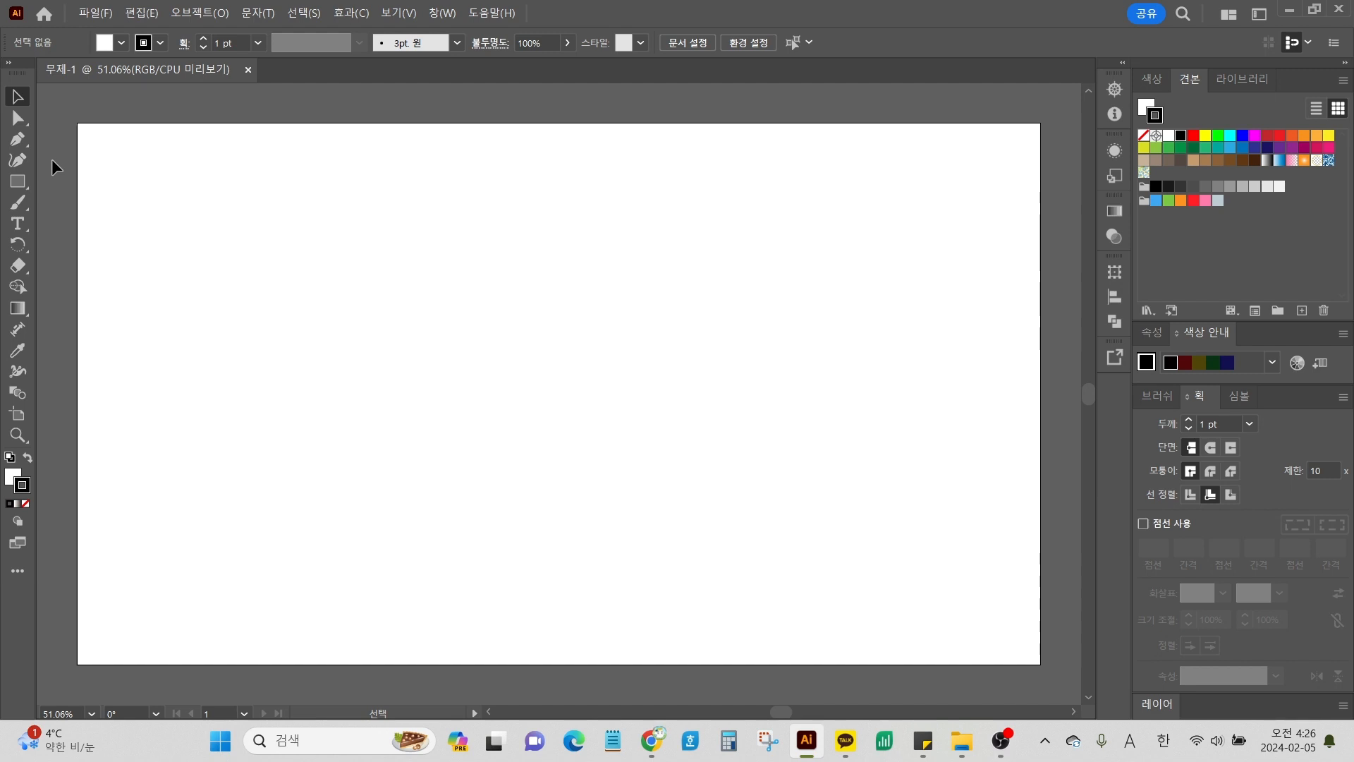
Step: Close the open document and create a new 1366 x 768 px document from the 일반 preset
left_click(248, 70)
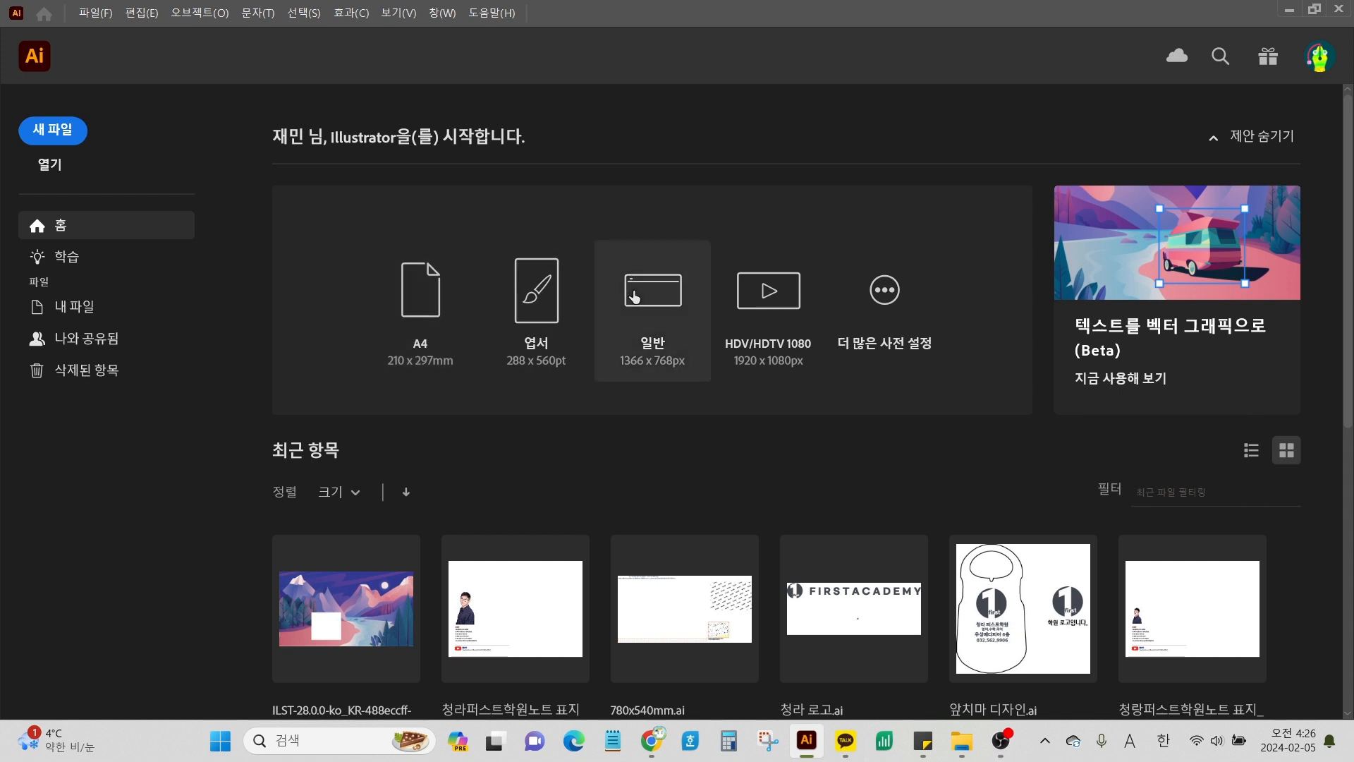
left_click(633, 297)
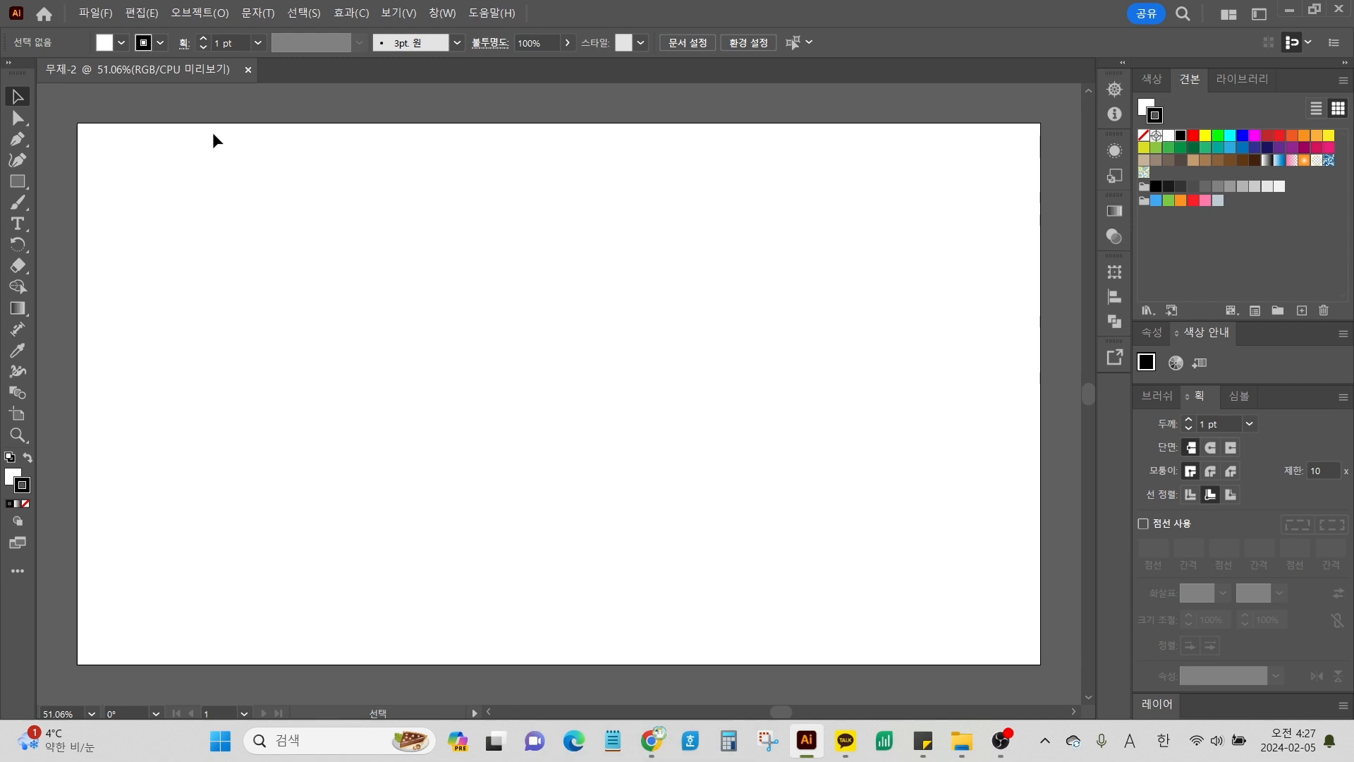
Step: Switch to Chrome to open a new browser tab, and return to Illustrator
left_click(657, 740)
left_click(423, 19)
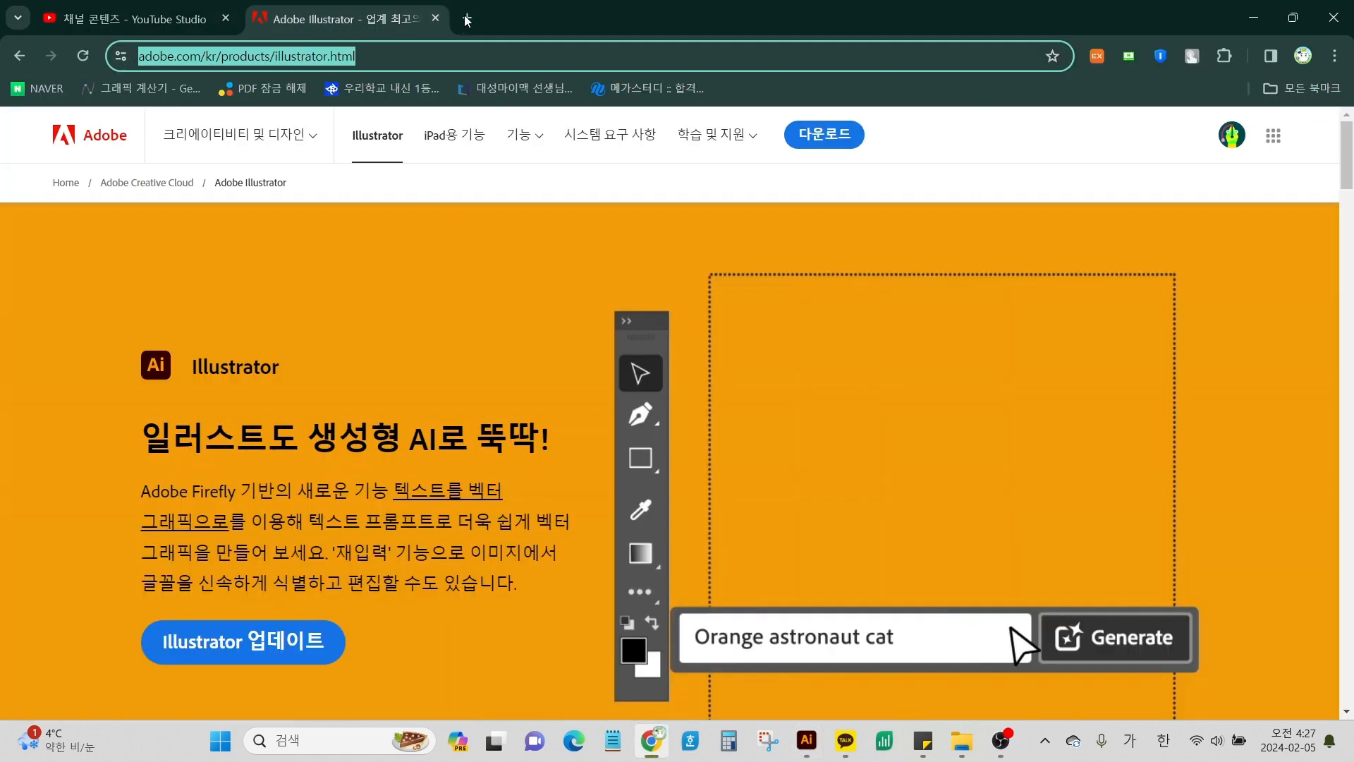
left_click(467, 18)
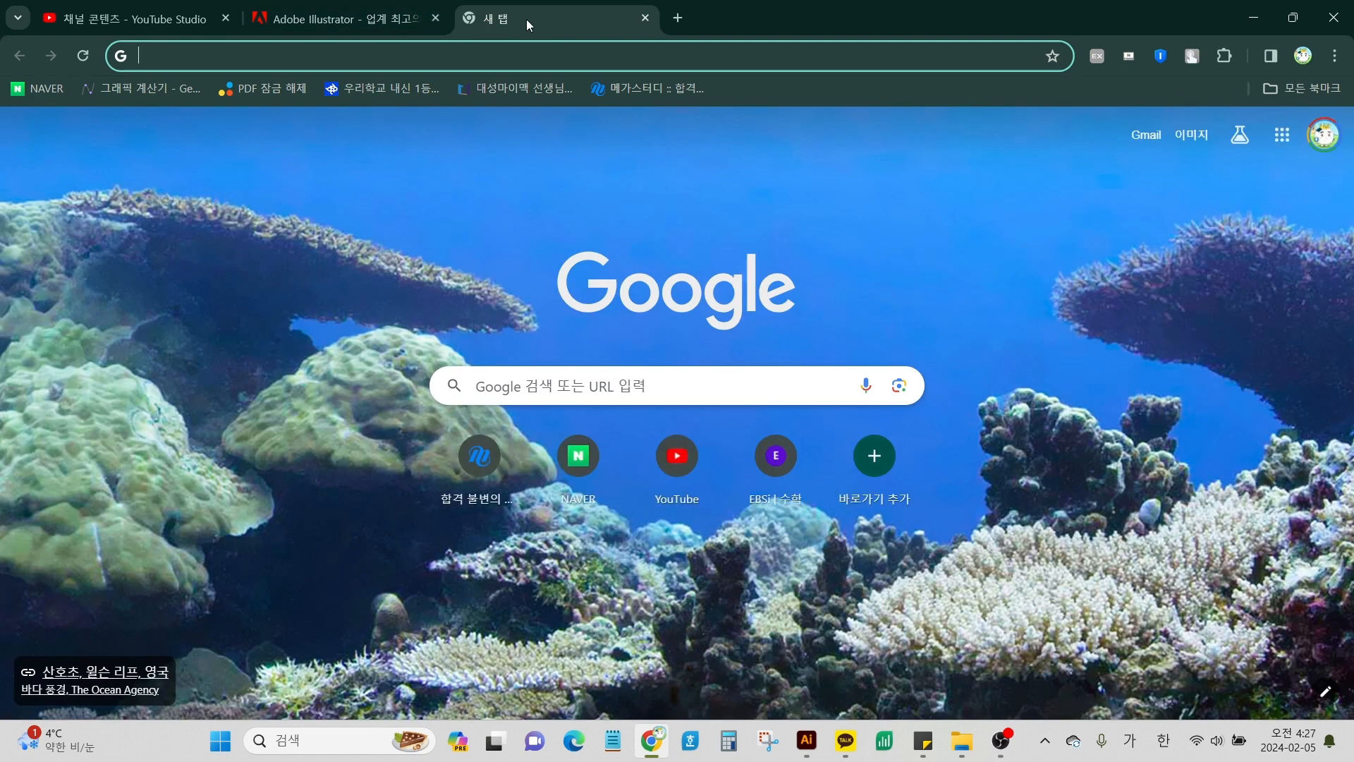
key("alt+Tab")
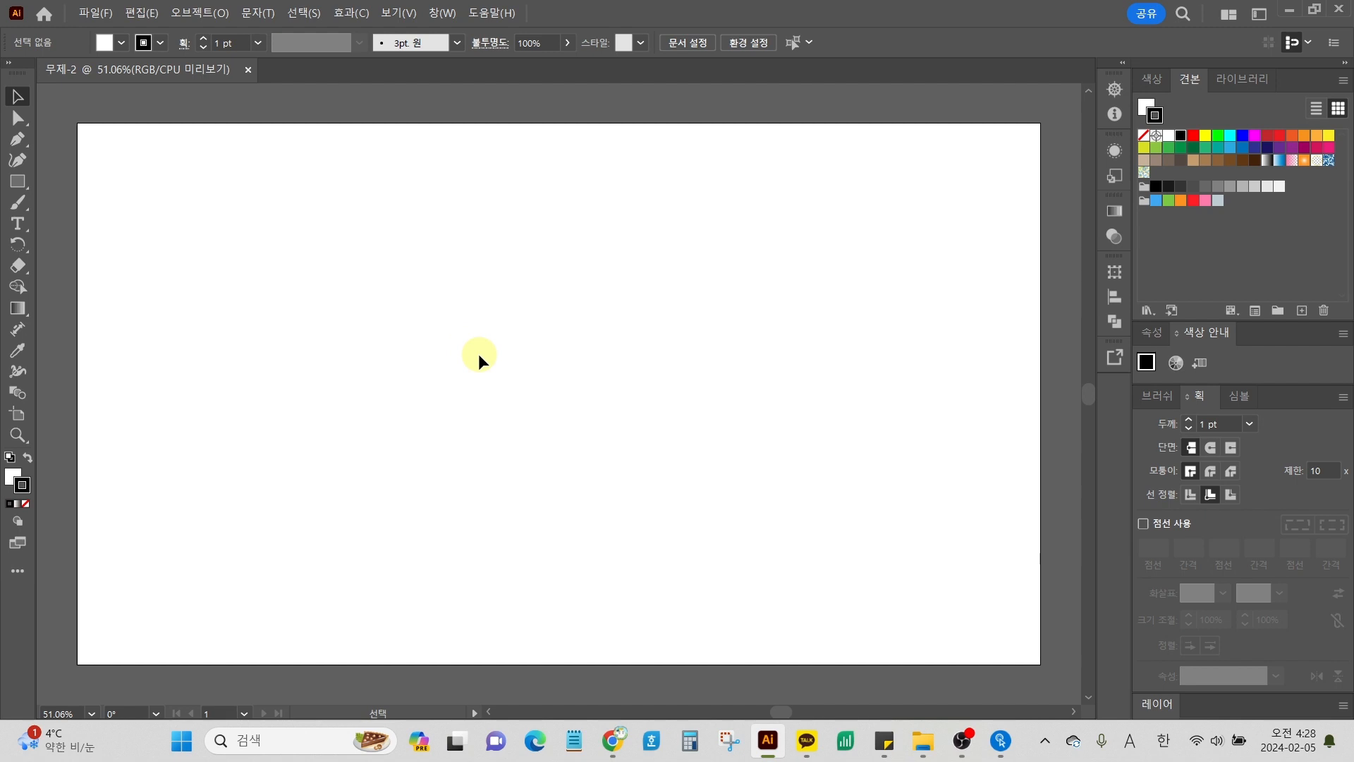
Step: Pan horizontally and vertically across the blank artboard and bring it back into full view
key("a")
scroll(479, 361, "left", 3)
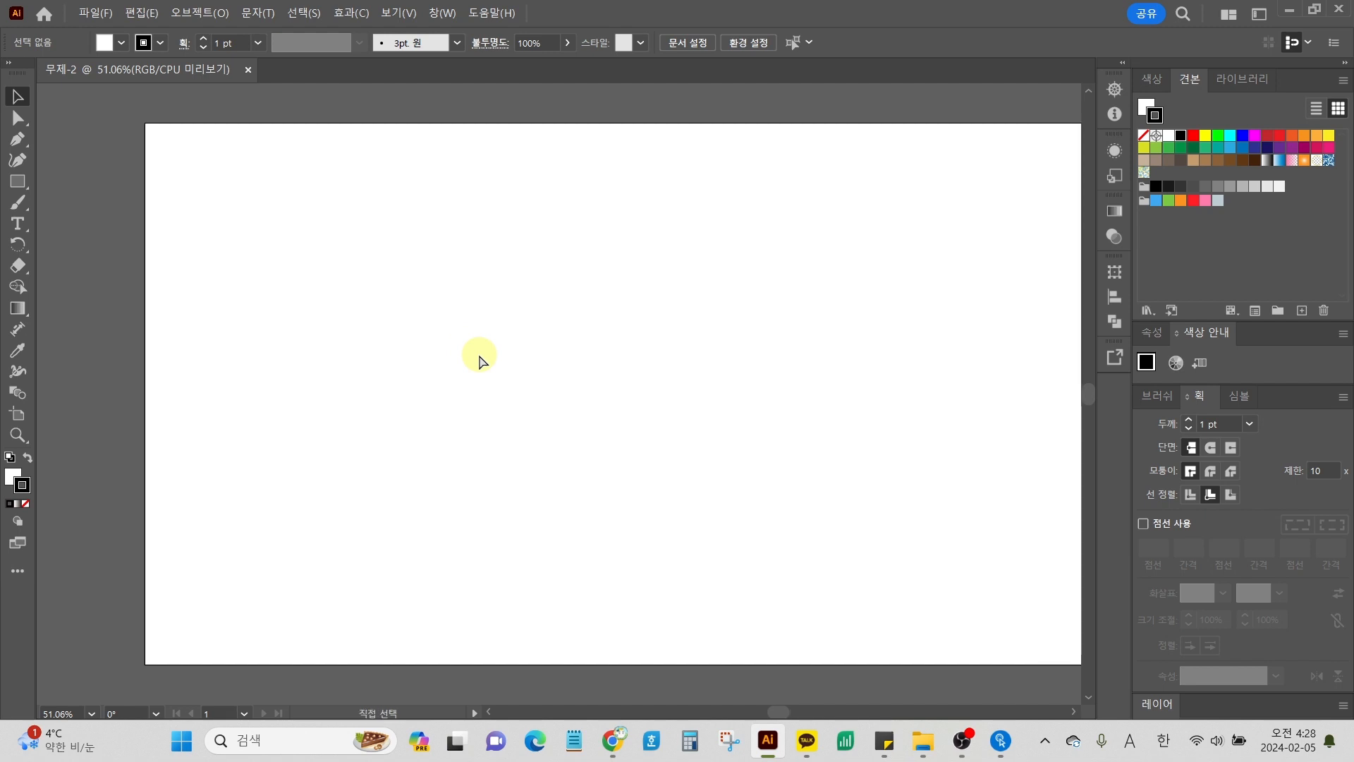
scroll(479, 361, "left", 2)
scroll(478, 361, "right", 1)
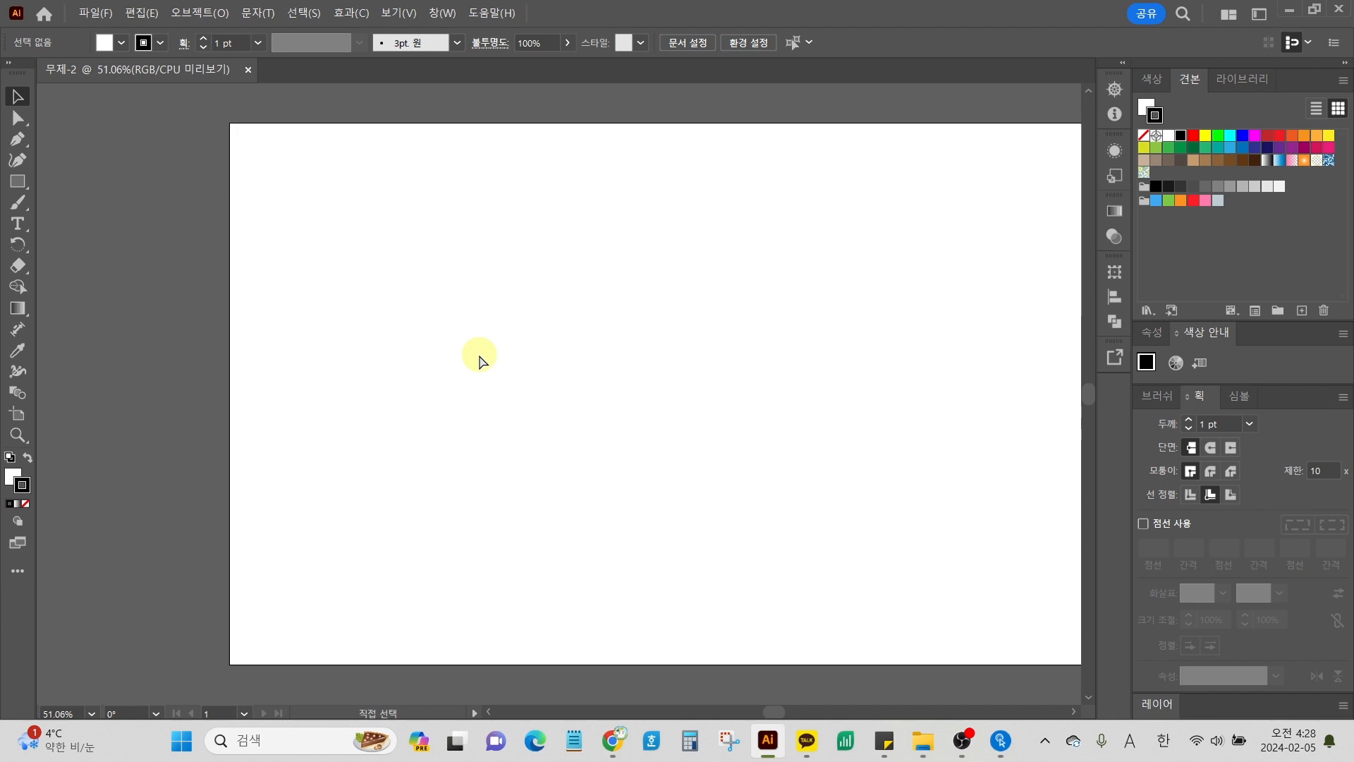
scroll(479, 361, "left", 2)
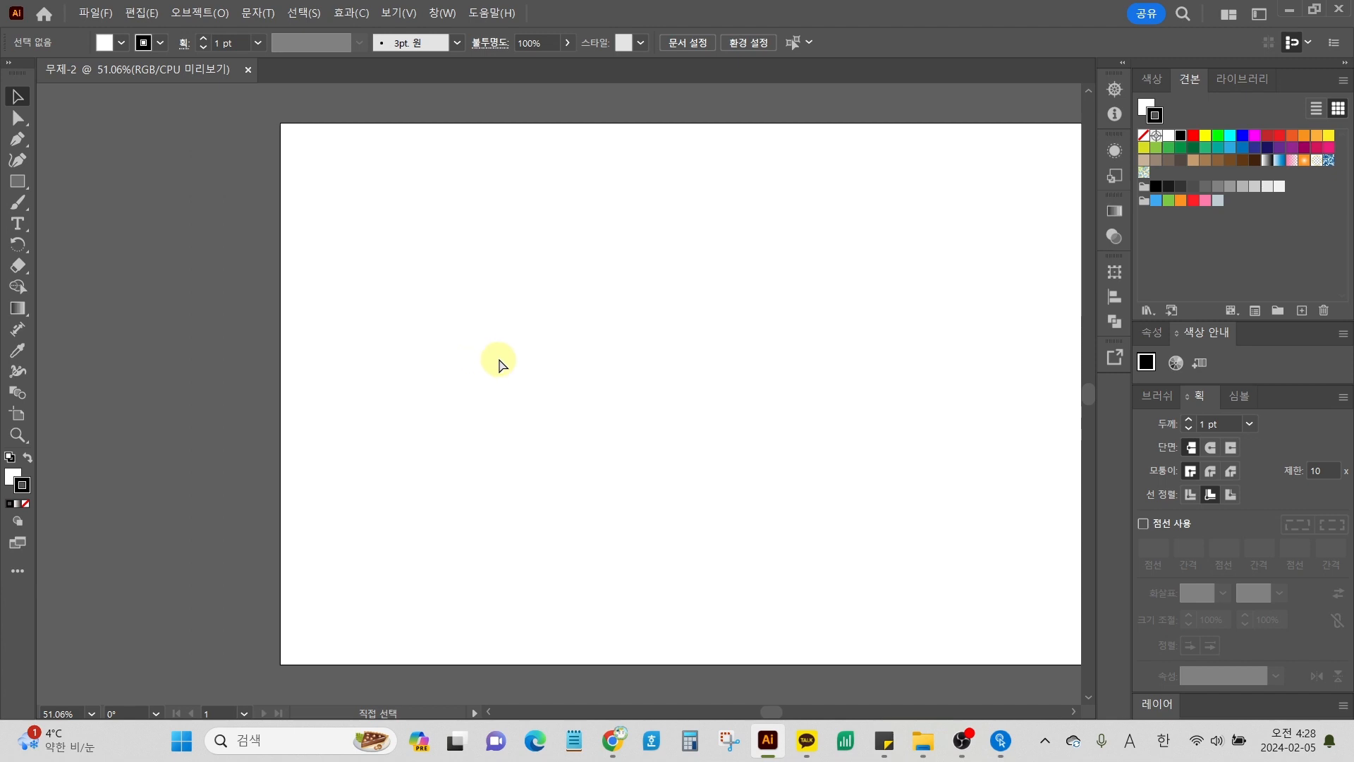
scroll(501, 365, "right", 8)
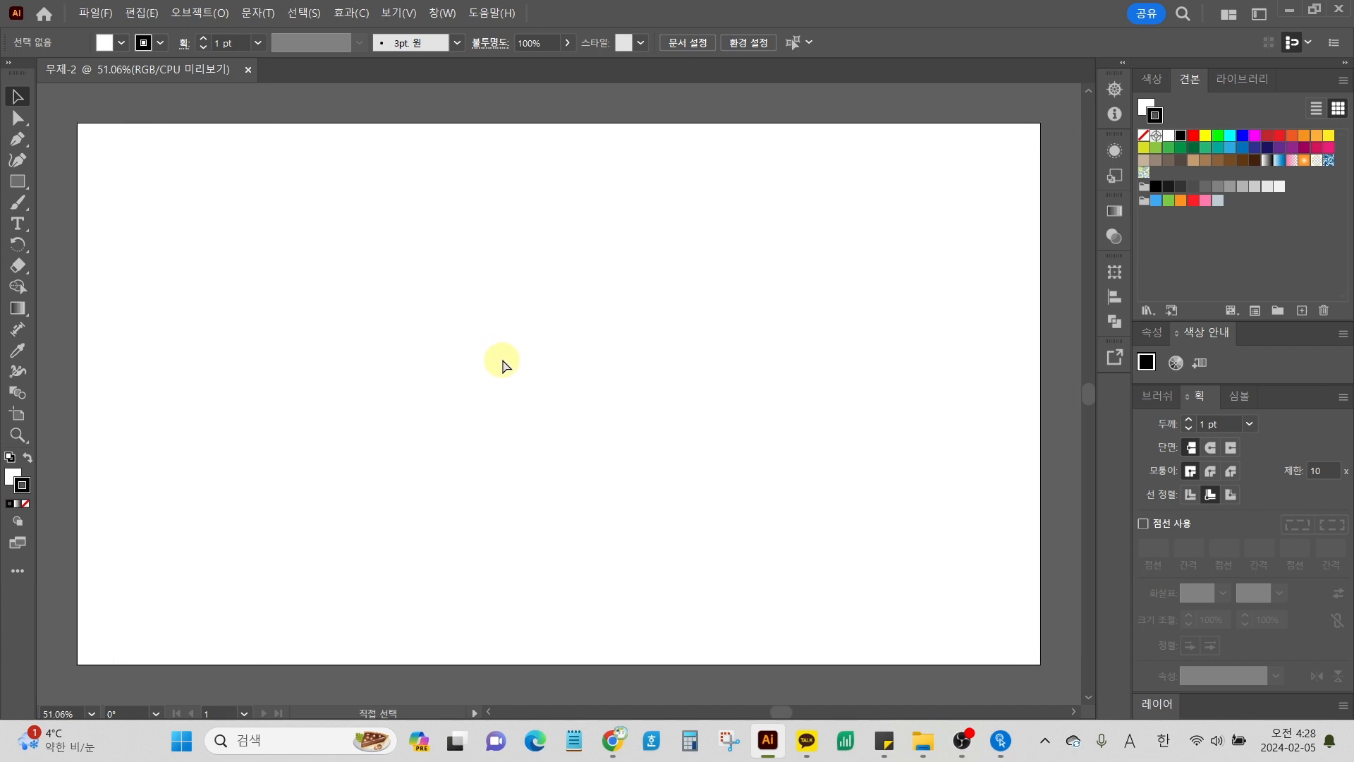
key("v")
scroll(502, 363, "up", 7)
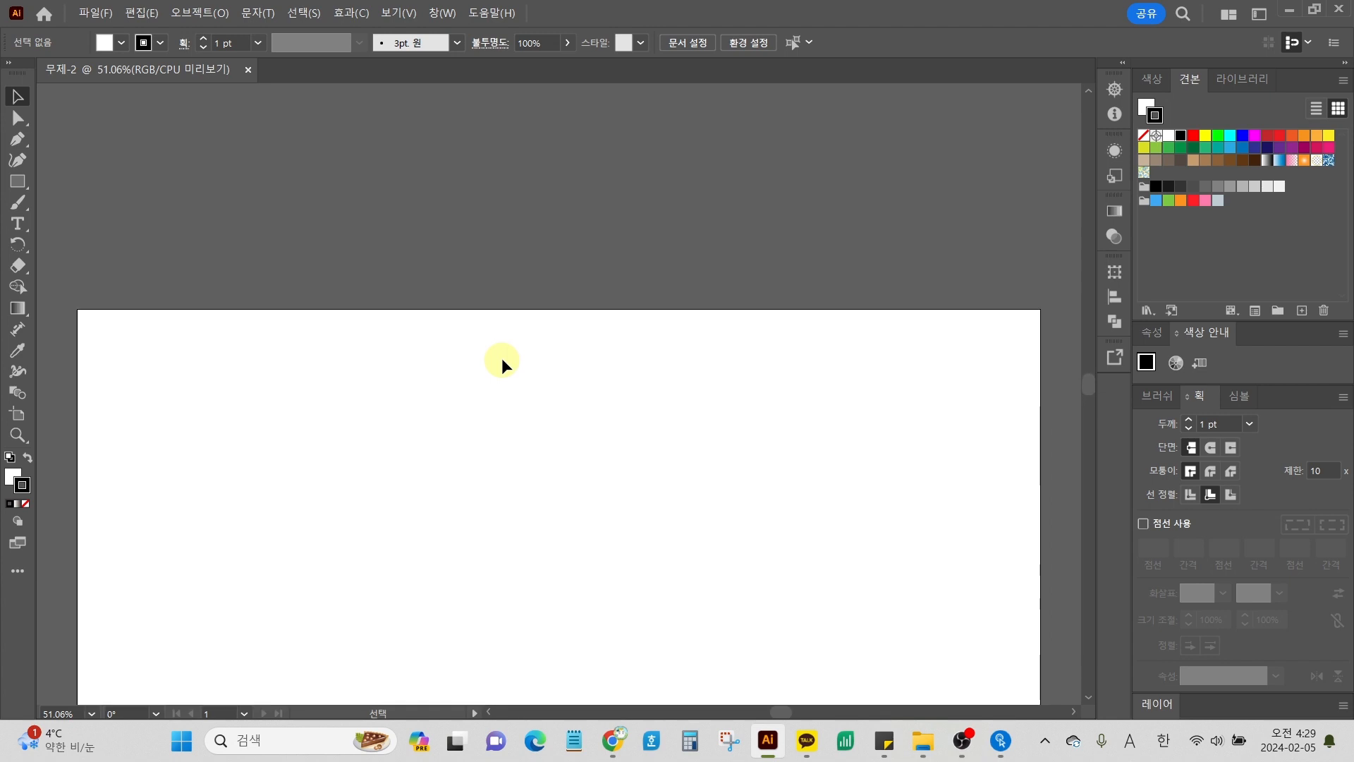
scroll(501, 364, "up", 3)
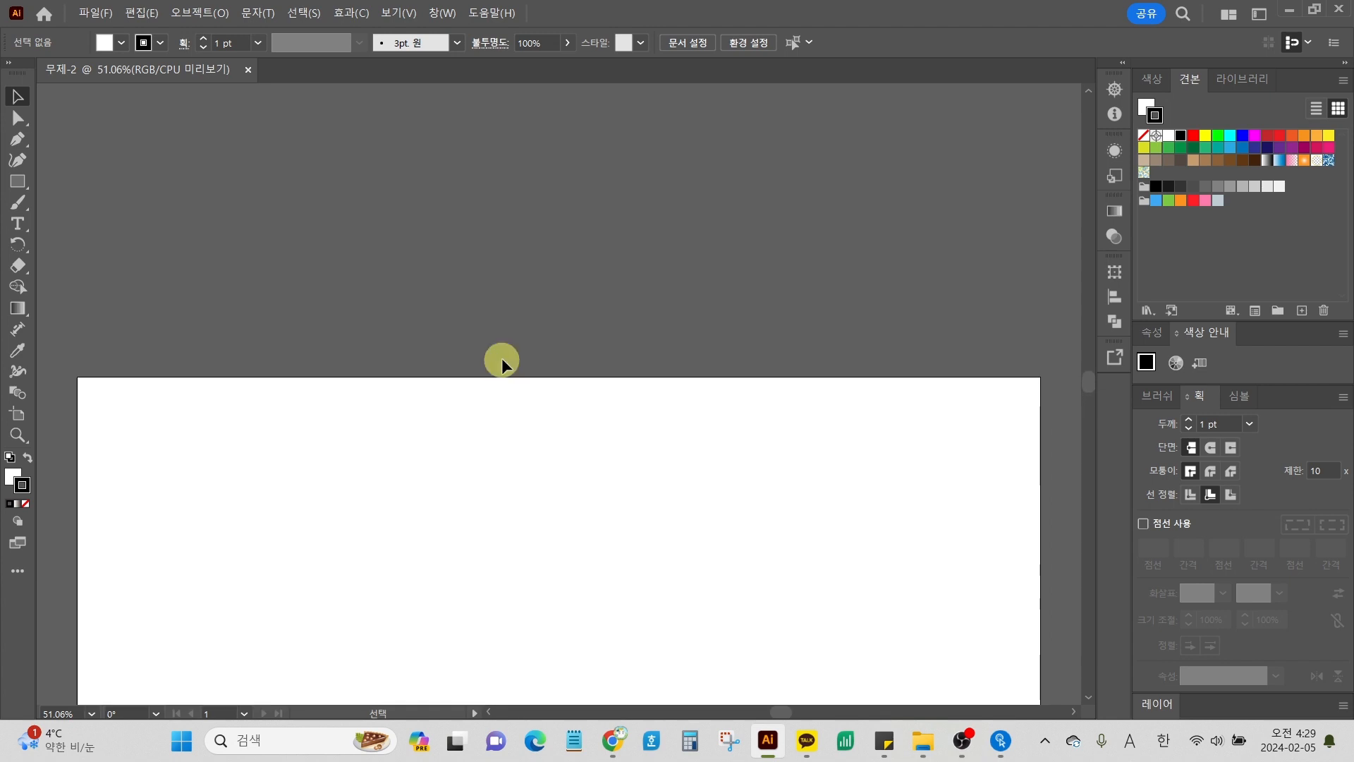
scroll(503, 359, "down", 10)
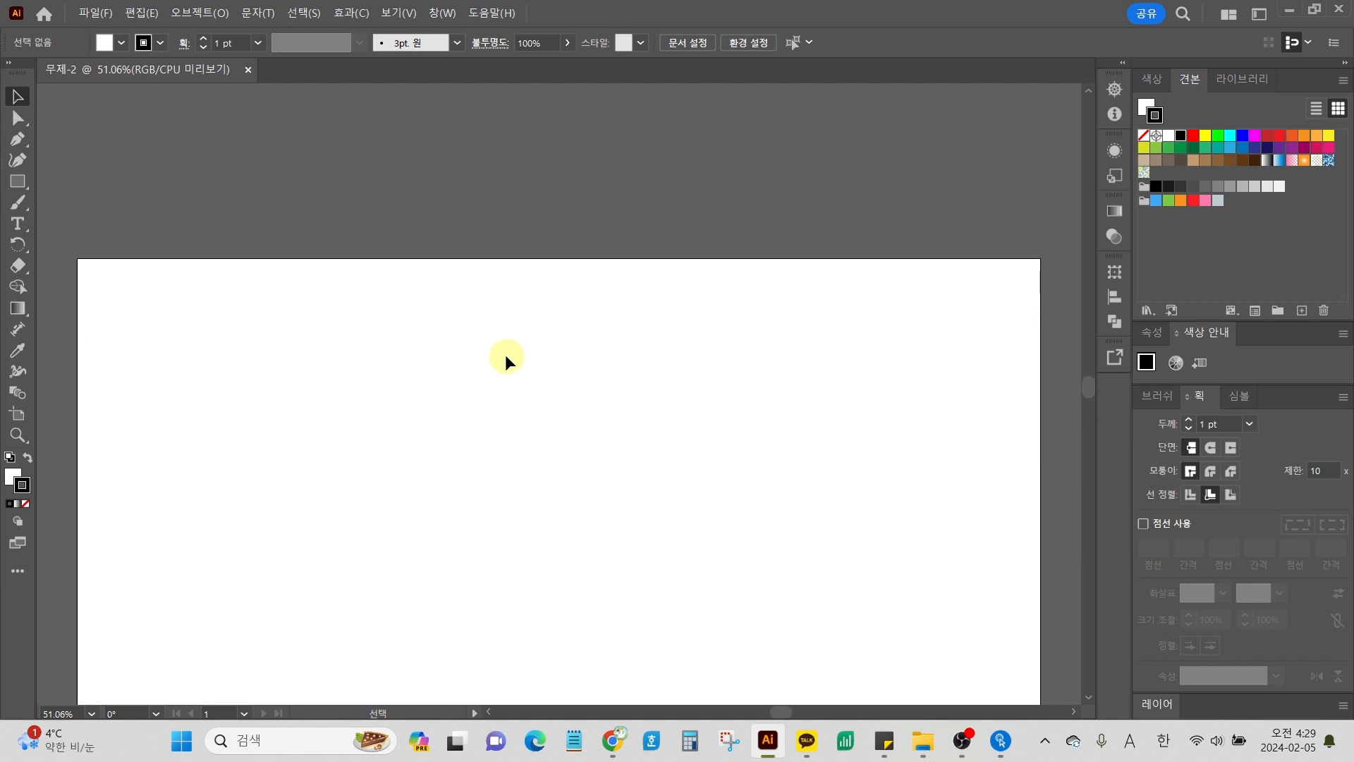
scroll(504, 357, "down", 6)
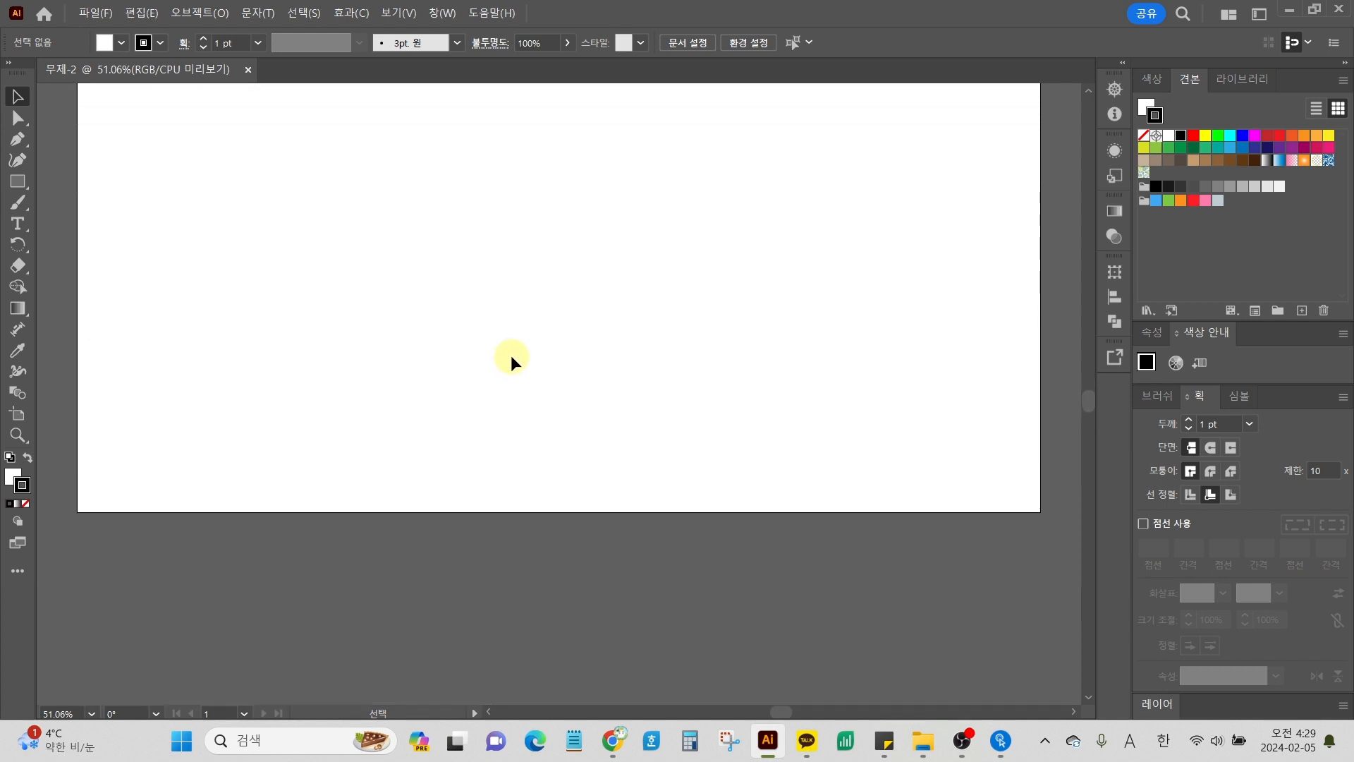
scroll(504, 358, "up", 6)
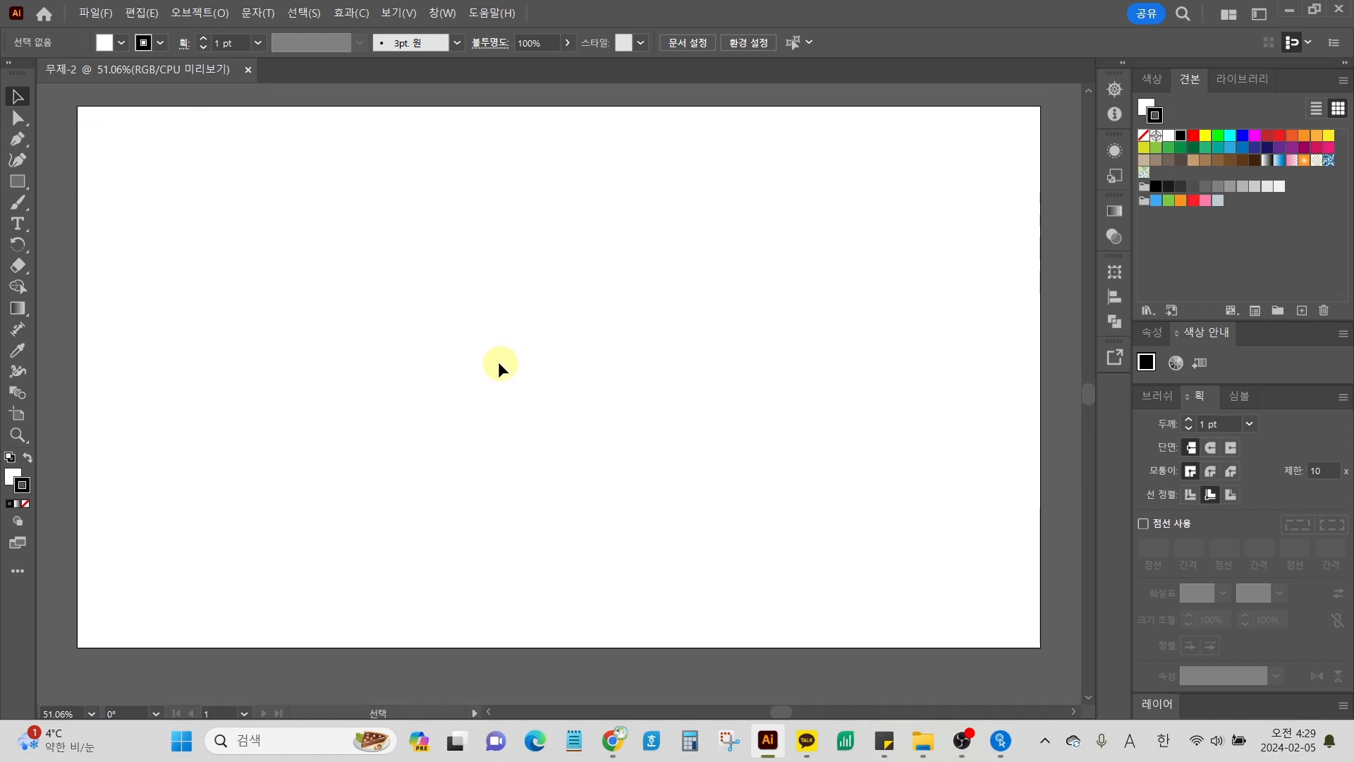
scroll(499, 368, "left", 1)
scroll(501, 367, "right", 3)
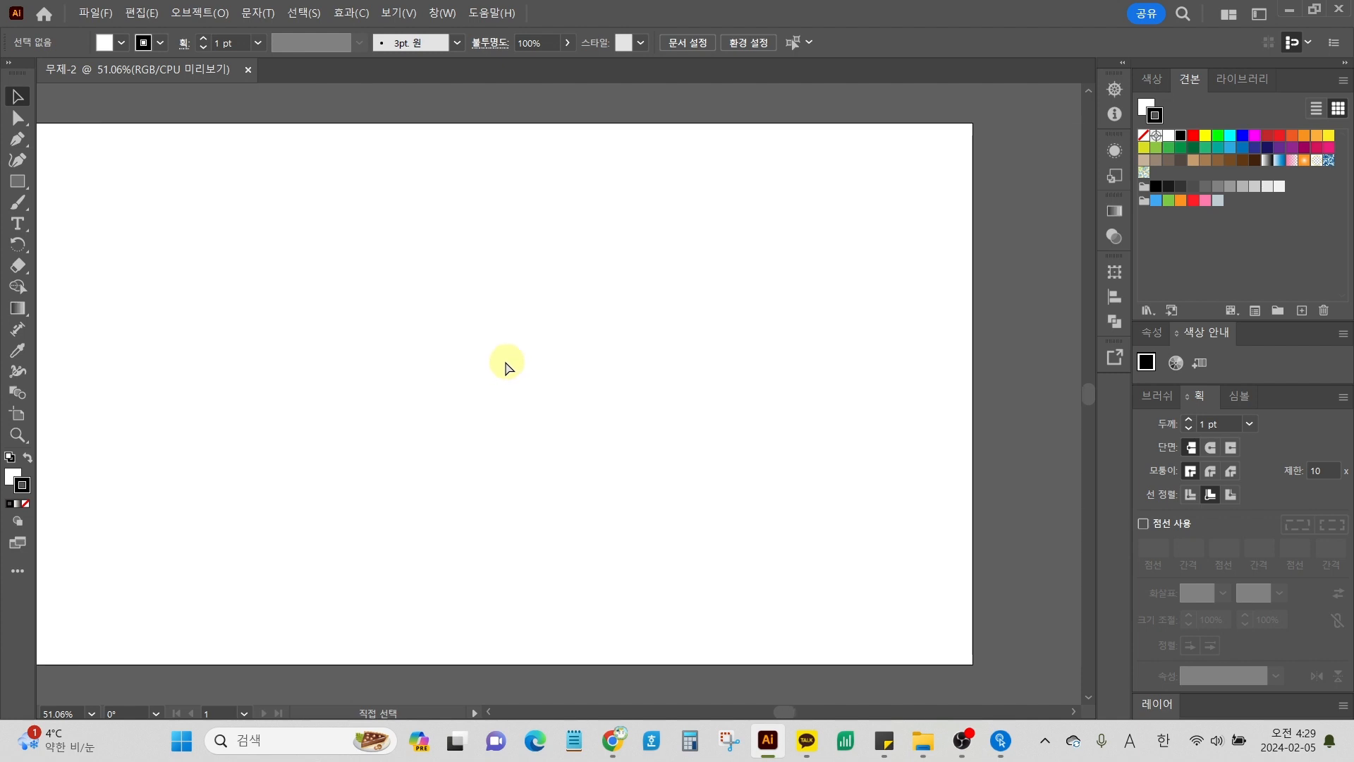
scroll(504, 367, "left", 2)
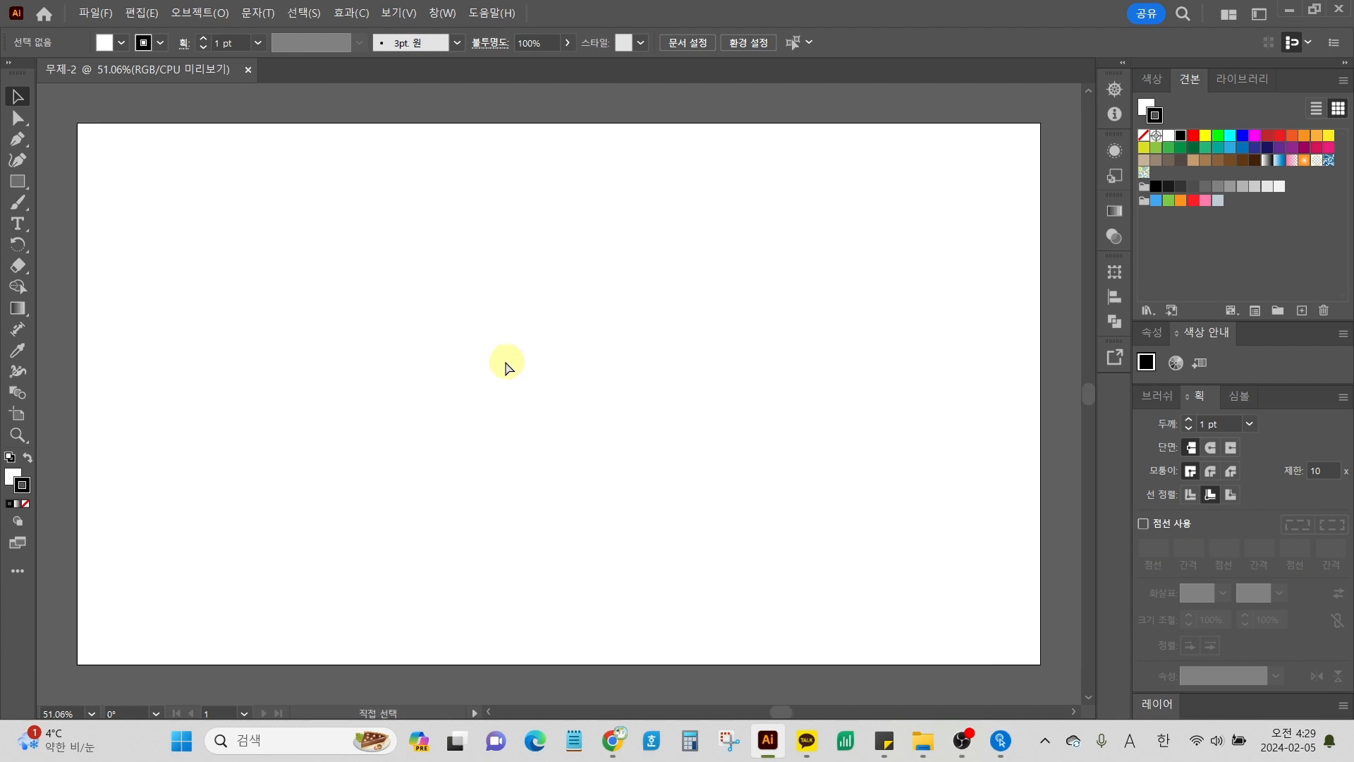
scroll(506, 366, "left", 3)
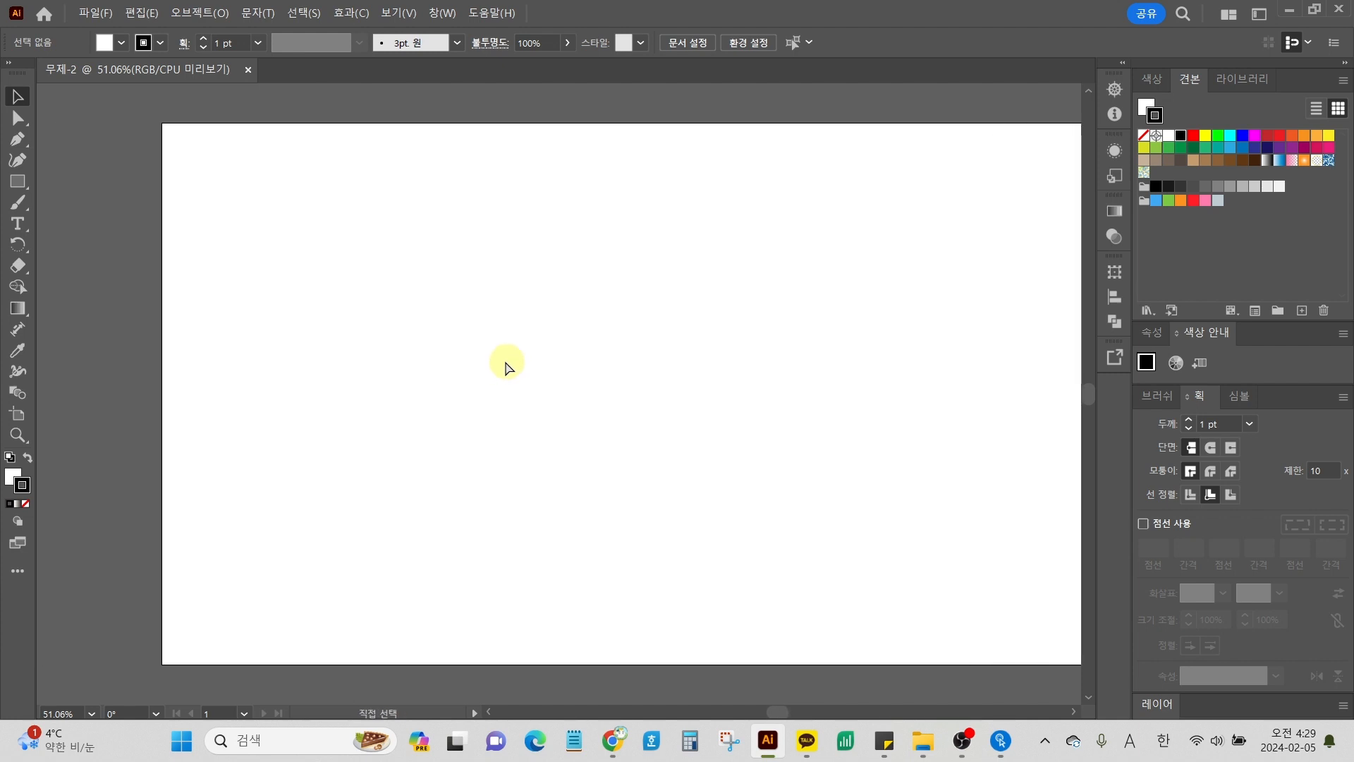
scroll(506, 367, "left", 1)
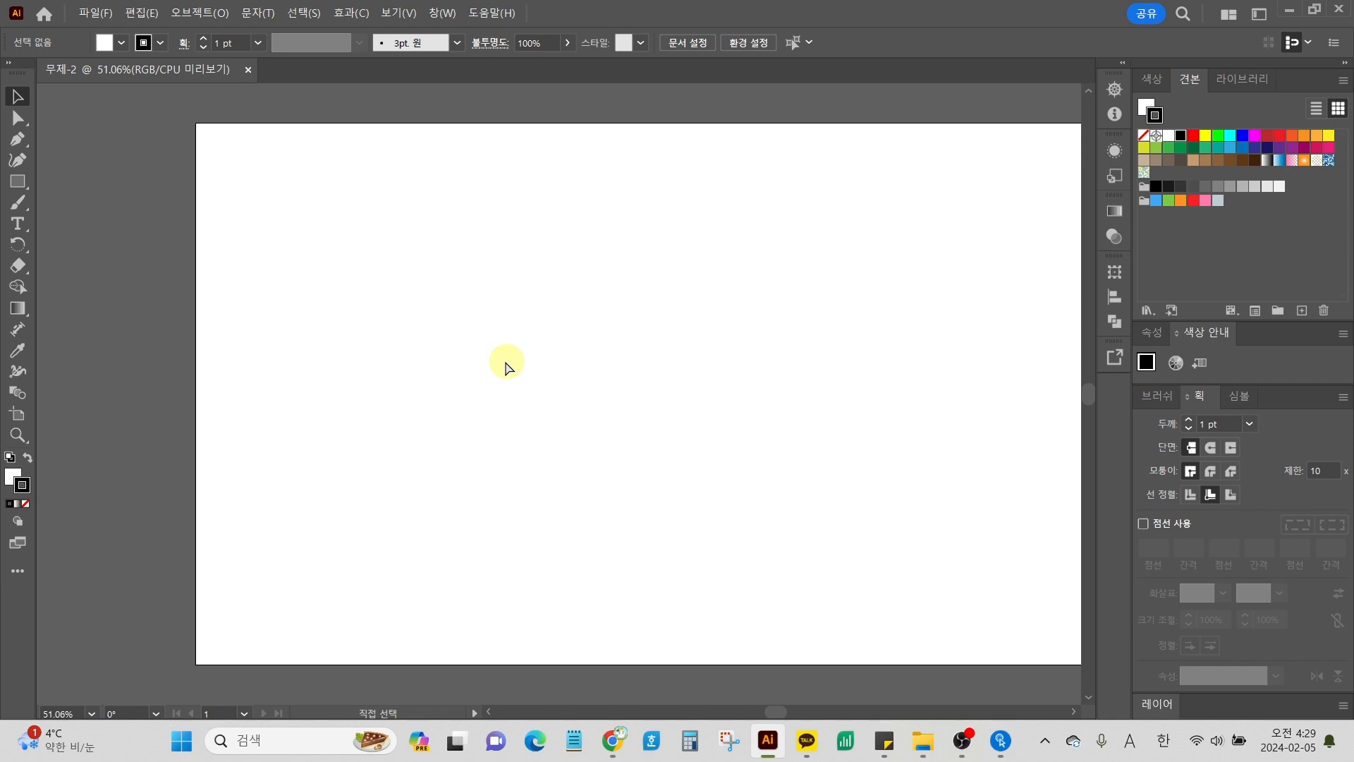
scroll(505, 367, "left", 1)
scroll(506, 368, "right", 5)
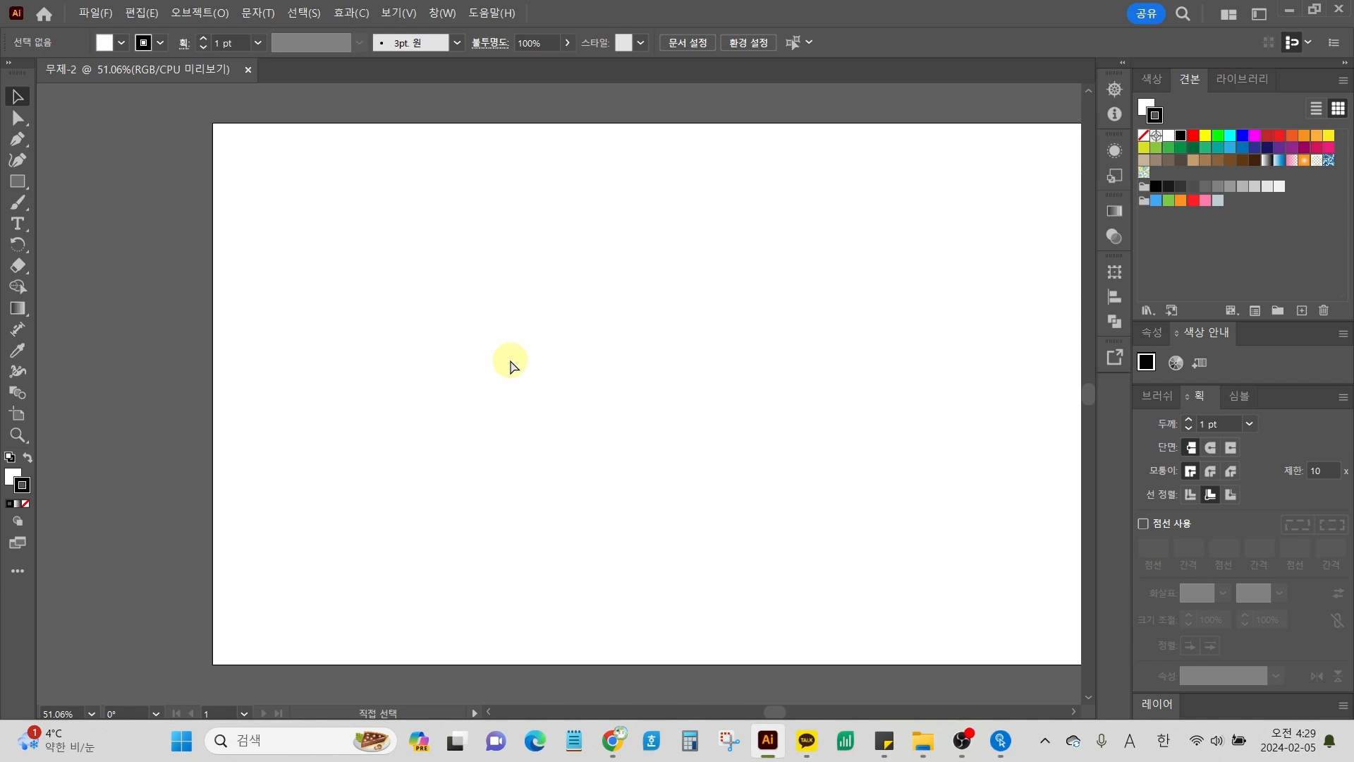
scroll(506, 358, "left", 1)
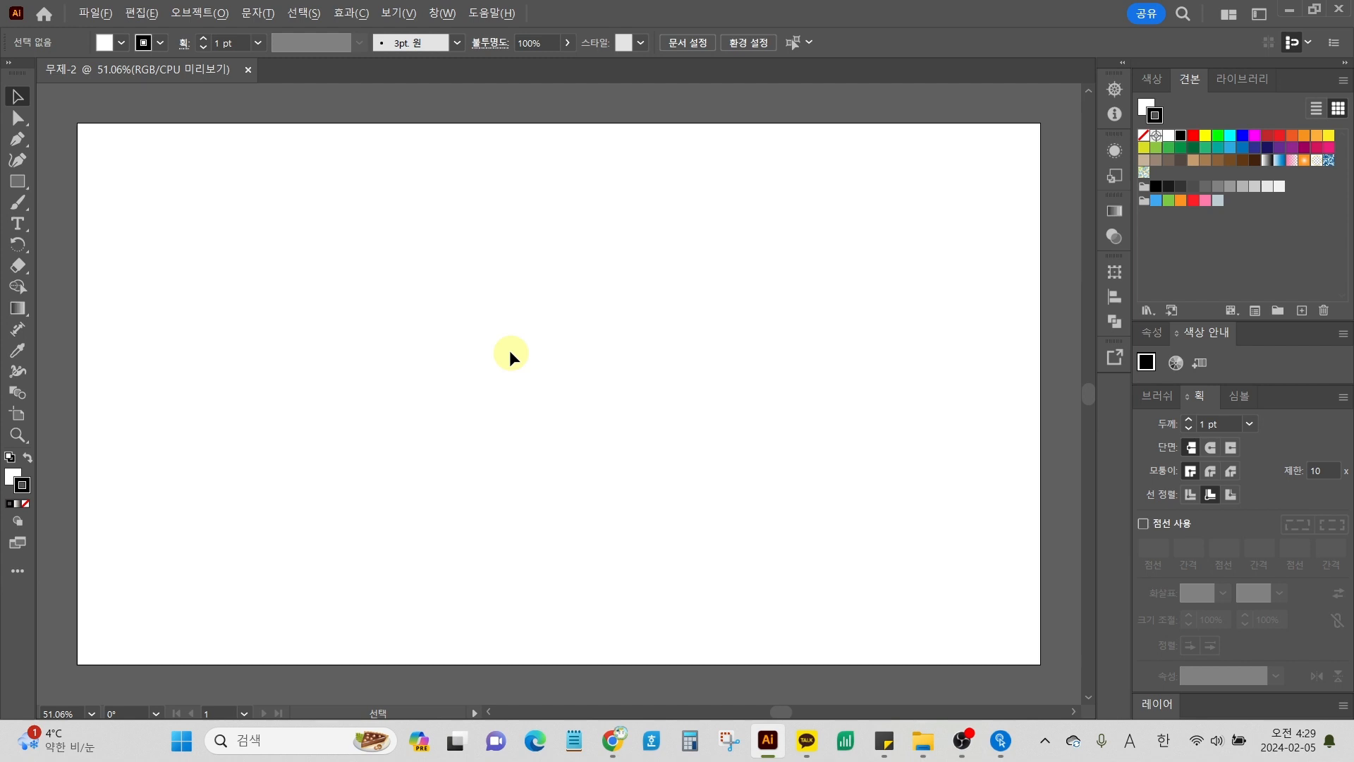
Step: Zoom in and out on the blank artboard, going out to 25% and finishing at 100%
scroll(509, 350, "up", 3)
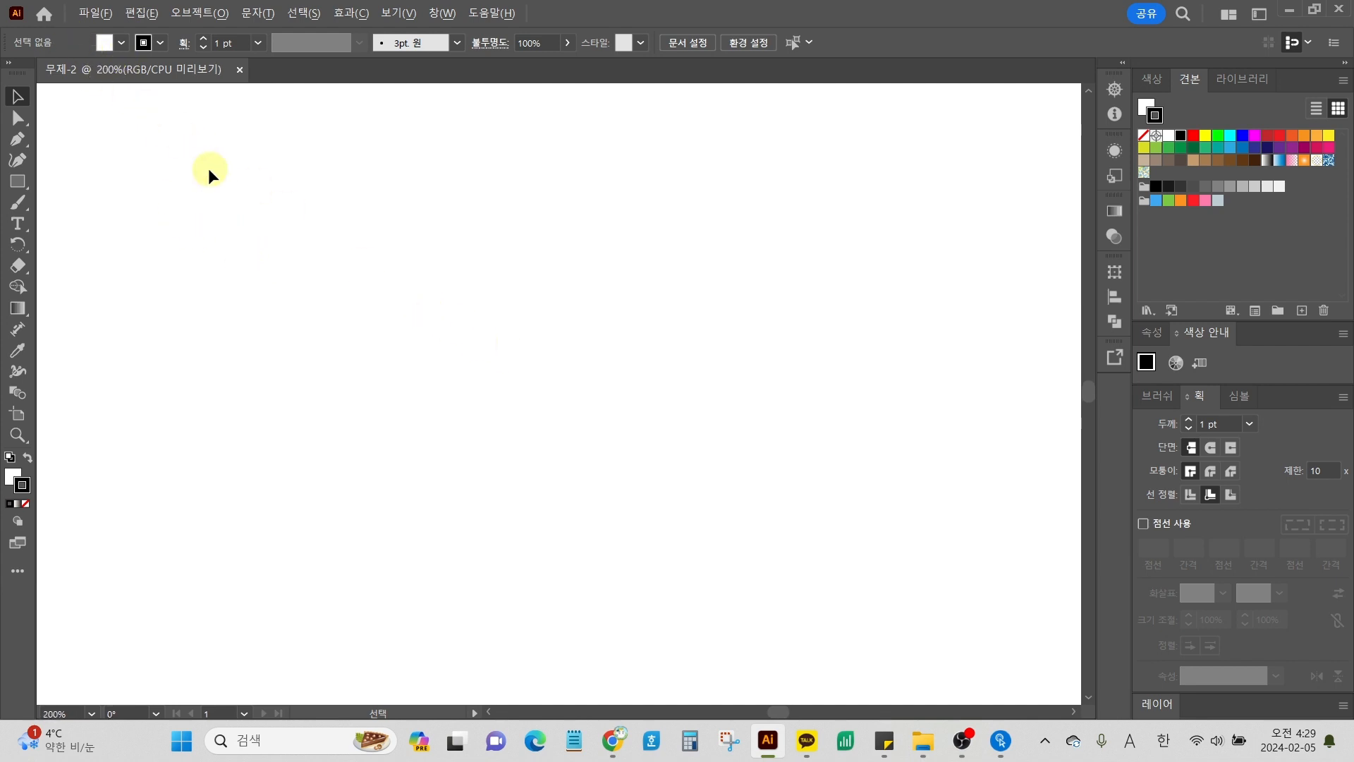
scroll(215, 185, "up", 1)
scroll(223, 179, "down", 7)
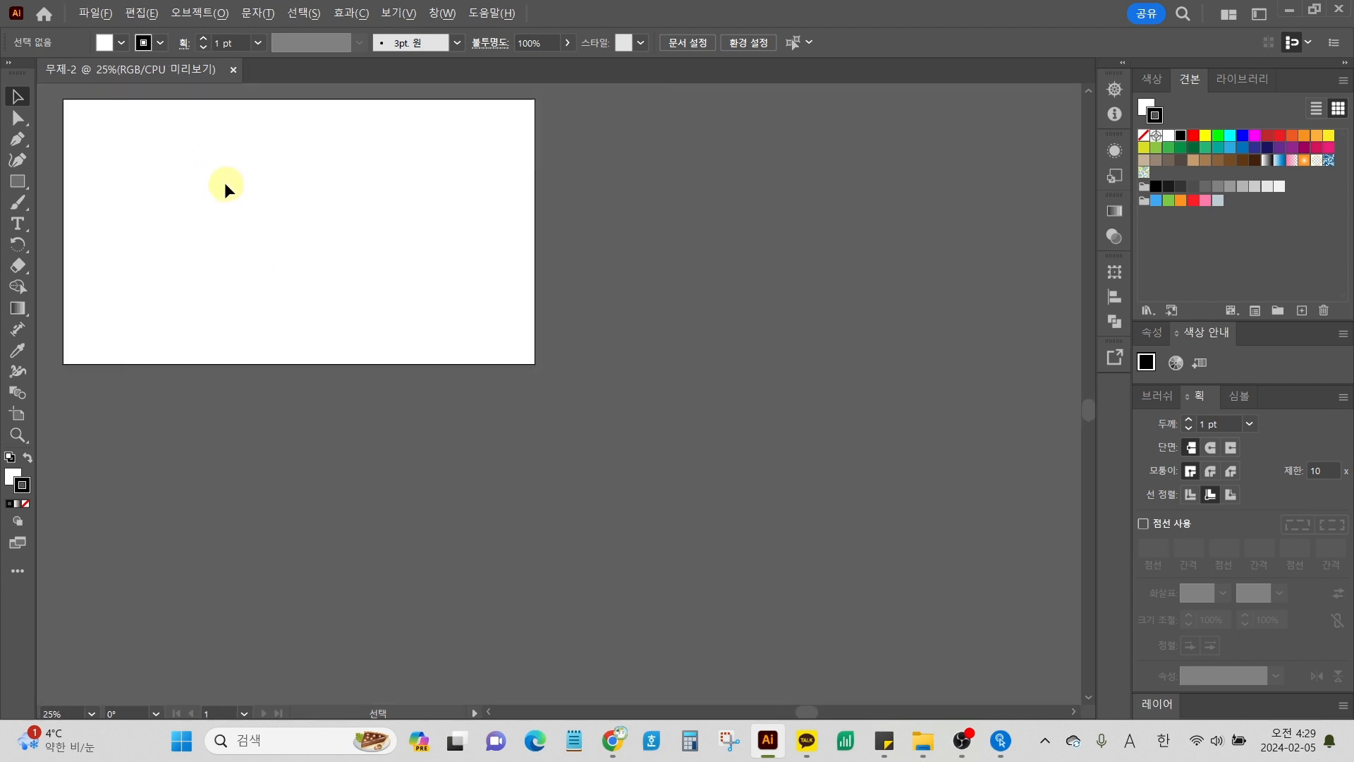
scroll(227, 185, "up", 1)
scroll(230, 185, "up", 3)
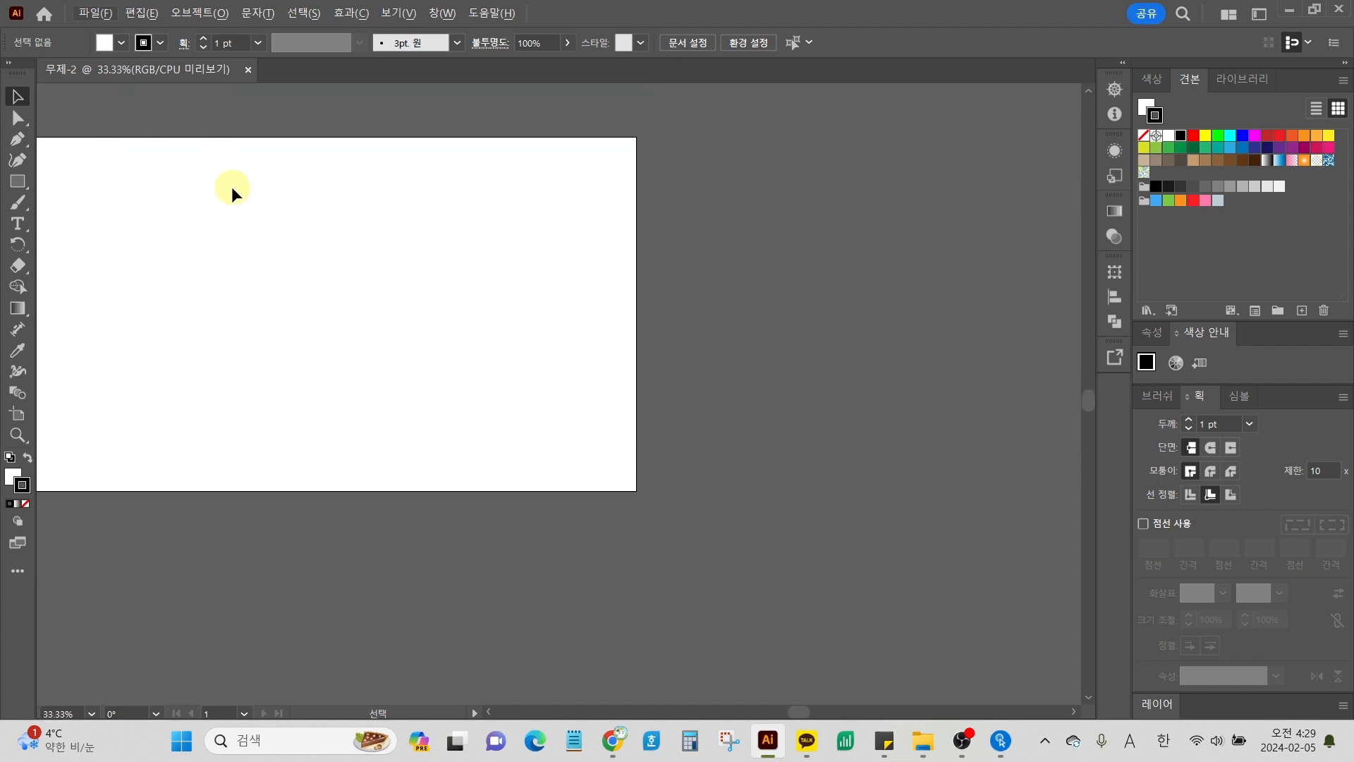
scroll(232, 187, "left", 3)
scroll(232, 190, "left", 1)
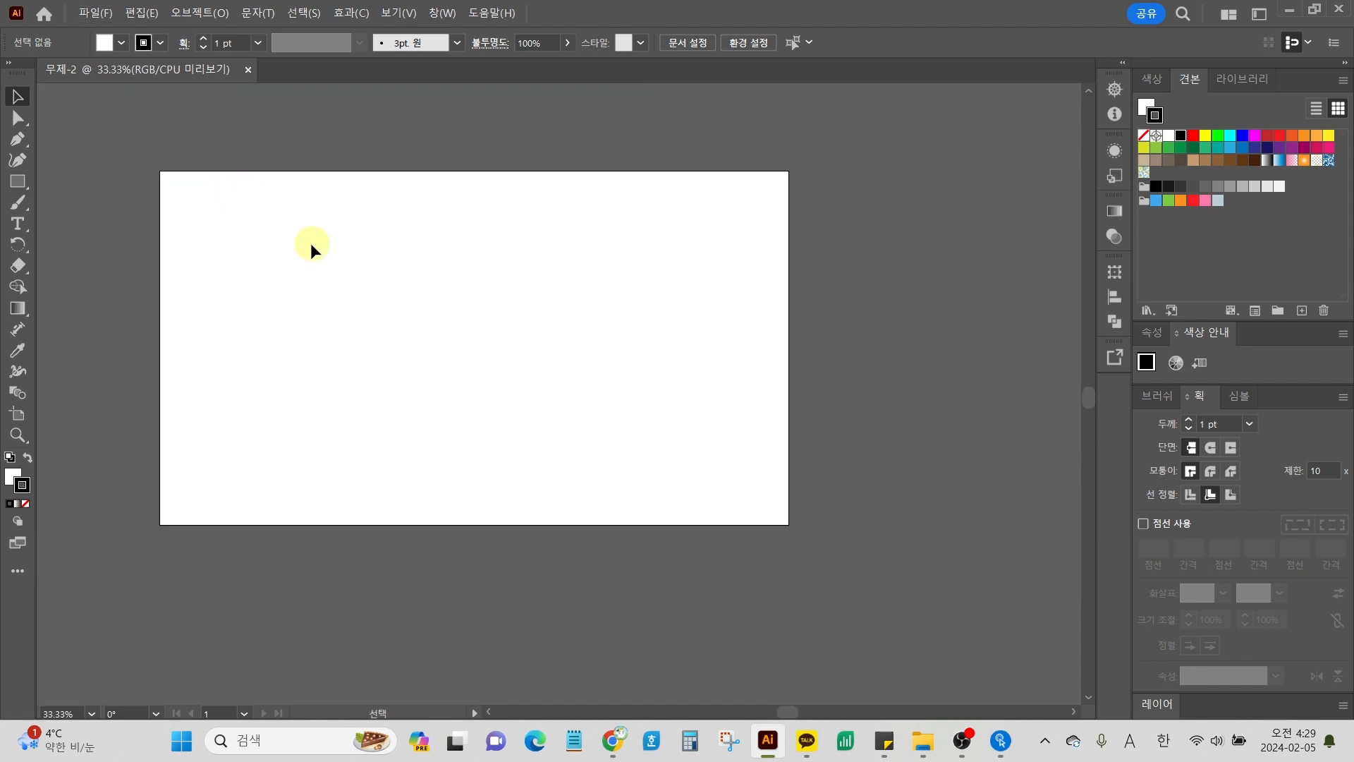
scroll(310, 245, "up", 2)
scroll(311, 242, "up", 1)
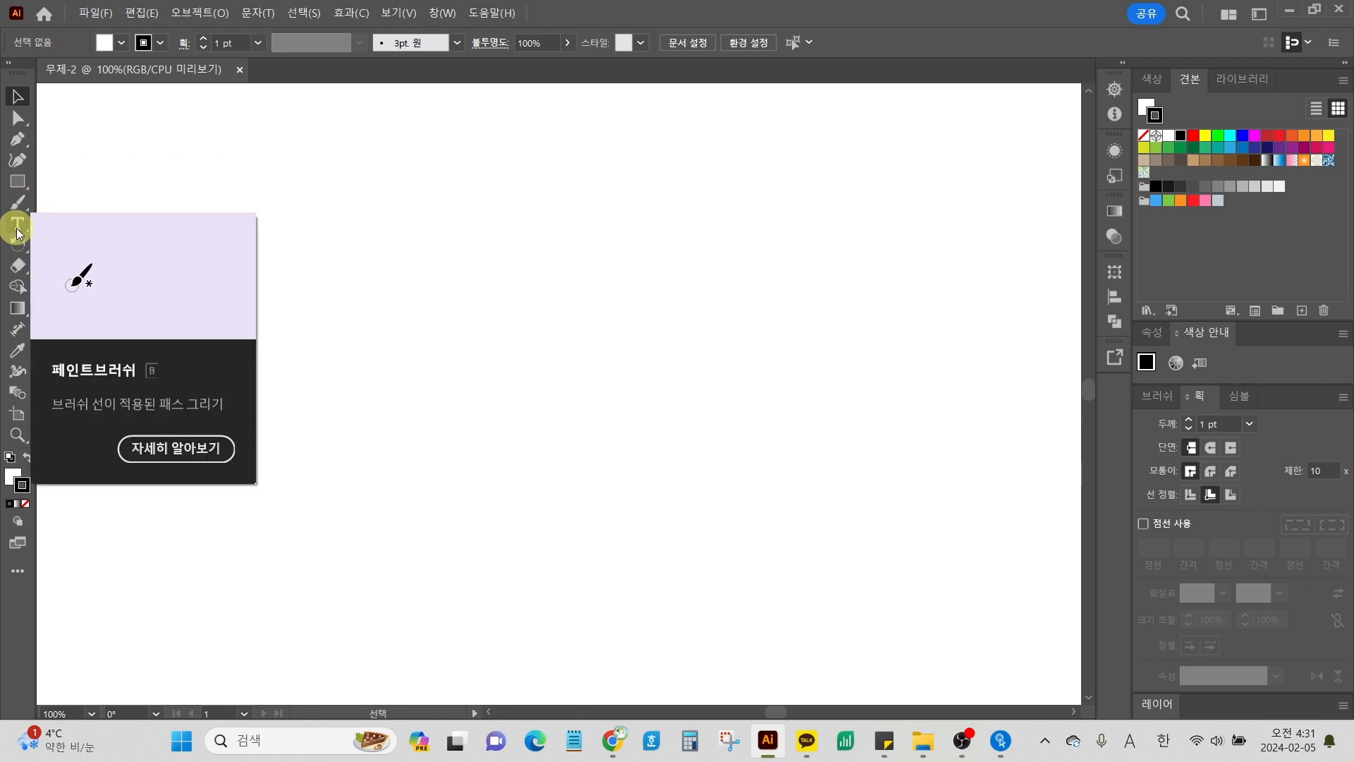
Step: Show the hidden tools grouped under the Pen tool and under the Rectangle tool
left_click(19, 141)
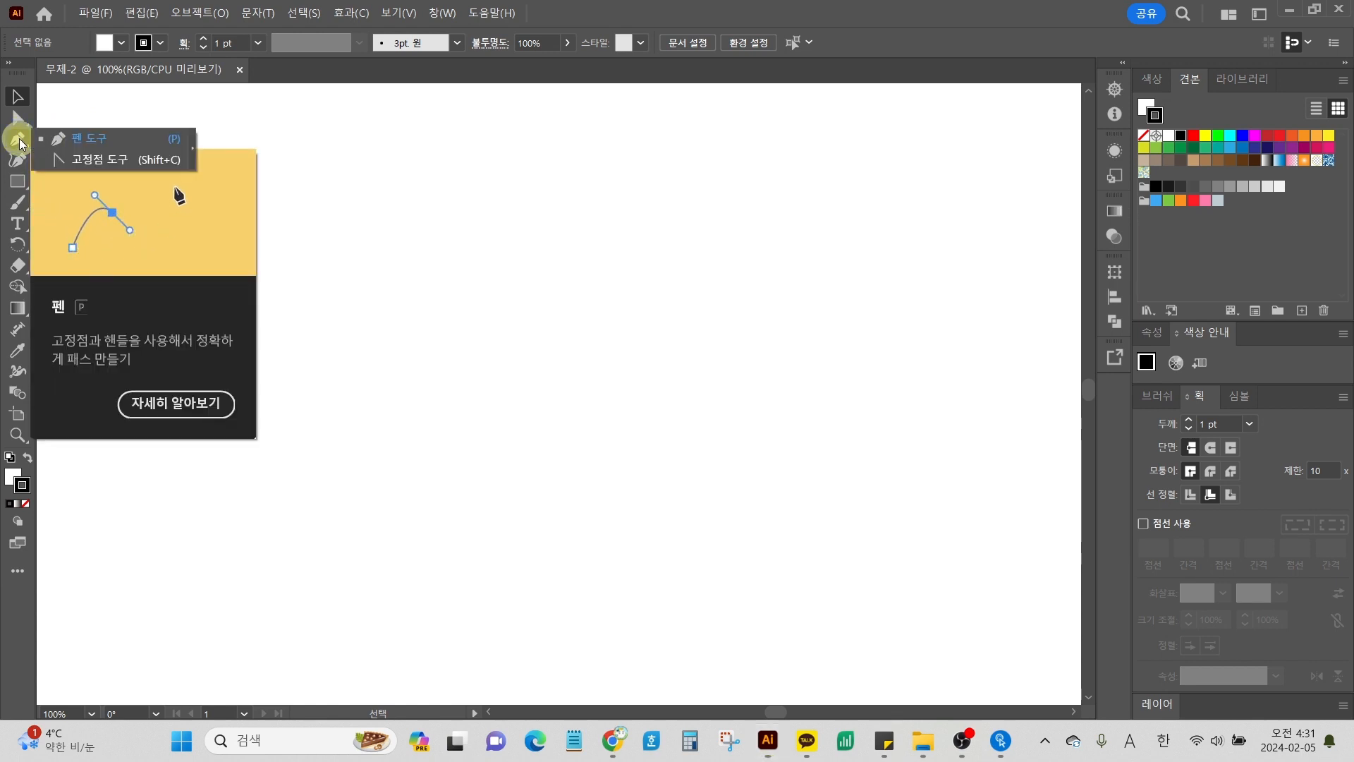
left_click_drag(19, 141, 68, 151)
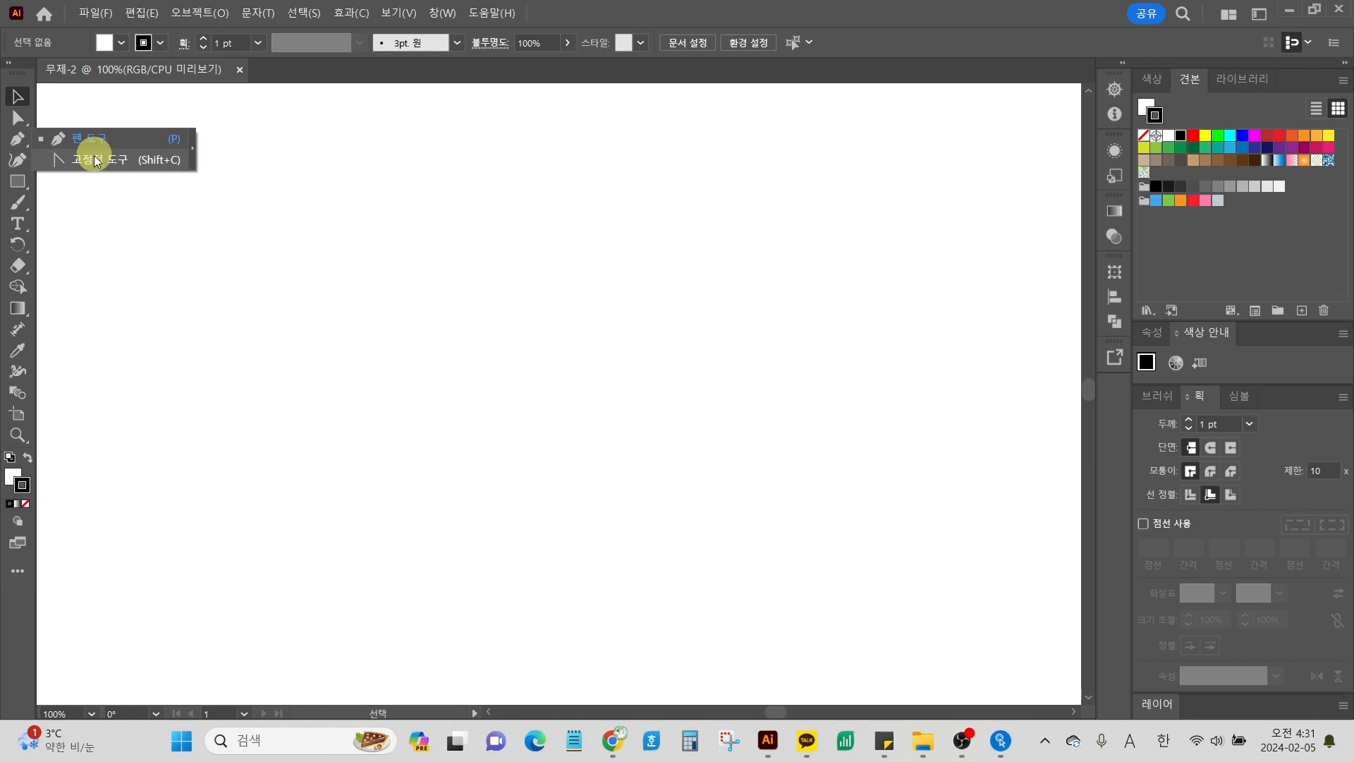
left_click(30, 185)
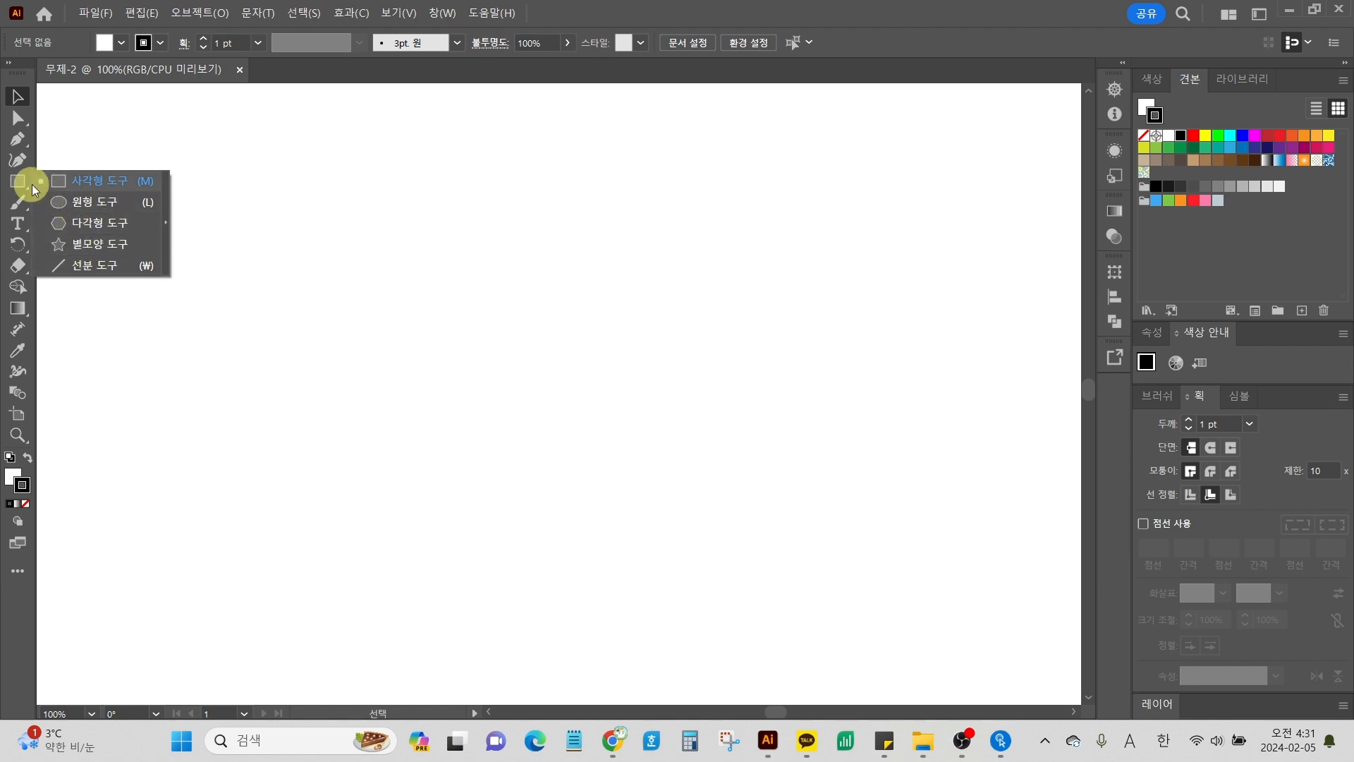
Step: Choose the Group Selection tool from its tool group and switch back to the Direct Selection tool
right_click(17, 121)
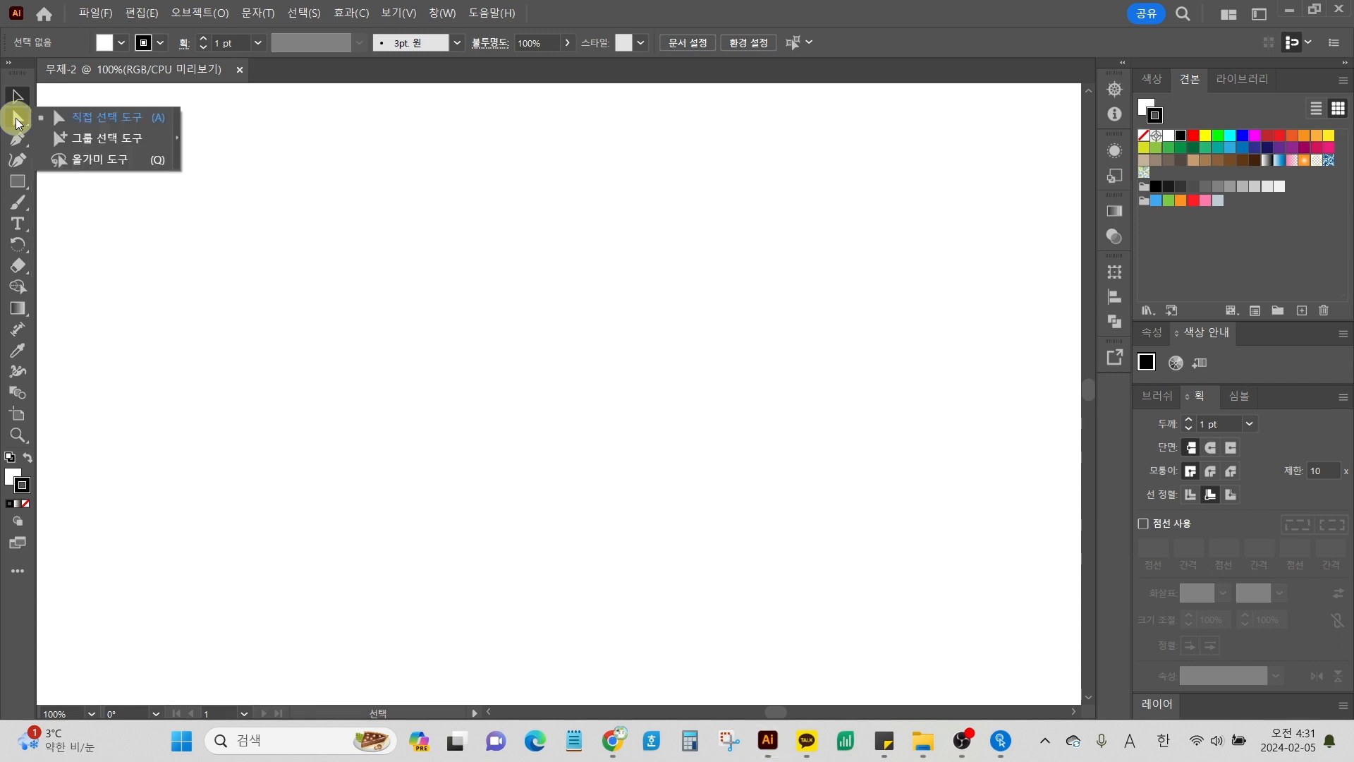
left_click(54, 137)
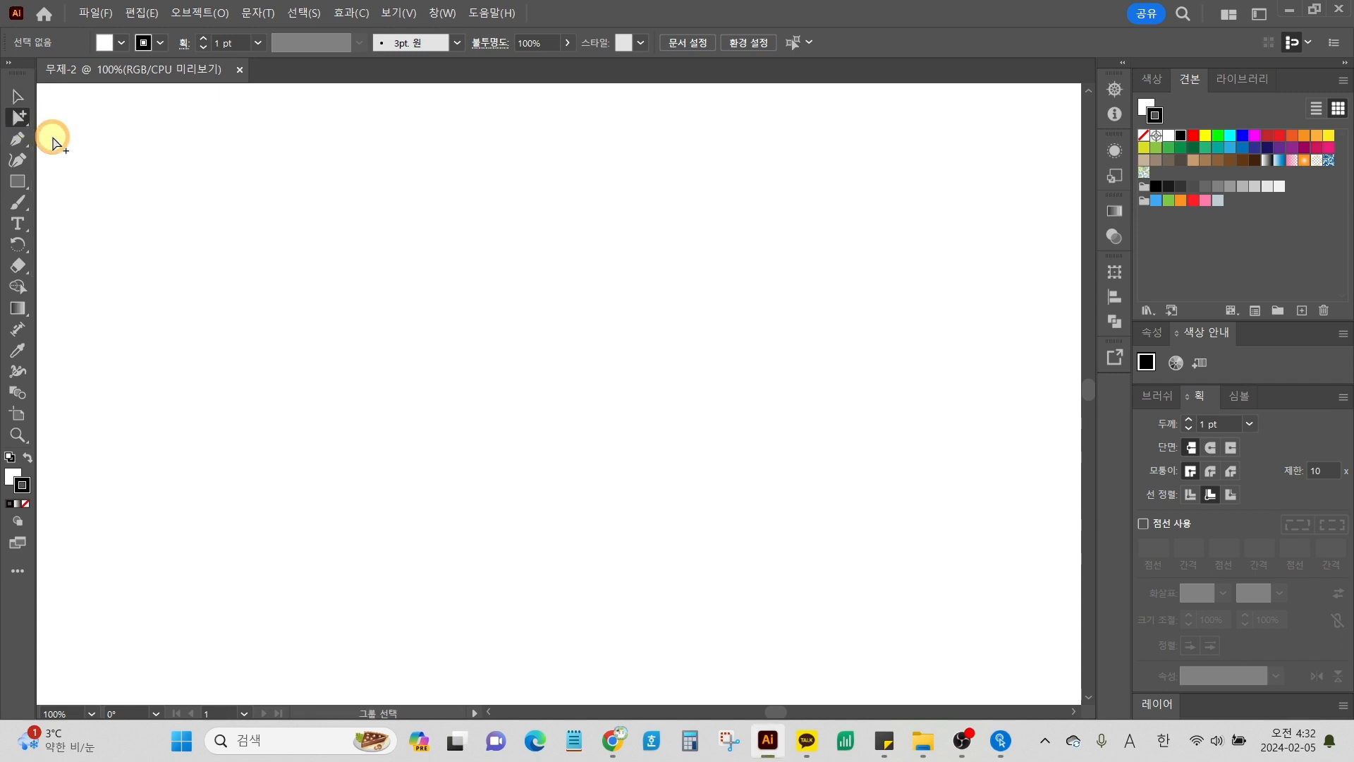
right_click(18, 112)
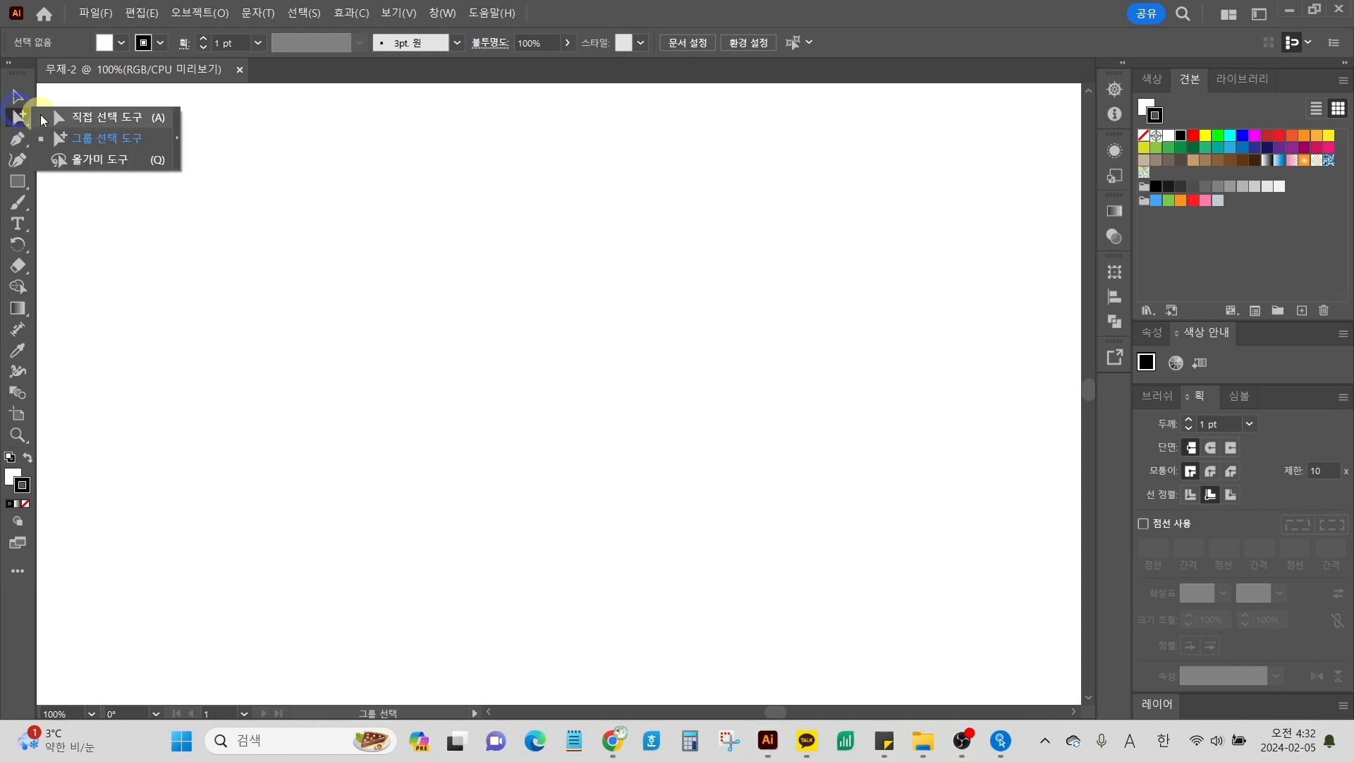
left_click(45, 115)
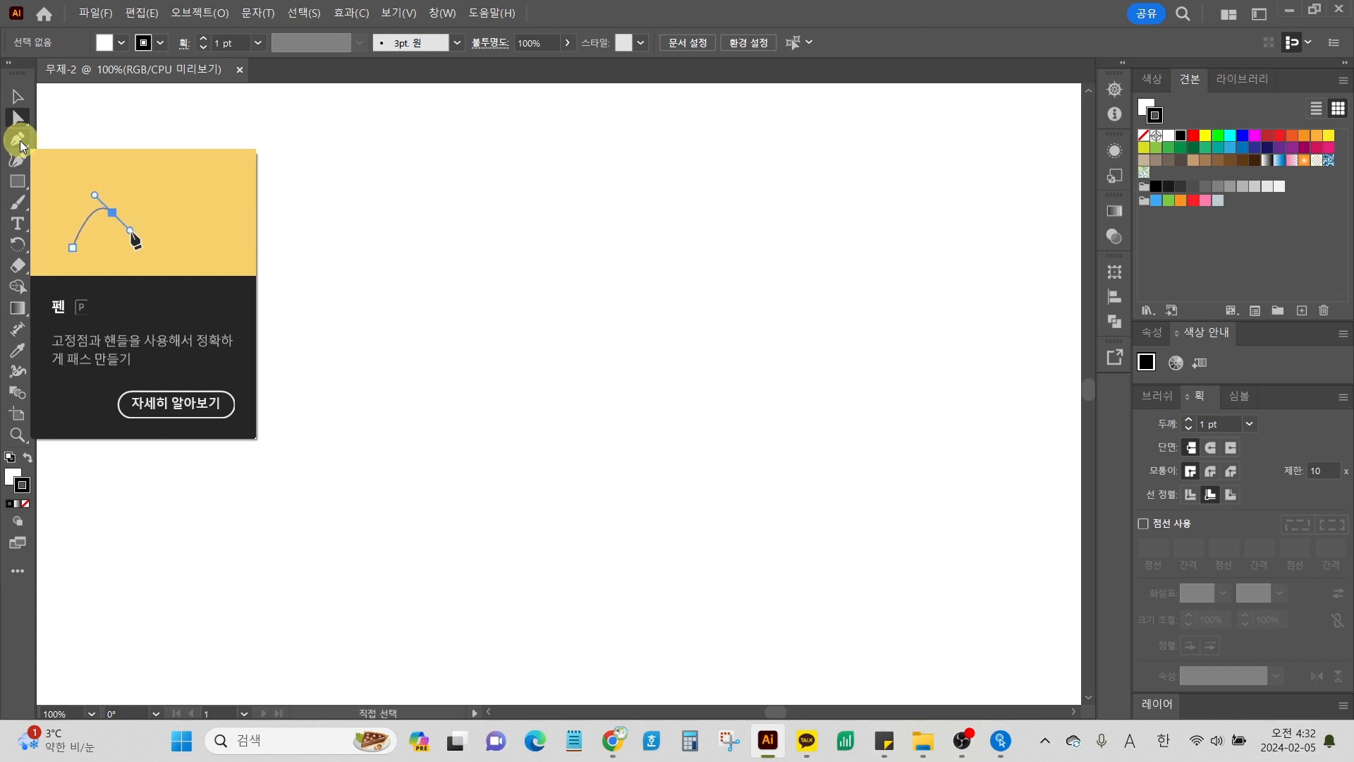
Step: Draw a straight diagonal path segment near the middle of the blank artboard with the Pen tool
left_click_drag(21, 146, 74, 142)
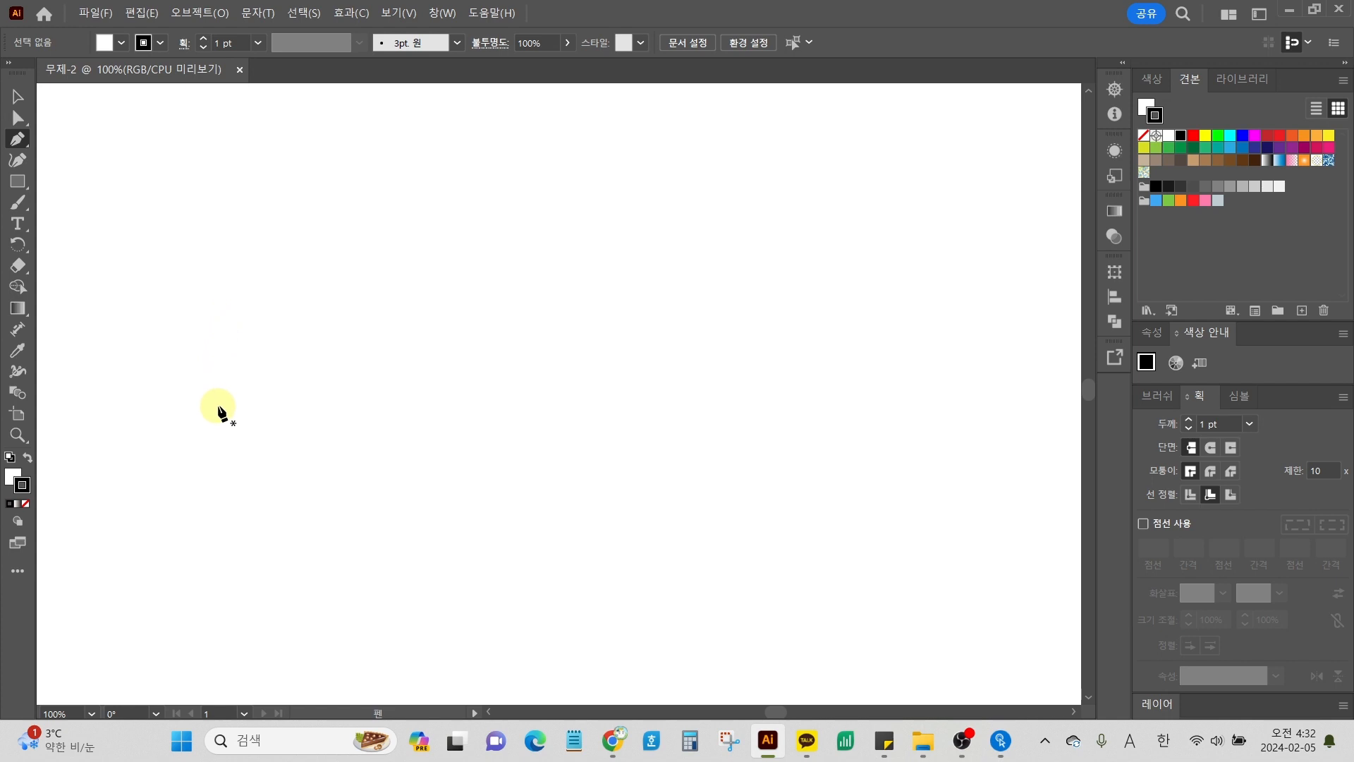
left_click(204, 507)
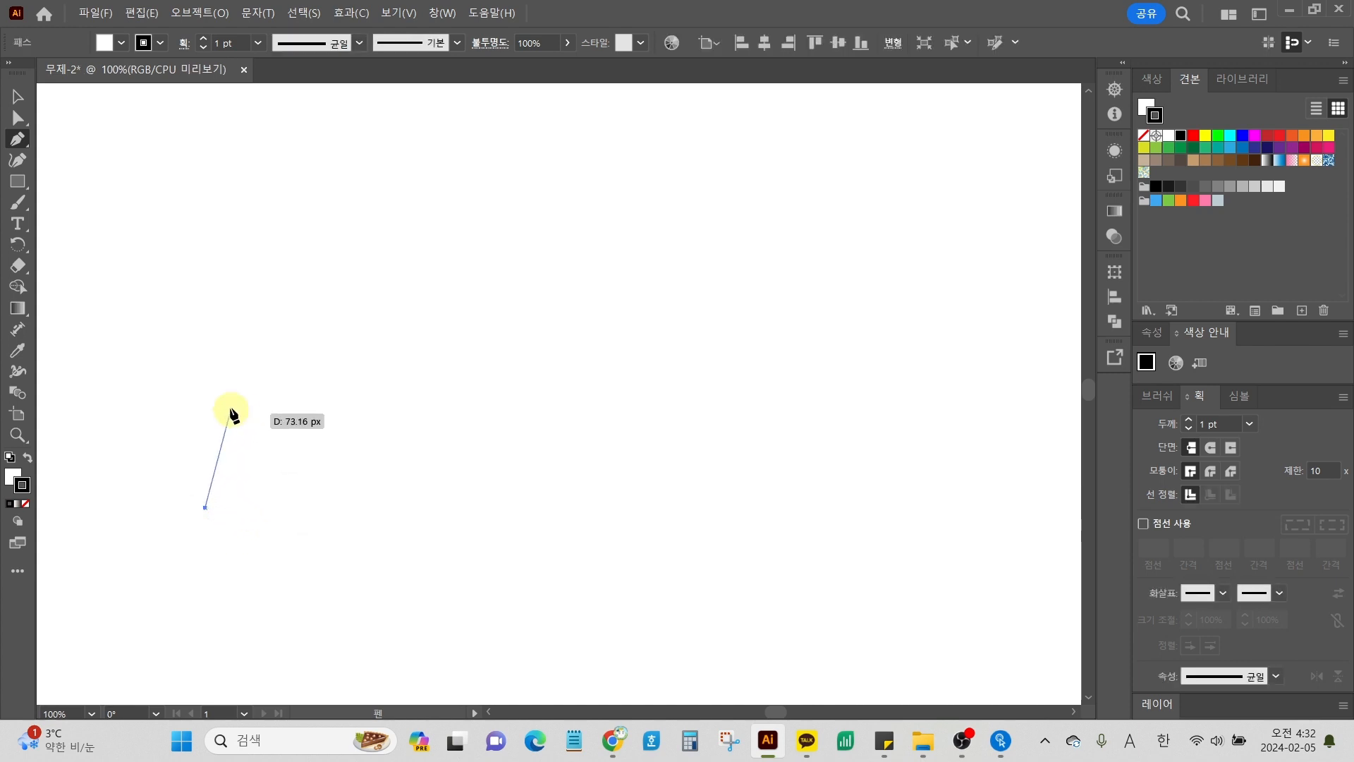
scroll(197, 536, "up", 4)
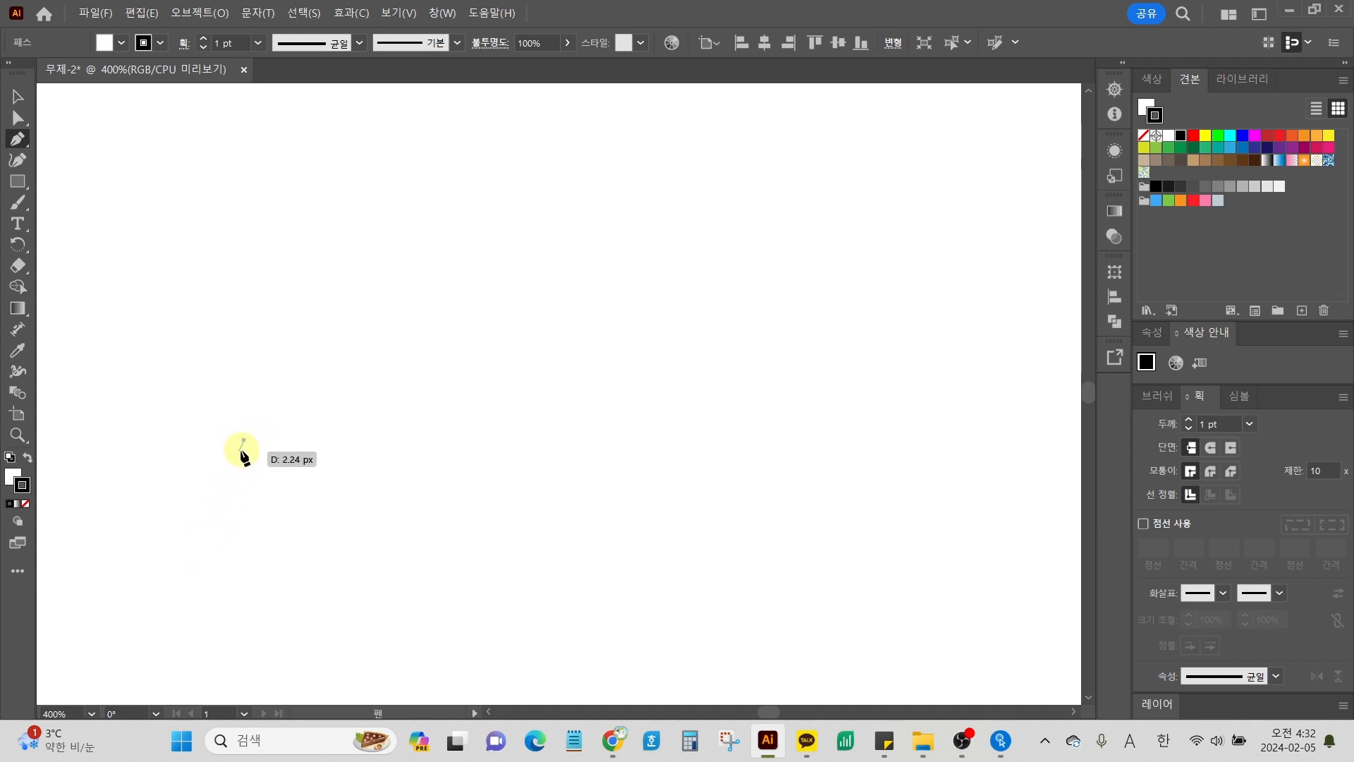
scroll(254, 453, "down", 2)
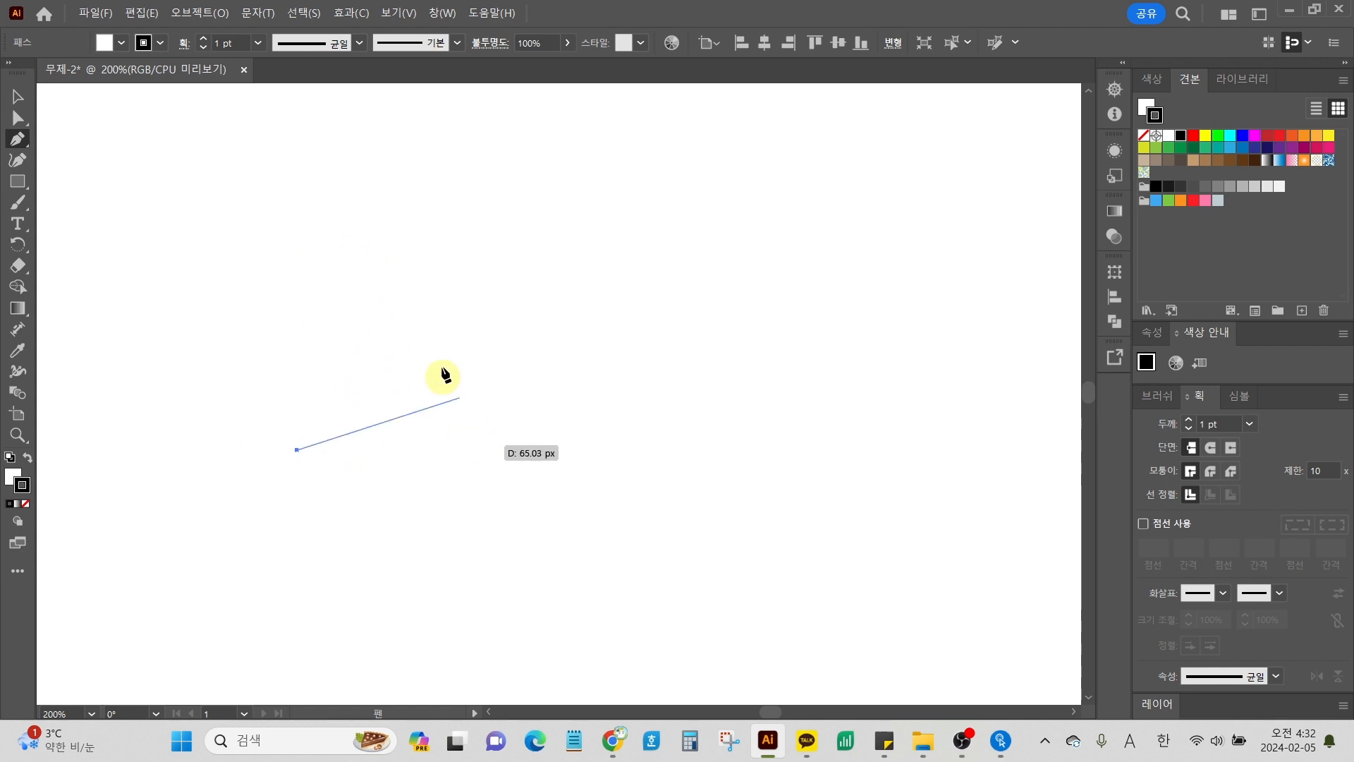
scroll(475, 411, "down", 1)
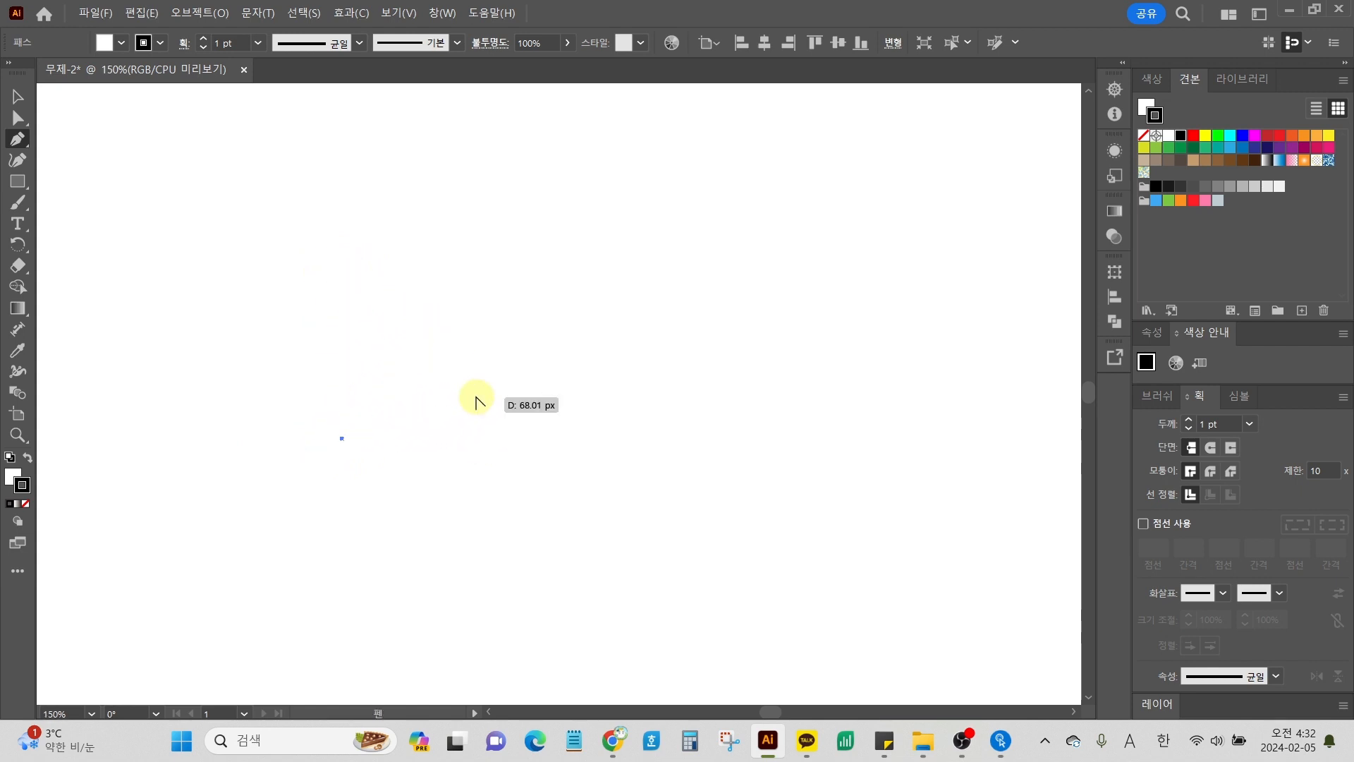
scroll(476, 402, "down", 1)
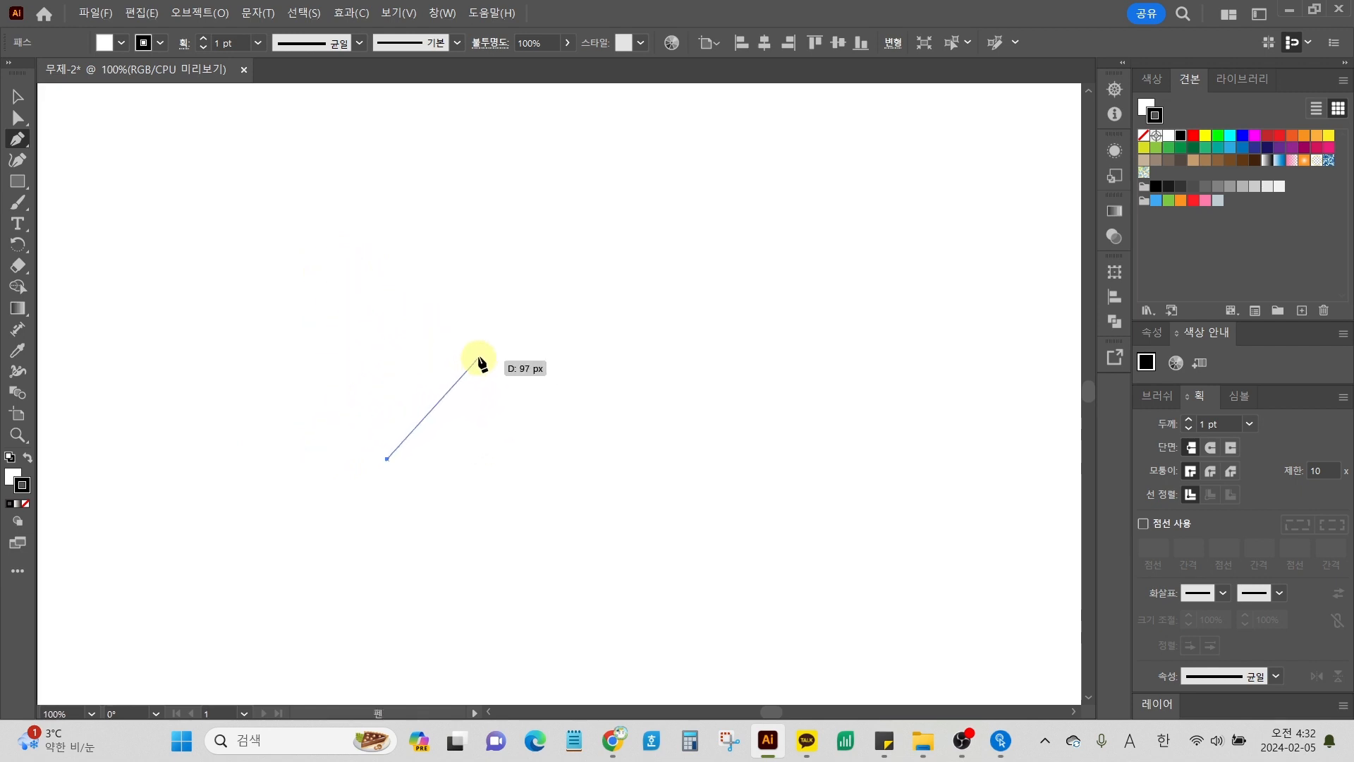
left_click(490, 328)
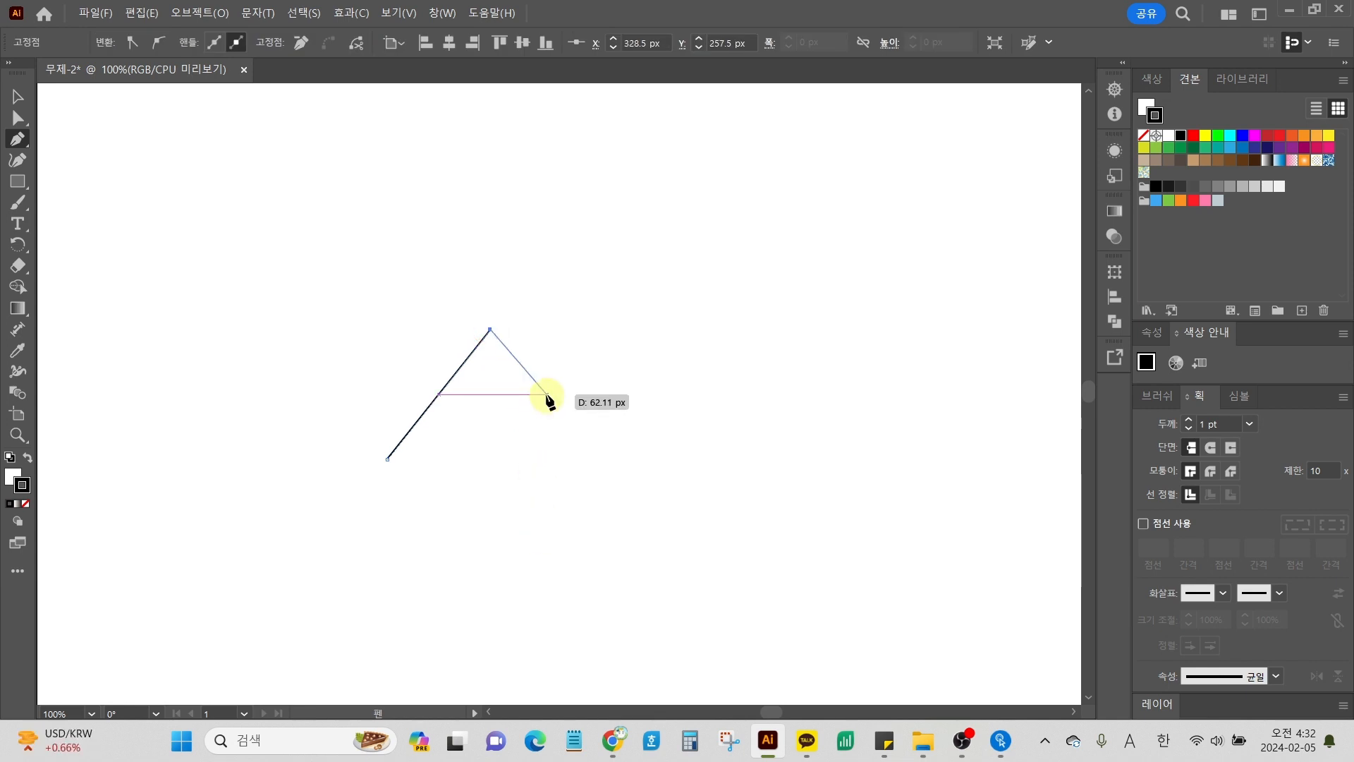
Step: Extend the straight segment with a curved one, ending in a smooth anchor with angled direction handles up and to the right
left_click(609, 268)
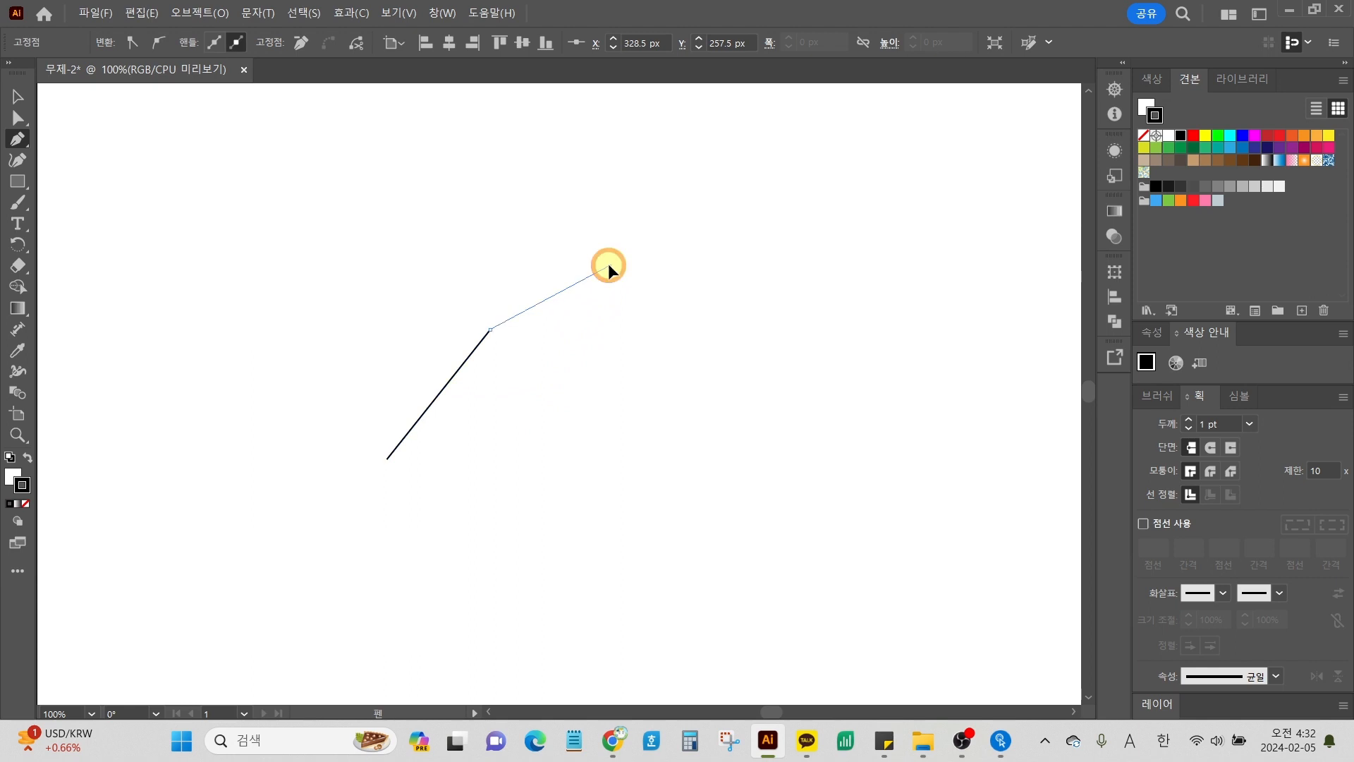
left_click_drag(608, 265, 683, 247)
left_click_drag(682, 247, 676, 242)
left_click_drag(675, 241, 678, 244)
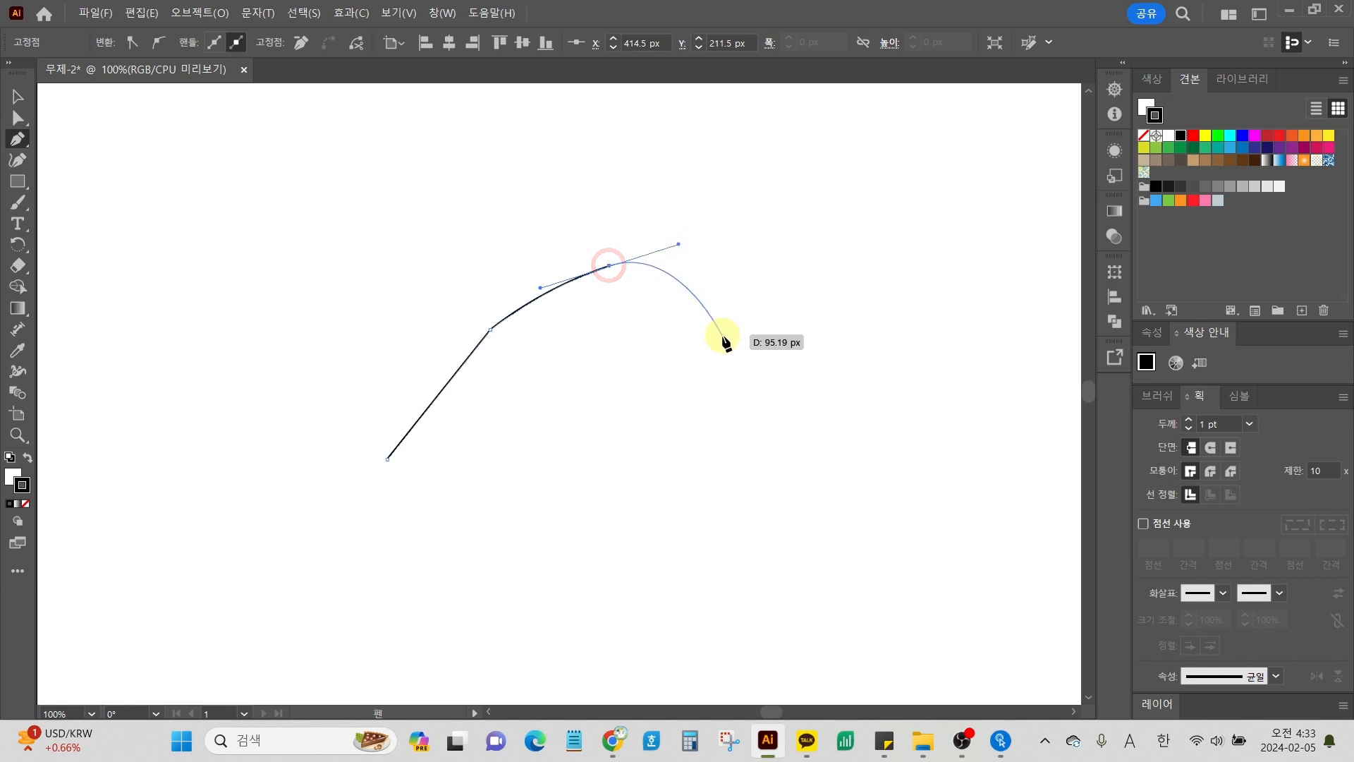
Step: Undo the practice segments and the starting anchor until the artboard is blank
key("ctrl+z")
key("ctrl+z")
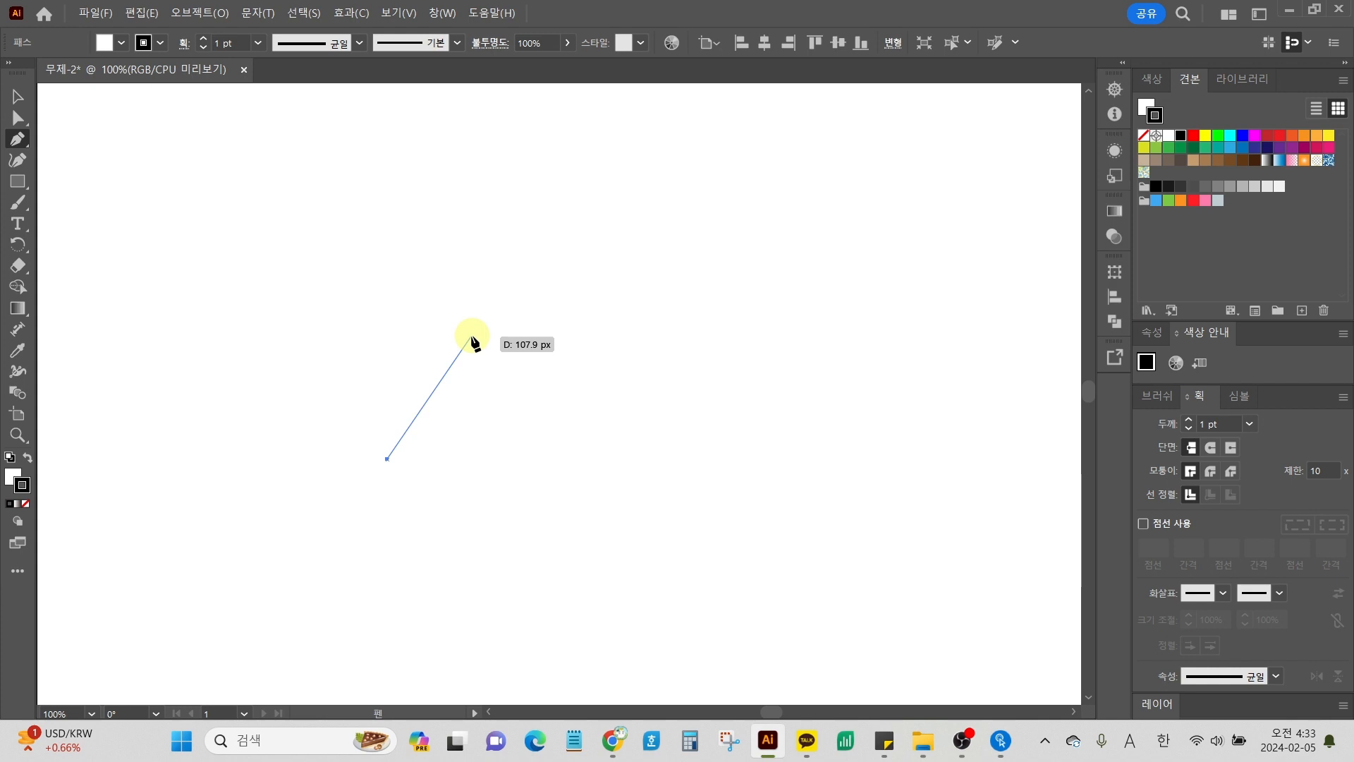
key("ctrl")
left_click_drag(481, 336, 473, 344)
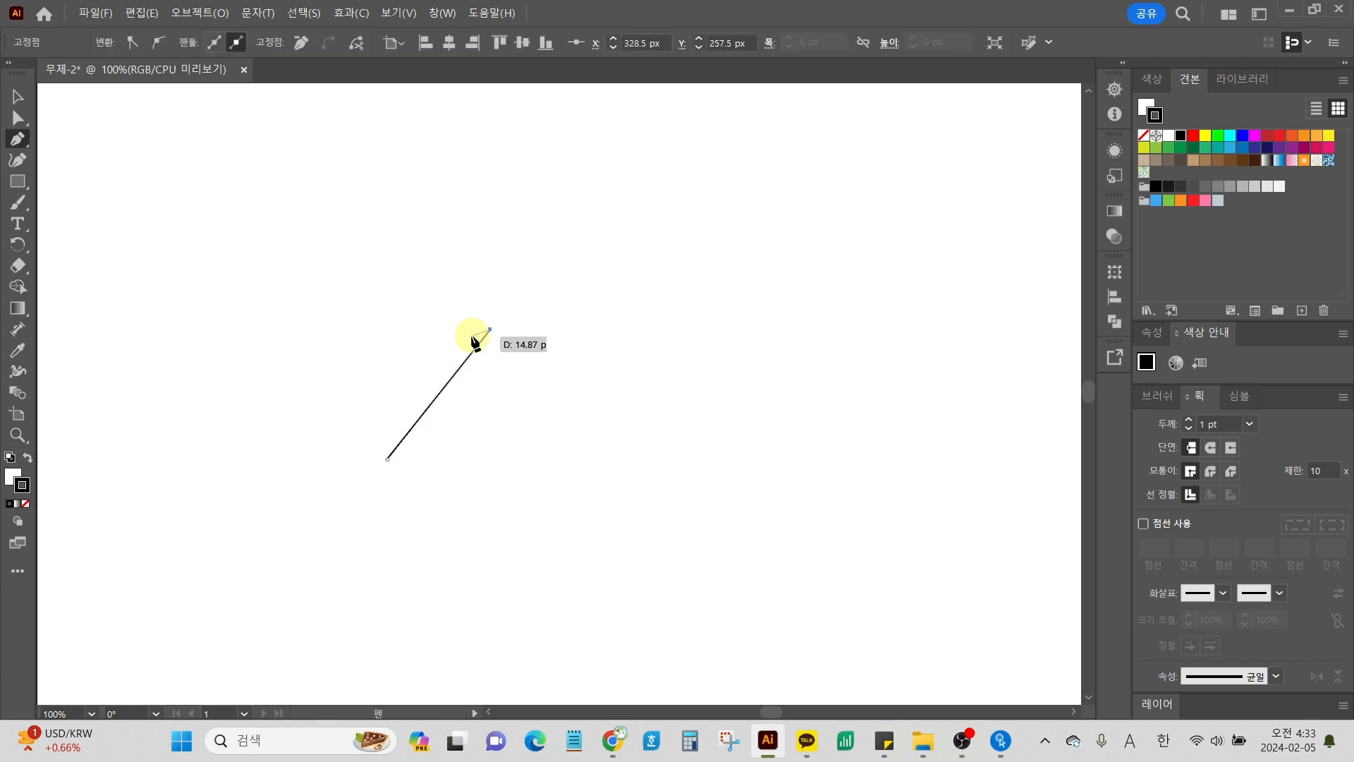
left_click_drag(475, 342, 475, 332)
key("ctrl+z")
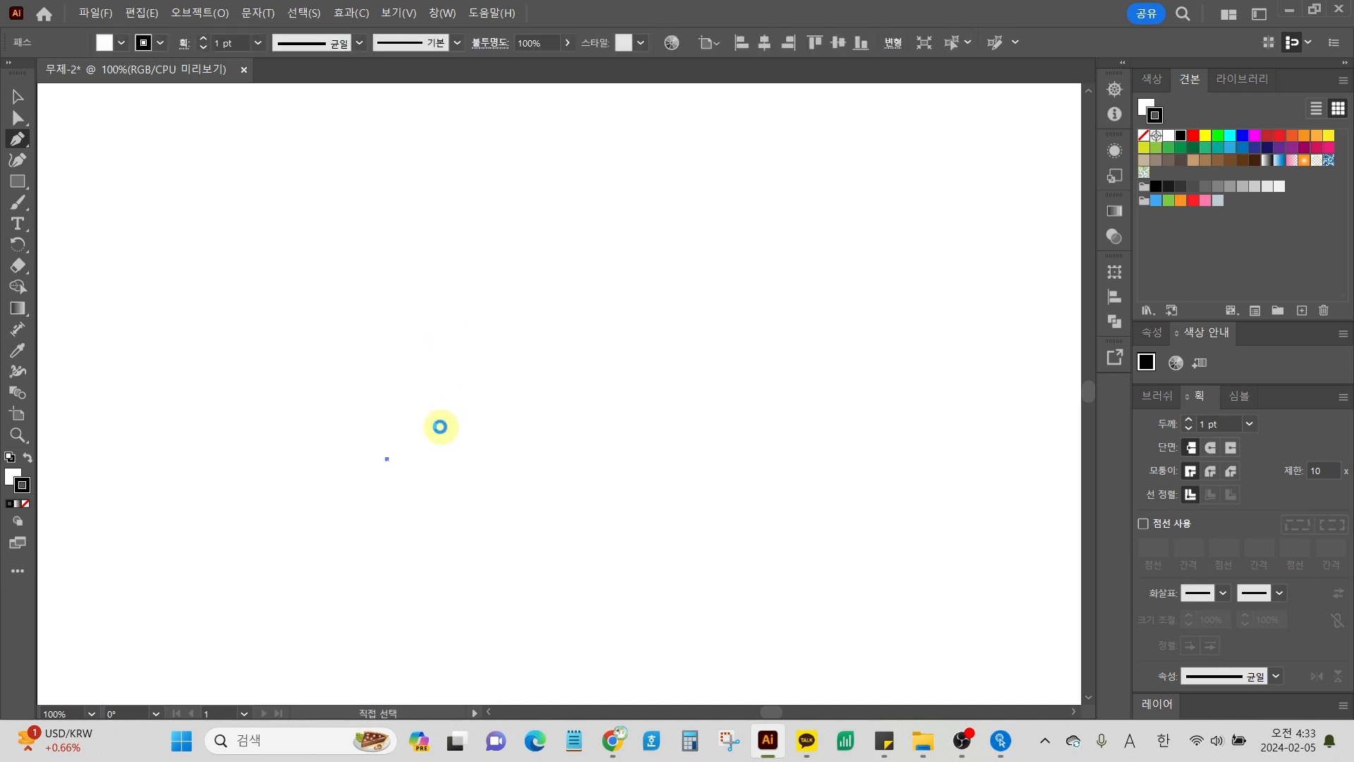
key("ctrl+z")
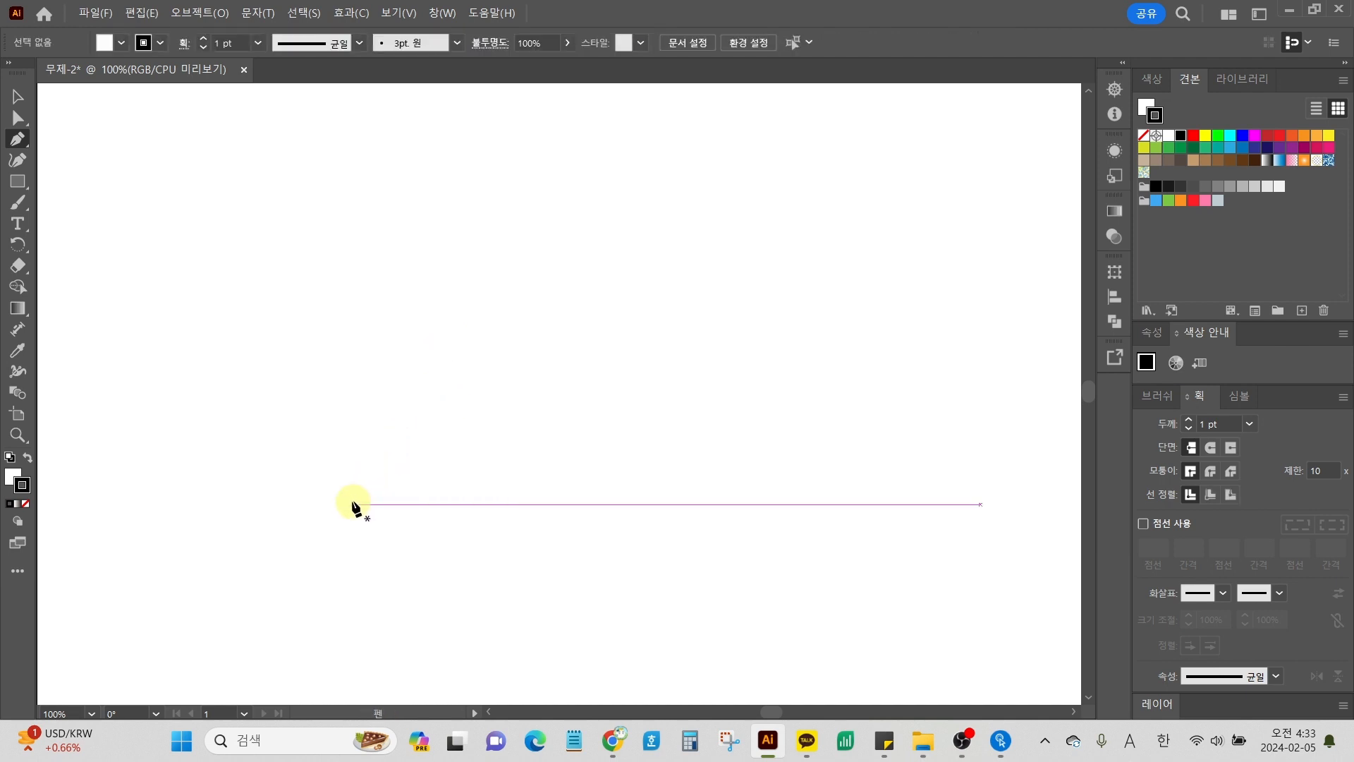
Step: Start a new Pen path at the lower left and curve it up to a peak at about X 348 px, Y 195 px with horizontal handles
left_click_drag(354, 506, 505, 254)
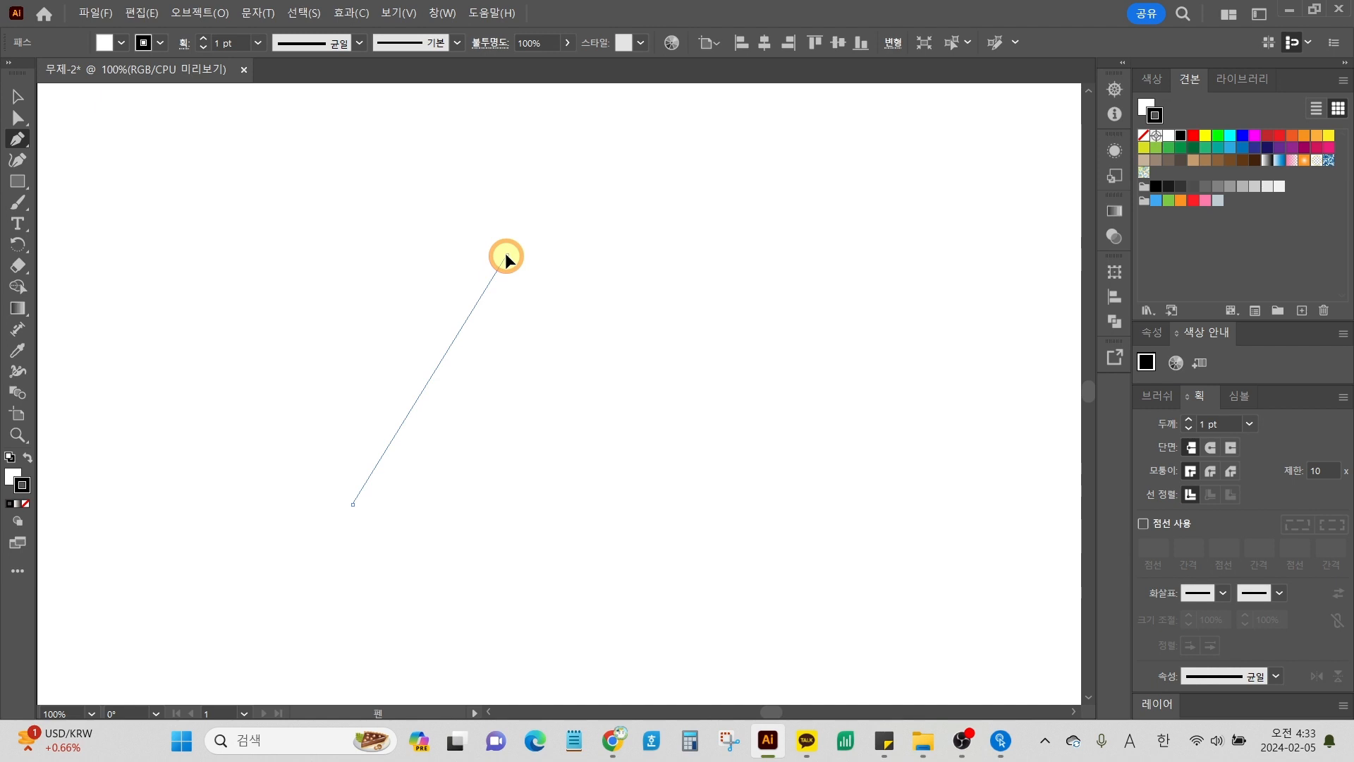
left_click_drag(506, 253, 565, 243)
mouse_move(565, 241)
left_mouse_down()
mouse_move(573, 213)
mouse_move(511, 200)
mouse_move(468, 206)
mouse_move(451, 252)
mouse_move(517, 222)
mouse_move(546, 258)
mouse_move(532, 220)
mouse_move(506, 213)
mouse_move(533, 229)
mouse_move(541, 260)
mouse_move(514, 223)
mouse_move(490, 221)
mouse_move(469, 250)
mouse_move(485, 217)
mouse_move(522, 218)
mouse_move(534, 252)
mouse_move(562, 253)
mouse_move(552, 257)
left_mouse_up()
key("ctrl+z")
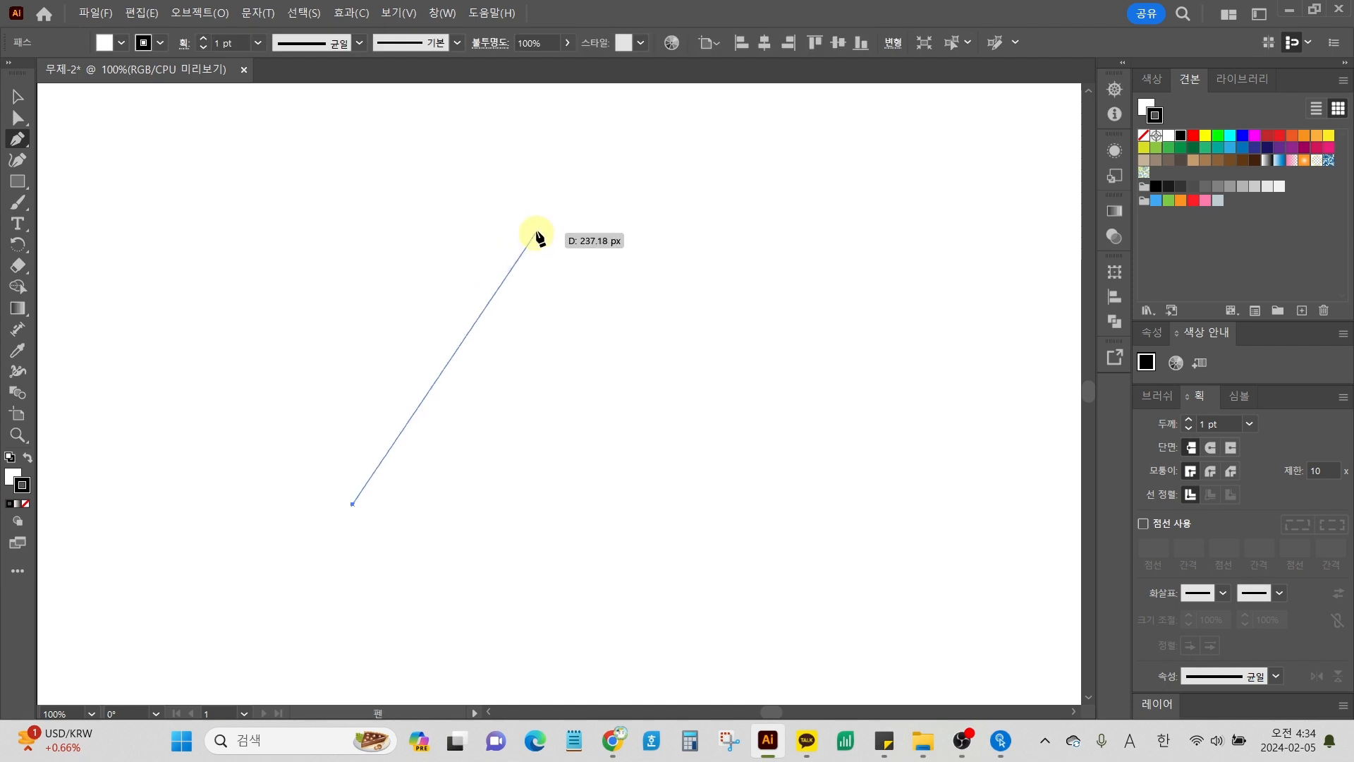
left_click_drag(519, 244, 592, 245)
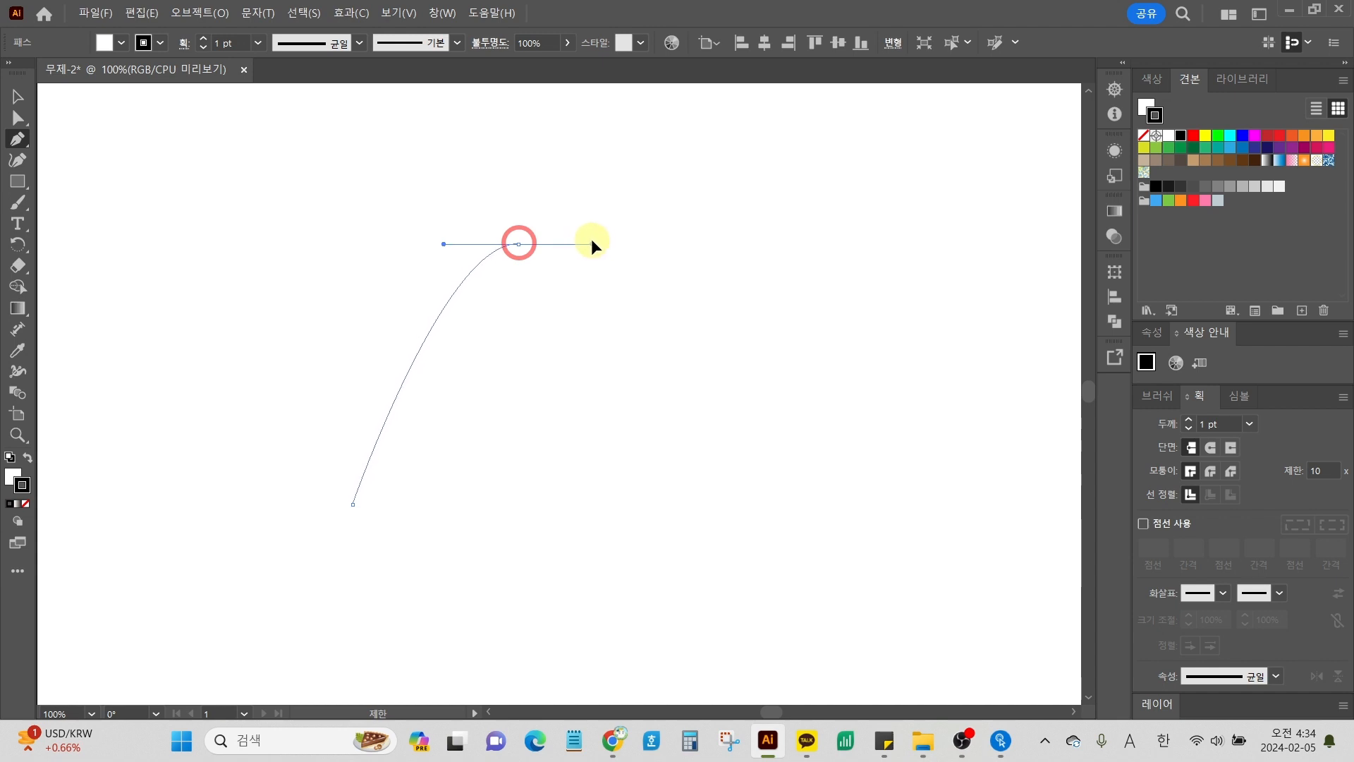
left_click_drag(591, 241, 593, 245)
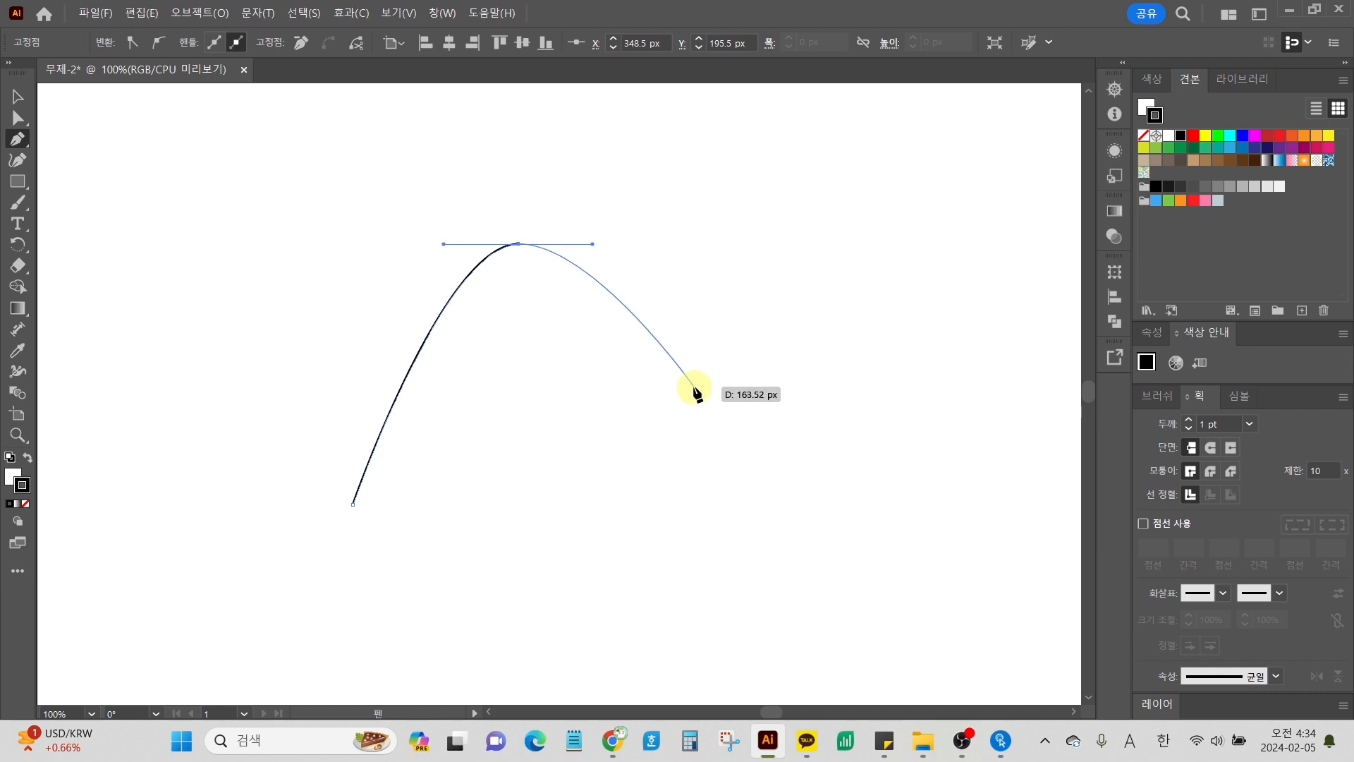
Step: Continue the curve through a smooth trough at about X 531, Y 355 px and end the open path at about X 623, Y 129 px
left_click(772, 470)
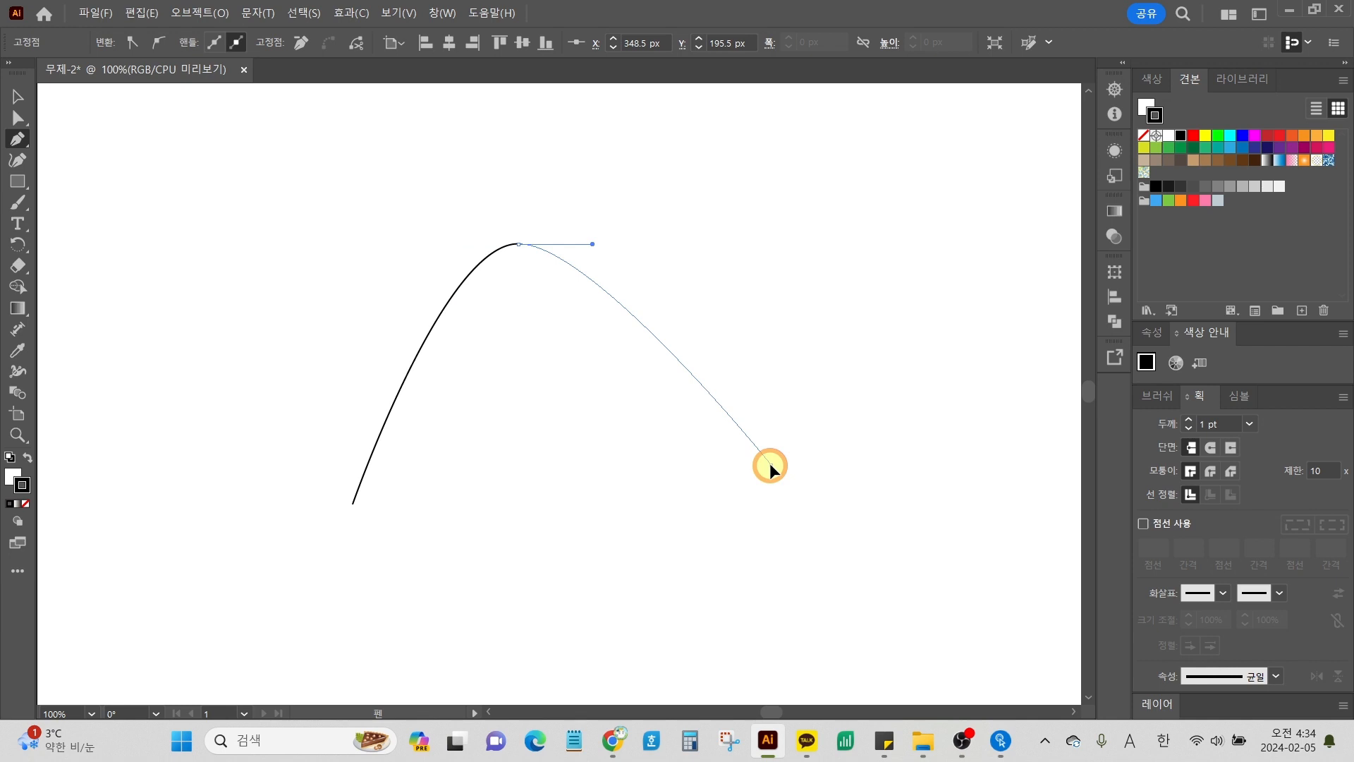
left_click_drag(770, 465, 845, 462)
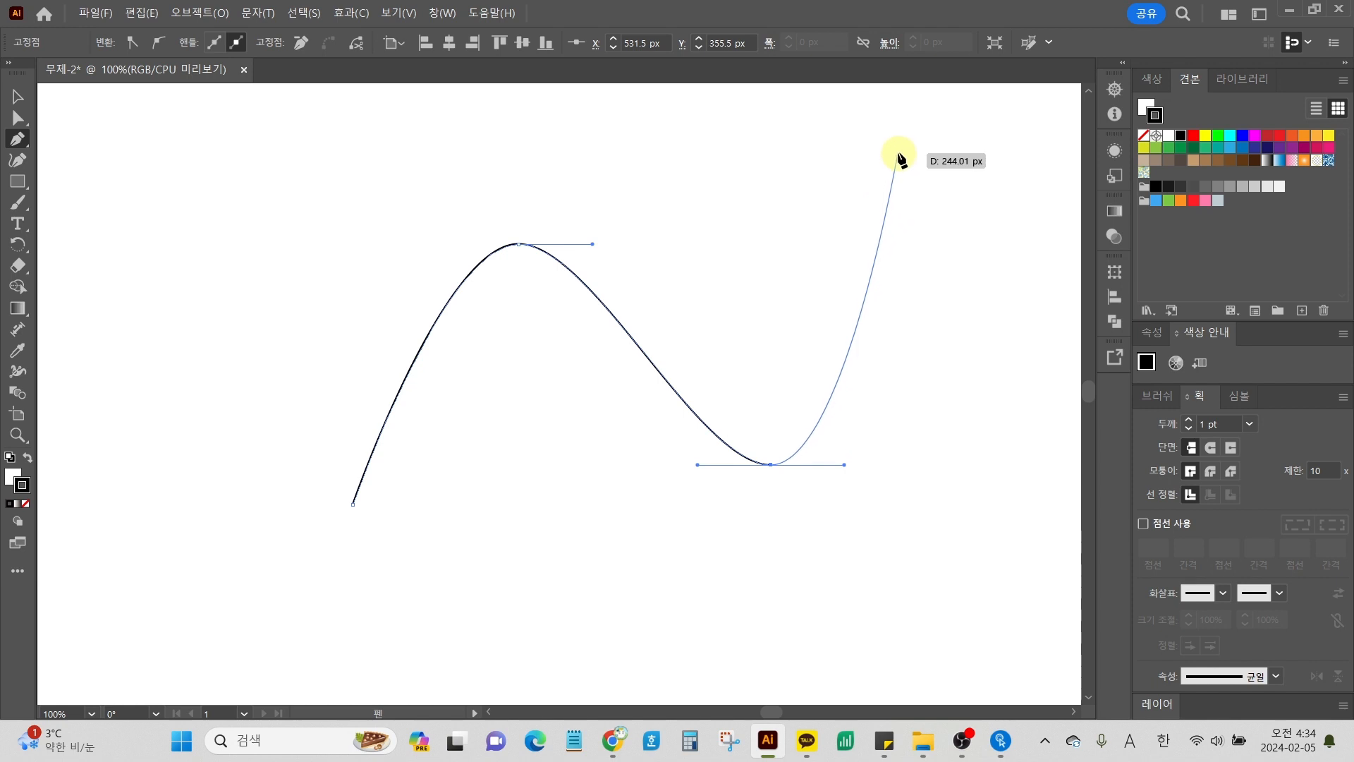
left_click_drag(897, 152, 739, 461)
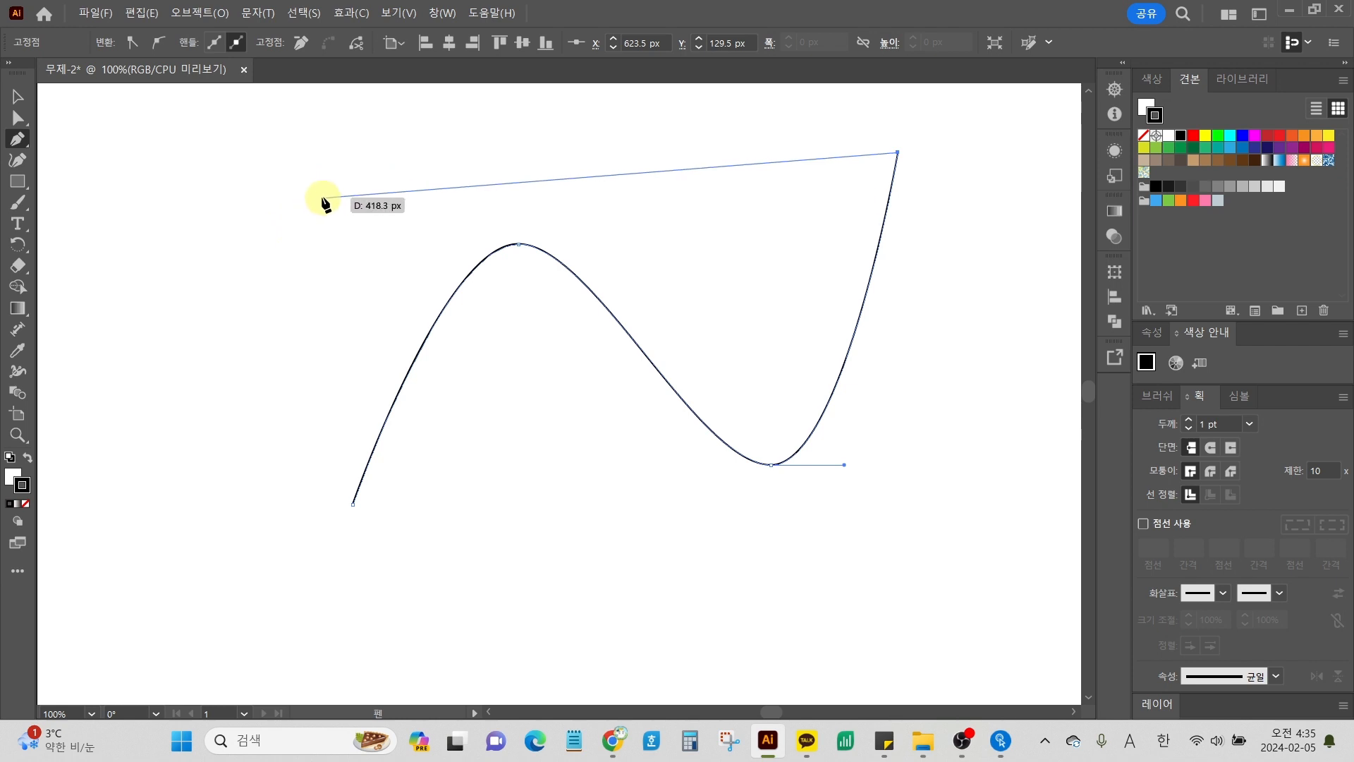
key("Escape")
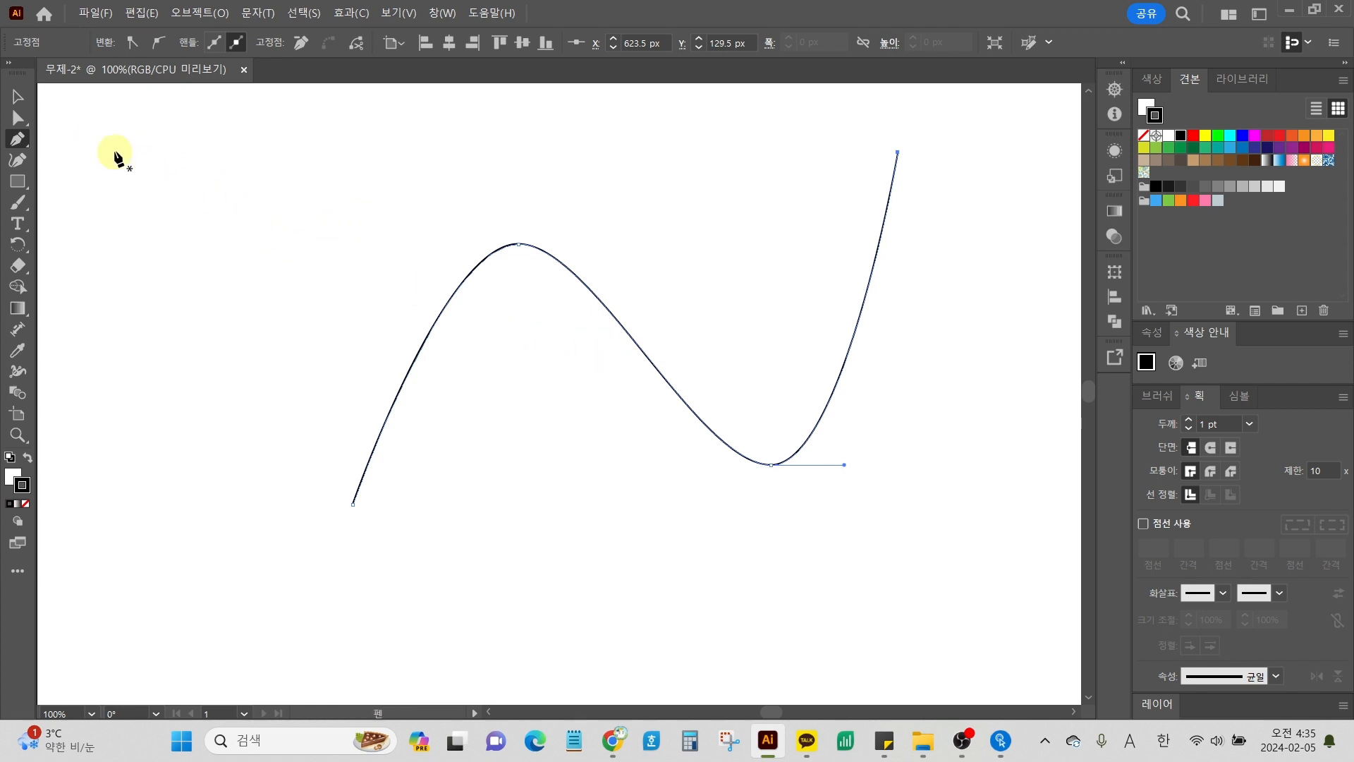
Step: Deselect the finished curve, switch between the Selection and Direct Selection tools, and select the whole path with the Selection tool
left_click(18, 95)
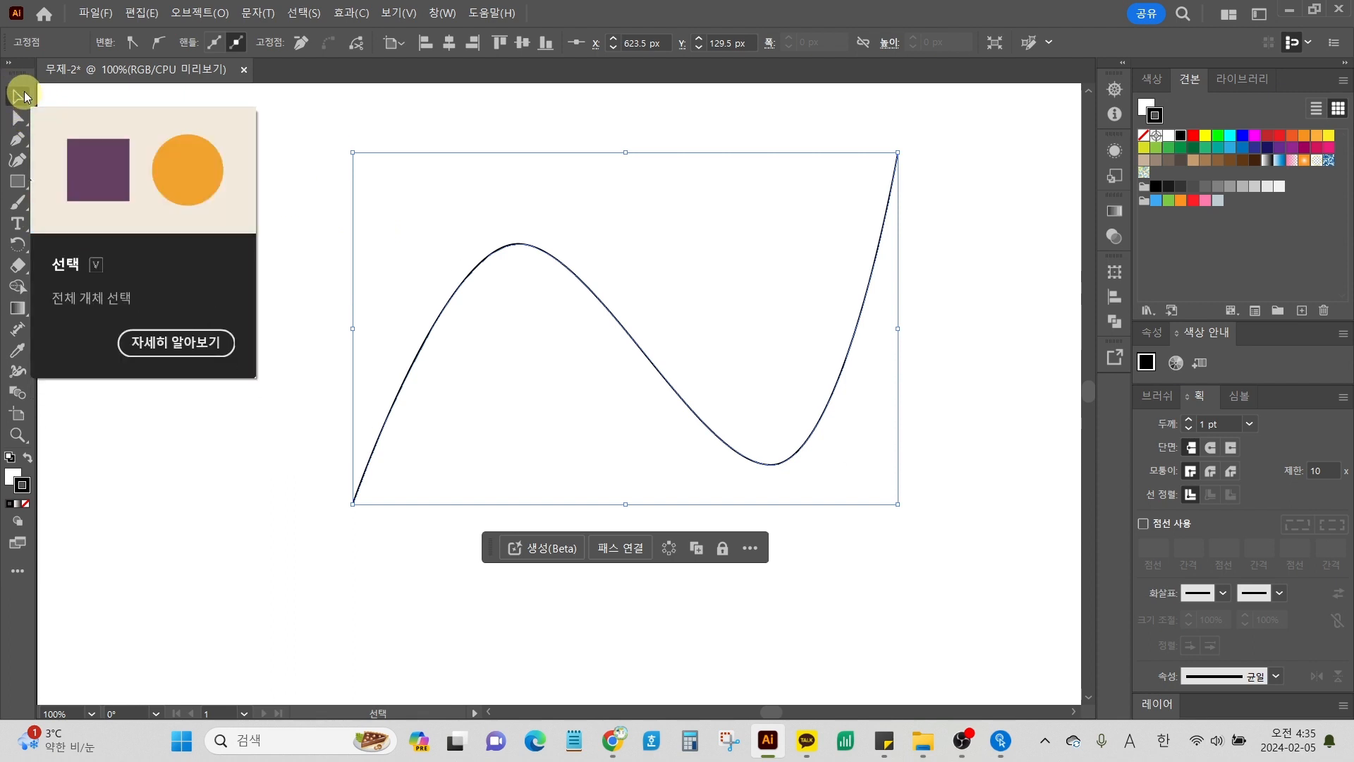
left_click(296, 273)
key("a")
scroll(520, 384, "right", 1)
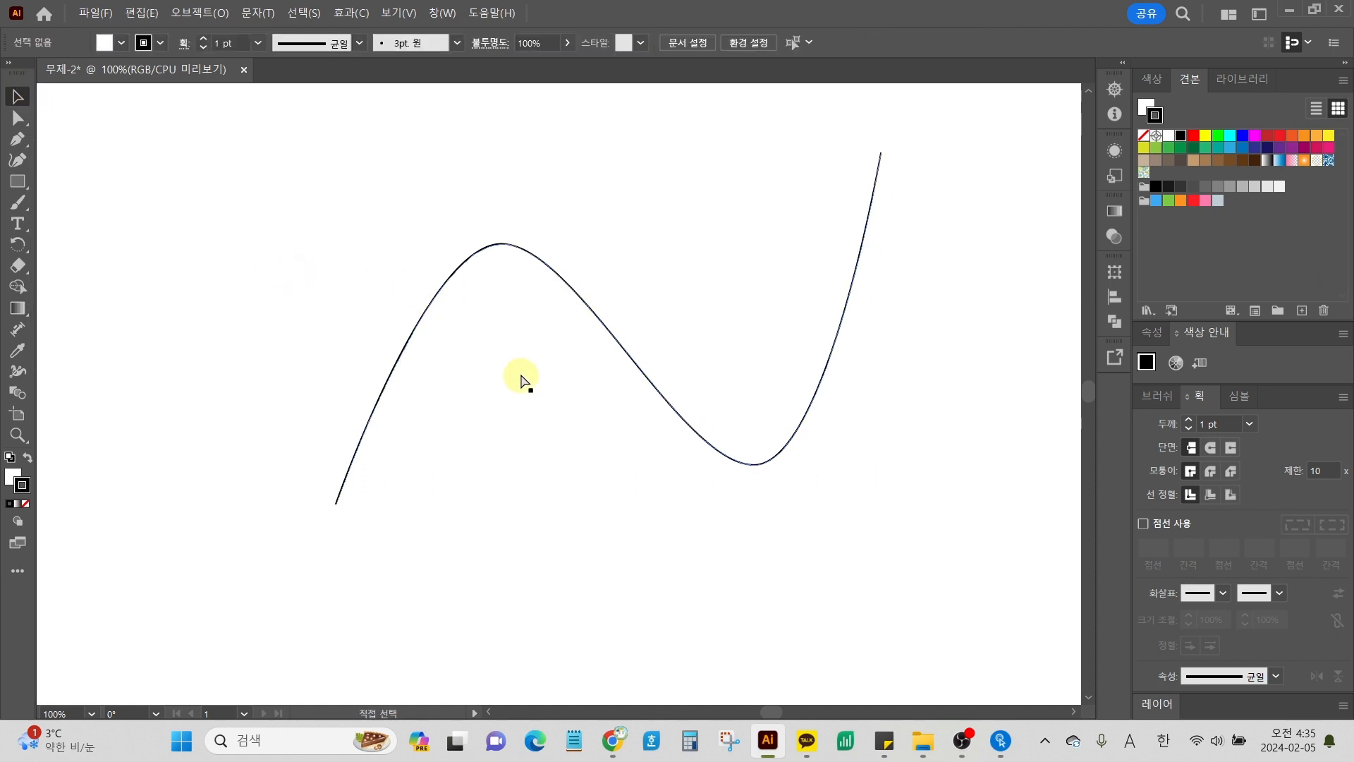
scroll(522, 381, "right", 1)
key("v")
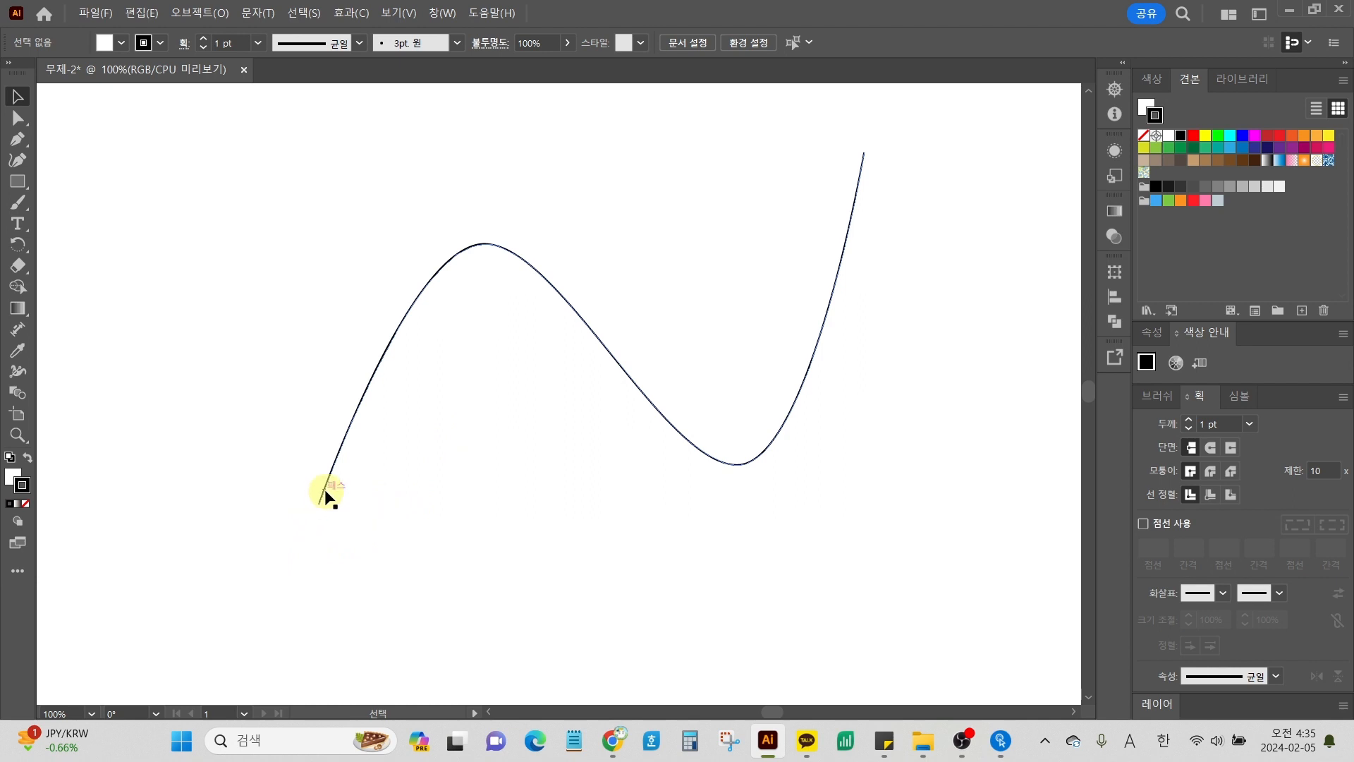
left_click(326, 495)
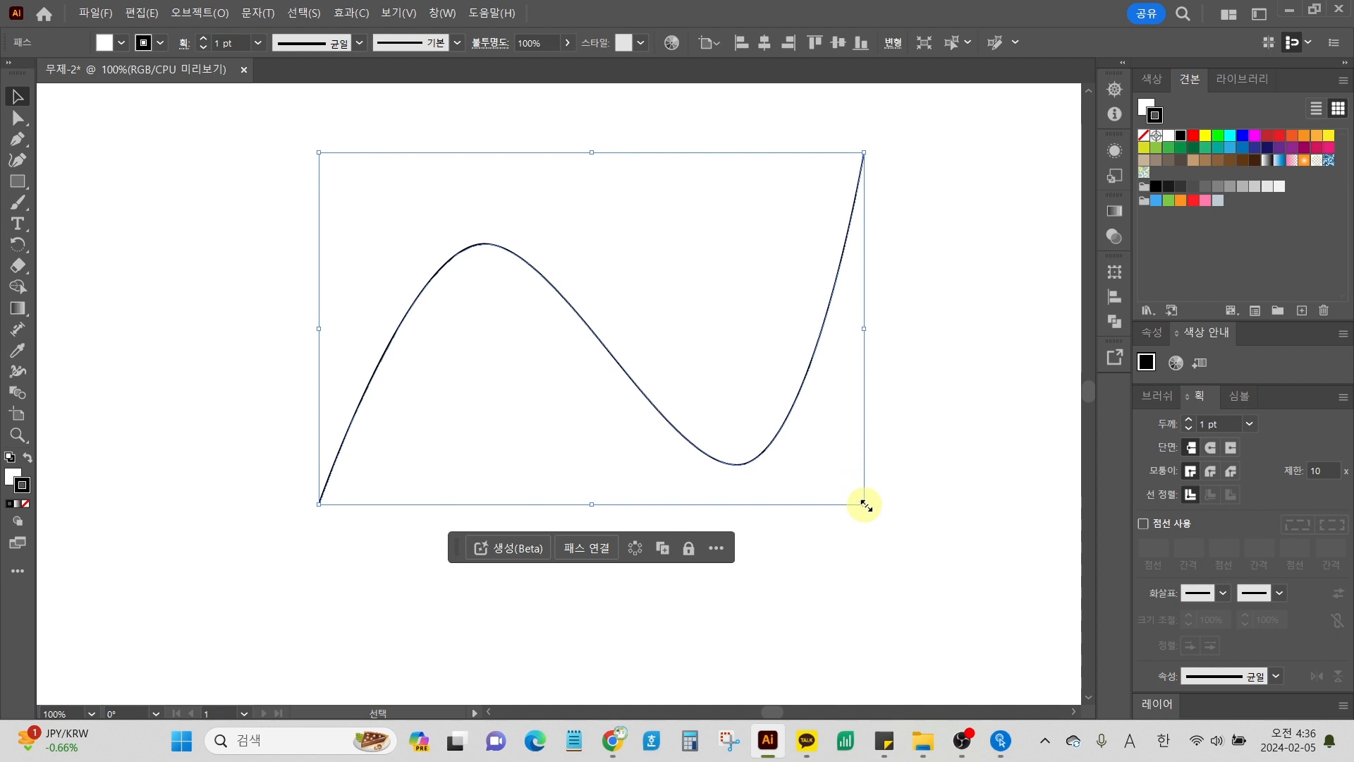
Step: Enlarge the curve from its lower-right corner, and reduce its width and height using the bounding box's side handles
left_click_drag(864, 505, 947, 601)
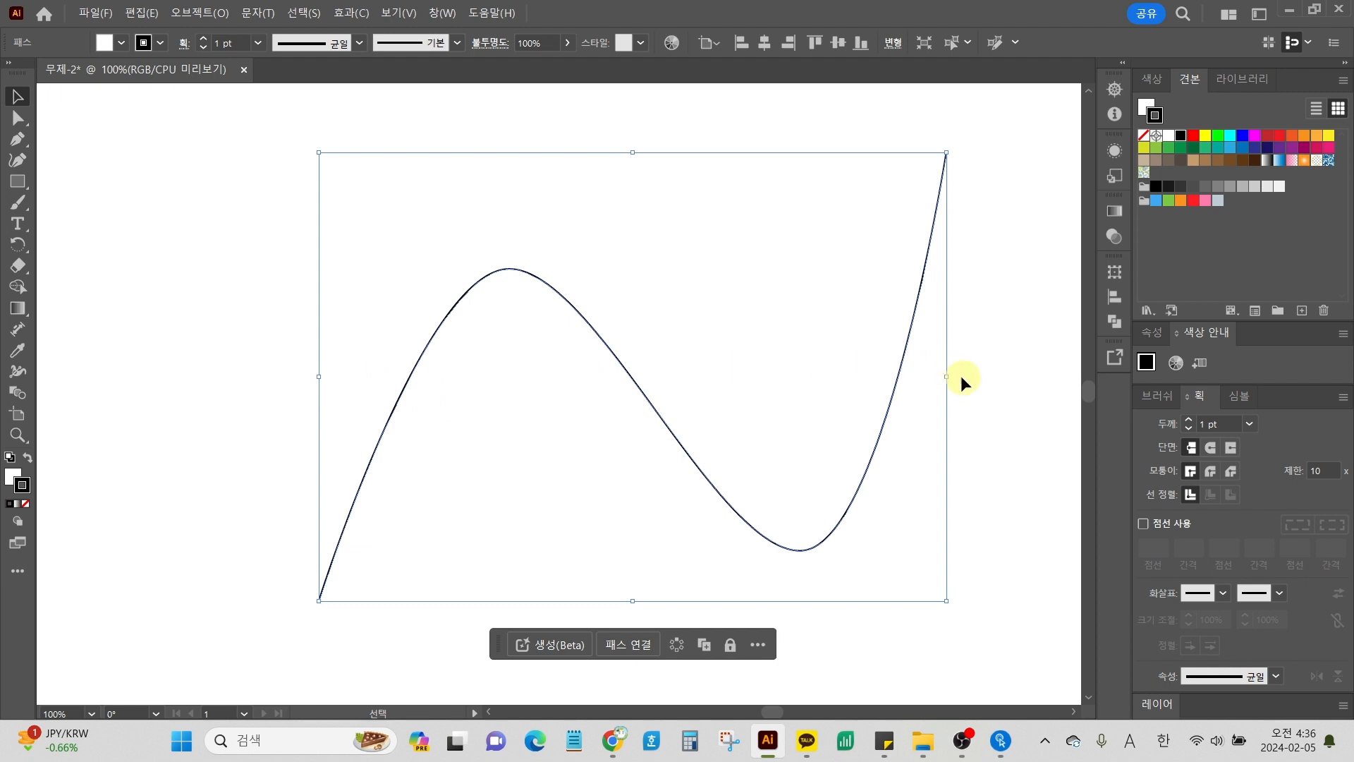
left_click_drag(946, 379, 829, 403)
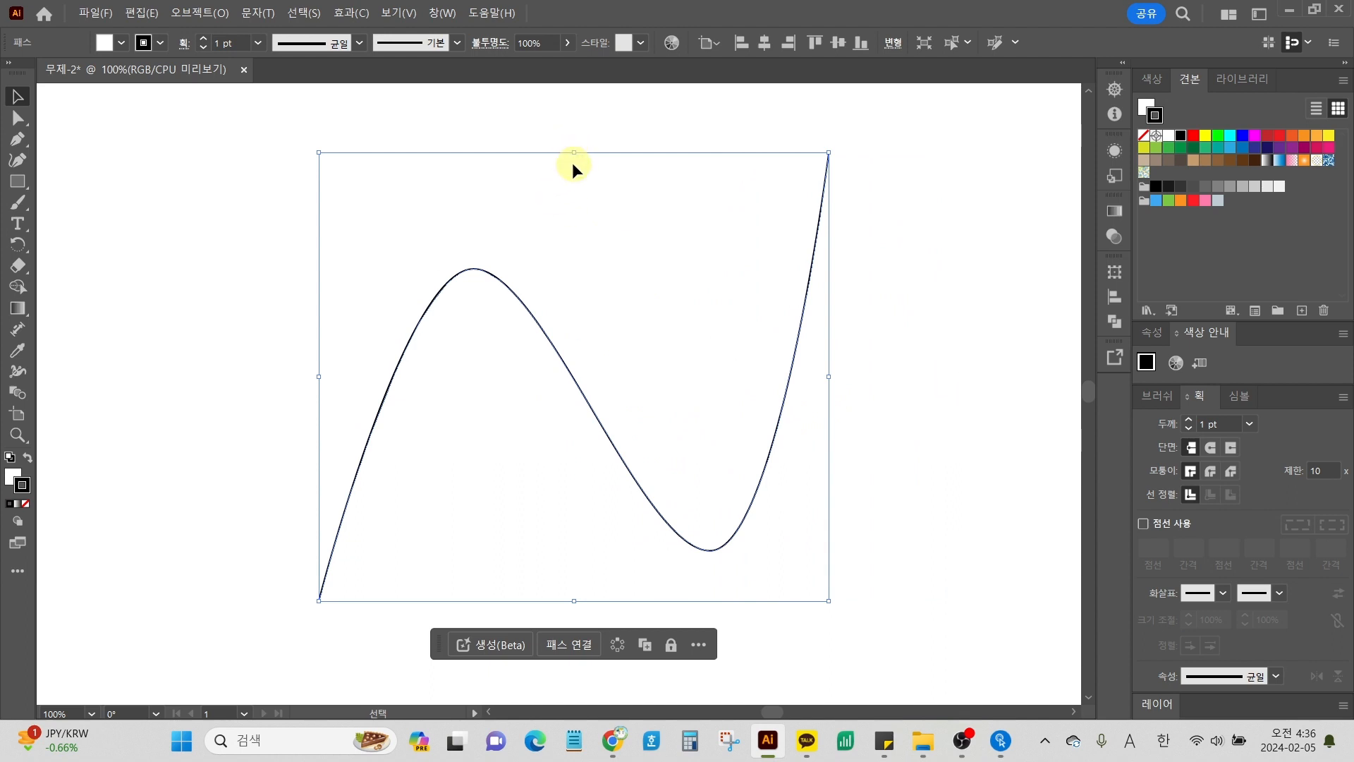
left_click_drag(574, 605, 576, 564)
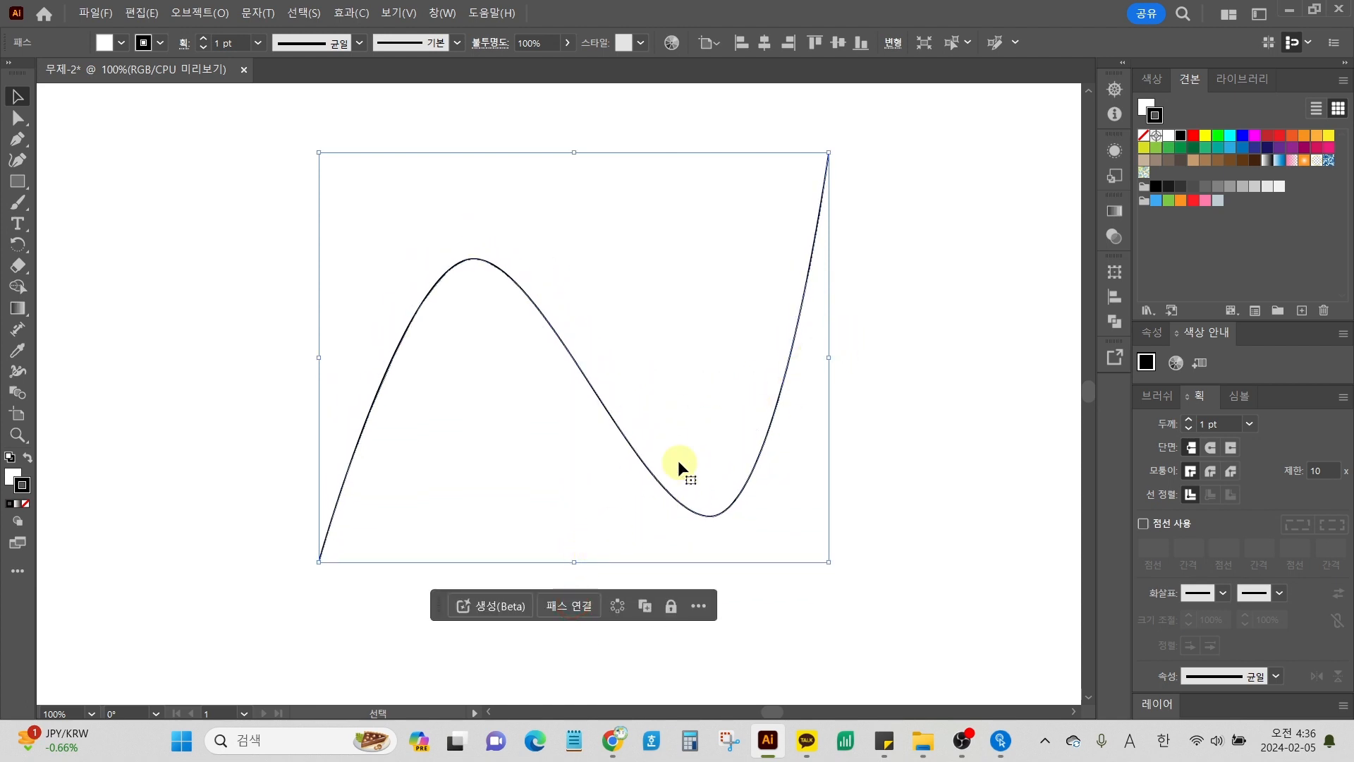
left_click_drag(830, 564, 829, 564)
Step: Scale the curve down, back up, and slightly down again from the lower-right corner of its bounding box
scroll(507, 257, "right", 3)
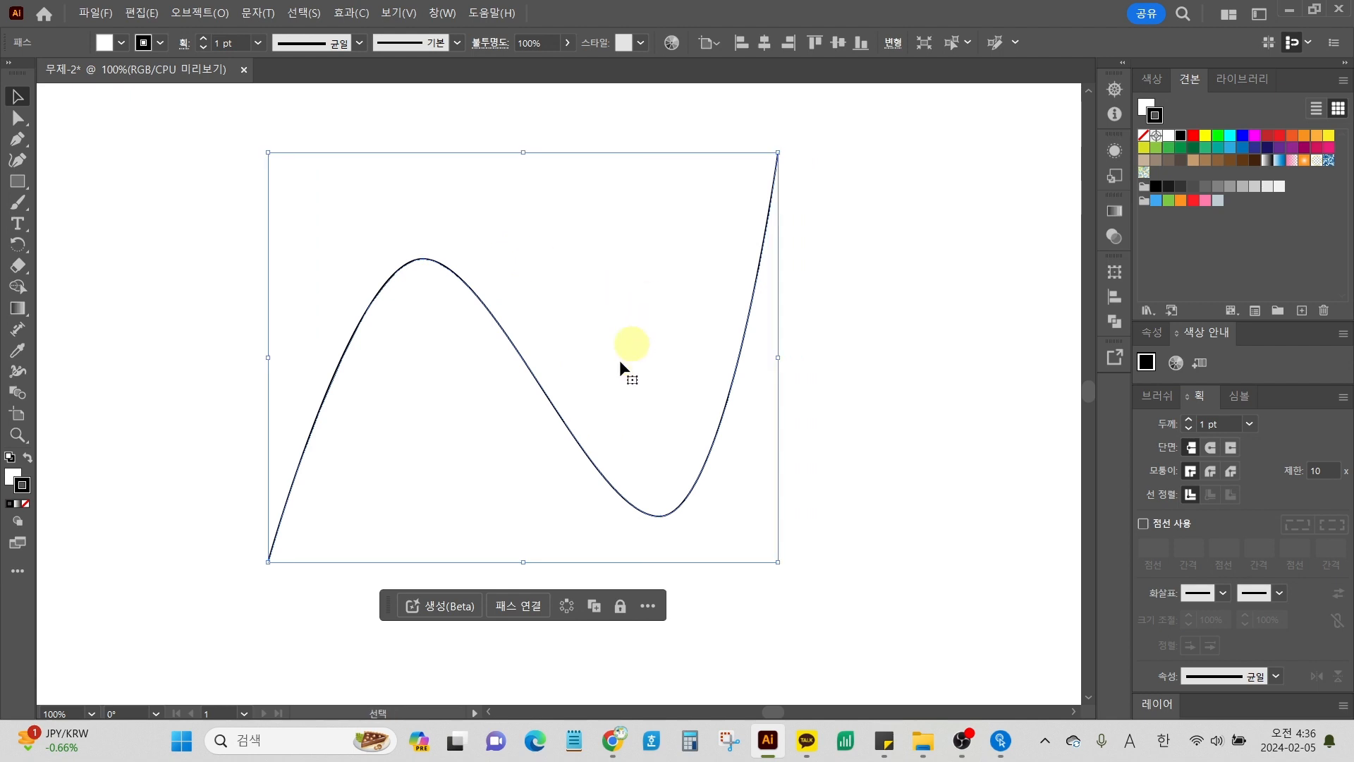
left_click_drag(778, 562, 620, 445)
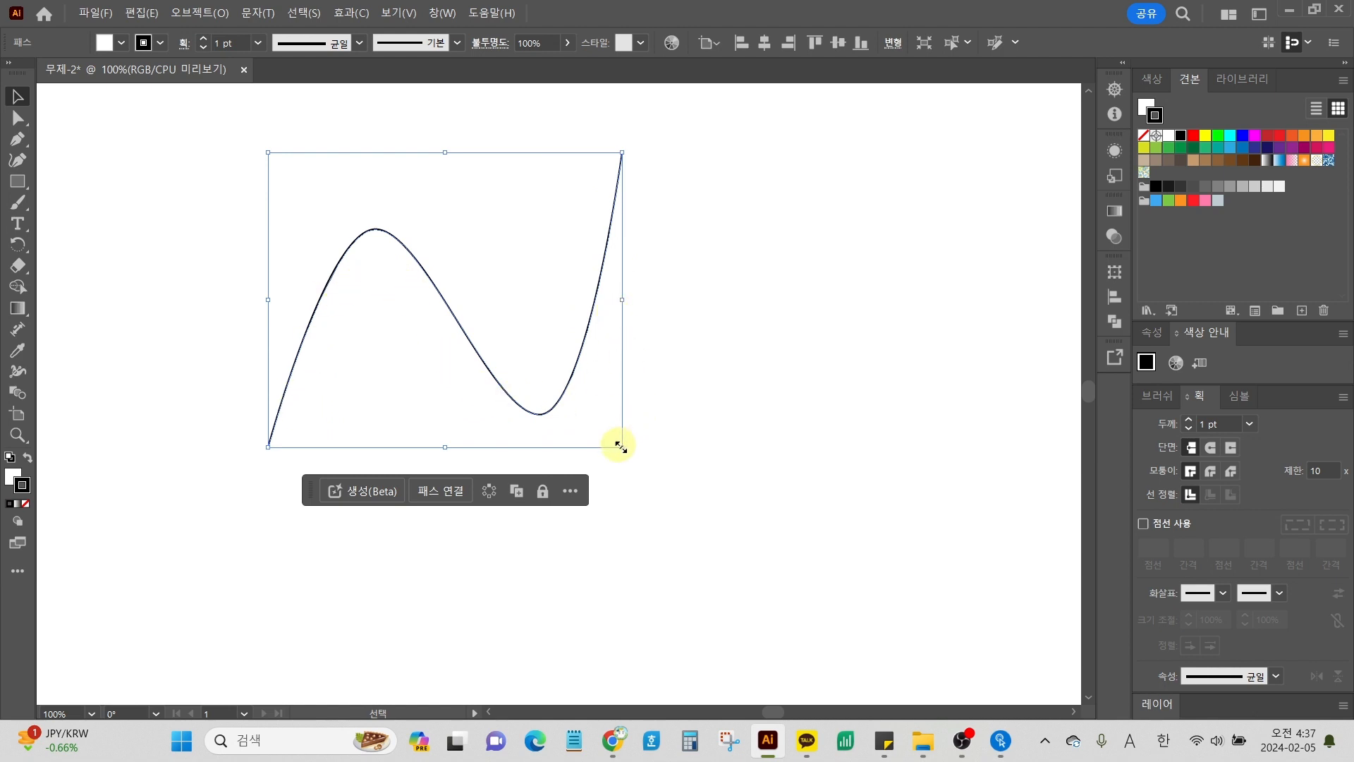
left_click_drag(621, 447, 786, 559)
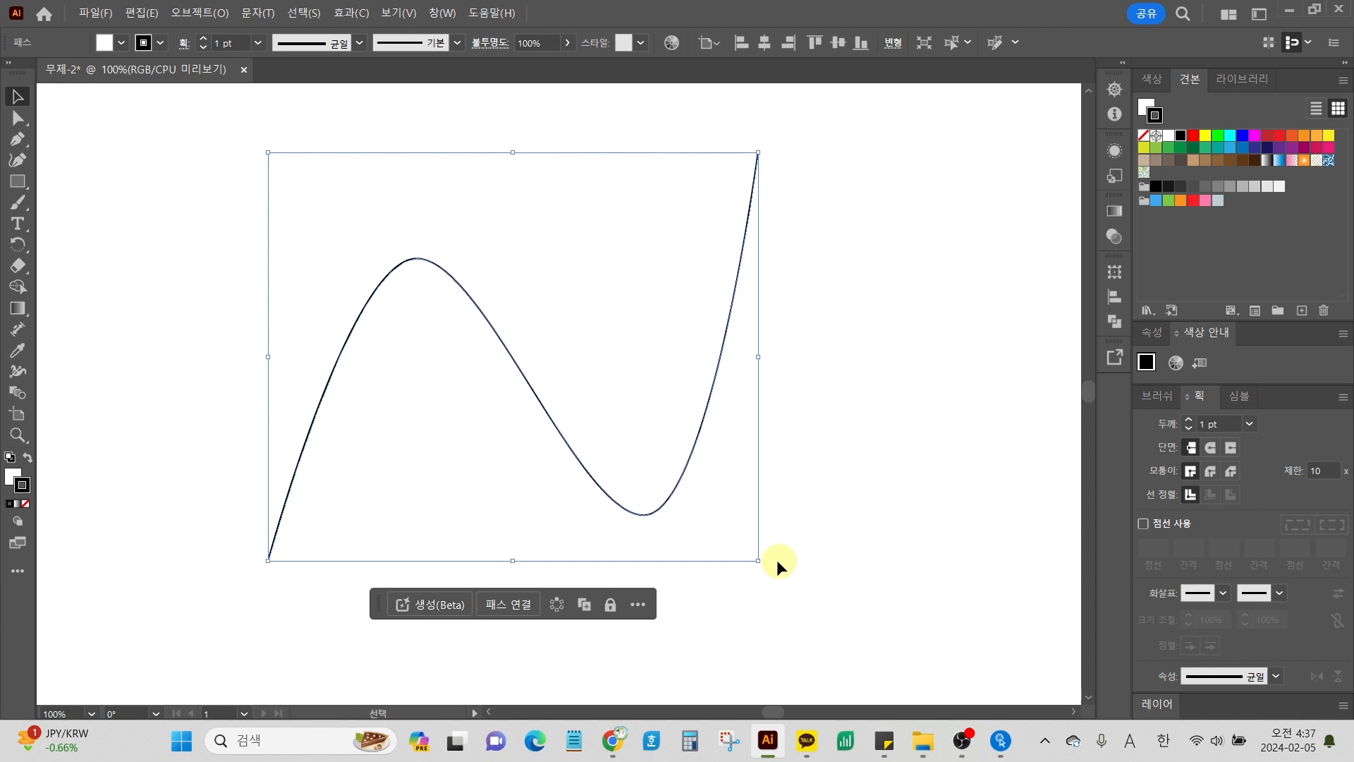
left_click_drag(758, 560, 727, 508)
Step: Deselect the resized curve on empty canvas and reselect the whole path by its outline with the Selection tool
left_click(256, 539)
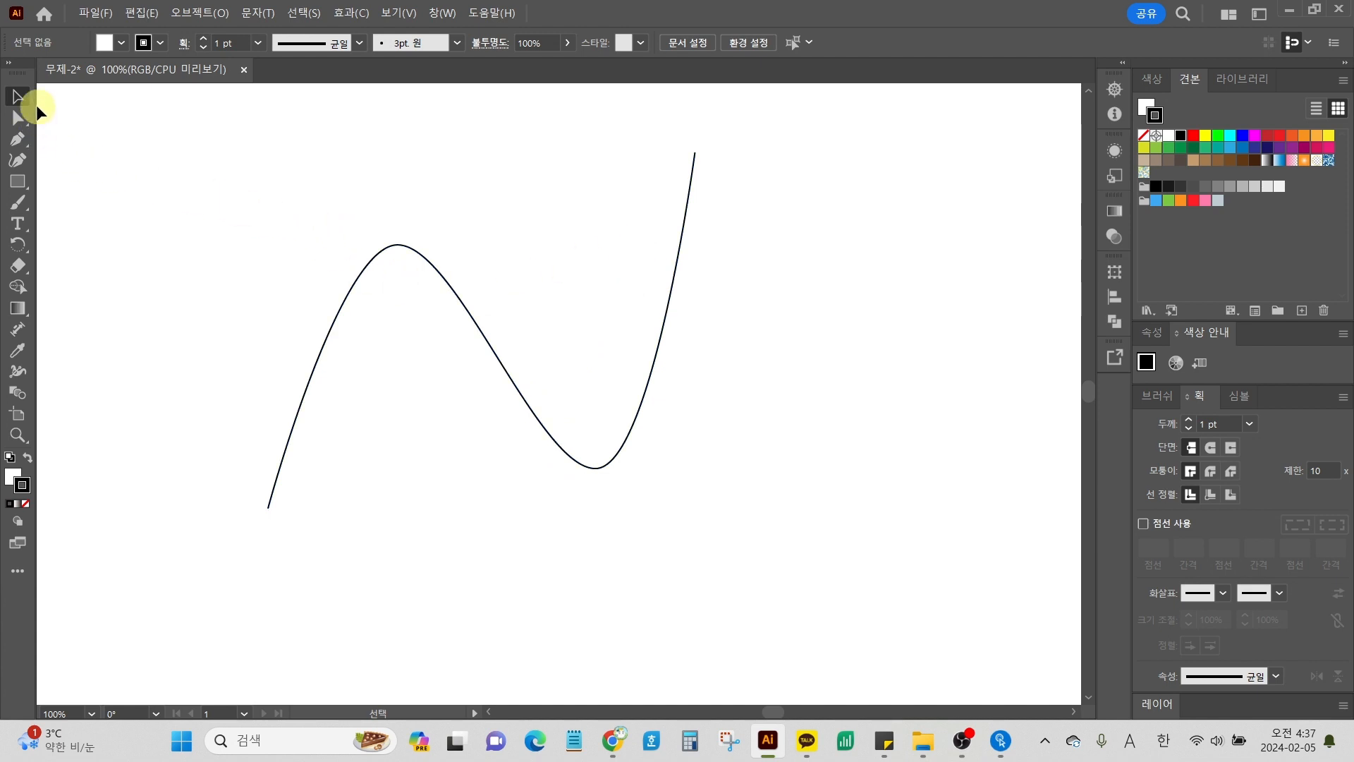
left_click(362, 277)
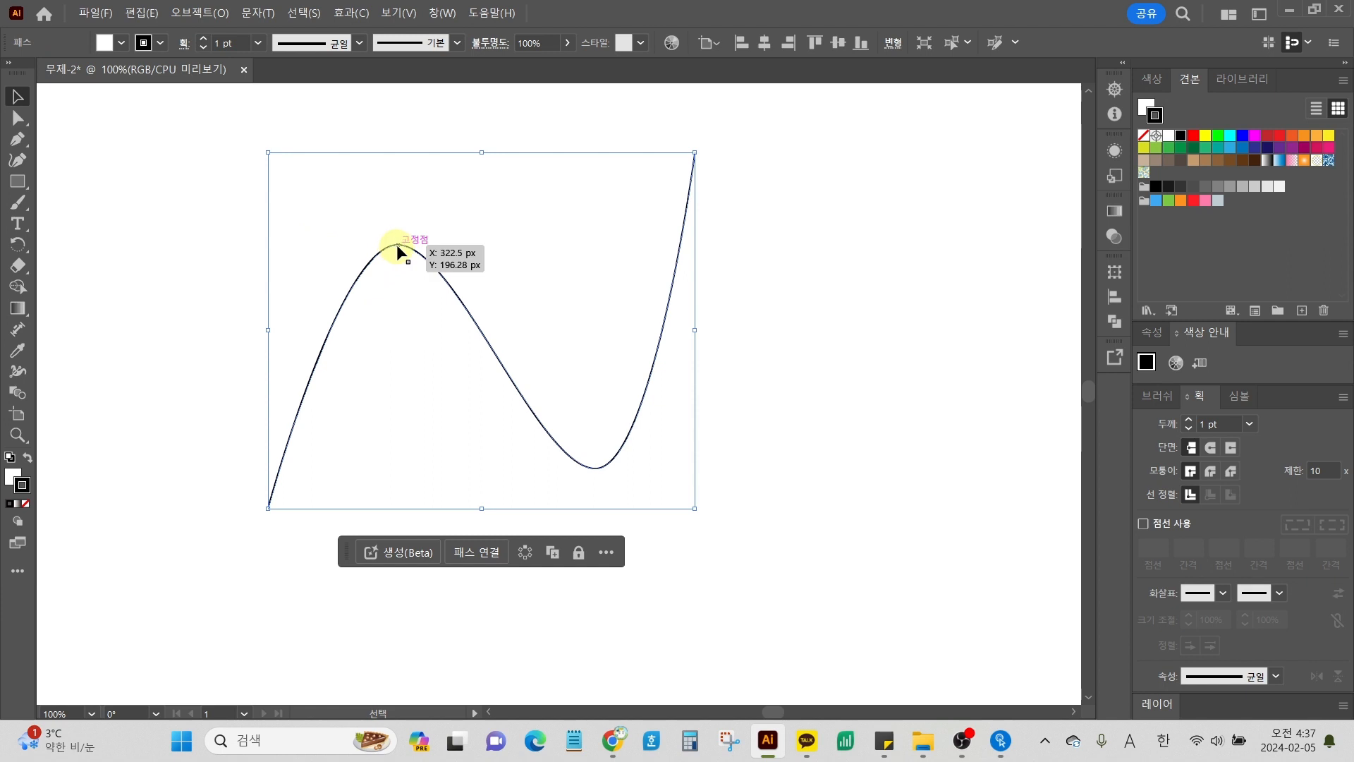
left_click(386, 208)
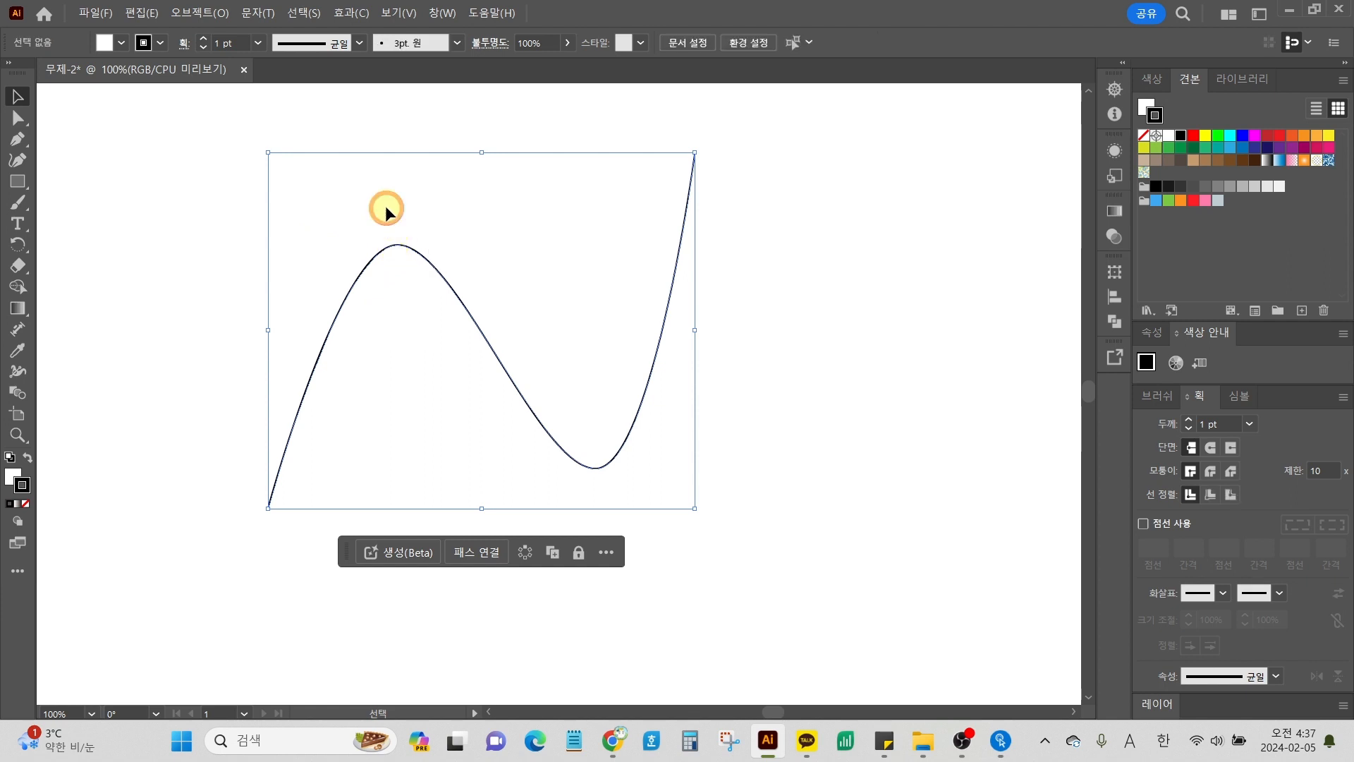
left_click(397, 244)
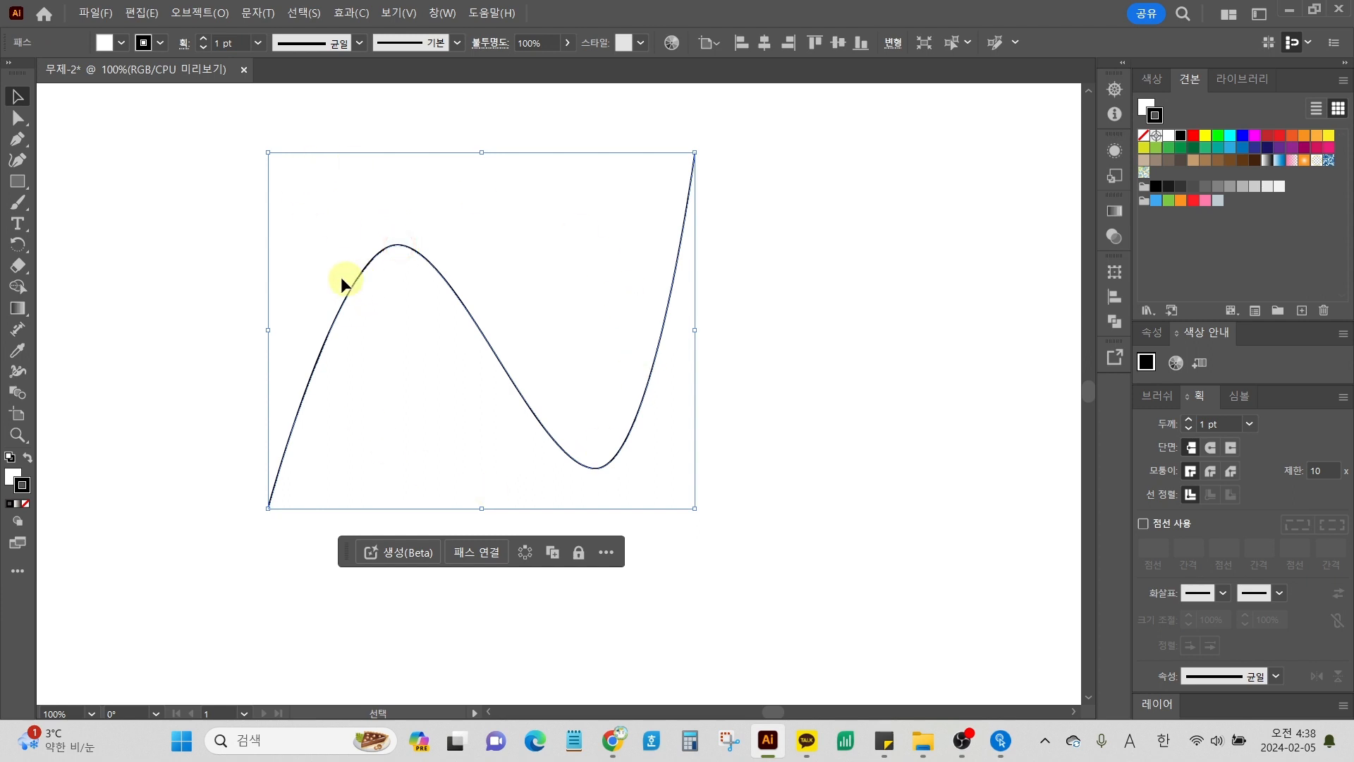
Step: Reselect the whole curve by its outline with the Selection tool, and deselect it on empty canvas
left_click(313, 265)
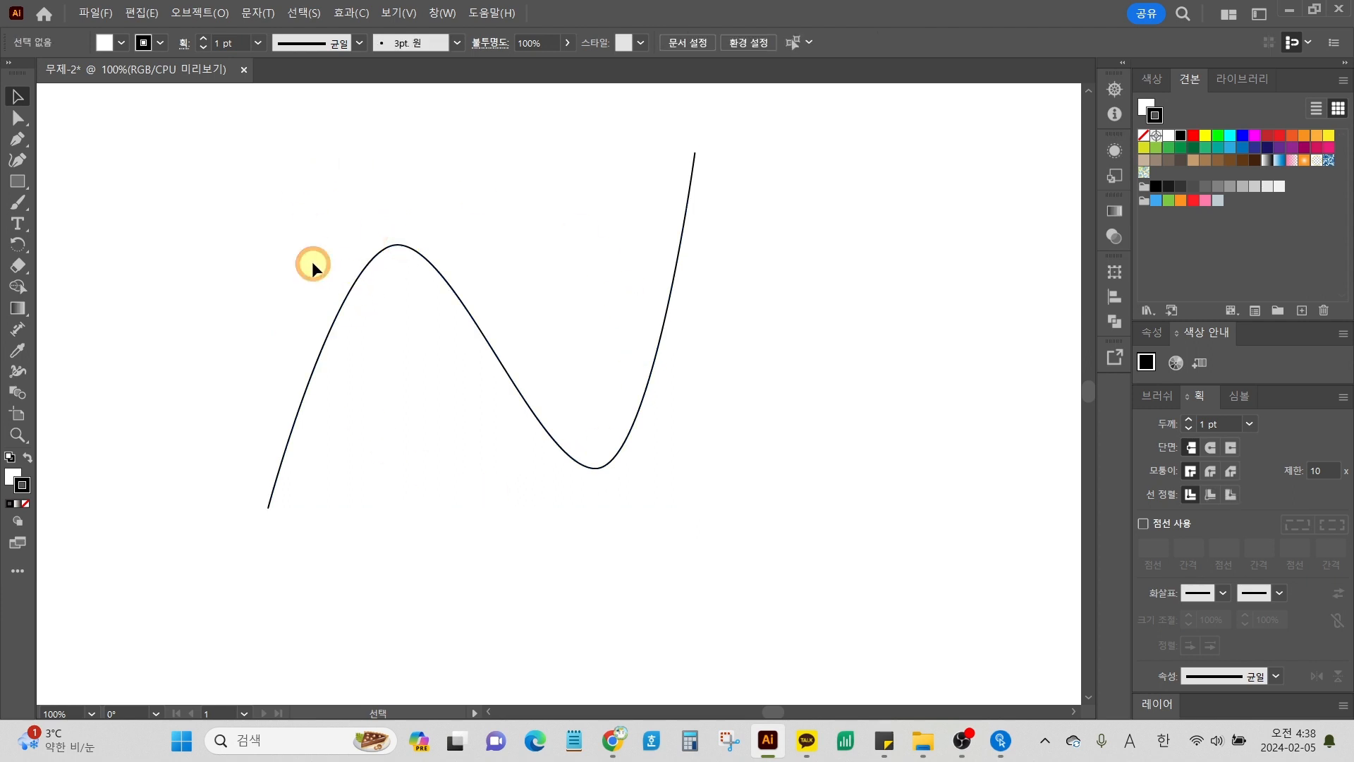
left_click(340, 304)
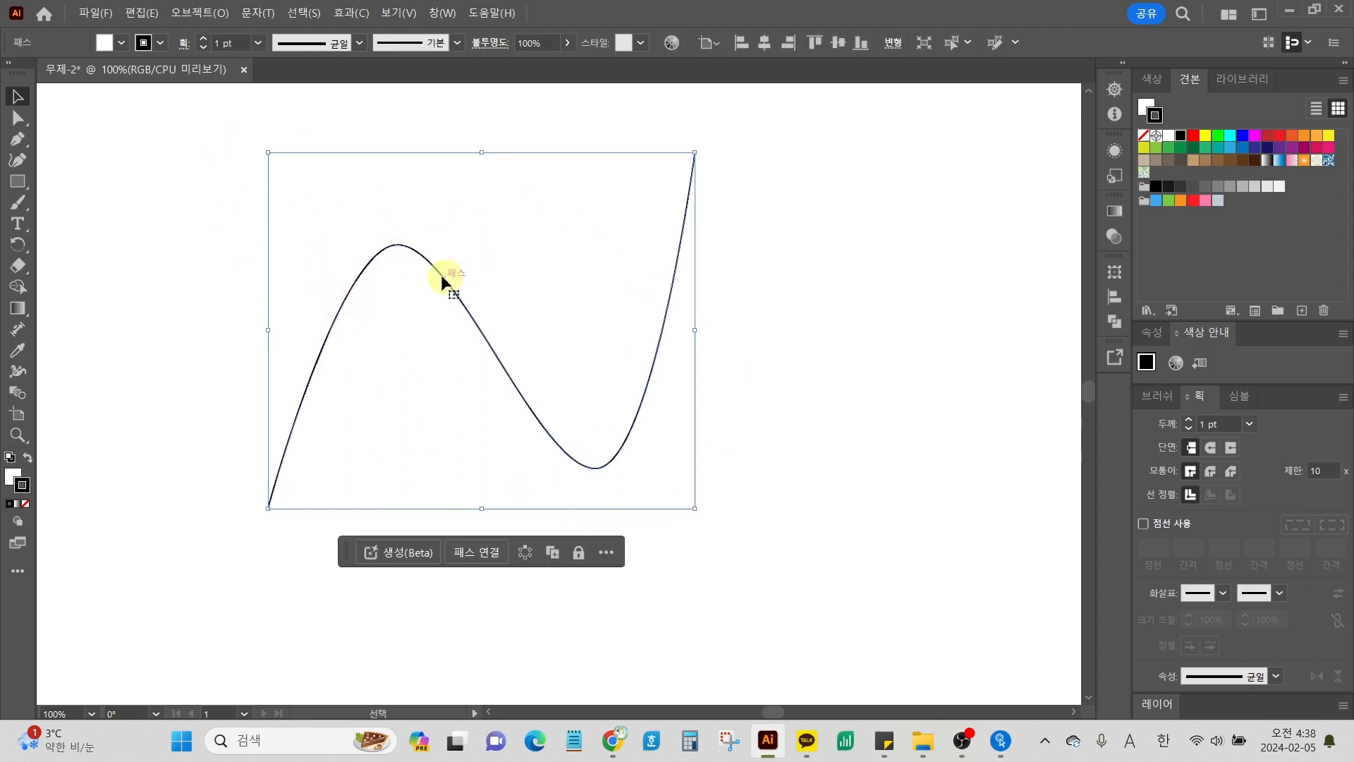
left_click(236, 258)
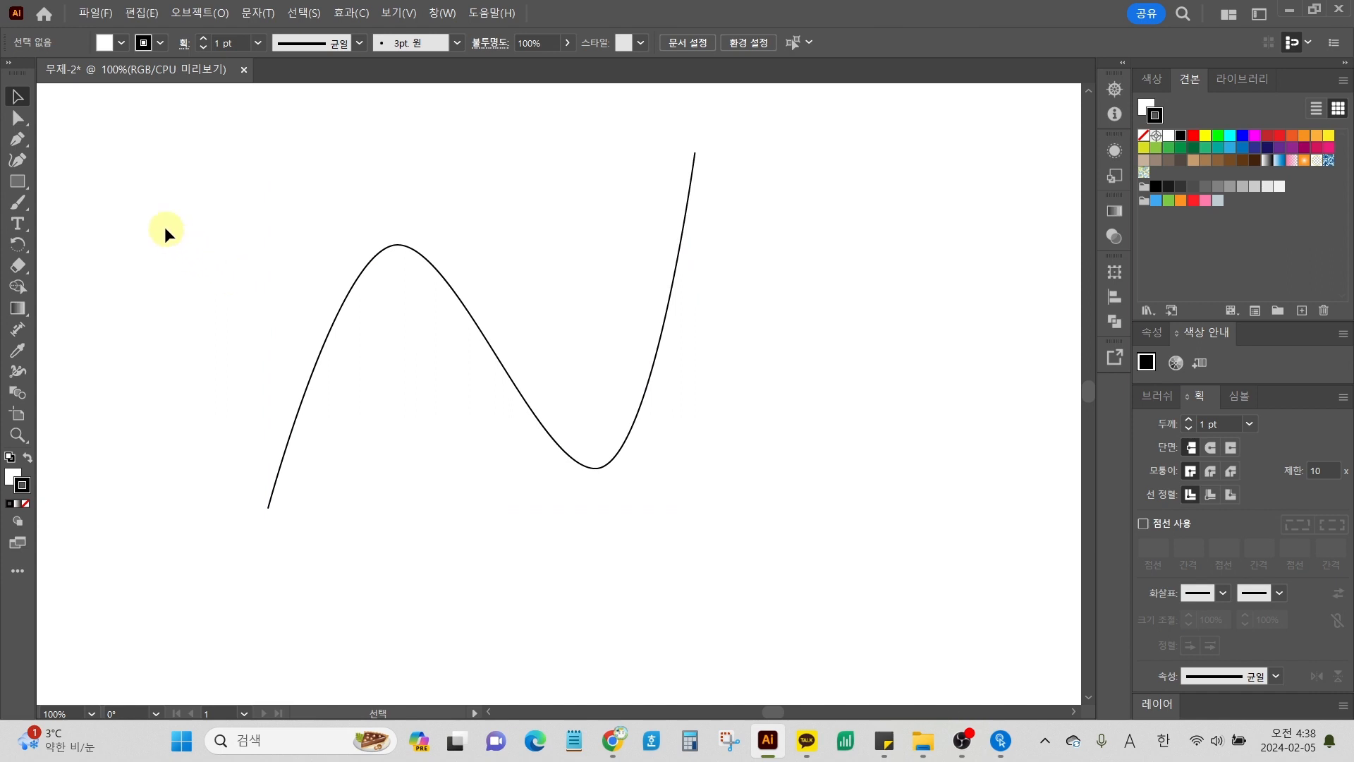
Step: Compare selecting the curve's left segment with the Direct Selection tool against selecting the whole path with the Selection tool, clearing each selection
left_click(19, 120)
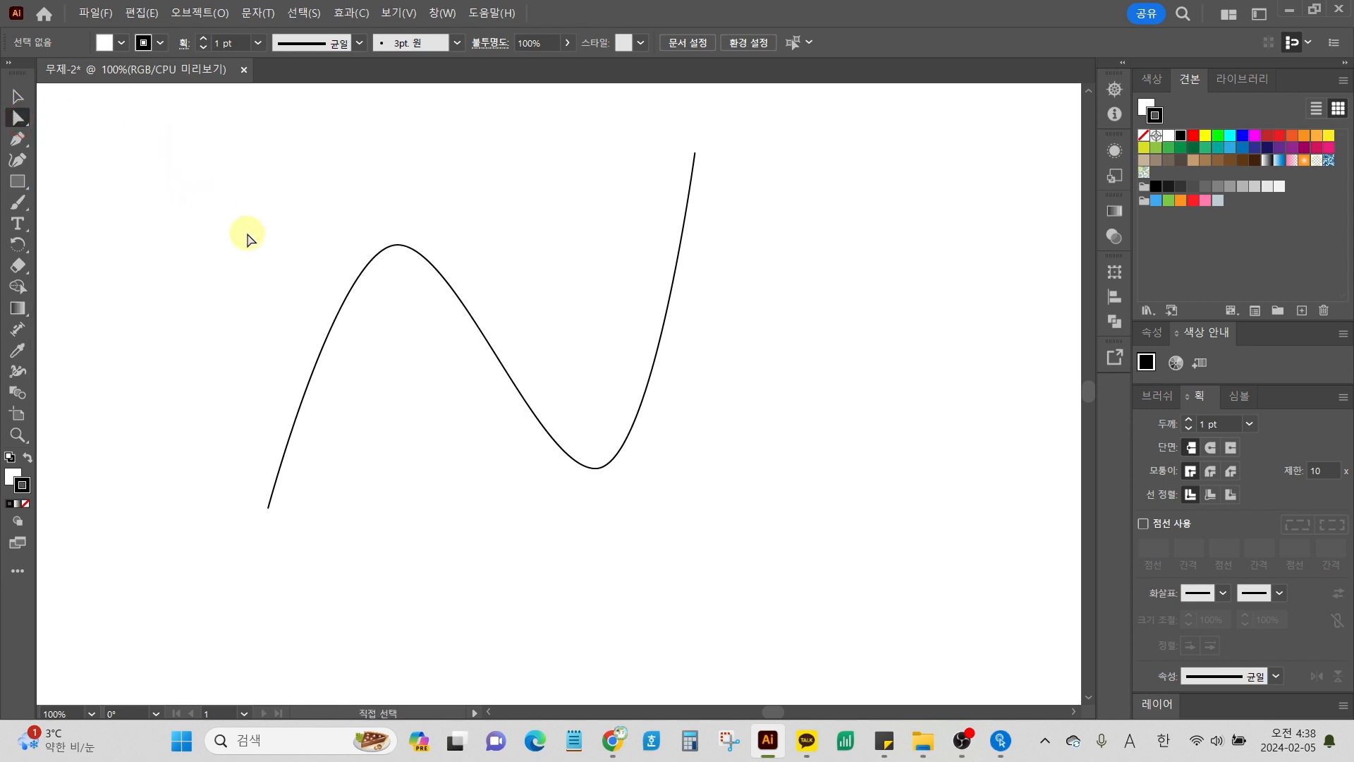
left_click(346, 297)
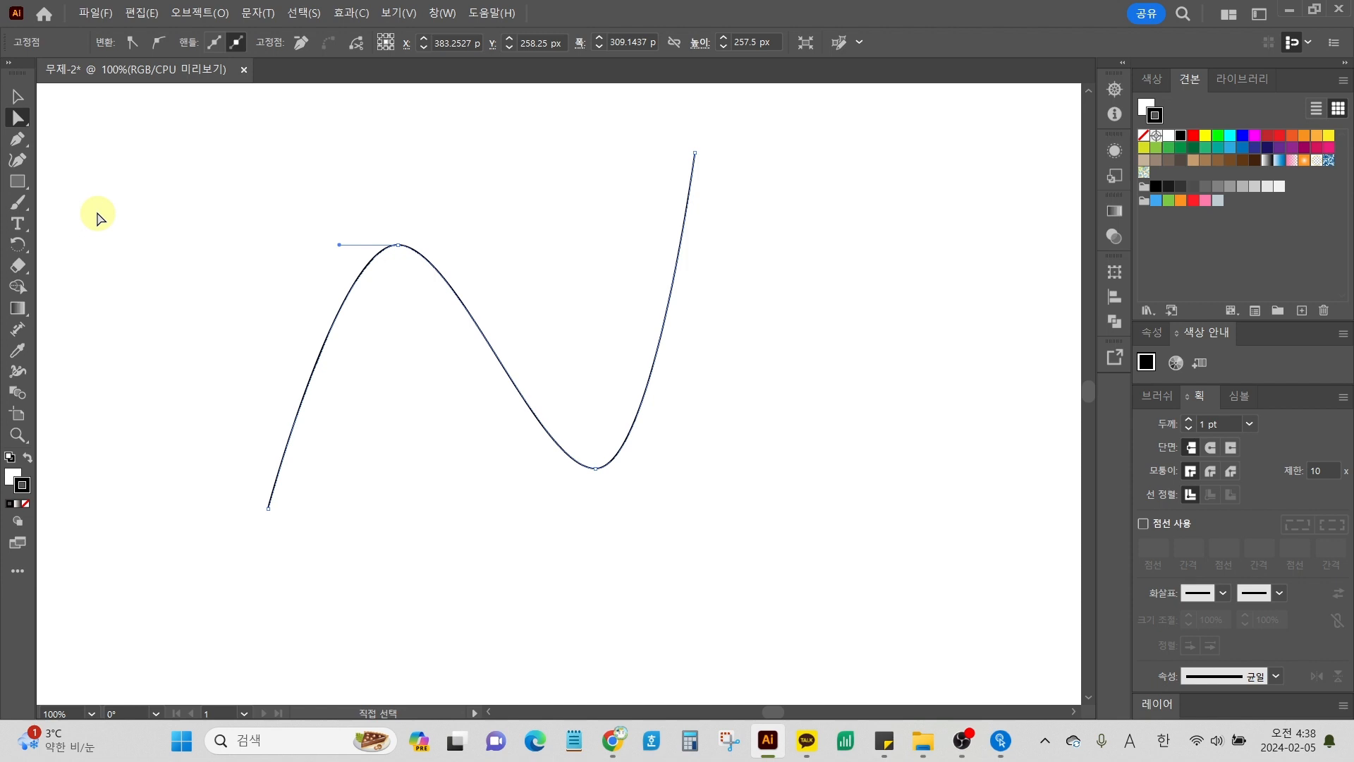
left_click(94, 161)
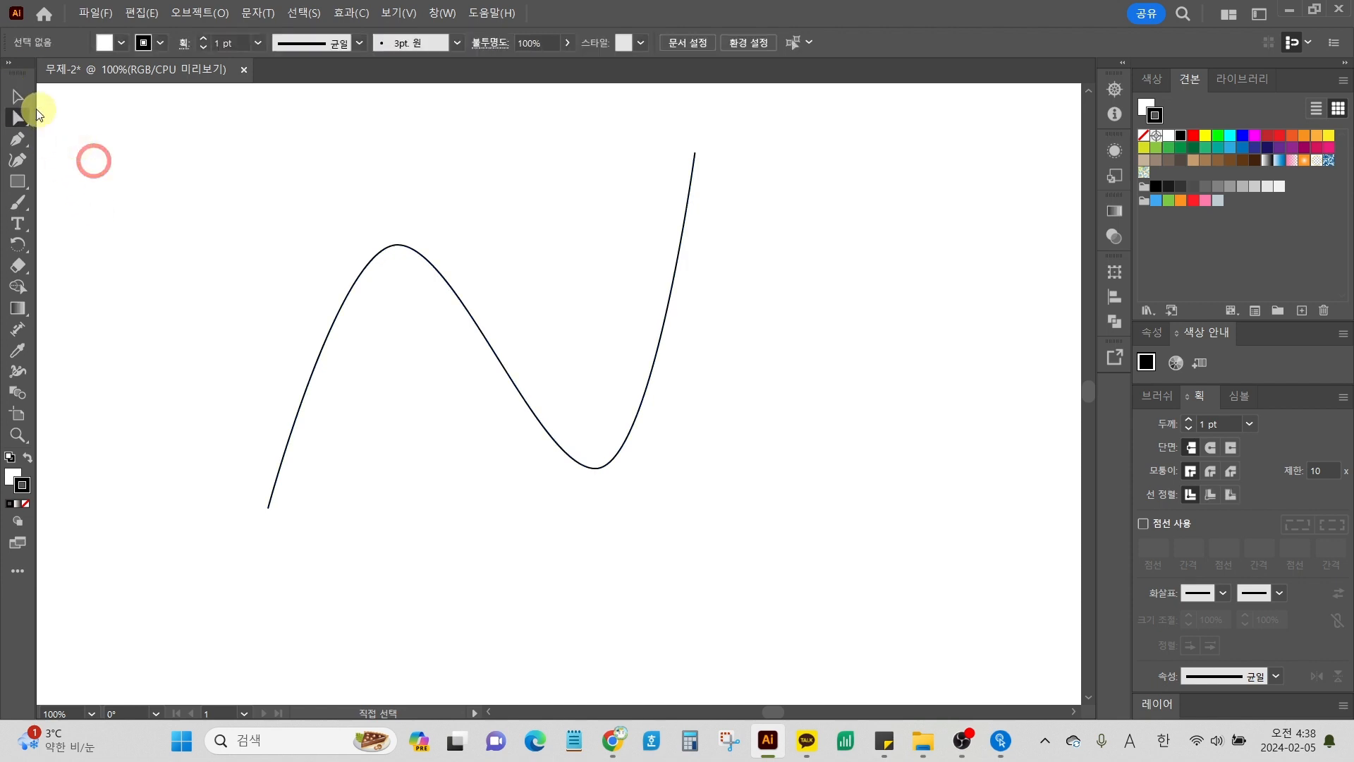
left_click(17, 97)
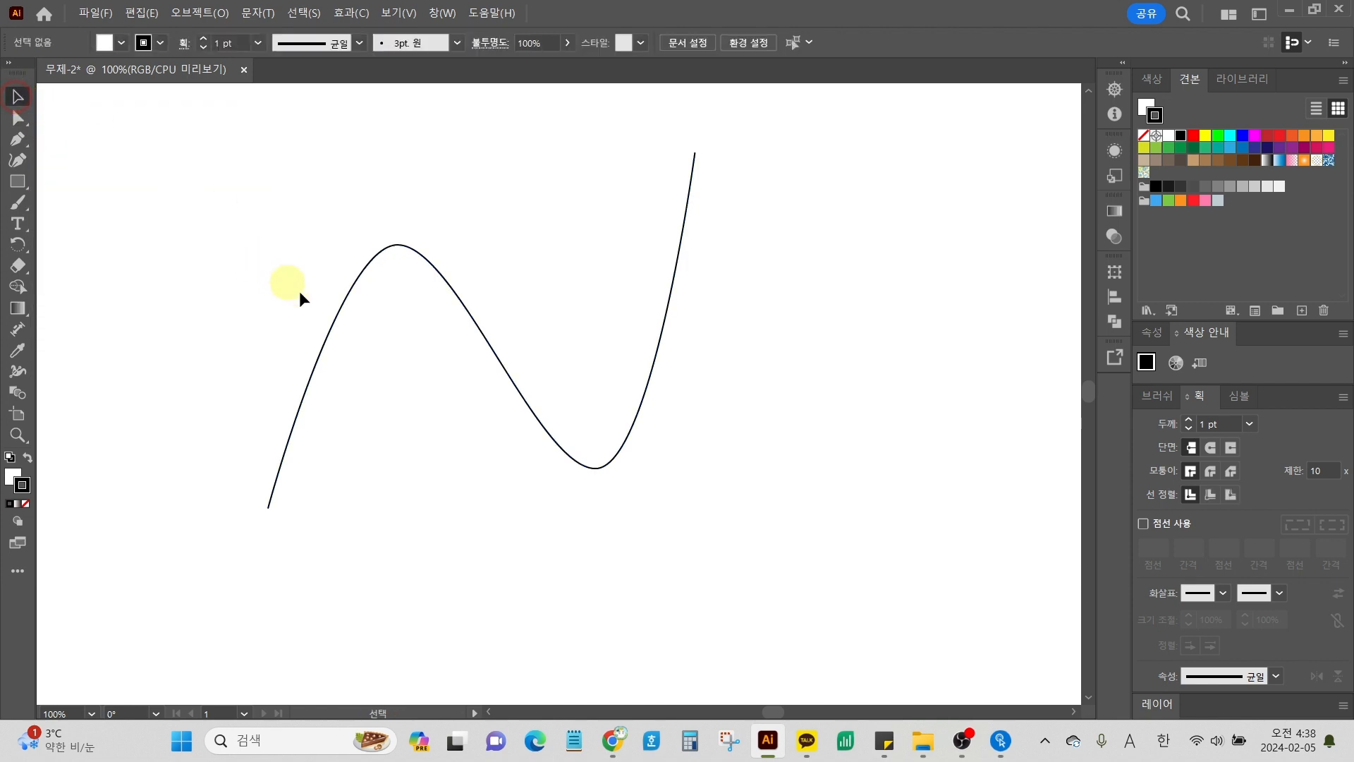
left_click(336, 321)
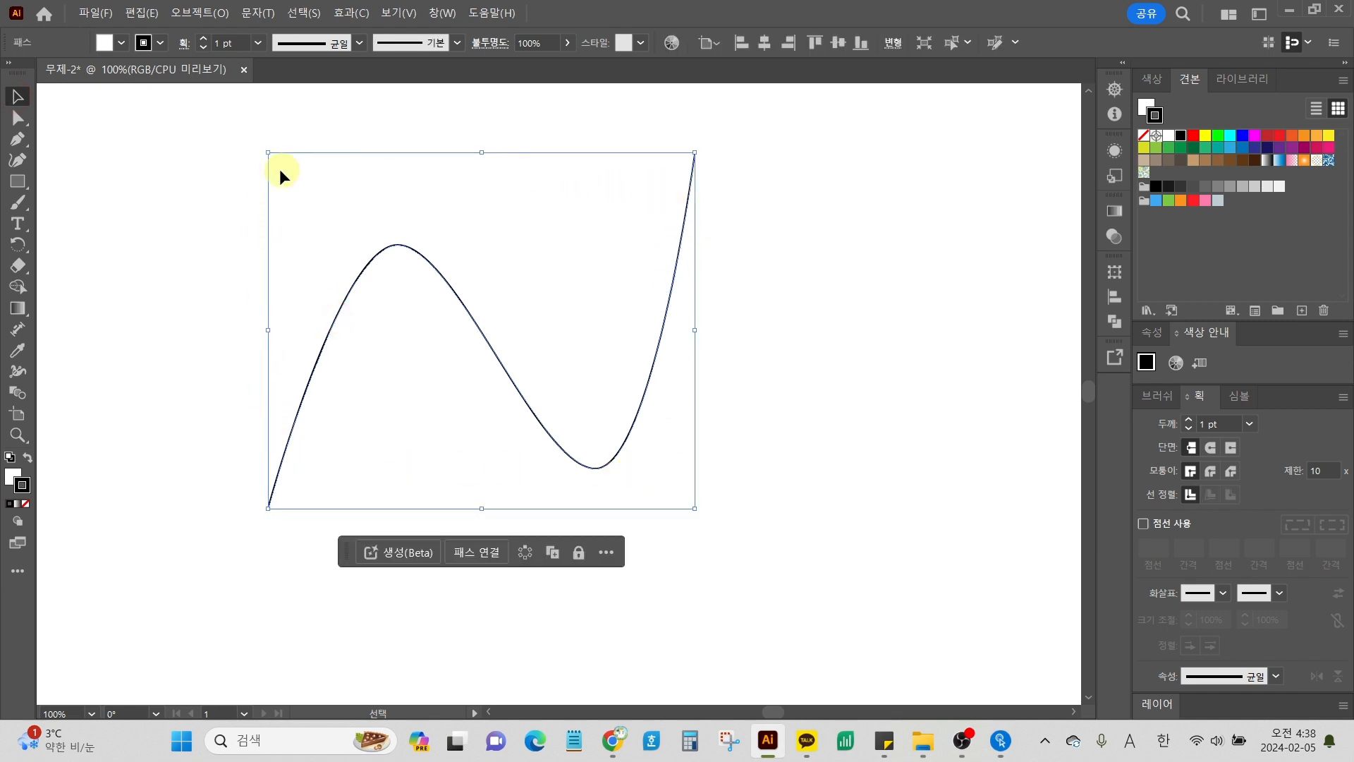
left_click(121, 229)
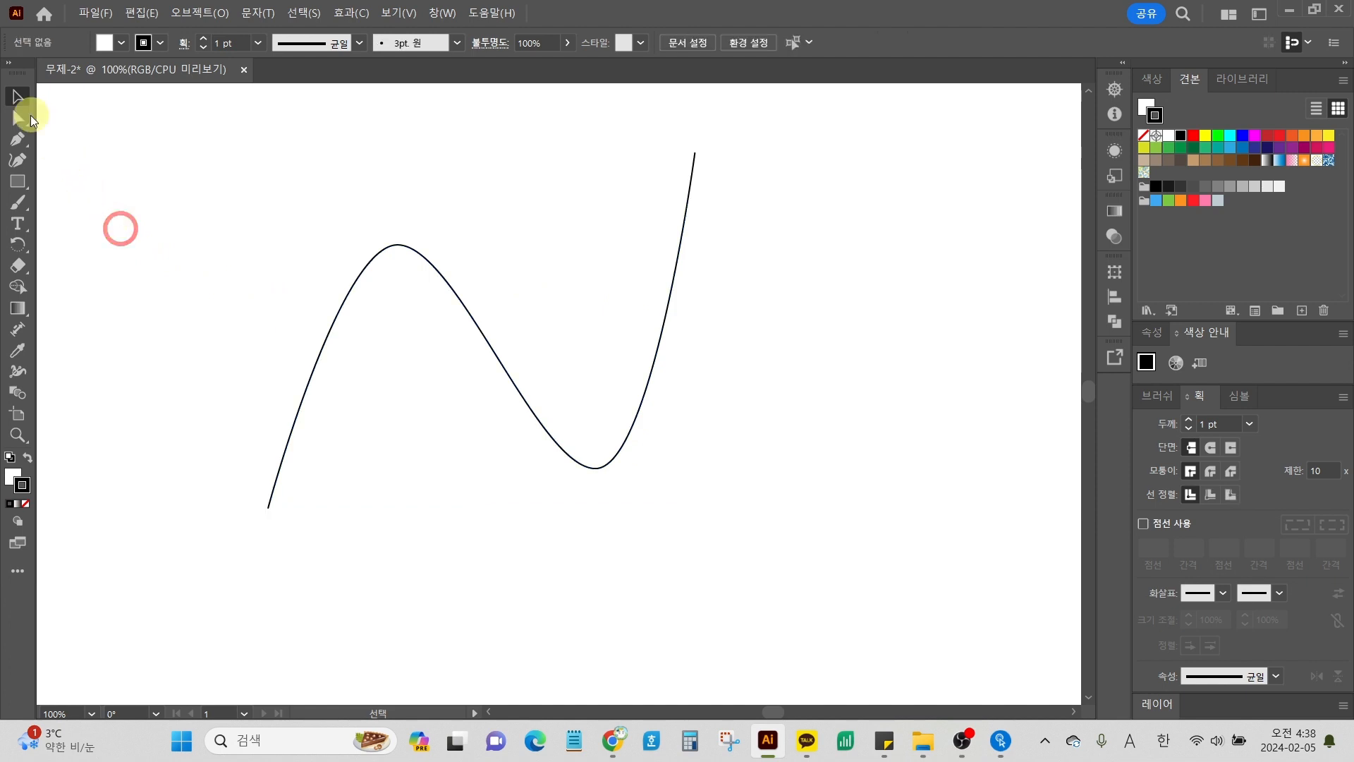
Step: Select the curve's left segment and its upper anchor point with the Direct Selection tool to examine the handles, and deselect the path
left_click(31, 116)
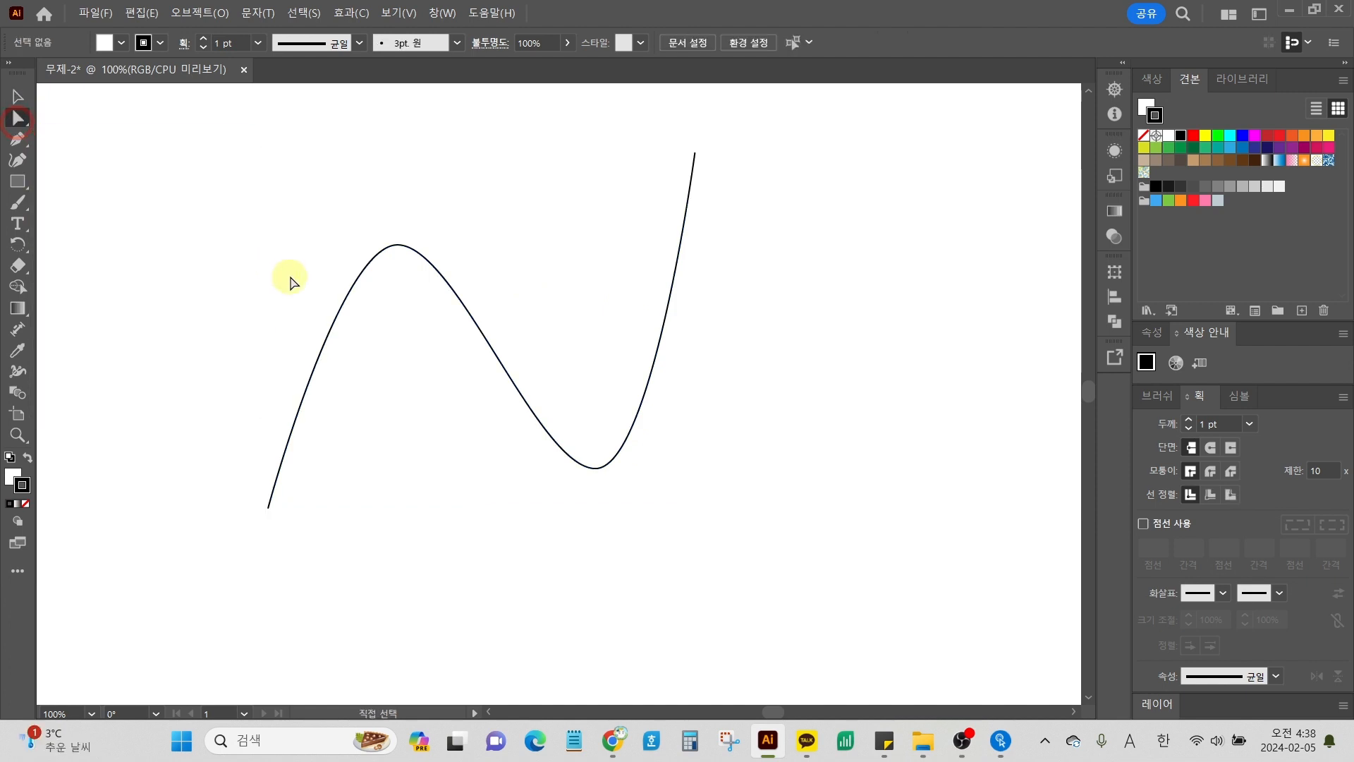
left_click(335, 321)
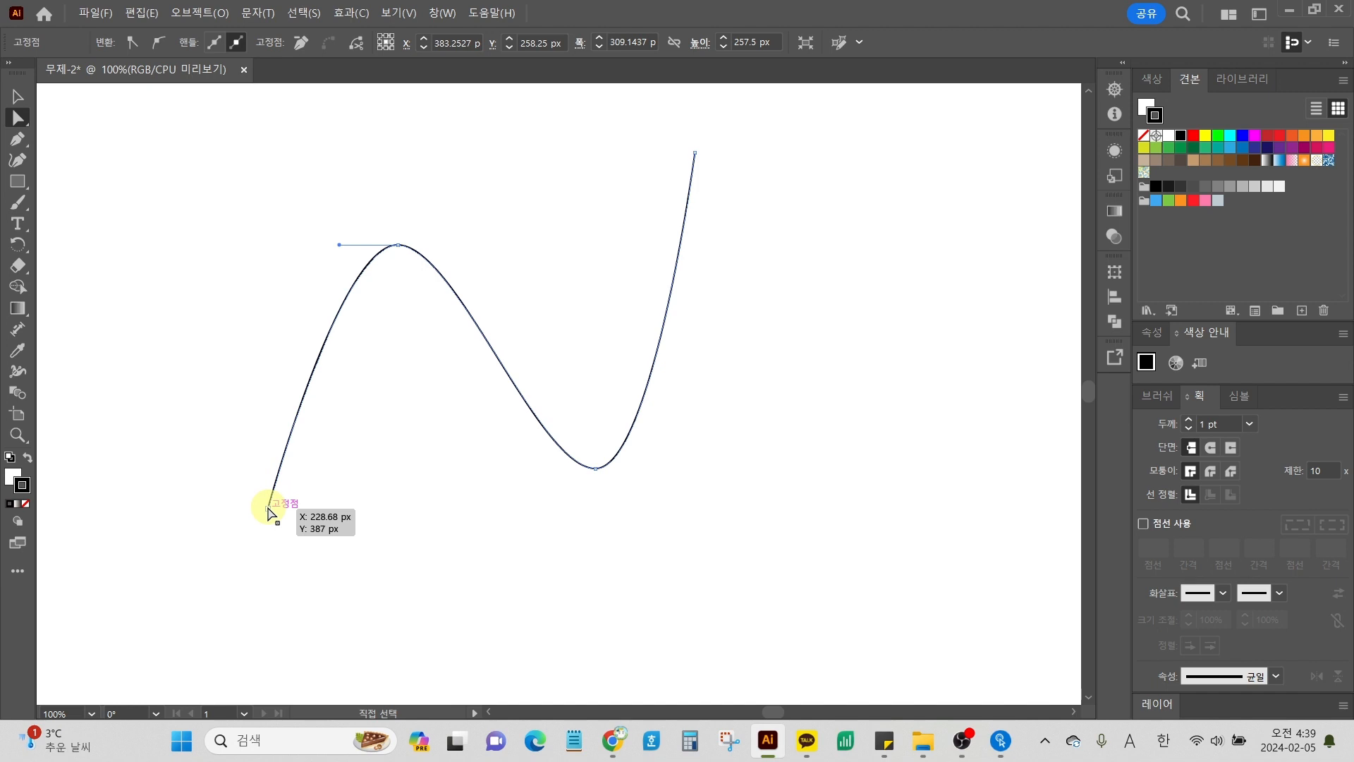
left_click(399, 246)
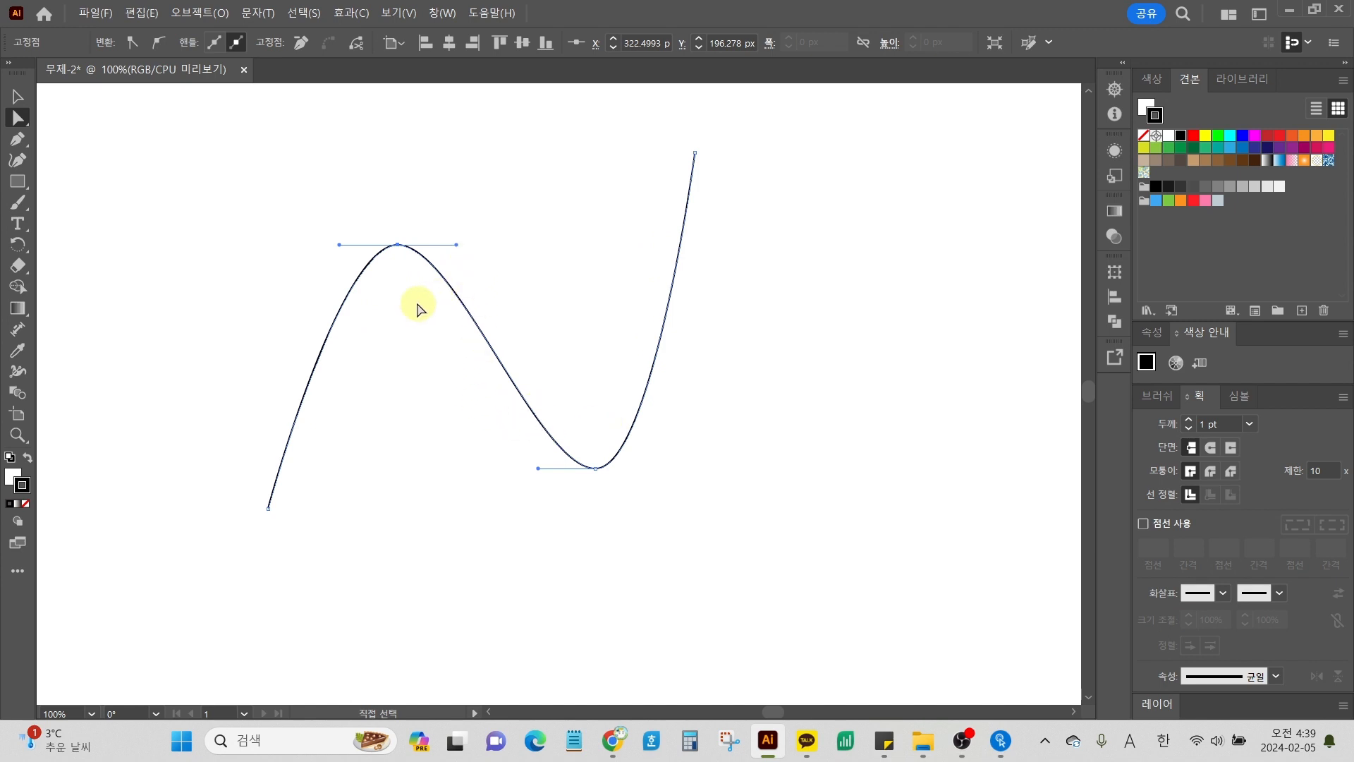
left_click(396, 244)
left_click(90, 145)
Step: Draw a short two-point curve with the Pen tool in the empty area left of the large curve's peak
left_click(18, 139)
left_click(130, 316)
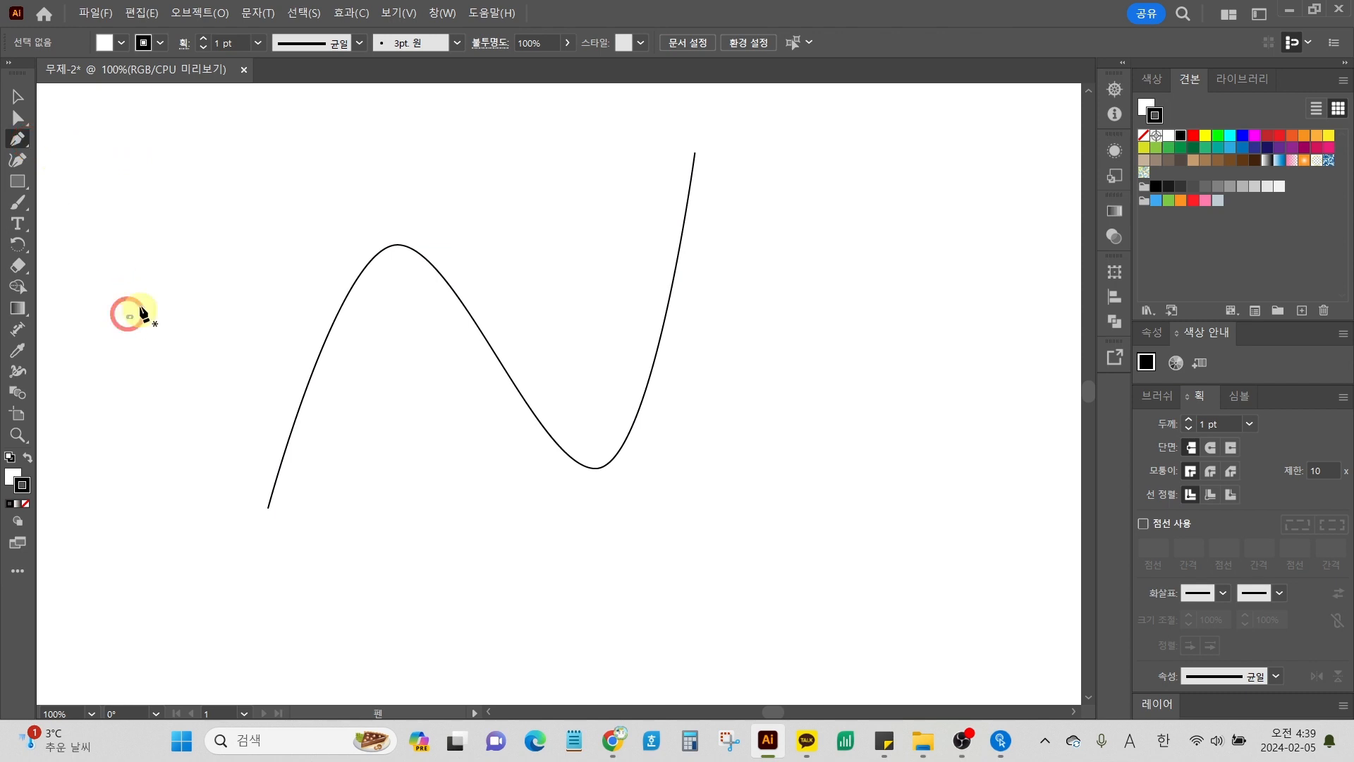
left_click_drag(235, 172, 281, 174)
left_click(18, 96)
left_click(299, 145)
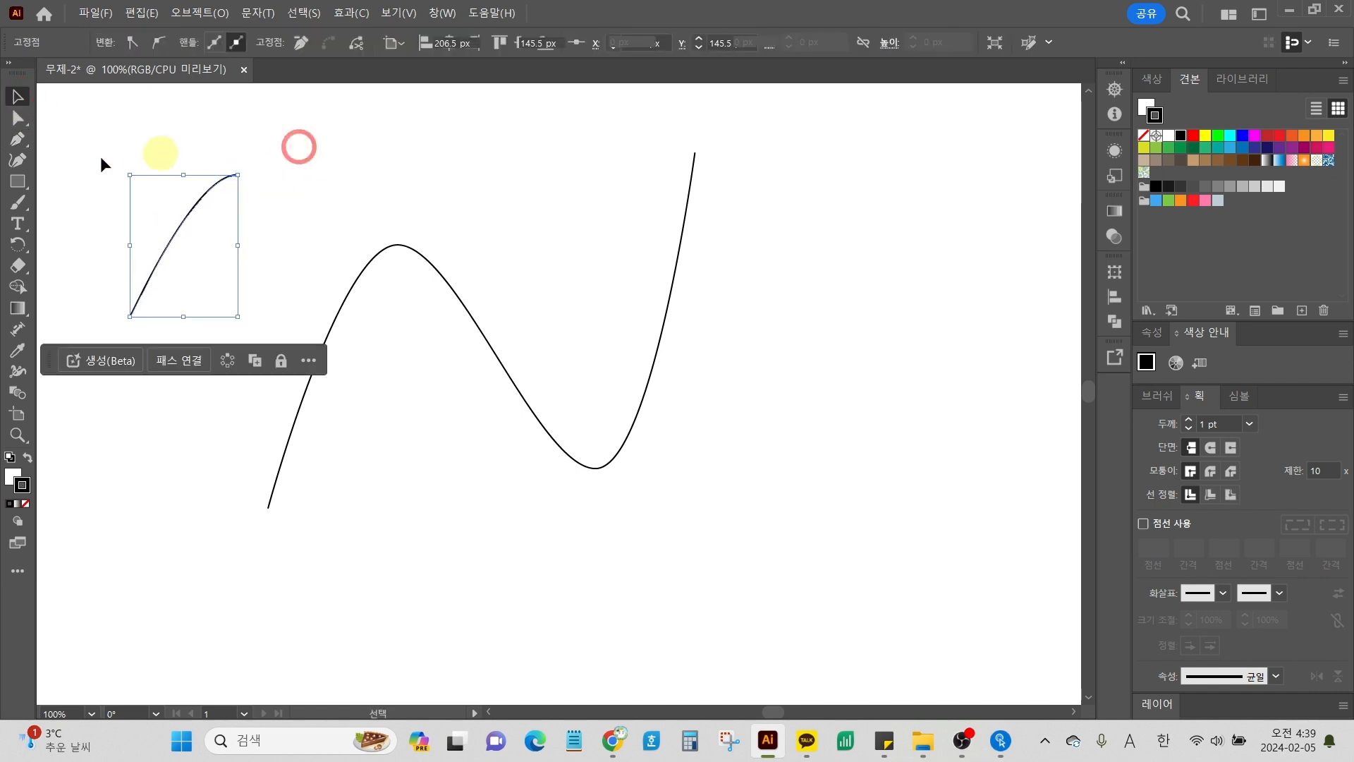
Step: Select the large curve's upper anchor with the Direct Selection tool, try reshaping with its left handle, and undo the changes
left_click(19, 118)
left_click(395, 244)
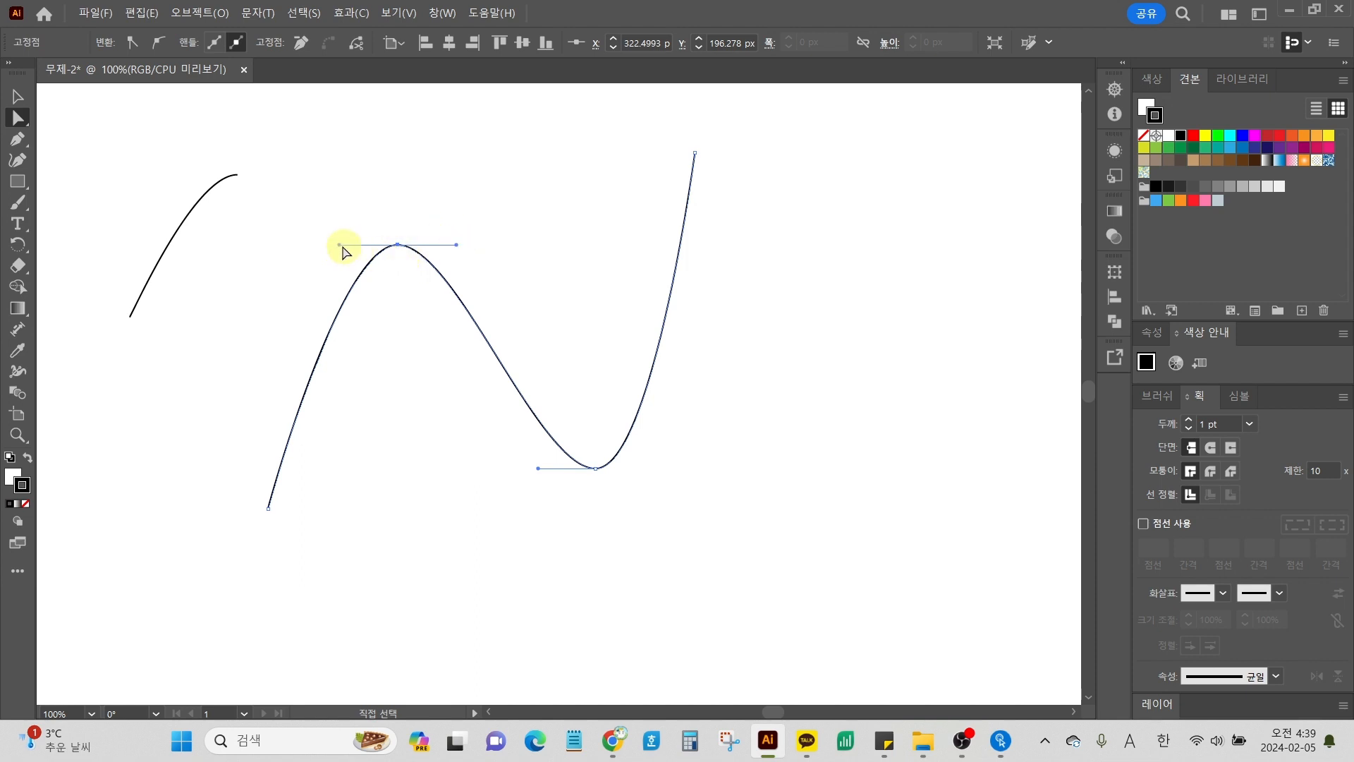
left_click_drag(338, 245, 306, 248)
left_click_drag(302, 243, 312, 230)
key("ctrl")
left_click_drag(339, 247, 307, 245)
key("shift")
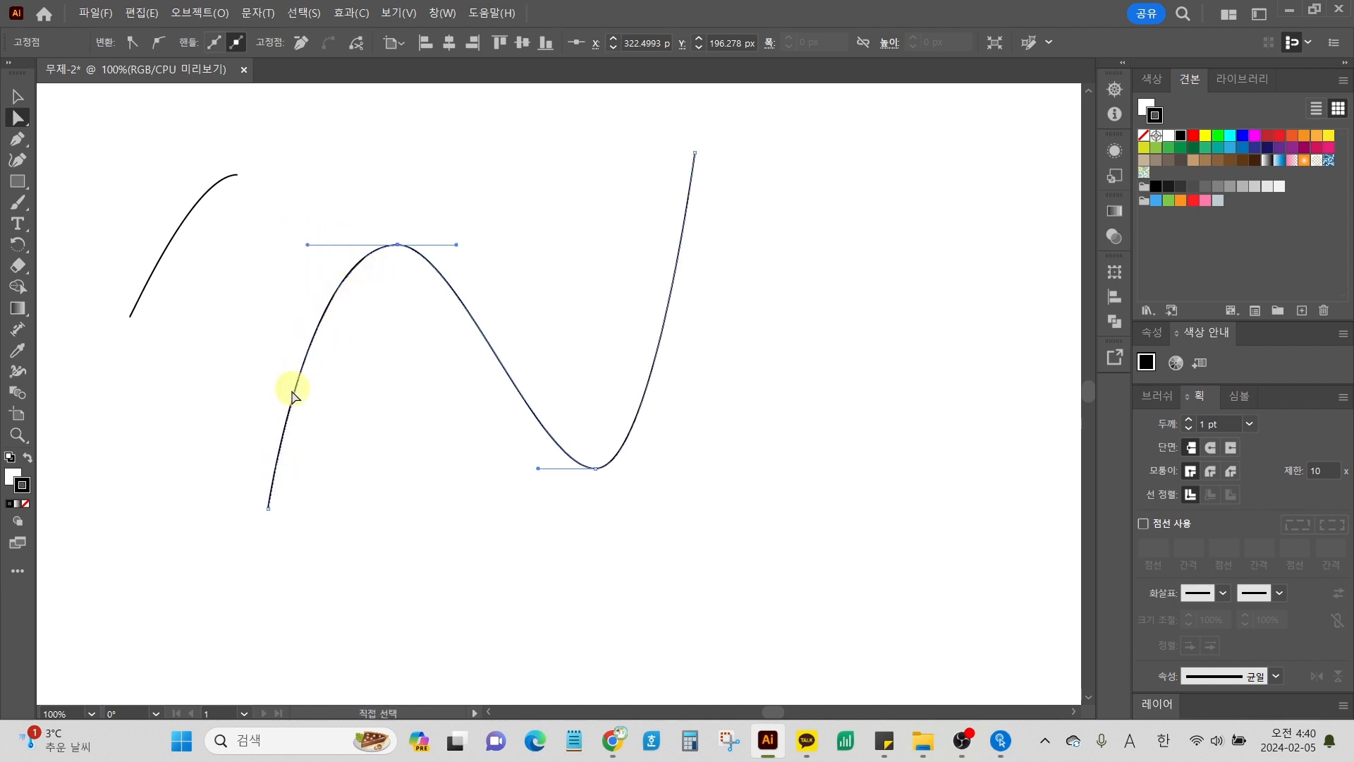
left_click_drag(327, 333, 363, 287)
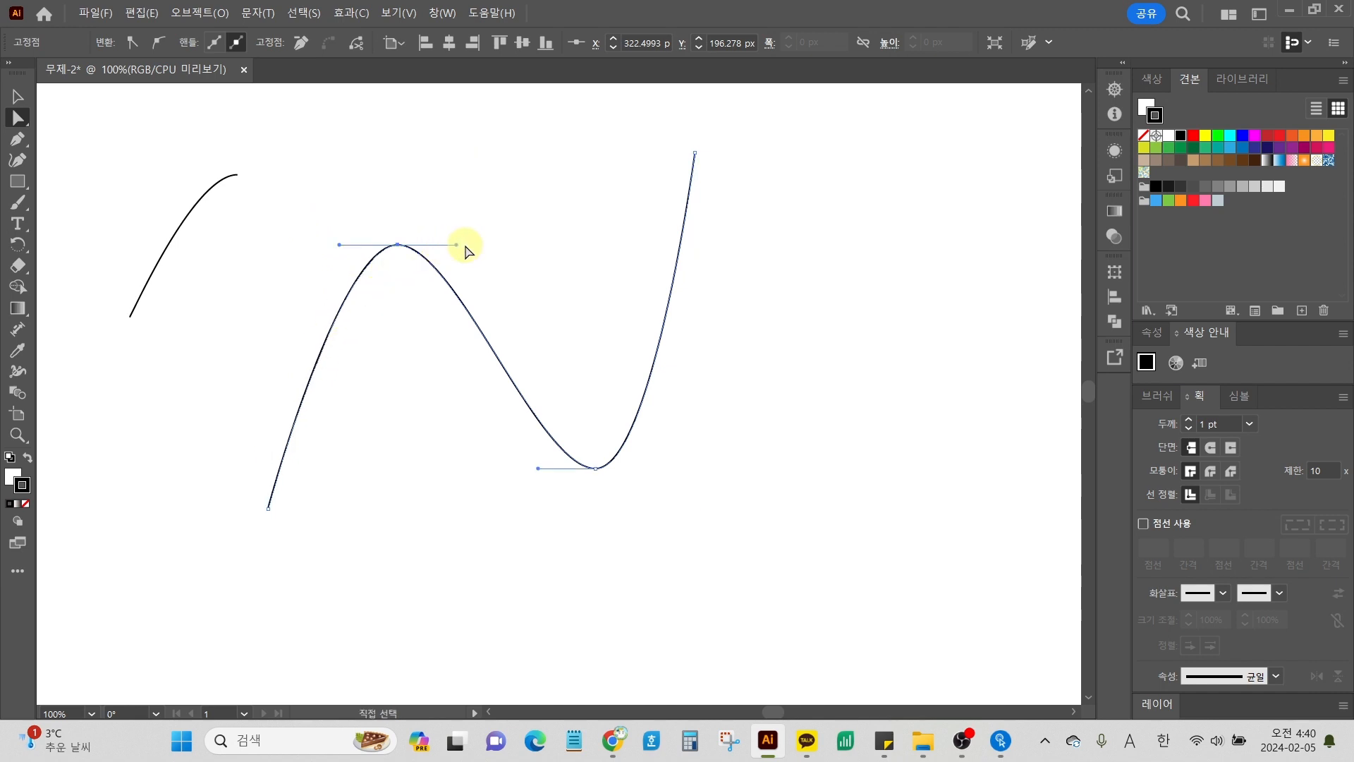
Step: Lengthen the upper anchor's right handle horizontally to reshape the middle segment, and undo the change
key("shift")
left_click_drag(457, 245, 500, 246)
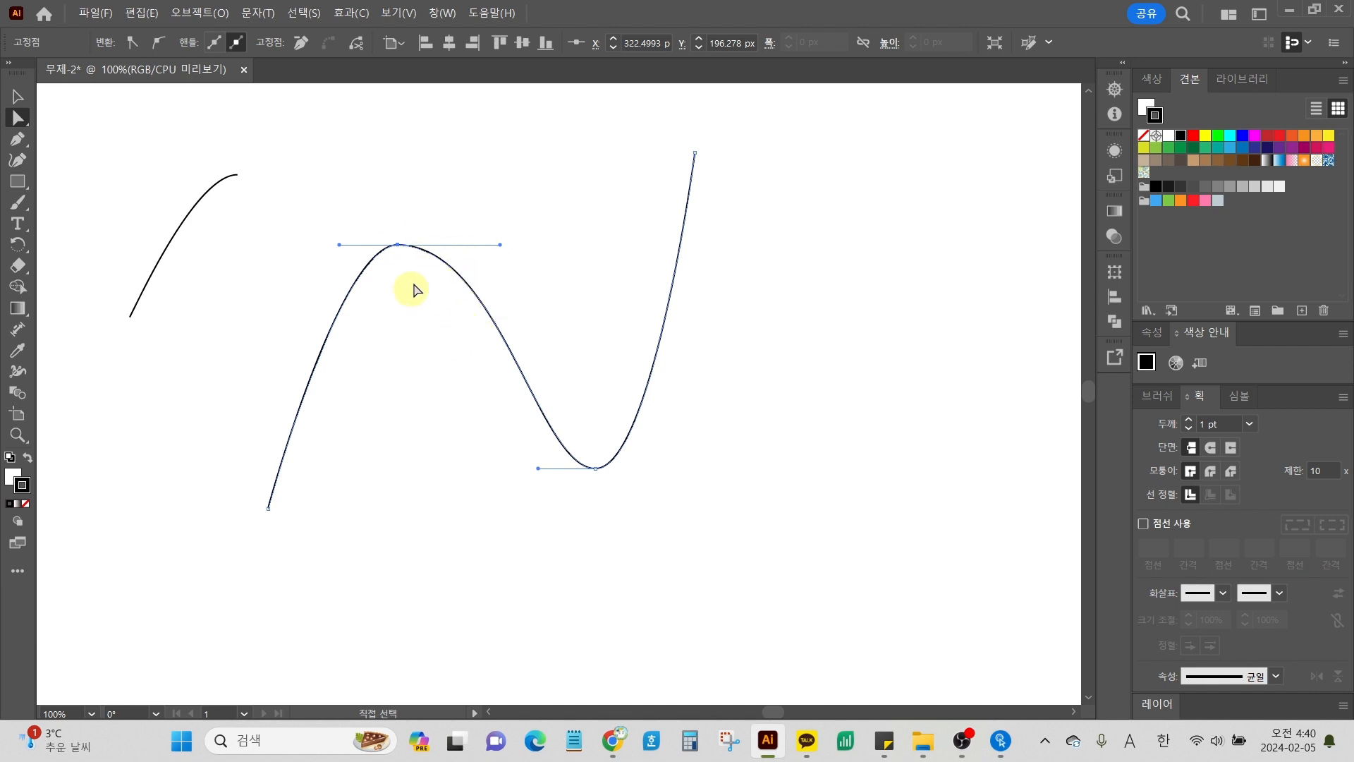
key("ctrl+z")
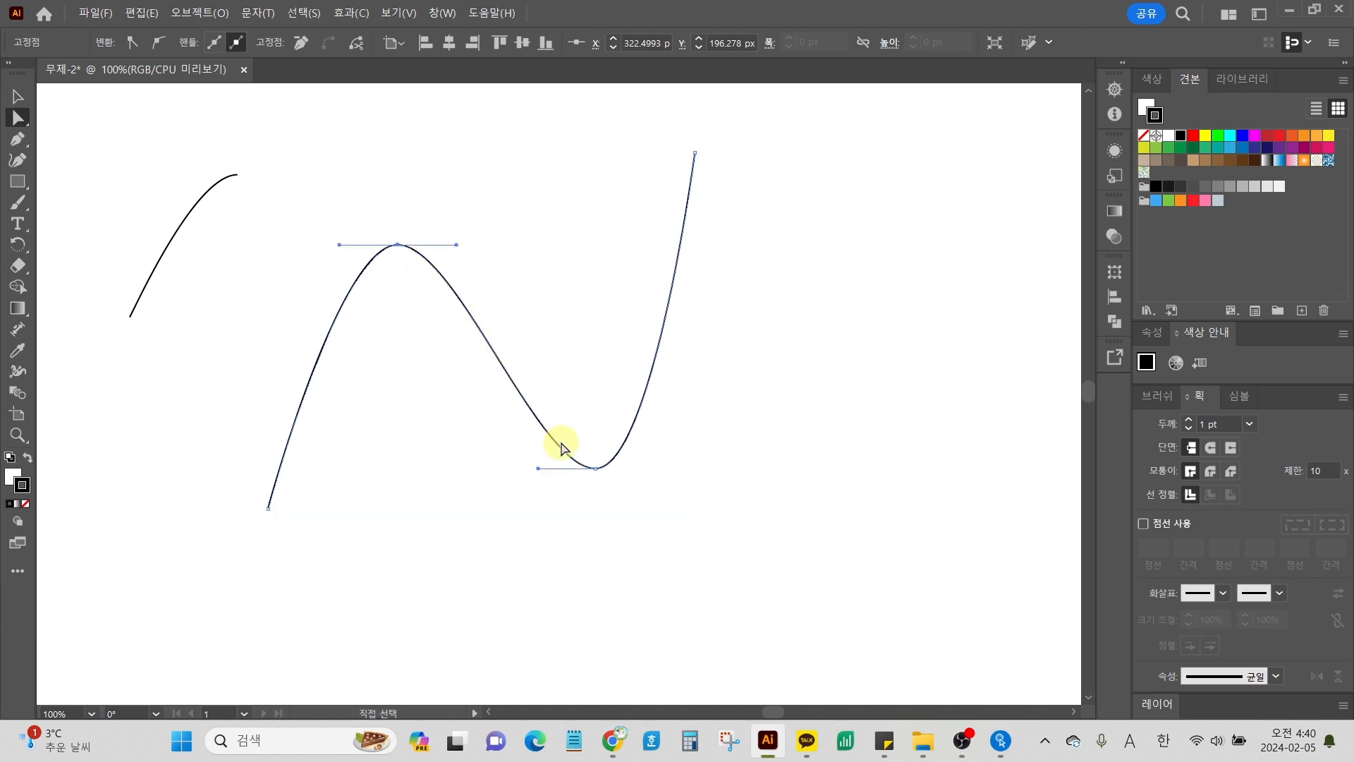
Step: Select the curve's lower anchor, lengthen its left handle horizontally, undo that, and try its right handle
left_click(597, 470)
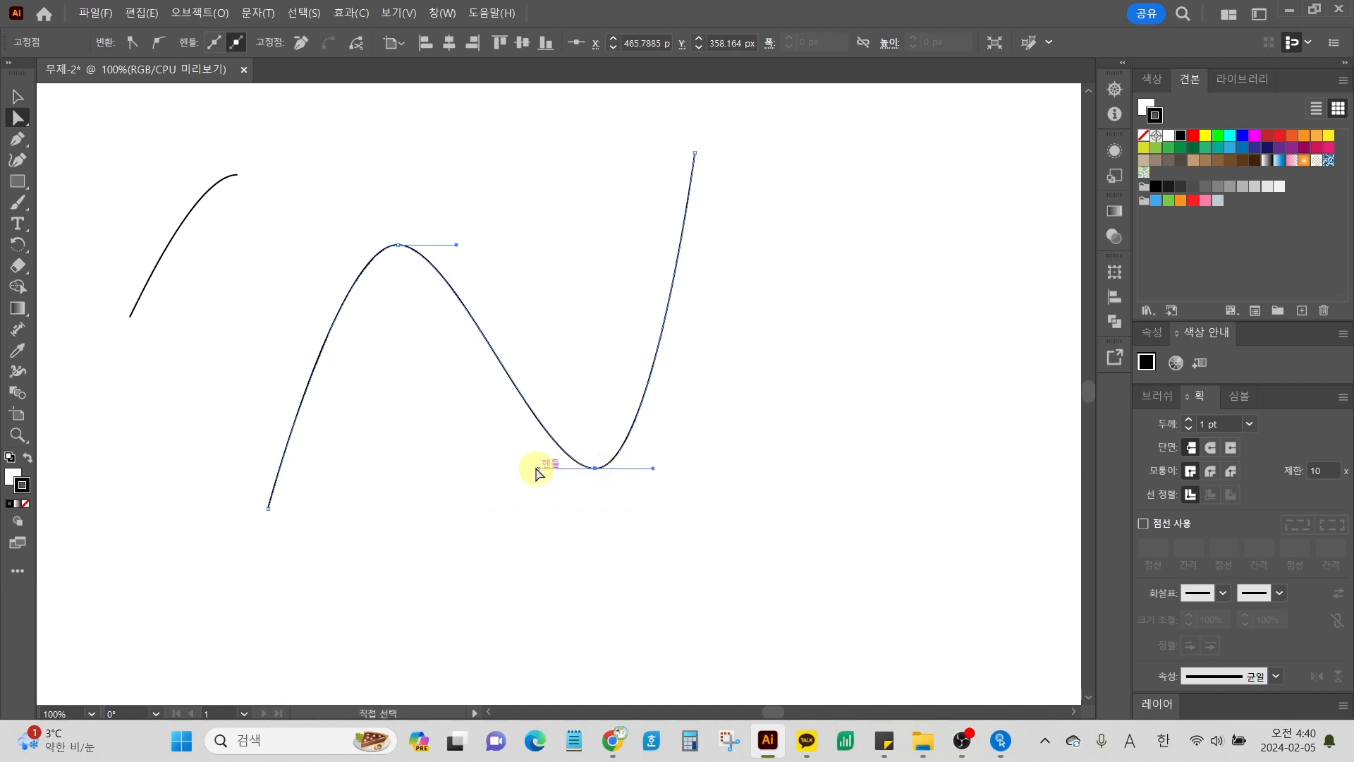
left_click_drag(537, 468, 474, 468)
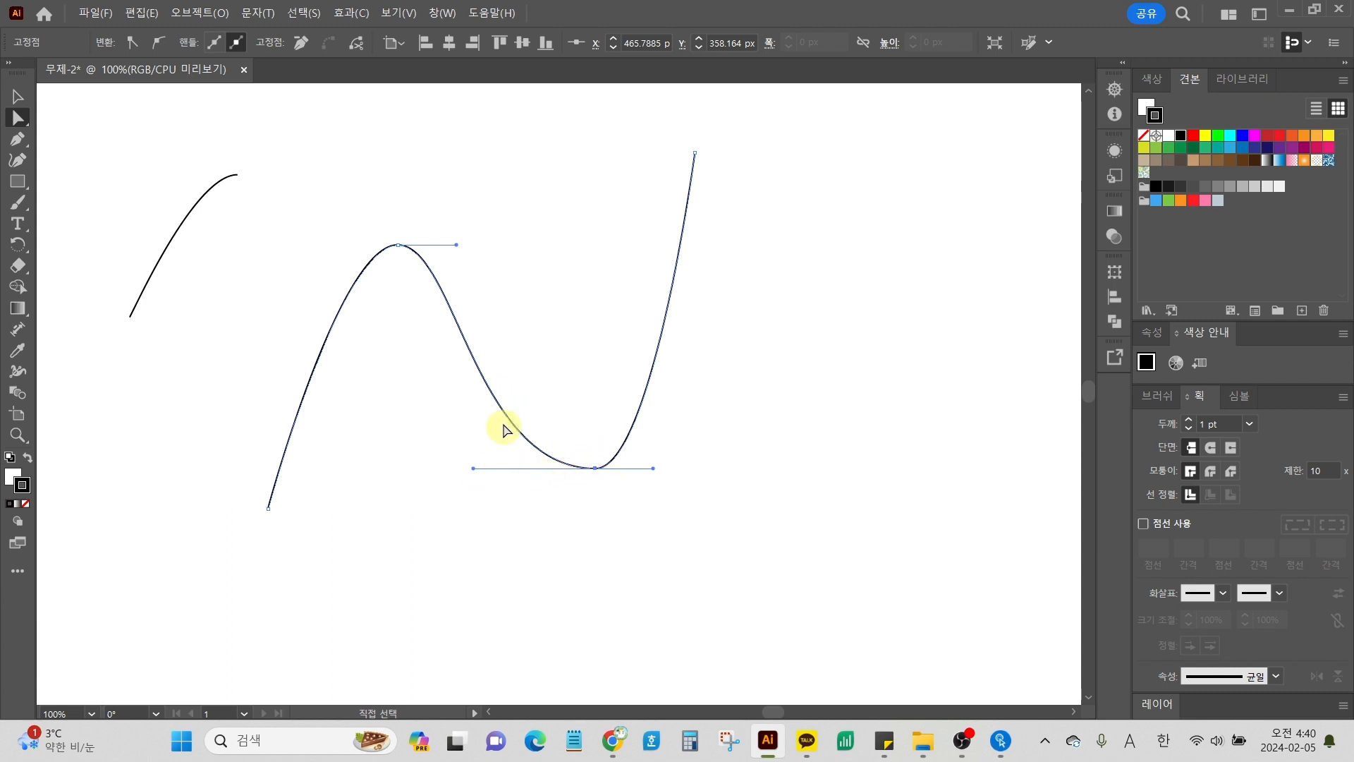
key("ctrl+z")
left_click(595, 469)
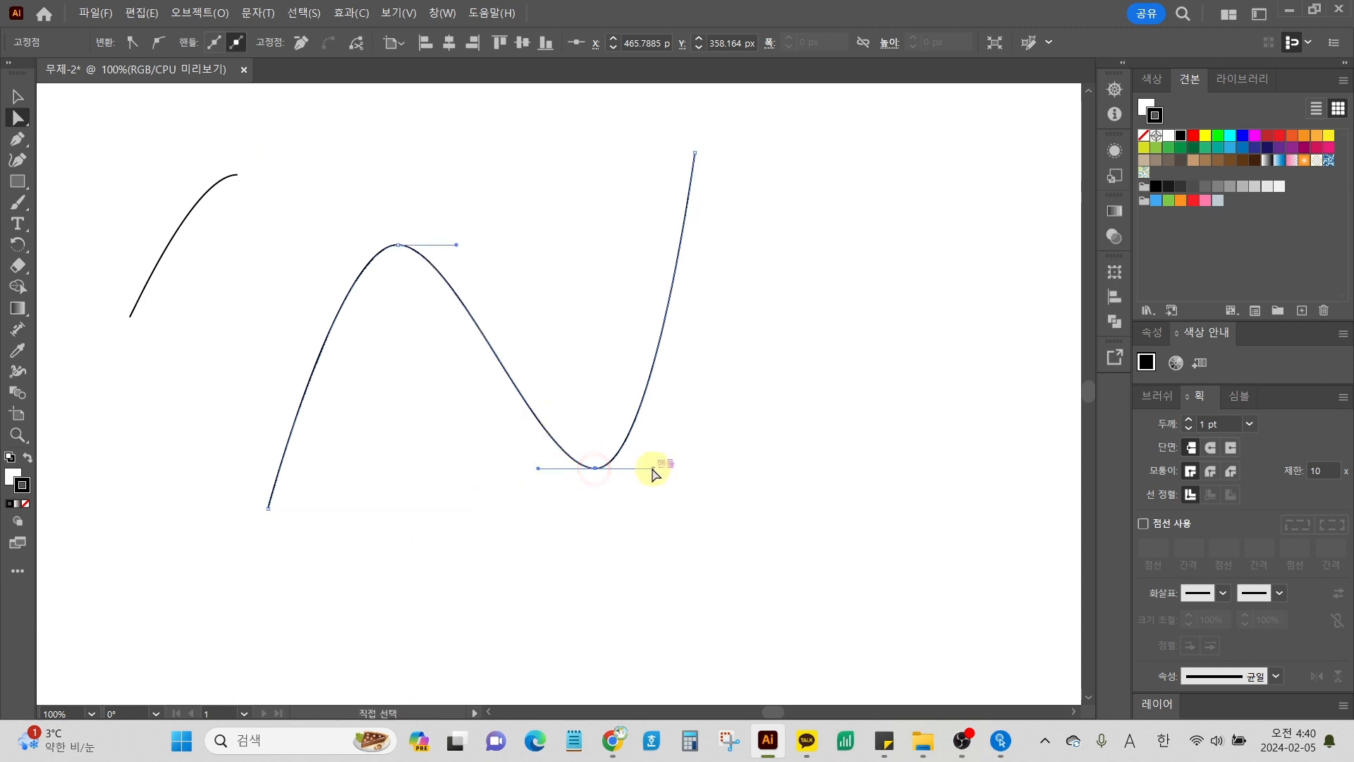
mouse_move(652, 468)
left_mouse_down()
mouse_move(689, 471)
mouse_move(652, 468)
left_mouse_up()
Step: Move the large curve's lower-left end anchor slightly down and outward, to about X 224.5 px, Y 397.5 px
left_click(398, 246)
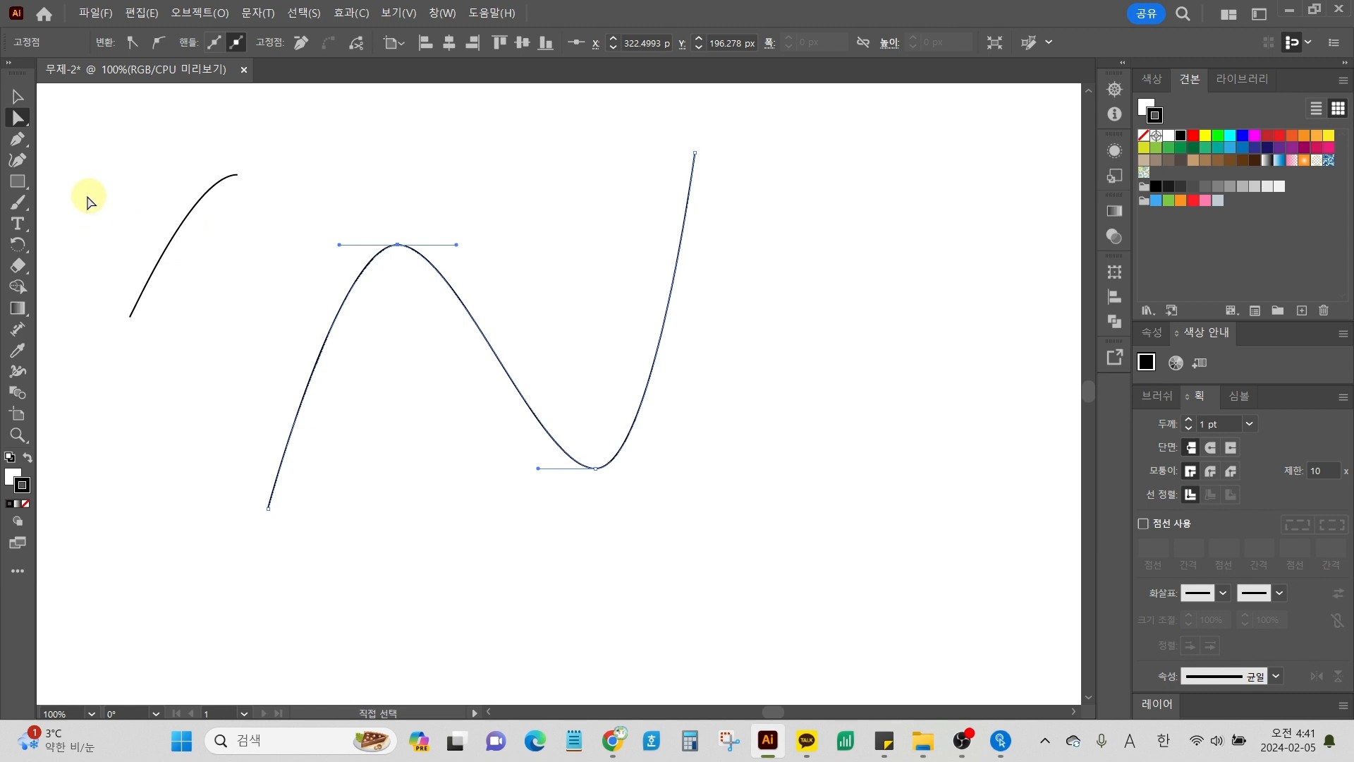
left_click(205, 380)
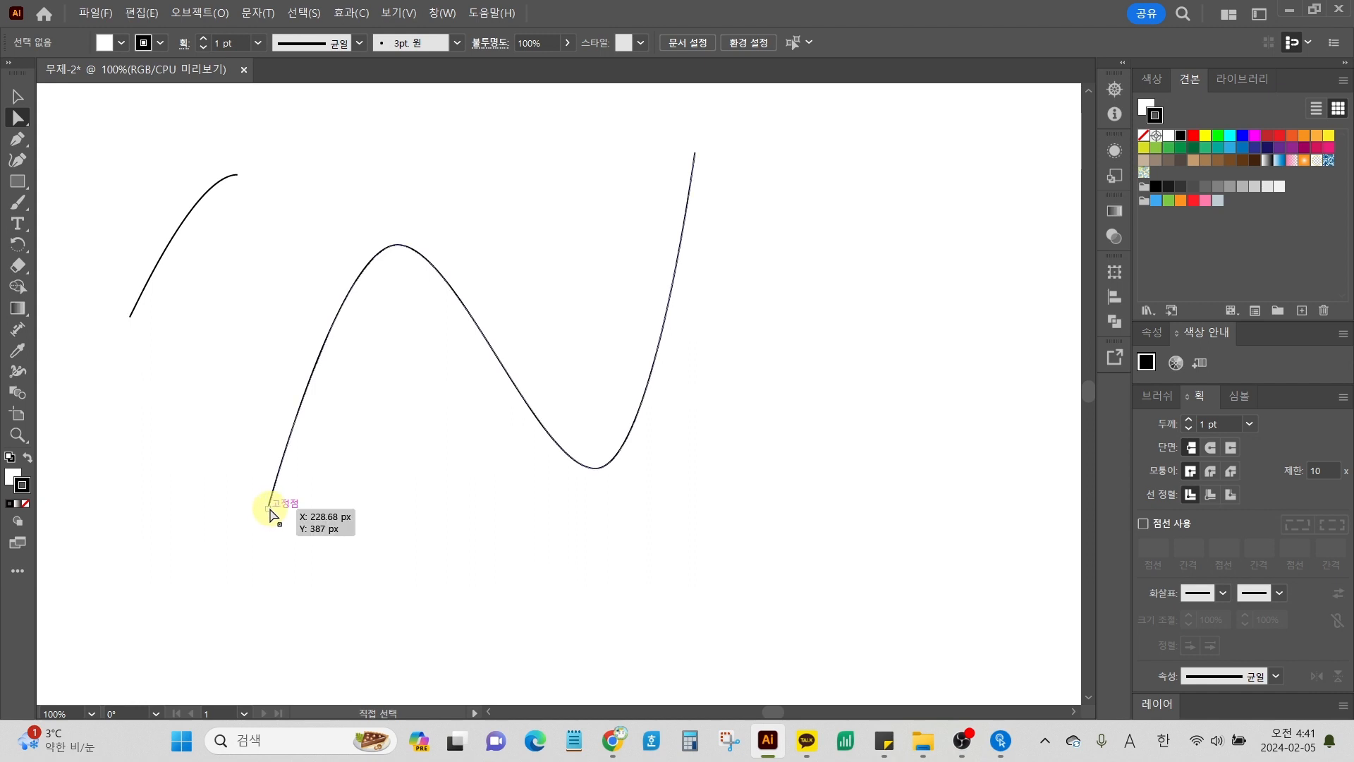
left_click(268, 508)
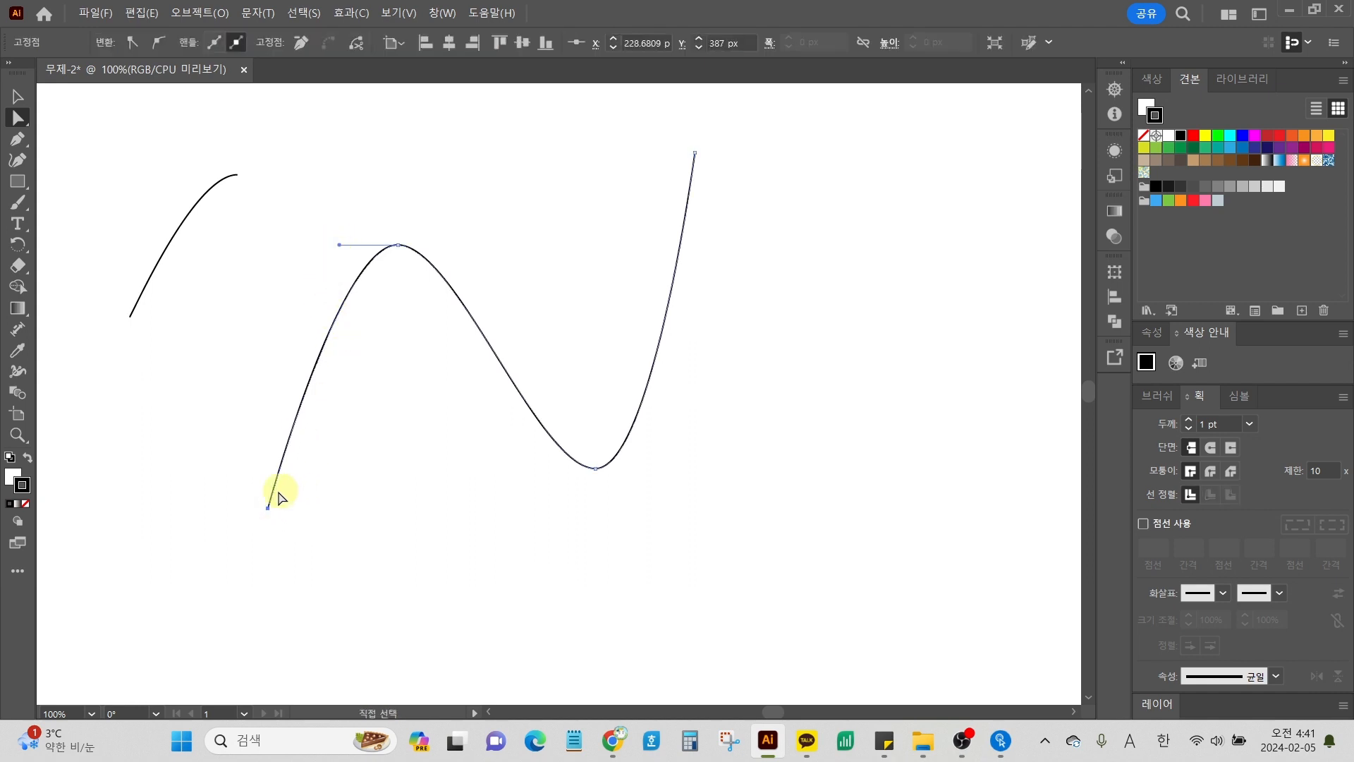
mouse_move(266, 508)
left_mouse_down()
mouse_move(323, 521)
mouse_move(232, 508)
mouse_move(343, 521)
mouse_move(241, 525)
mouse_move(272, 514)
mouse_move(272, 528)
left_mouse_up()
key("ctrl+z")
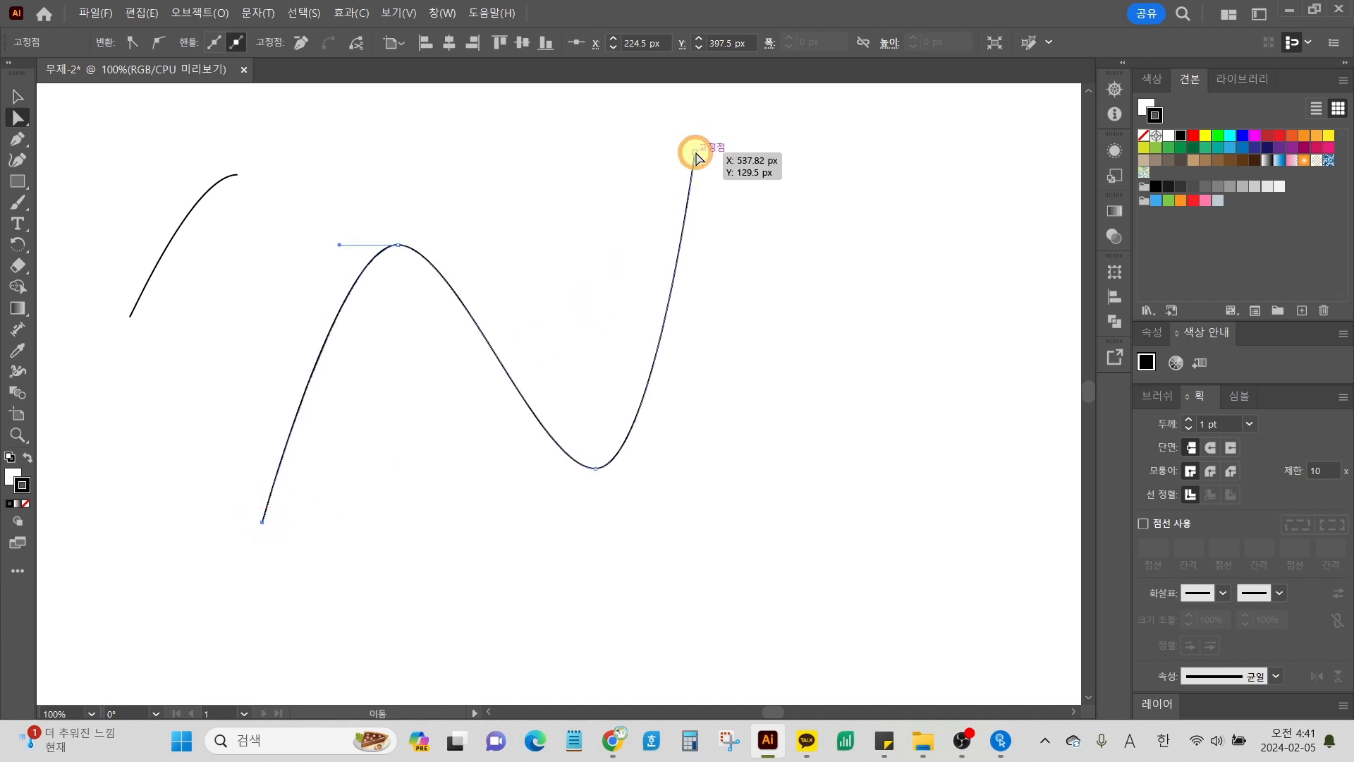
Step: Try moving the large curve's upper-right end anchor, and undo the move
left_click(695, 155)
mouse_move(705, 150)
left_mouse_down()
mouse_move(676, 146)
mouse_move(728, 149)
mouse_move(695, 154)
left_mouse_up()
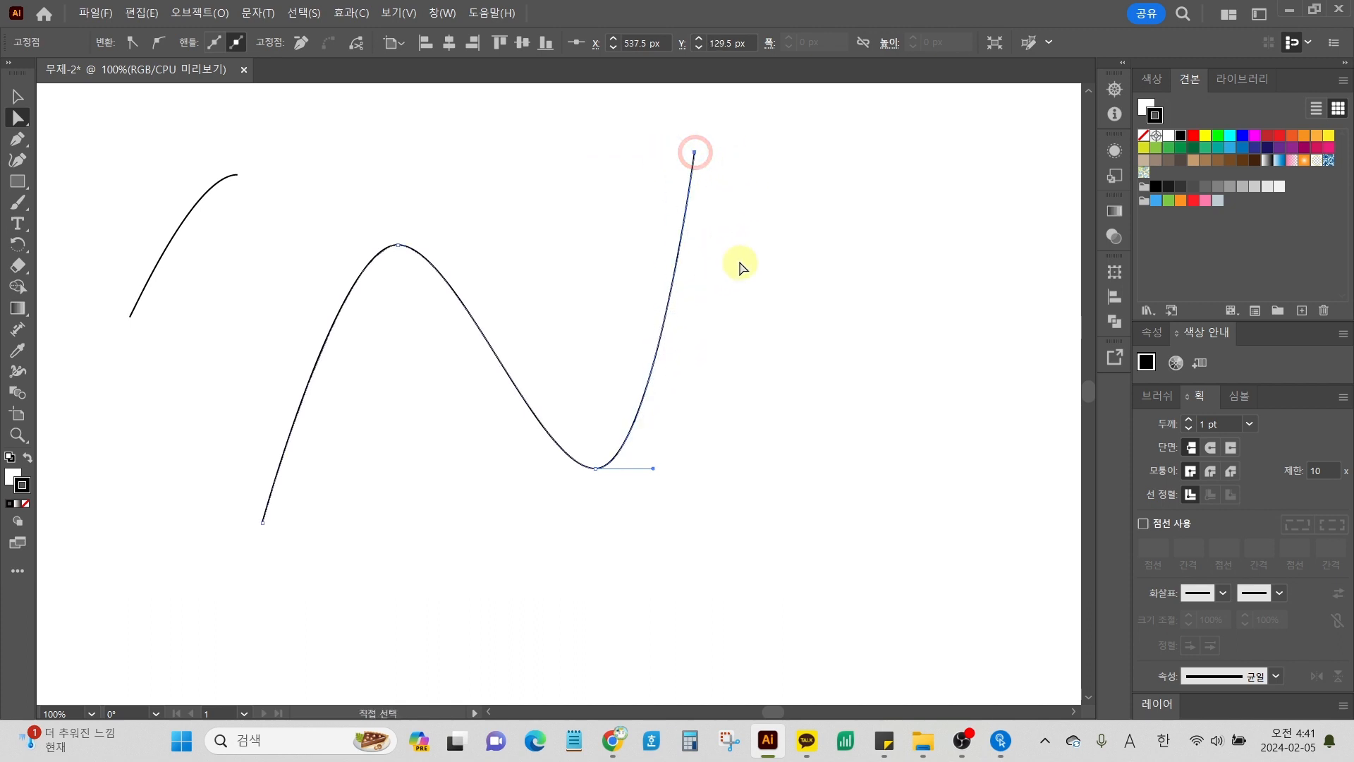
key("ctrl")
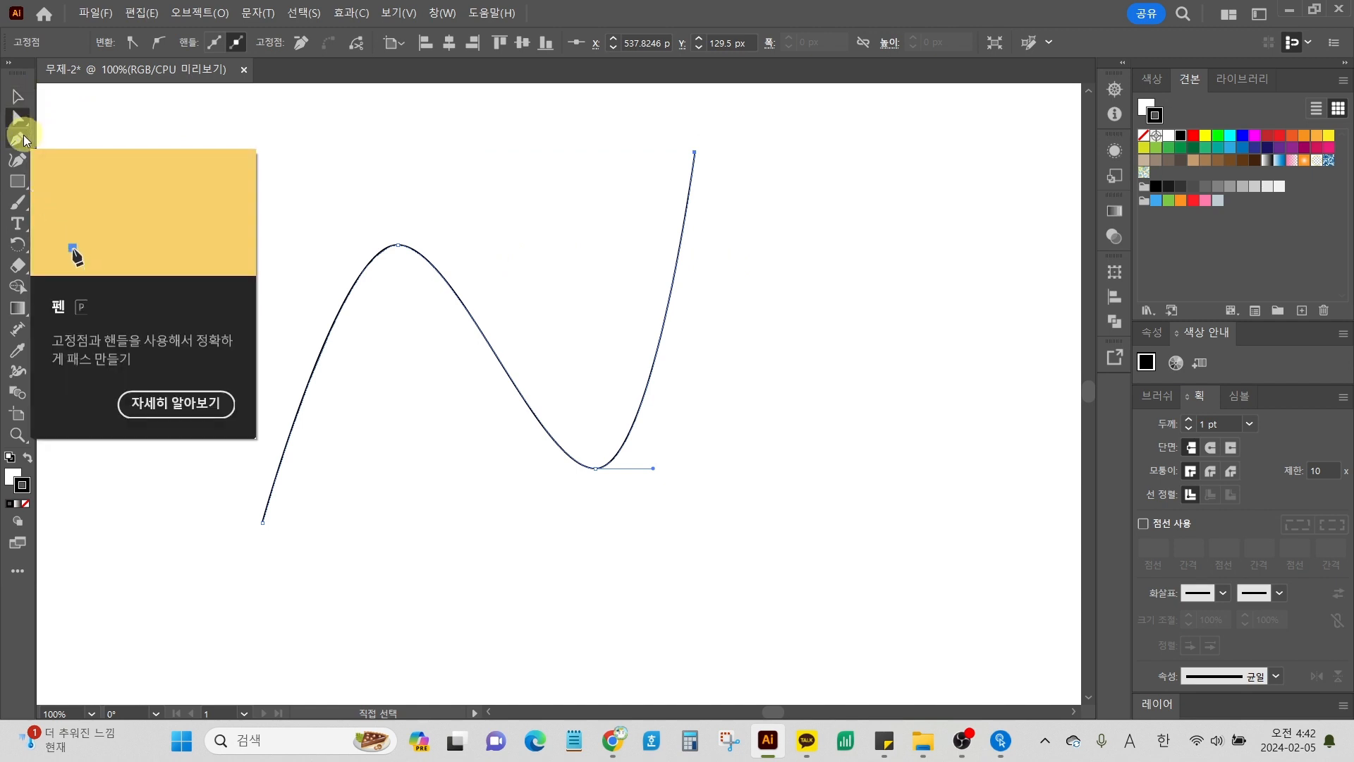
Step: Switch to the Selection tool, select all paths, delete them, and undo the deletion
left_click(10, 94)
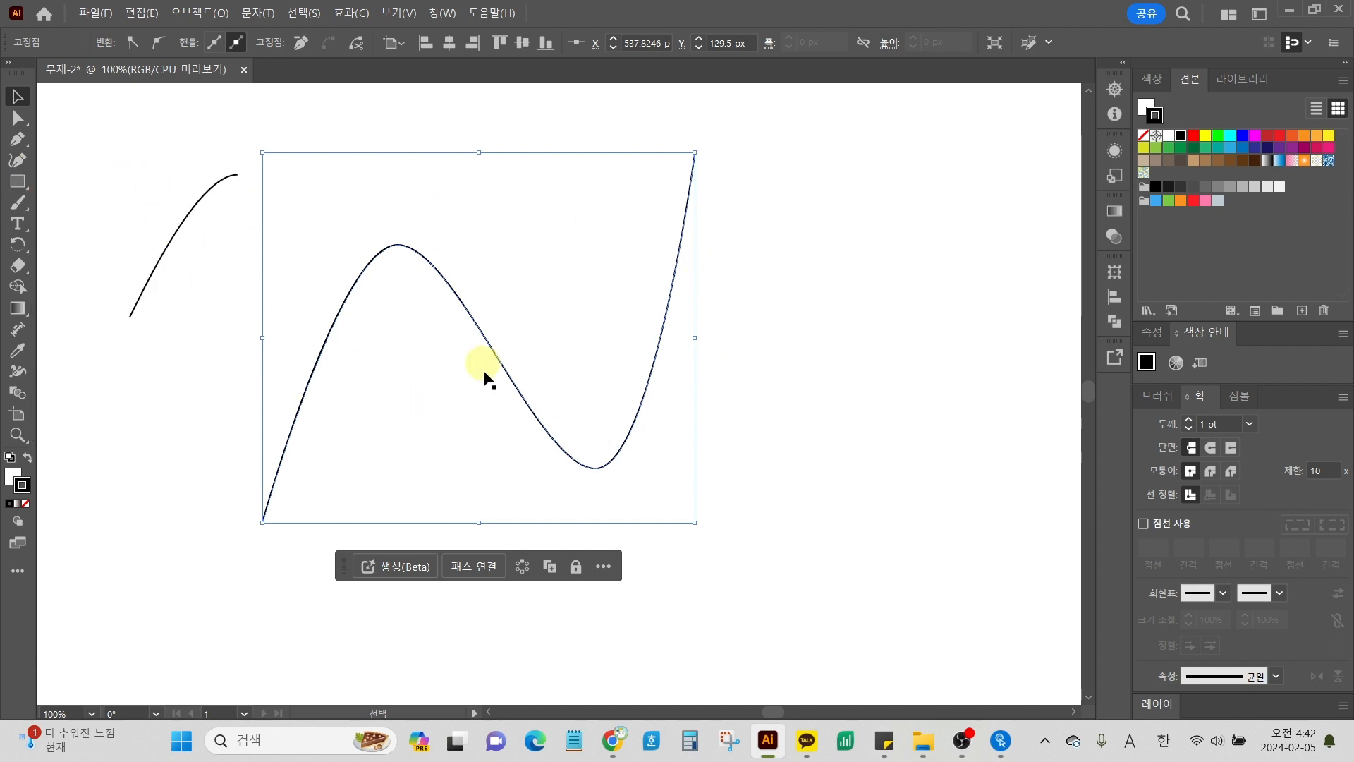
left_click(835, 379)
key("ctrl+a")
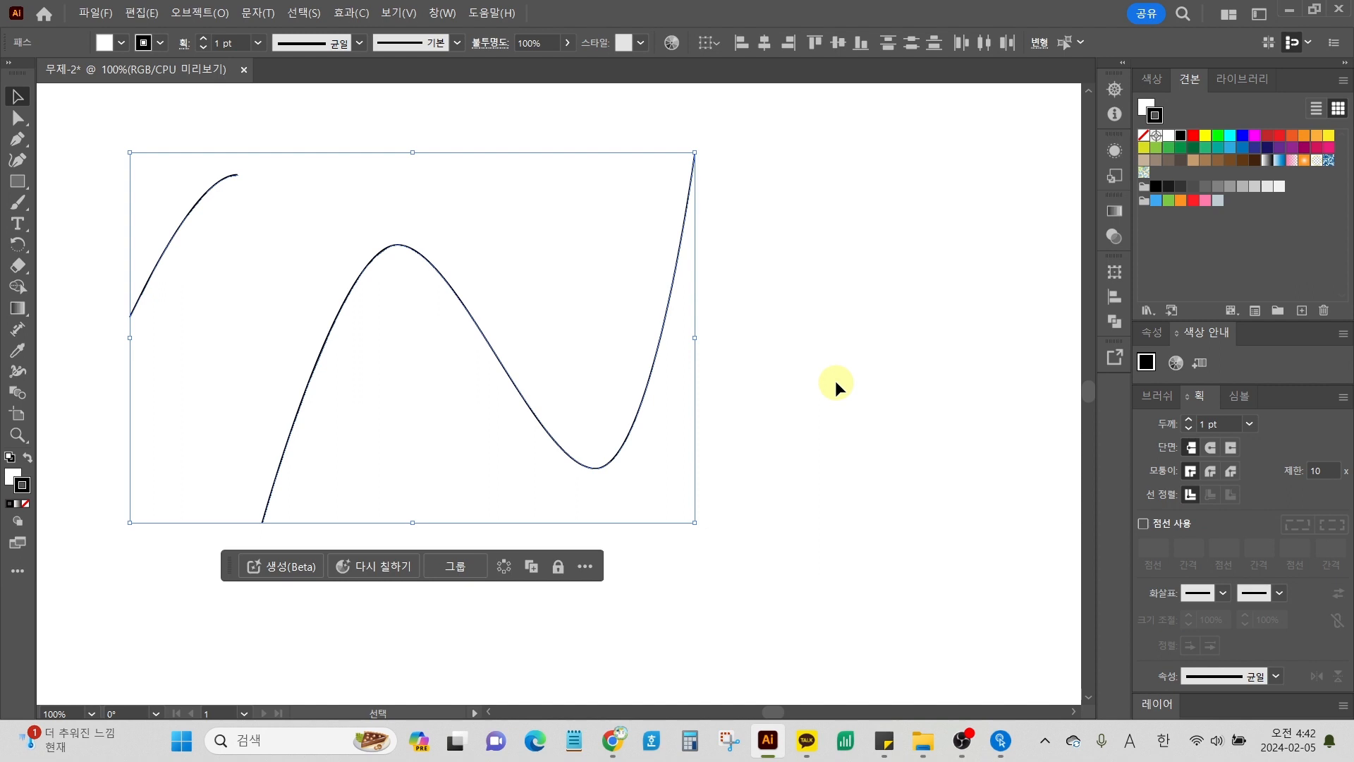
key("Delete")
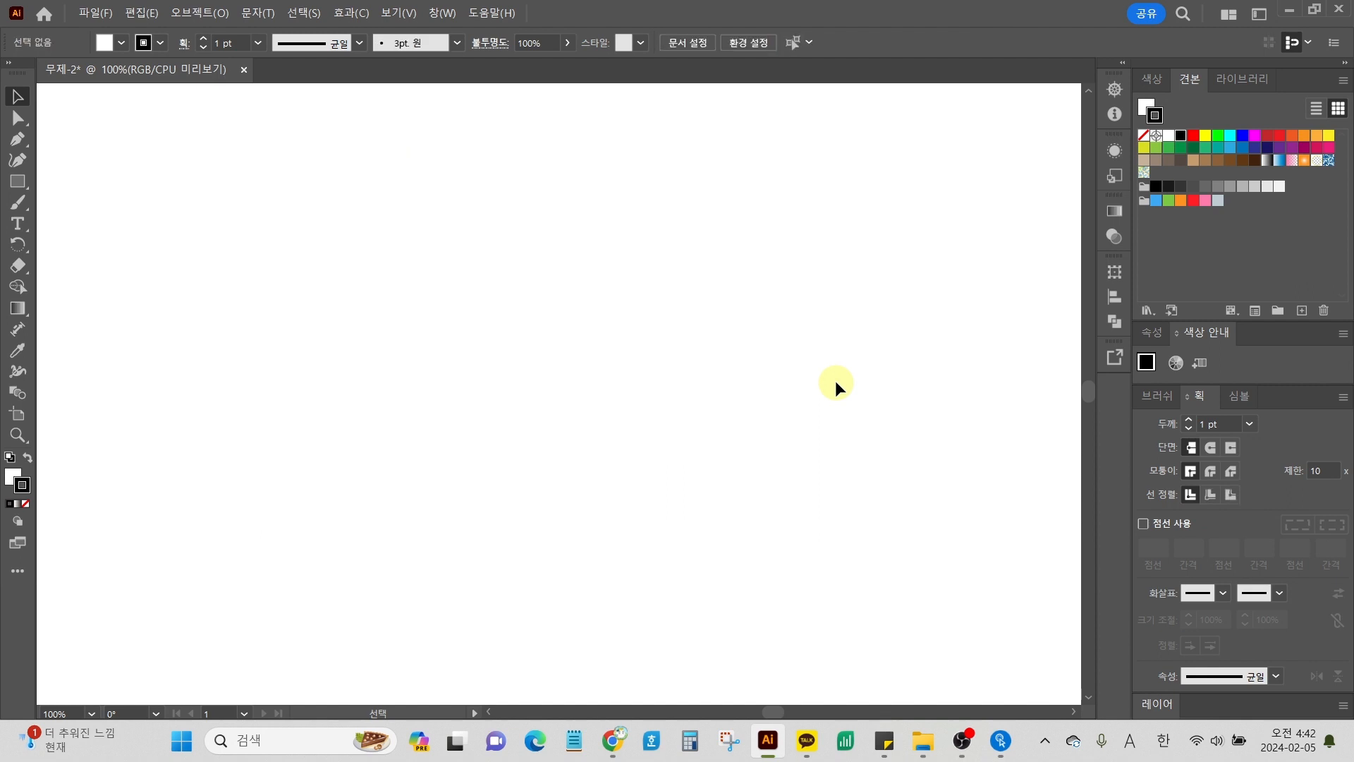
key("ctrl+z")
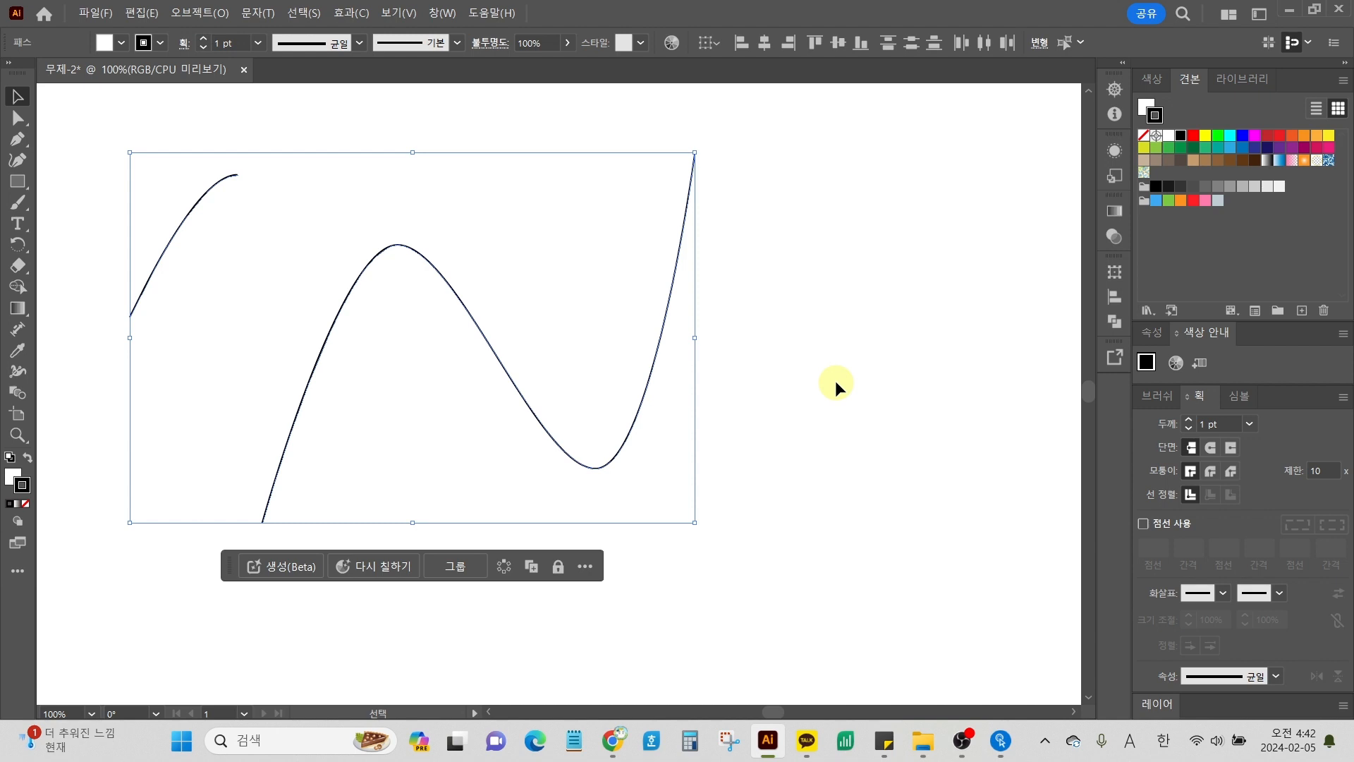
Step: Select all paths on the artboard and delete them to clear the canvas
left_click(835, 380)
key("ctrl+a")
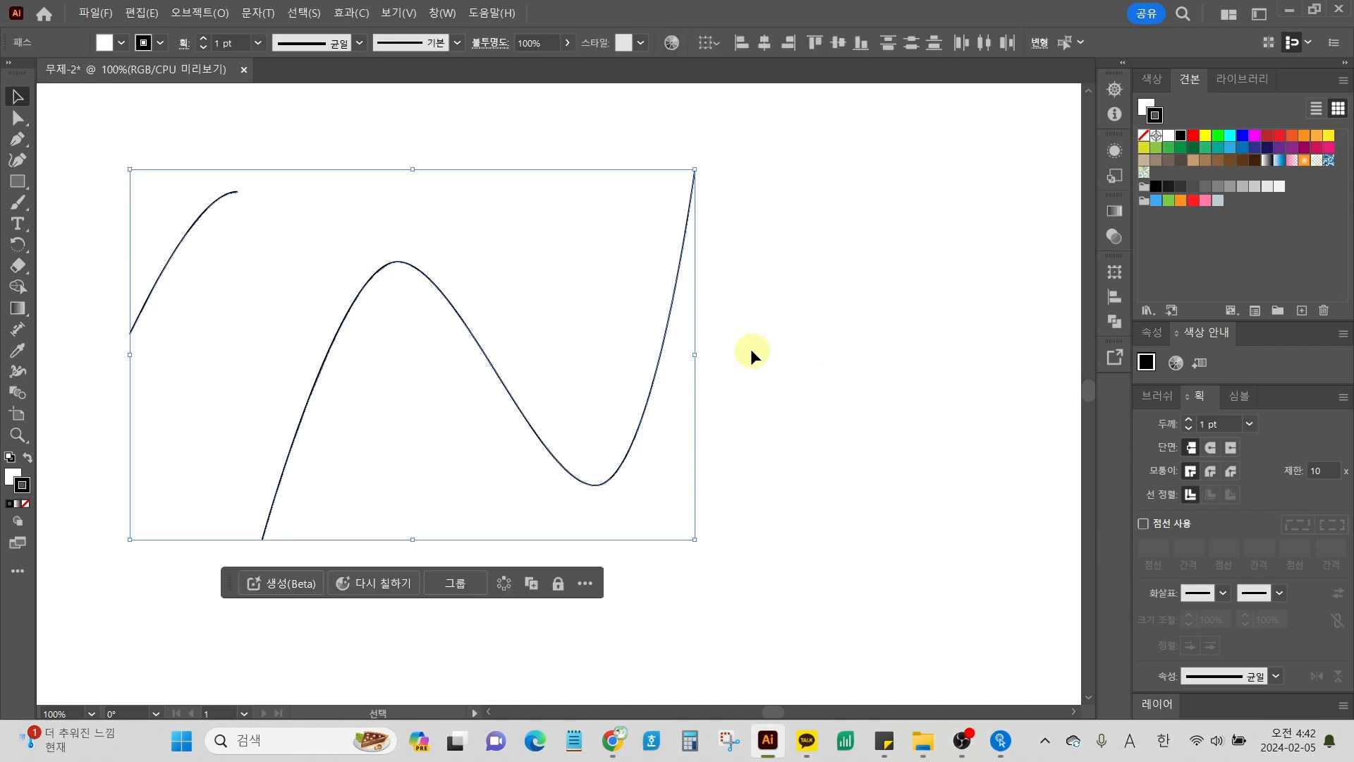
key("Delete")
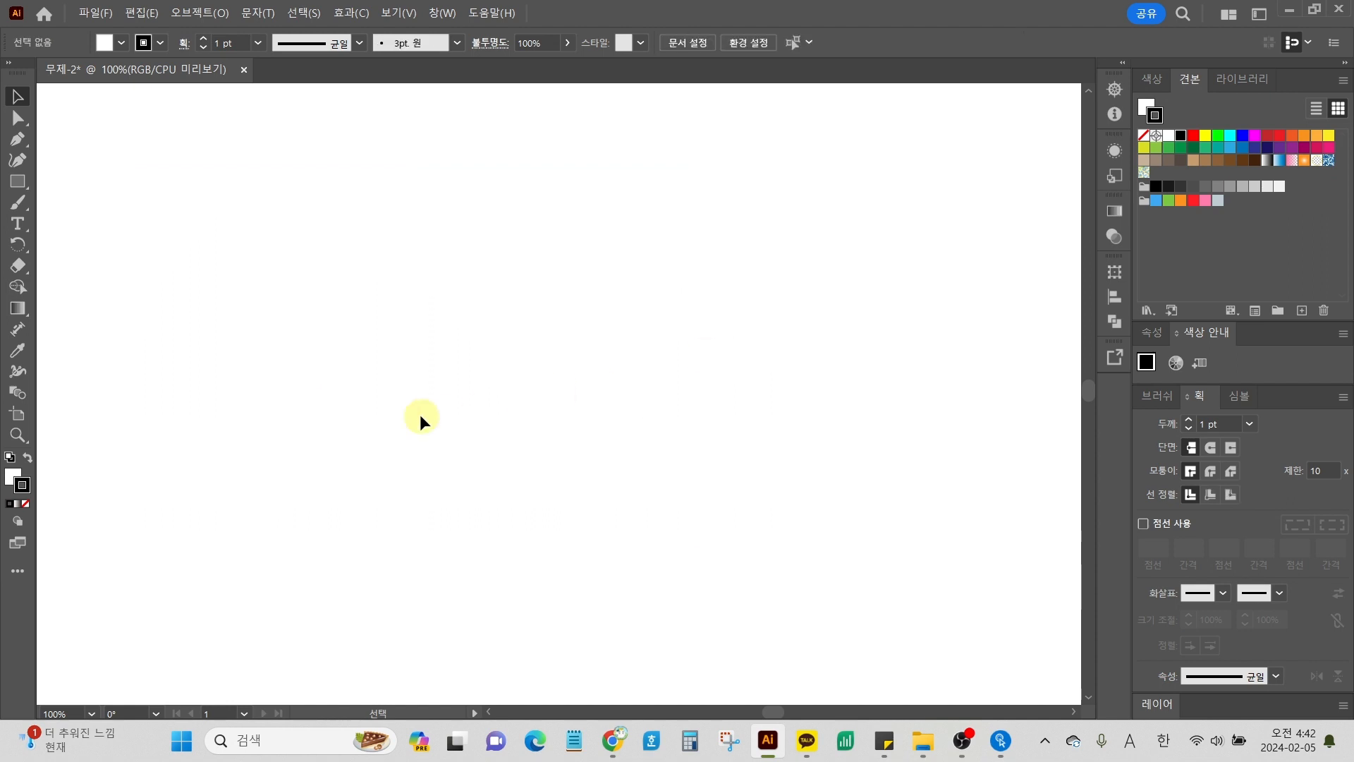
Step: Draw a wide rectangle in the artboard's upper area and a tall narrow one below it with the Rectangle tool
left_click(29, 187)
left_click_drag(35, 187, 68, 245)
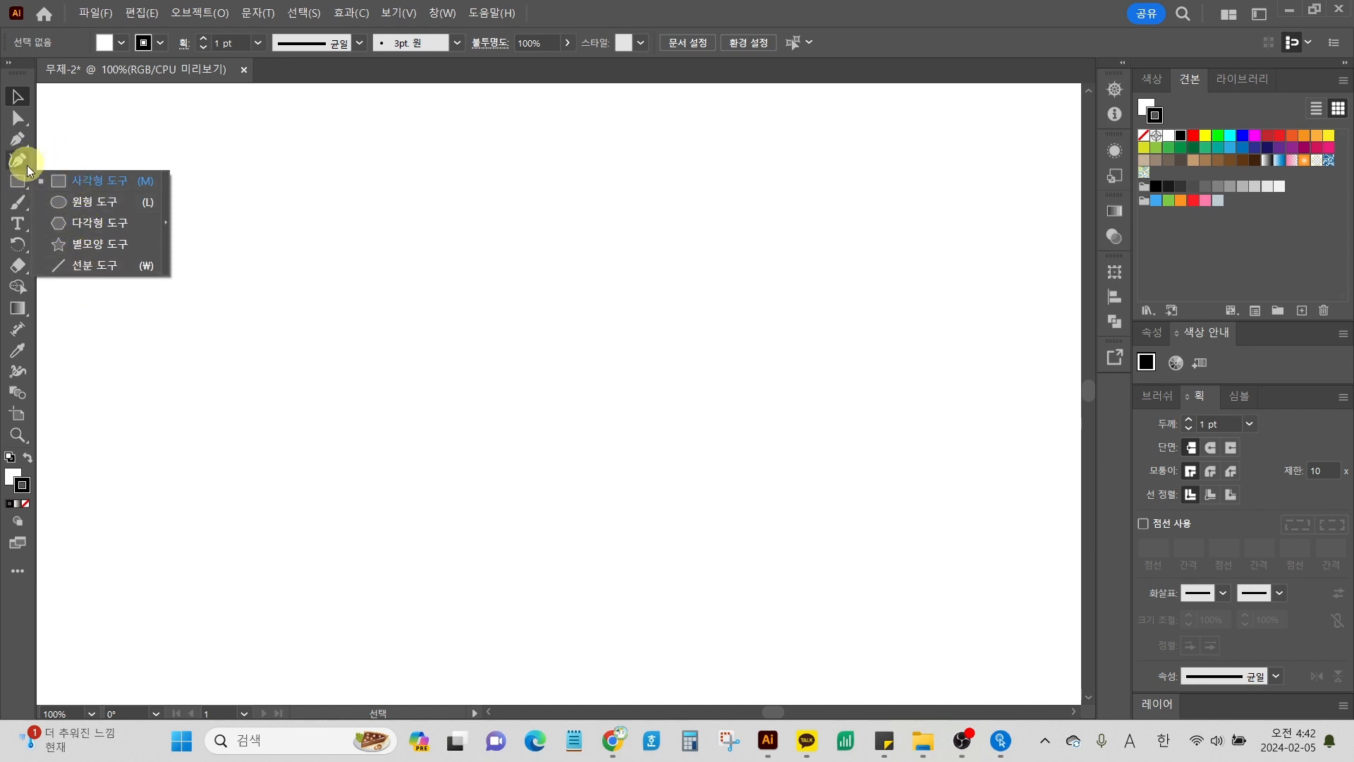
left_click(66, 121)
left_click(18, 180)
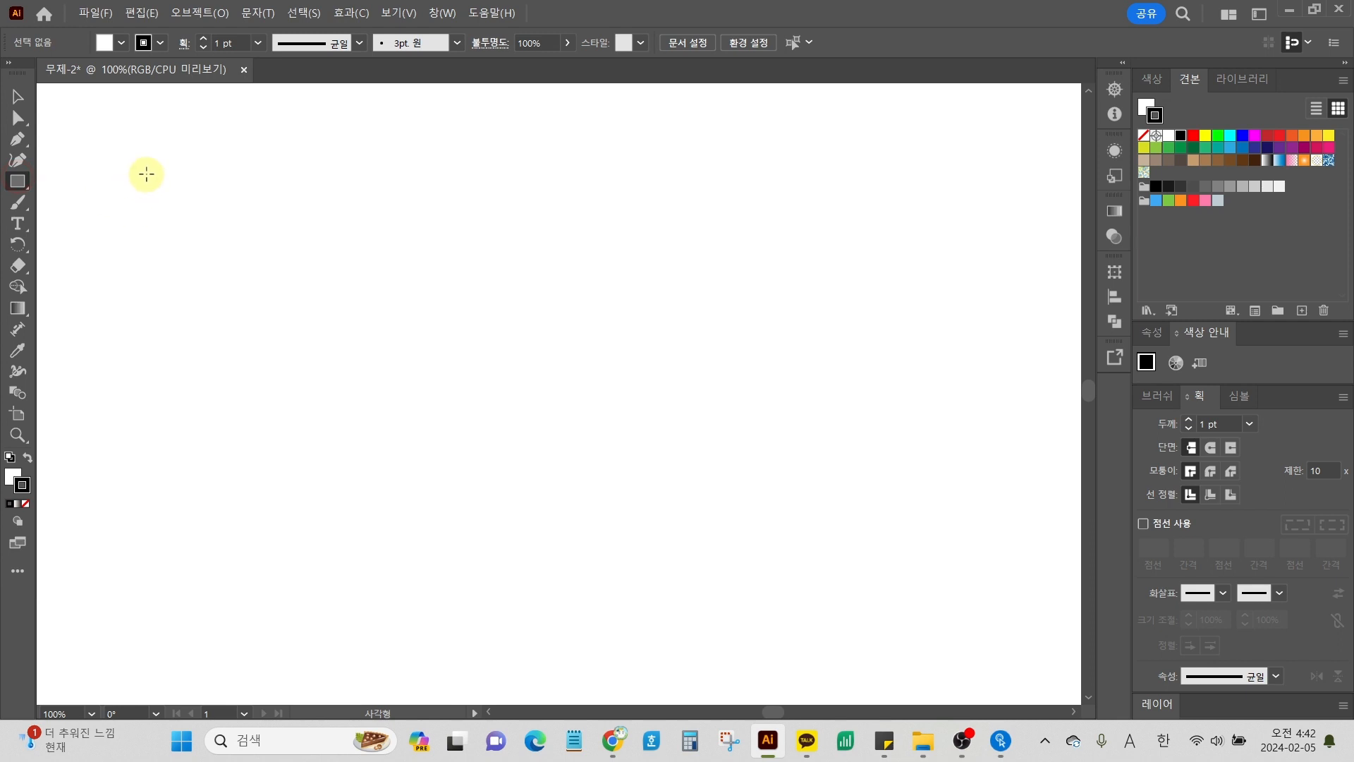
left_click(146, 175)
left_click_drag(146, 175, 486, 328)
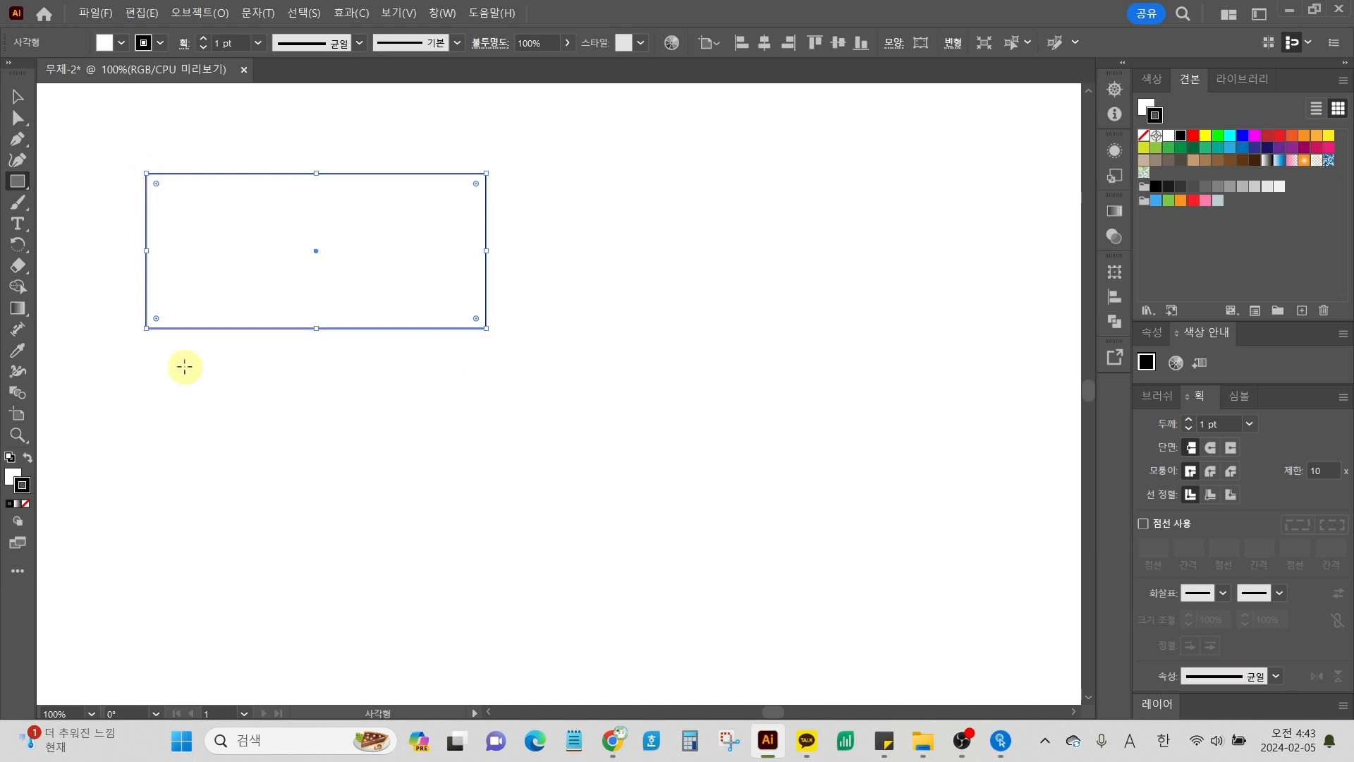
left_click_drag(177, 359, 311, 658)
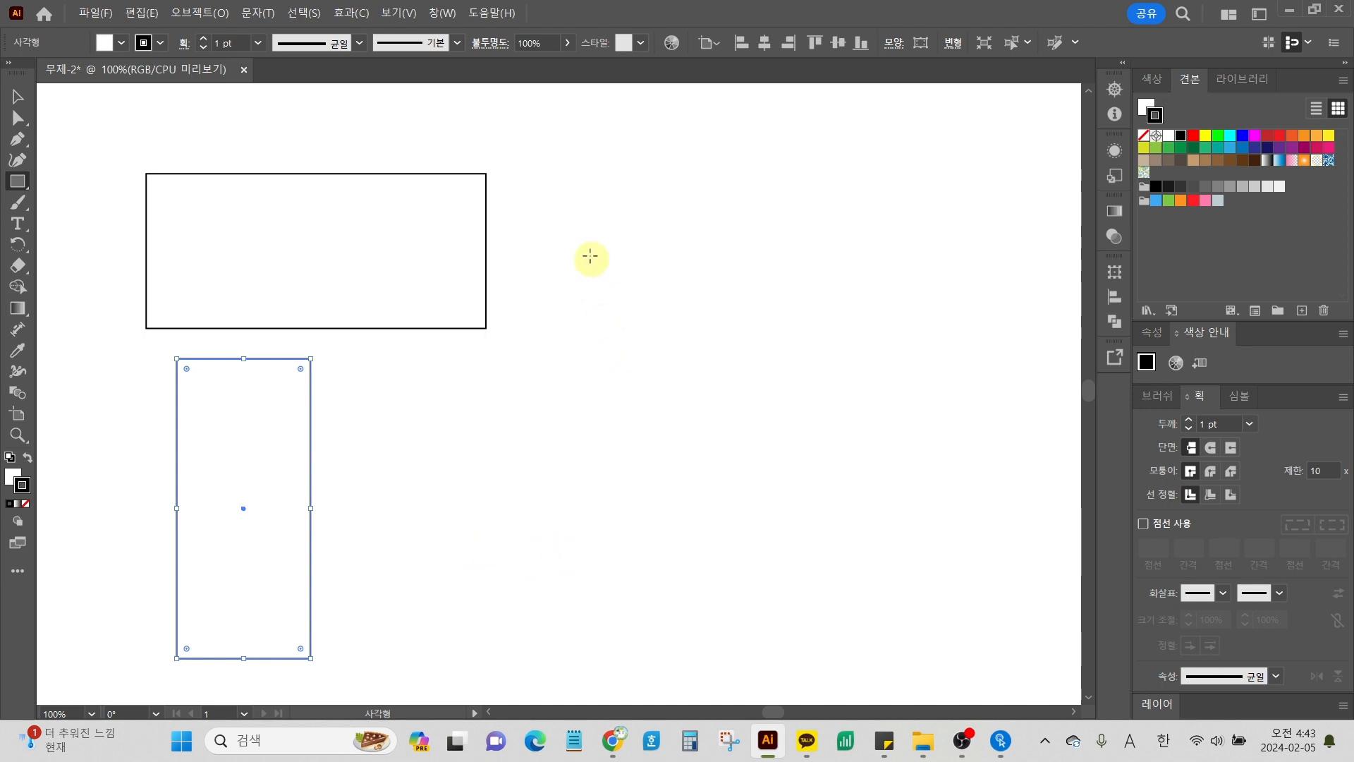
Step: Draw a rectangle constrained to a perfect square beside the wide rectangle, and deselect it with the Selection tool
left_click_drag(579, 216, 651, 417)
key("shift")
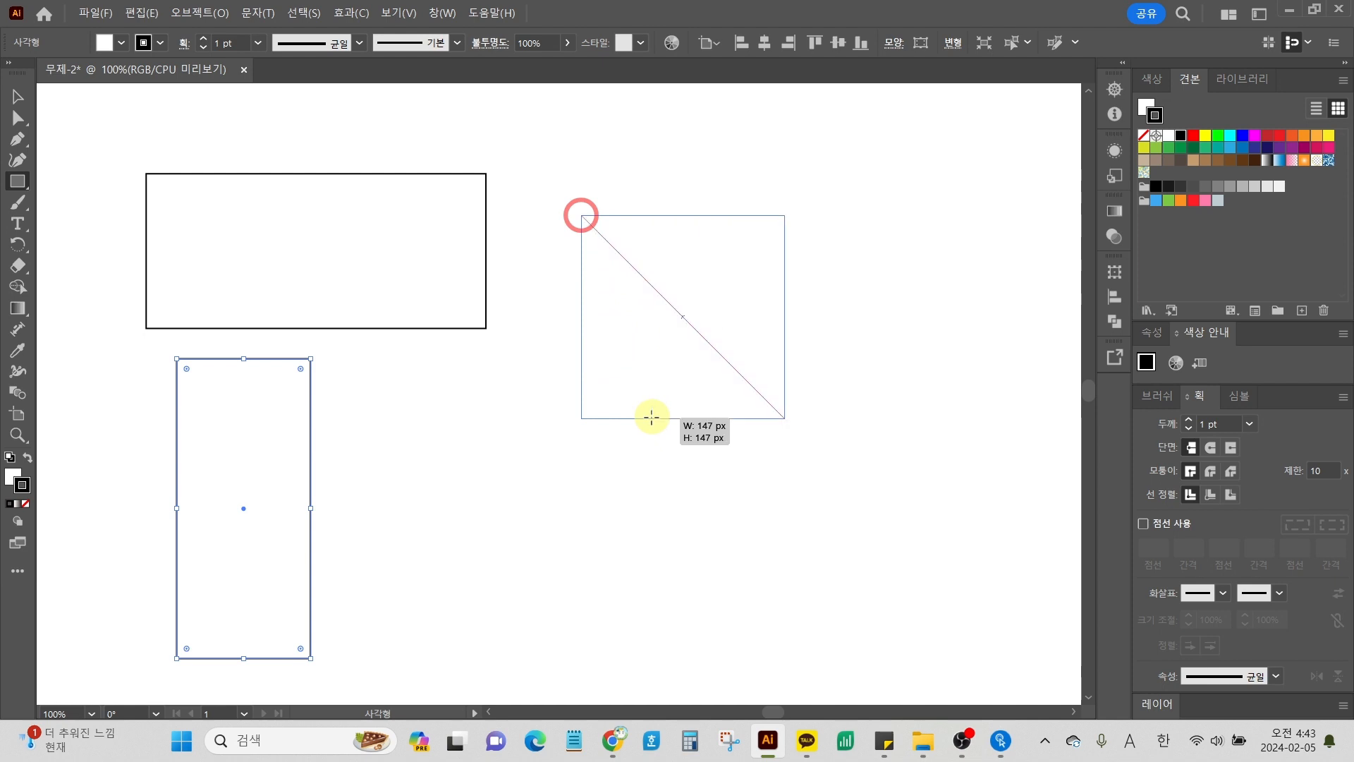
left_click_drag(651, 417, 724, 257)
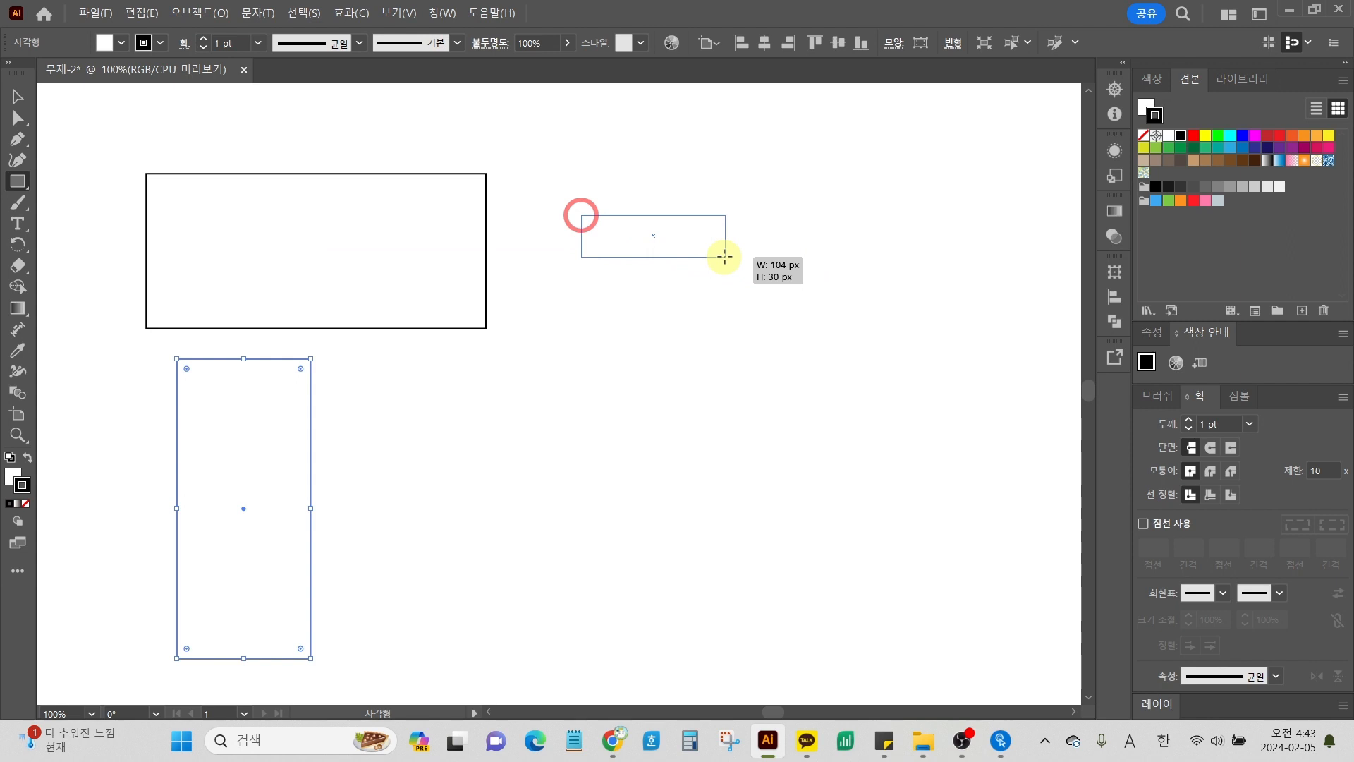
left_click_drag(724, 257, 792, 369)
key("shift")
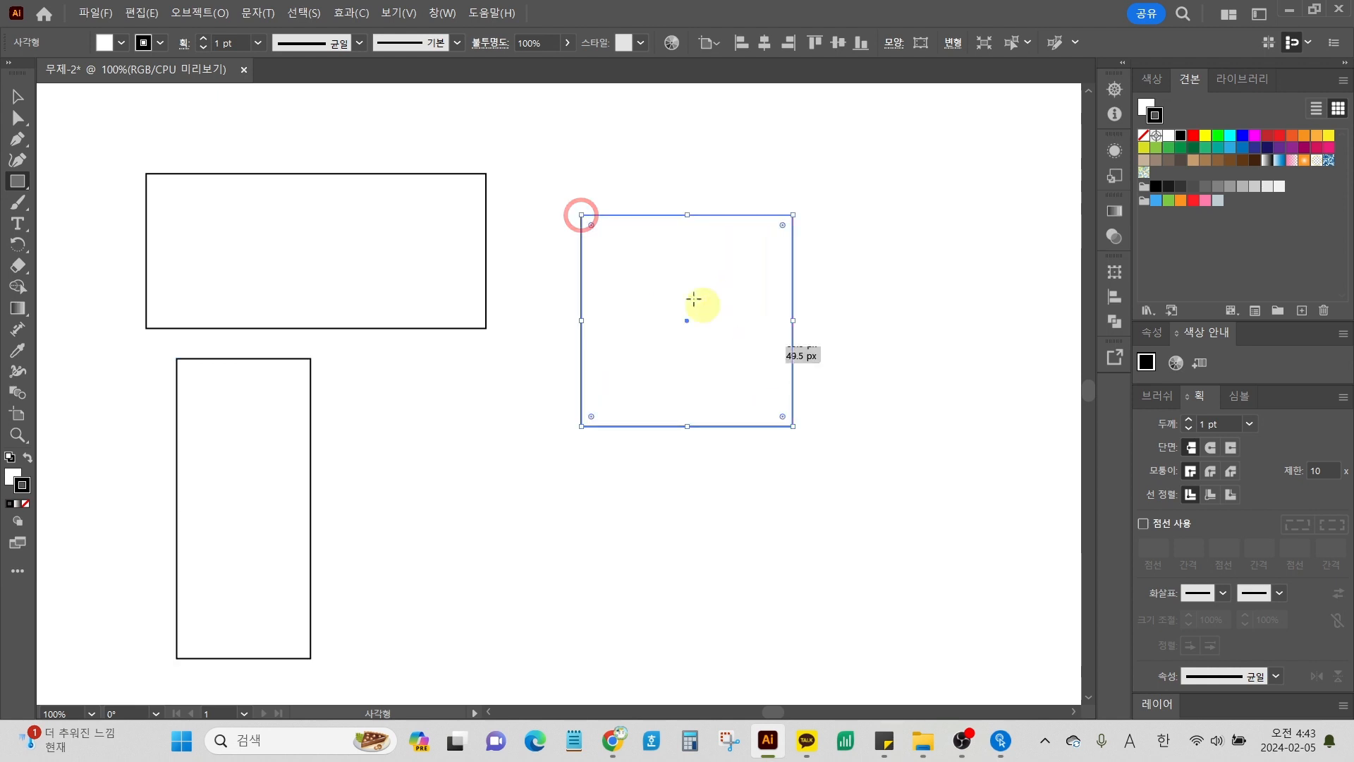
left_click(19, 93)
left_click(523, 140)
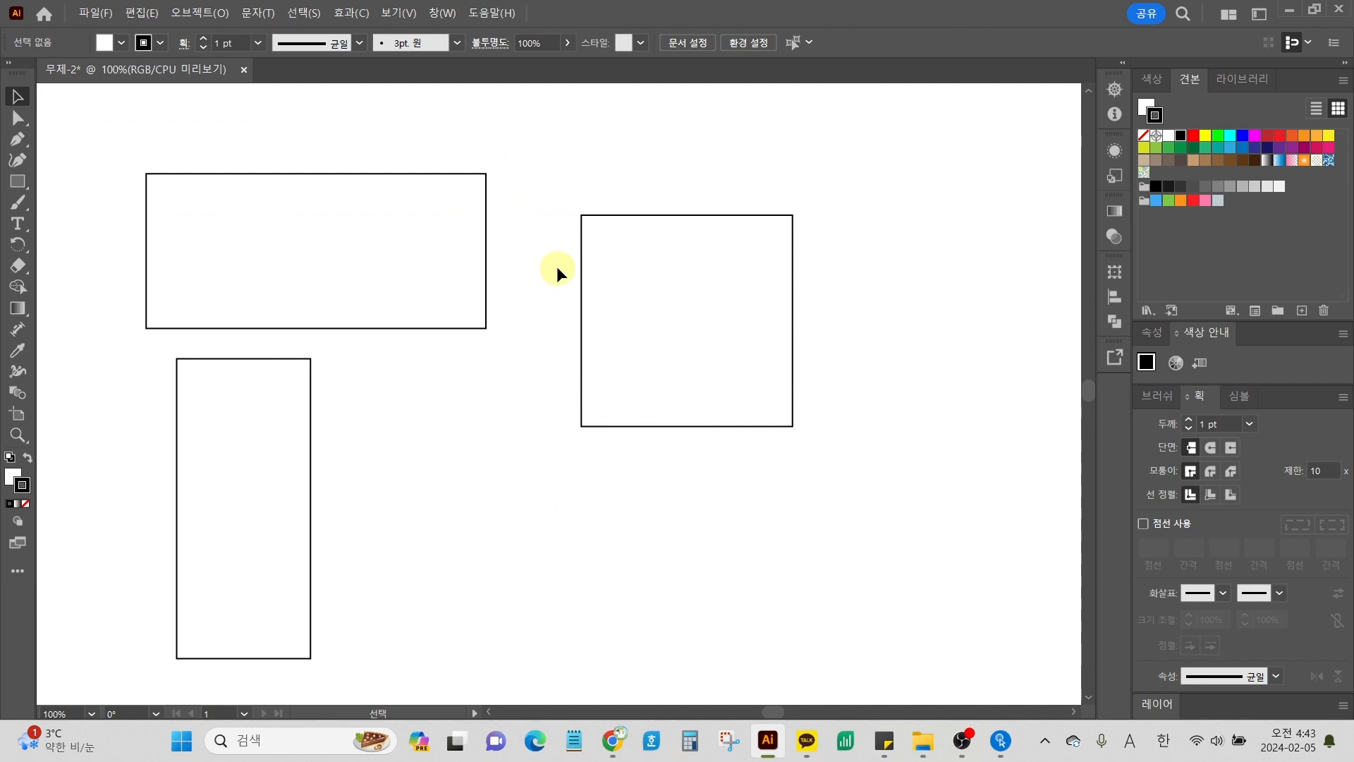
Step: Select the wide rectangle and set its stroke corners to Round Join
scroll(531, 264, "up", 1)
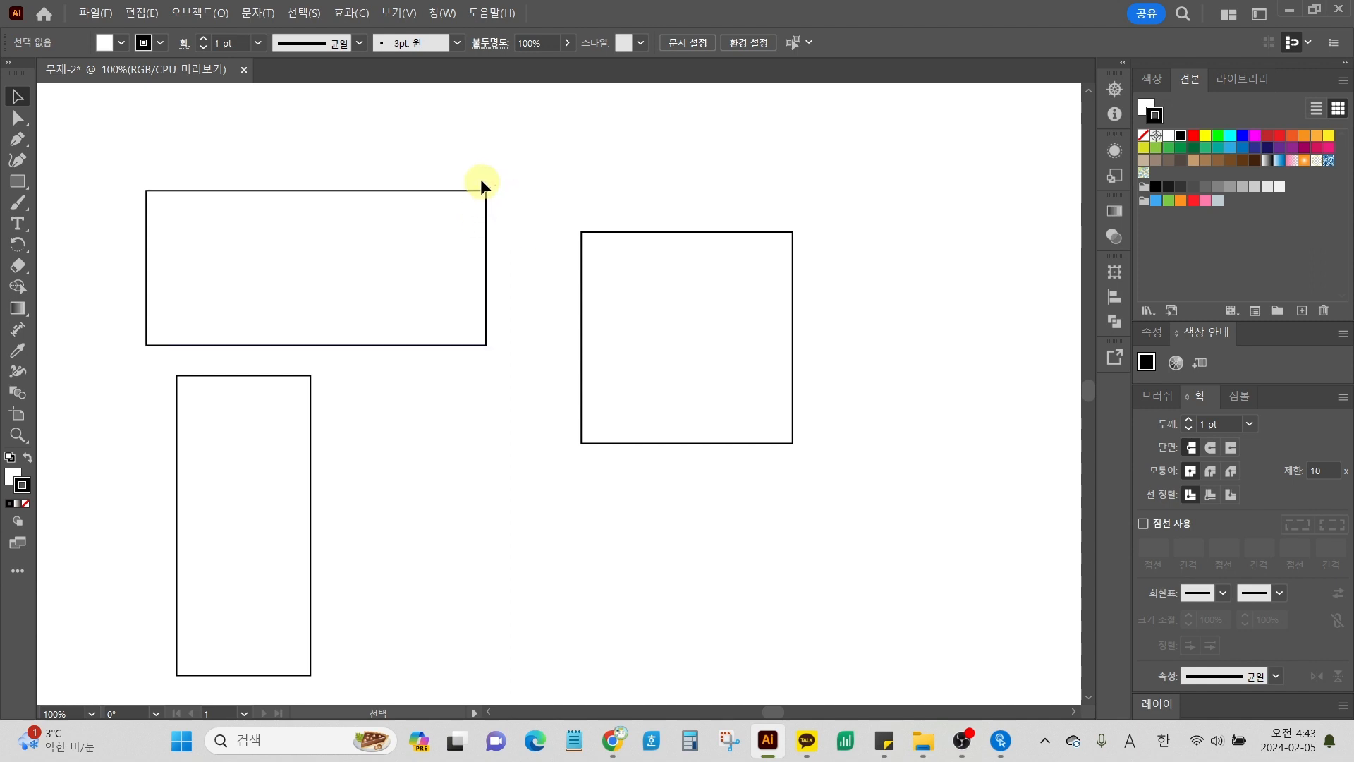
scroll(474, 172, "up", 5)
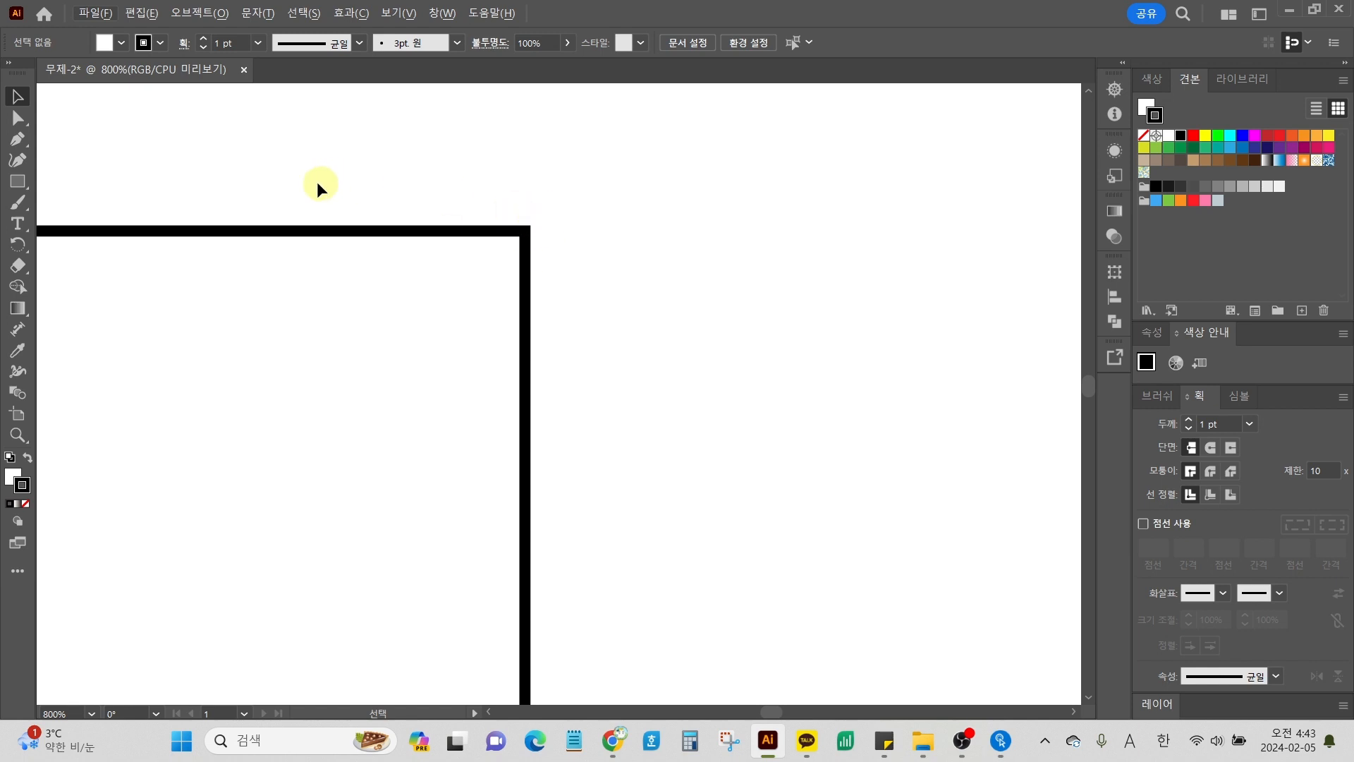
left_click_drag(265, 182, 391, 296)
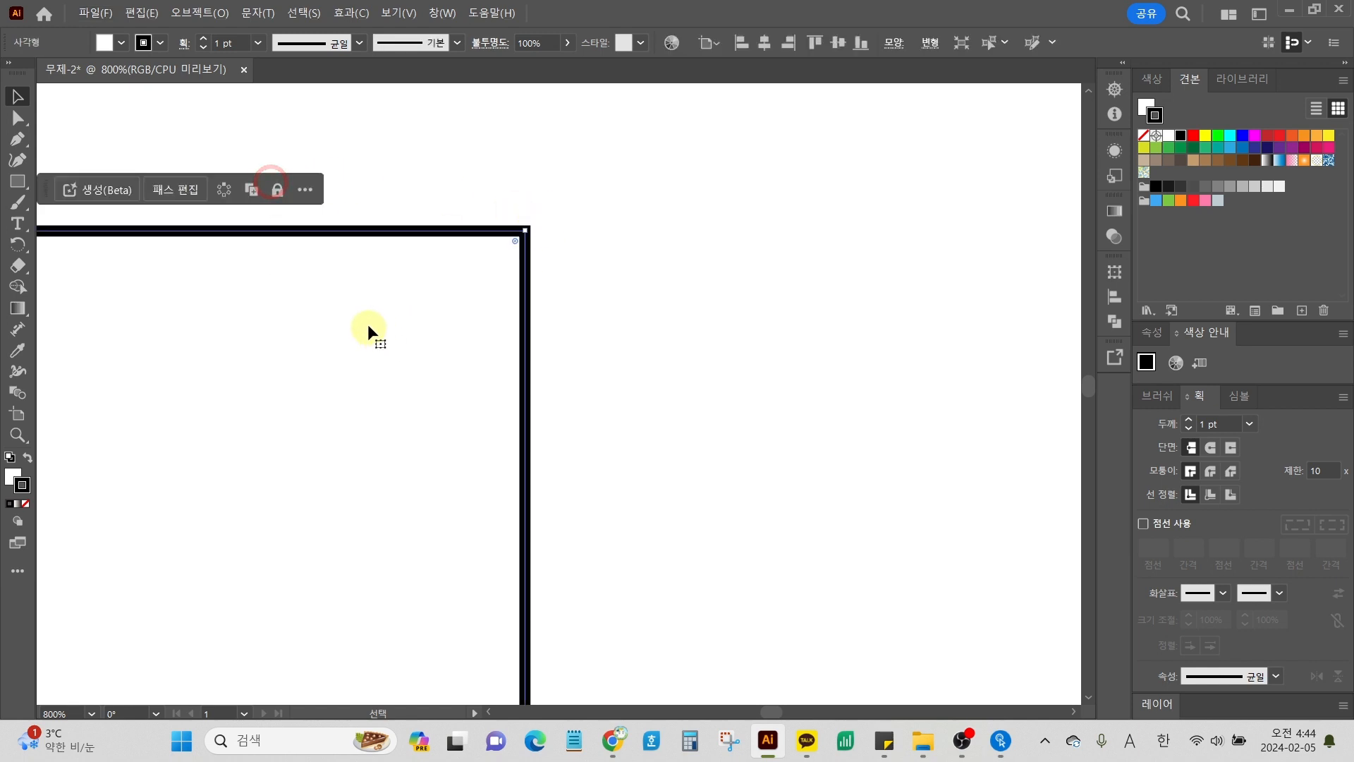
left_click(1211, 471)
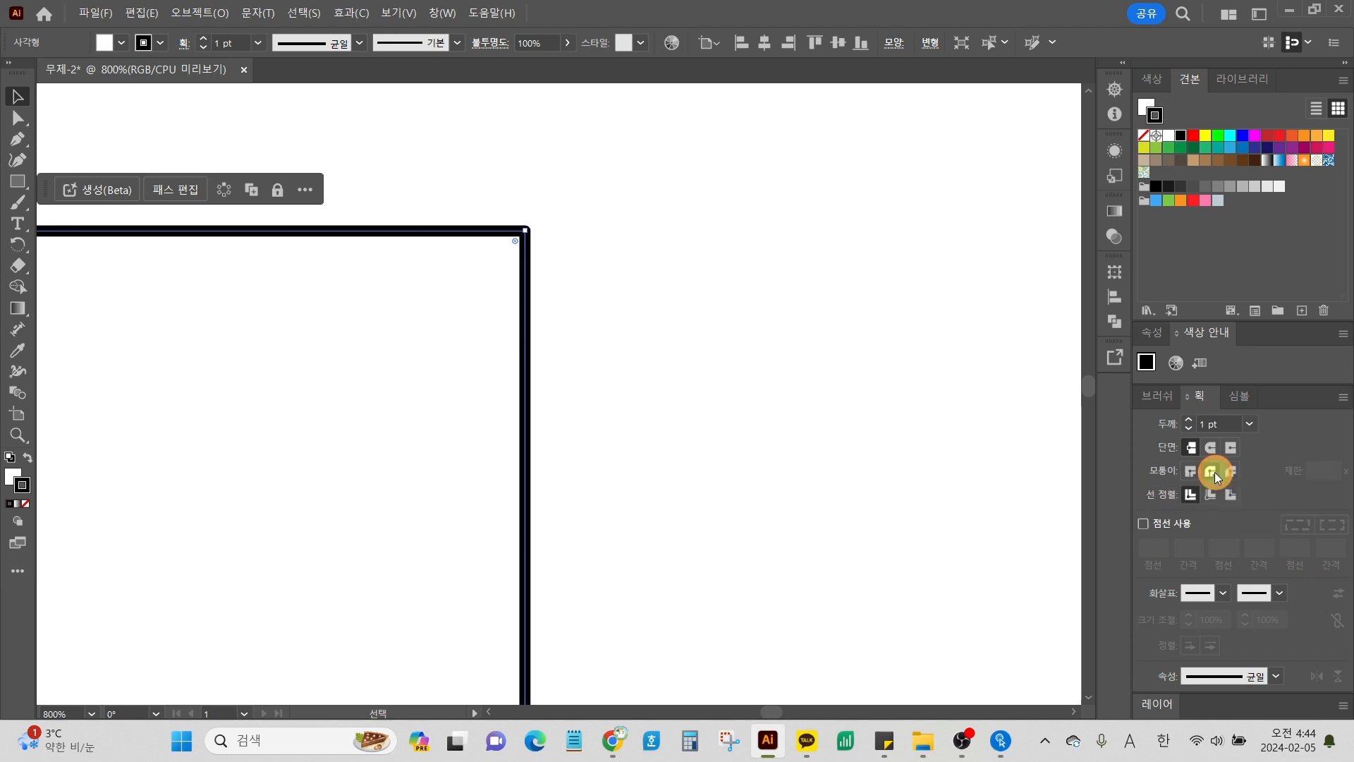
left_click(586, 286)
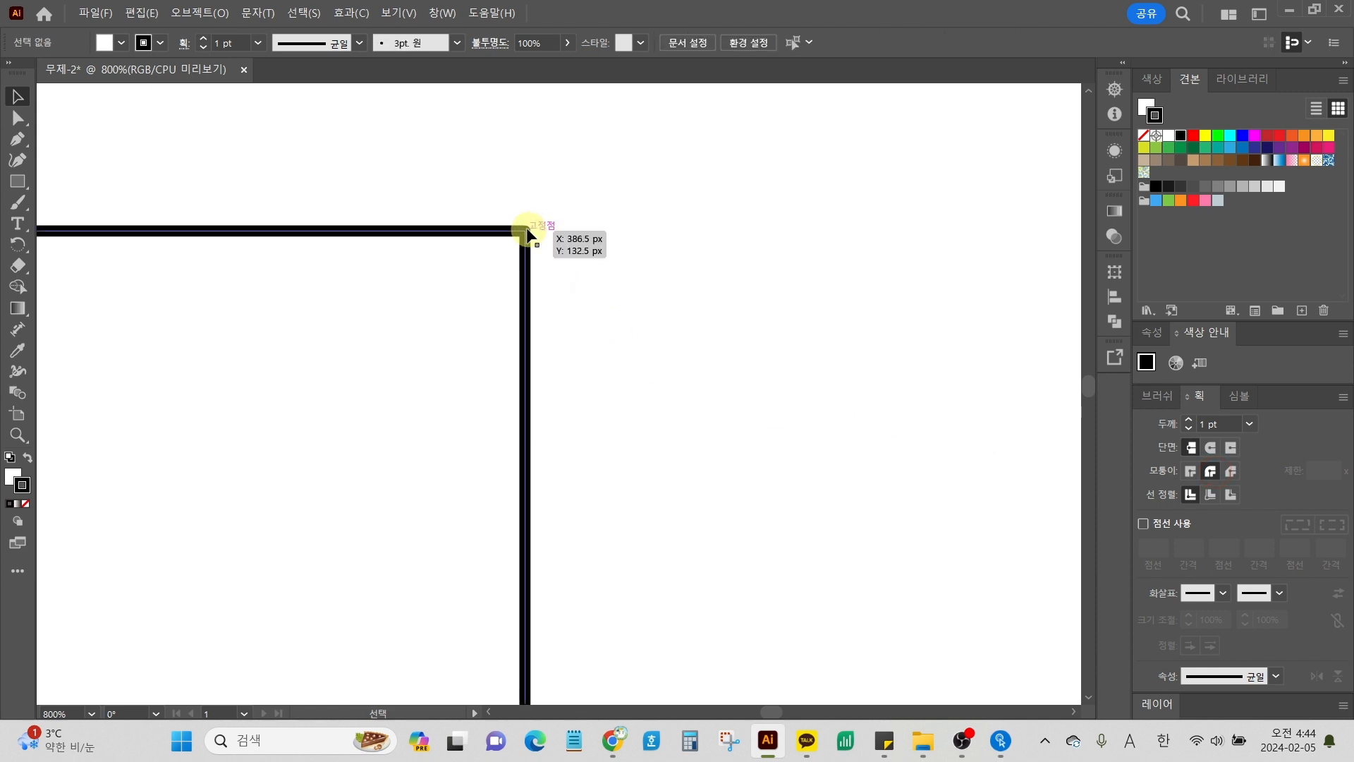
Step: Undo and restore the wide rectangle's round join to compare its upper-right corner, and reapply Round Join to it
key("ctrl+z")
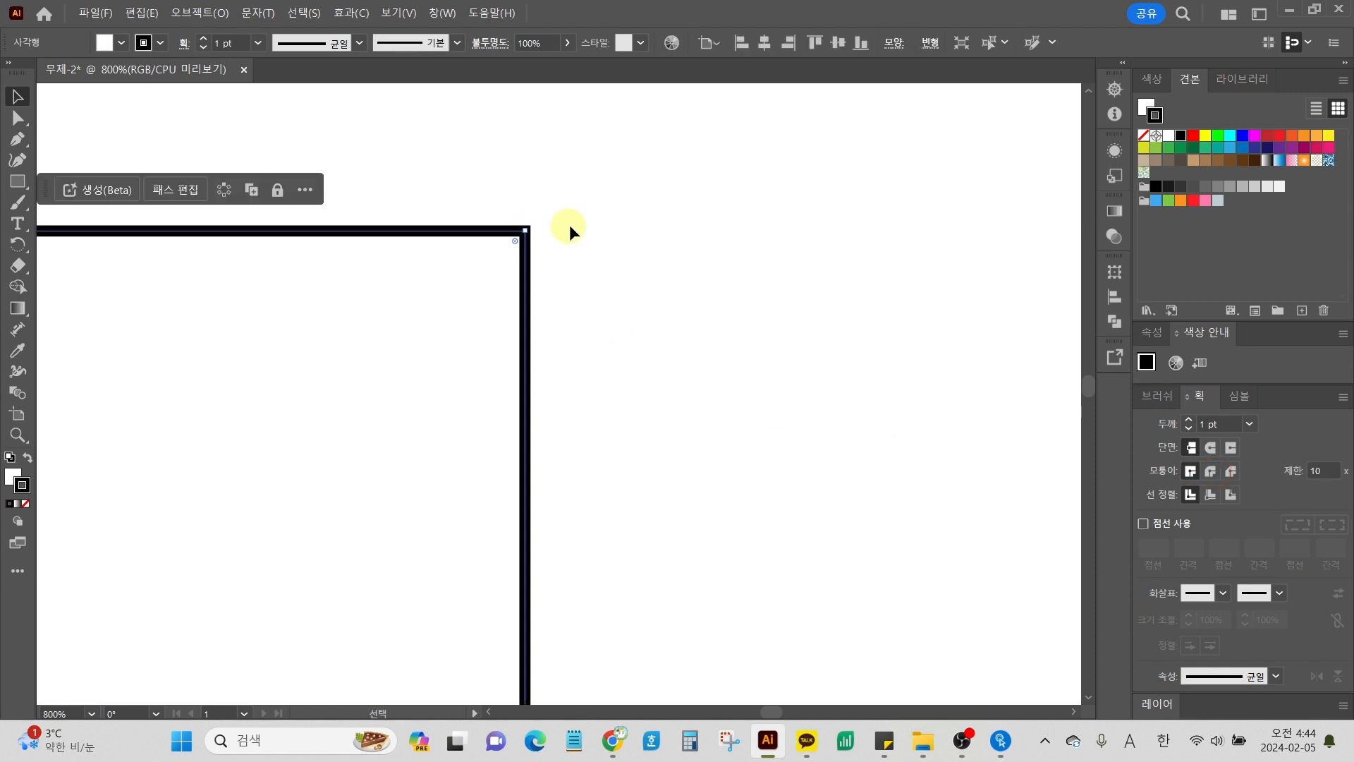
left_click(569, 226)
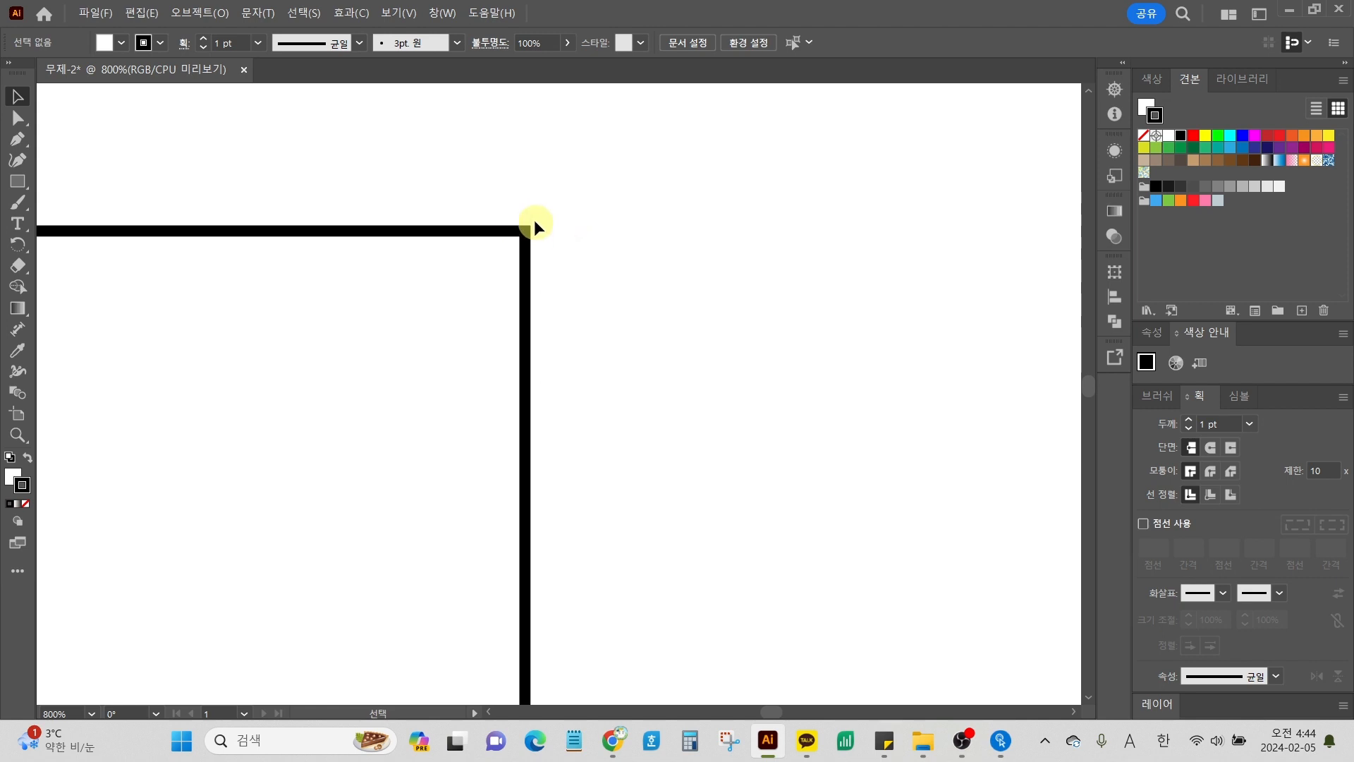
key("ctrl+shift+z")
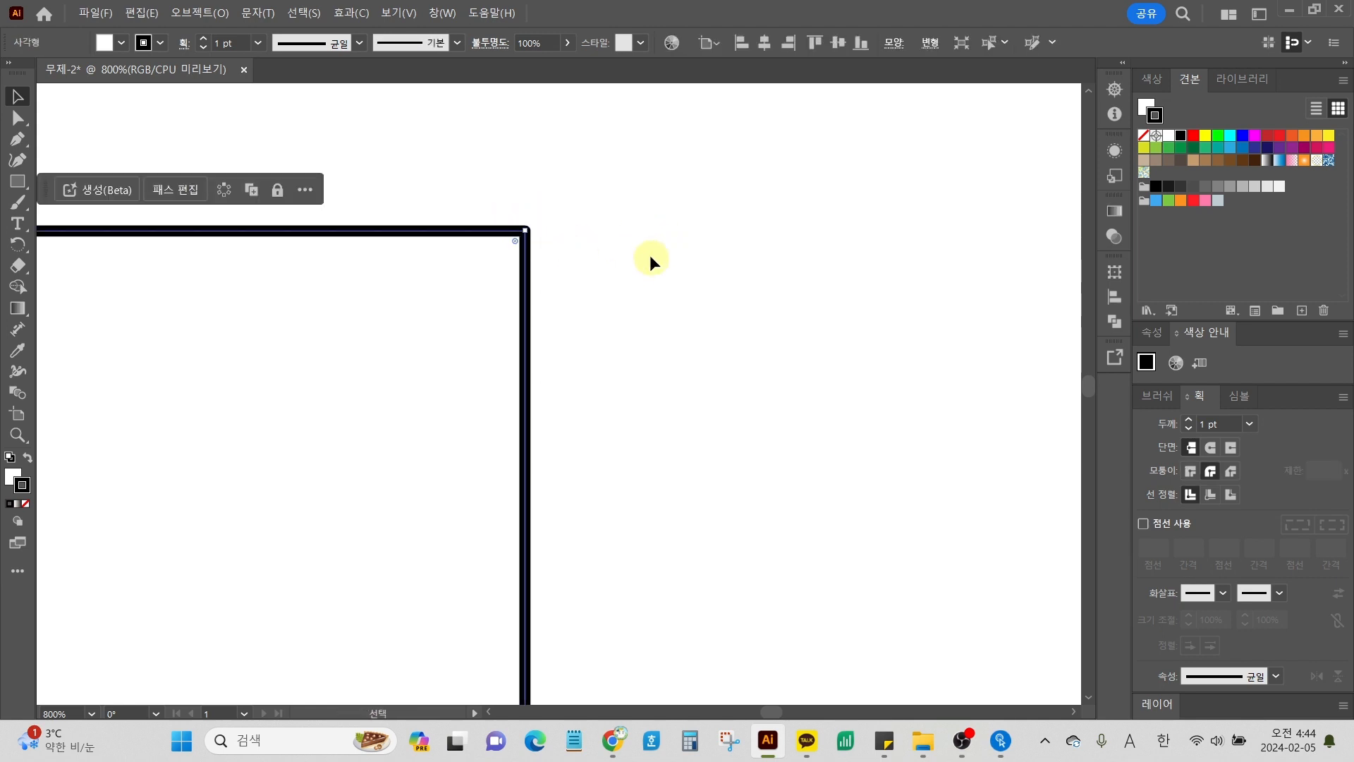
left_click(541, 259)
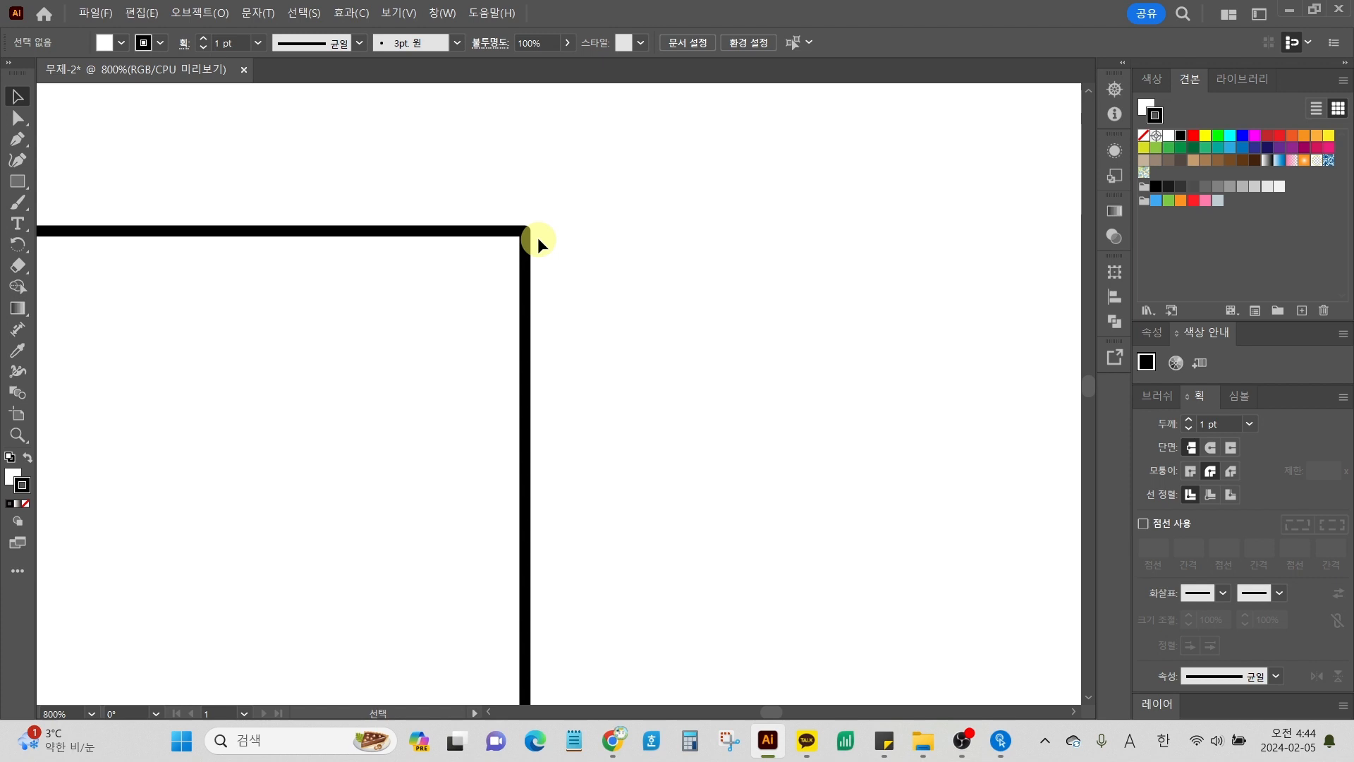
left_click_drag(498, 195, 584, 256)
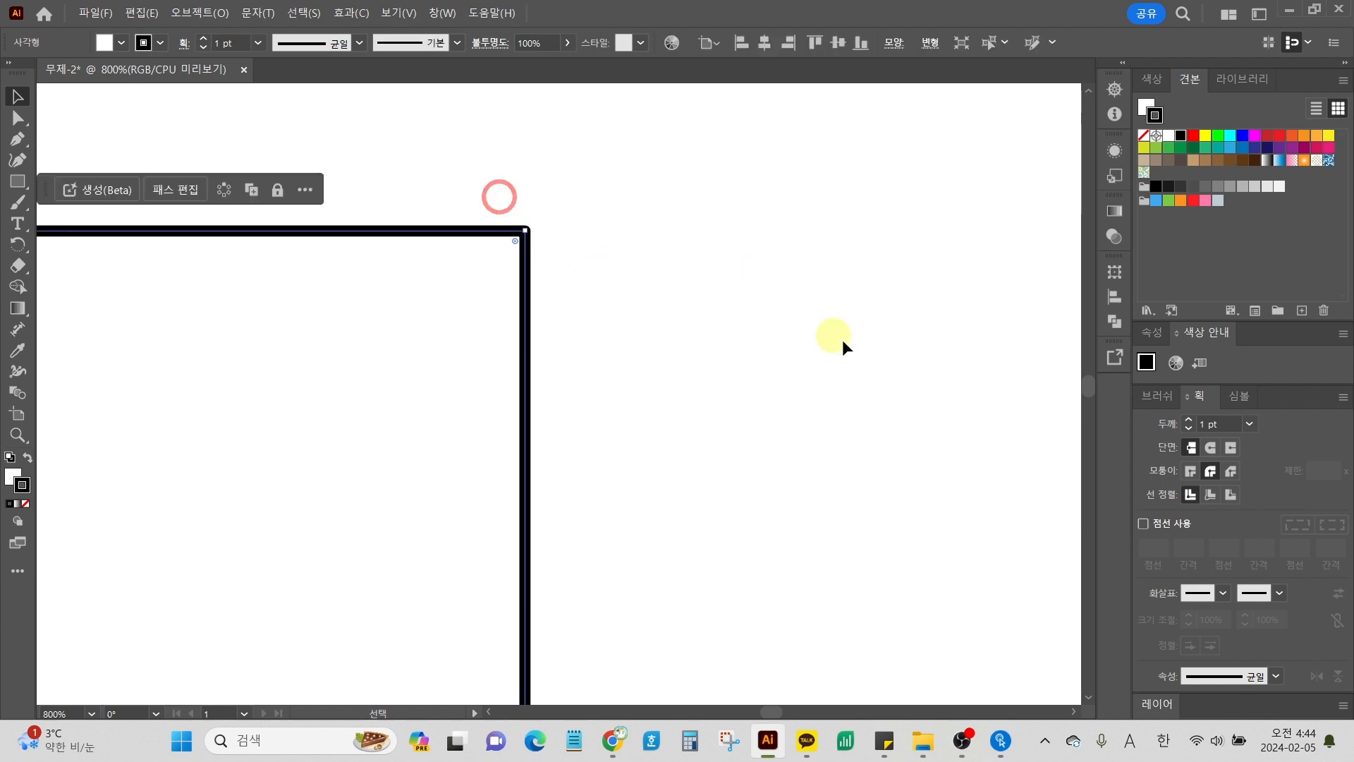
left_click(1215, 471)
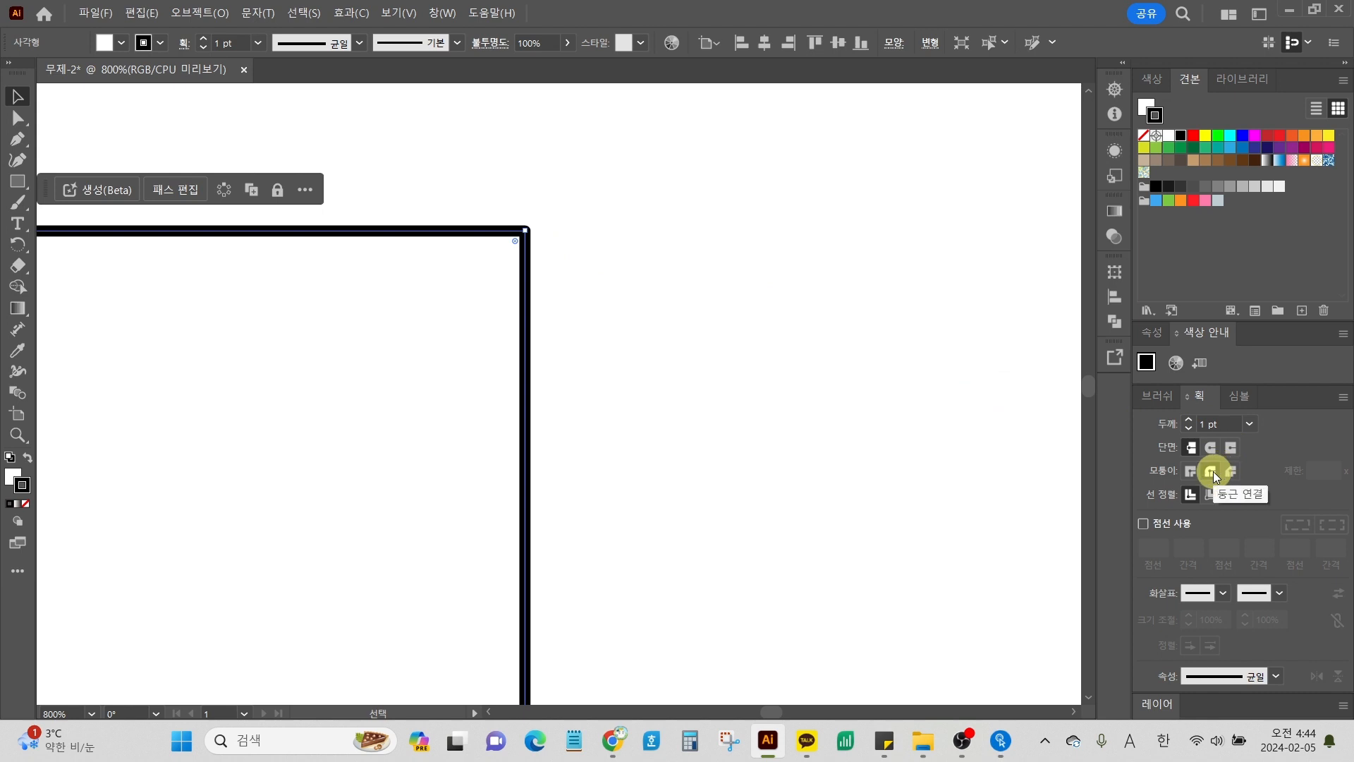
left_click(946, 453)
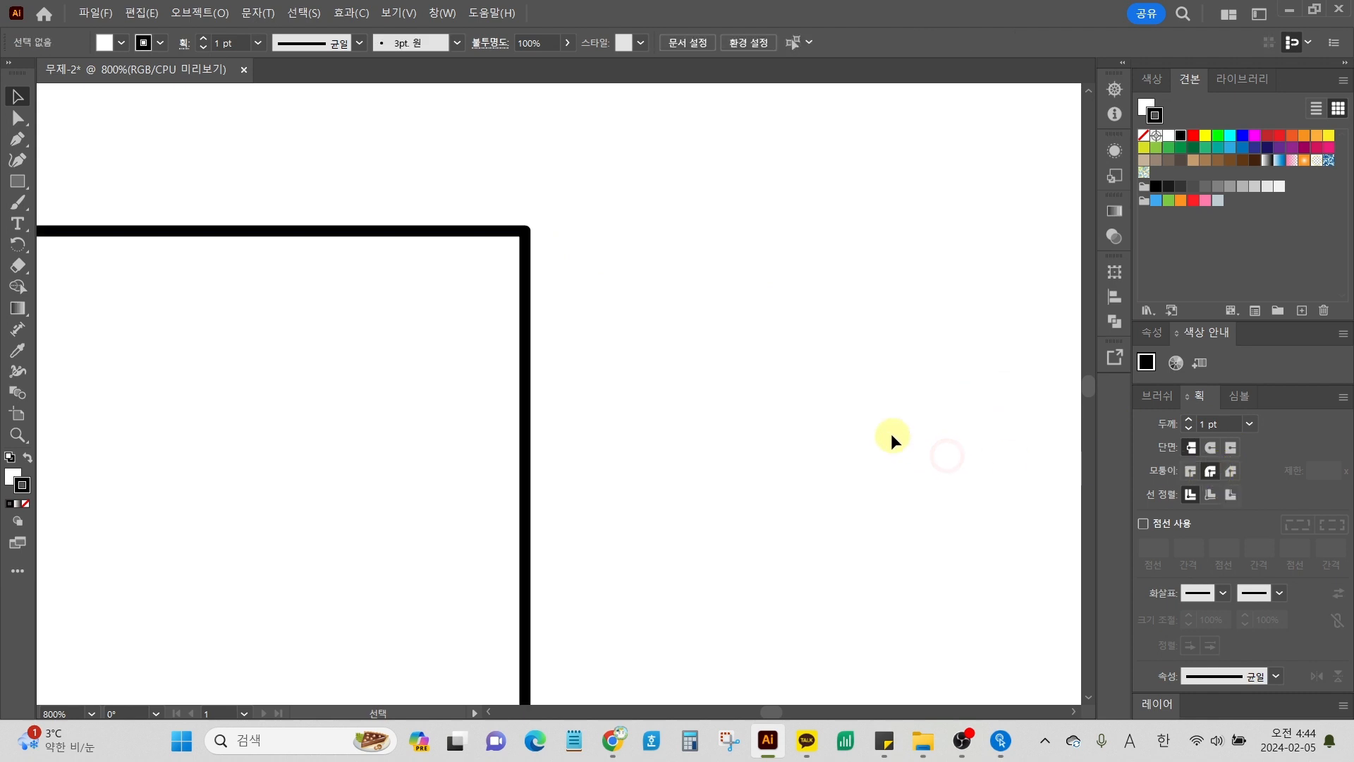
Step: Select the tall rectangle and the square and delete both, keeping only the wide rectangle
scroll(891, 433, "down", 3)
scroll(883, 425, "down", 3)
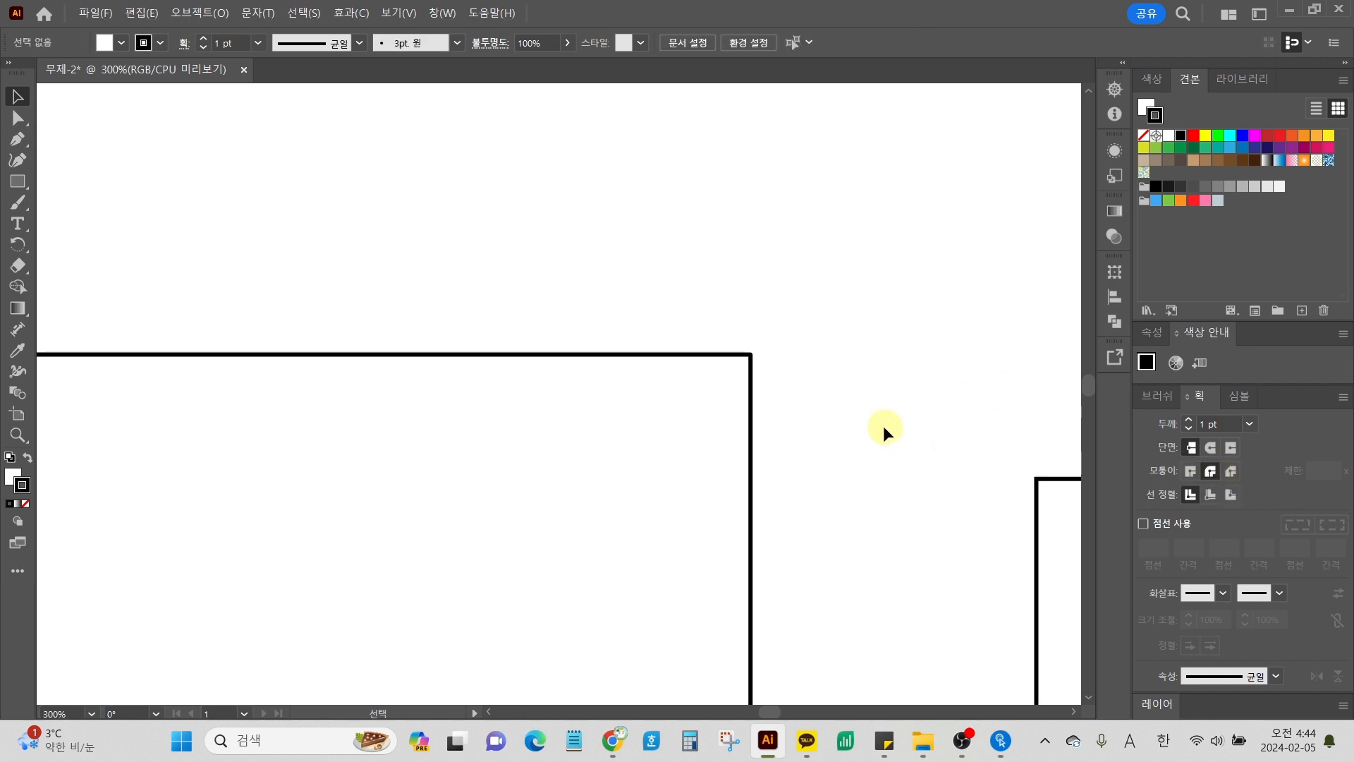
scroll(884, 420, "down", 2)
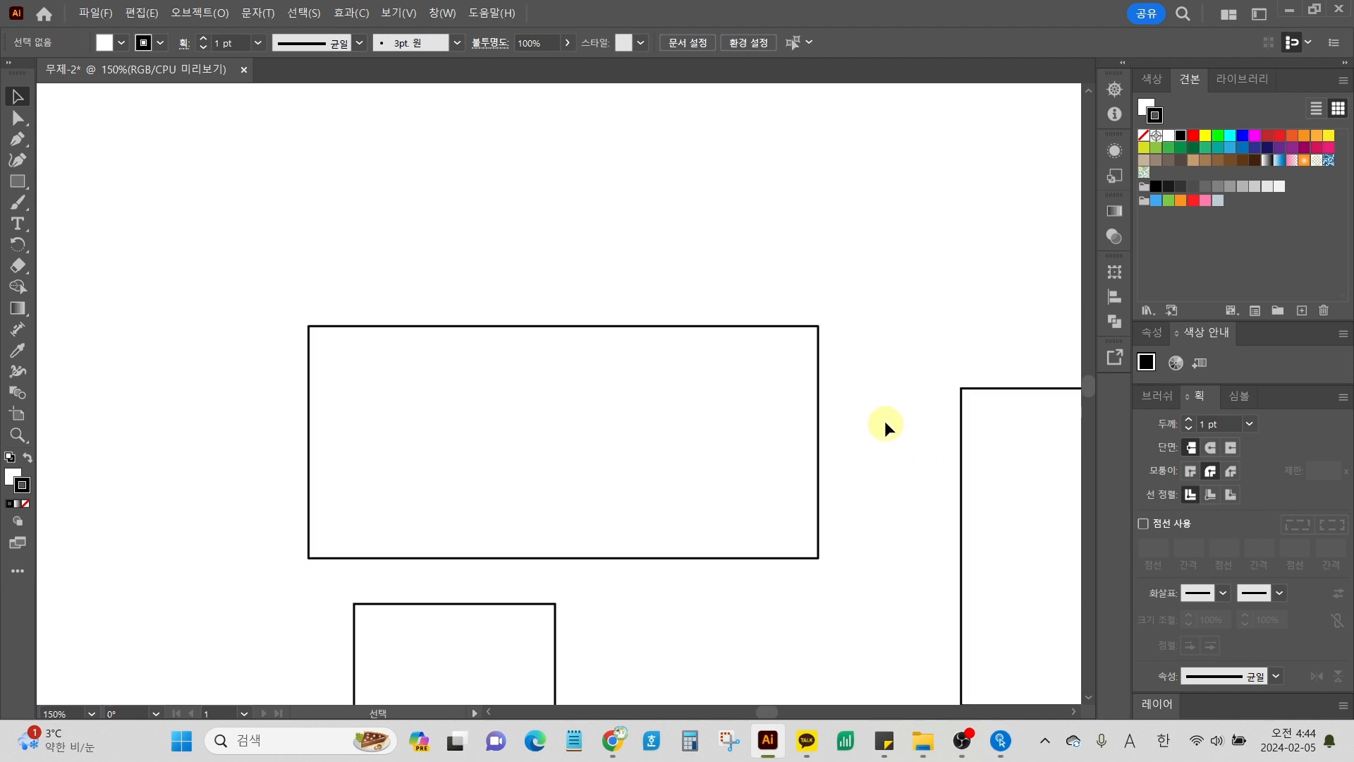
scroll(882, 418, "down", 2)
scroll(875, 420, "down", 2)
scroll(871, 428, "down", 2)
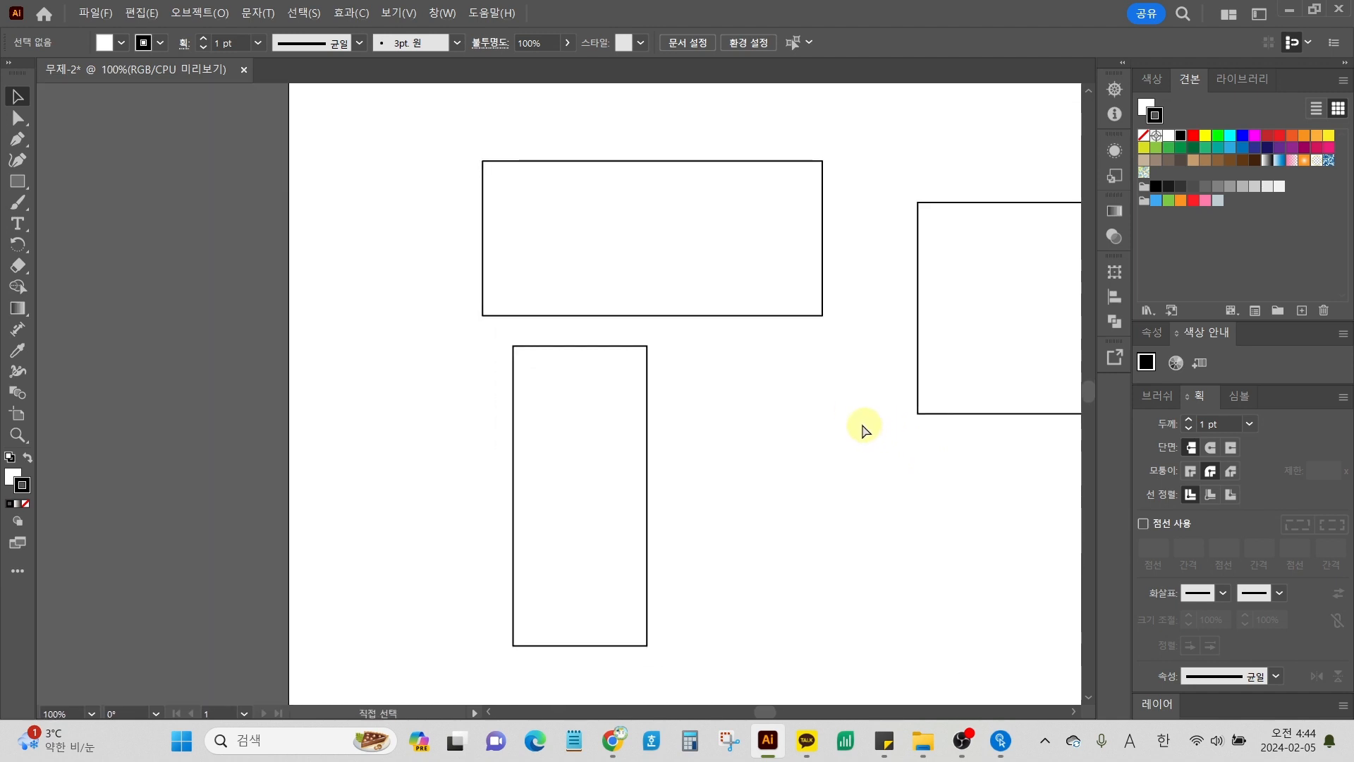
scroll(861, 427, "right", 8)
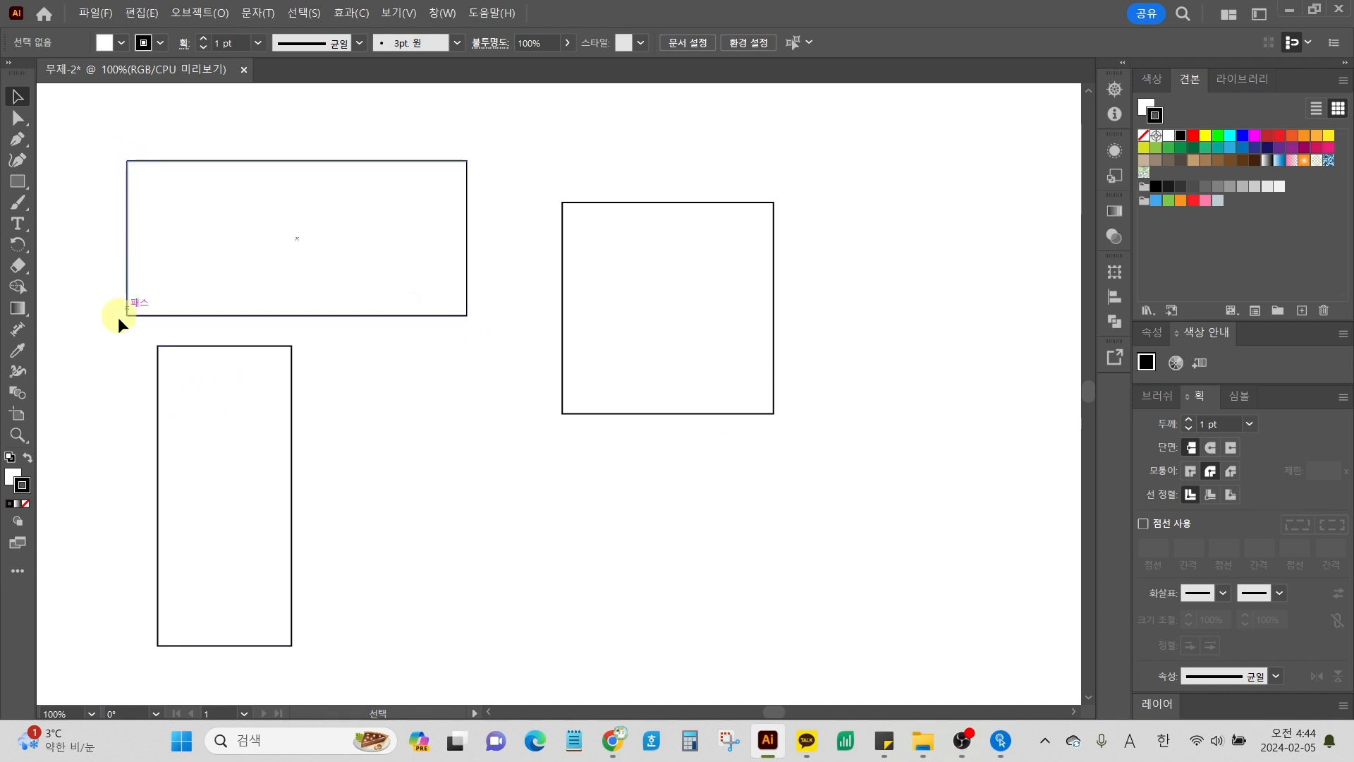
left_click_drag(129, 370, 286, 457)
left_click_drag(701, 163, 783, 302)
key("Delete")
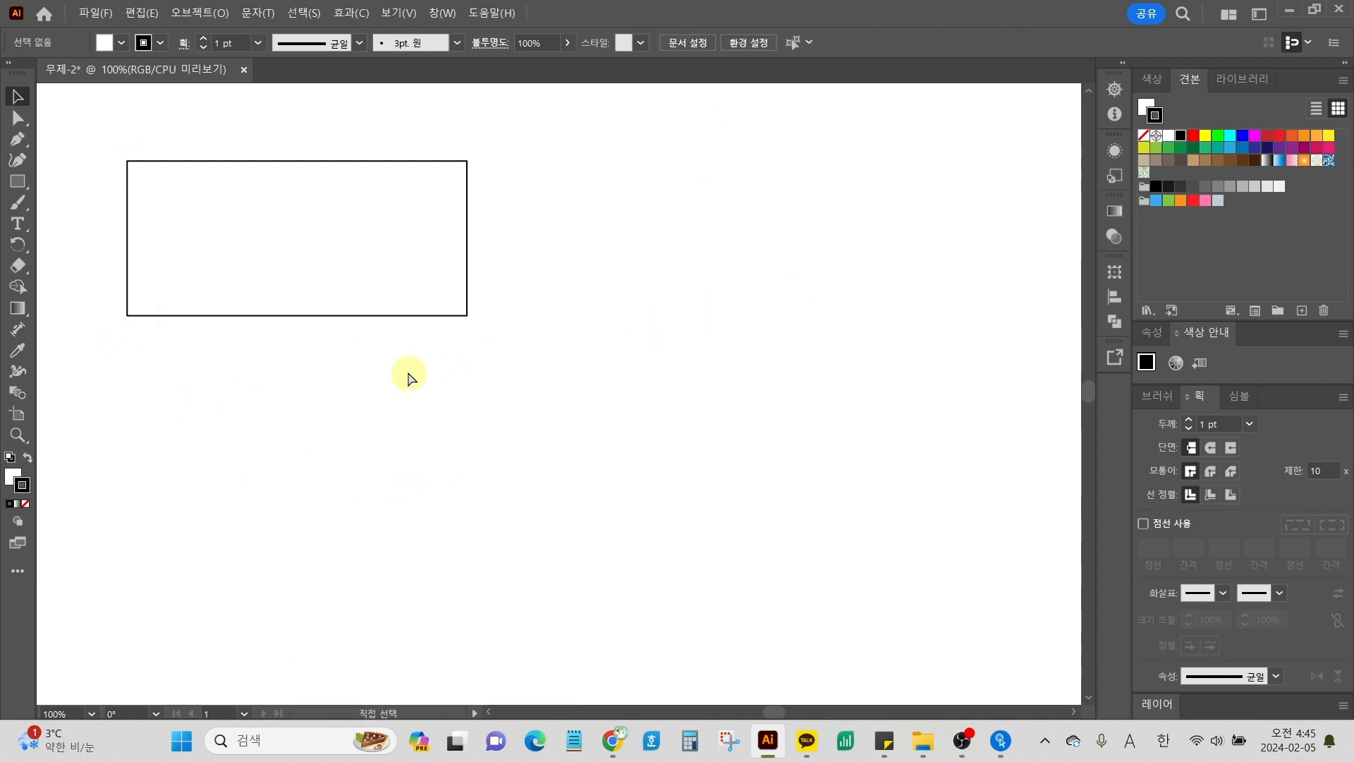
Step: Enlarge the remaining rectangle in both directions, center it in the visible canvas area, and deselect it
scroll(409, 372, "left", 1)
left_click_drag(347, 273, 505, 372)
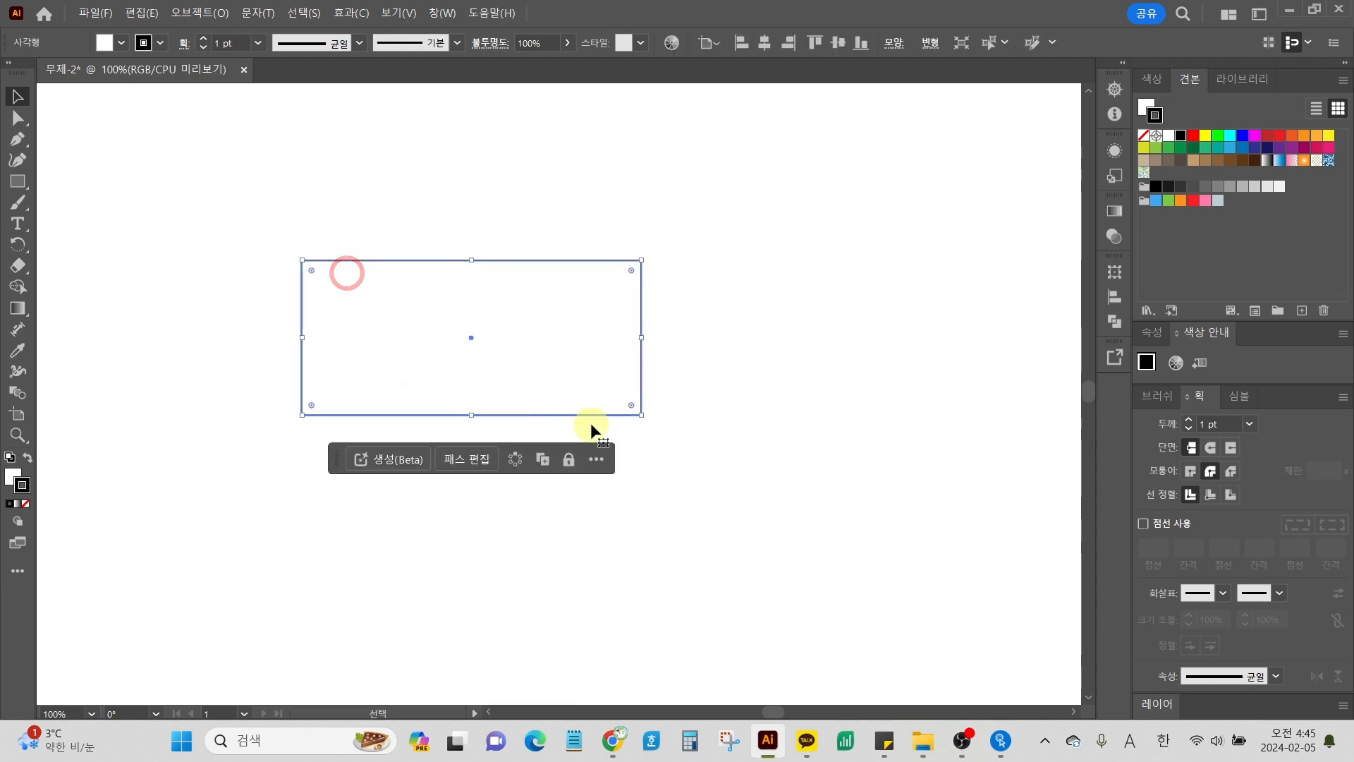
left_click_drag(641, 415, 855, 568)
left_click_drag(581, 513, 580, 591)
left_click_drag(557, 257, 519, 203)
left_click(208, 293)
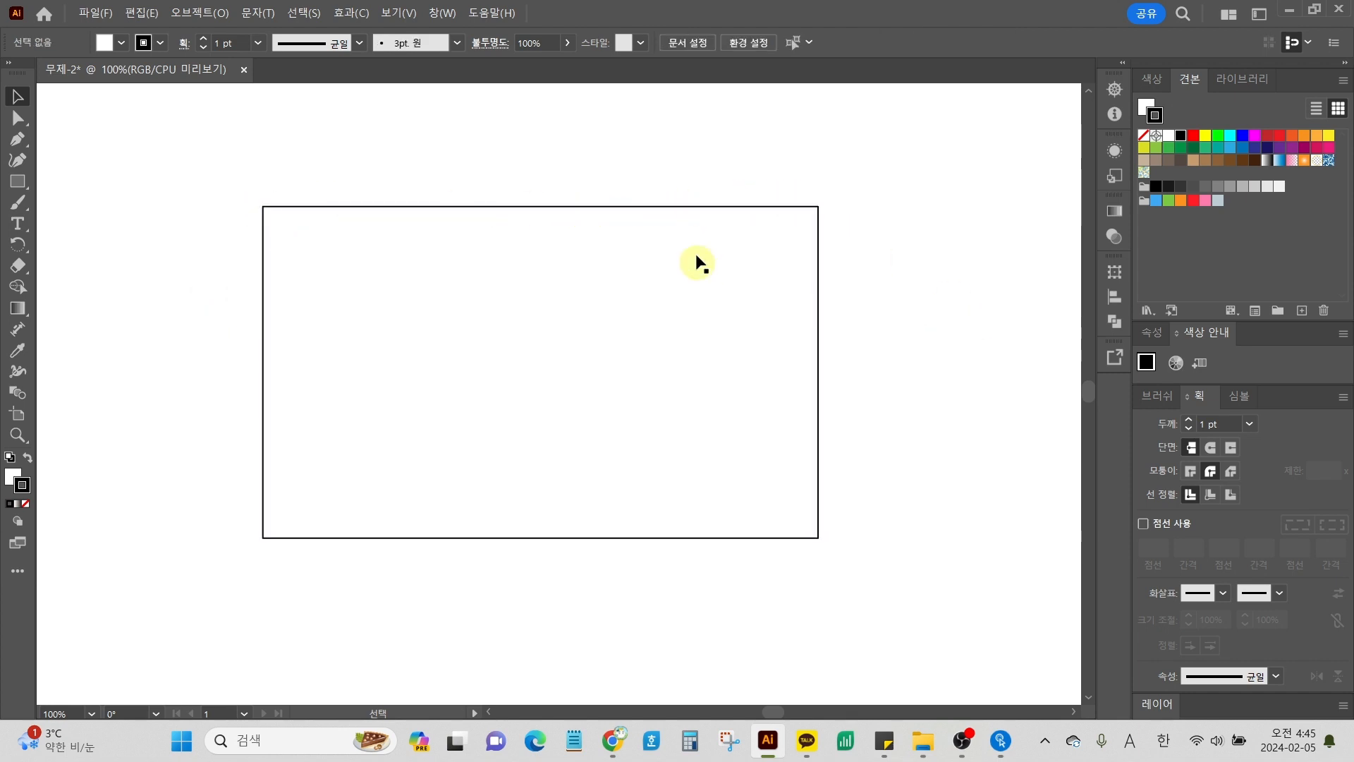
Step: Select the rectangle and moderately round all four of its corners with a live corner widget
left_click_drag(717, 176, 855, 307)
left_click(960, 328)
left_click_drag(219, 175, 299, 243)
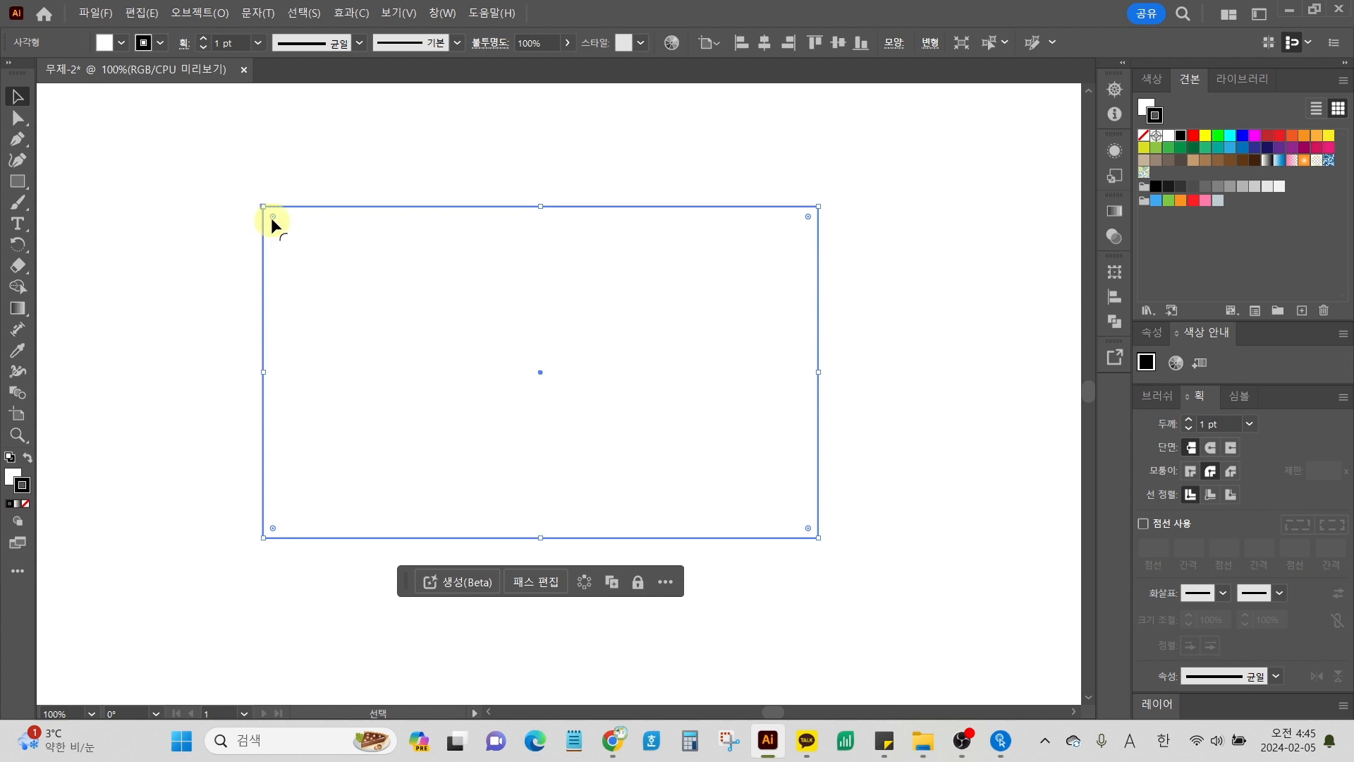
left_click_drag(271, 217, 329, 301)
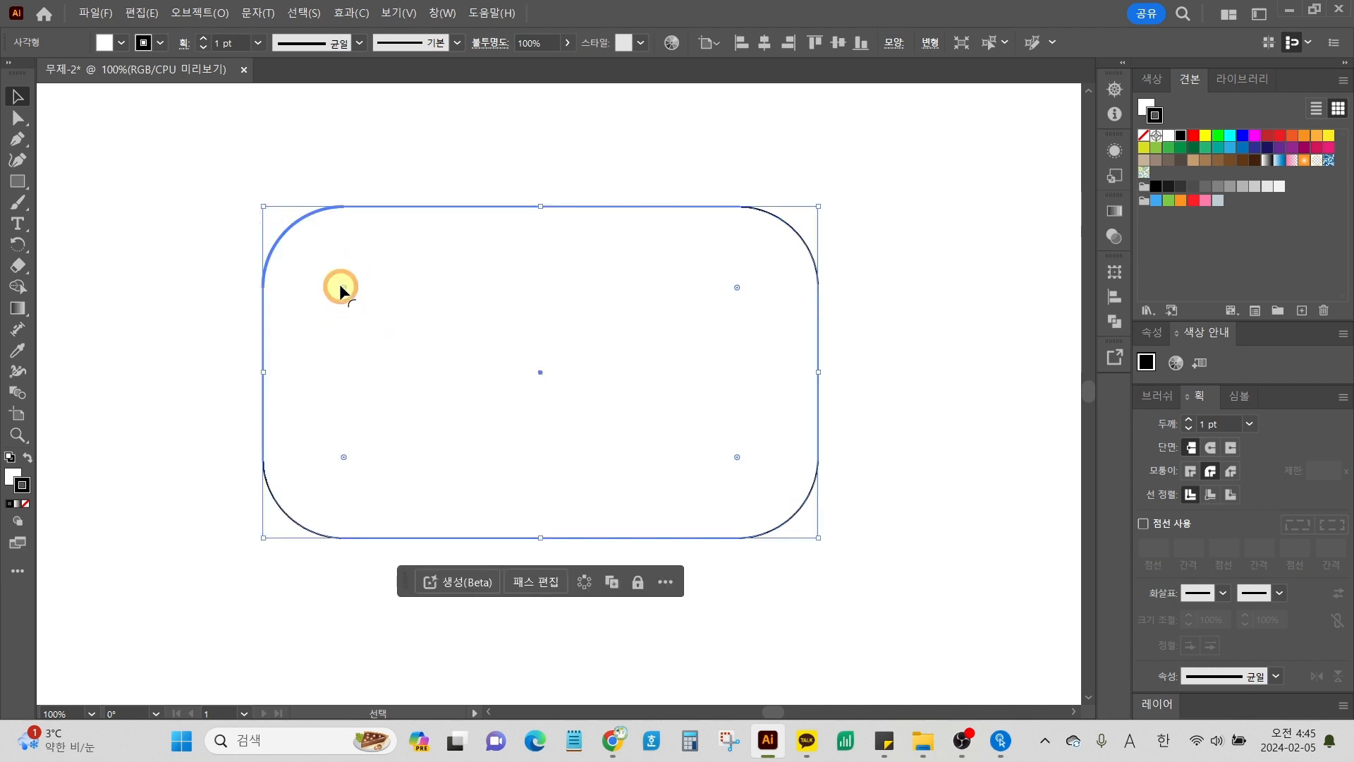
Step: Increase the radius of all four rectangle corners to the 120 px maximum, and deselect the shape
left_click_drag(340, 284, 401, 354)
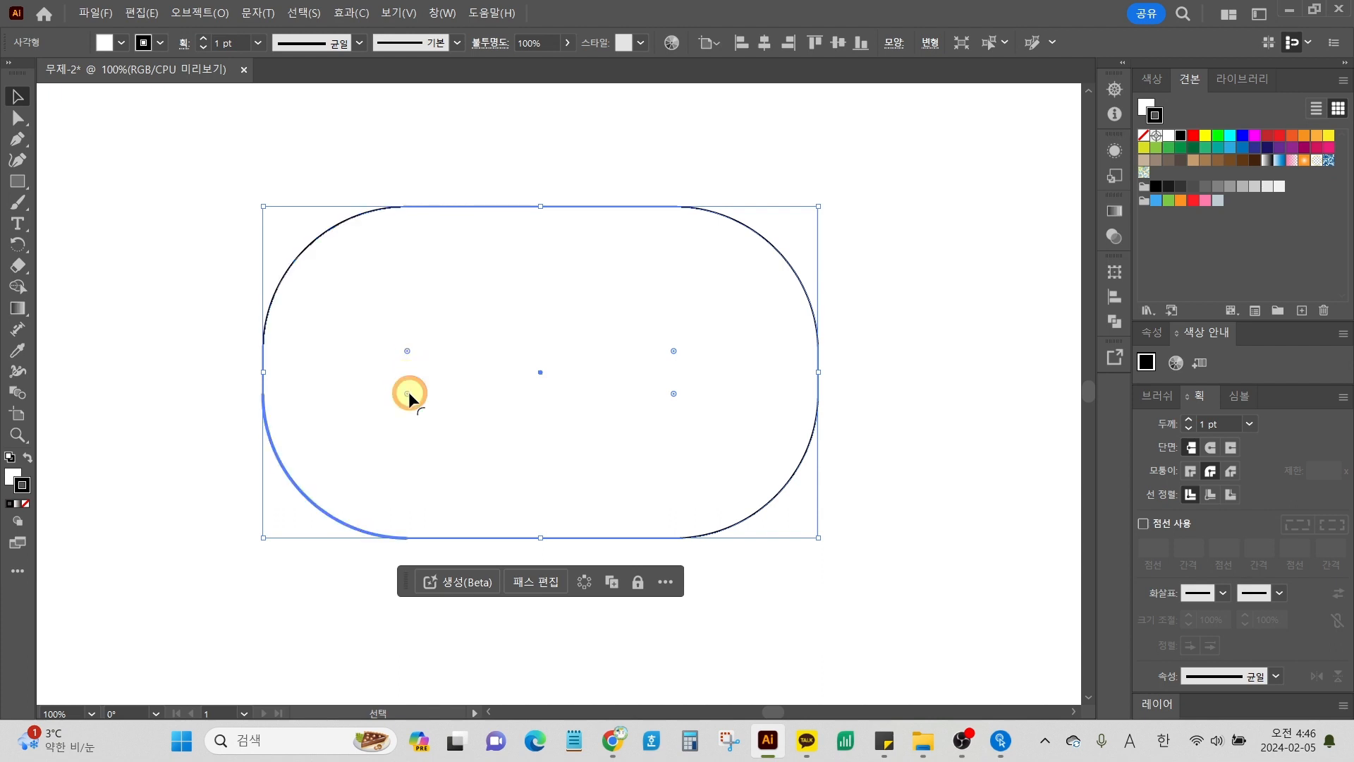
left_click_drag(408, 392, 441, 360)
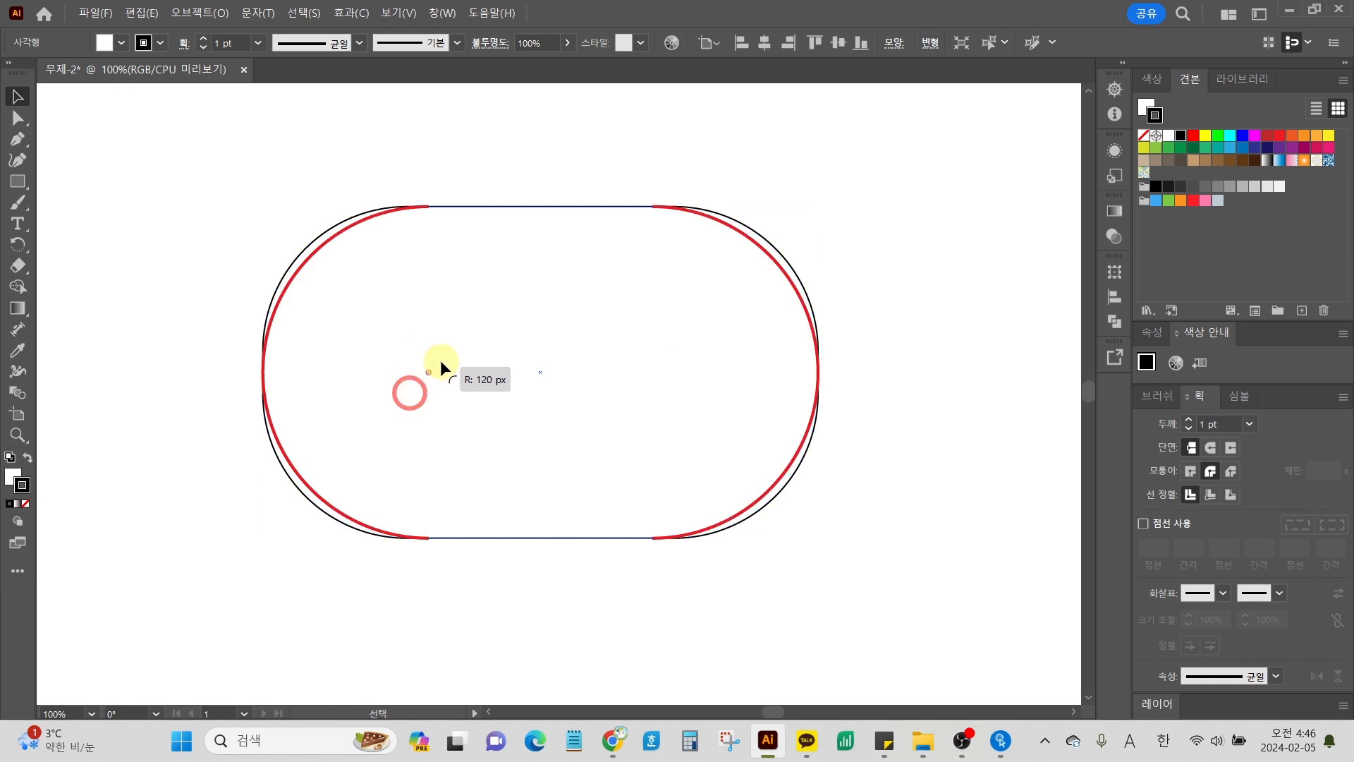
left_click_drag(440, 360, 440, 360)
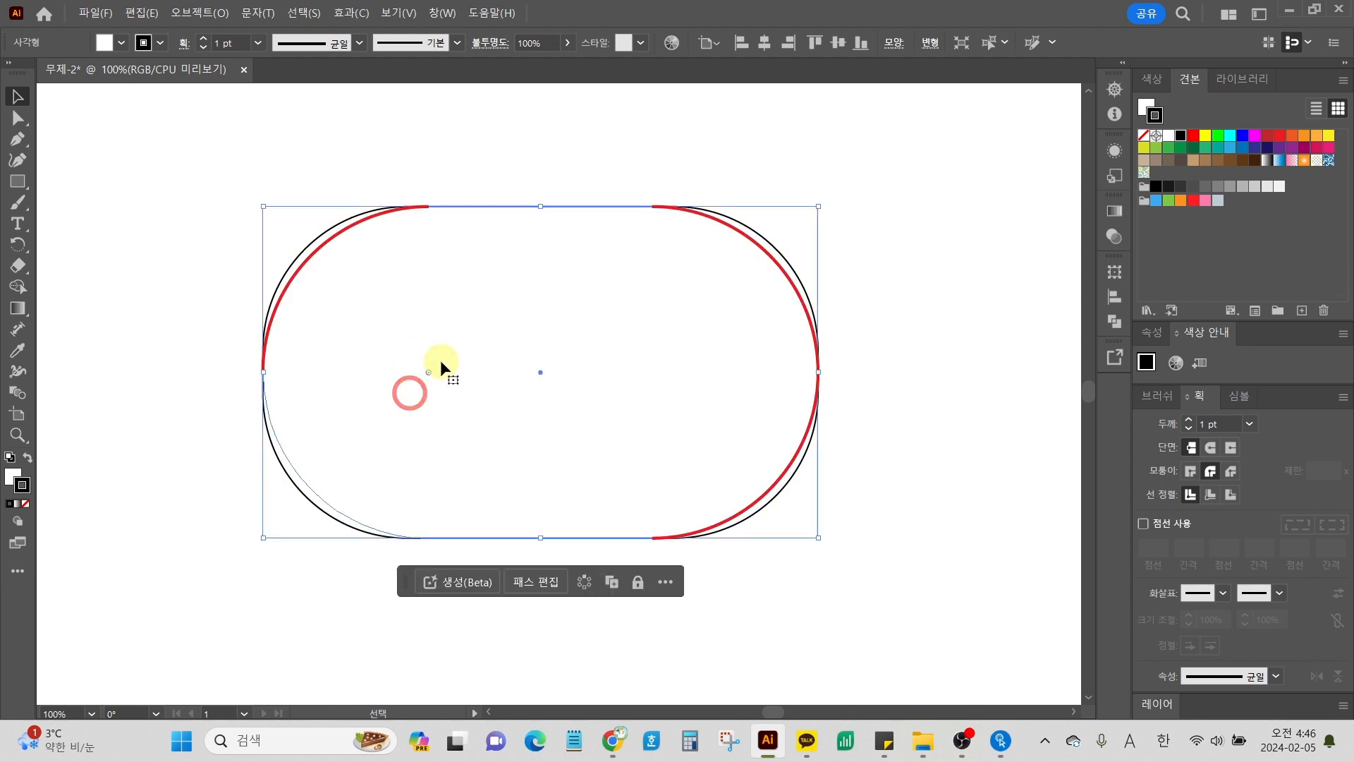
left_click(165, 408)
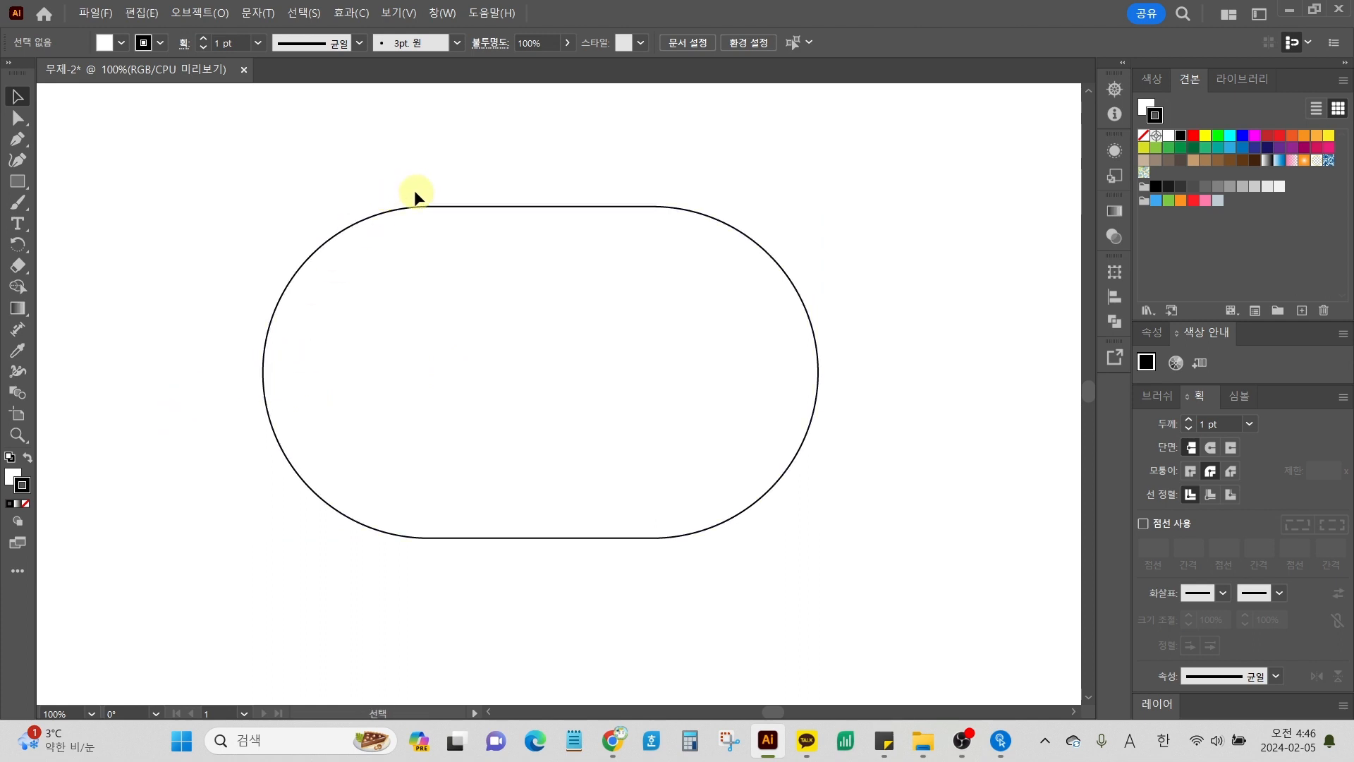
Step: Select the rounded rectangle and reduce the radius of all four corners with a live corner widget
left_click(361, 220)
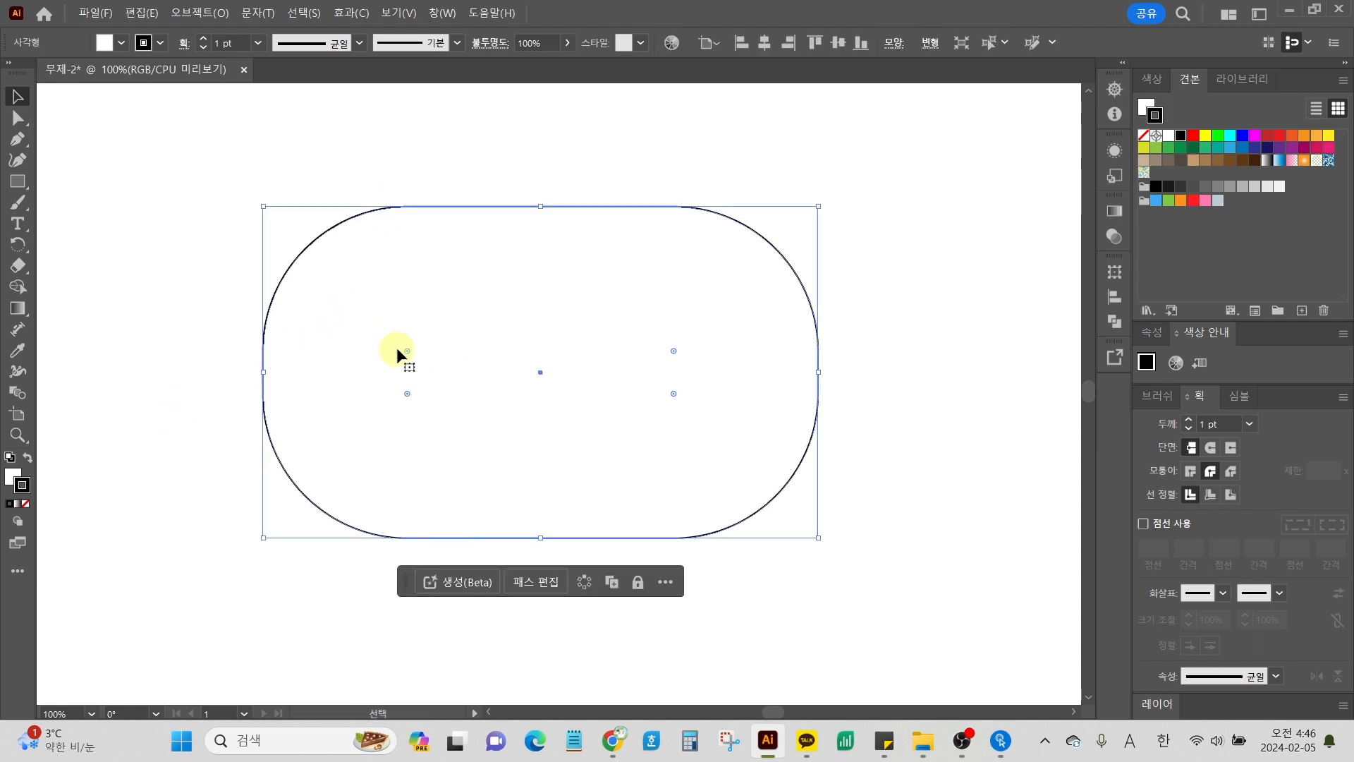
left_click_drag(405, 351, 341, 302)
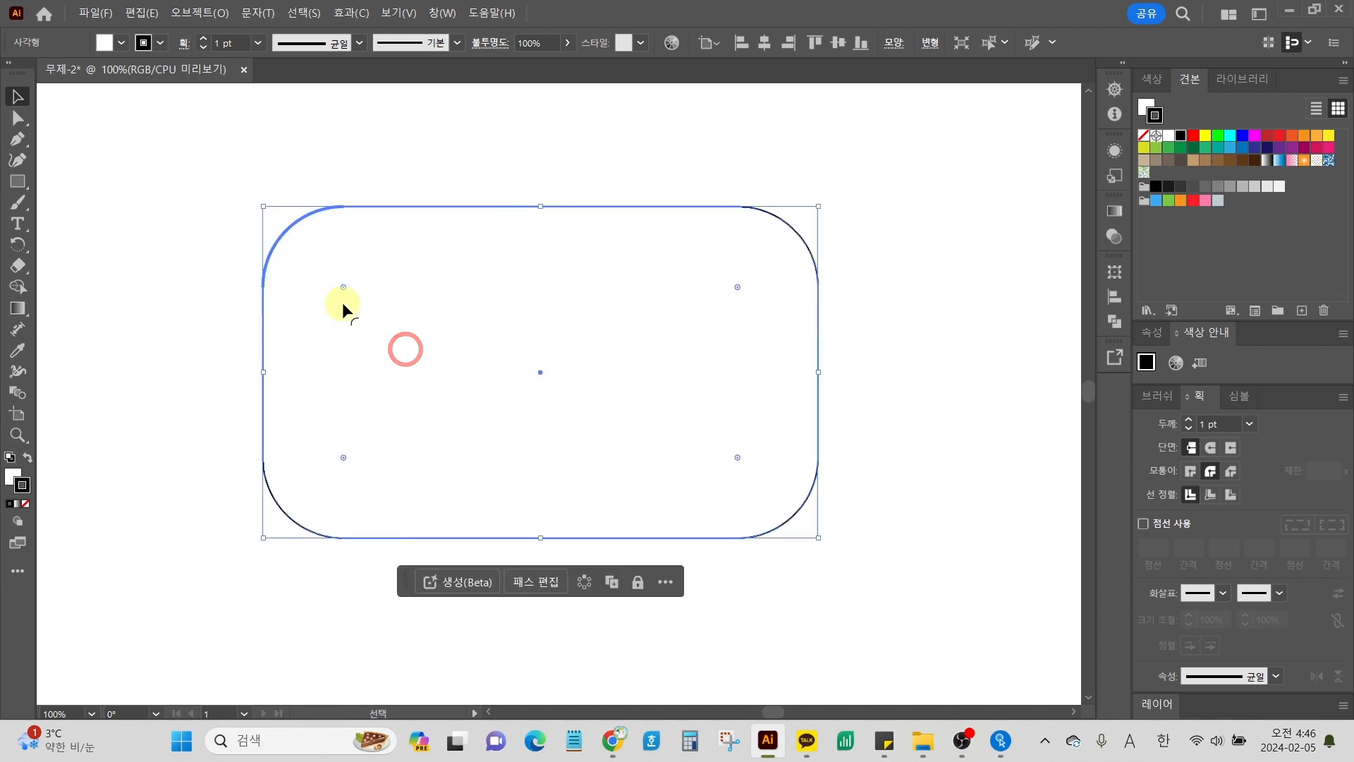
Step: Deselect the shape and delete the rounded rectangle from the artboard
left_click(227, 348)
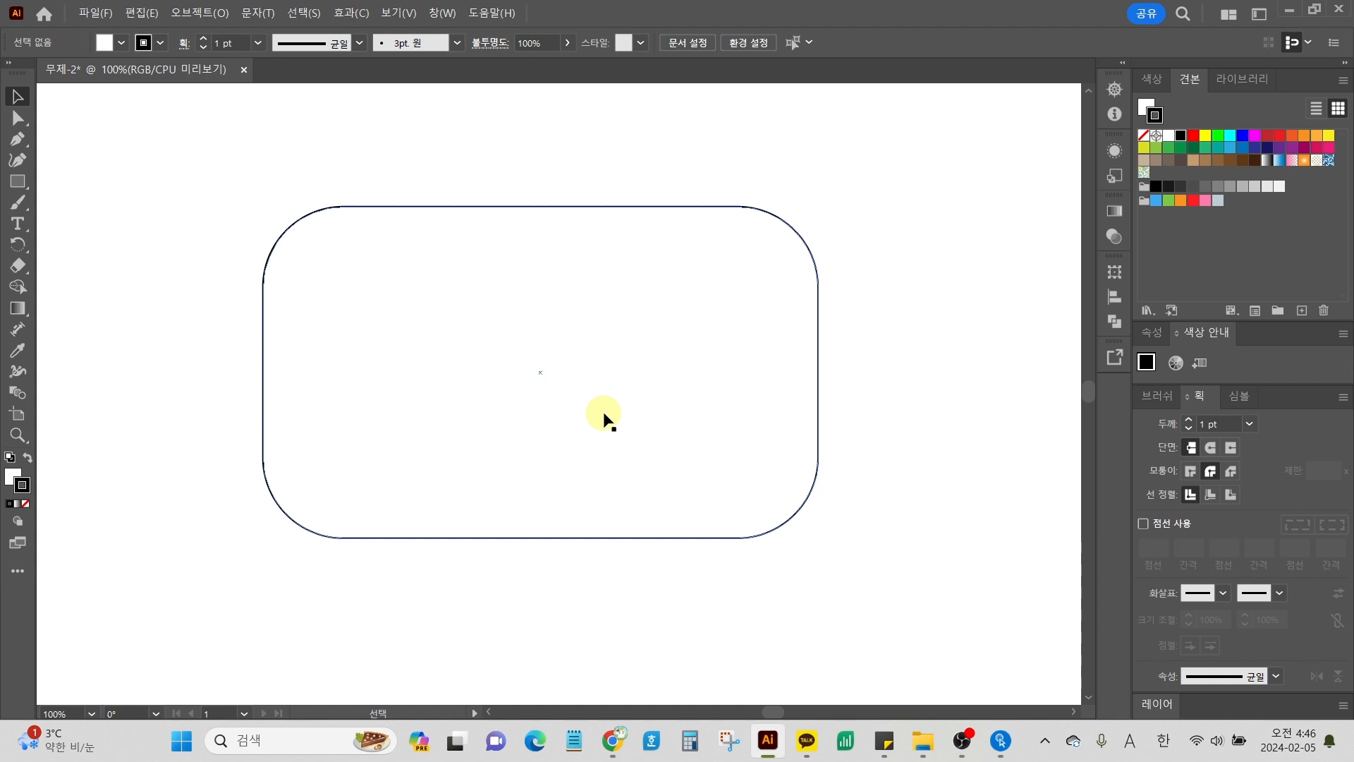
left_click(28, 180)
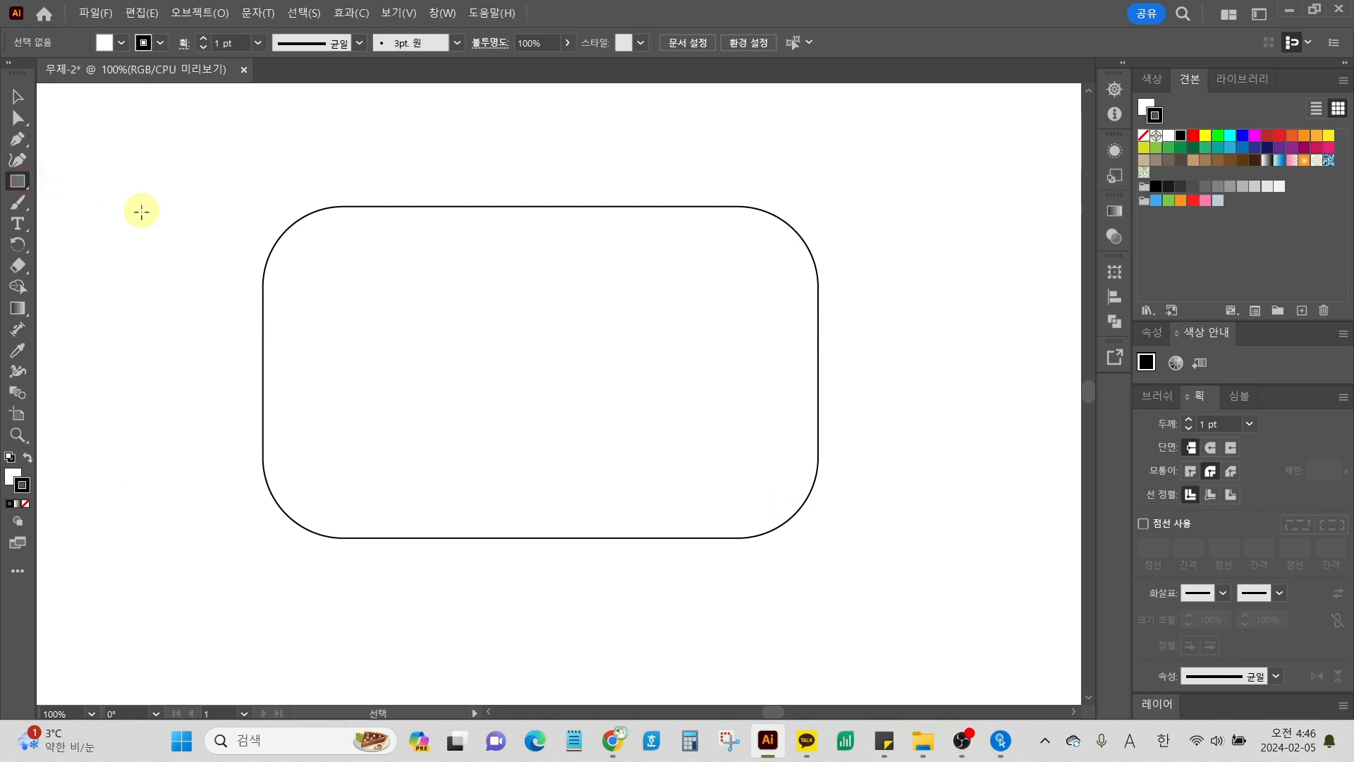
key("Delete")
Step: Draw a circle about 308 px in diameter with the Ellipse tool and a horizontal ellipse about 271 by 144 px beside it
left_click(19, 182)
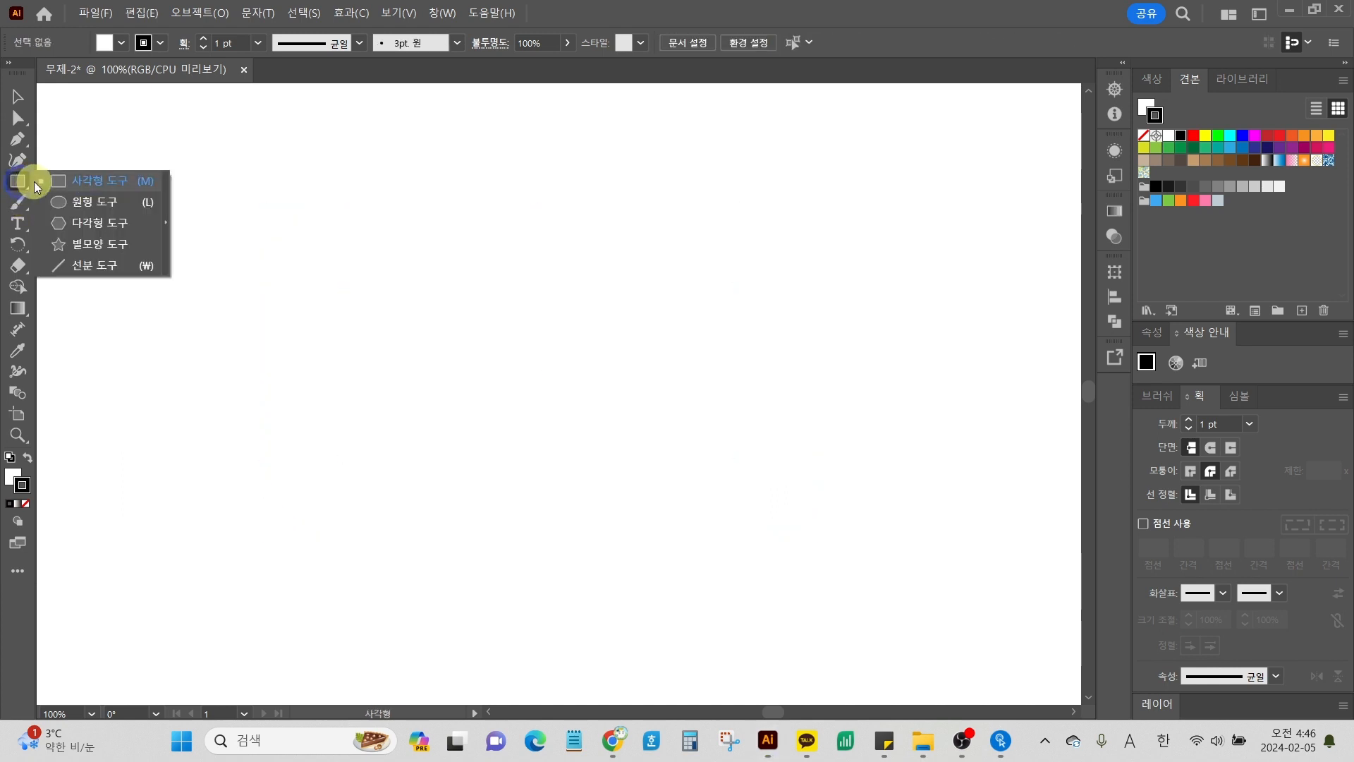
left_click(61, 203)
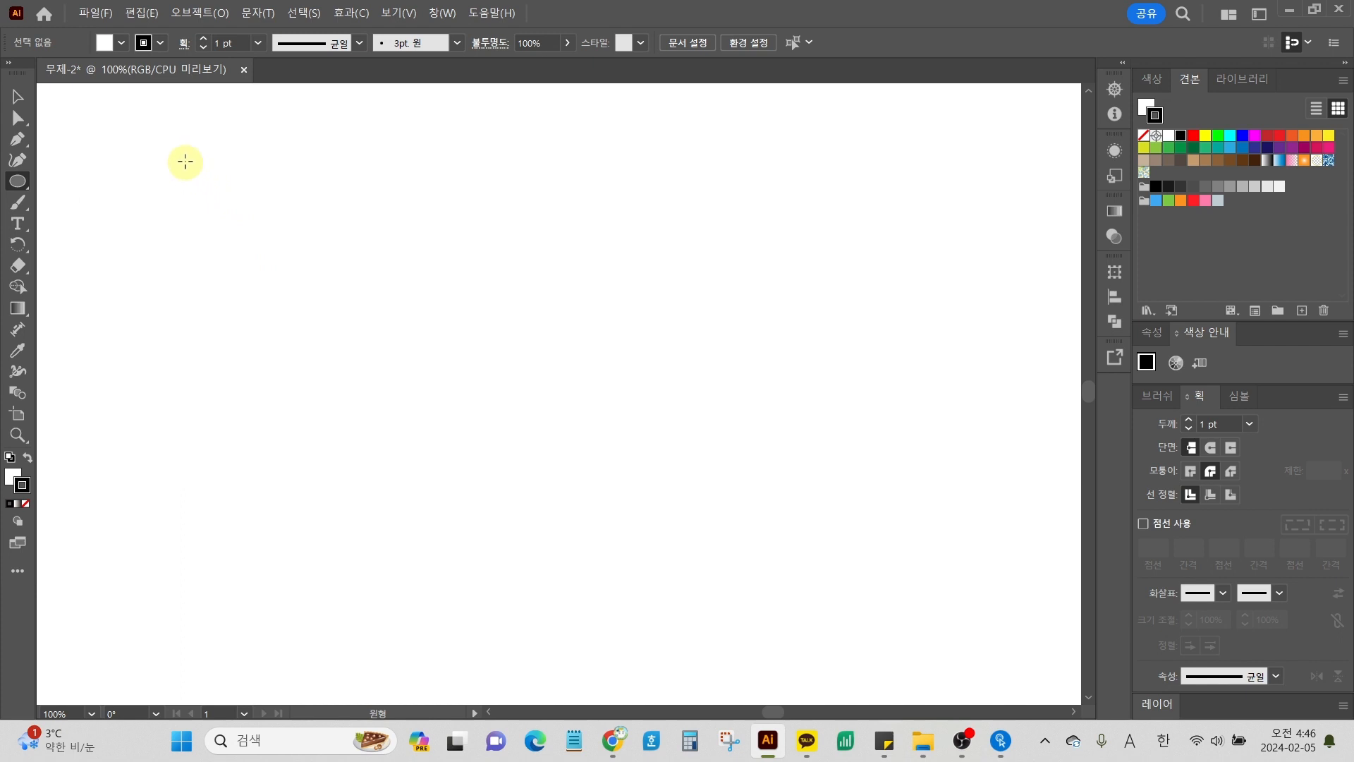
left_click_drag(185, 162, 478, 266)
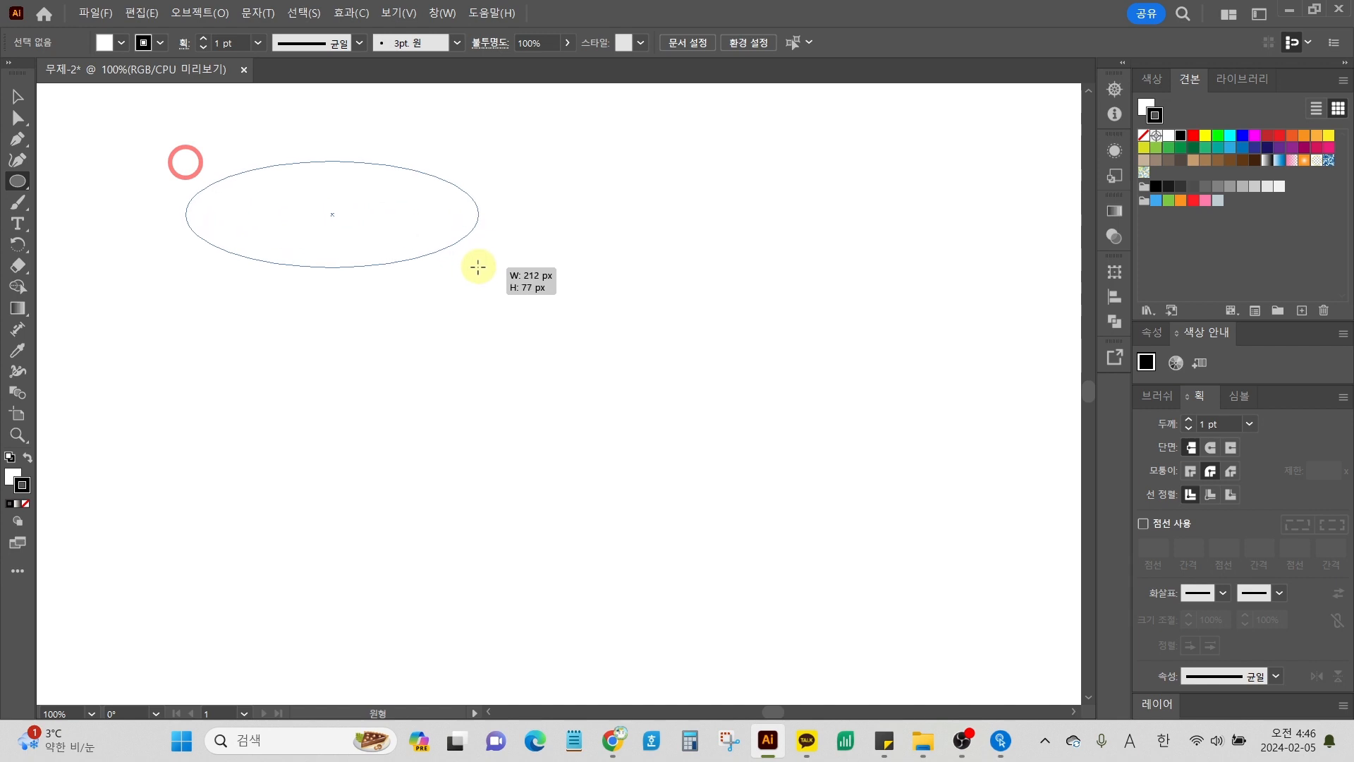
left_click_drag(478, 267, 610, 403)
scroll(445, 324, "right", 1)
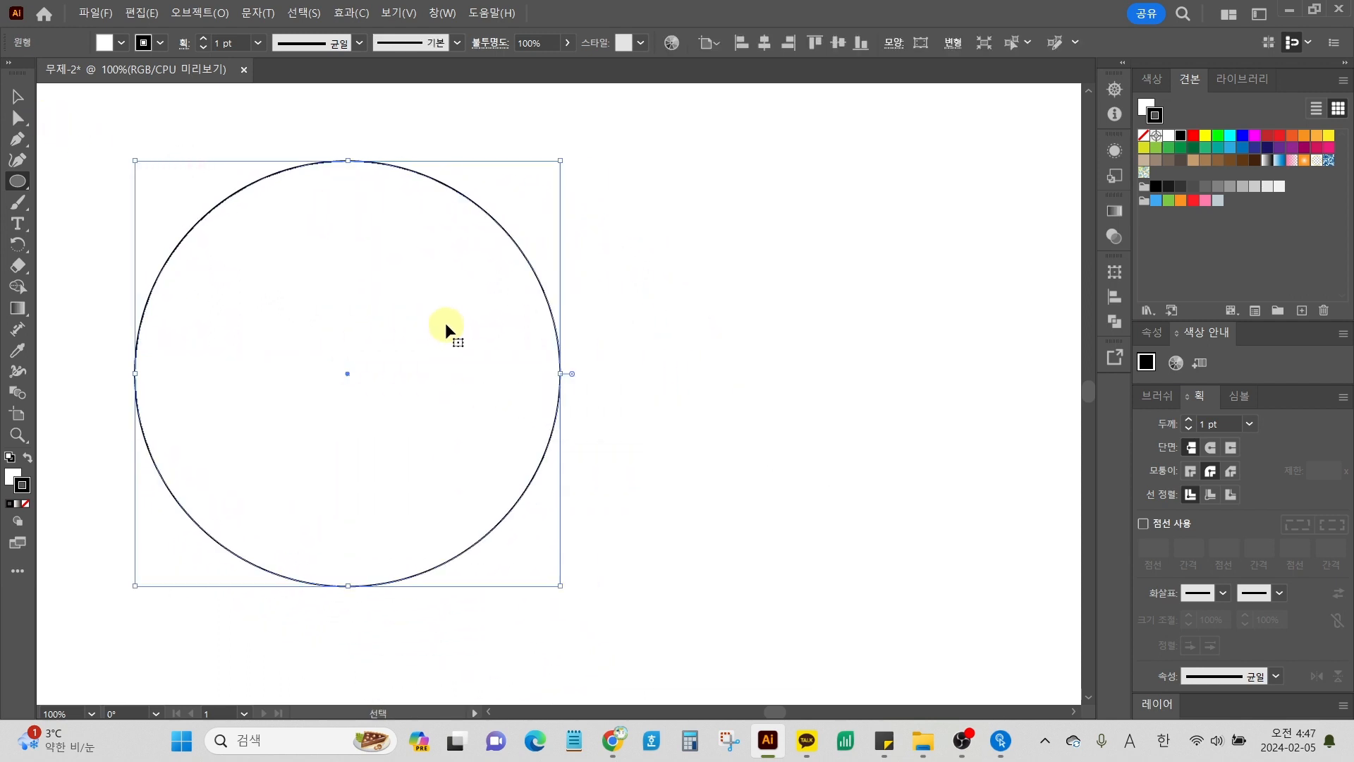
scroll(451, 323, "right", 1)
left_click_drag(564, 214, 939, 412)
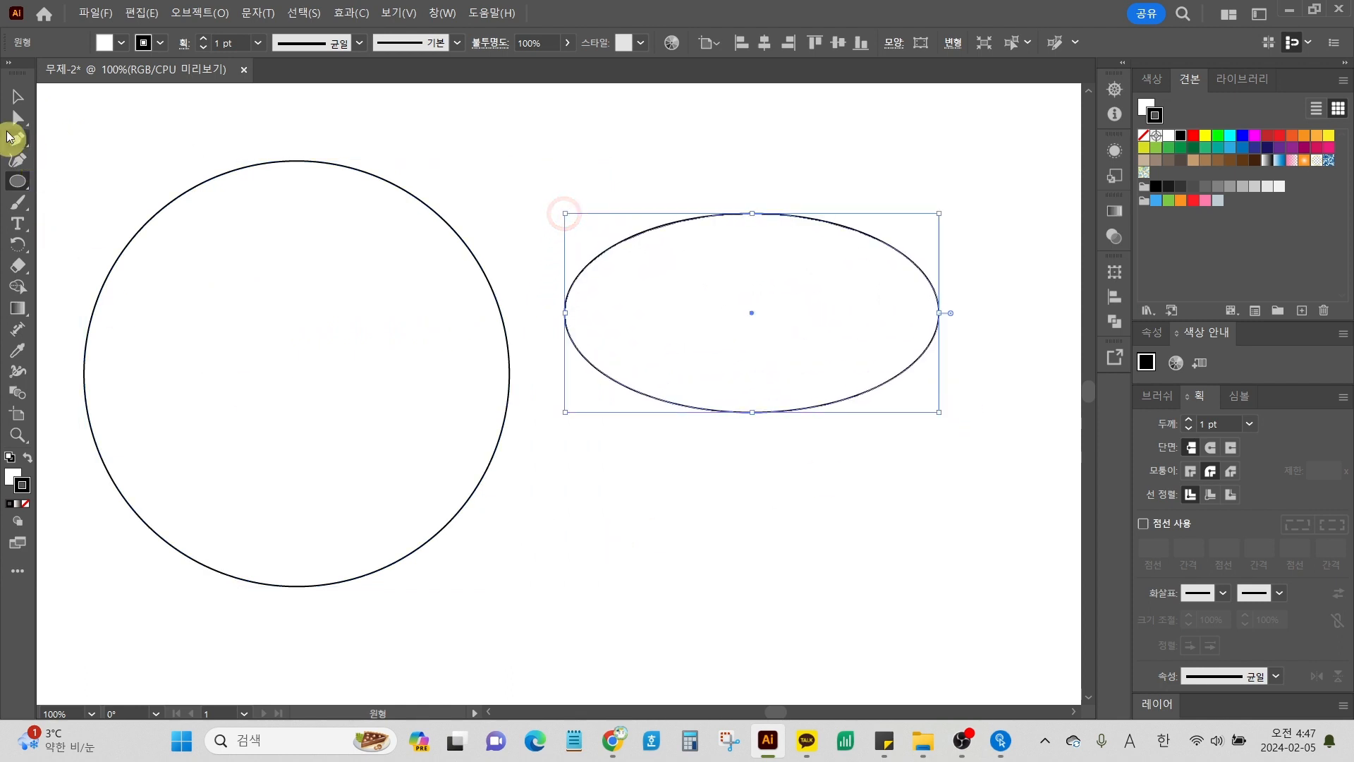
Step: Select and deselect the circle with the Selection tool, and slightly increase the ellipse's height at its lower edge
left_click(17, 97)
scroll(166, 232, "left", 1)
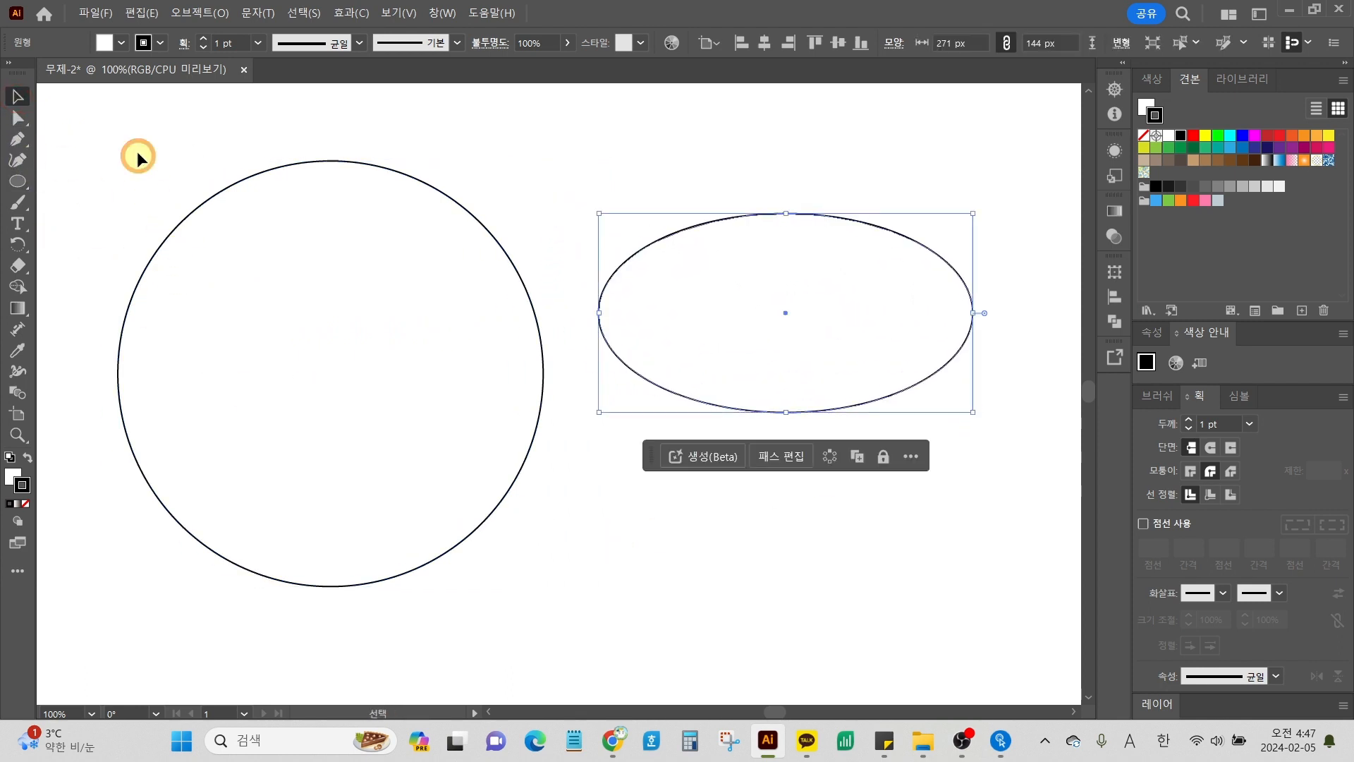
left_click_drag(139, 157, 557, 577)
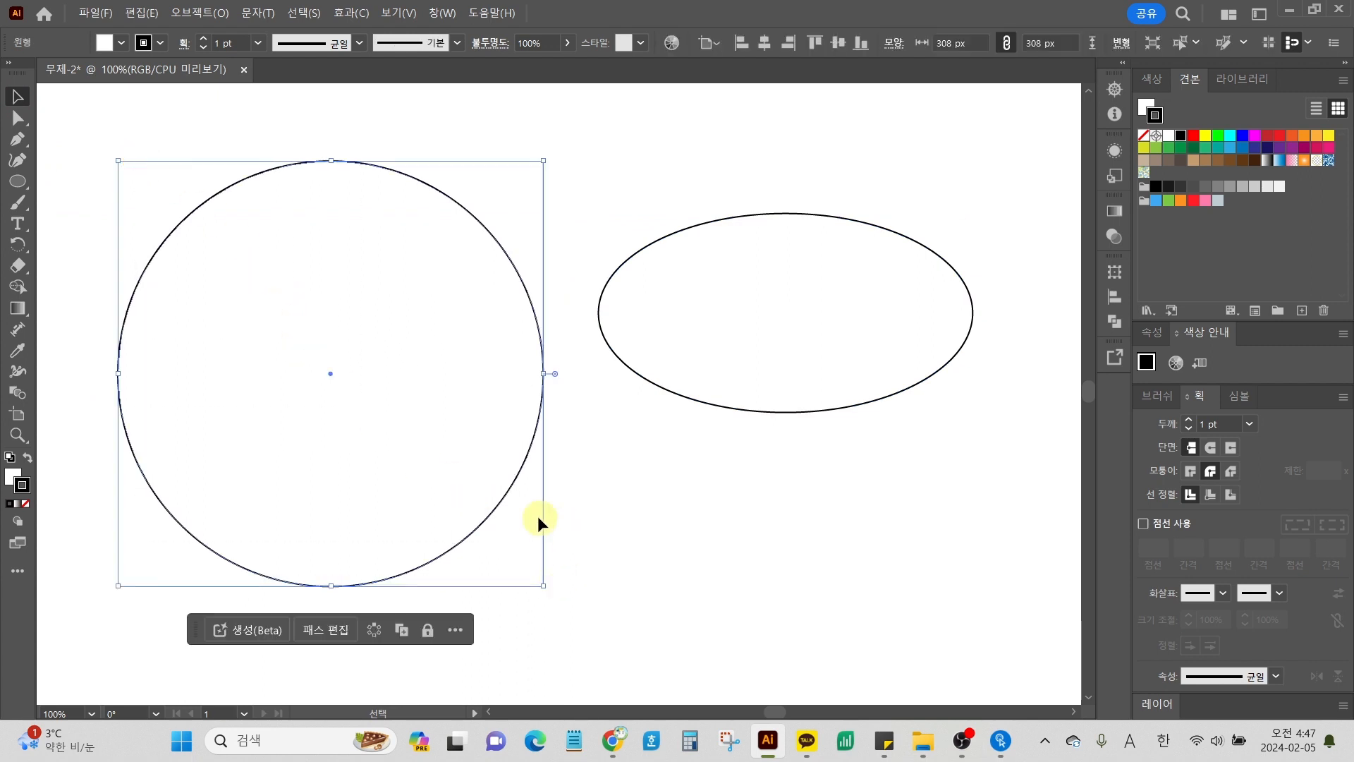
scroll(538, 504, "left", 1)
left_click(638, 463)
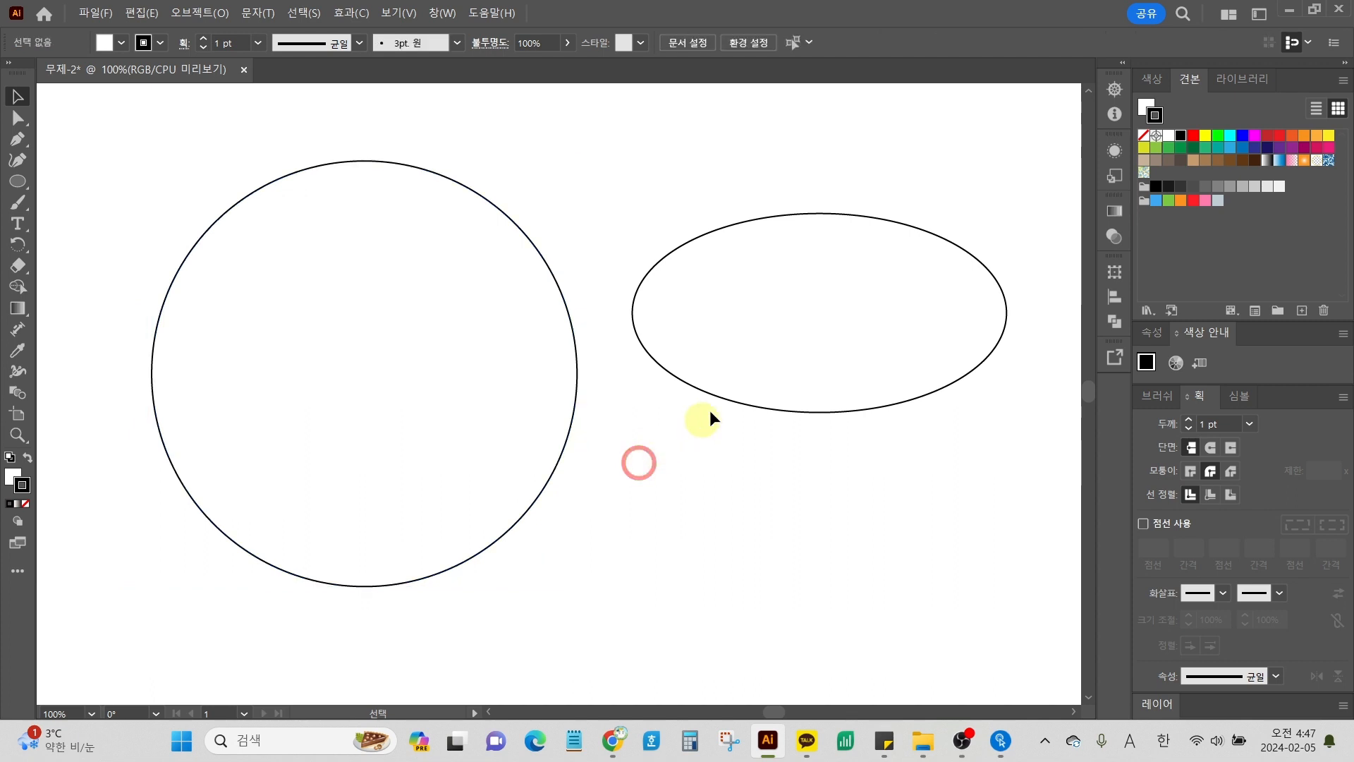
left_click_drag(727, 464, 819, 418)
Step: Move the circle over the ellipse and back beside it, try narrowing its width, and deselect it
left_click_drag(485, 423, 570, 498)
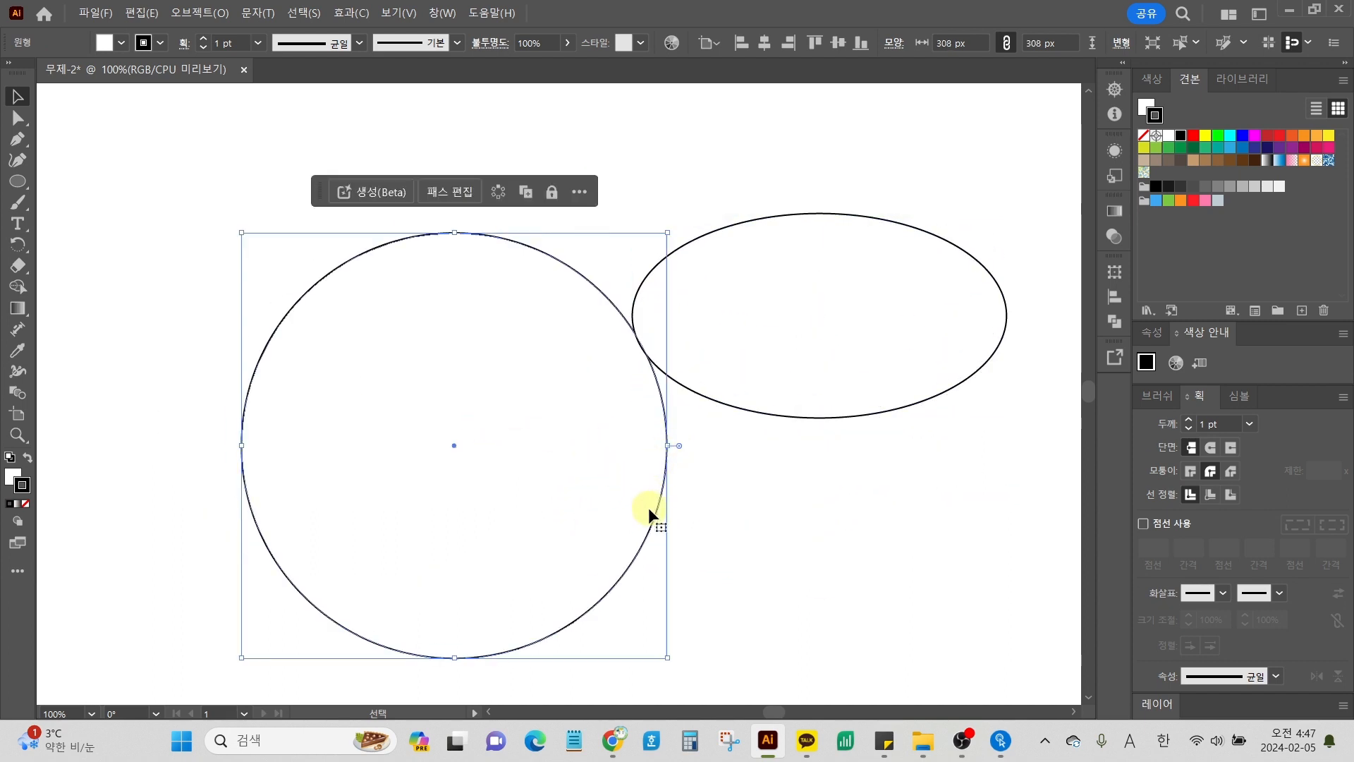
left_click_drag(650, 514, 549, 451)
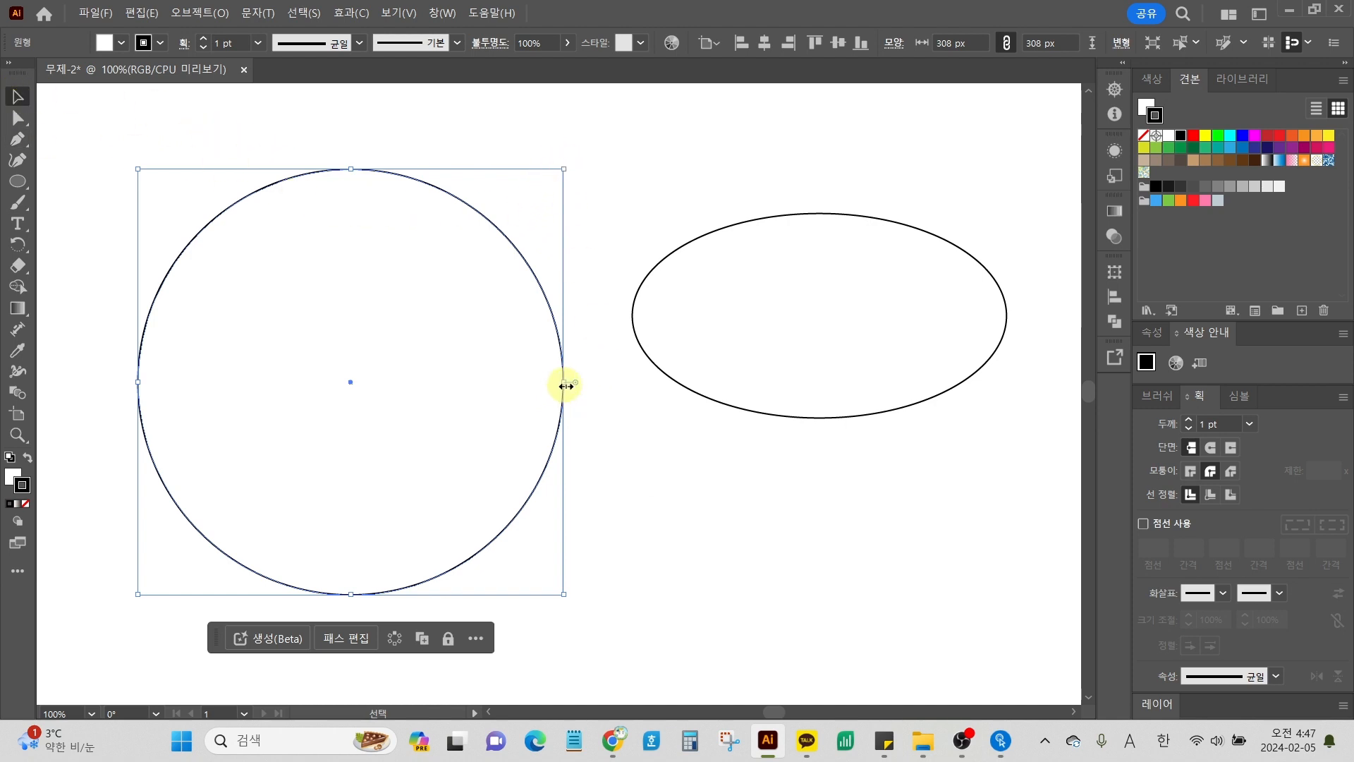
left_click_drag(565, 384, 507, 380)
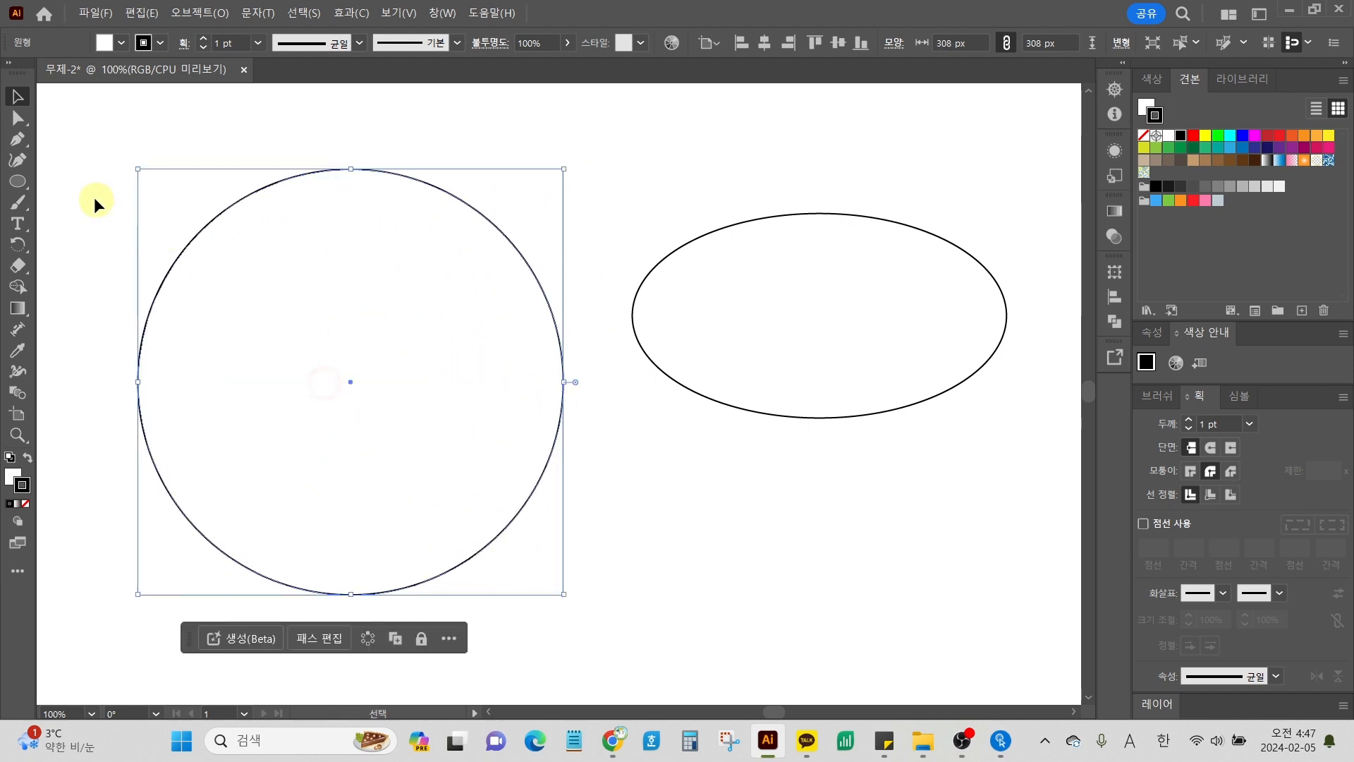
left_click(69, 163)
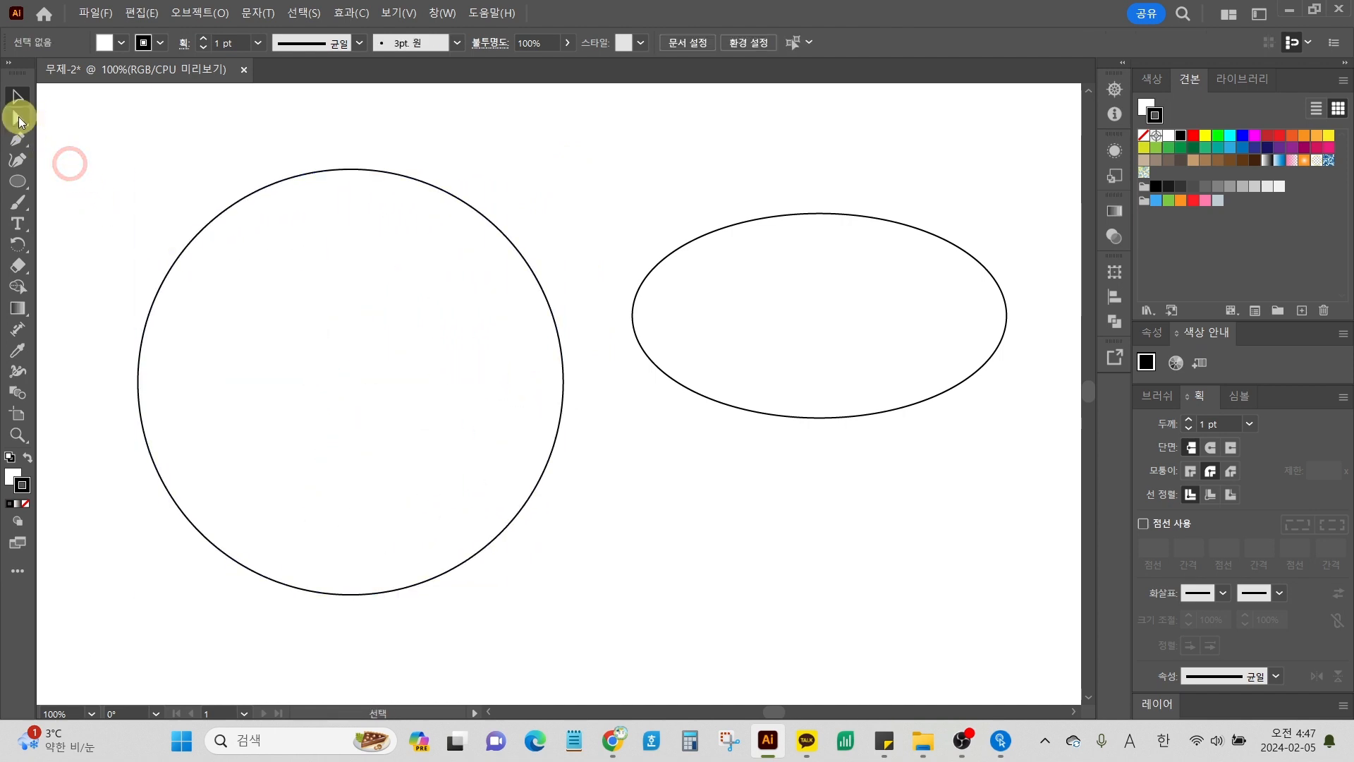
Step: Try reshaping the circle by moving a direction handle of its top anchor point with the Direct Selection tool, and undo it
left_click(19, 119)
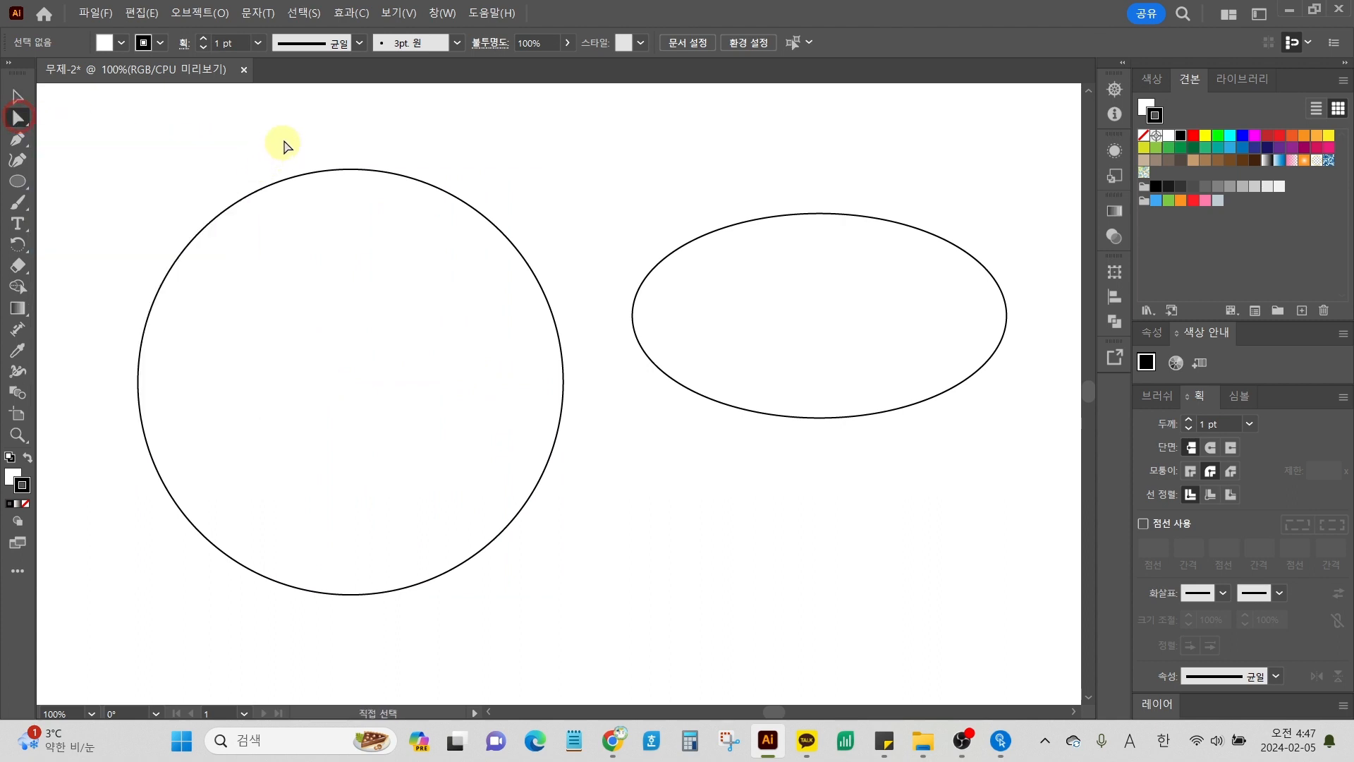
left_click_drag(284, 141, 339, 226)
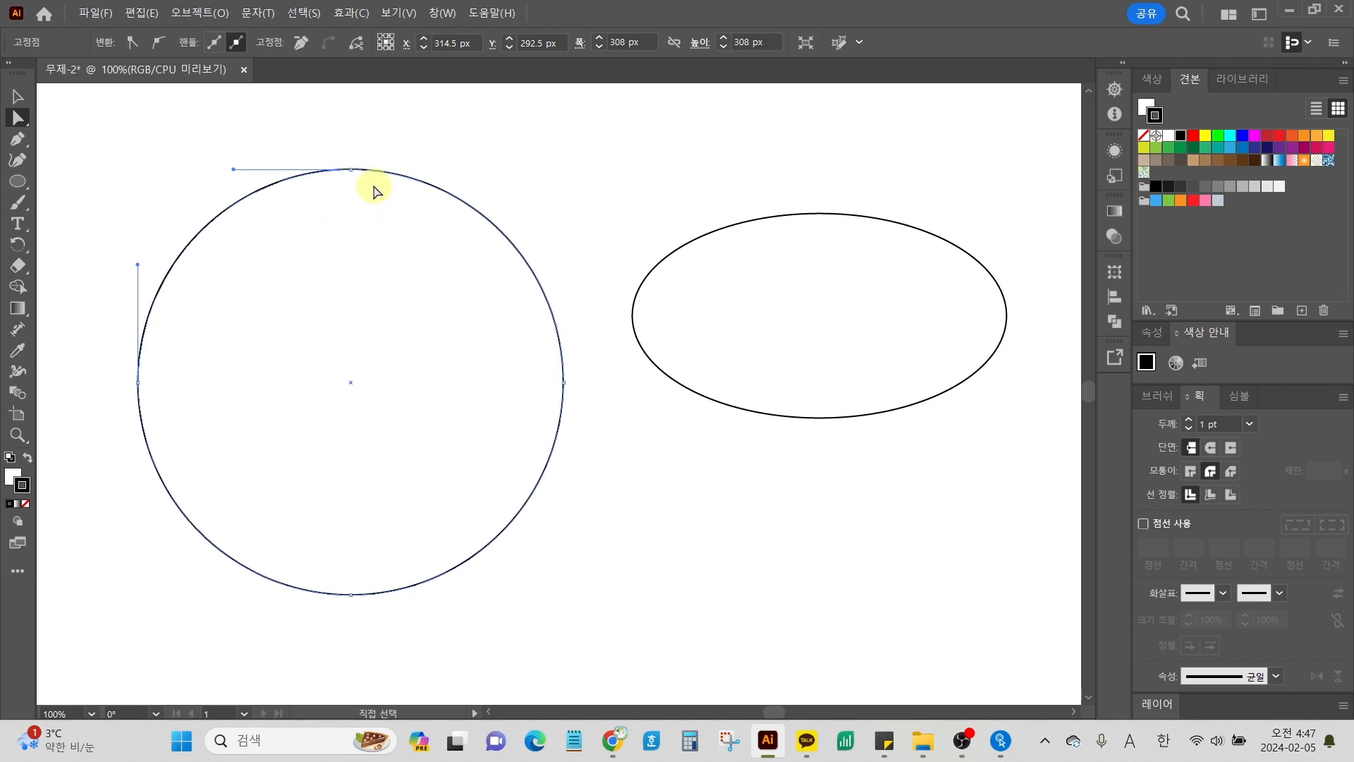
left_click(351, 170)
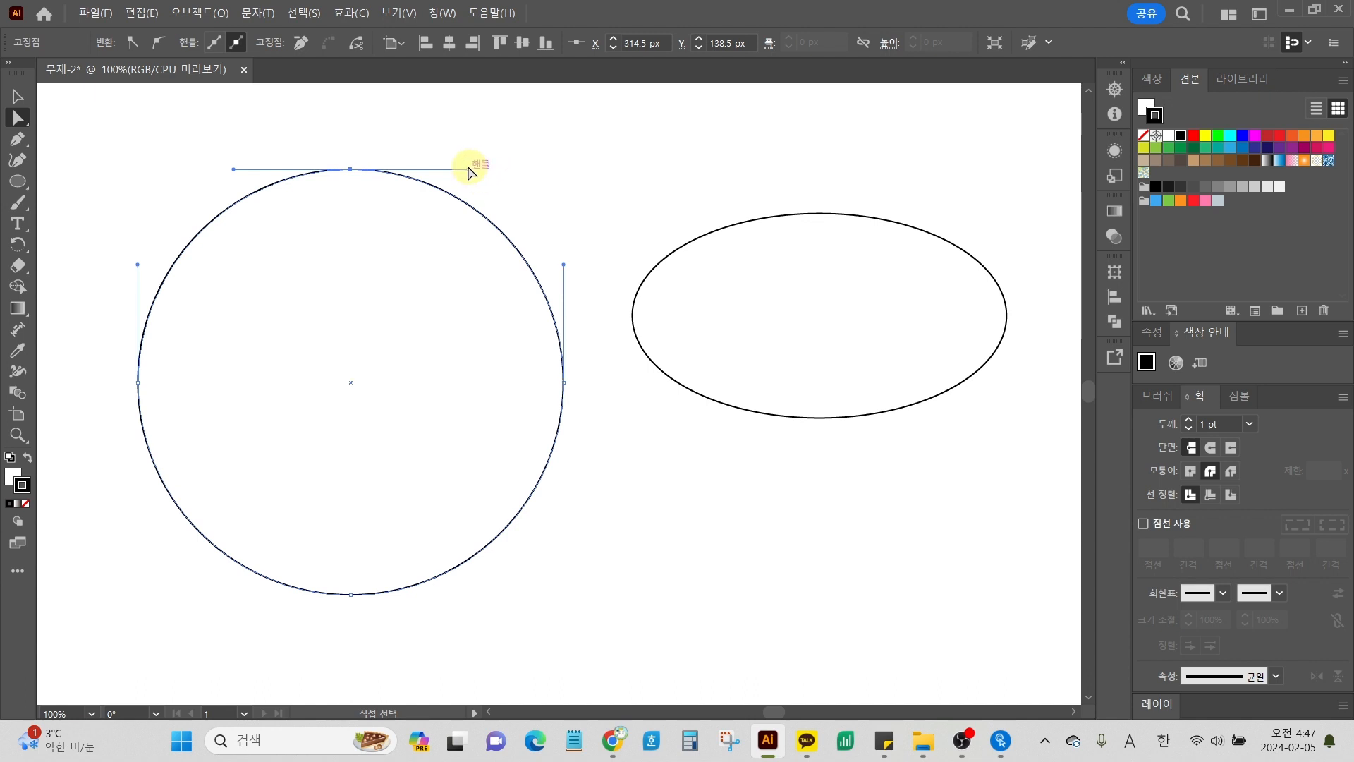
left_click_drag(470, 170, 301, 169)
key("ctrl+z")
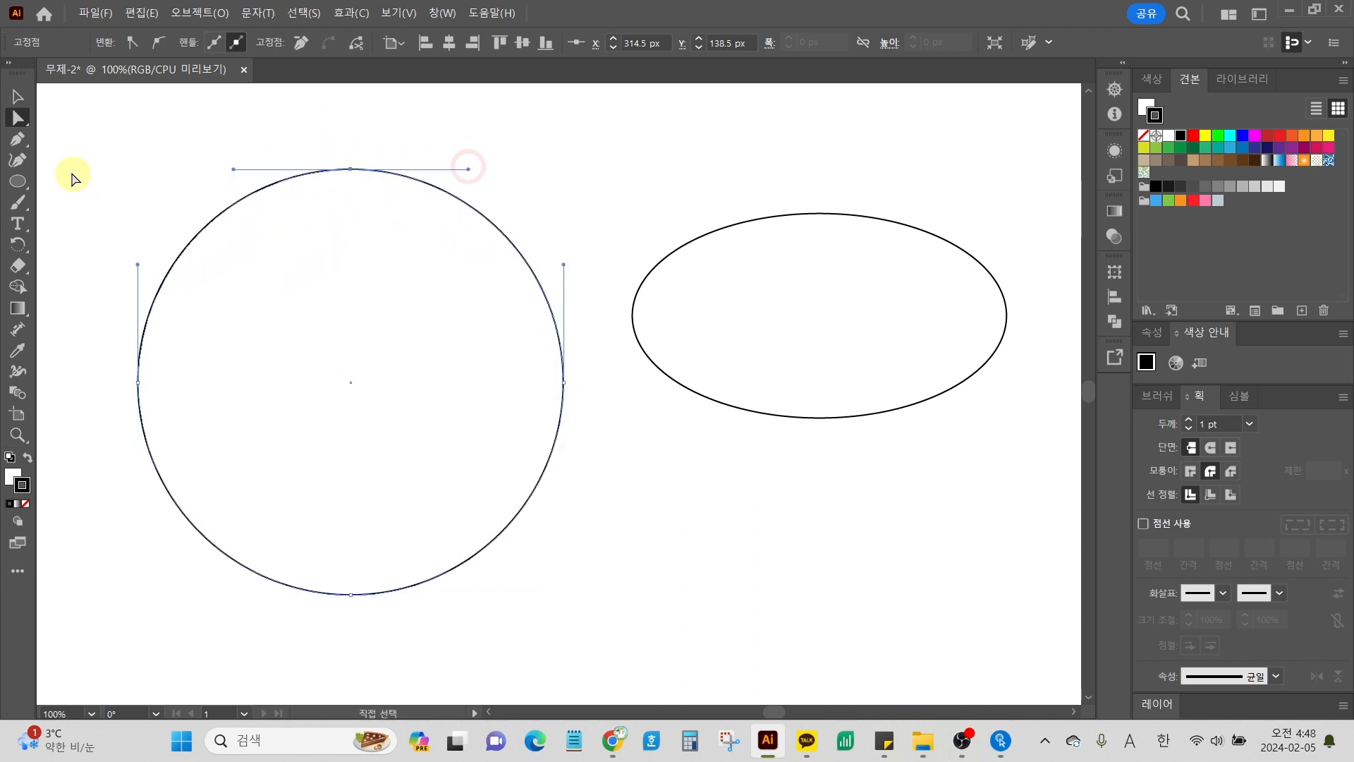
Step: Select the circle and the ellipse together and delete them both
left_click(19, 98)
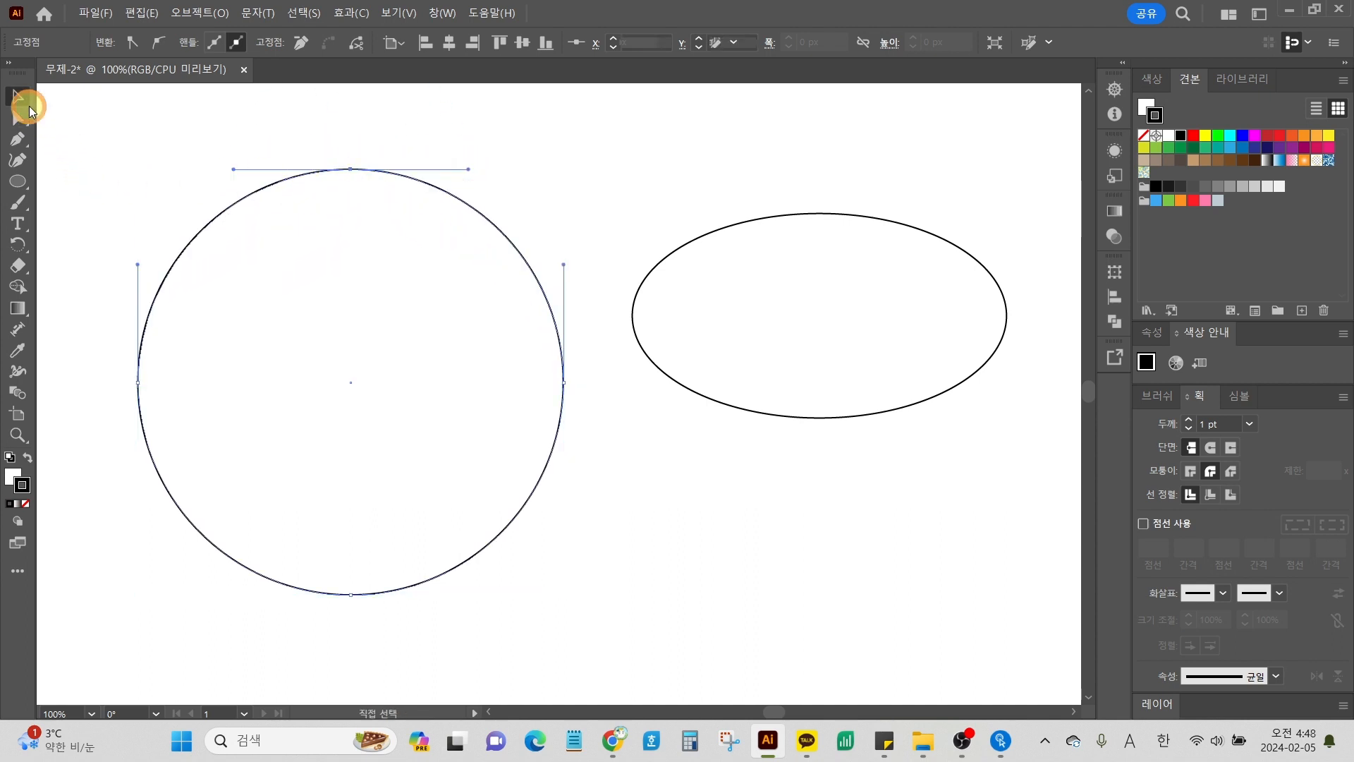
left_click(124, 214)
left_click_drag(155, 151, 799, 514)
key("Delete")
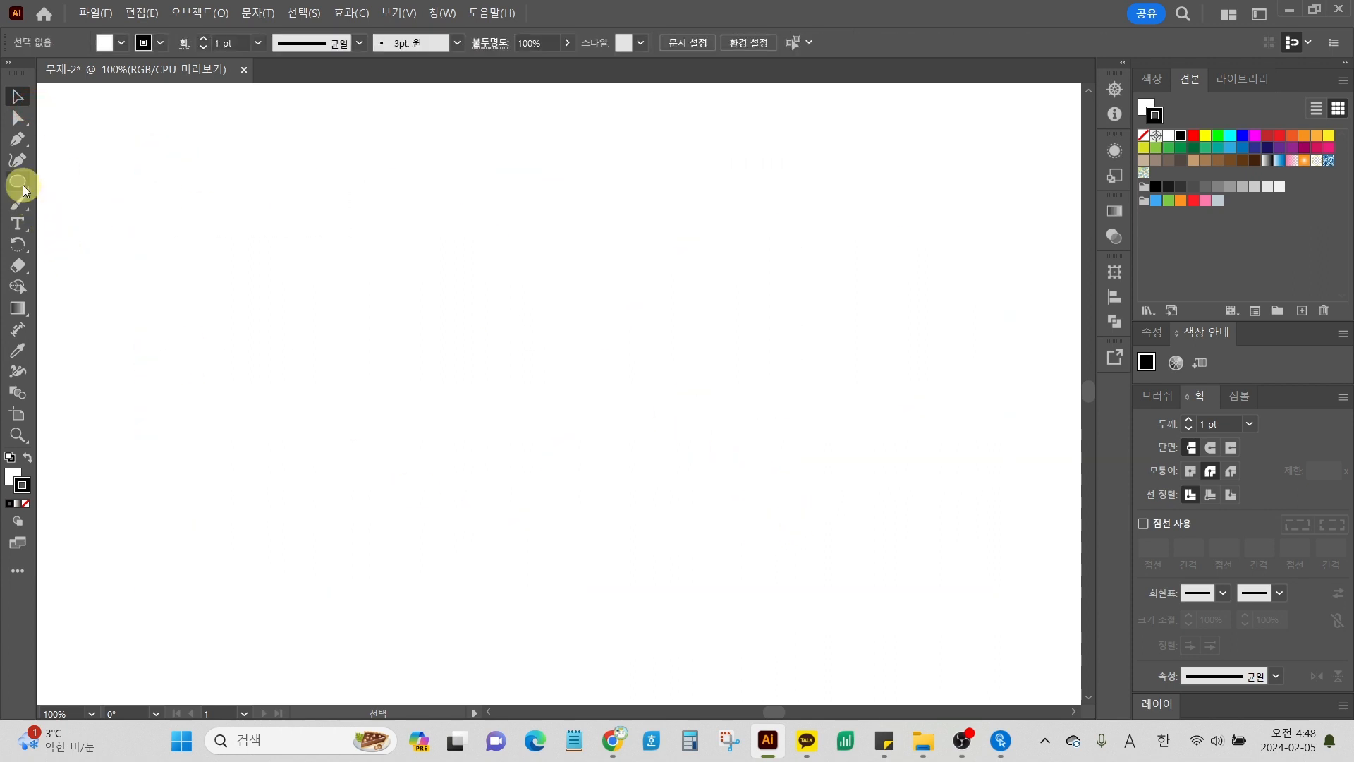
Step: Draw a large tilted hexagon with the Polygon tool and deselect it
right_click(23, 185)
left_click(90, 231)
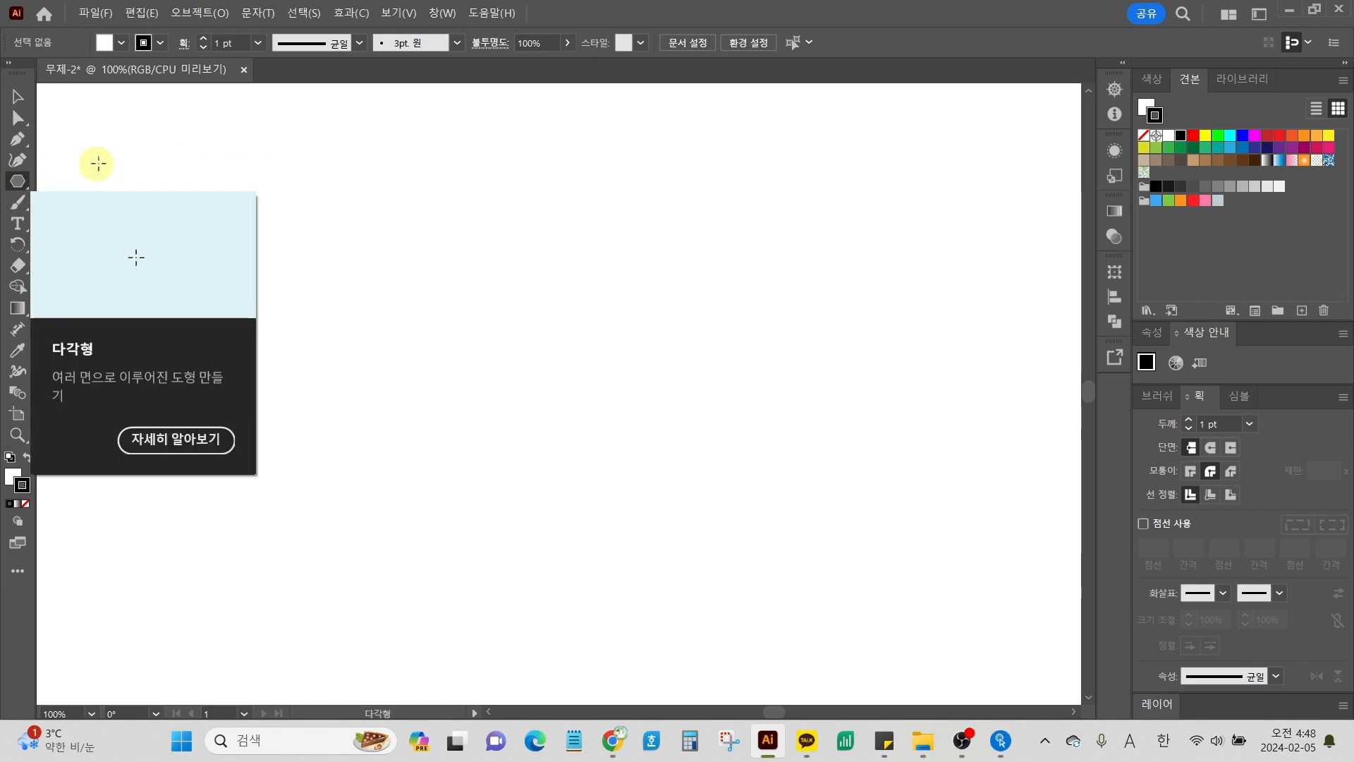
left_click_drag(191, 137, 425, 363)
left_click(17, 95)
left_click(375, 332)
left_click(577, 409)
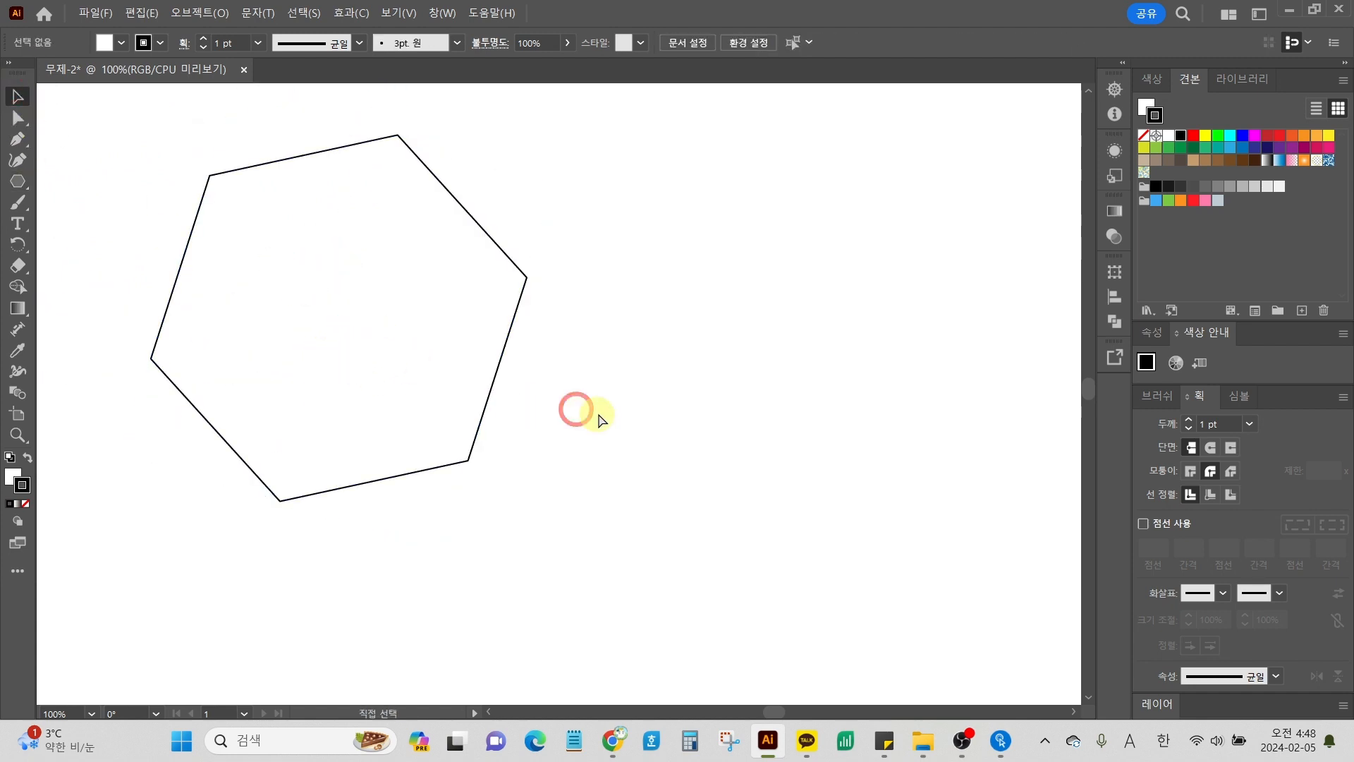
Step: Select the large tilted hexagon and delete it
scroll(595, 412, "left", 3)
scroll(380, 379, "up", 1)
left_click_drag(292, 151, 329, 193)
key("Delete")
Step: Draw a very small hexagon outward from its center with the Polygon tool, and delete it
left_click(21, 182)
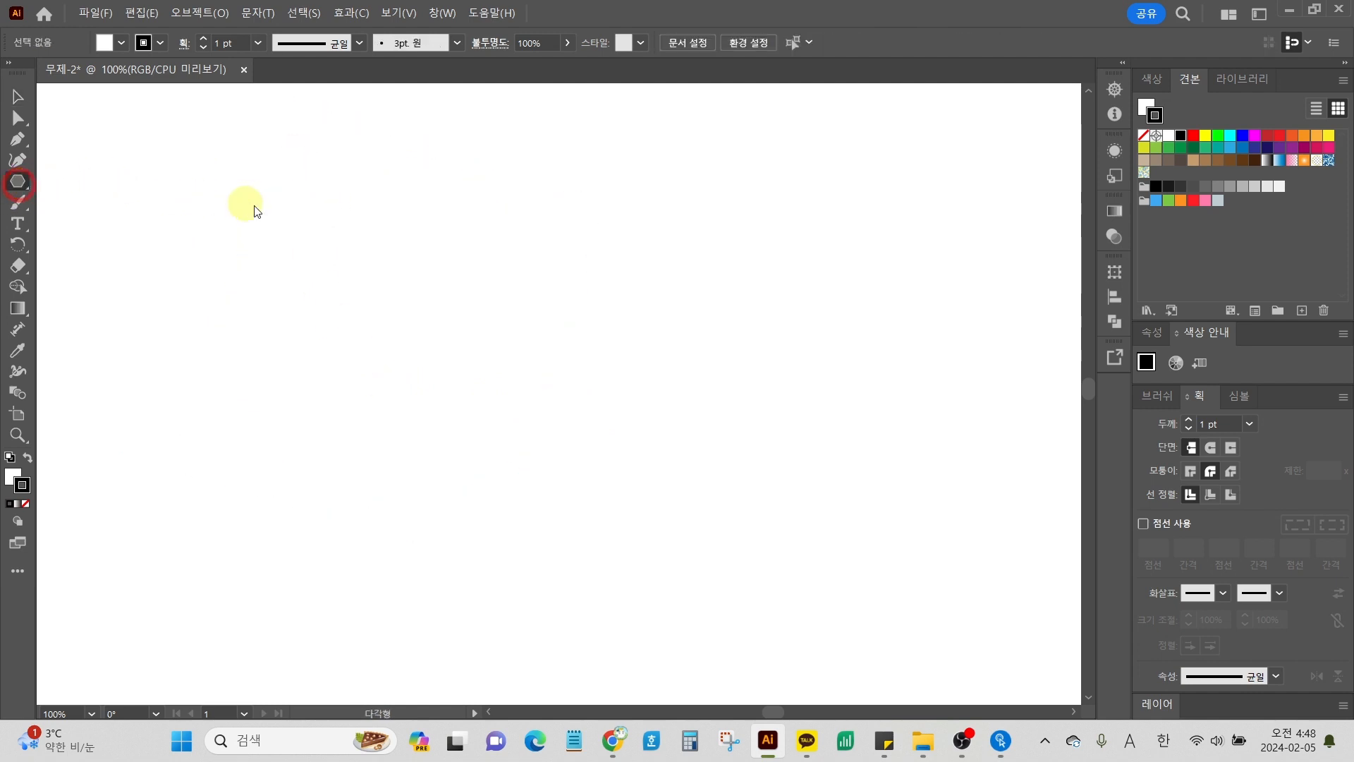
left_click_drag(245, 162, 275, 184)
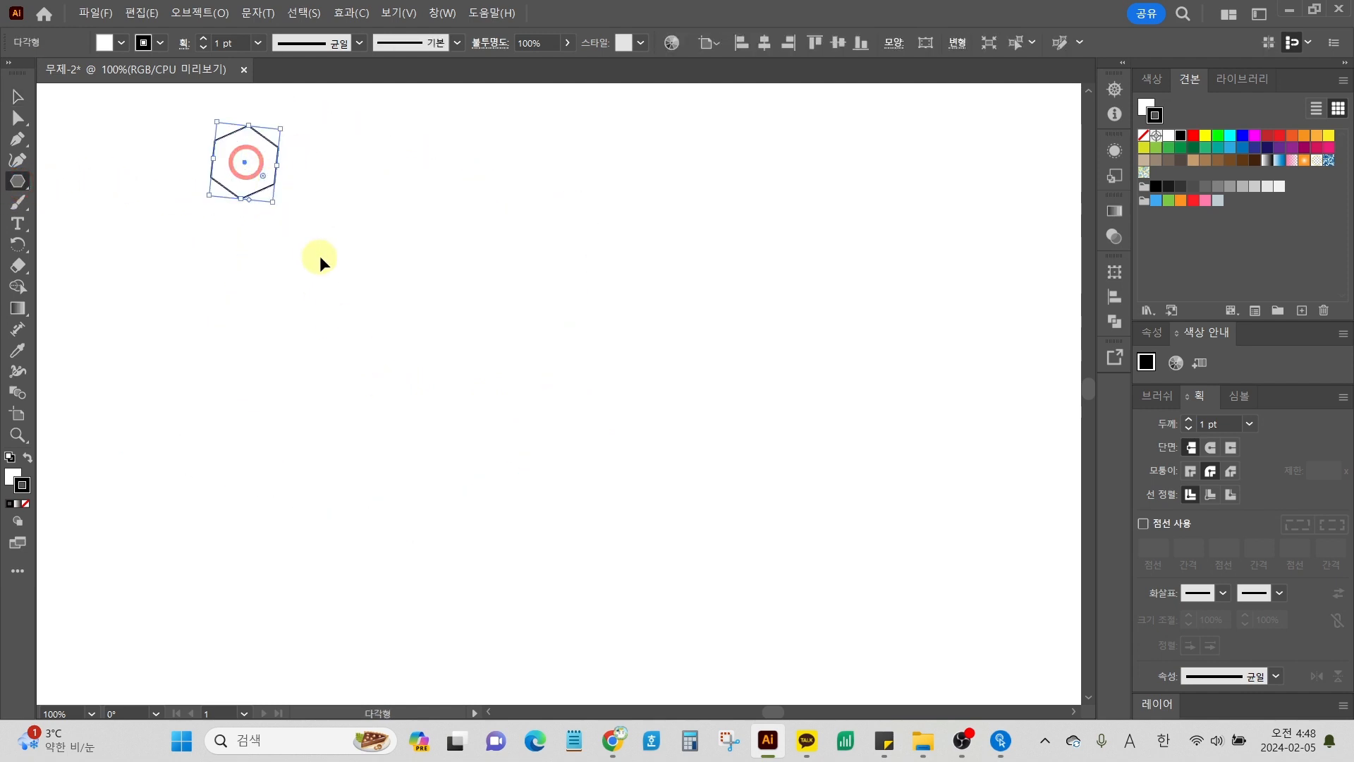
key("Delete")
Step: Draw a tilted hexagon about 177 by 170 px from its center, and delete it
left_click_drag(353, 232, 474, 254)
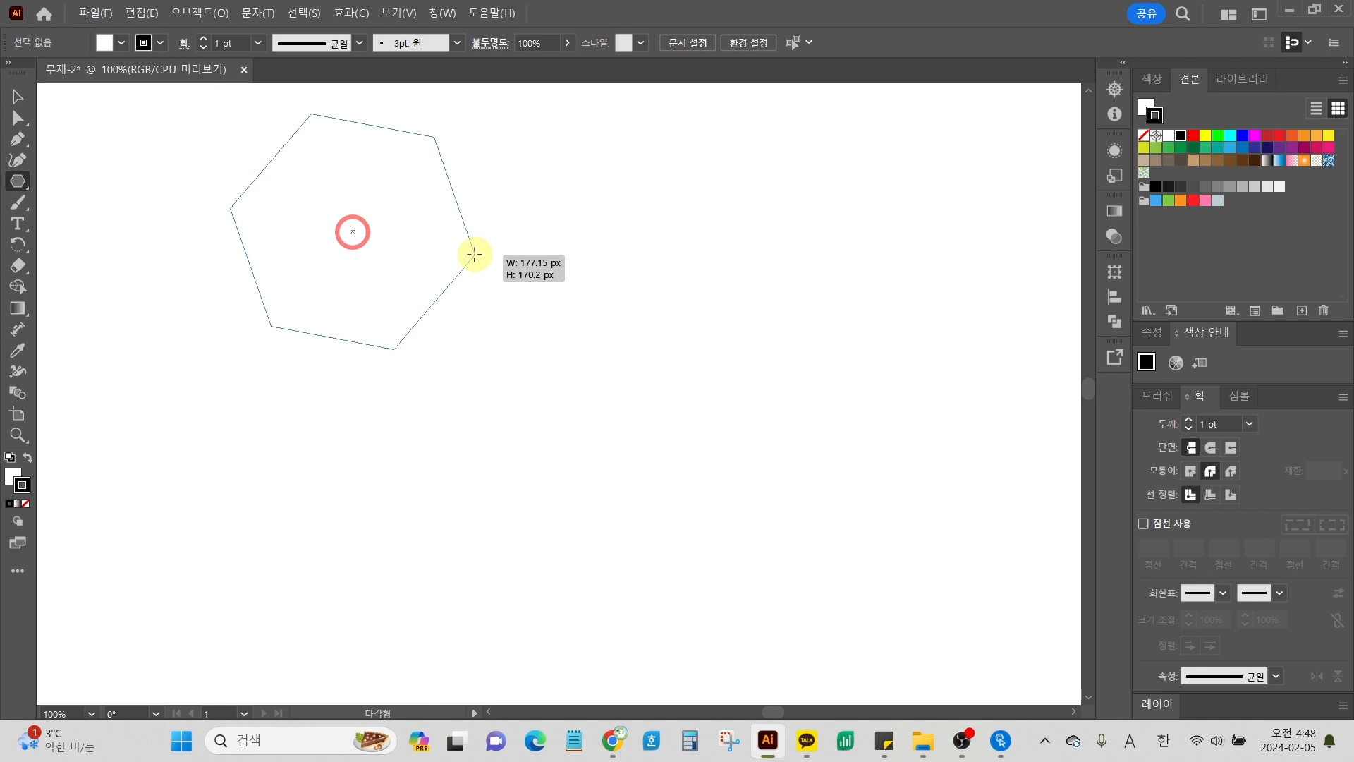
left_click_drag(476, 256, 476, 256)
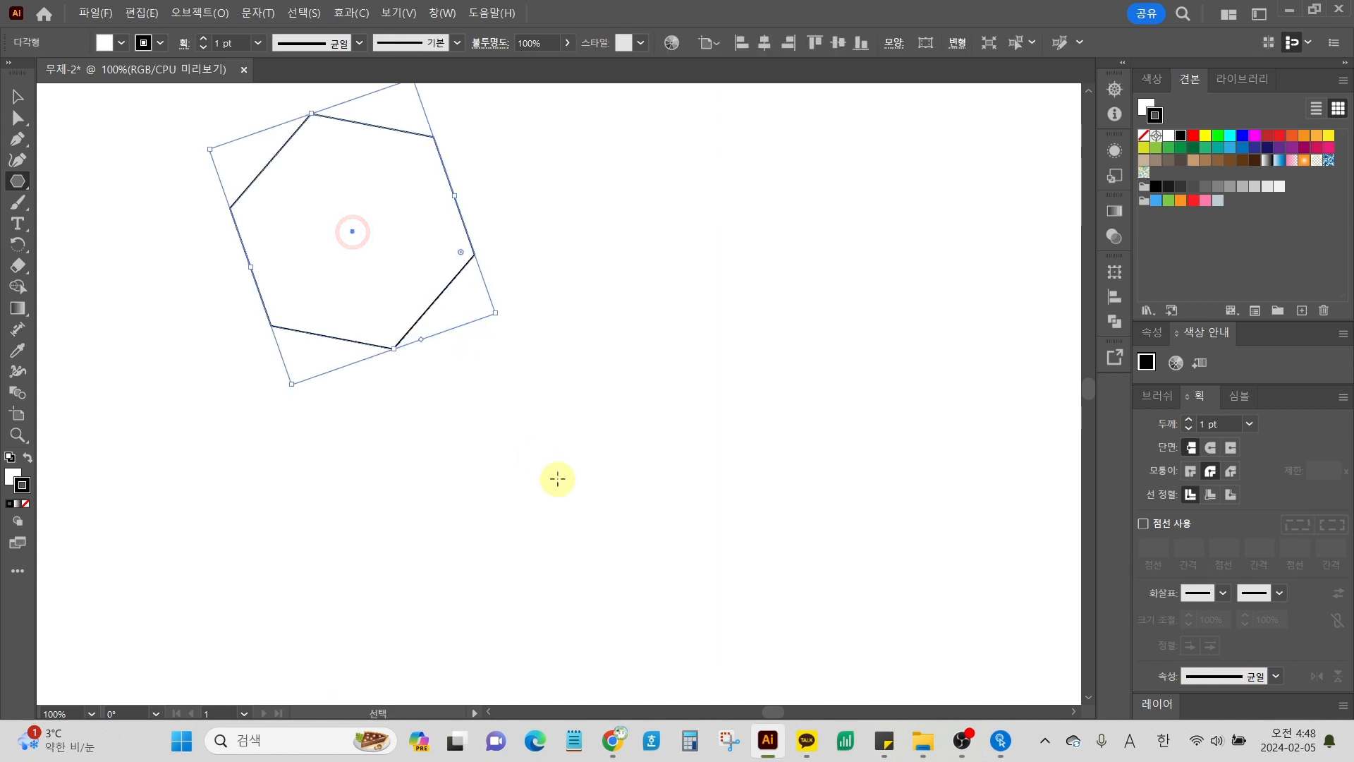
key("Delete")
Step: Draw a tilted hexagon about 221 by 223 px near the canvas center, and delete it
left_click(550, 421)
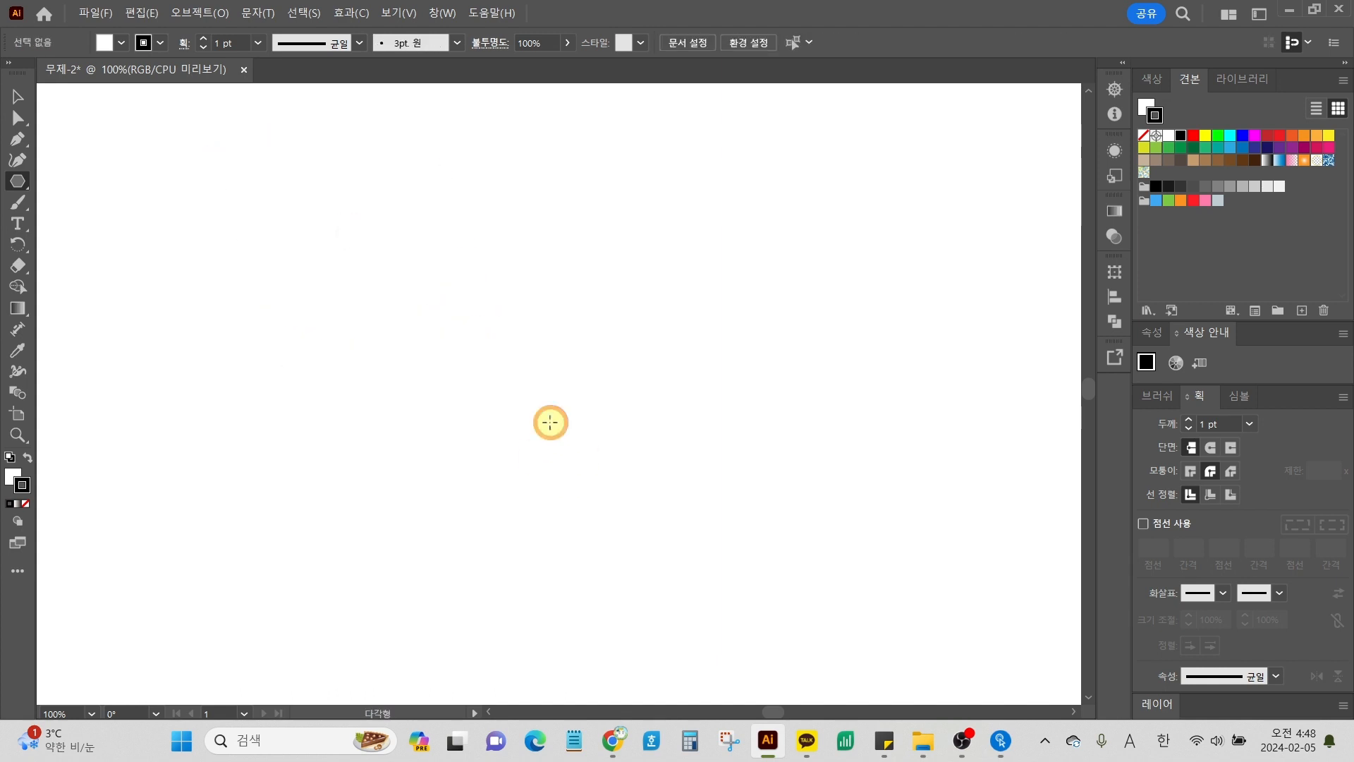
left_click_drag(550, 421, 398, 378)
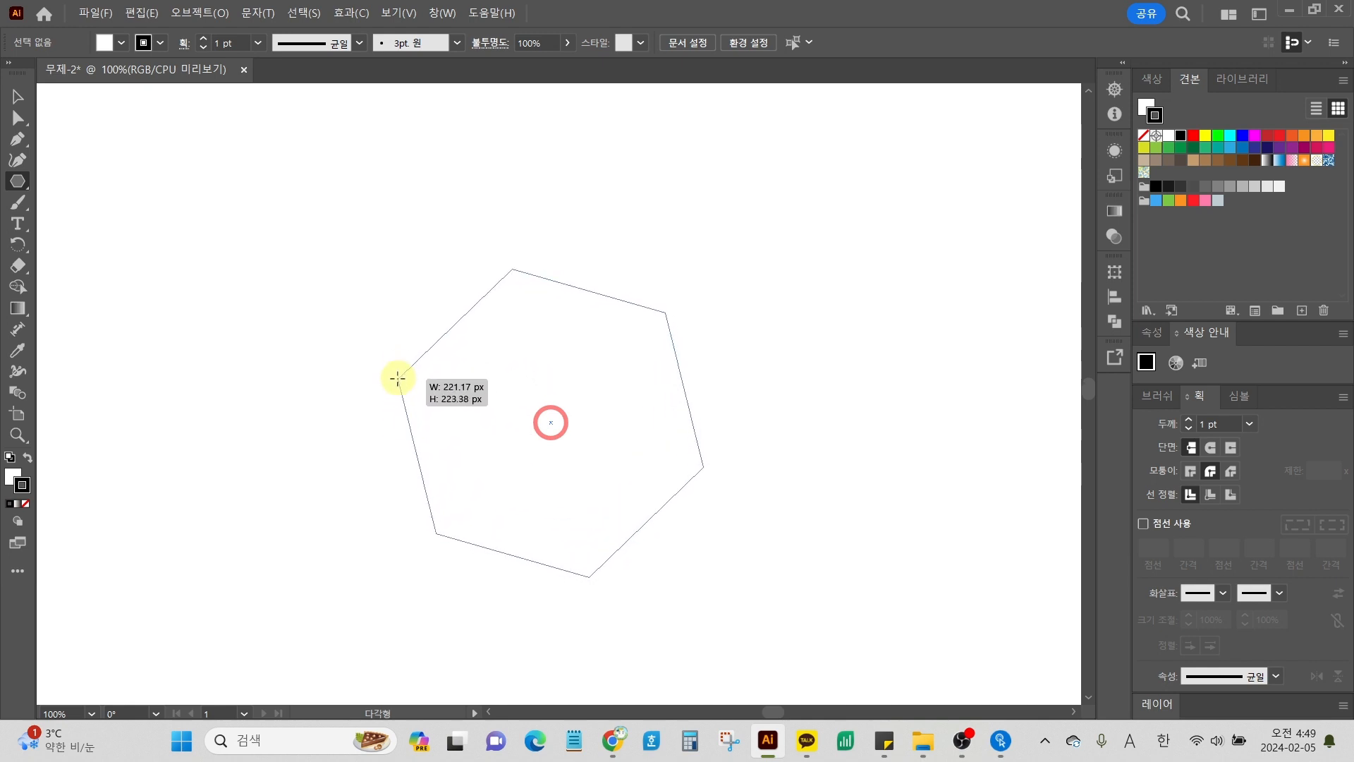
left_click_drag(398, 378, 398, 379)
key("Delete")
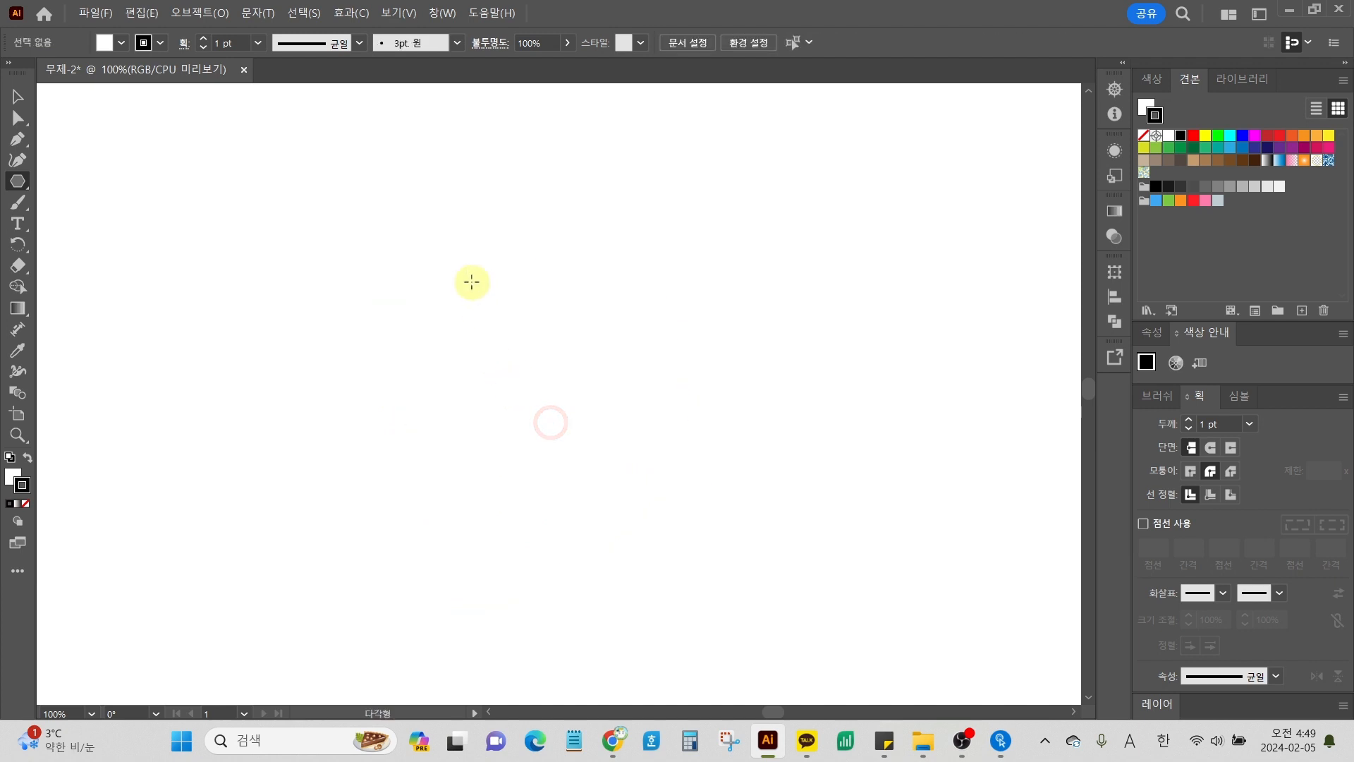
Step: Draw a level hexagon with horizontal top and bottom edges, and activate the Selection tool
left_click_drag(472, 282, 603, 397)
left_click(15, 96)
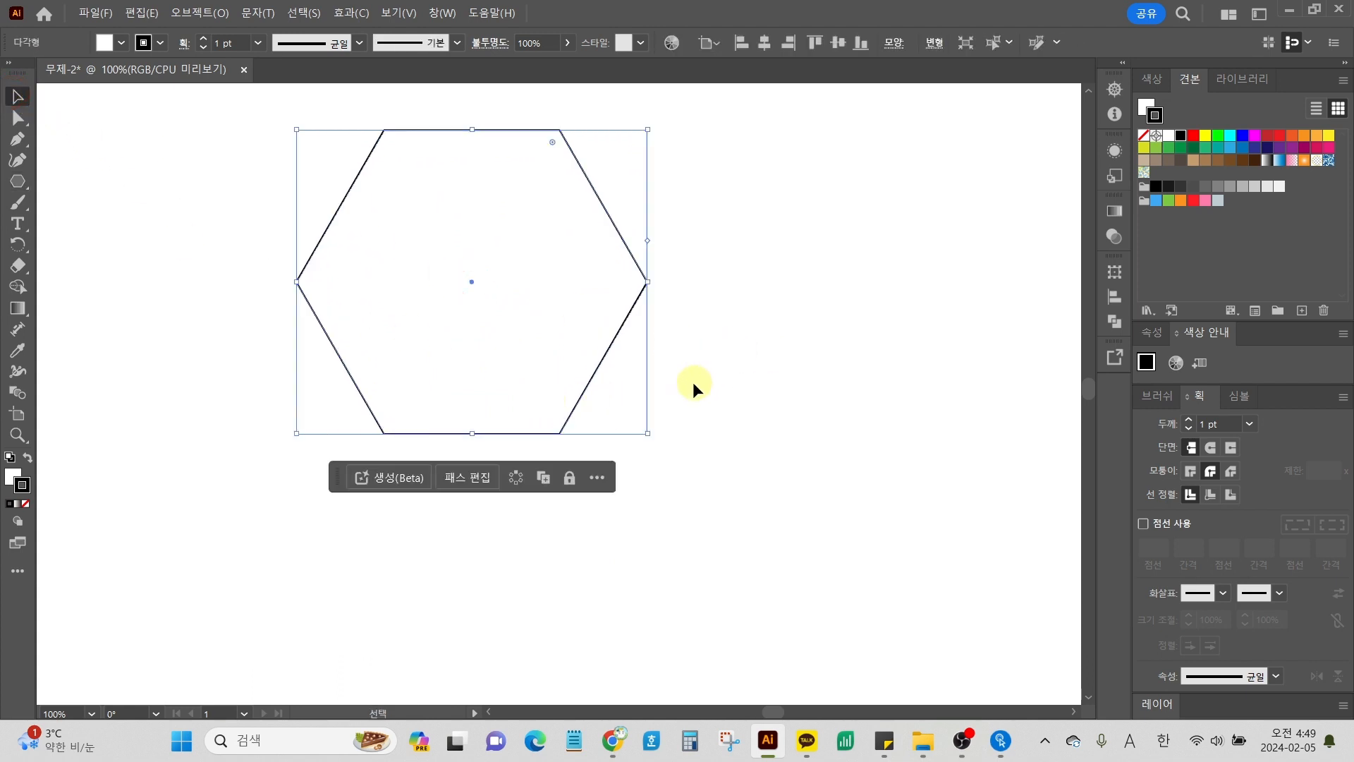
scroll(409, 383, "up", 1)
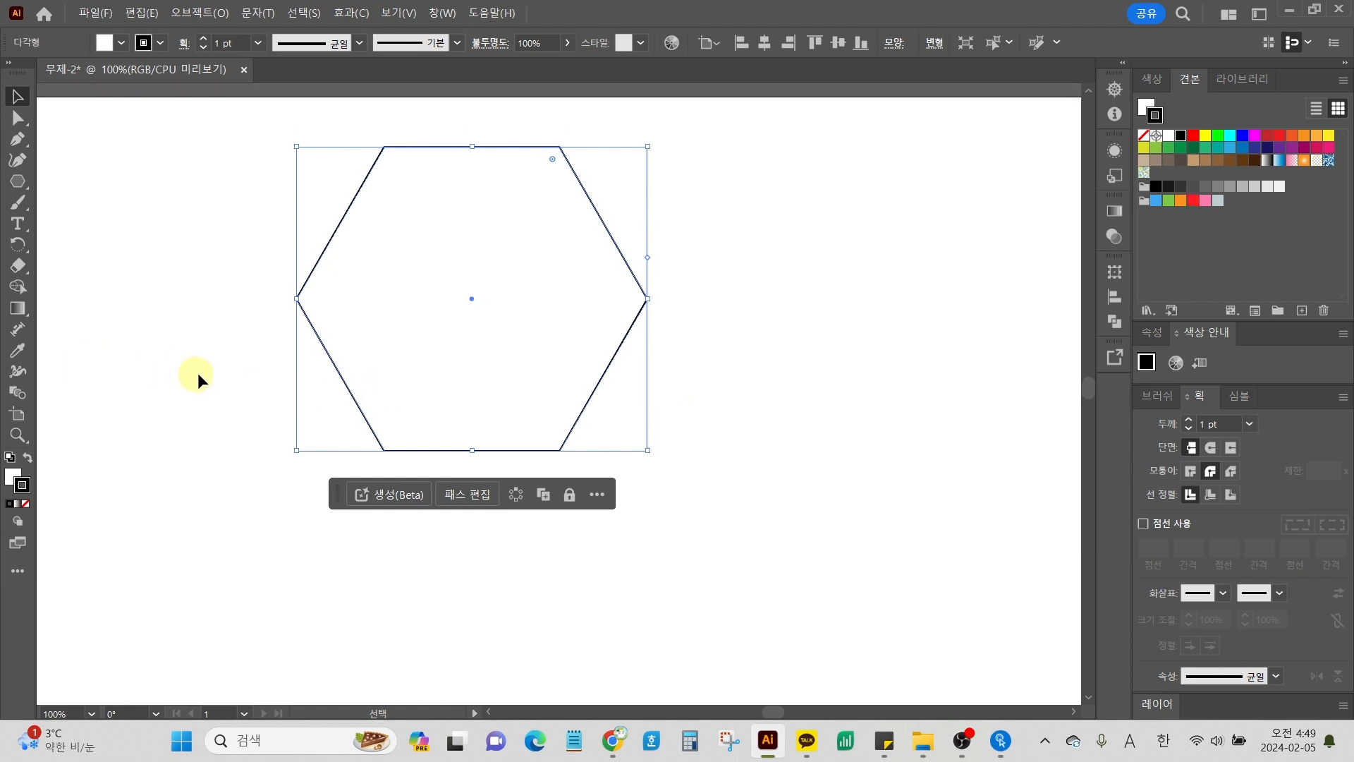
scroll(204, 374, "down", 1)
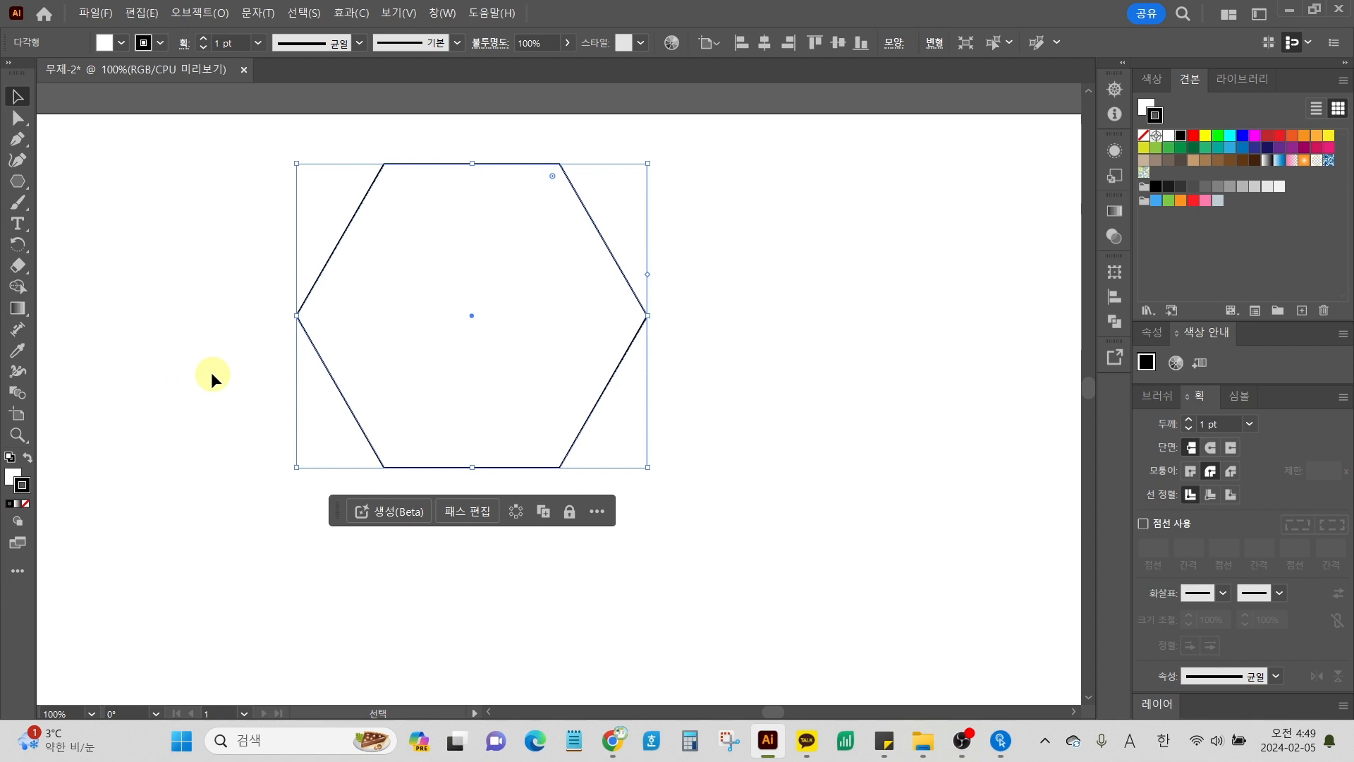
Step: Rotate the hexagon a quarter turn about its center so a vertex points straight up, and deselect it
left_click(21, 100)
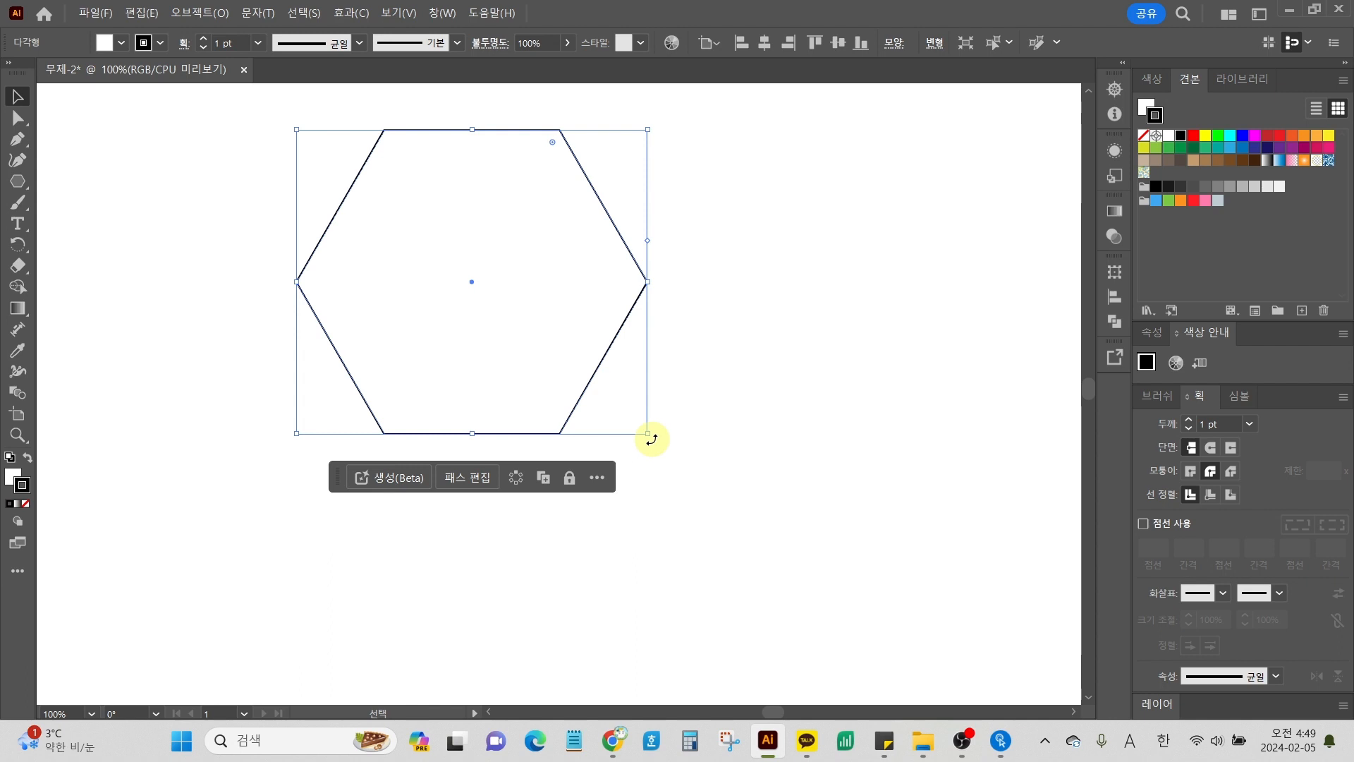
left_click_drag(650, 438, 624, 513)
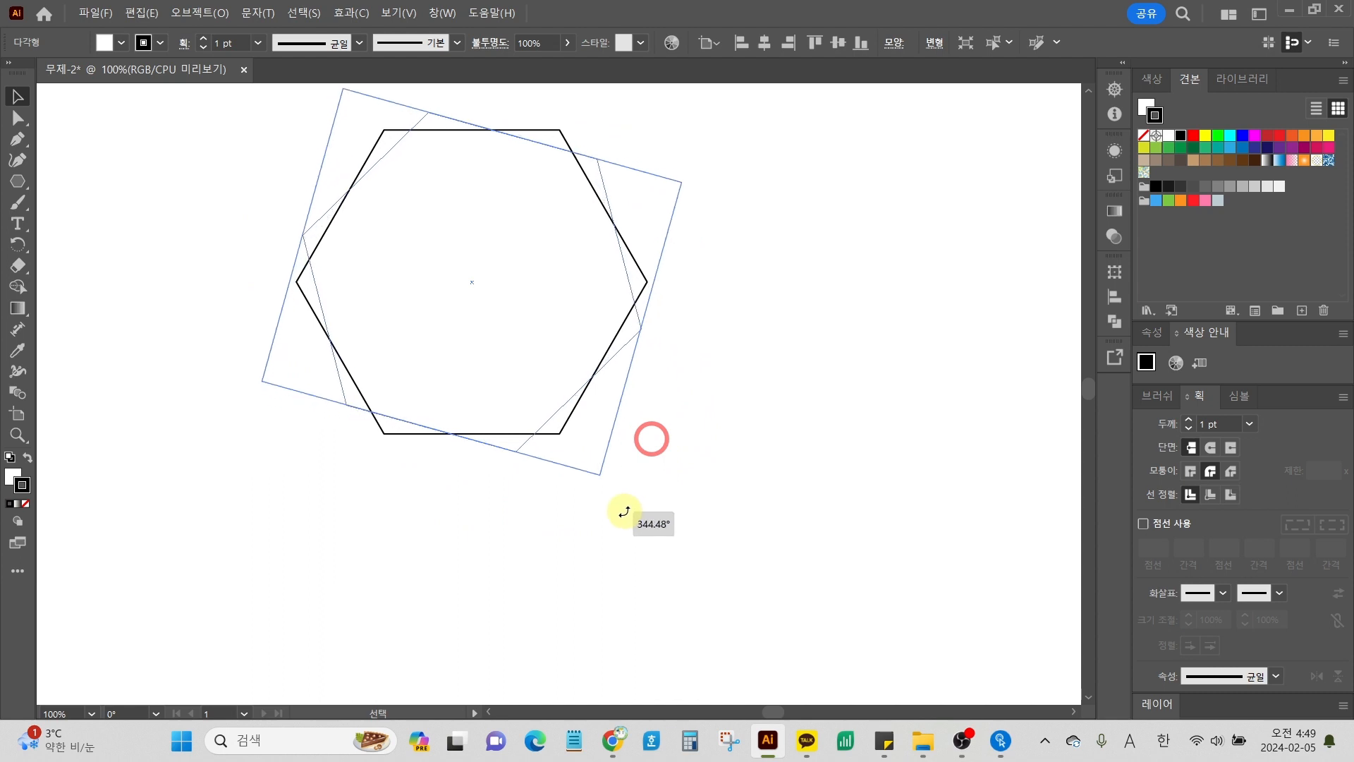
key("Escape")
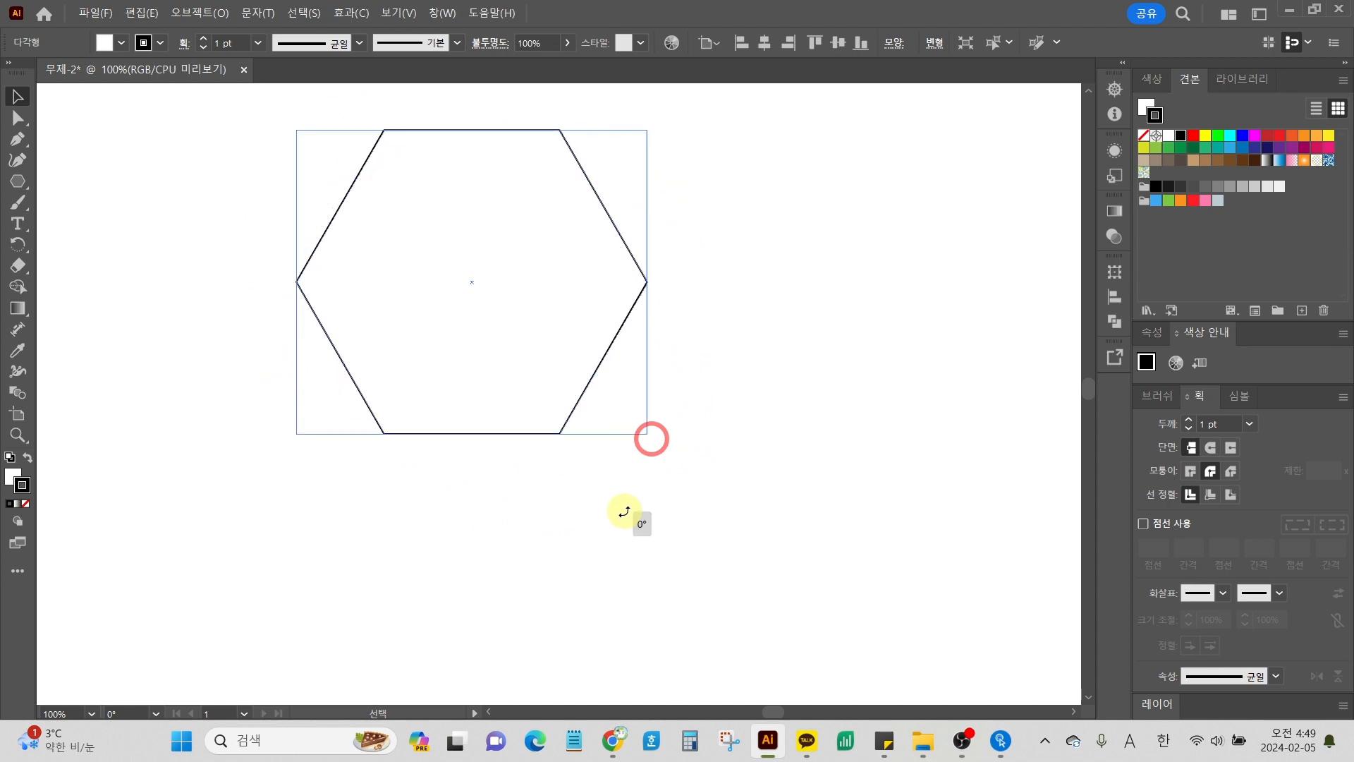
left_click_drag(624, 512, 349, 530)
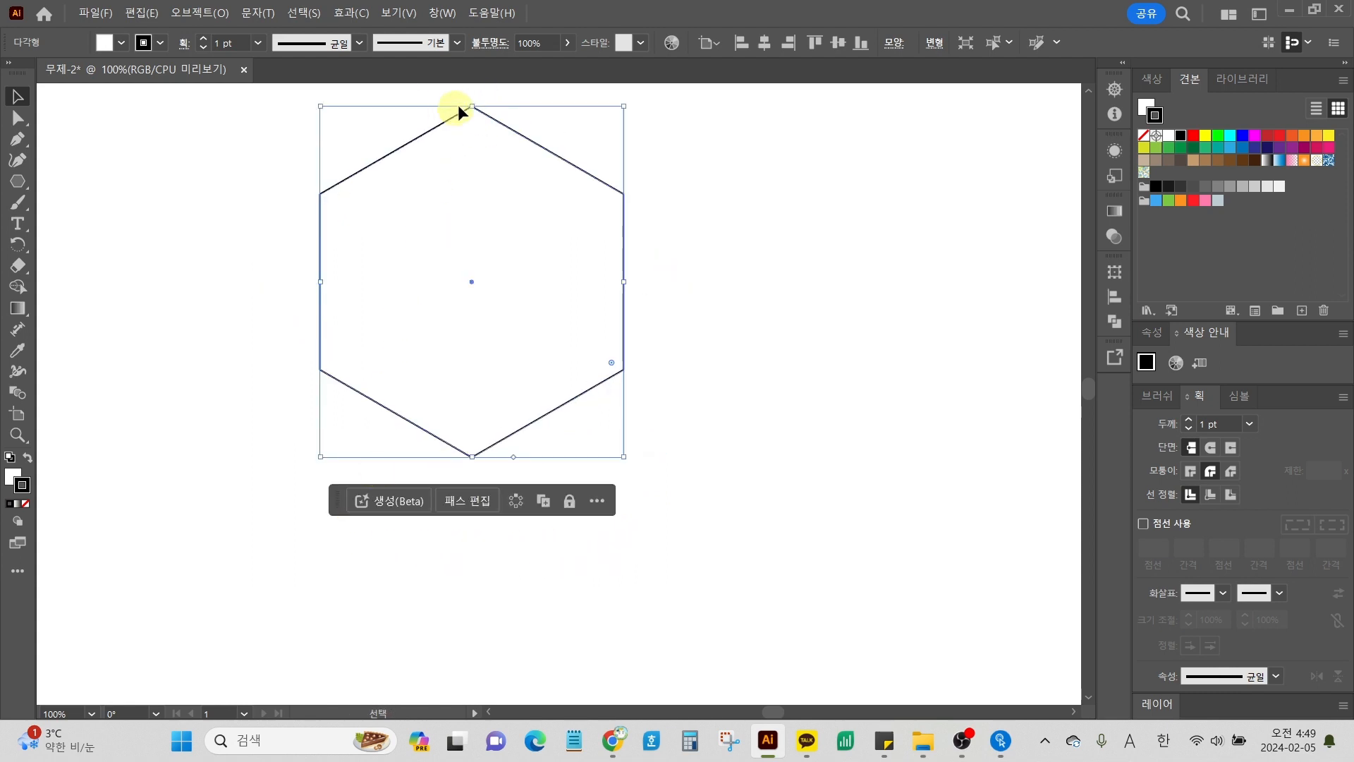
left_click(278, 310)
scroll(278, 314, "up", 1)
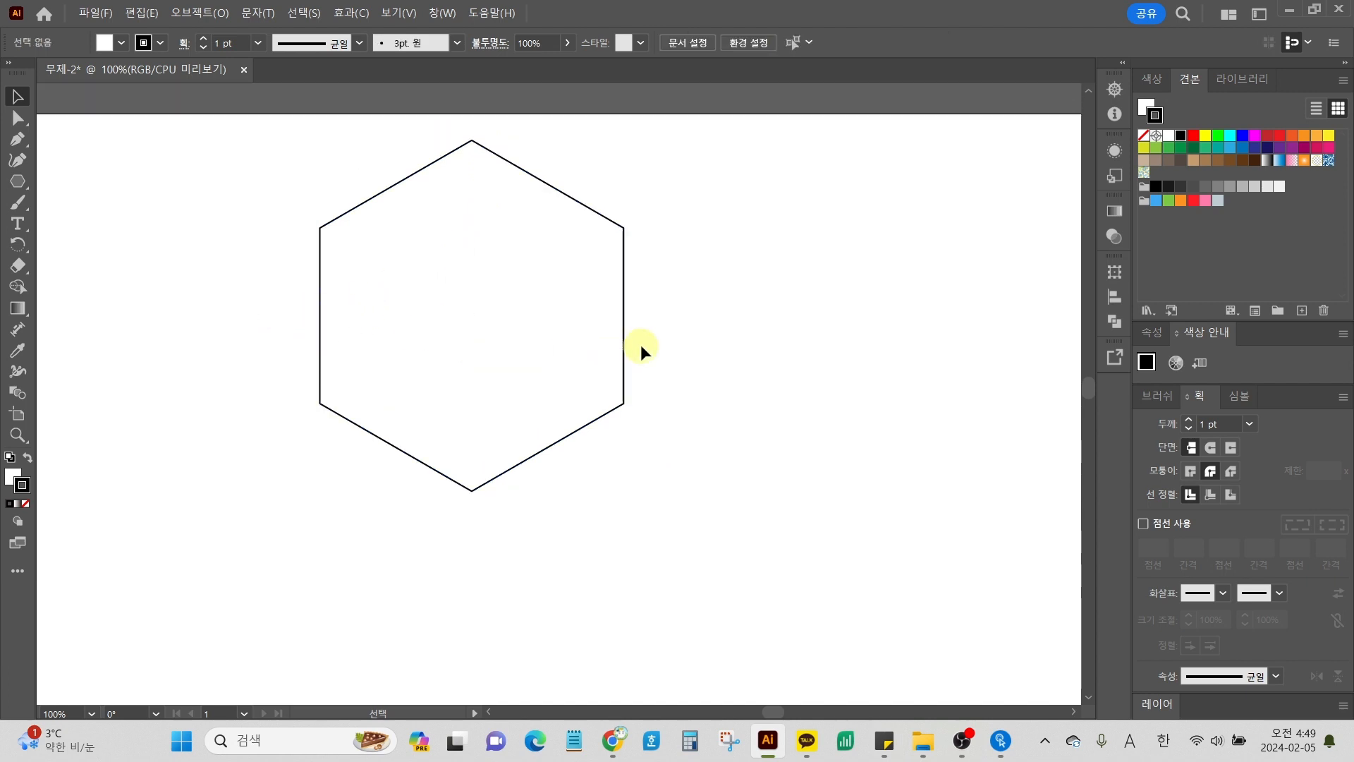
Step: Move the hexagon slightly right and down, and try stretching it wider and taller, undoing each stretch
left_click_drag(585, 321, 870, 351)
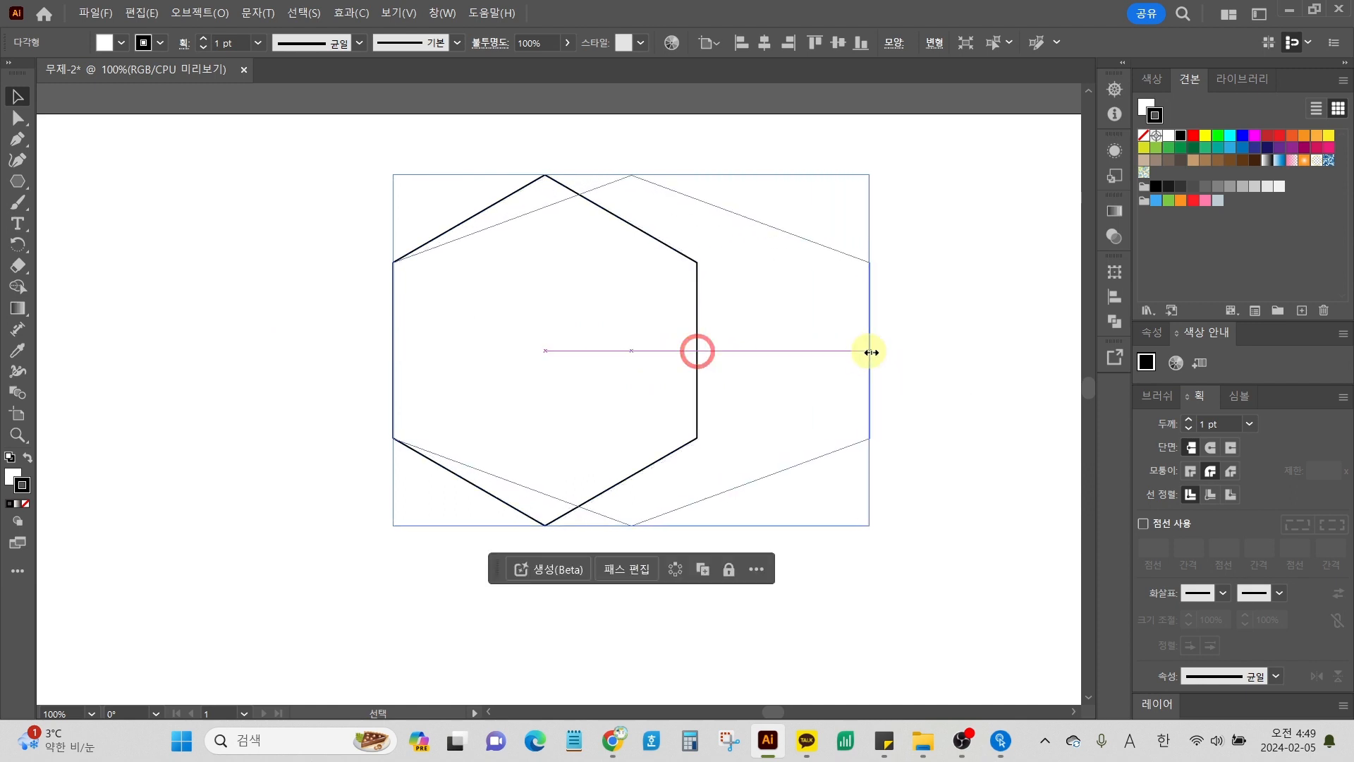
key("ctrl+z")
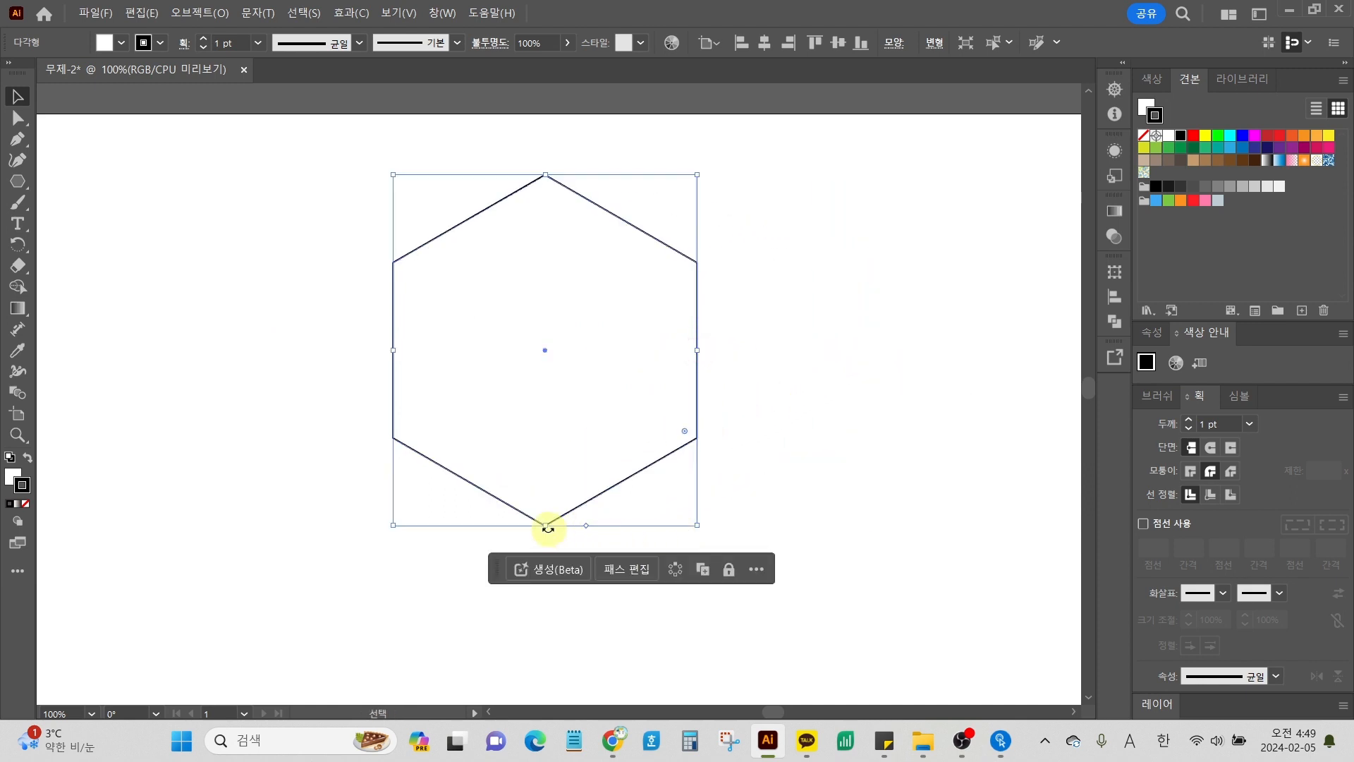
left_click_drag(546, 525, 550, 627)
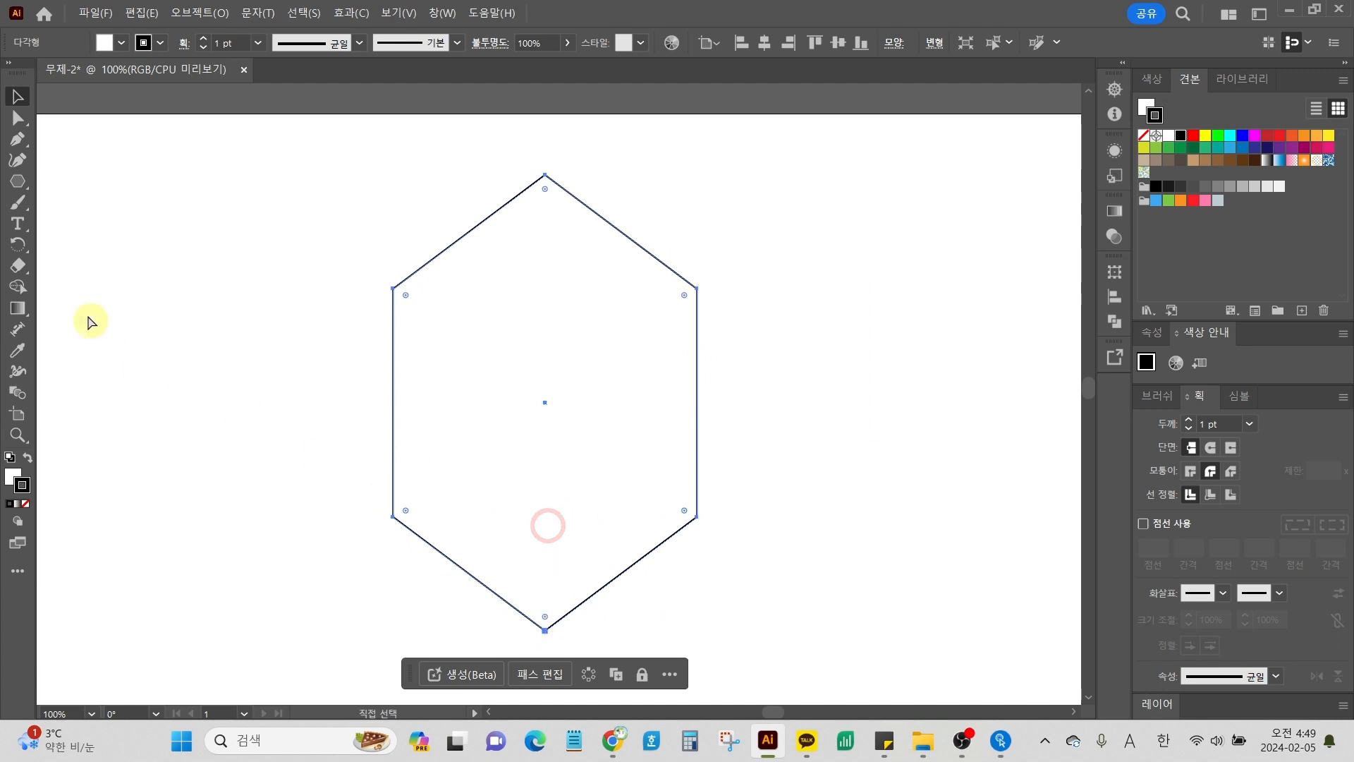
key("ctrl+z")
Step: Create a 5-sided polygon with a 127.0171 px radius in the empty area right of the hexagon
scroll(101, 293, "down", 3)
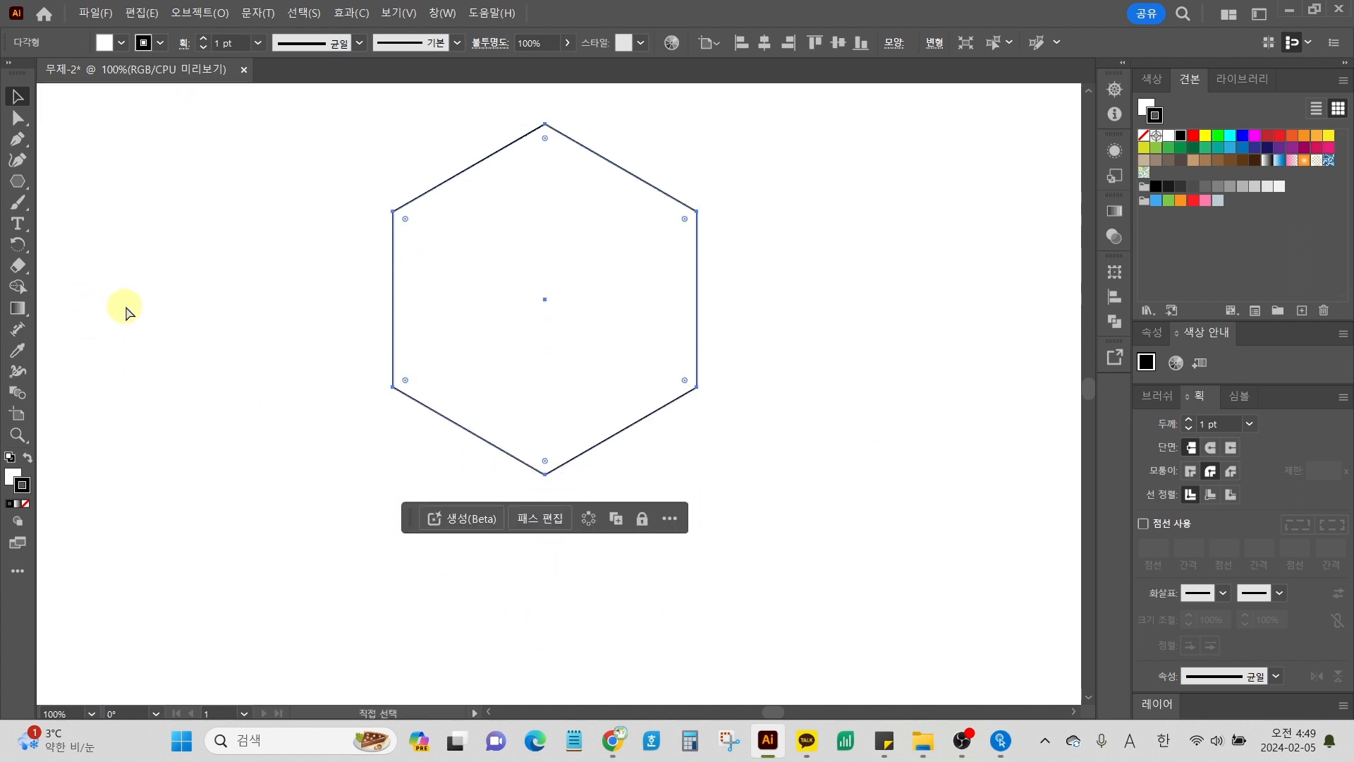
scroll(131, 313, "right", 16)
left_click(613, 219)
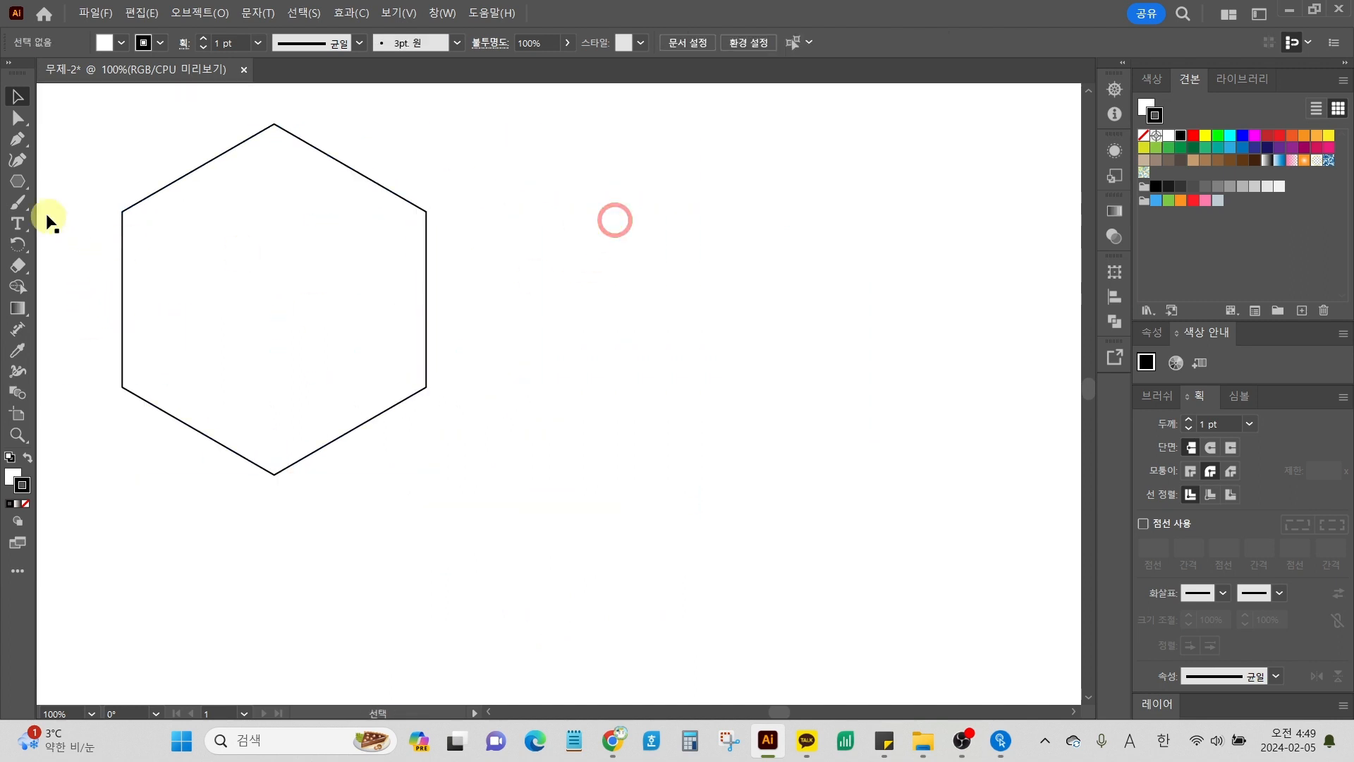
left_click(18, 182)
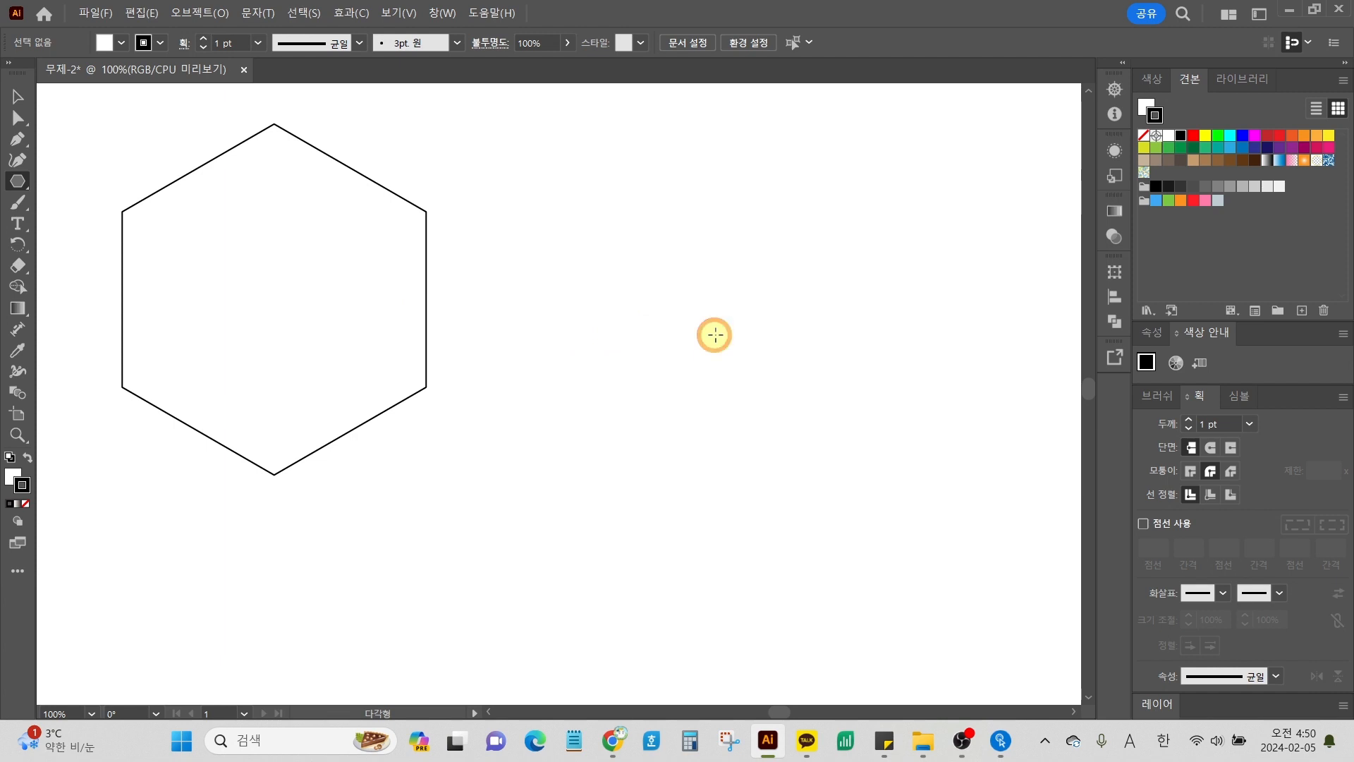
left_click(715, 335)
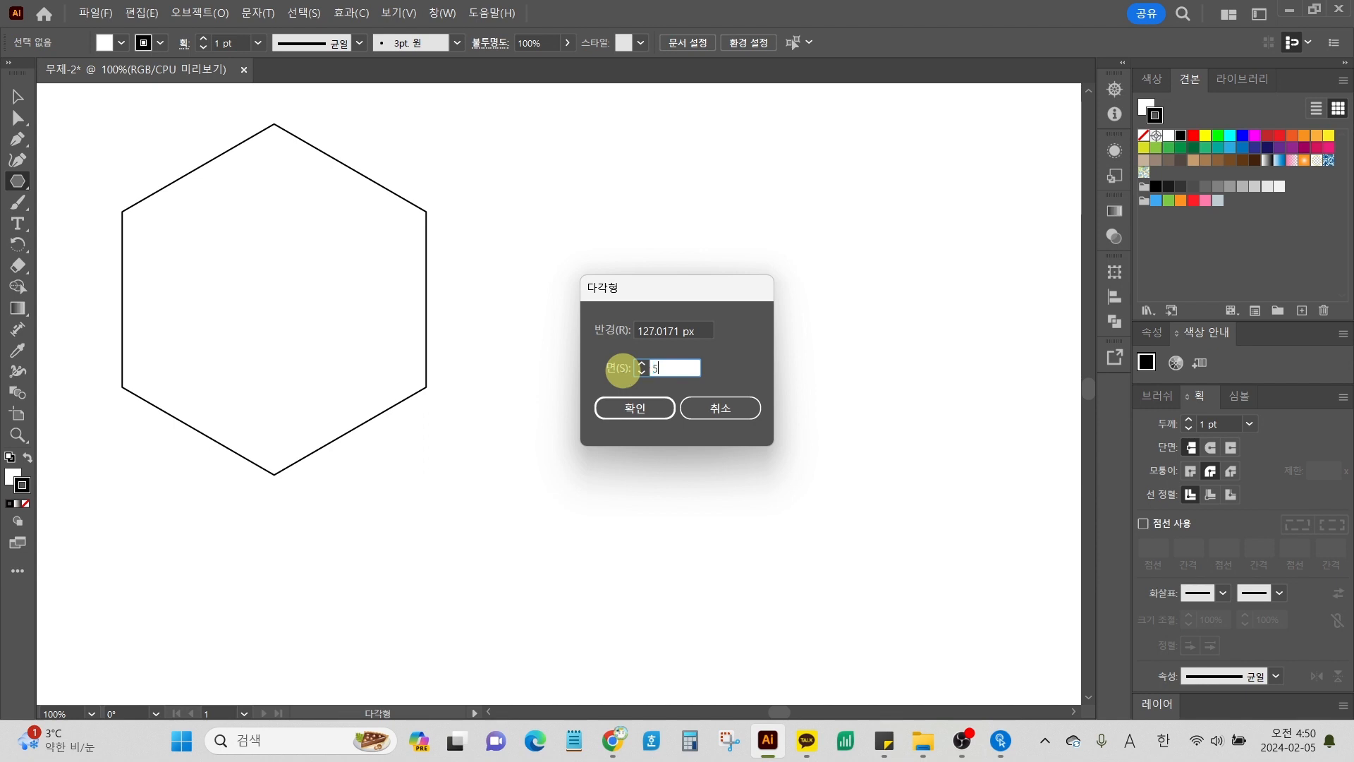
key("Return")
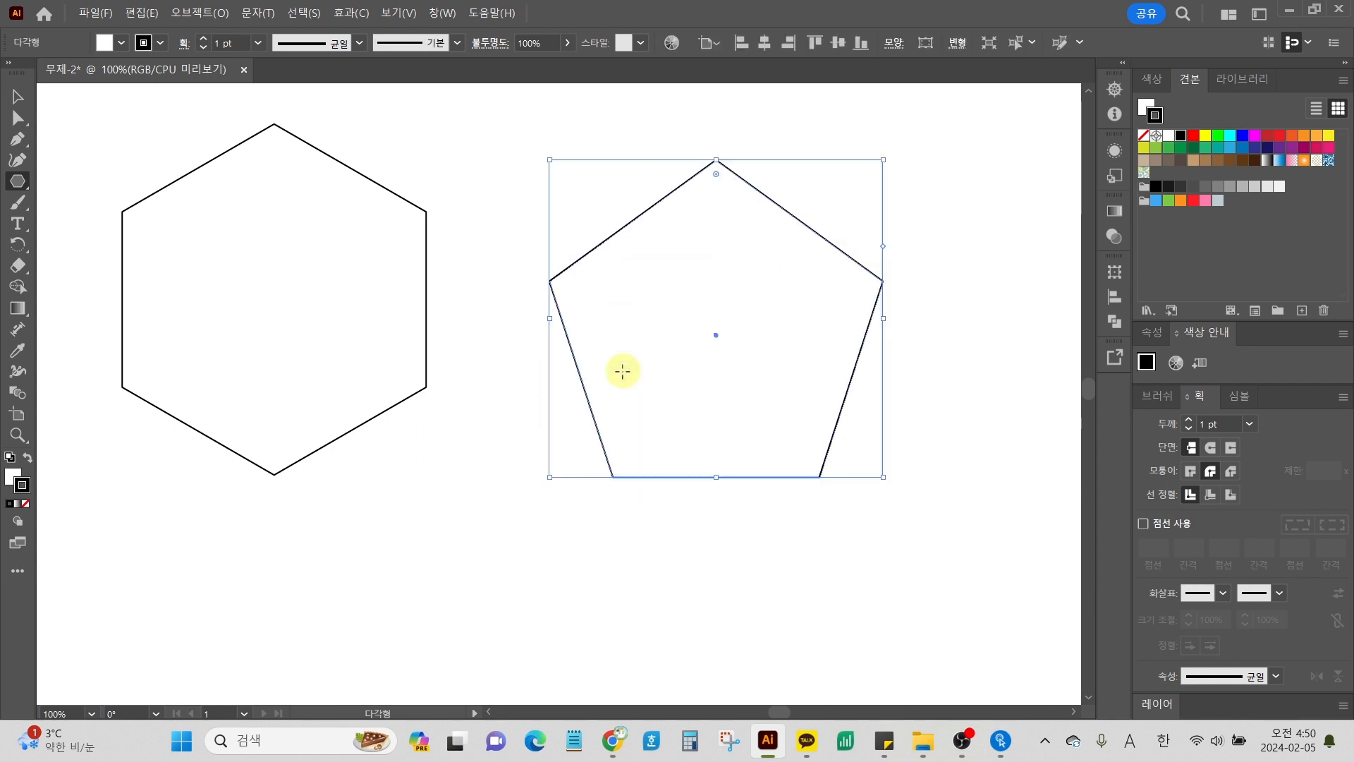
Step: Create a triangle with a 127.0171 px radius, and move it below and between the hexagon and pentagon
left_click(433, 509)
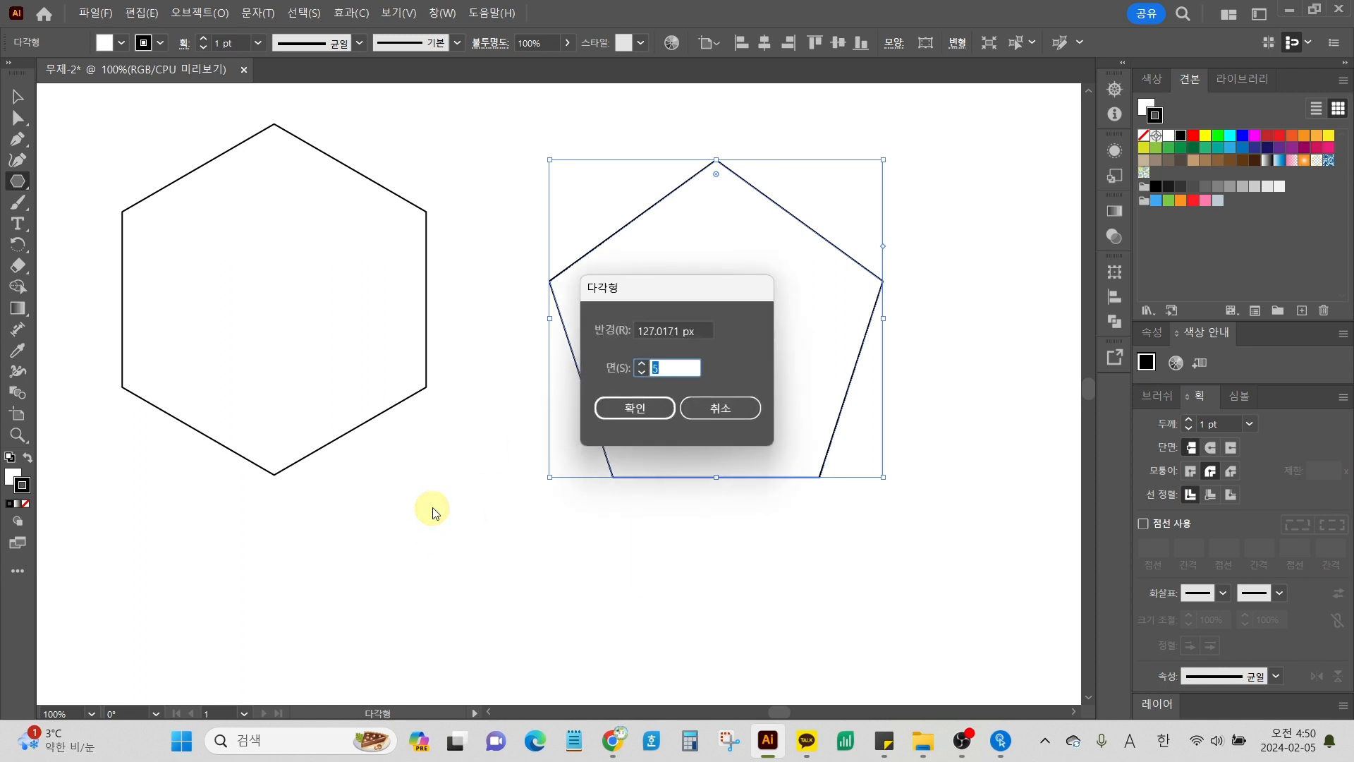
key("Return")
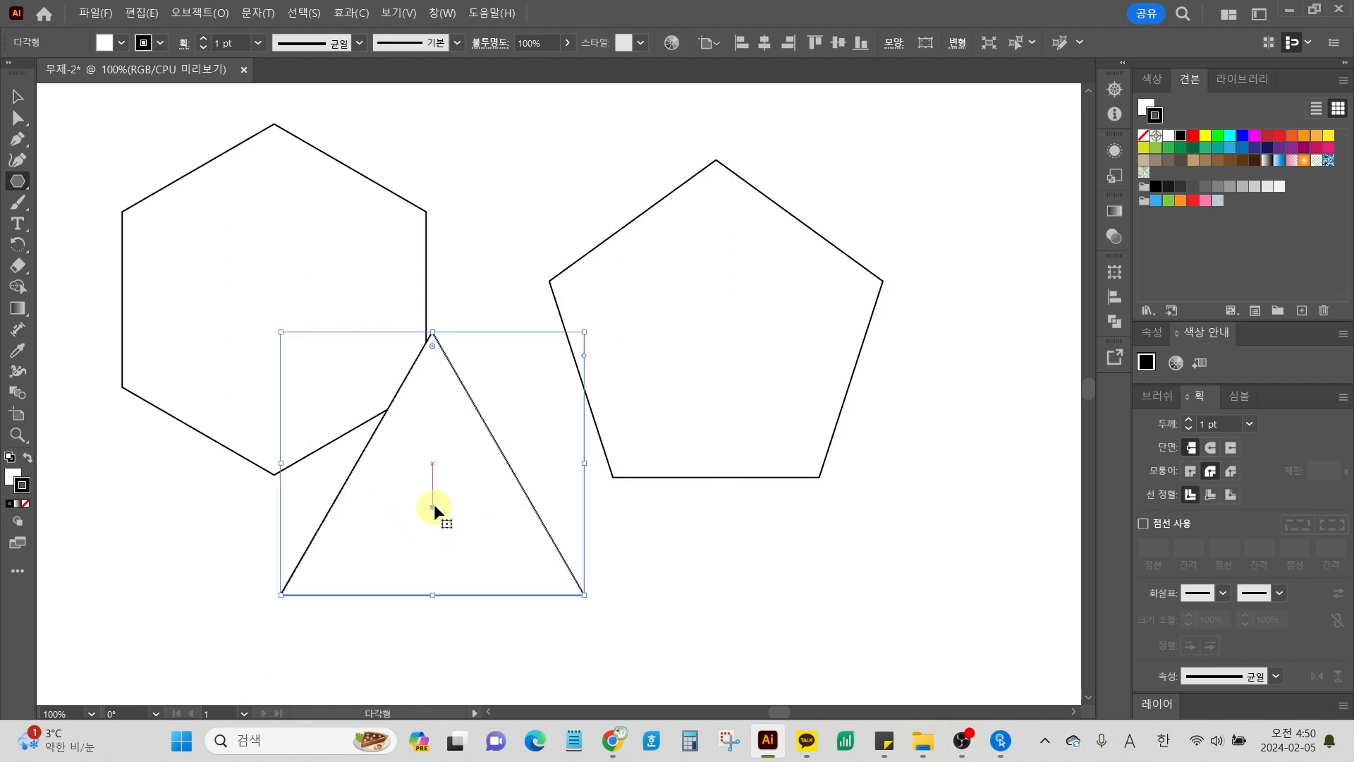
left_click(18, 96)
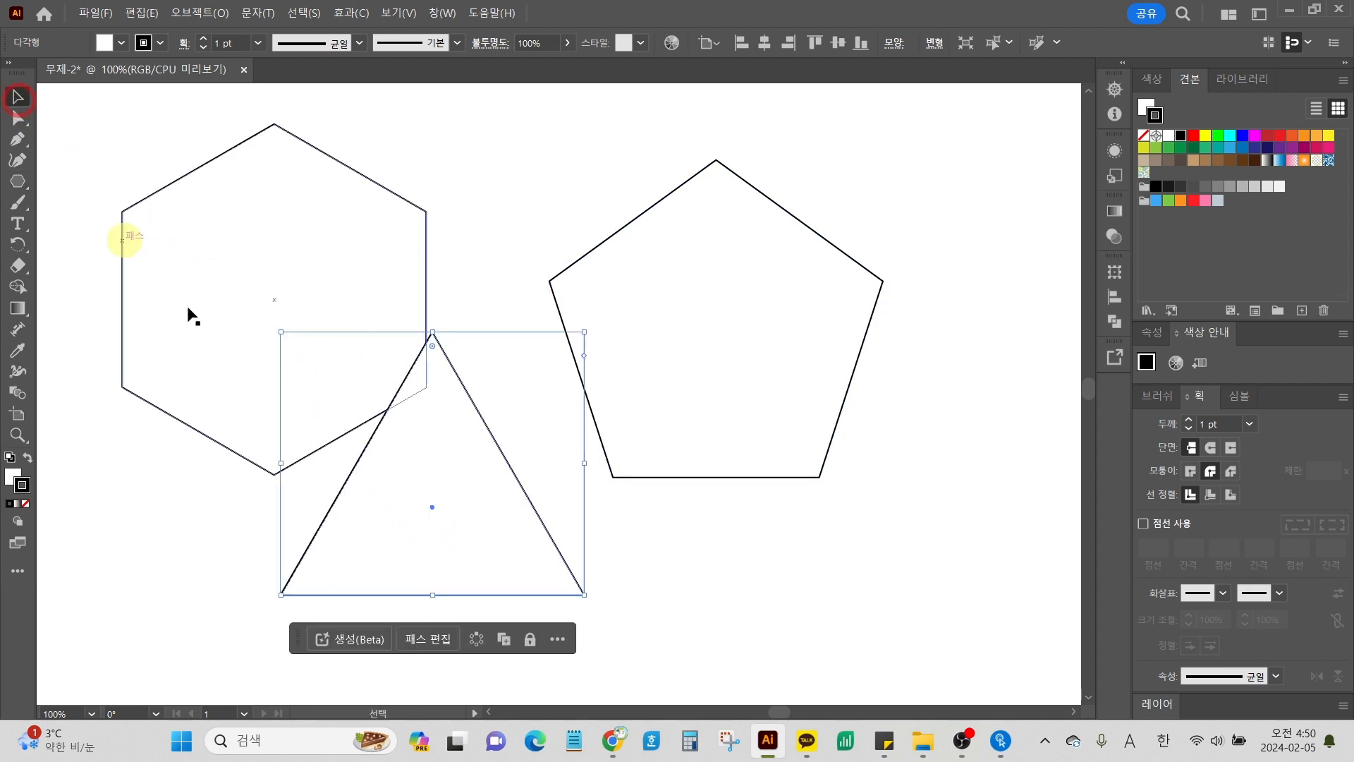
scroll(573, 539, "down", 3)
left_click_drag(547, 522, 588, 639)
scroll(631, 610, "down", 3)
scroll(657, 581, "up", 3)
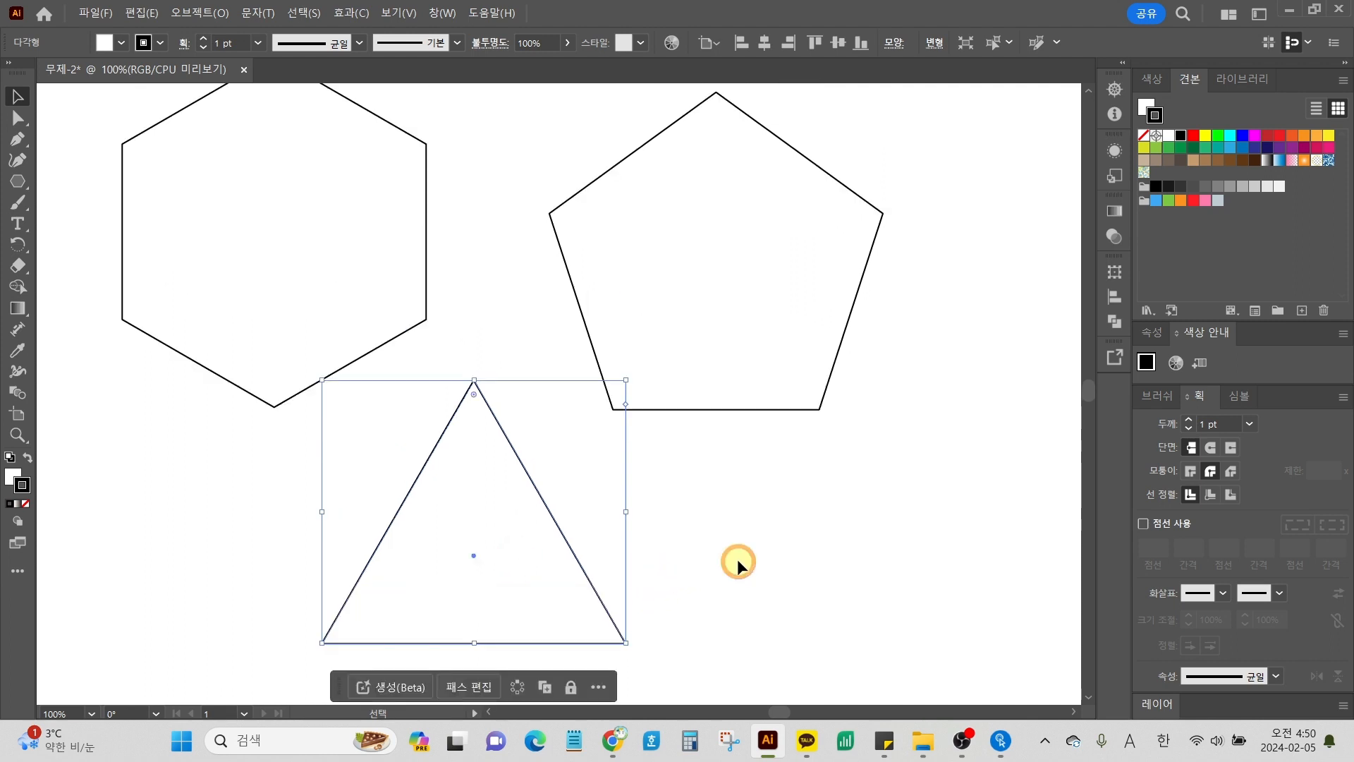
left_click(738, 562)
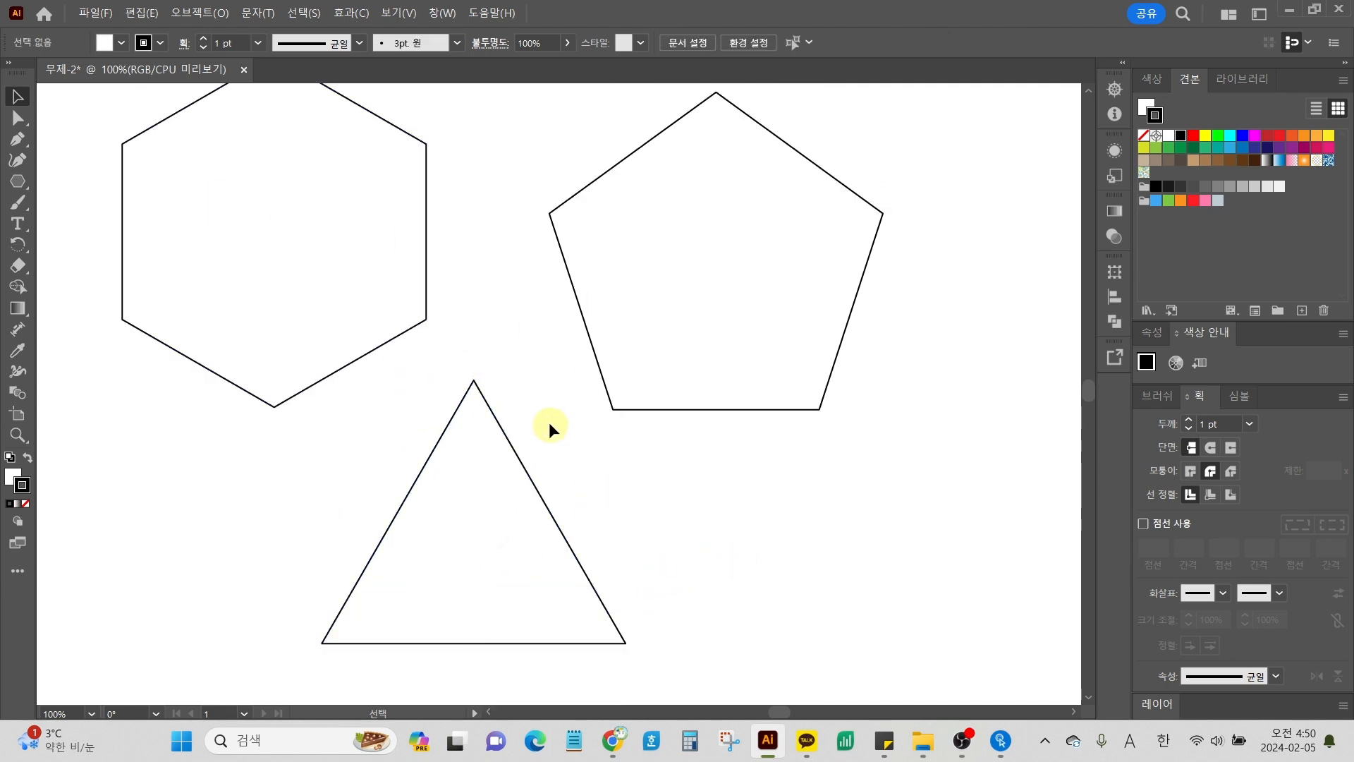
Step: Try pulling the triangle's top vertex down to the right with the Direct Selection tool, and undo it
scroll(548, 422, "down", 3)
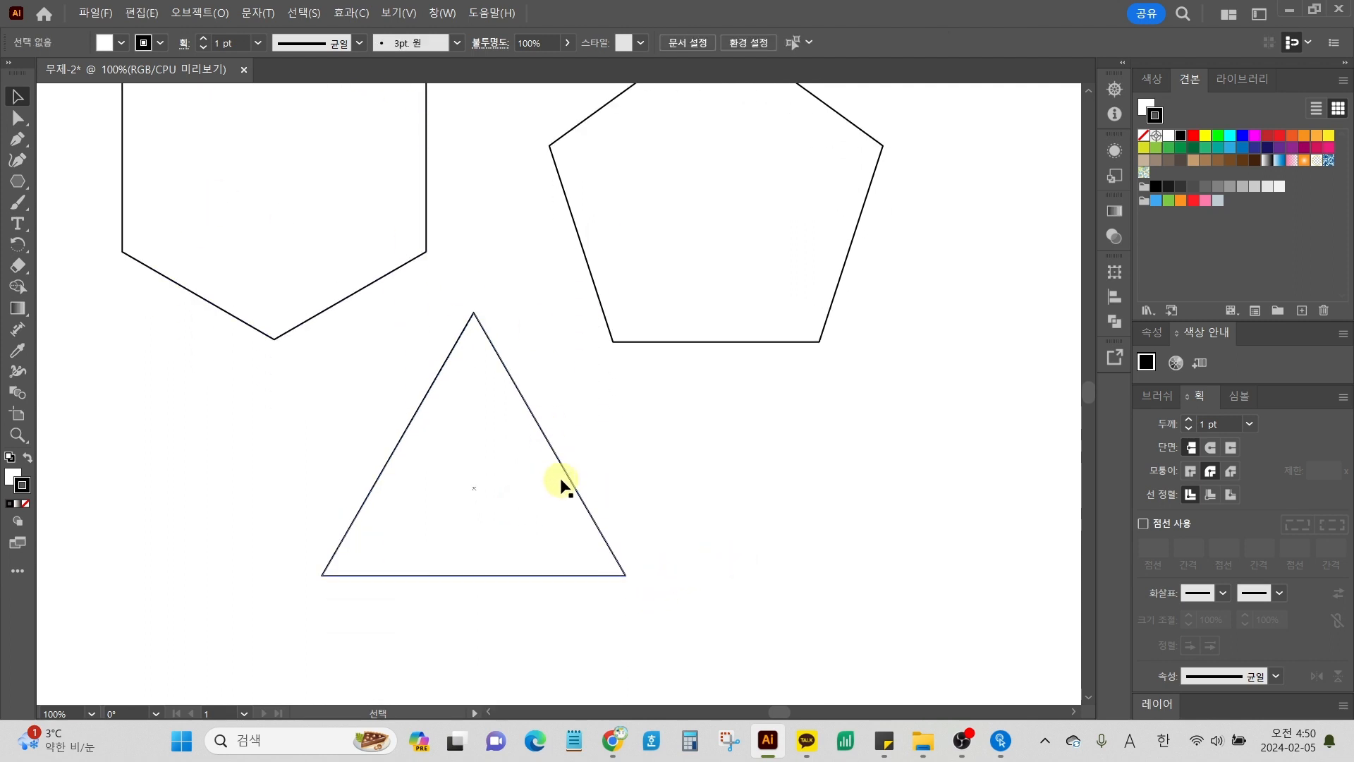
left_click(560, 477)
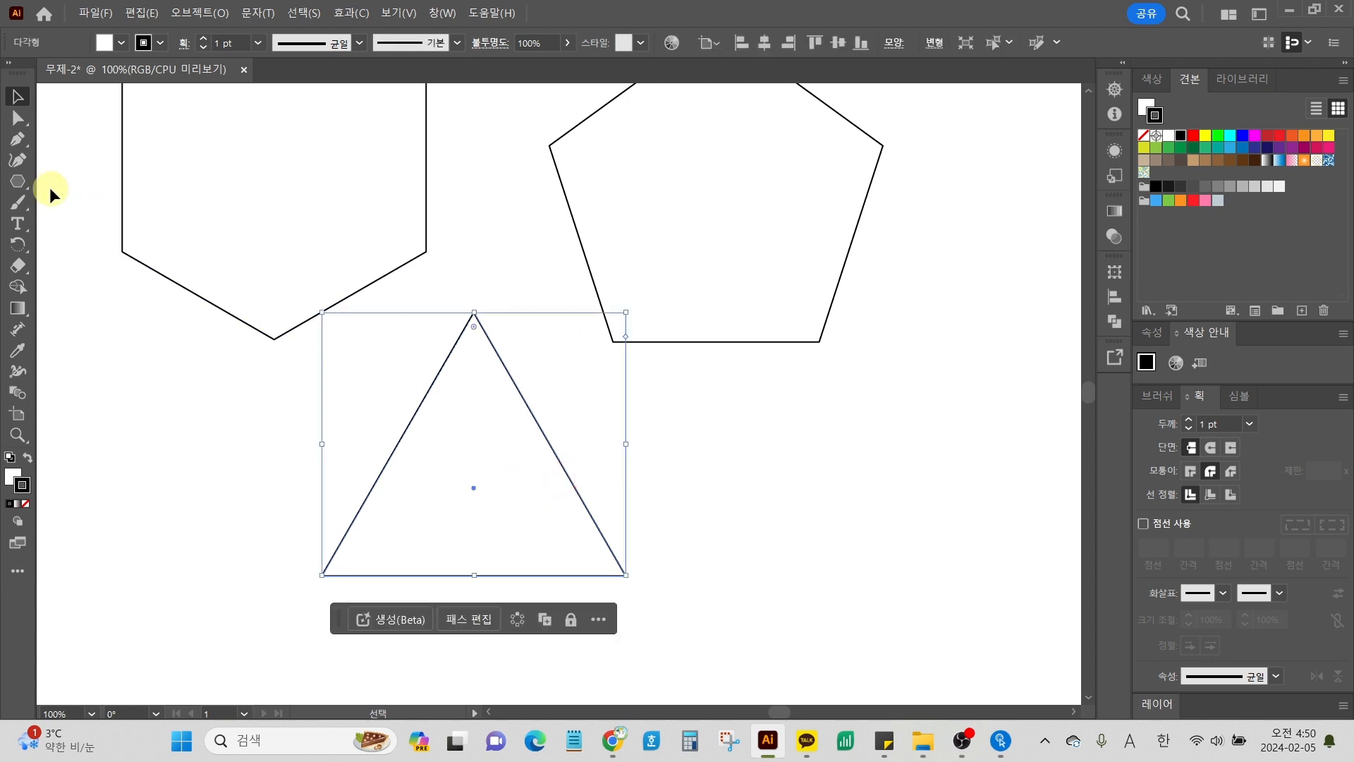
left_click(26, 128)
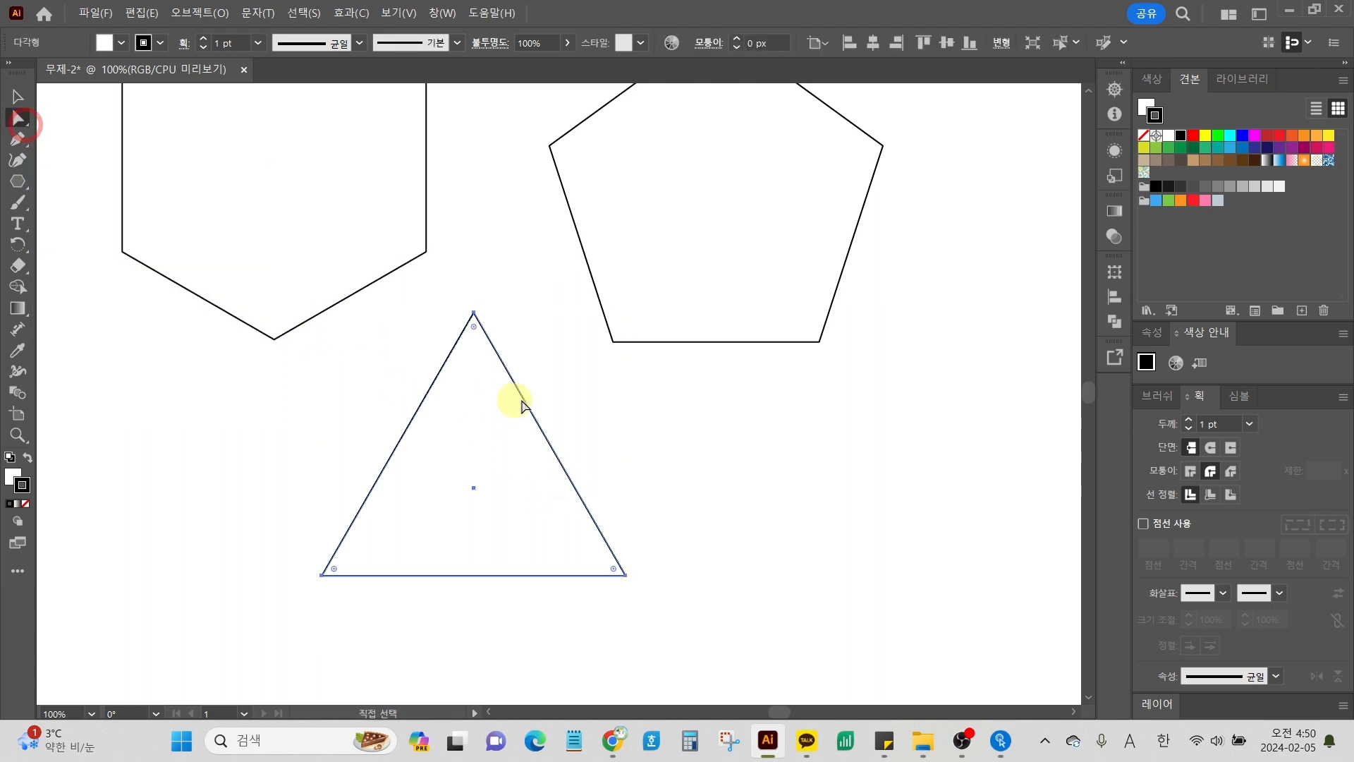
left_click_drag(474, 314, 565, 377)
key("ctrl+z")
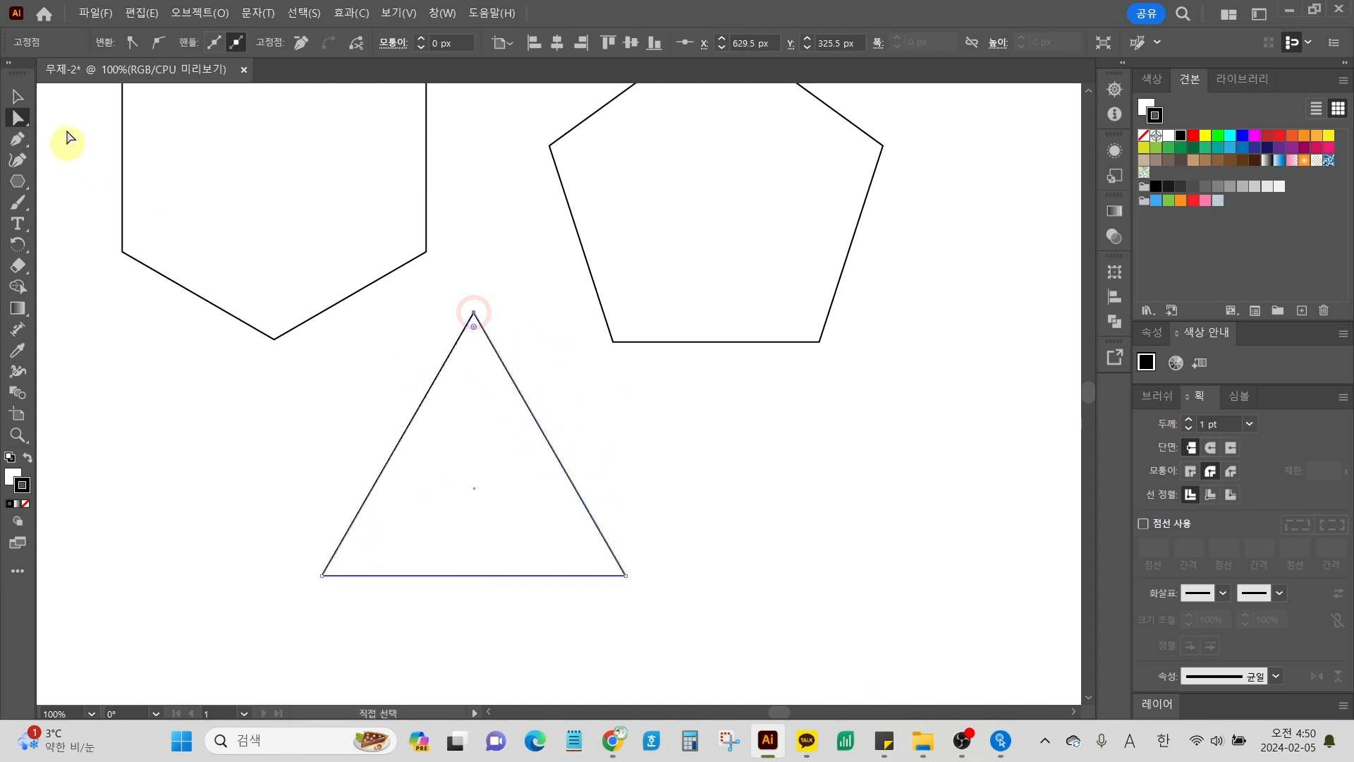
Step: Try flattening the triangle from its top edge and widening it to the right, and undo both changes
left_click(18, 96)
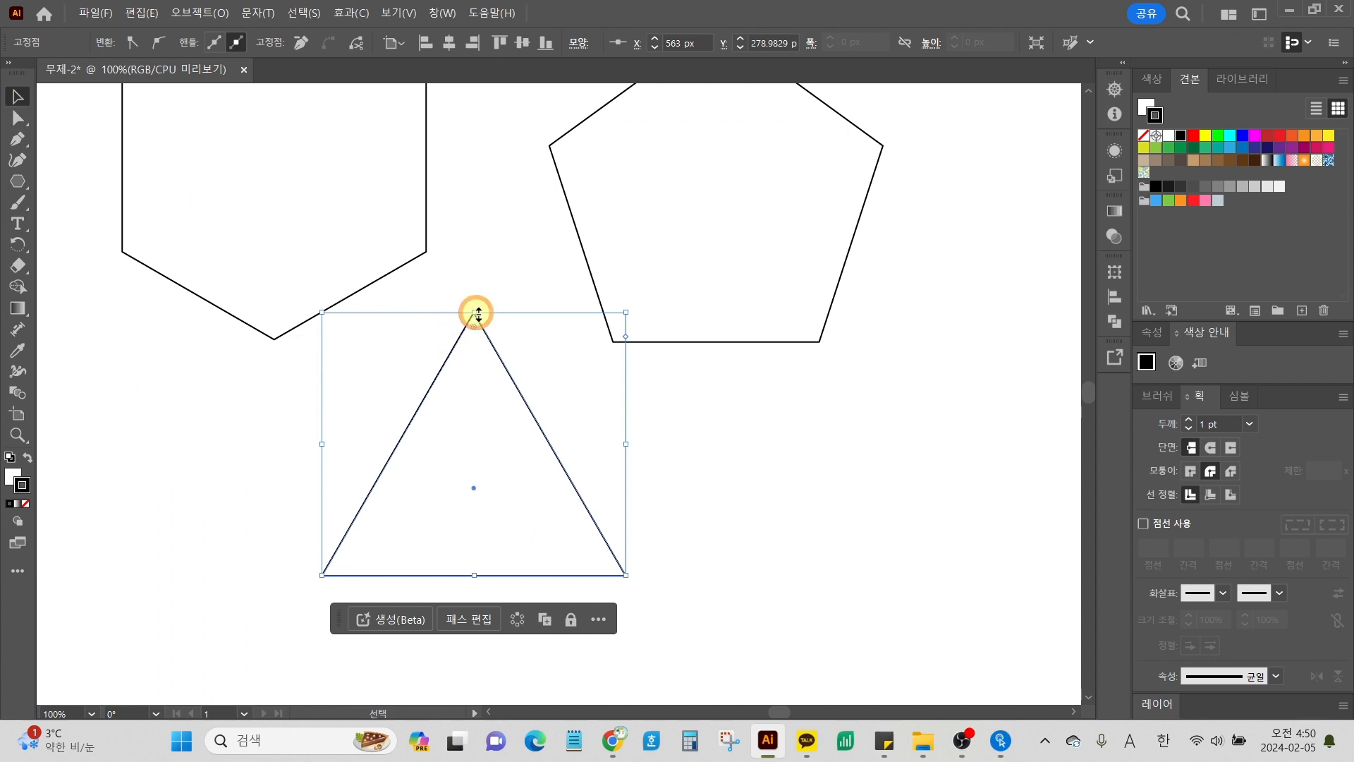
left_click_drag(478, 314, 474, 406)
left_click_drag(626, 490, 713, 489)
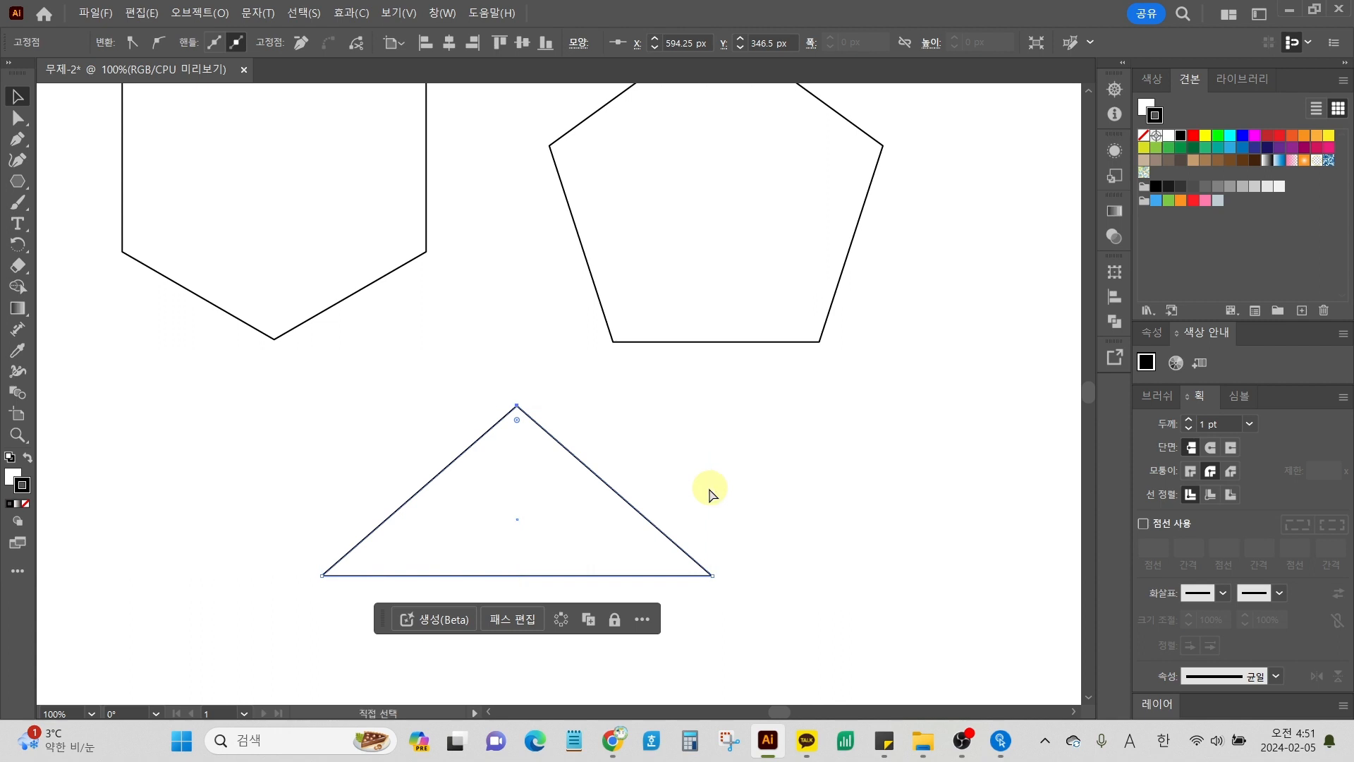
key("ctrl+z")
key("ctrl+z")
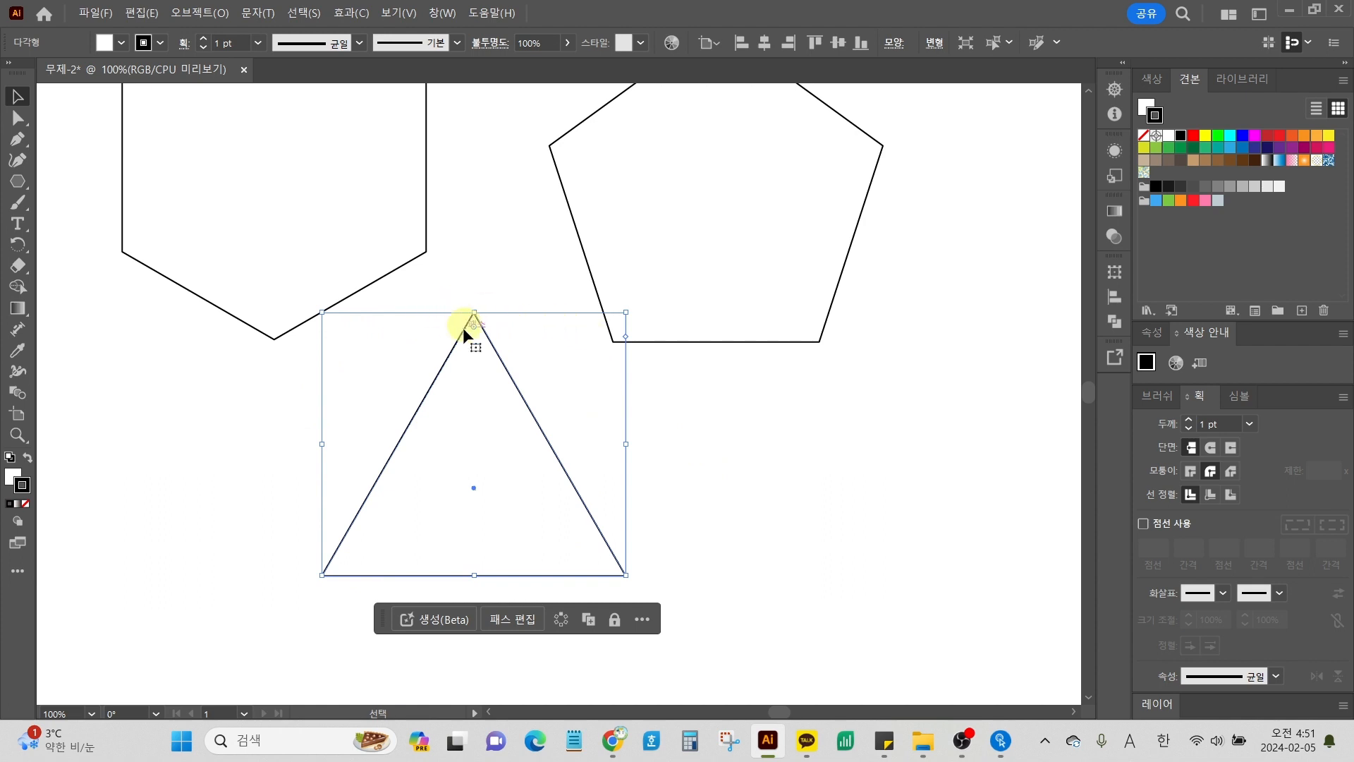
Step: Flatten and widen the triangle by its bounding box, and shift its top vertex right to make it asymmetrical
left_click_drag(473, 310, 467, 409)
left_click_drag(627, 492, 820, 501)
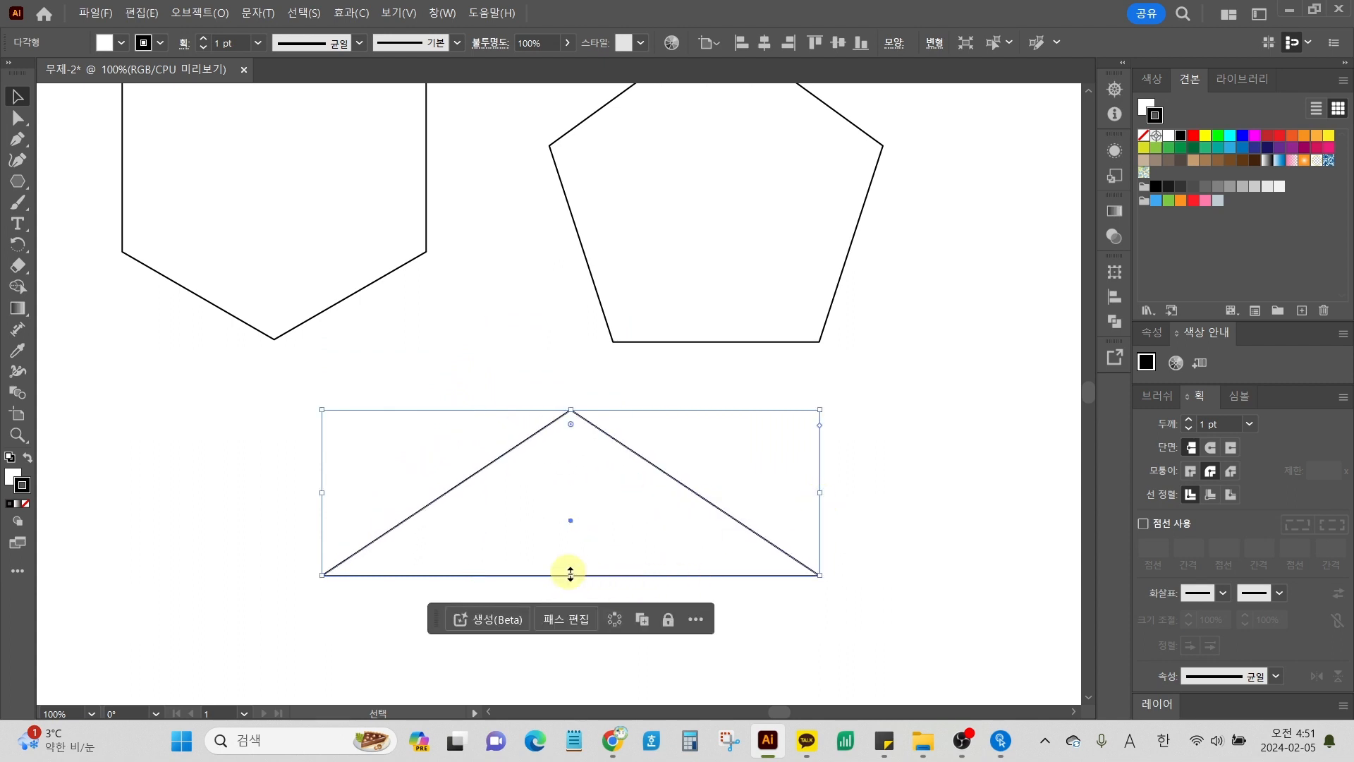
left_click_drag(569, 572, 571, 605)
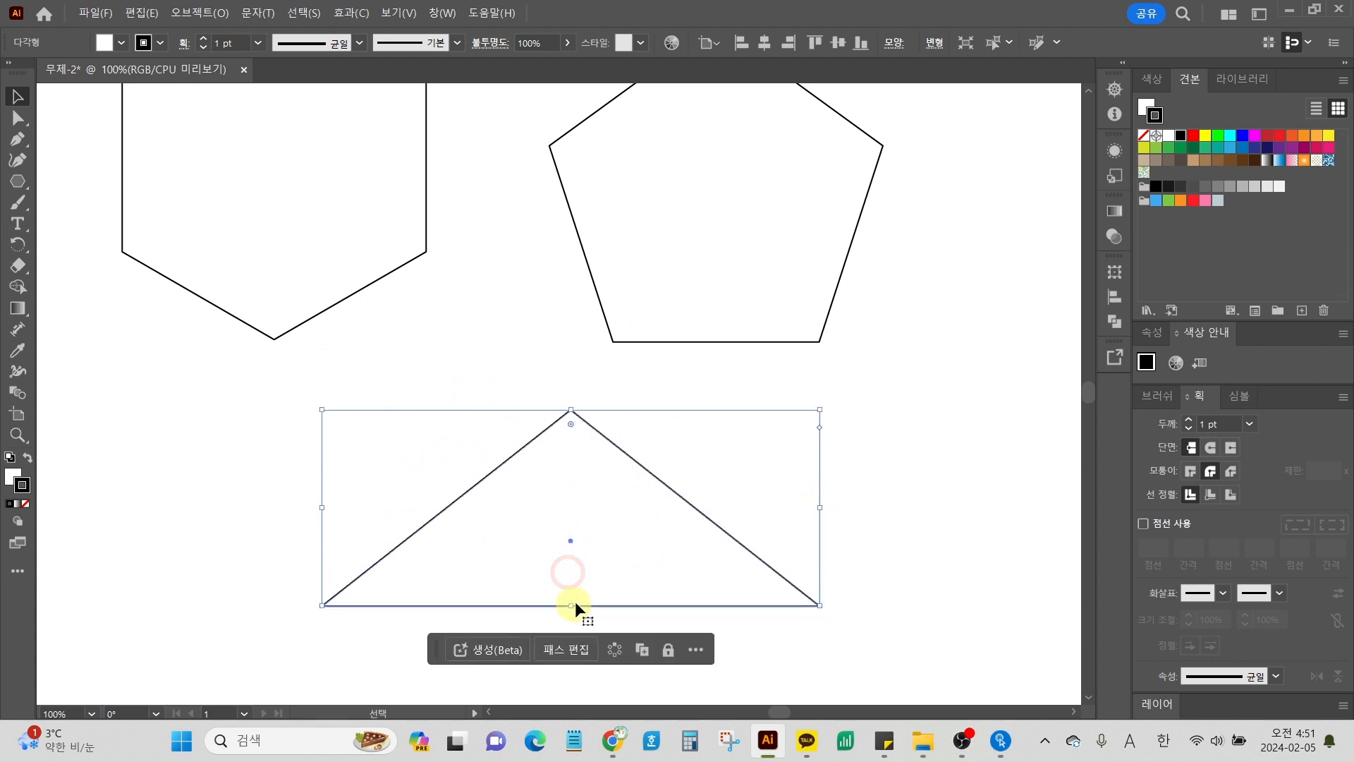
left_click(31, 117)
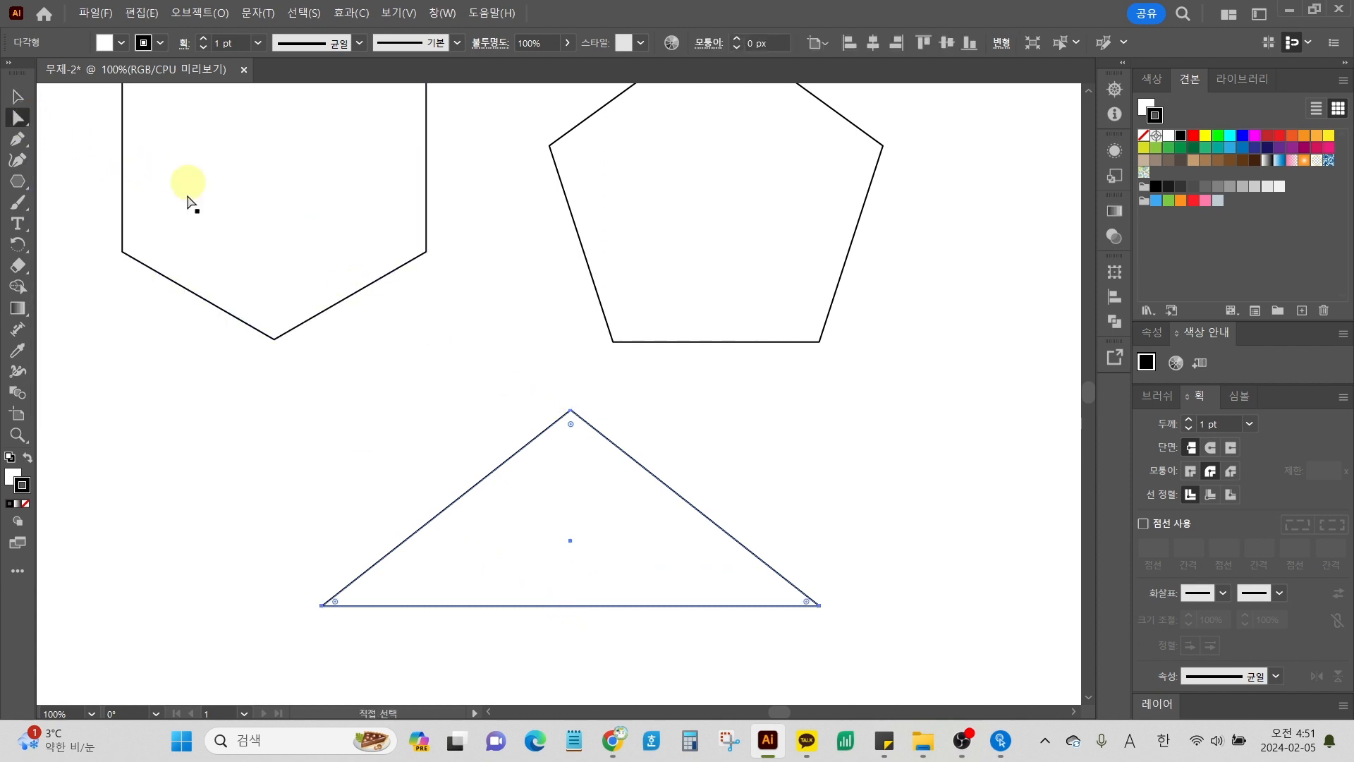
left_click_drag(570, 414, 692, 412)
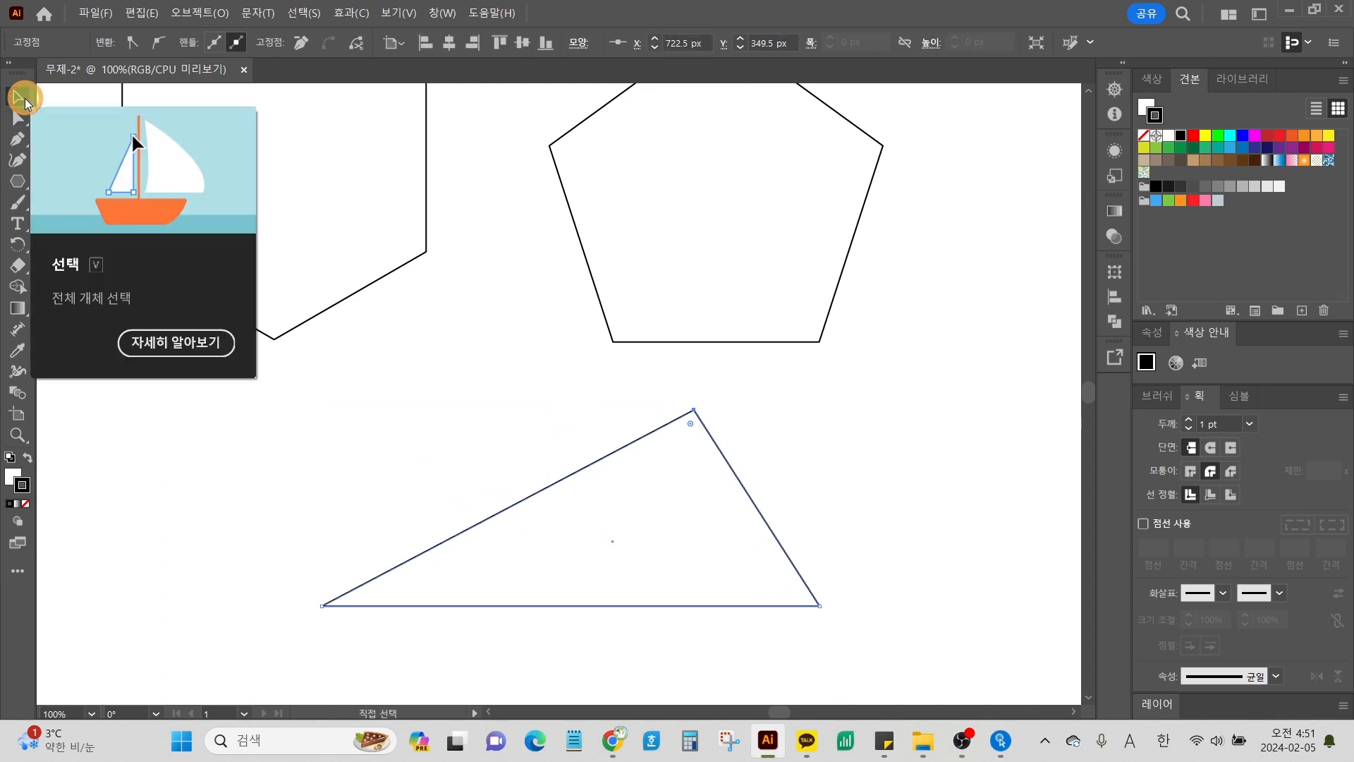
Step: Try rounding all of the triangle's corners with its corner widget, and undo the rounding
left_click(28, 100)
left_click_drag(691, 420, 677, 470)
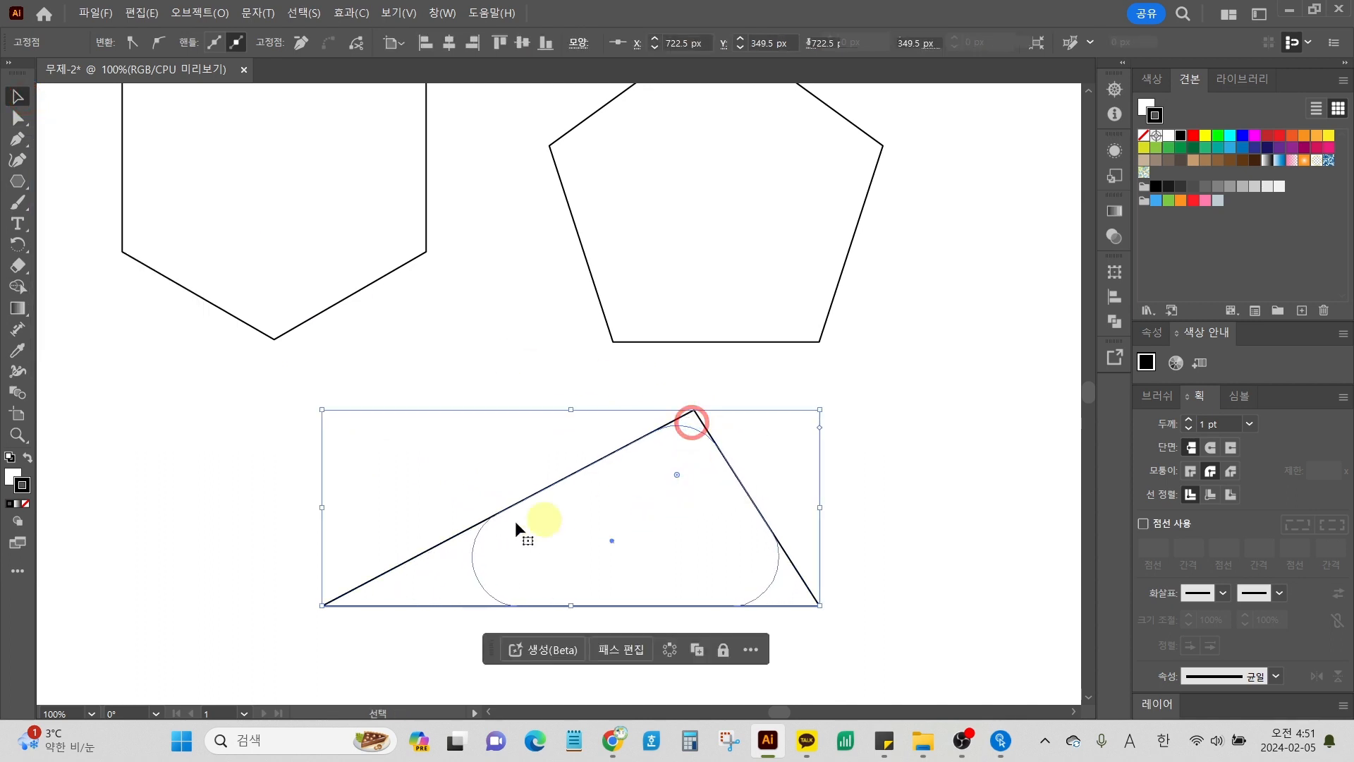
left_click(431, 352)
key("ctrl+z")
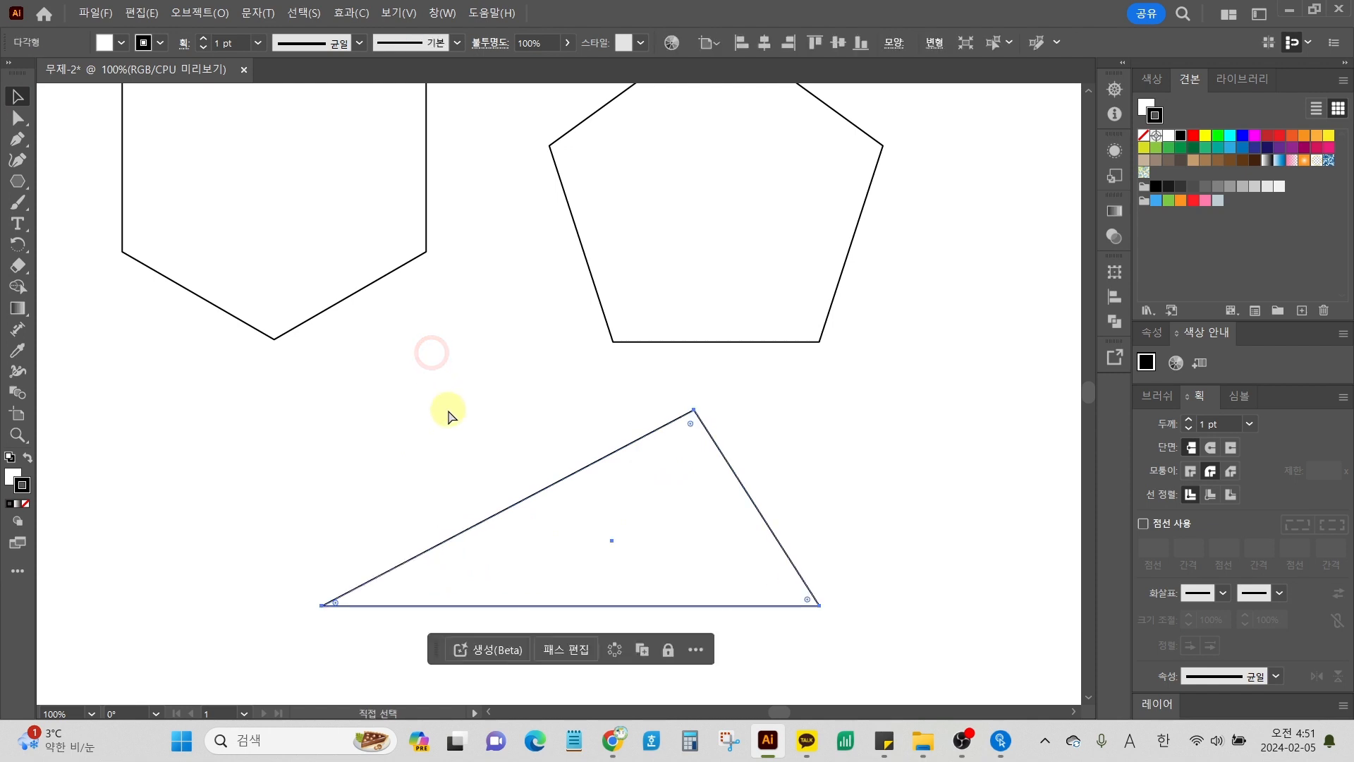
left_click(448, 408)
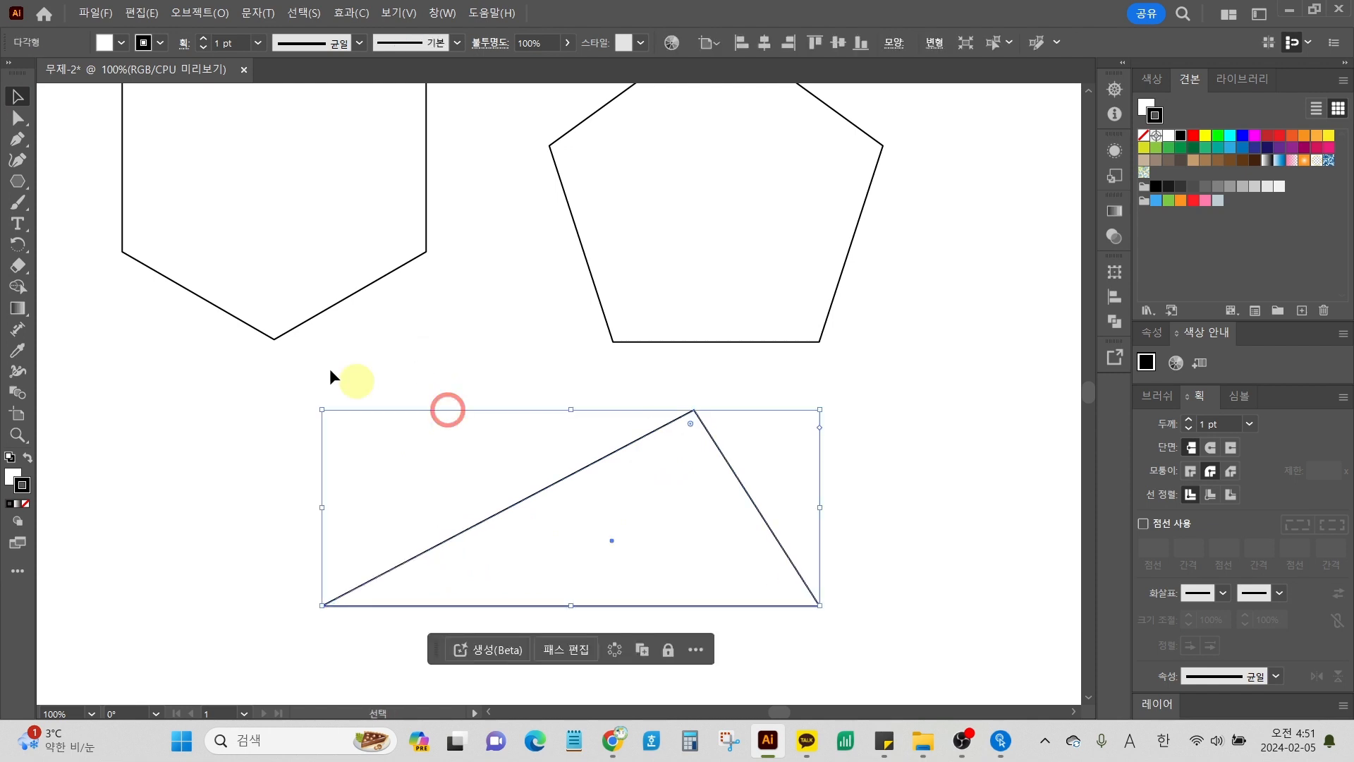
Step: Switch to the Star tool and bring up its radius and point-count settings beside the triangle, closing them without creating a star
left_click(20, 181)
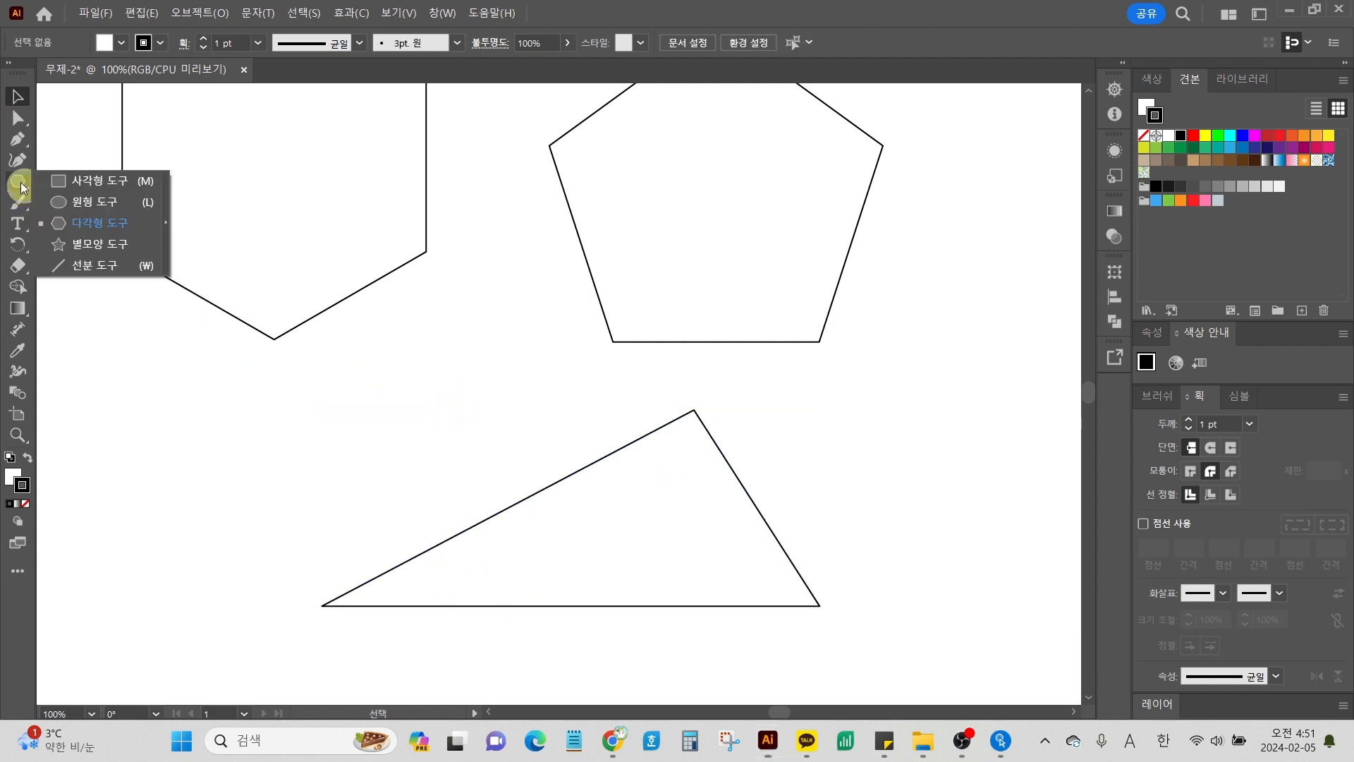
left_click(103, 244)
scroll(161, 449, "left", 2)
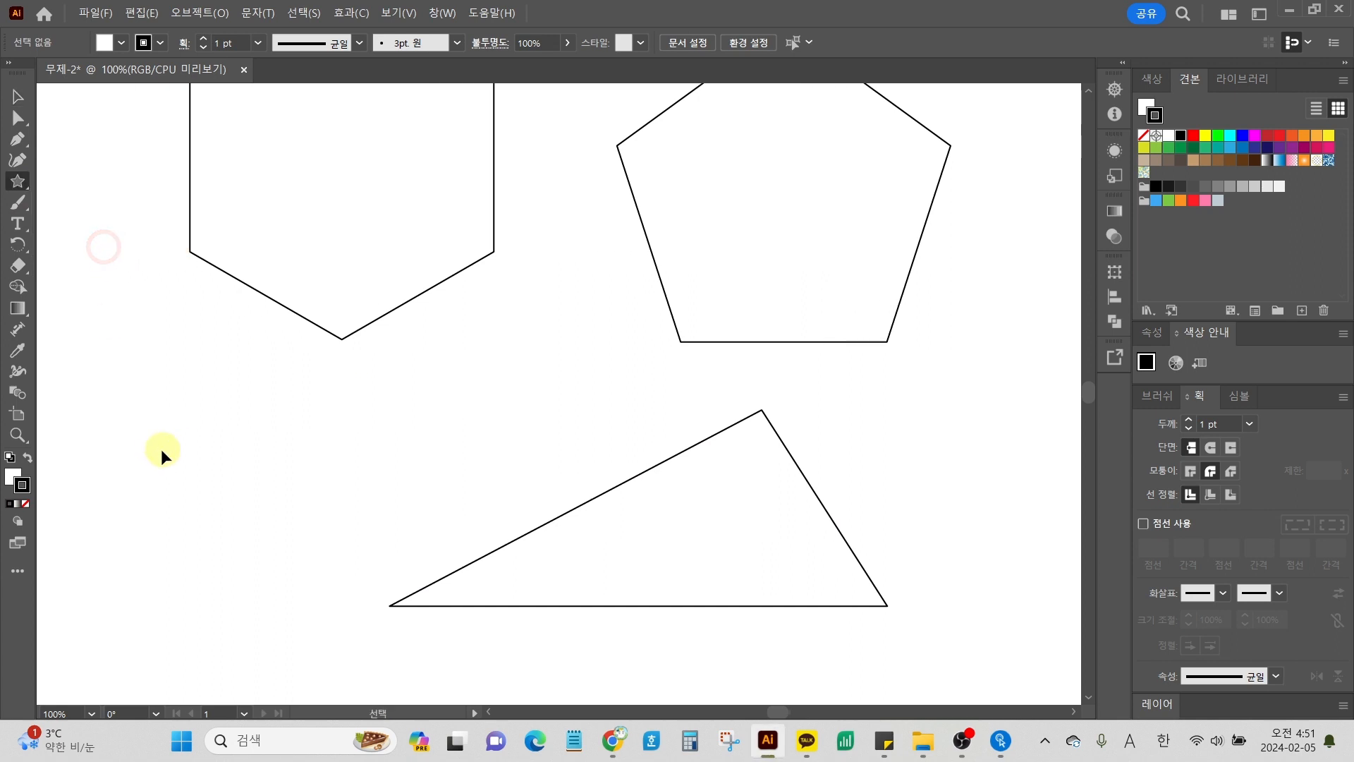
scroll(160, 448, "up", 1)
scroll(169, 462, "left", 2)
scroll(182, 480, "left", 1)
left_click(242, 430)
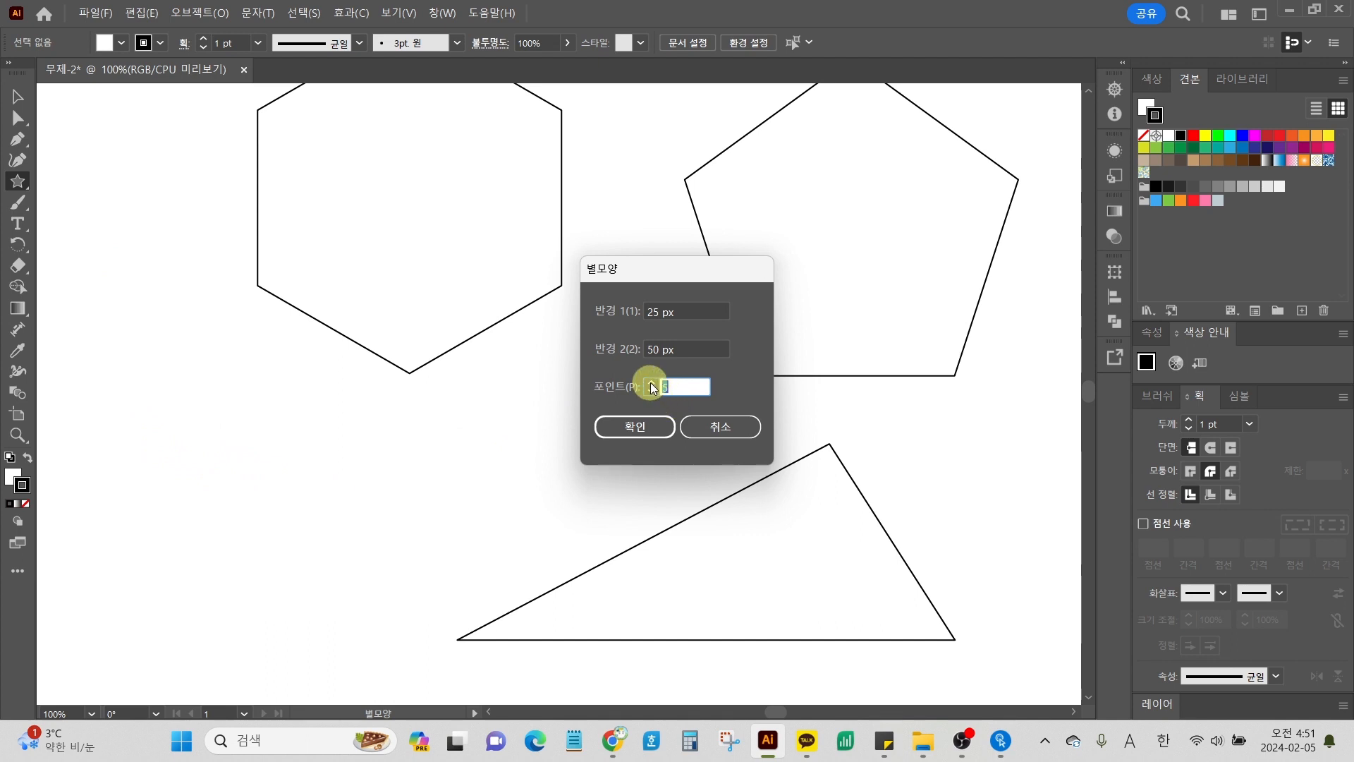
key("Escape")
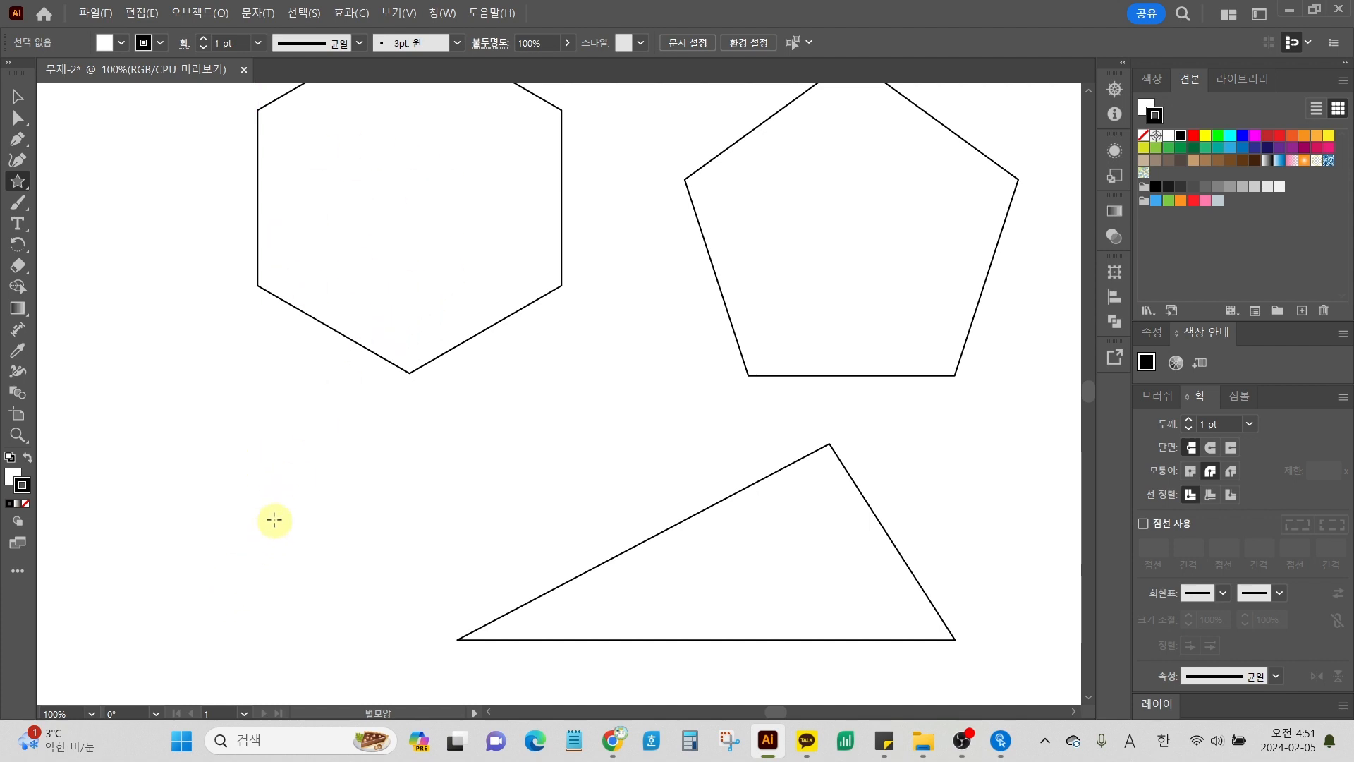
Step: Try drawing a tilted five-pointed star freehand in the empty space below the hexagon, and undo it
left_click_drag(274, 519, 411, 451)
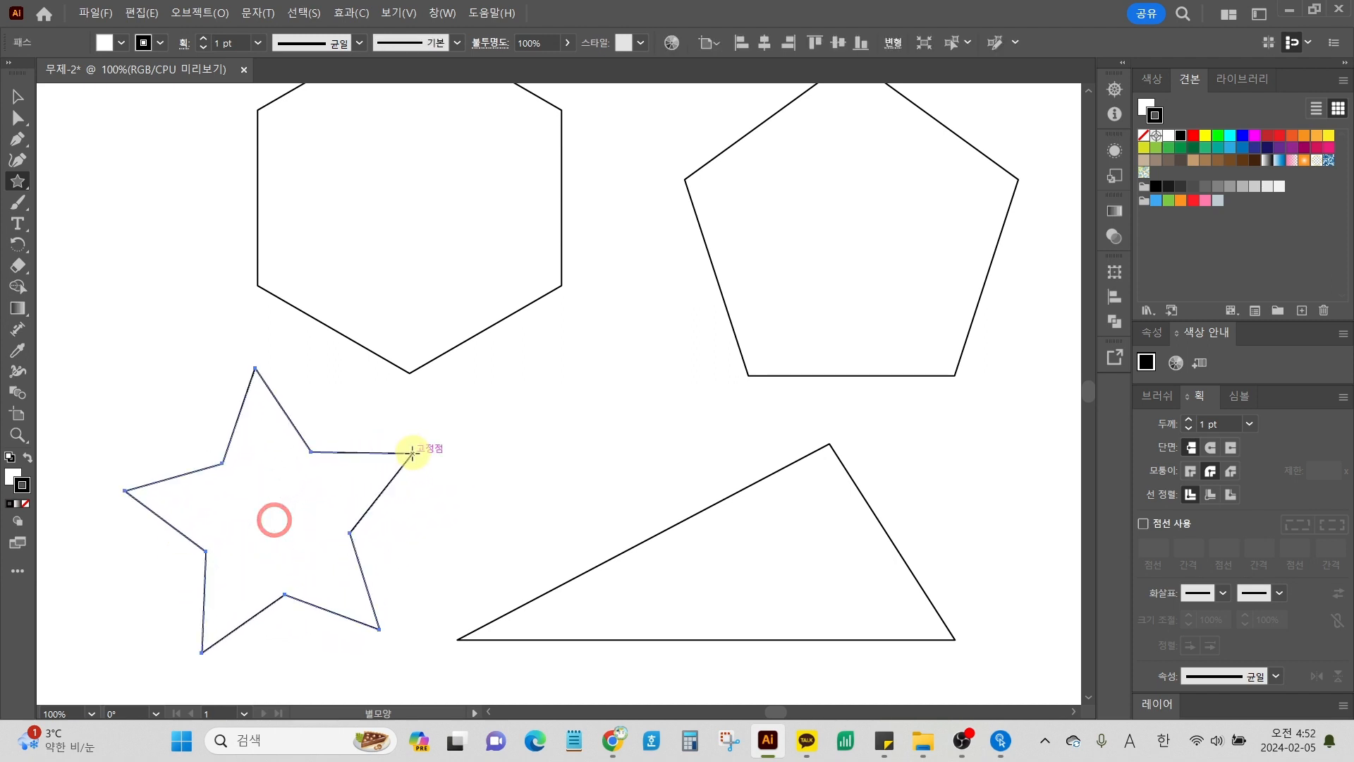
key("ctrl+z")
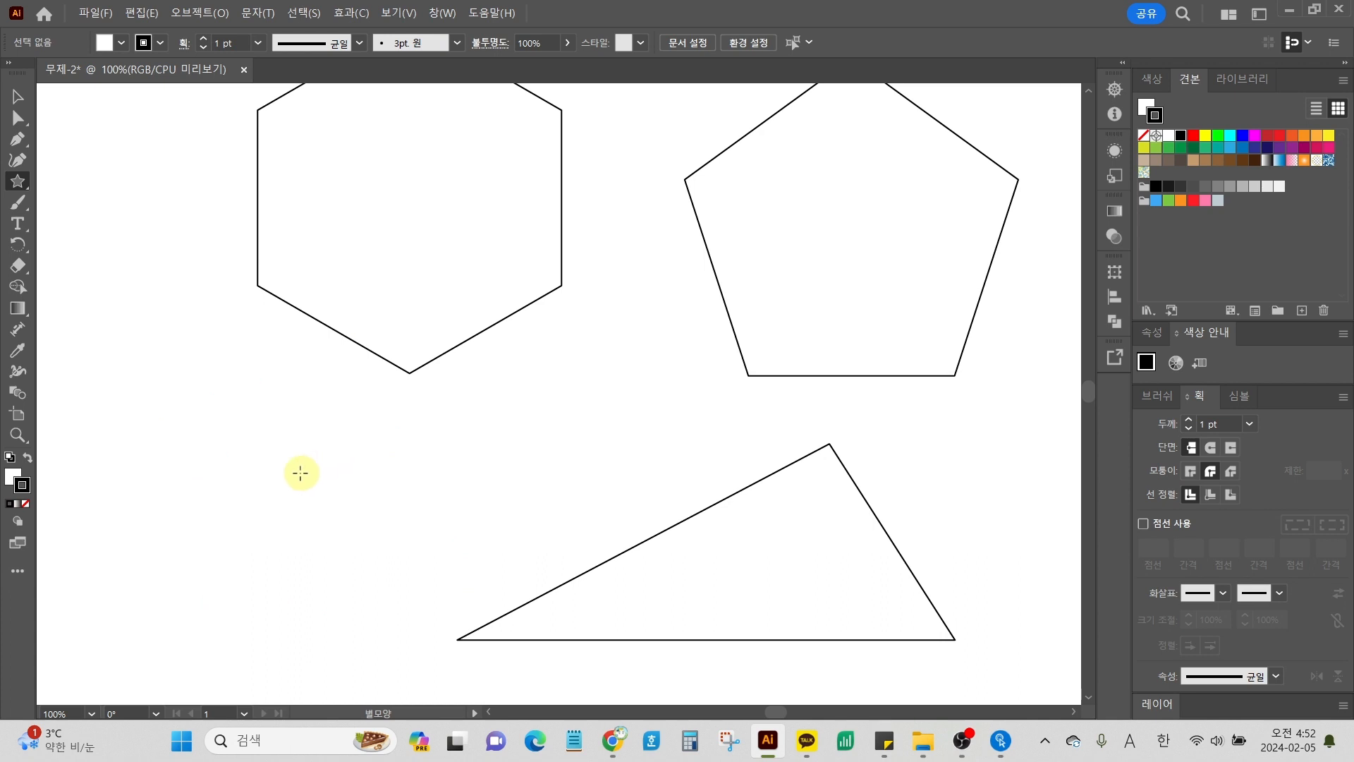
Step: Create a six-pointed star below the hexagon with radius 1 of 110.3877 px and radius 2 of 55.1939 px
left_click(299, 472)
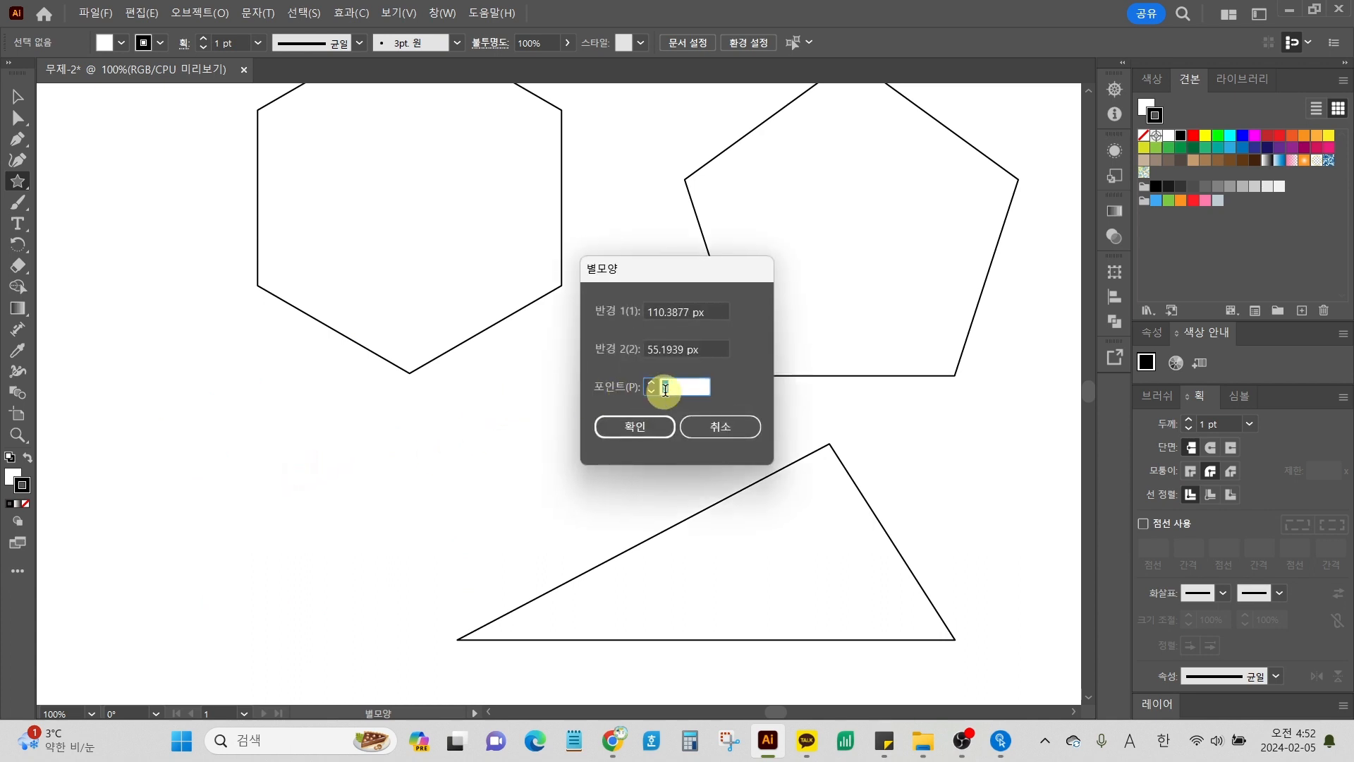
type("6")
left_click(654, 425)
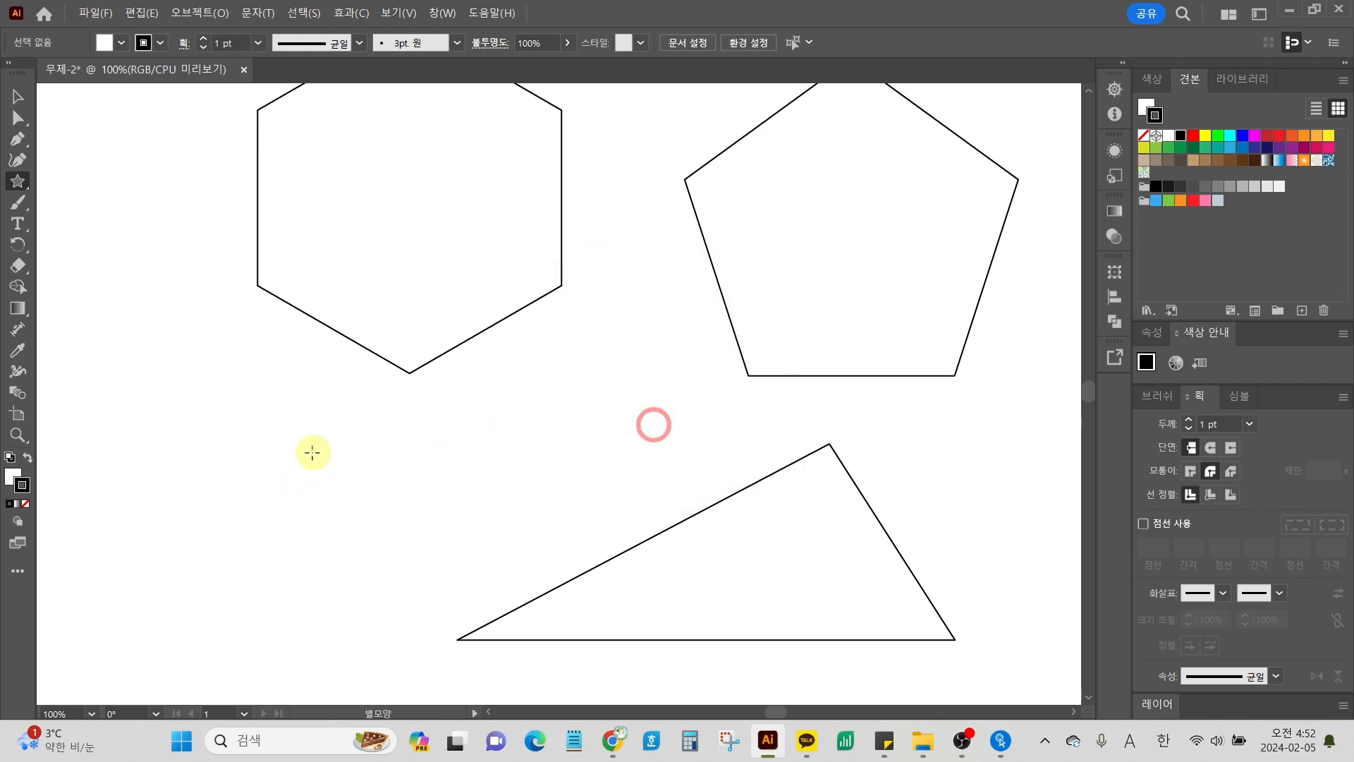
Step: Try drawing a smaller tilted six-pointed star overlapping the upper left of the large star, and undo it
left_click_drag(186, 428, 252, 474)
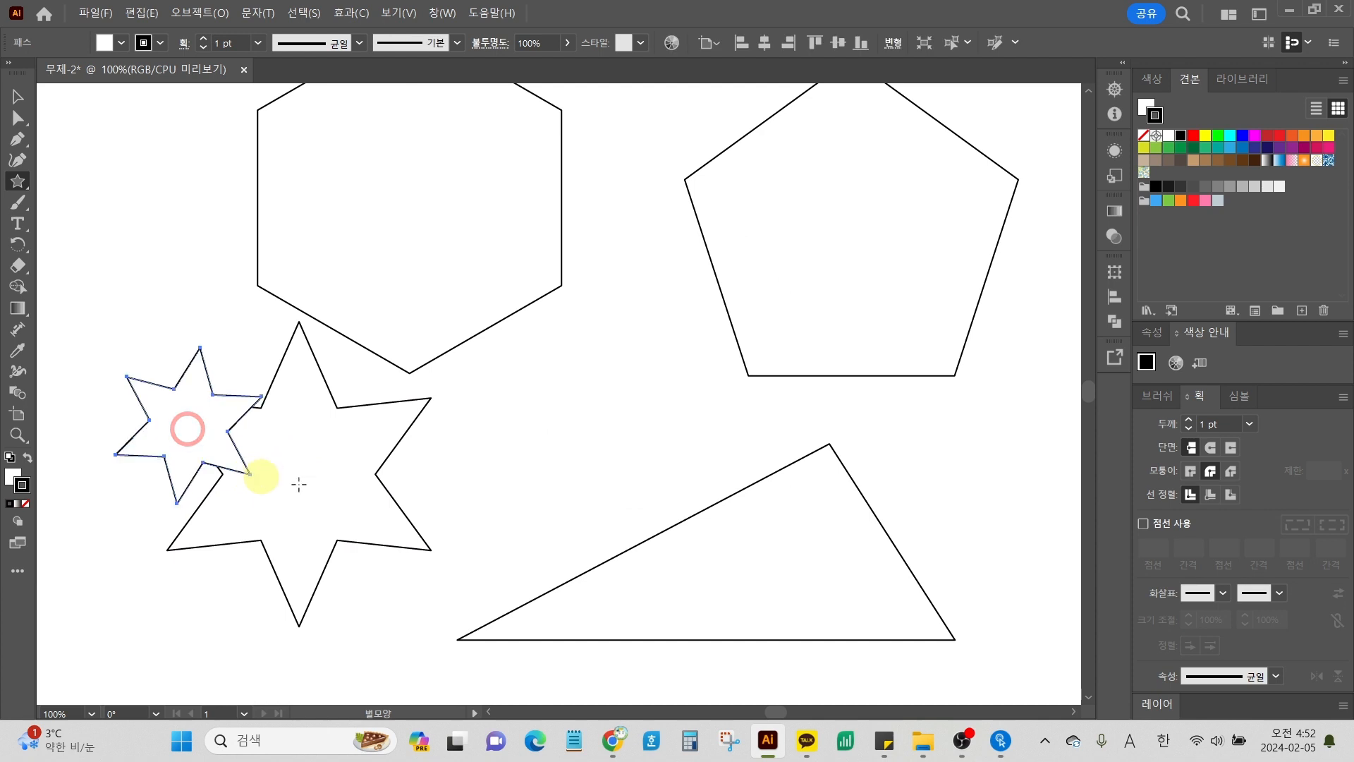
key("ctrl+z")
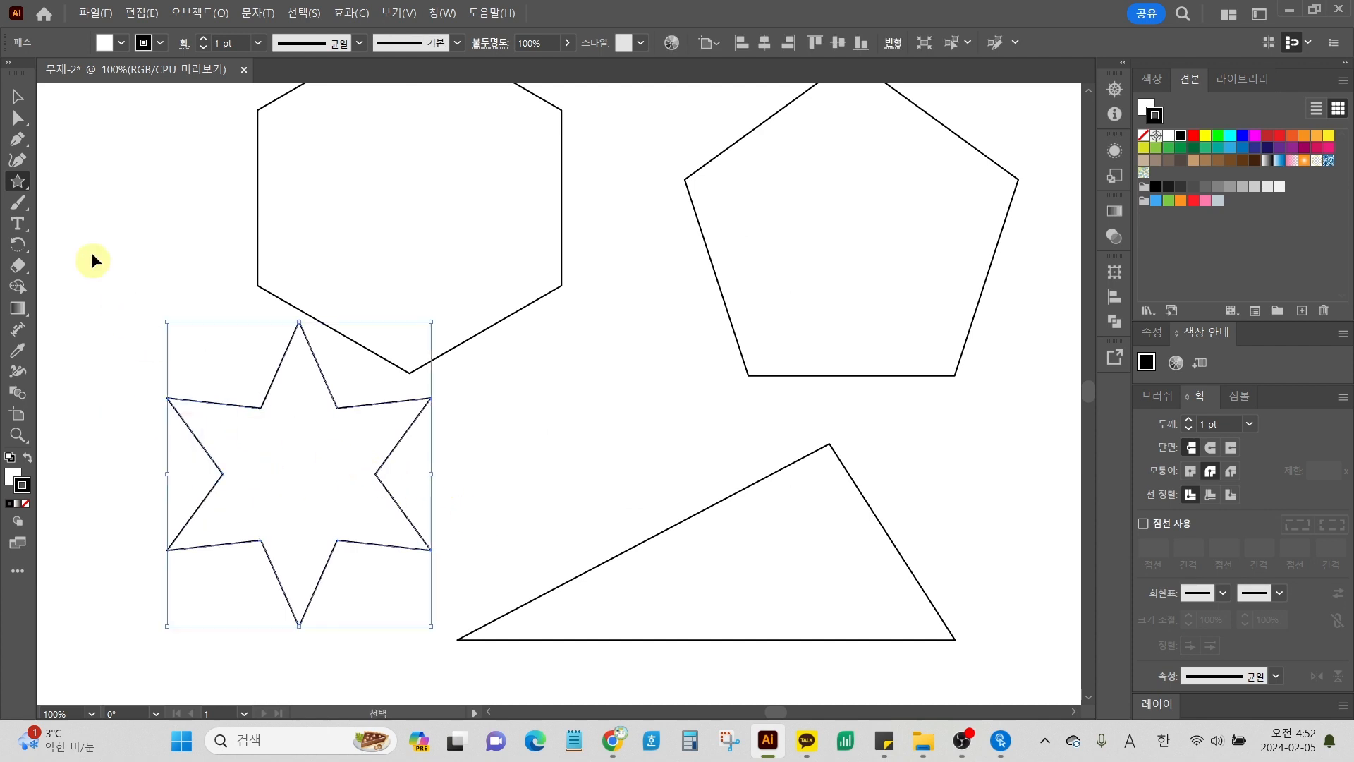
Step: Delete the selected star and clear all the remaining shapes from the canvas, switching to the Line Segment tool
key("Delete")
left_click(19, 183)
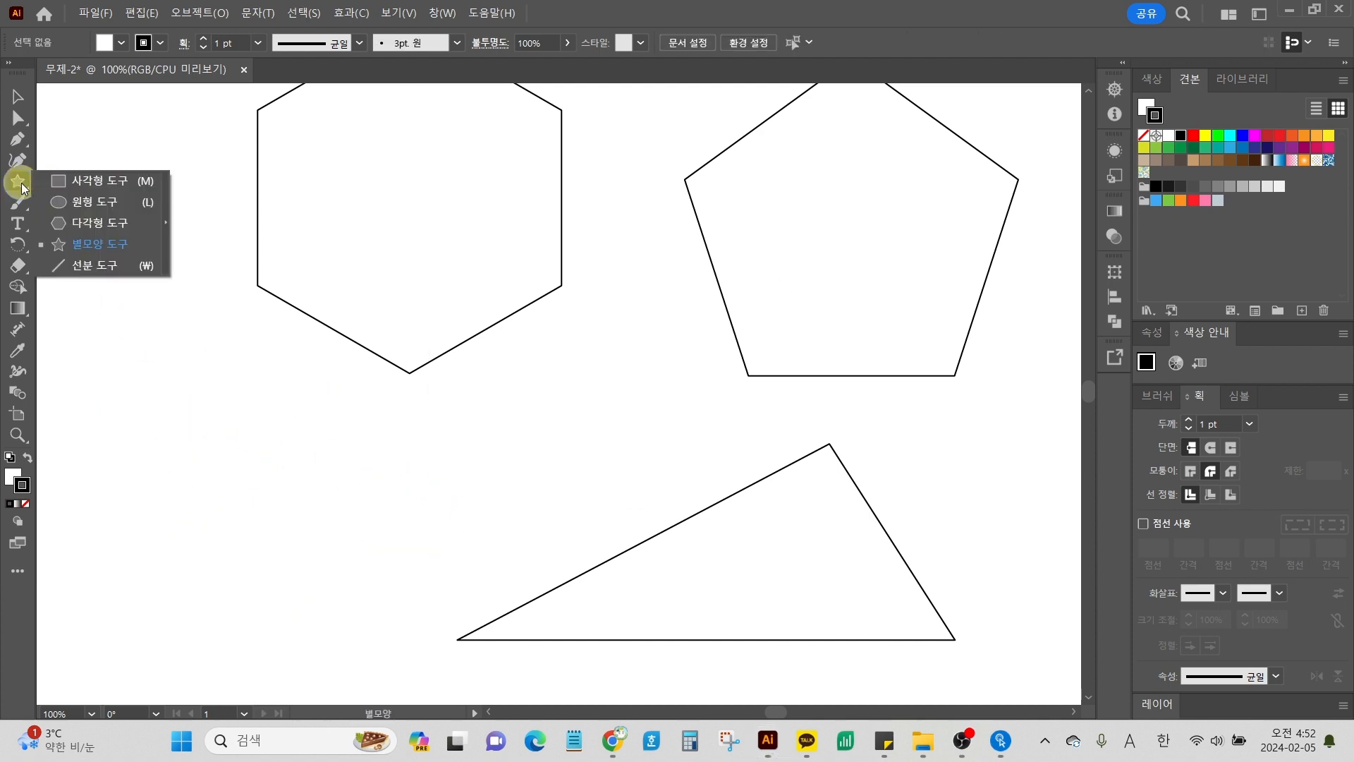
left_click_drag(21, 187, 92, 258)
scroll(100, 285, "right", 3)
key("ctrl+a")
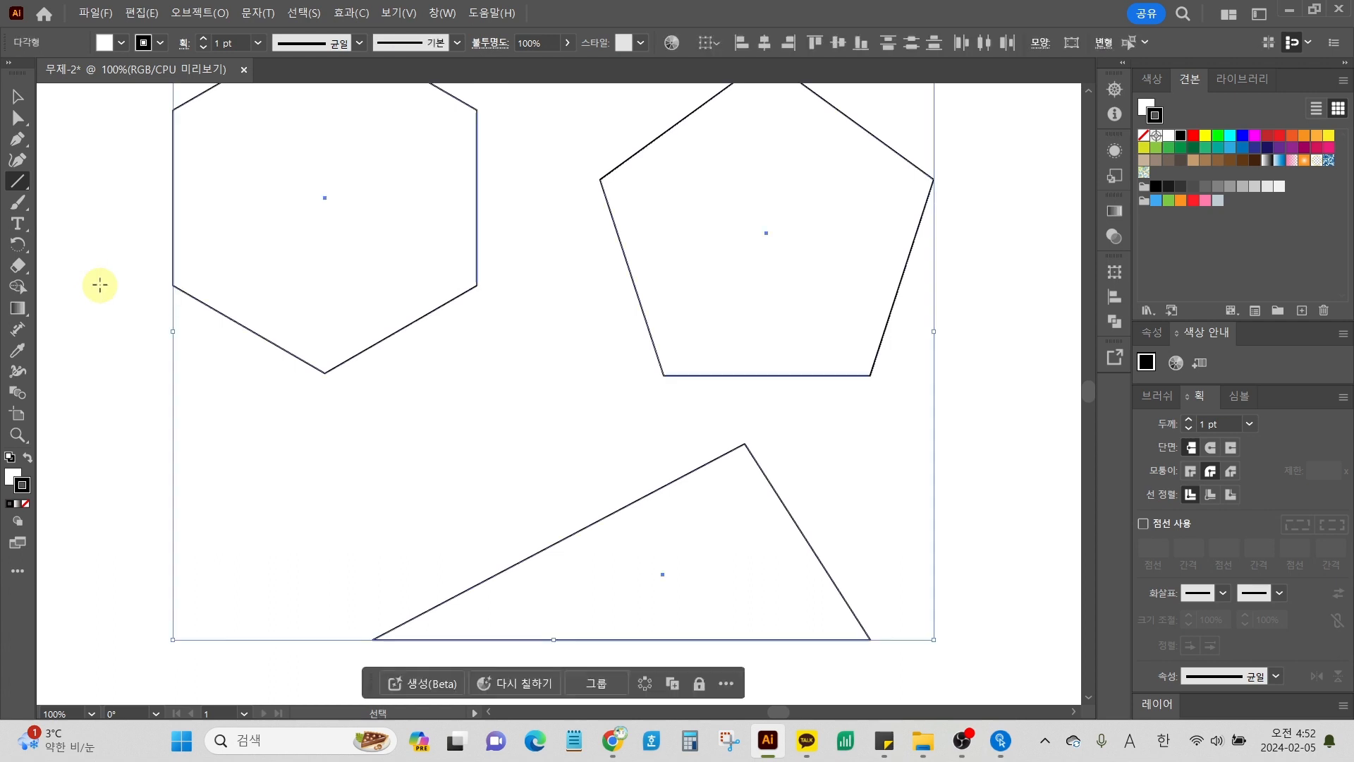
key("Delete")
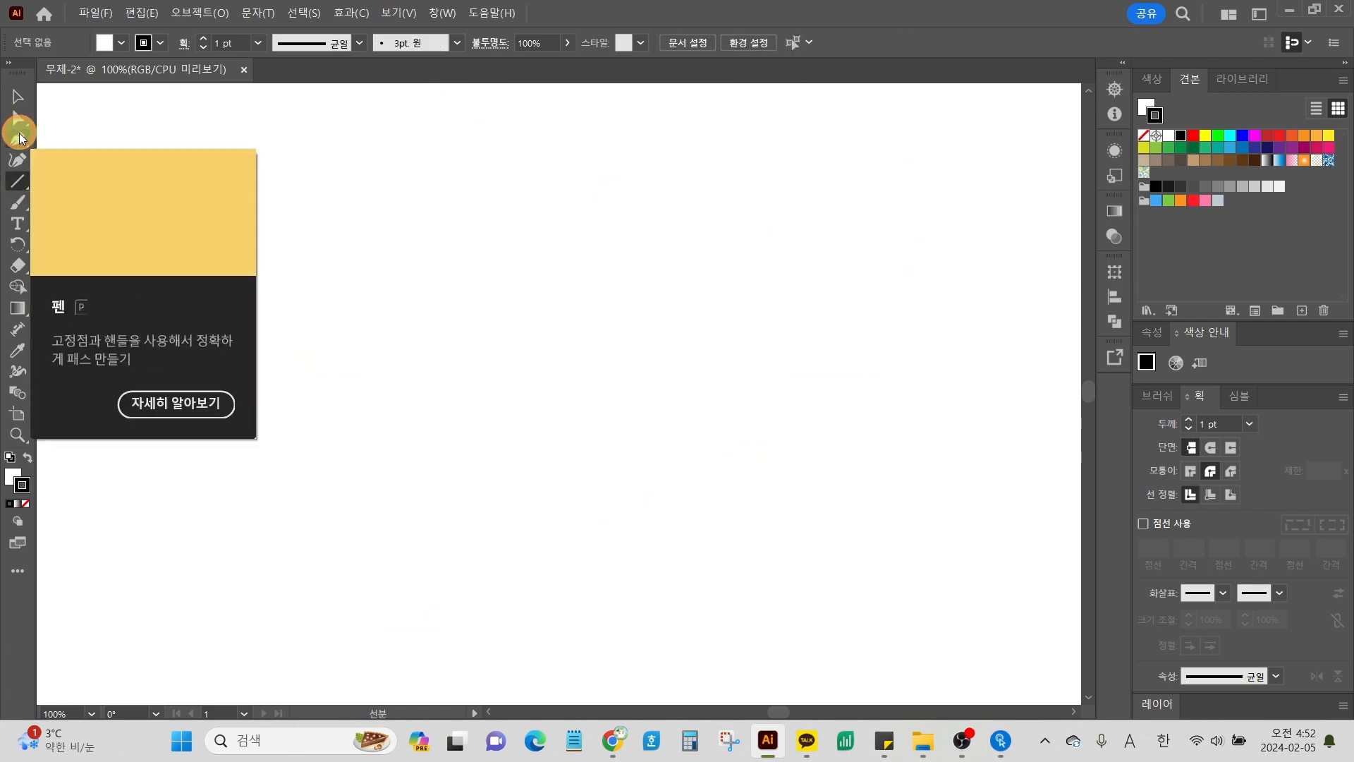
Step: Draw an open zigzag path of seven corner points across the middle of the canvas with the Pen tool
left_click(372, 498)
left_click(575, 284)
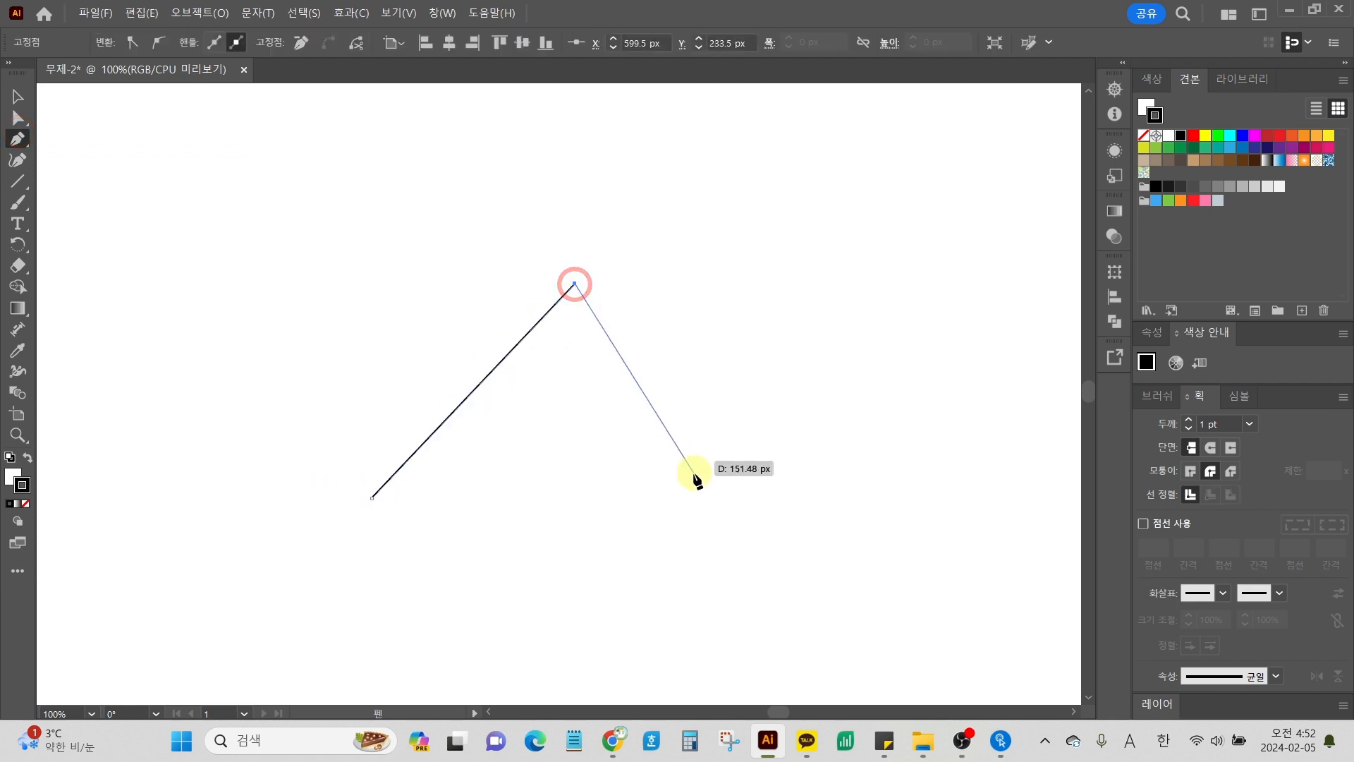
left_click(696, 474)
left_click(804, 278)
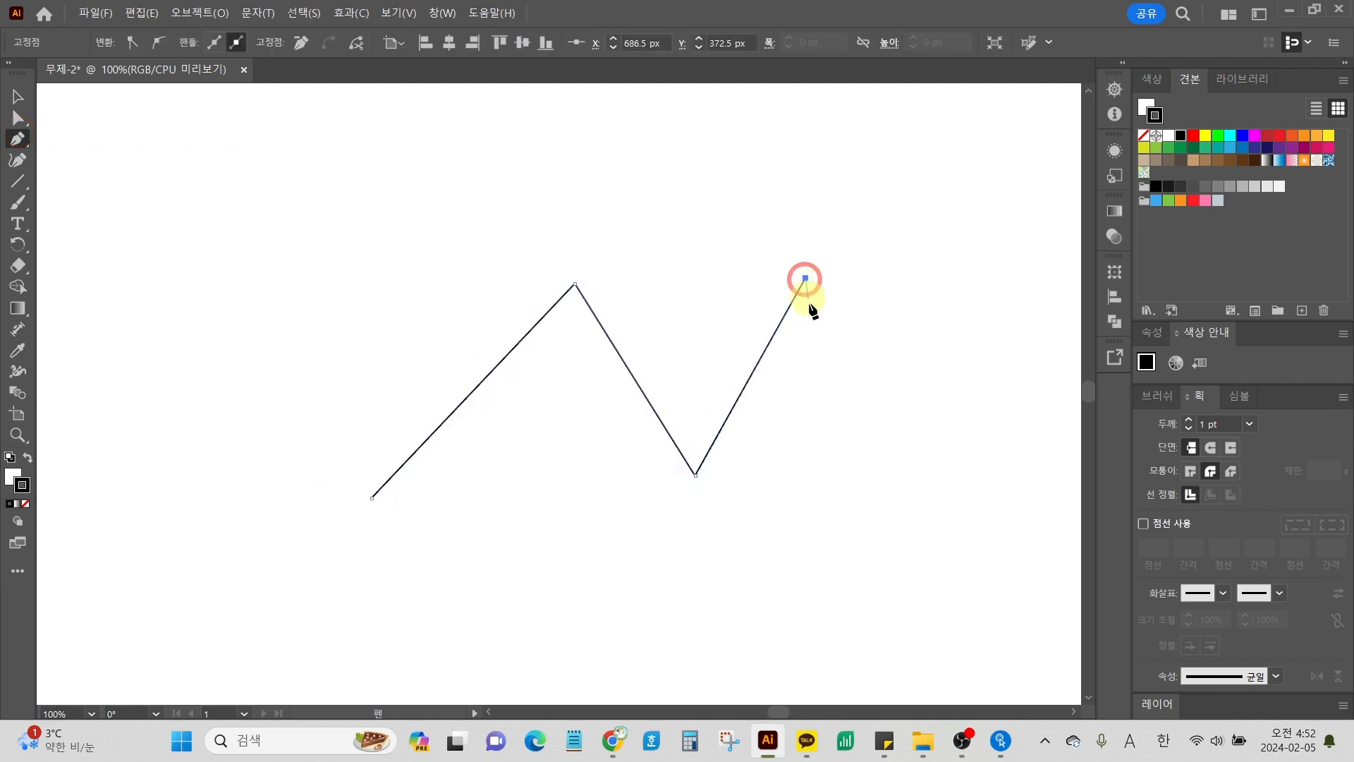
left_click(871, 457)
left_click(941, 270)
left_click(994, 462)
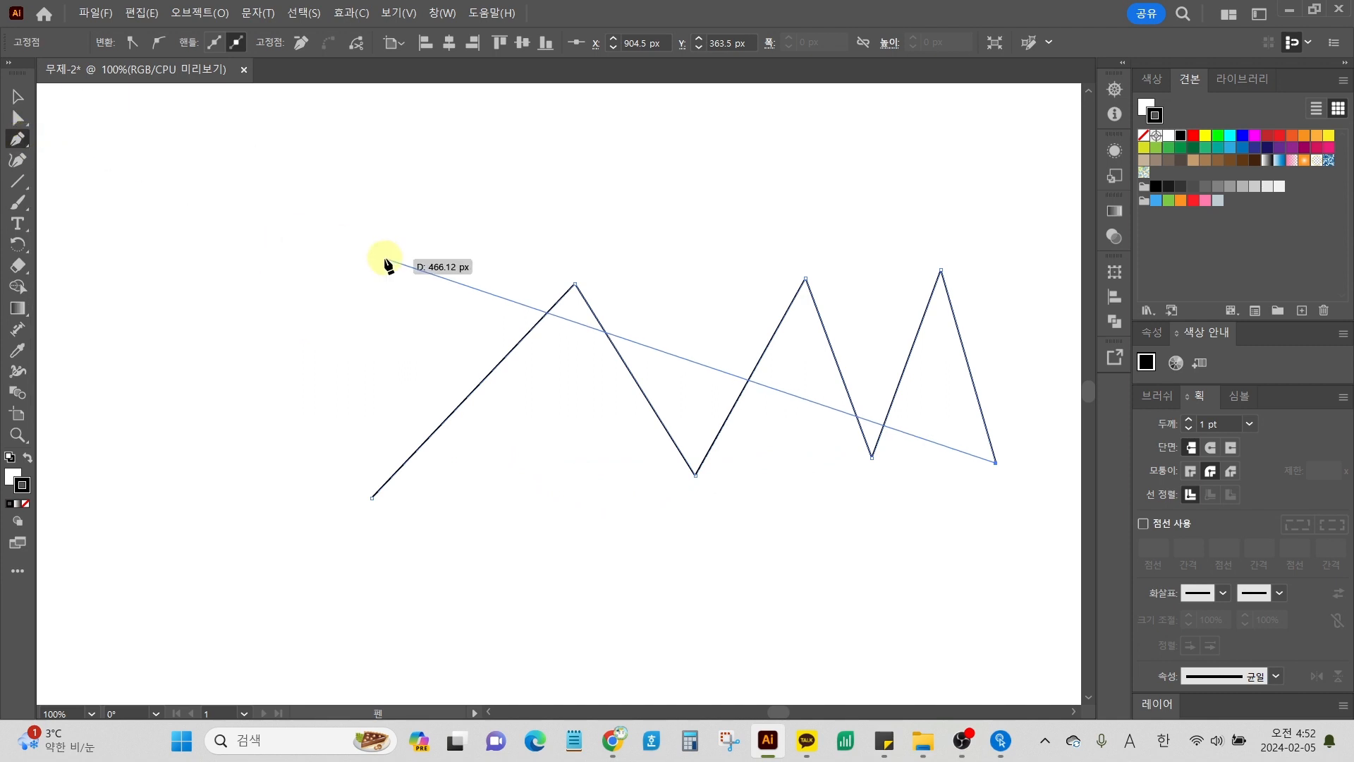
key("Escape")
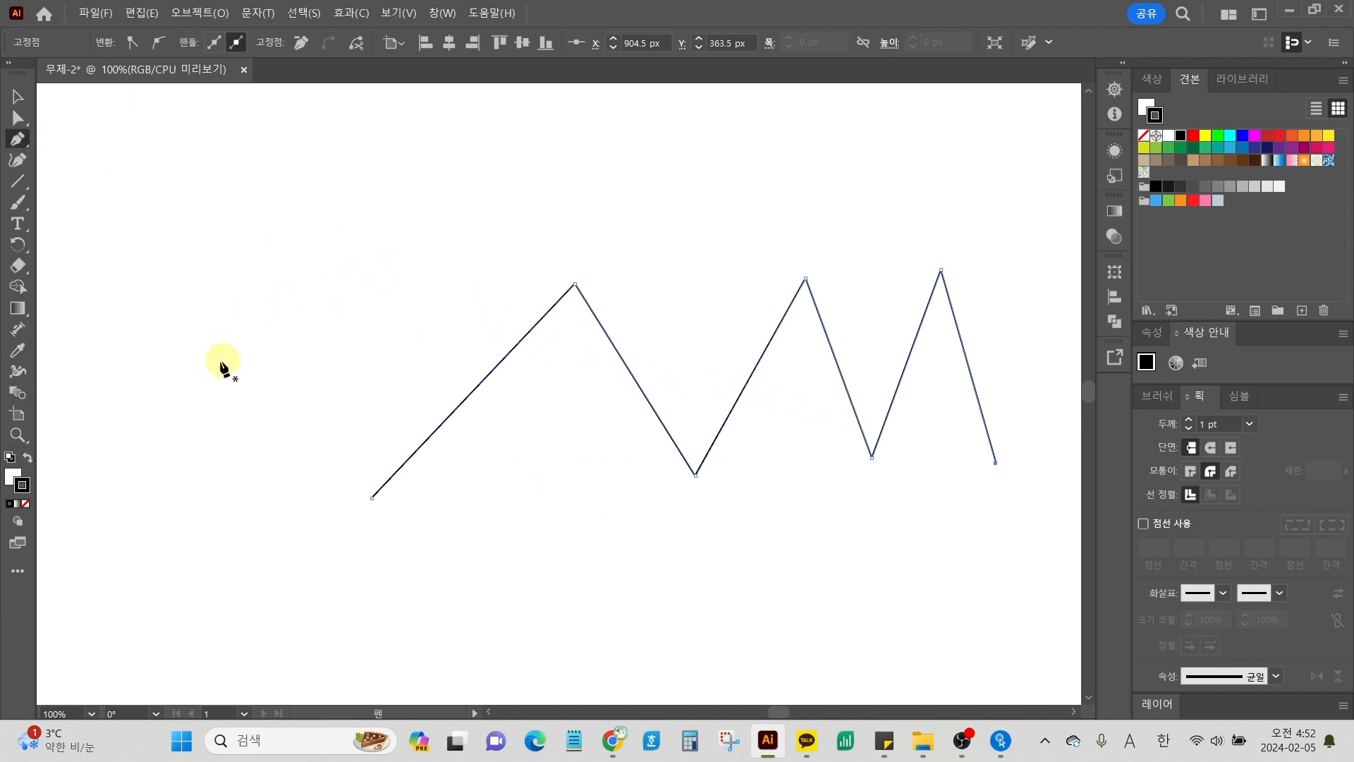
Step: Draw a second open path of nine corner points above the zigzag with the Pen tool
left_click(166, 428)
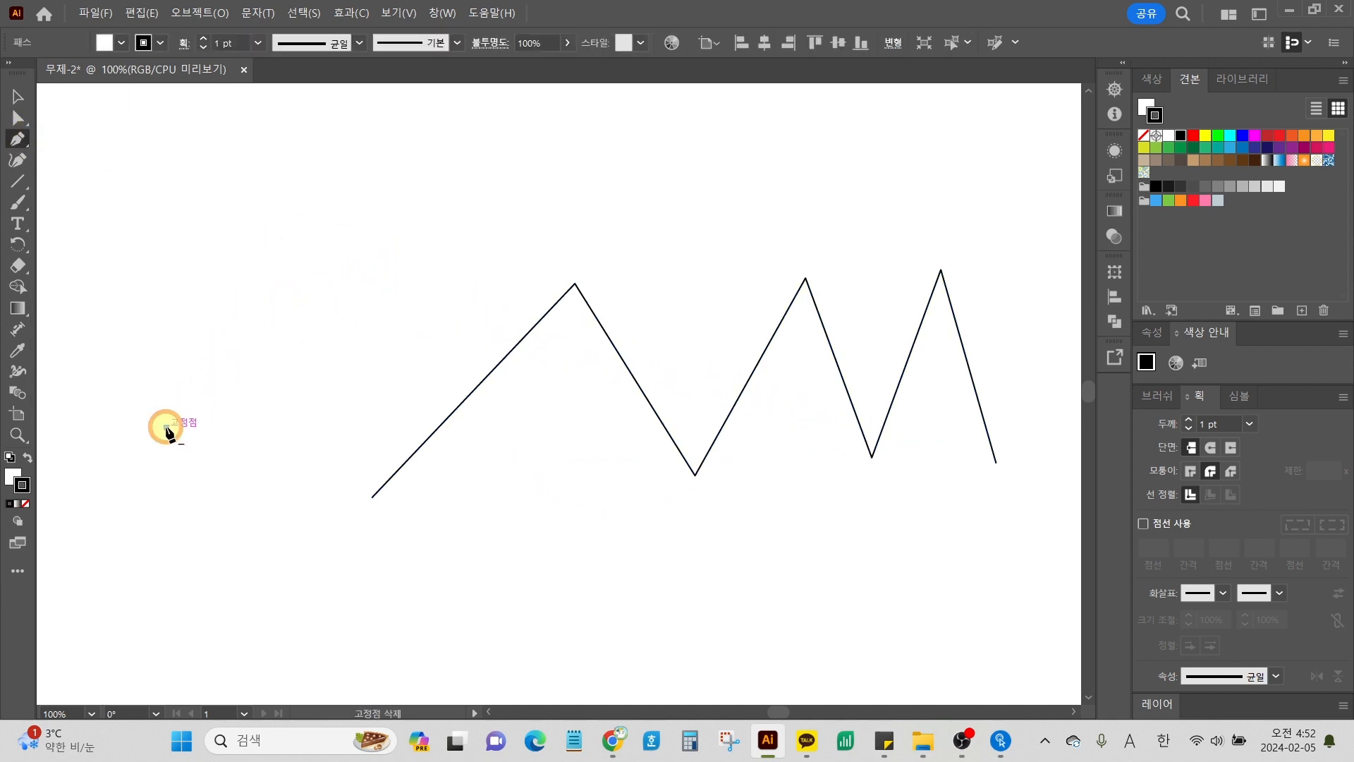
left_click(361, 212)
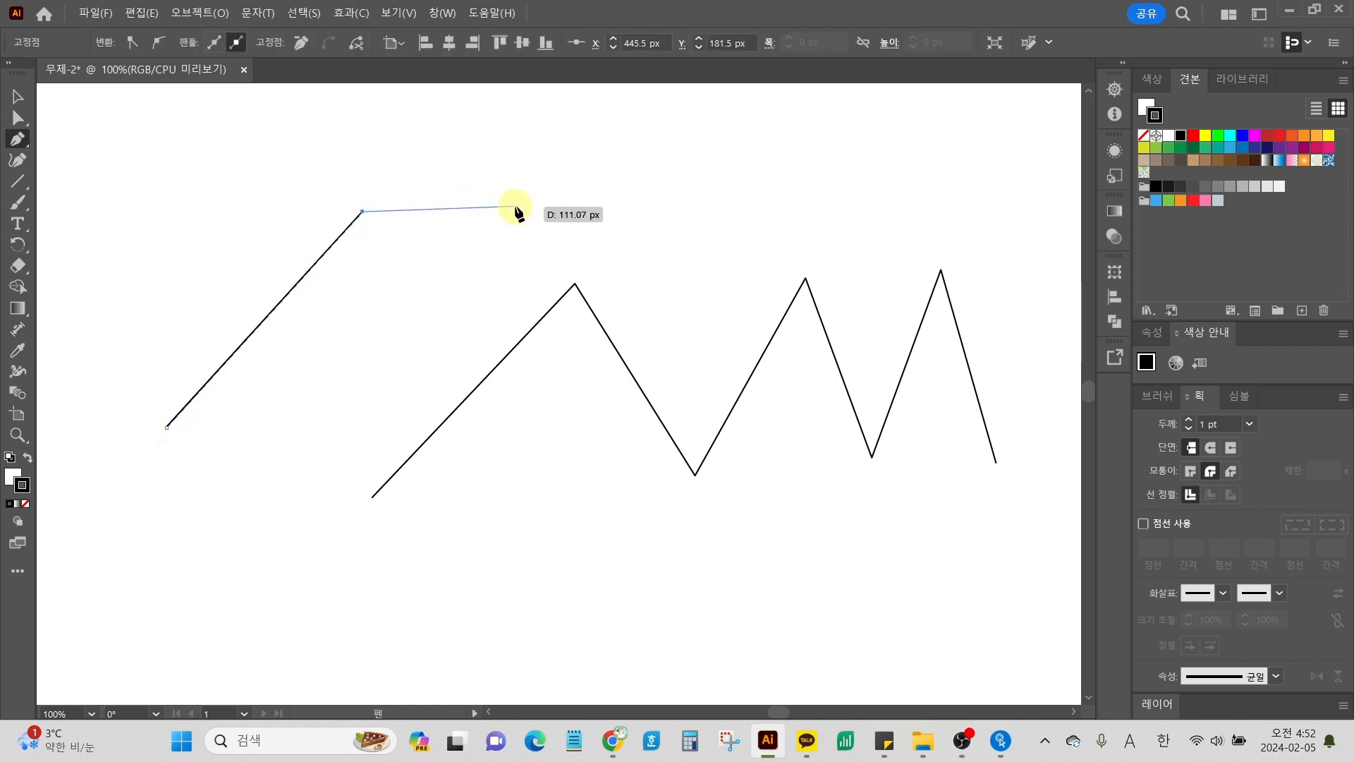
left_click(523, 159)
left_click(586, 206)
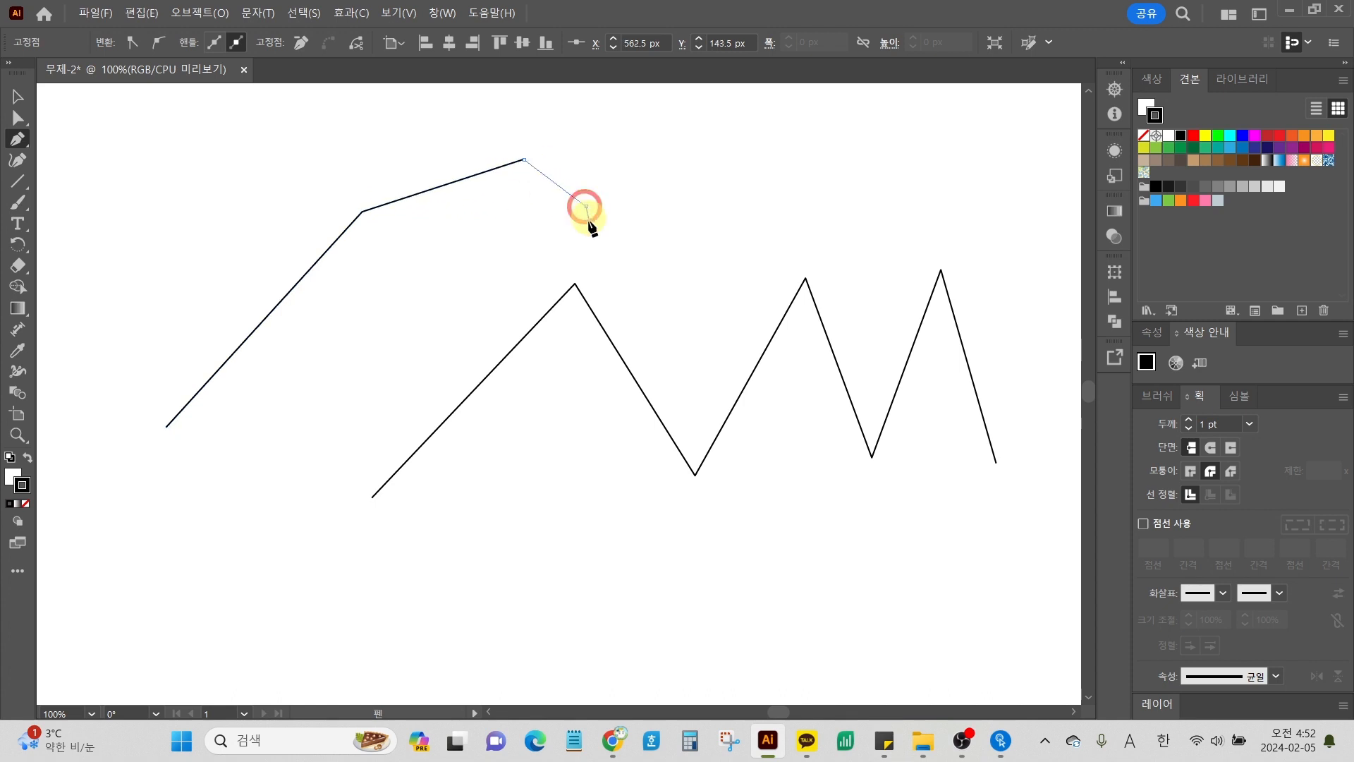
left_click(638, 269)
left_click(717, 181)
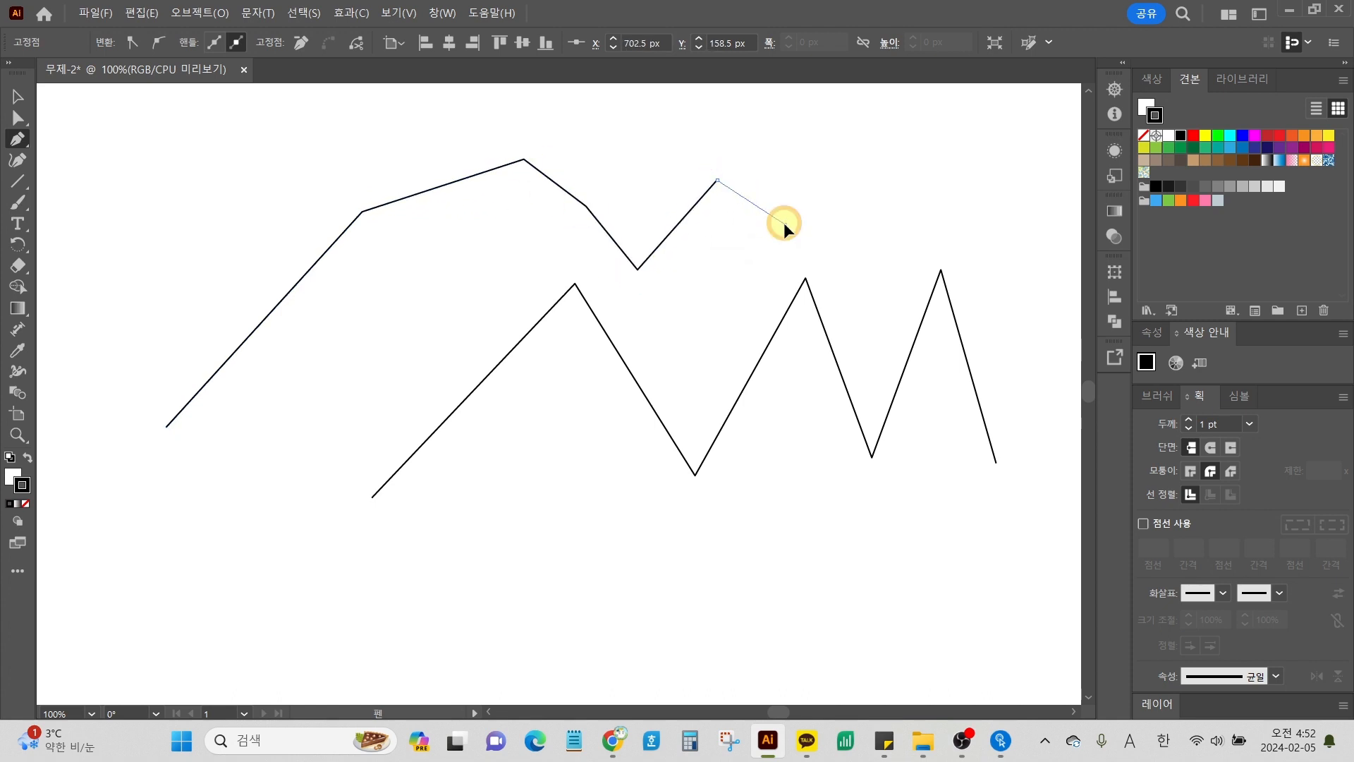
left_click(784, 223)
left_click(812, 152)
left_click(847, 199)
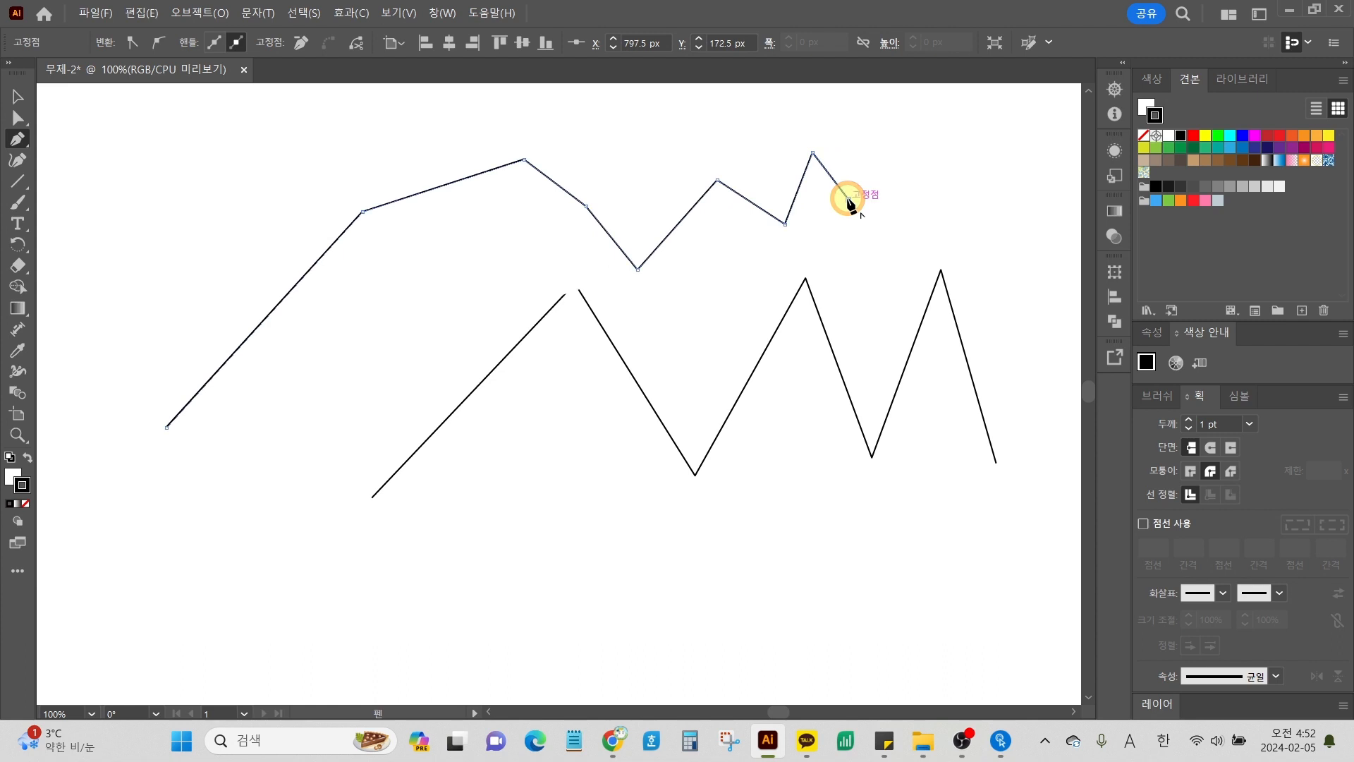
key("Escape")
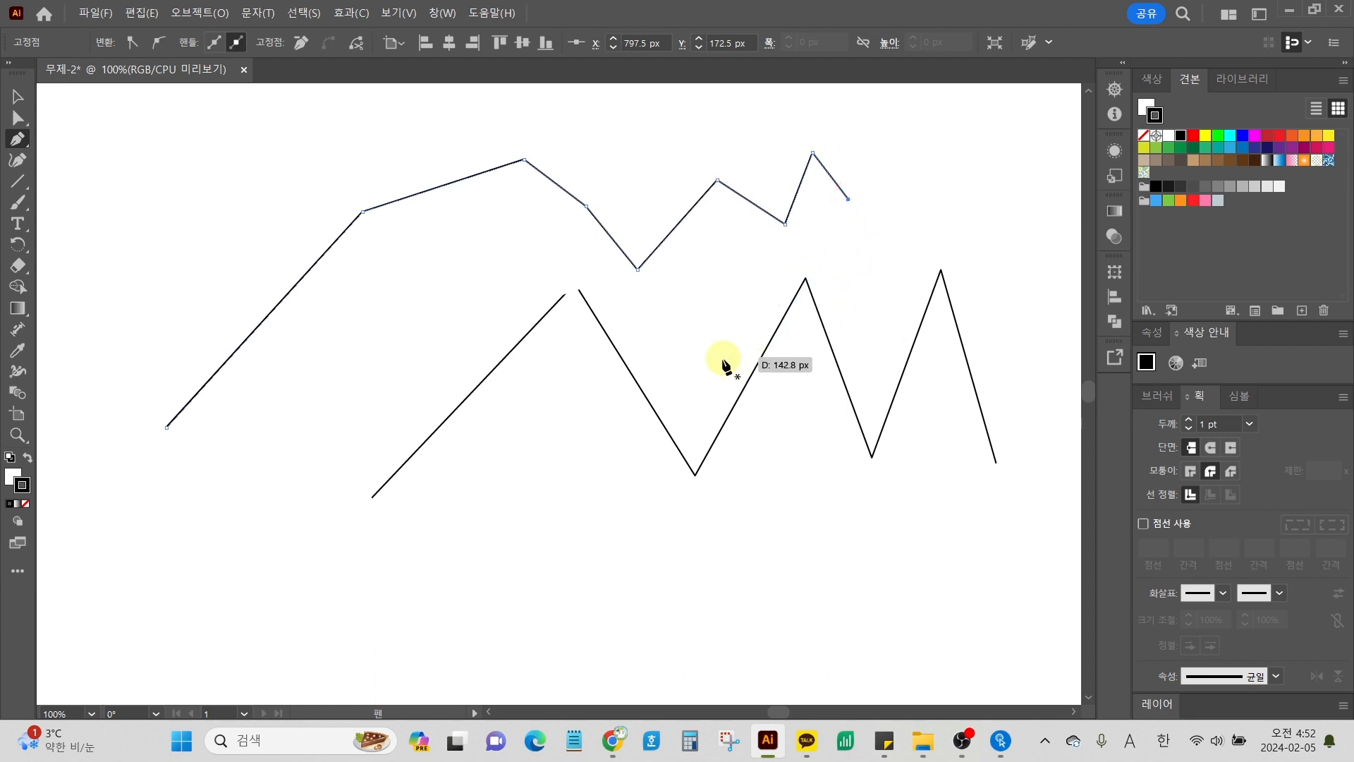
Step: Draw a third open path below the zigzag with five corner points and undo its last segment
left_click(364, 568)
left_click(591, 468)
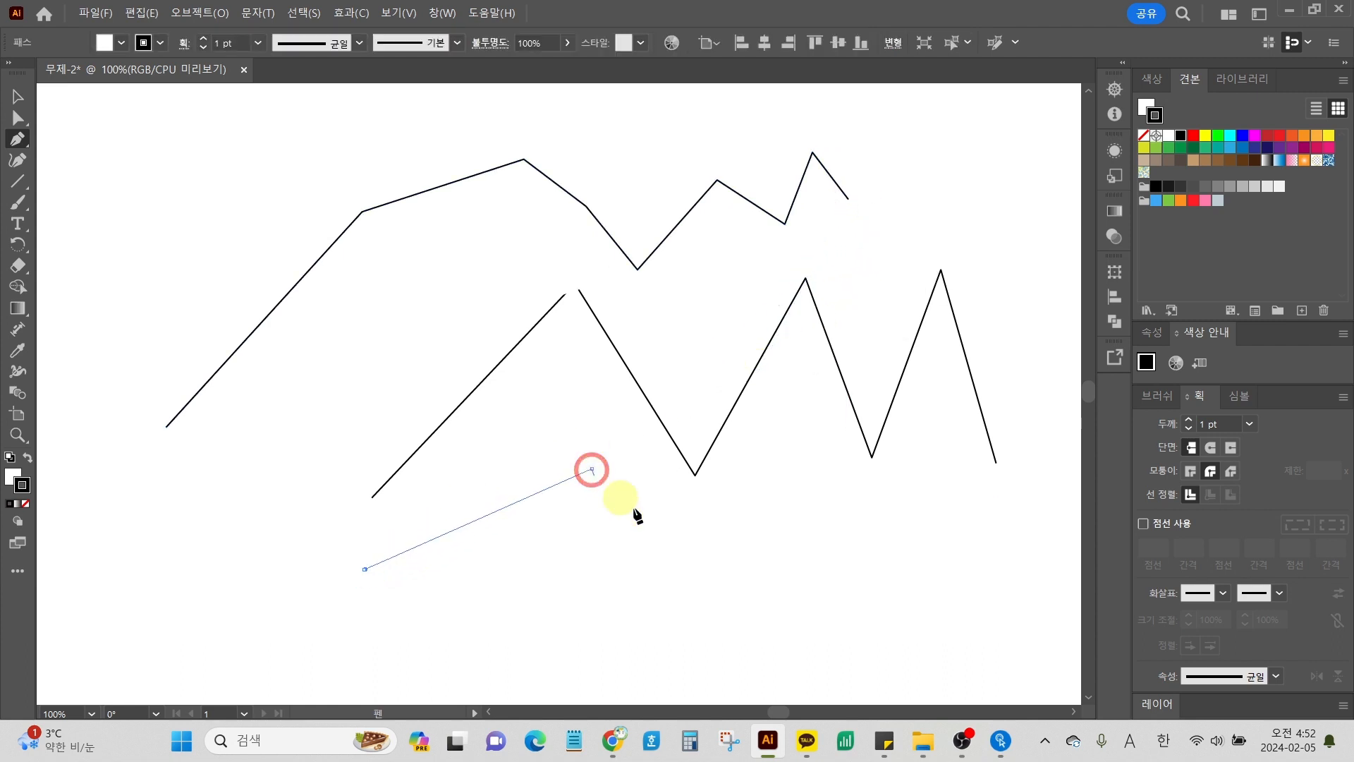
left_click(717, 569)
left_click(768, 447)
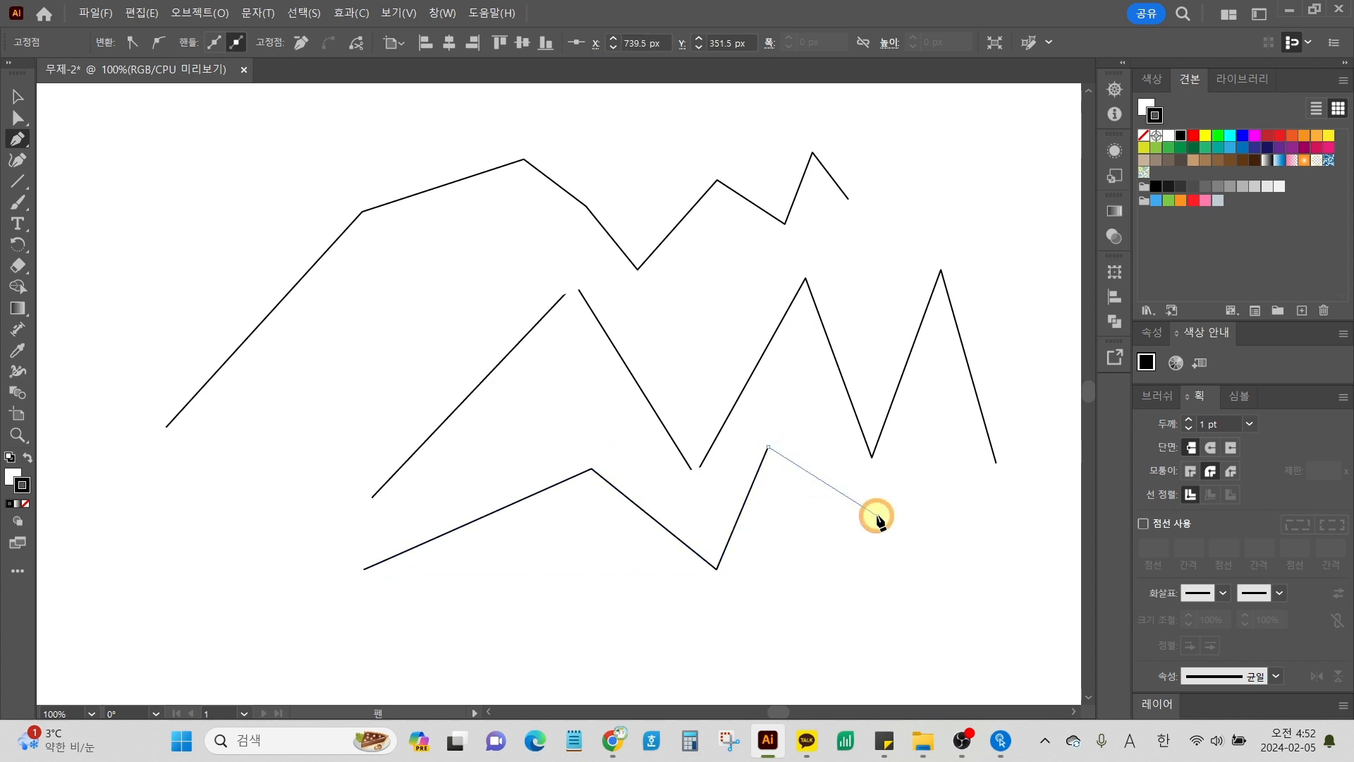
left_click(877, 516)
left_click(18, 96)
key("ctrl+z")
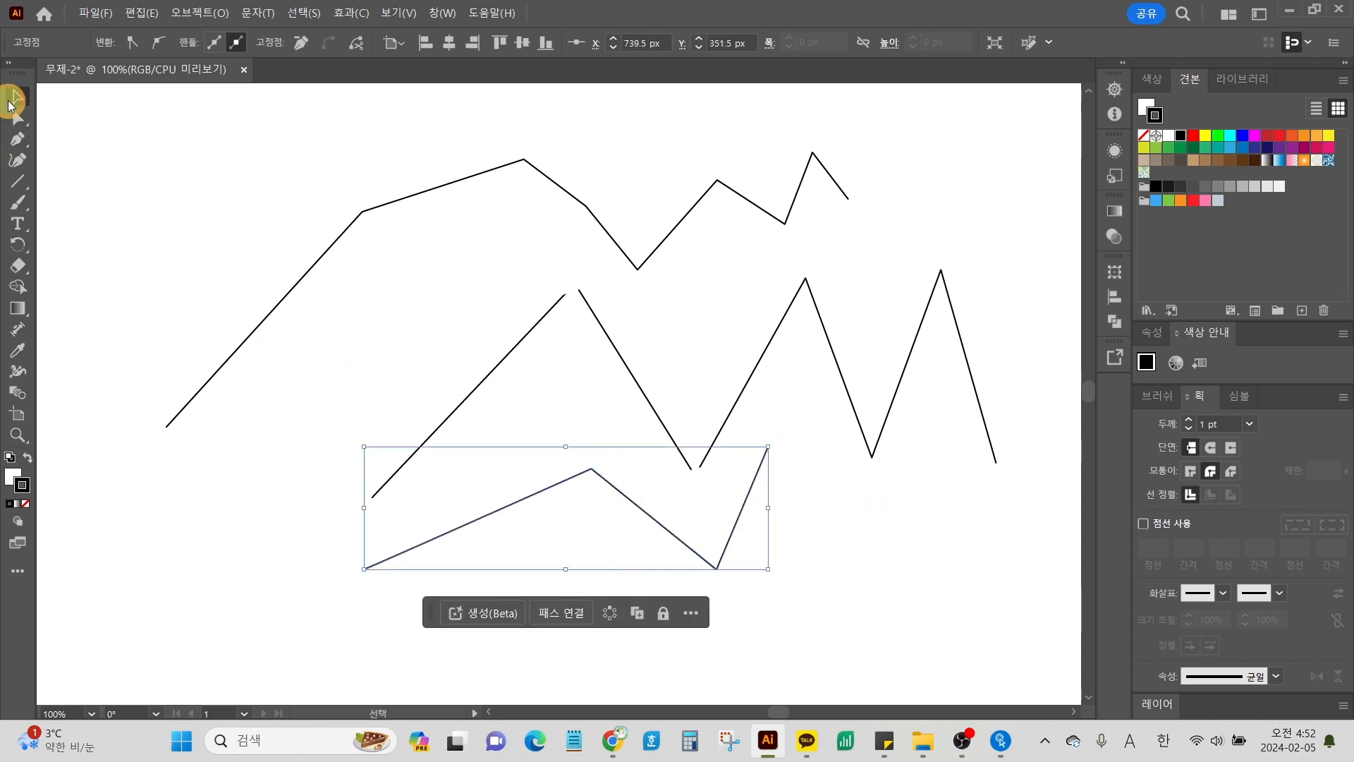
Step: Select all the drawn zigzag paths and delete them
key("ctrl+shift+a")
key("ctrl+a")
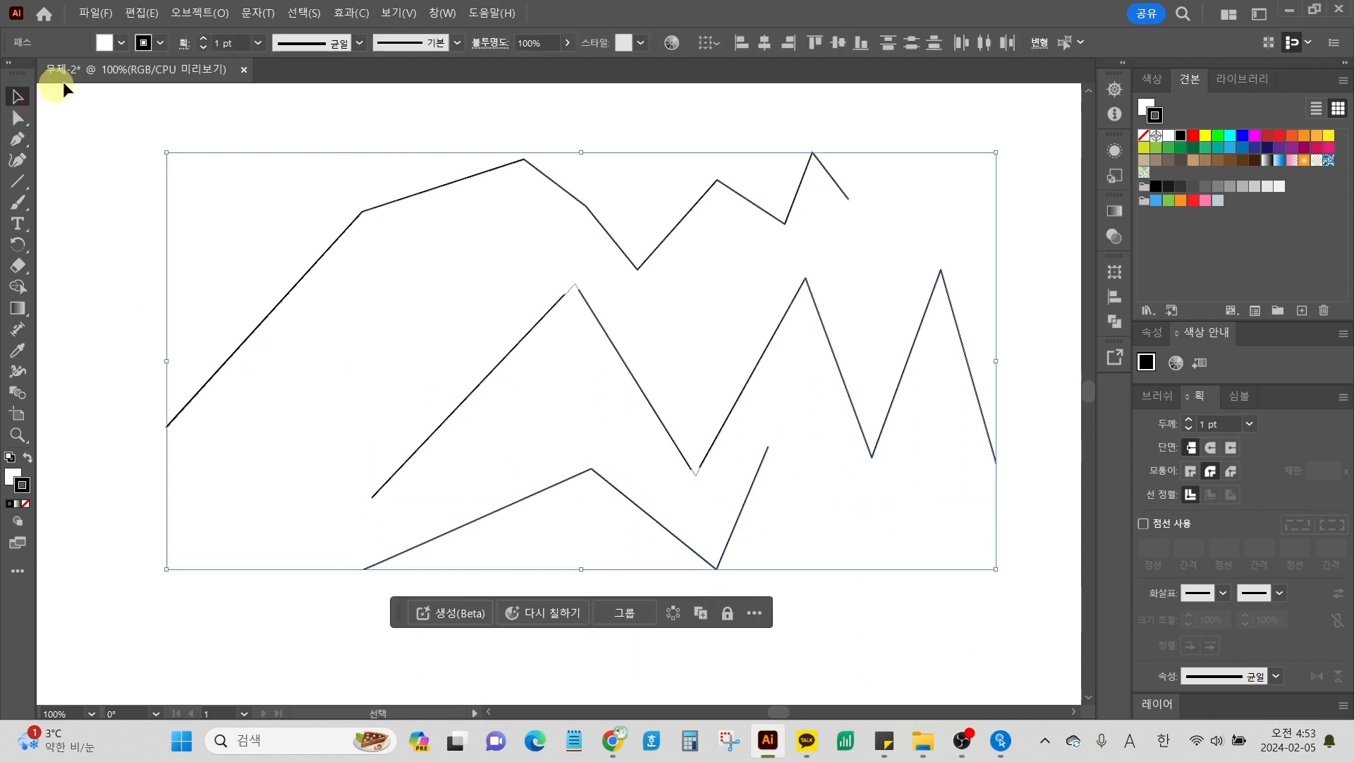
key("Delete")
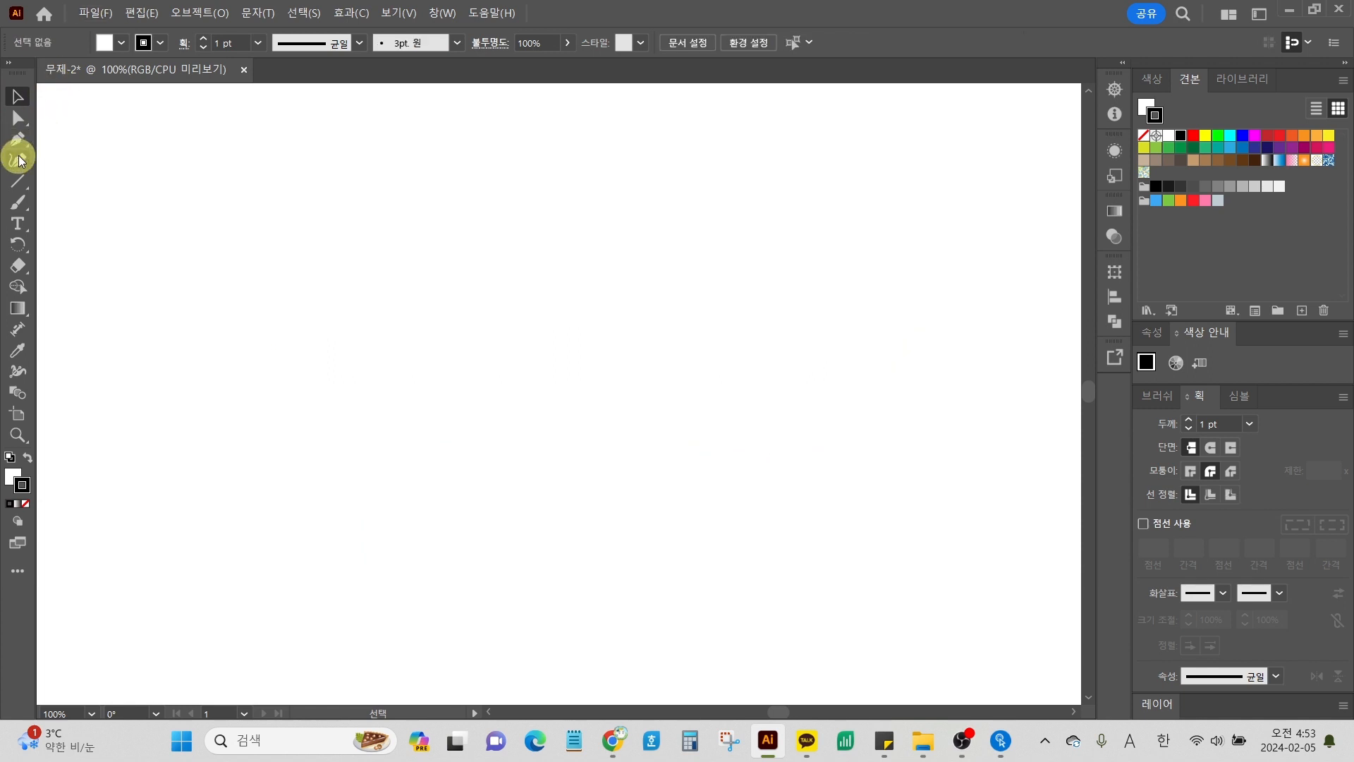
Step: Draw a long diagonal line rising from lower left to upper right with the Line Segment tool
left_click_drag(25, 175, 113, 270)
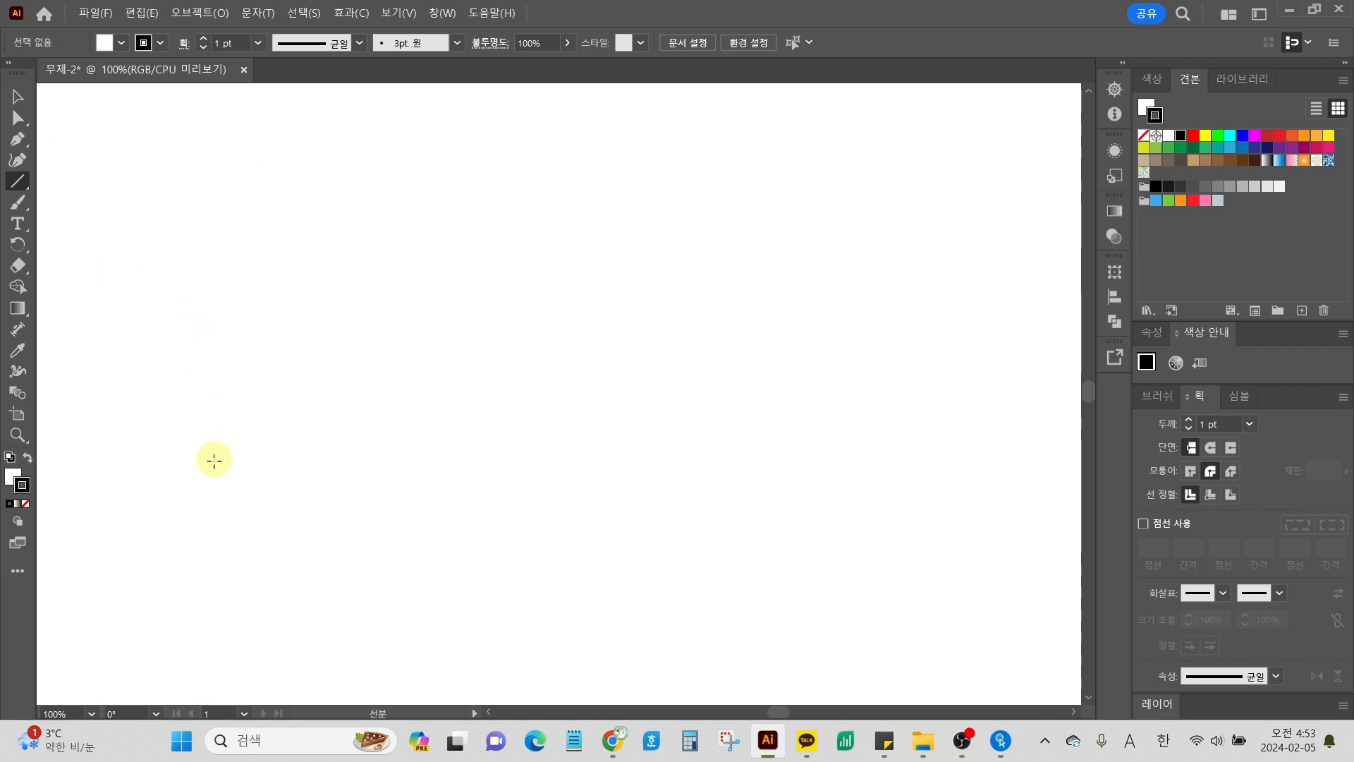
mouse_move(212, 502)
left_mouse_down()
mouse_move(656, 226)
mouse_move(714, 220)
left_mouse_up()
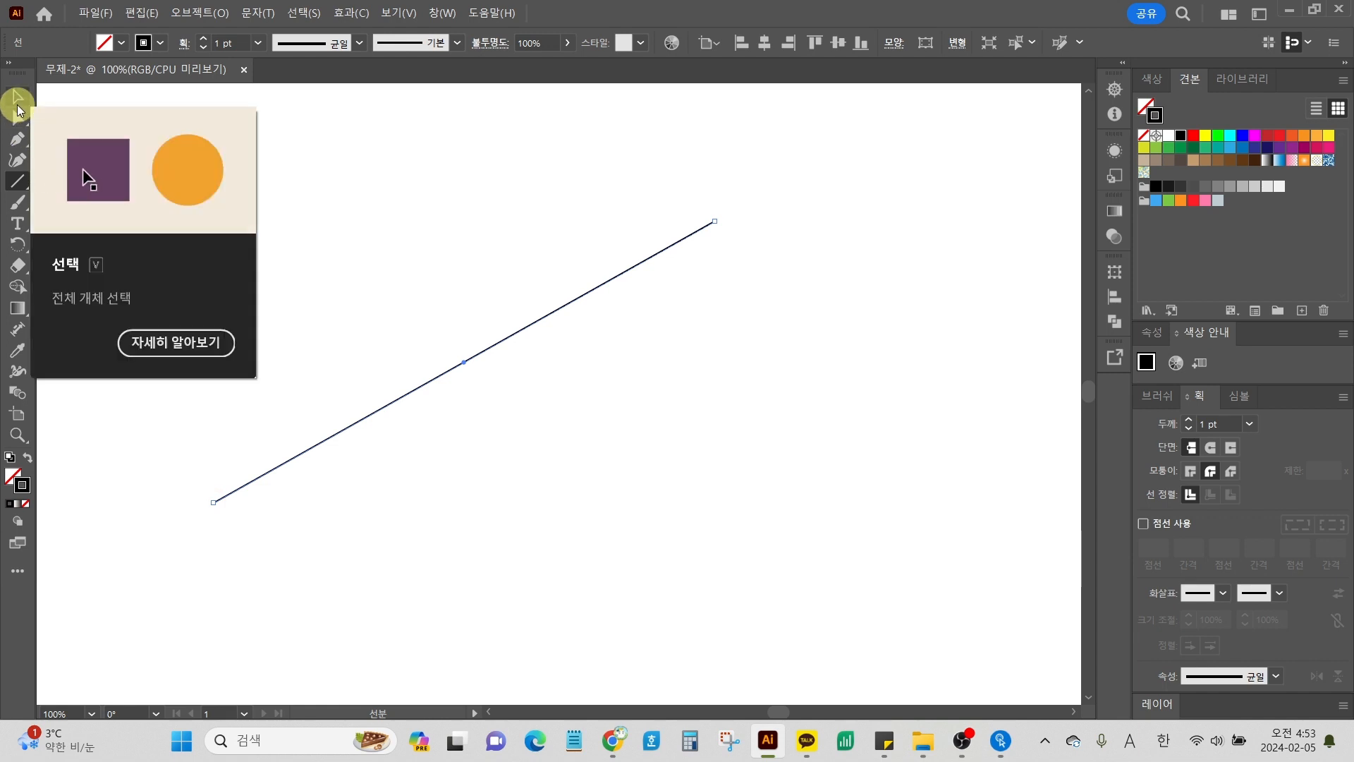
left_click(17, 106)
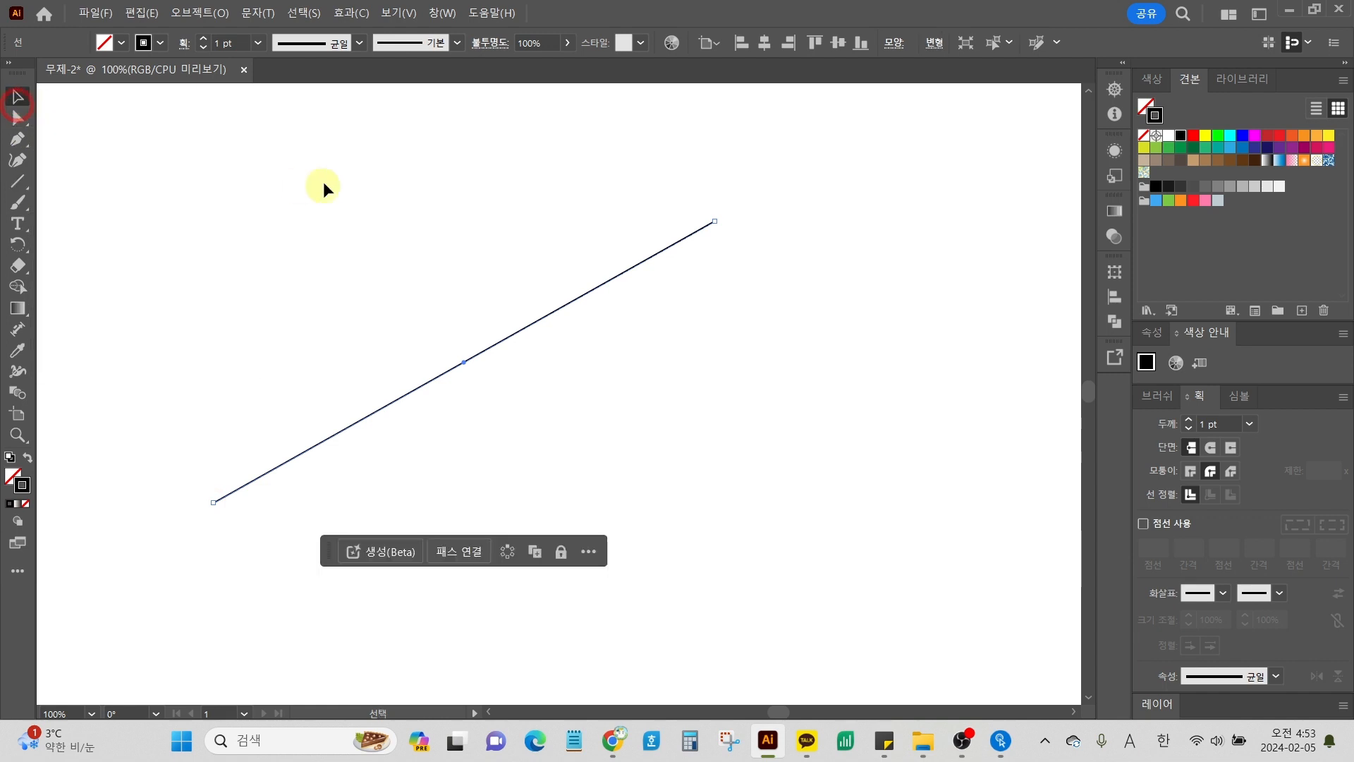
Step: Select only the diagonal line's upper anchor point, then select the whole line and move that endpoint slightly left
left_click(20, 117)
left_click_drag(596, 188, 630, 217)
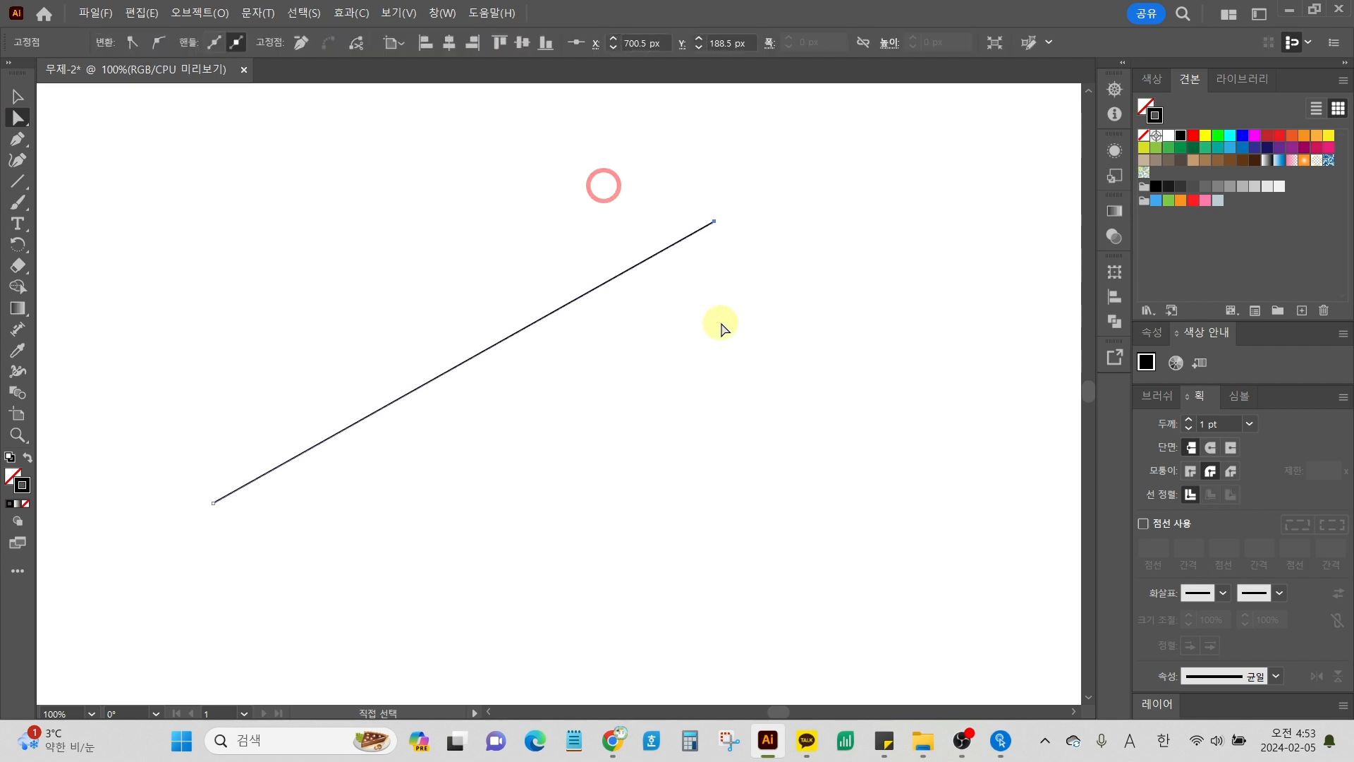
left_click(17, 96)
key("ctrl+a")
left_click_drag(562, 230, 642, 395)
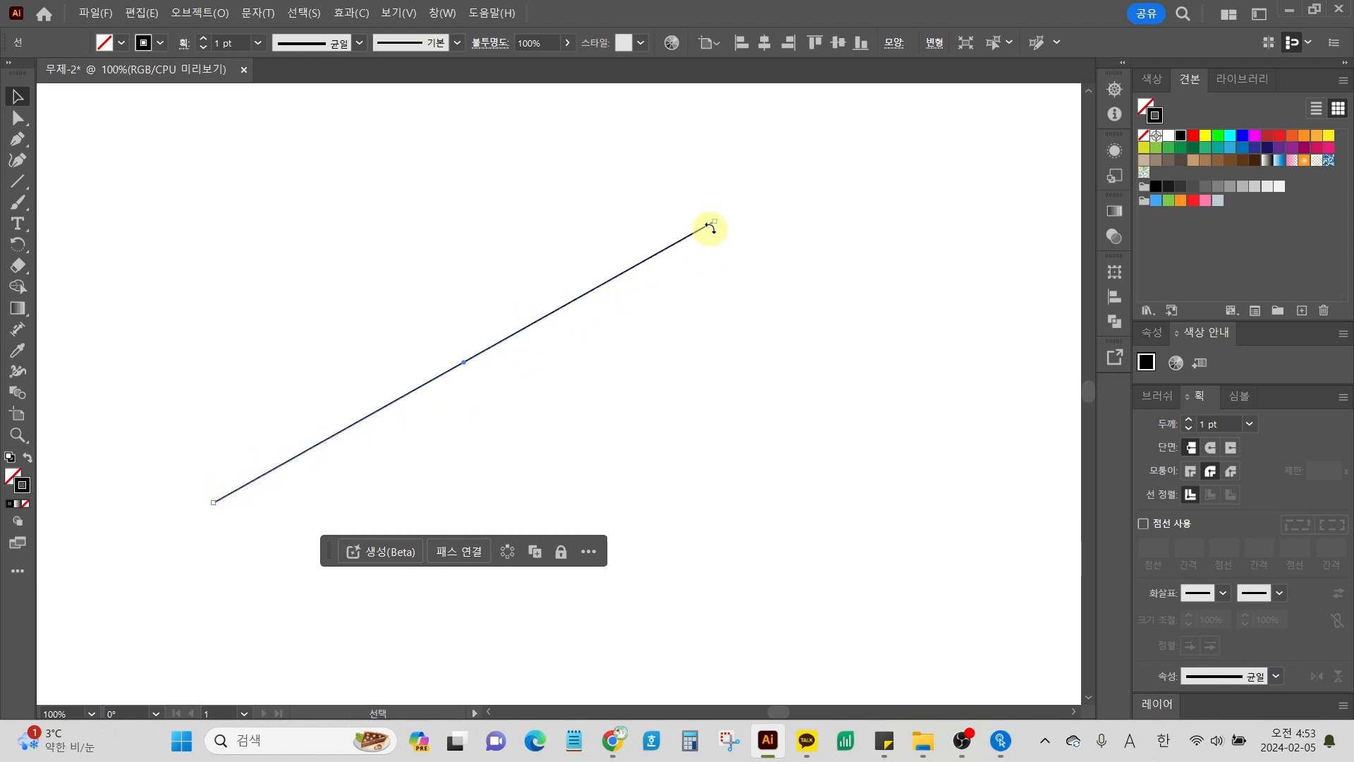
left_click_drag(714, 220, 683, 219)
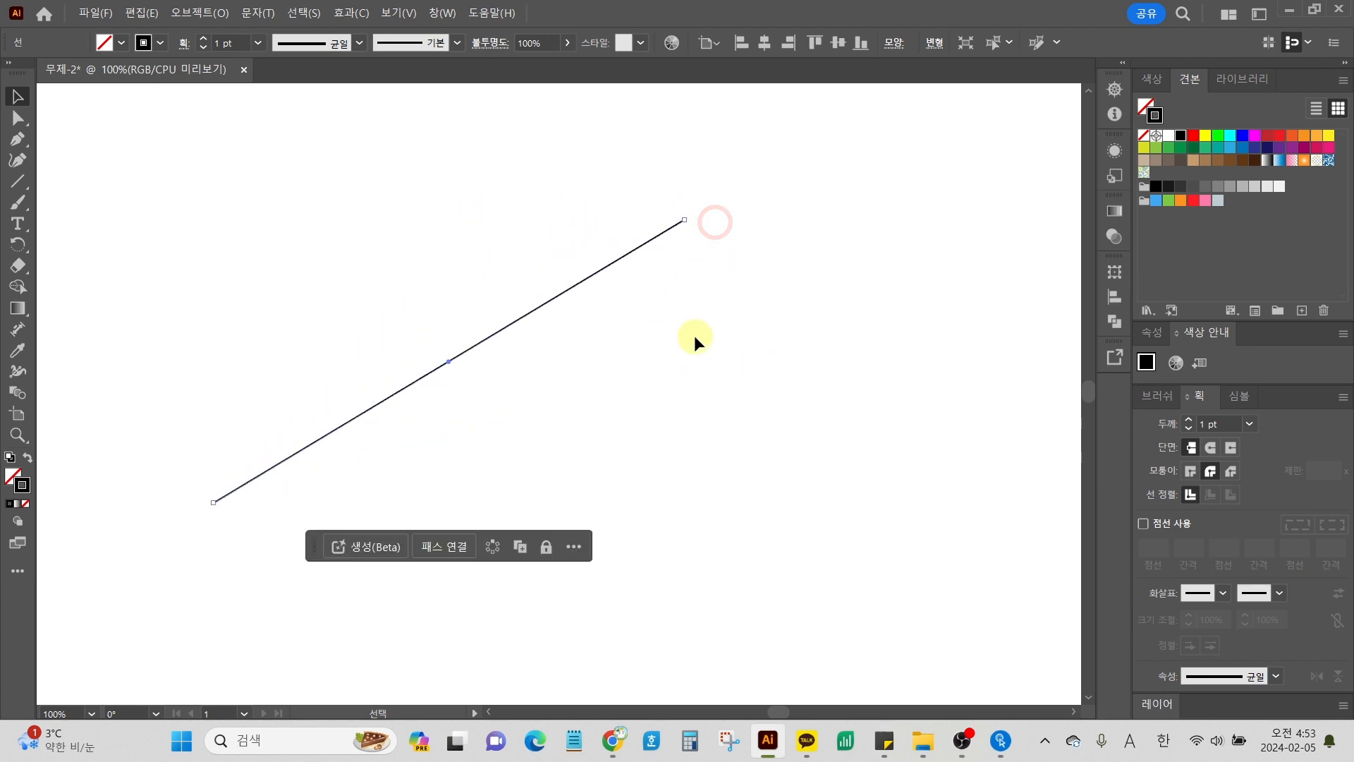
Step: Draw an open C-shaped curve to the right of the diagonal line with three Pen tool anchor points and deselect it
scroll(366, 267, "right", 1)
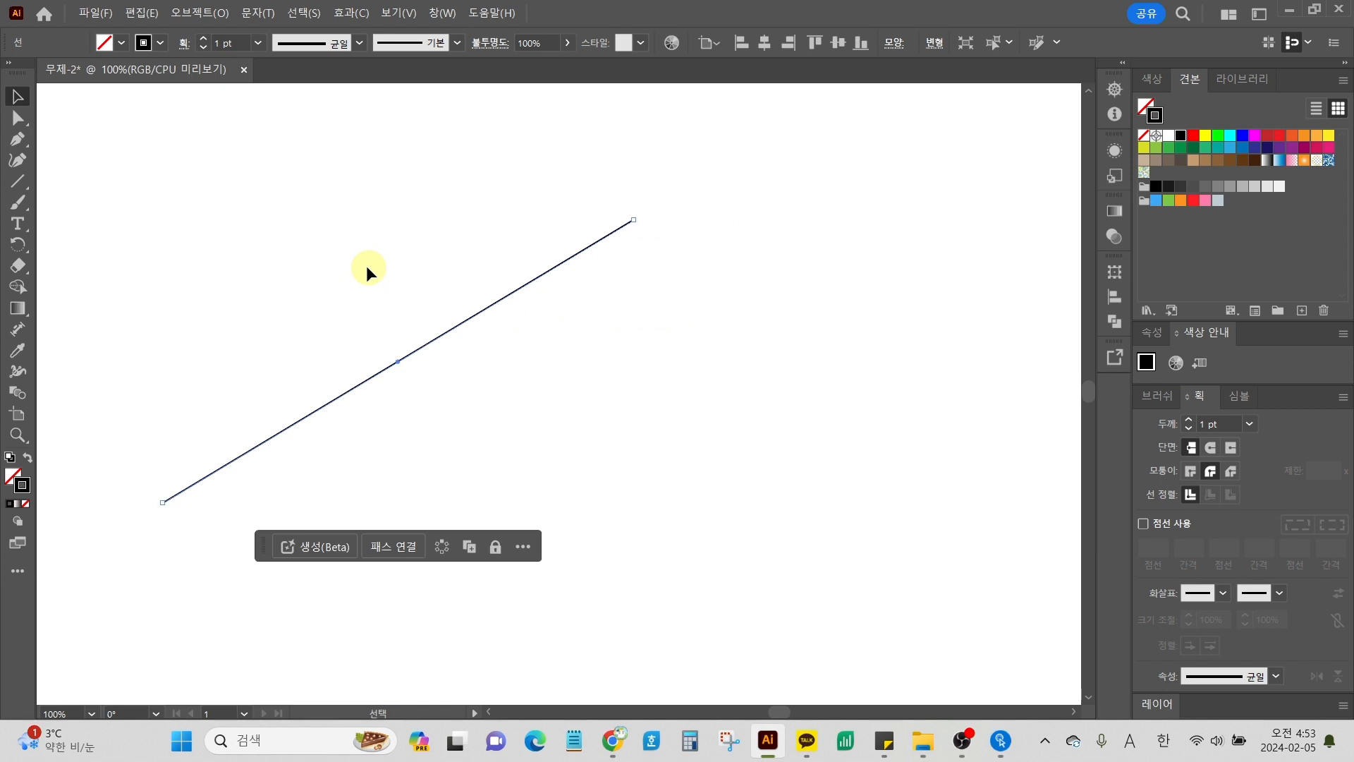
left_click(33, 143)
left_click(812, 200)
left_click_drag(643, 335, 652, 444)
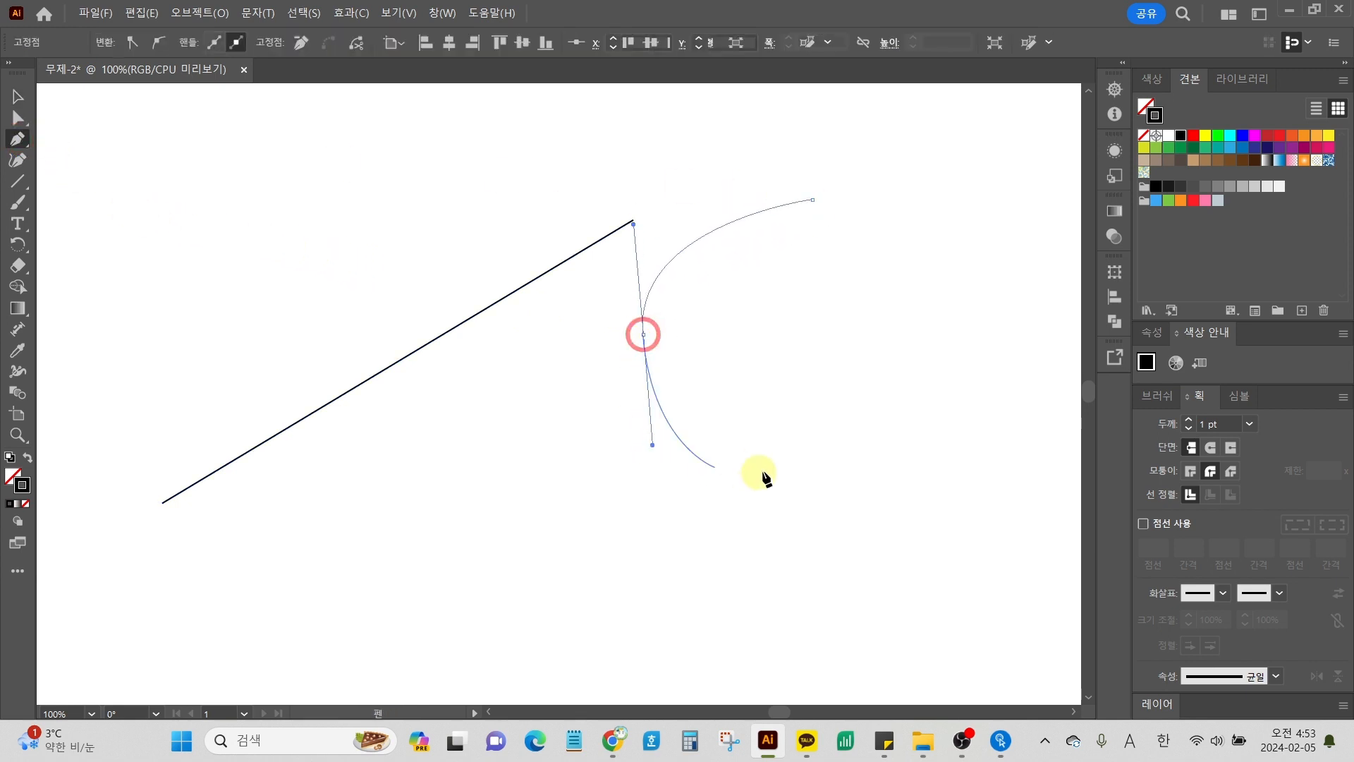
left_click(826, 479)
left_click(17, 97)
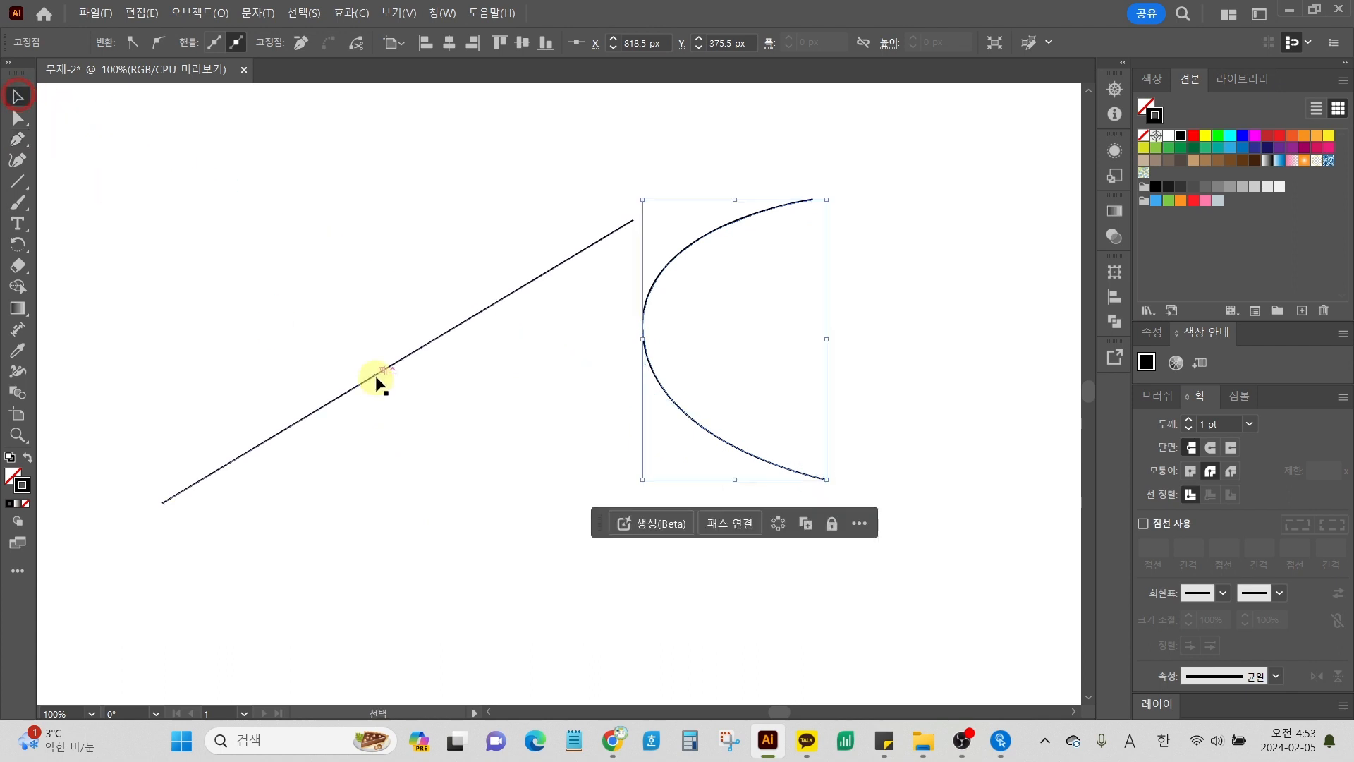
left_click(340, 307)
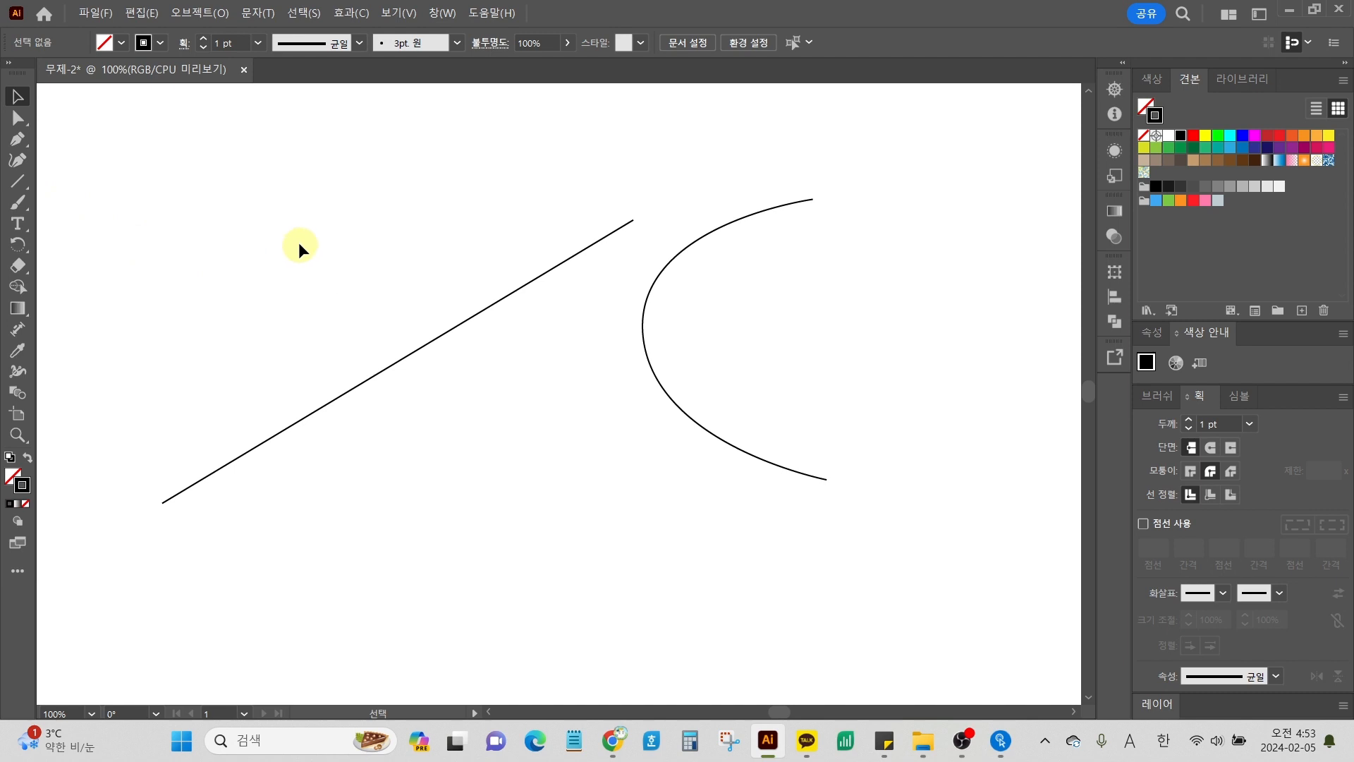
Step: Shift the diagonal line's upper endpoint farther left, leave its stroke weight at 1 pt, and deselect it
left_click_drag(299, 242, 421, 451)
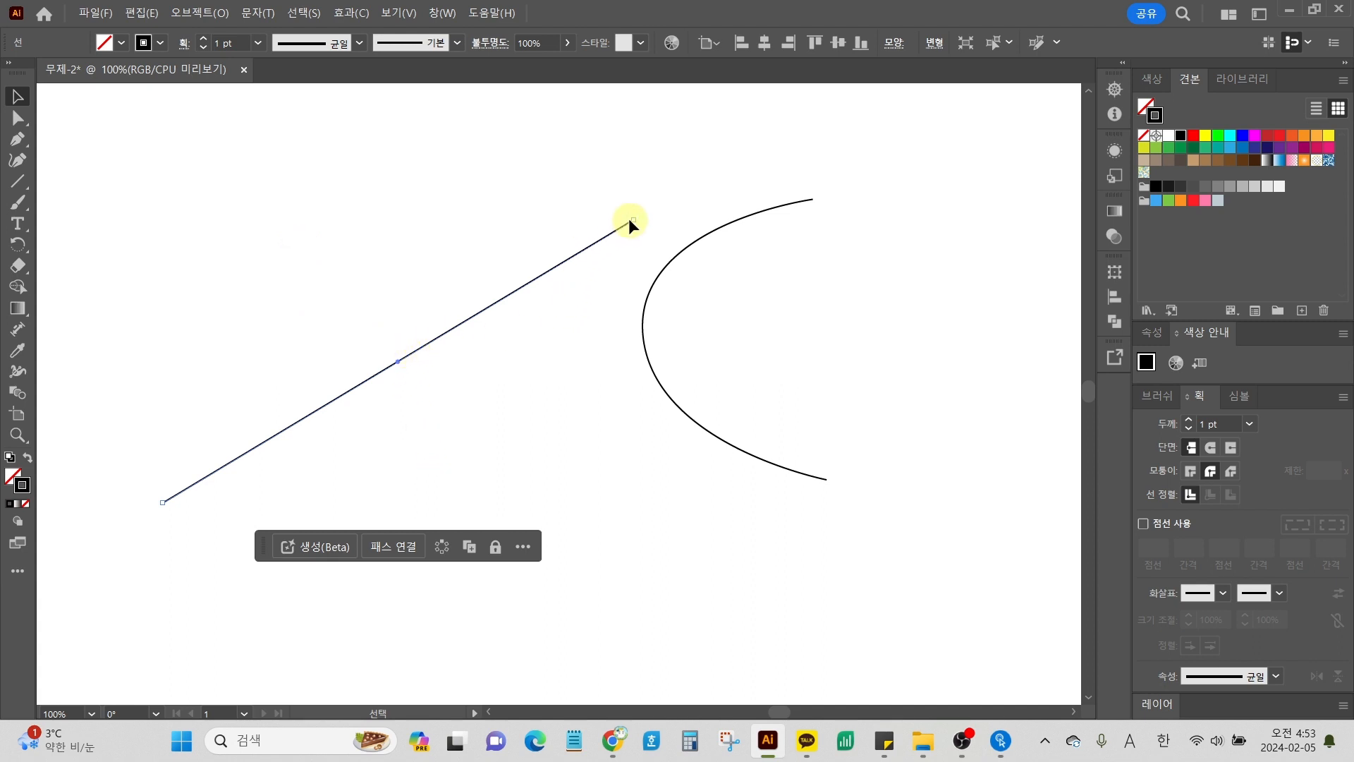
left_click_drag(629, 218, 586, 219)
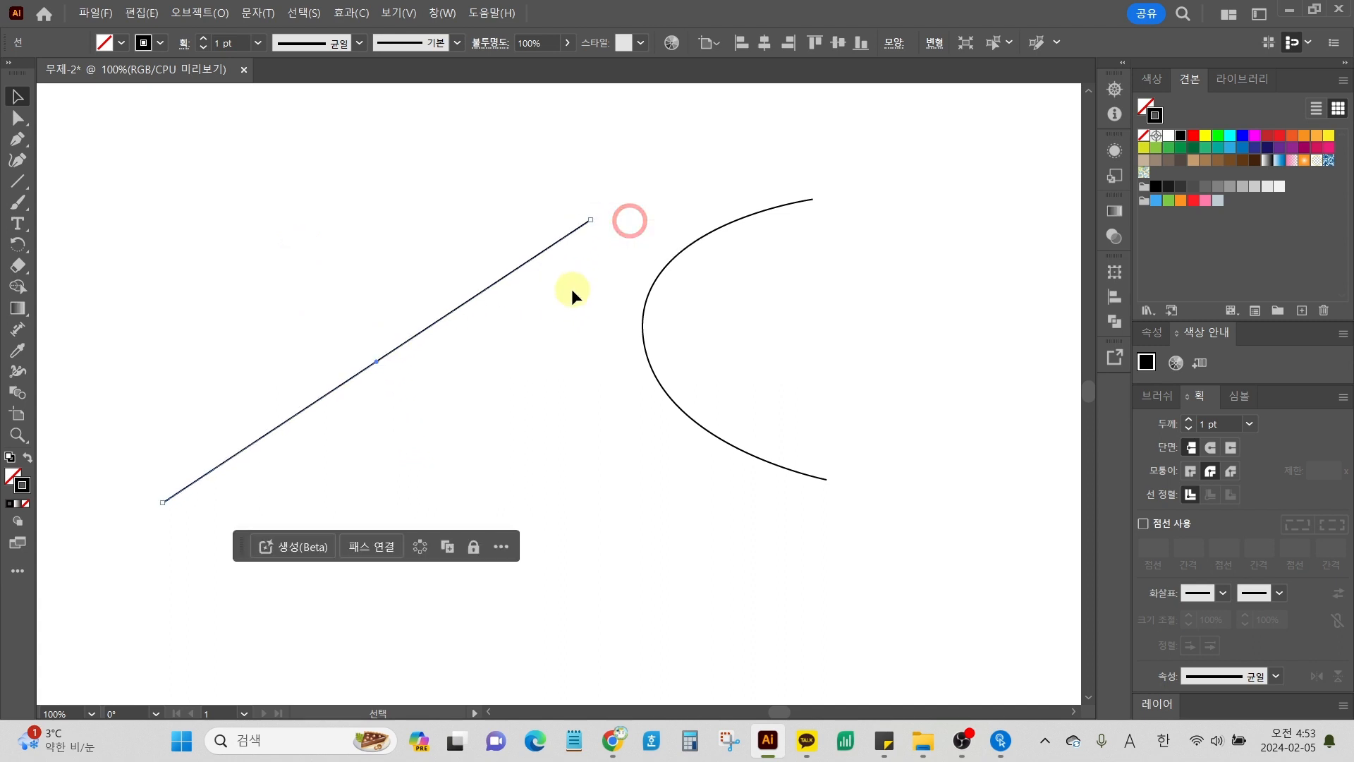
left_click(1189, 420)
left_click(1189, 426)
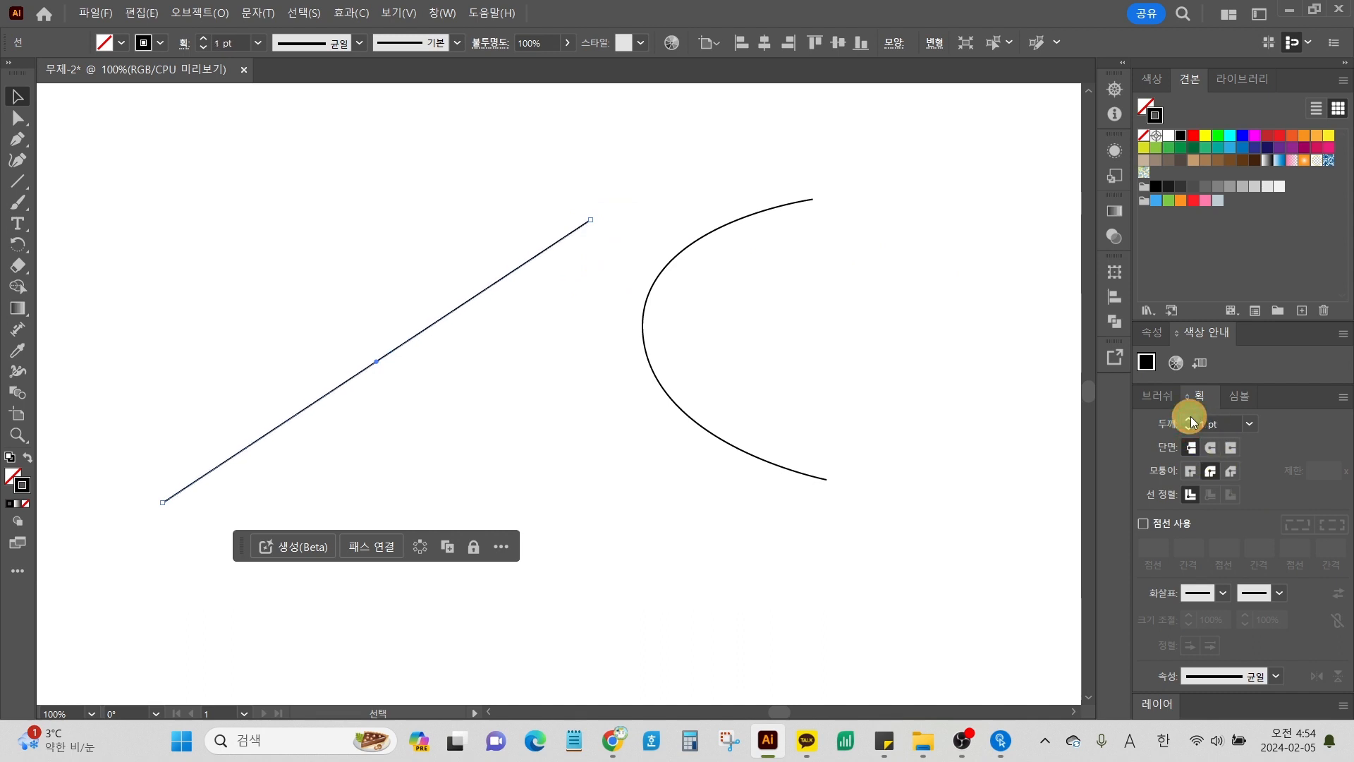
scroll(677, 449, "down", 2)
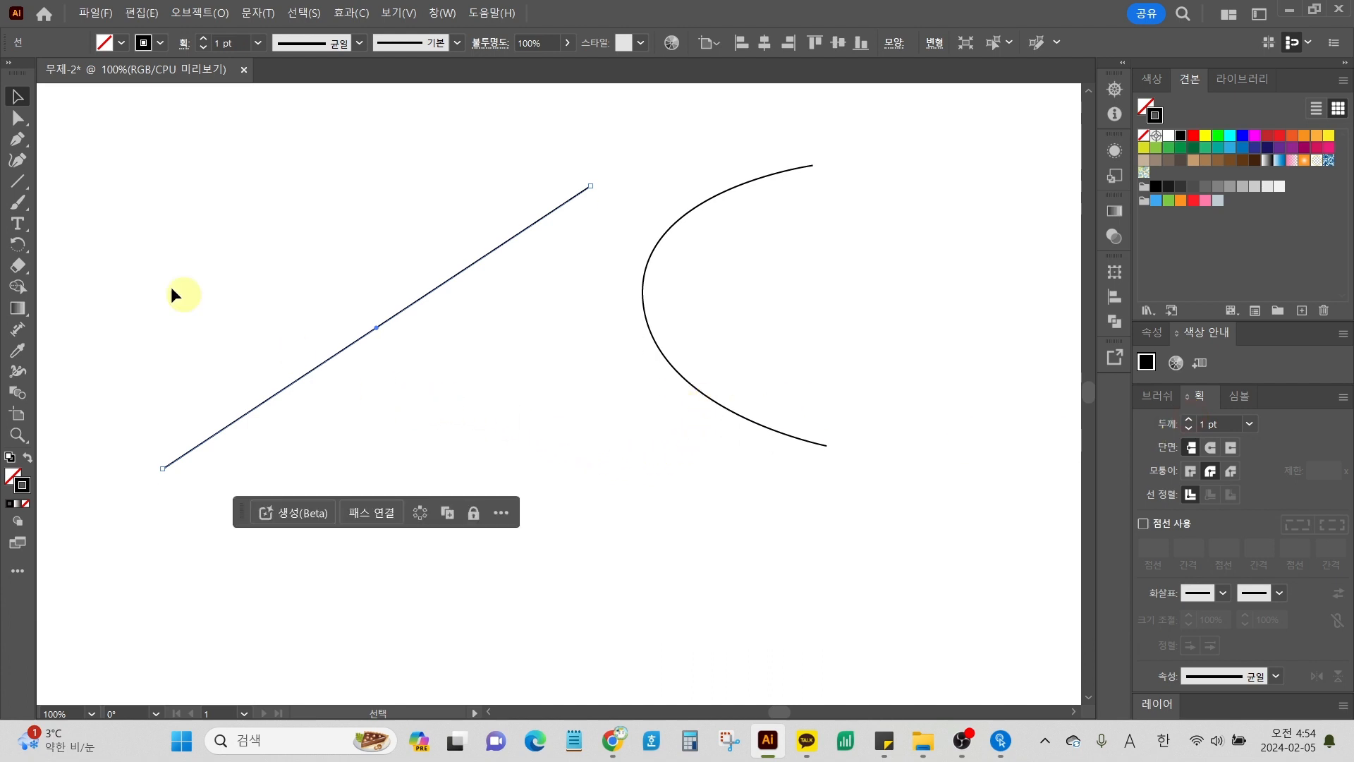
left_click(463, 389)
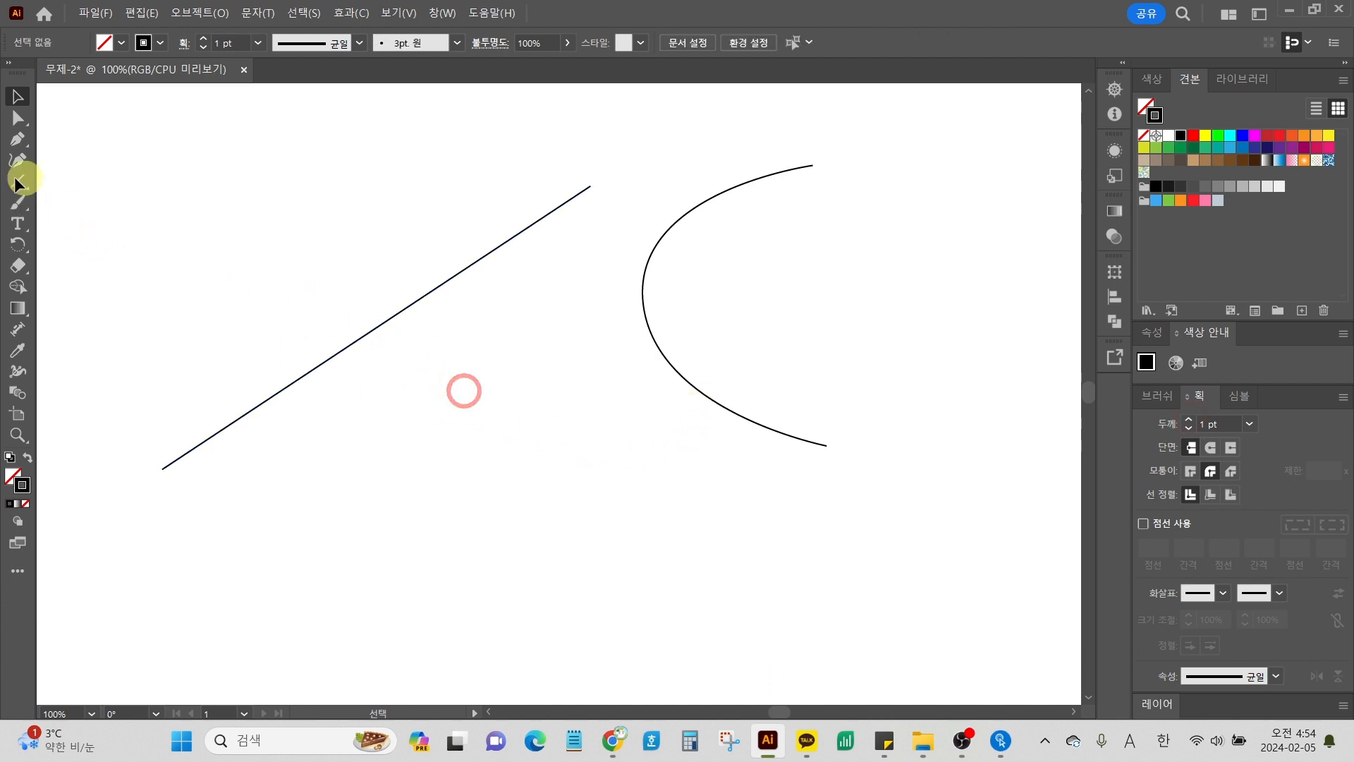
Step: Draw a straight horizontal line and a straight vertical line crossing the diagonal line, and deselect them
left_click(17, 182)
left_click_drag(166, 364, 592, 381)
left_click_drag(277, 124, 299, 512)
left_click(28, 103)
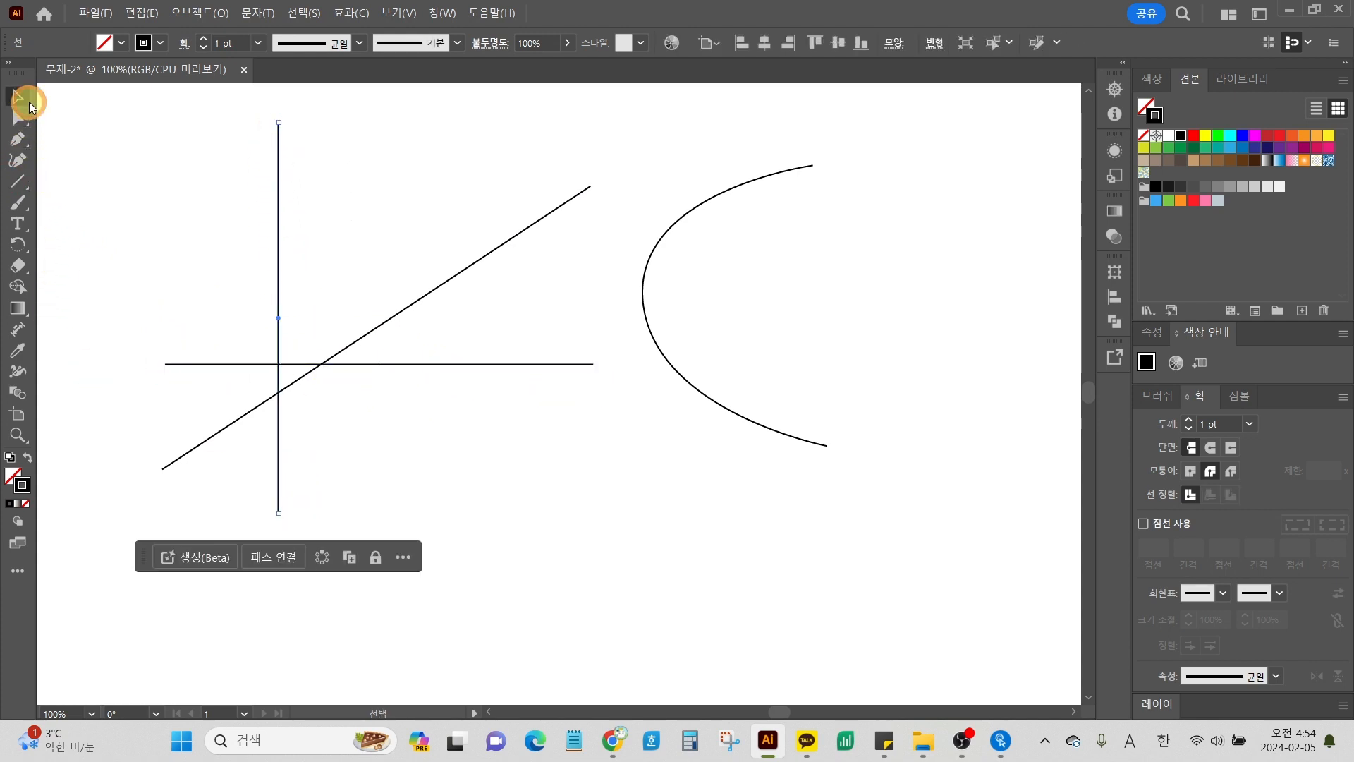
left_click(367, 266)
scroll(390, 265, "up", 1)
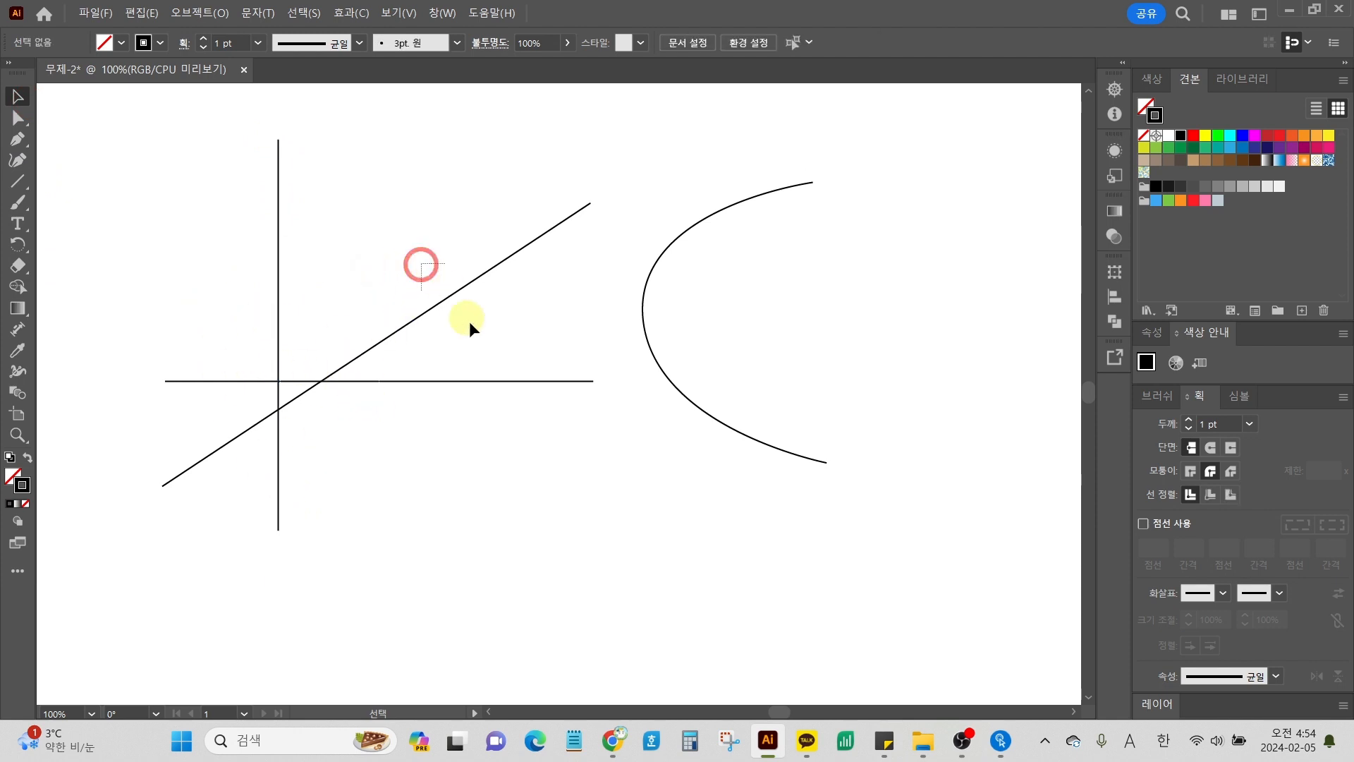
Step: Select the diagonal line, set its stroke weight to 2 pt, and deselect it
left_click_drag(468, 321, 480, 331)
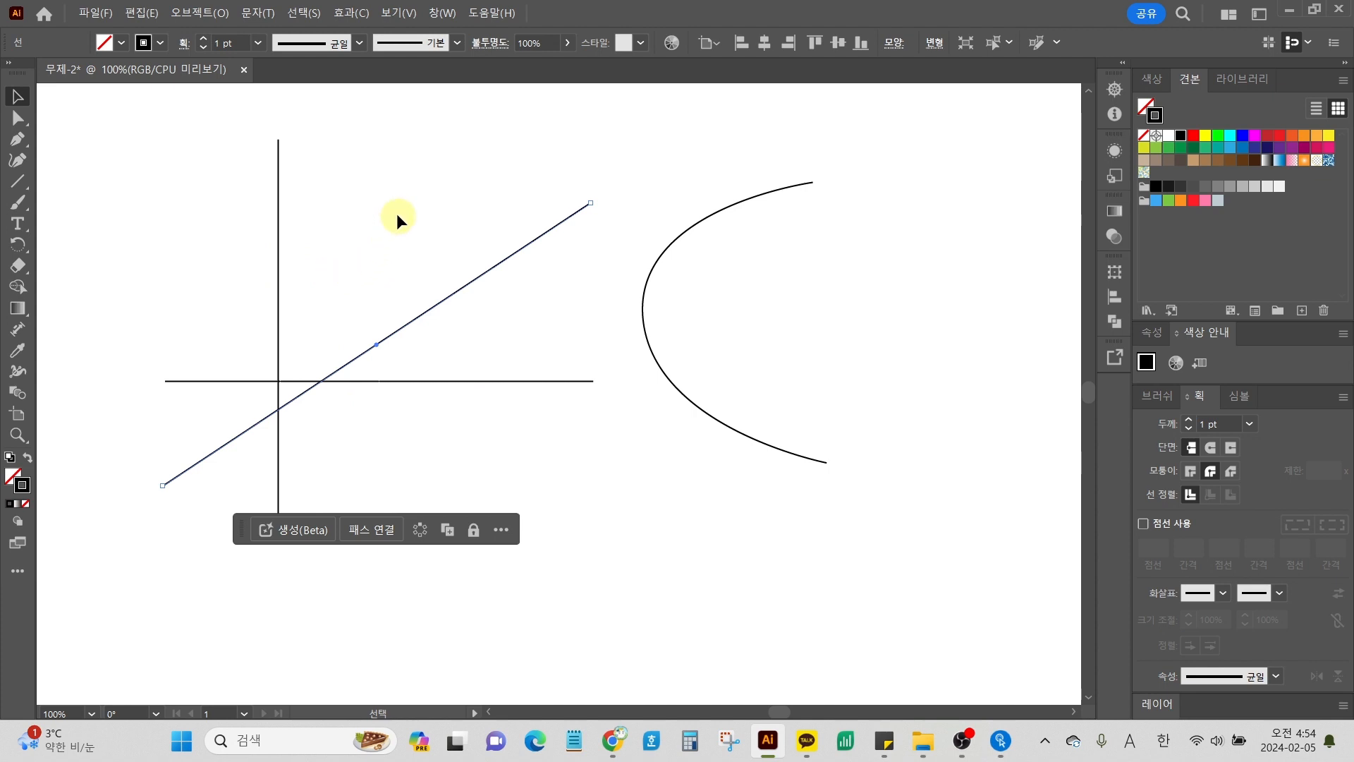
left_click(465, 229)
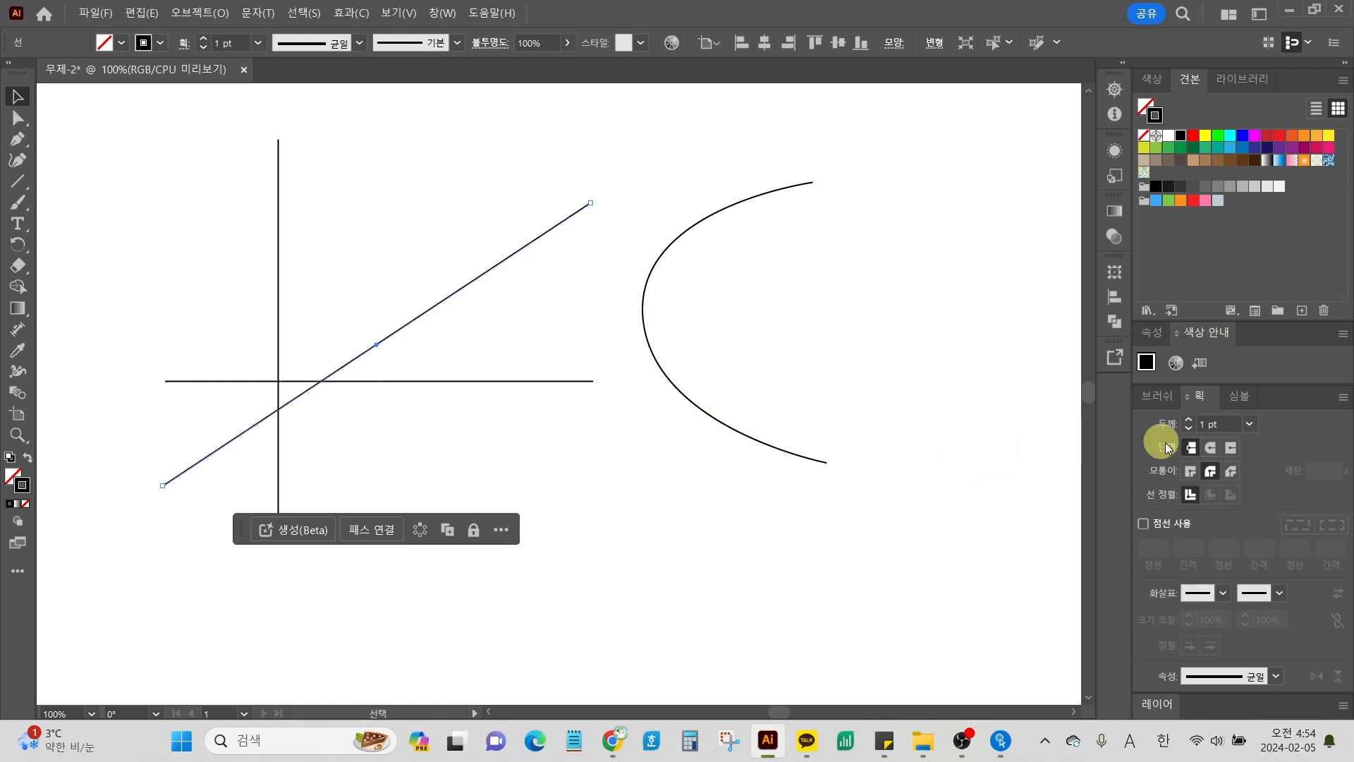
left_click(1188, 418)
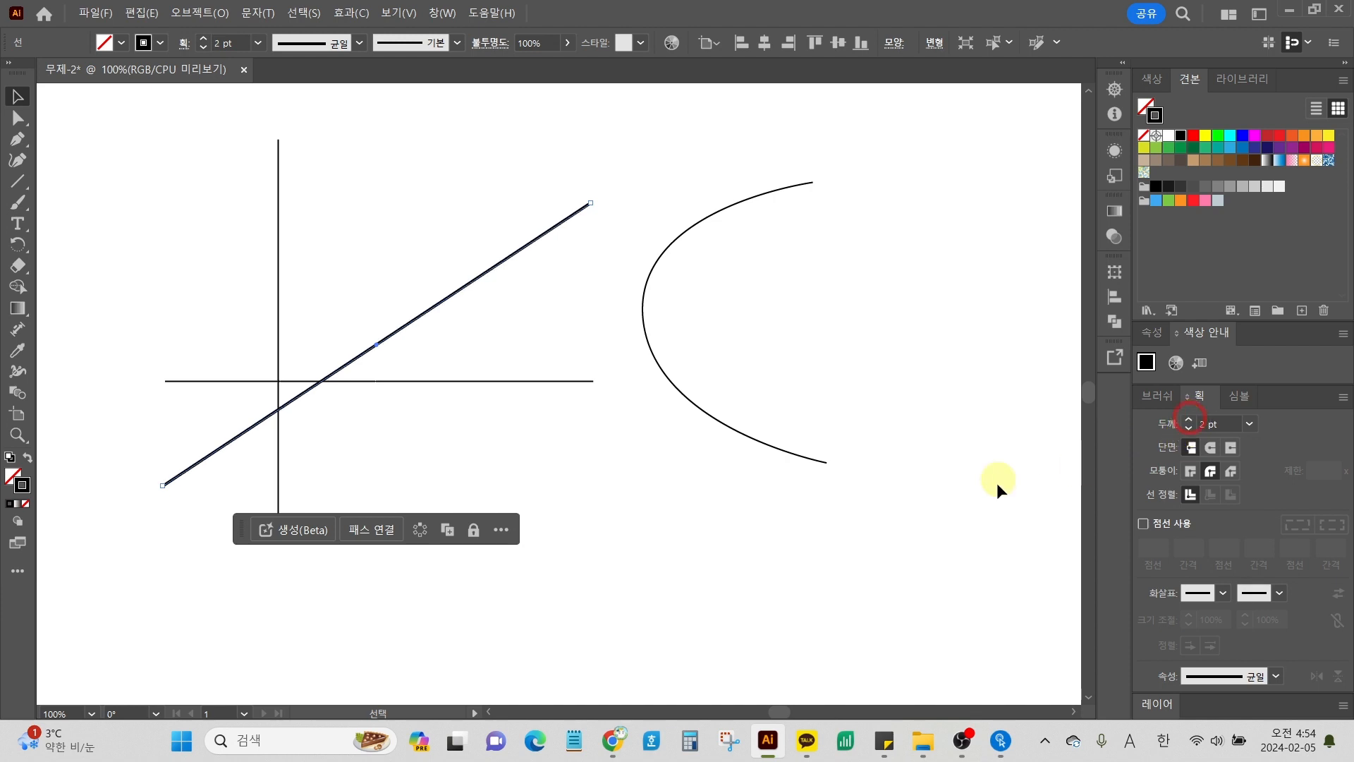
left_click(896, 519)
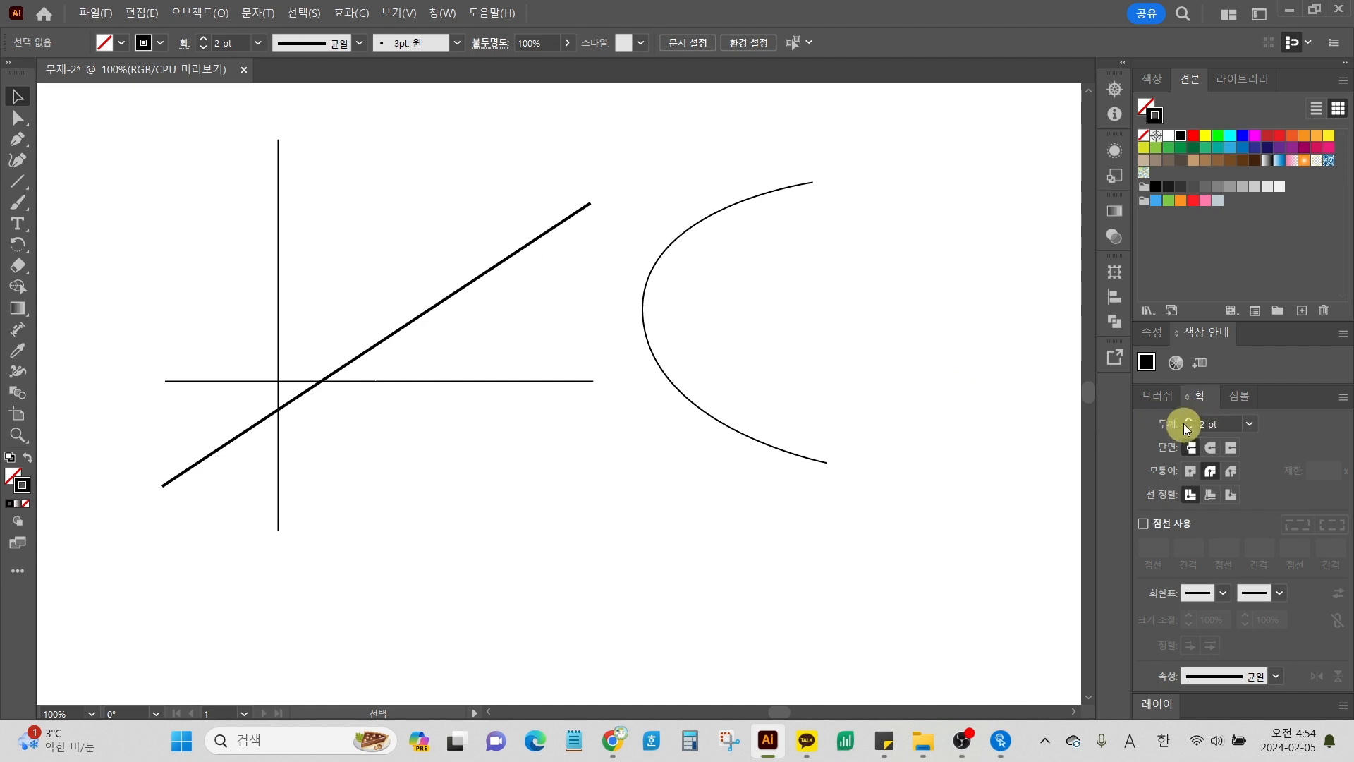
Step: Reselect the diagonal line and vary its stroke weight up to 4 pt and down to 0.25 pt
left_click_drag(522, 206, 557, 289)
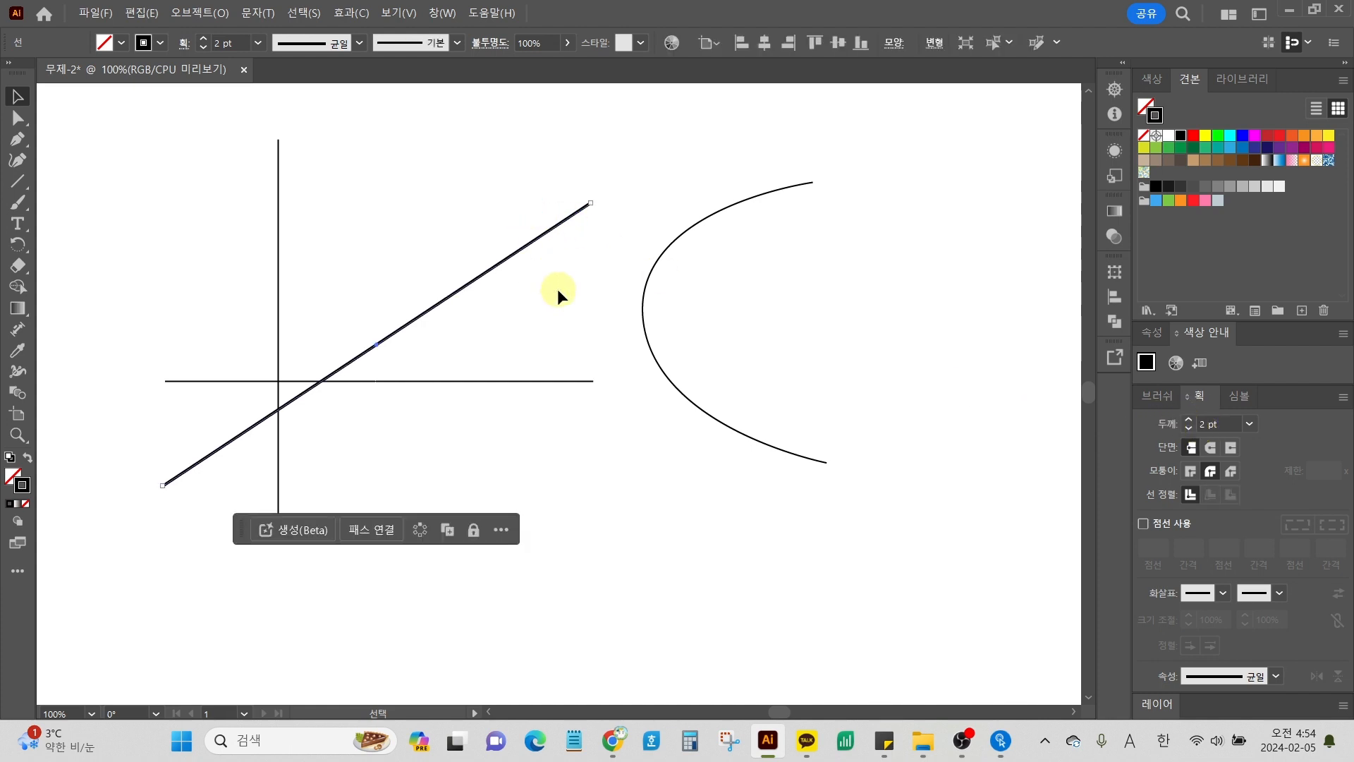
left_click(1191, 421)
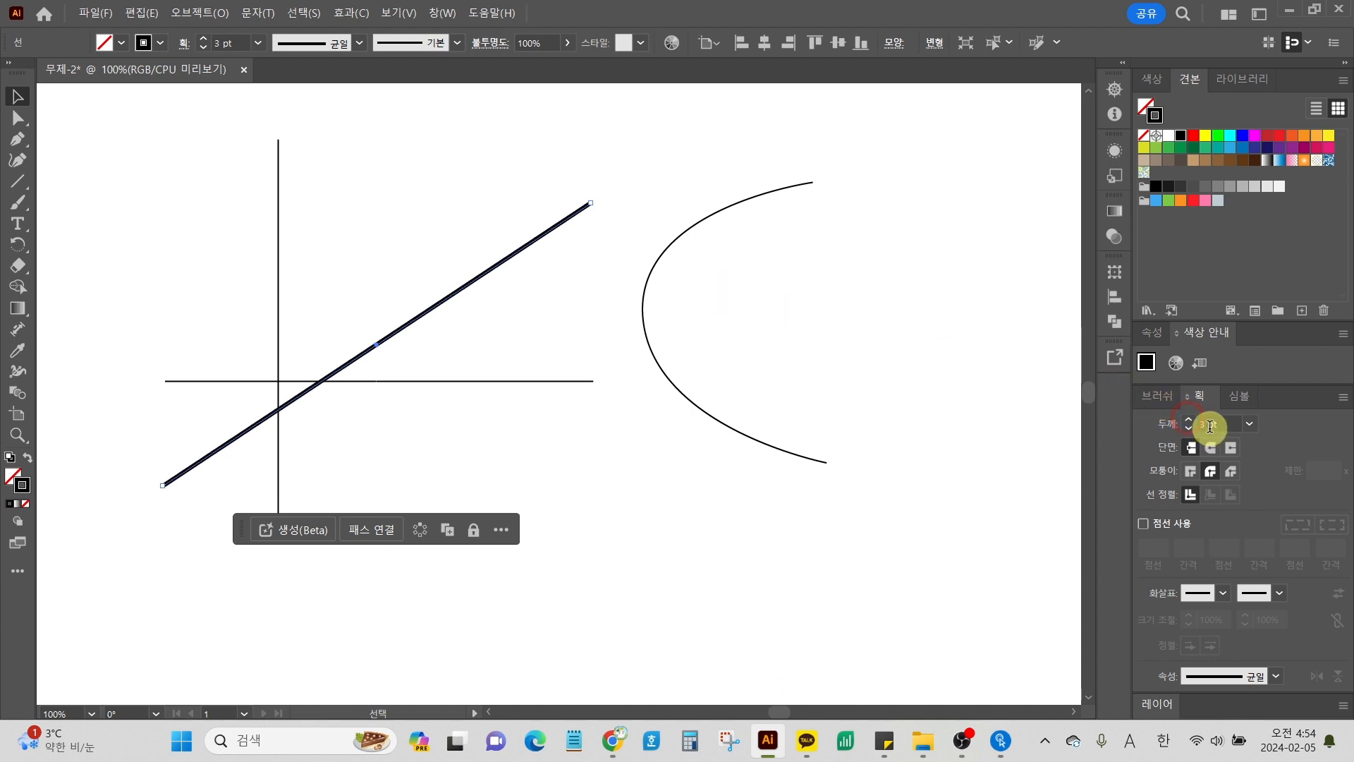
left_click(1189, 421)
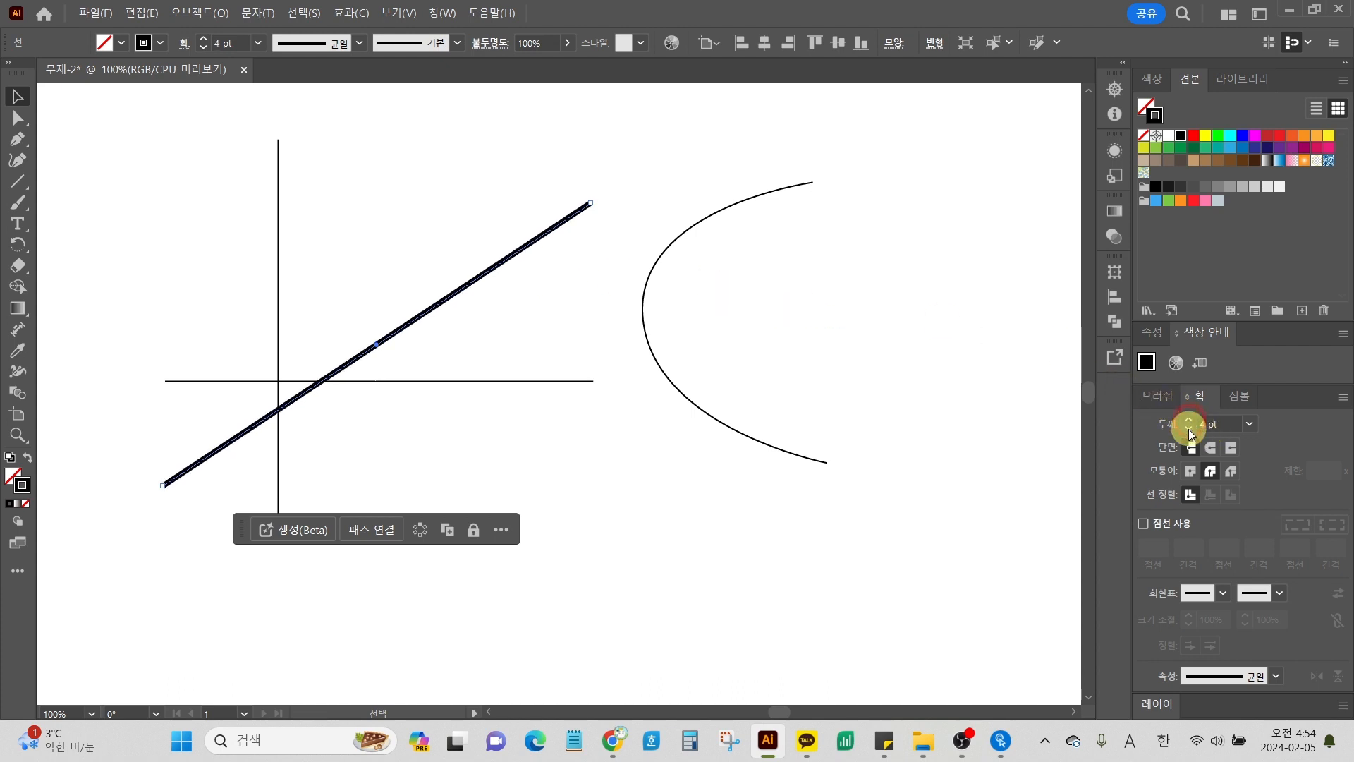
left_click(1189, 429)
left_click(1189, 428)
left_click(1189, 429)
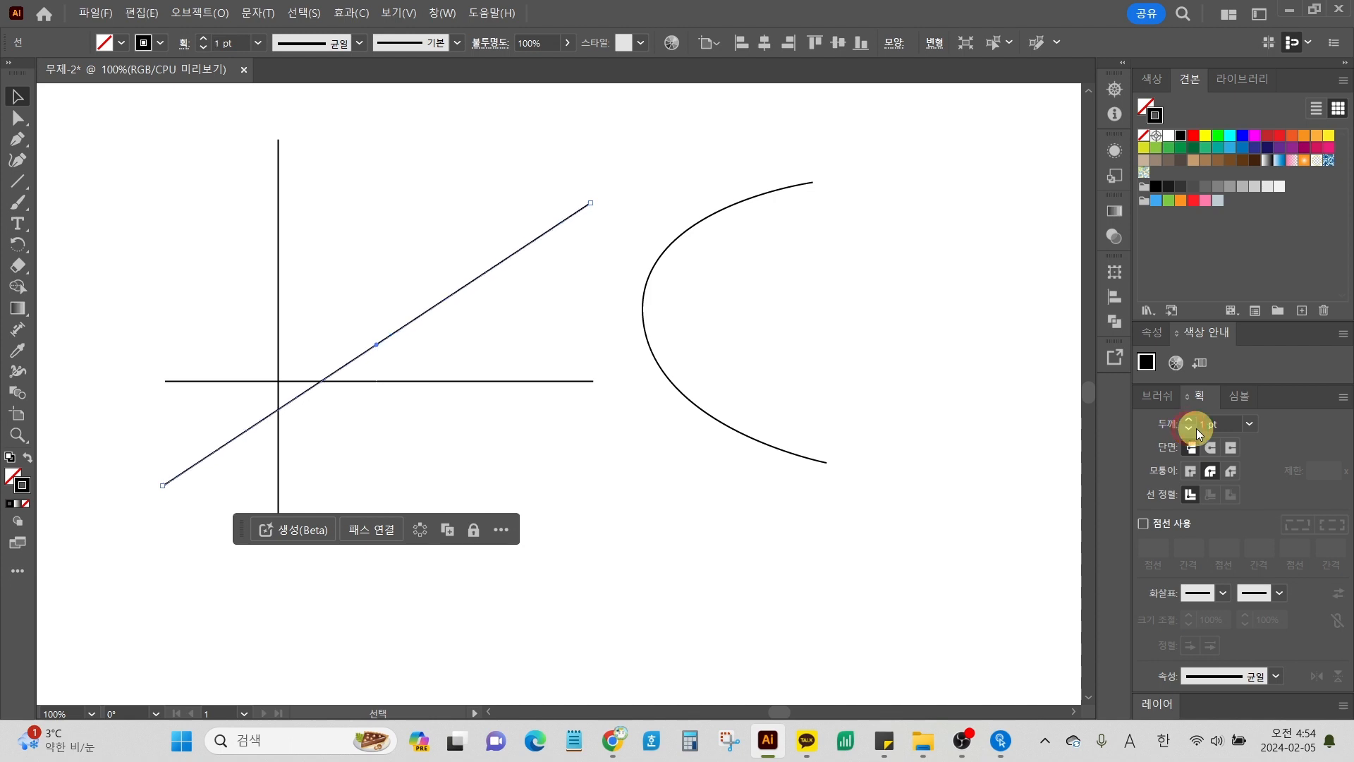
left_click(1188, 429)
left_click(1188, 429)
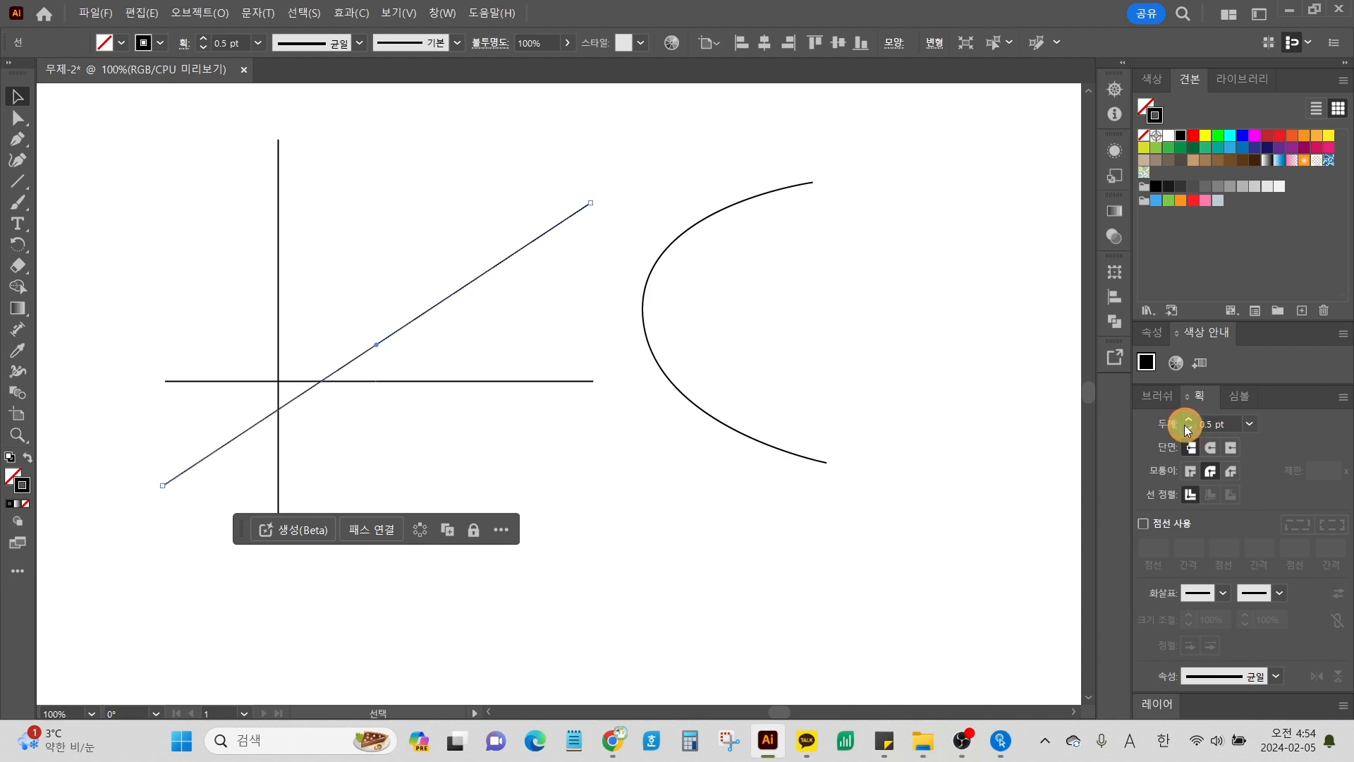
left_click(1188, 429)
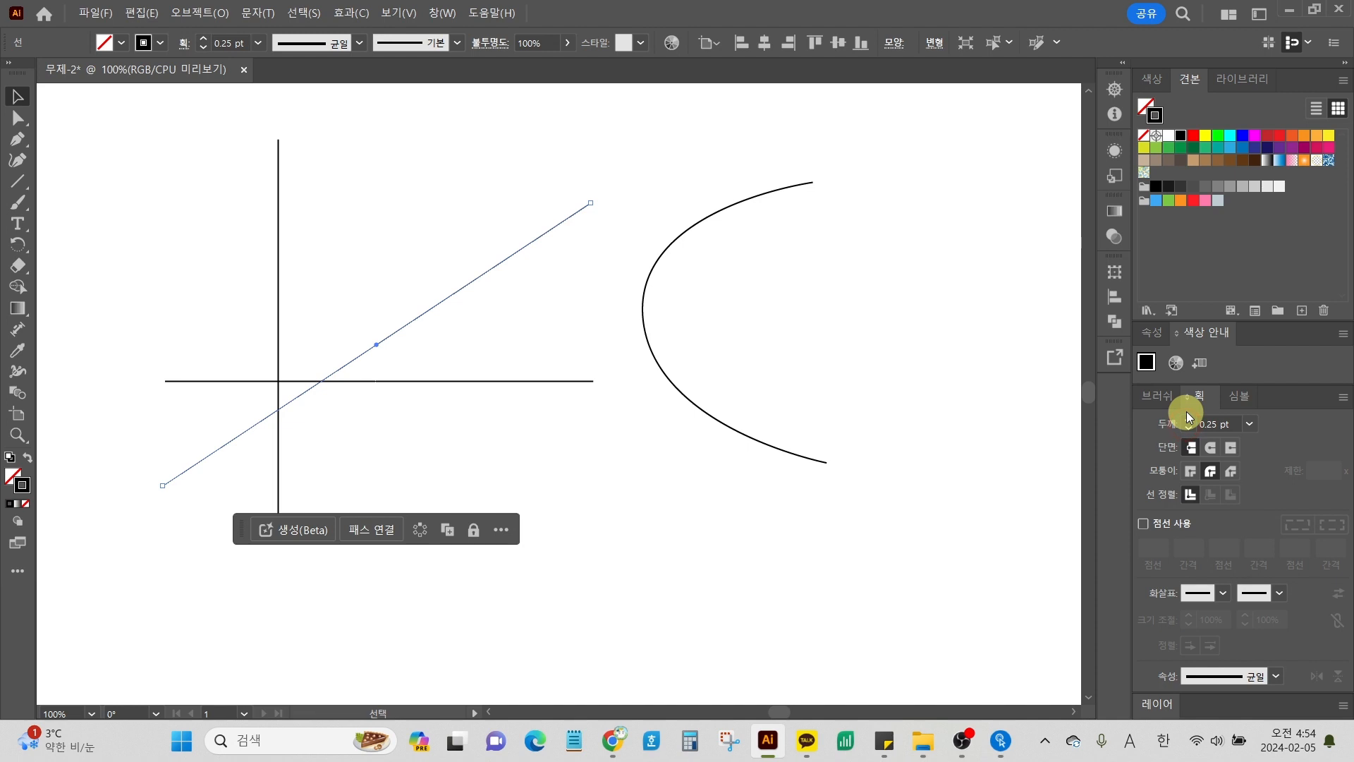
Step: Set the diagonal line's stroke weight to exactly 1.7 pt and deselect it
left_click(1206, 423)
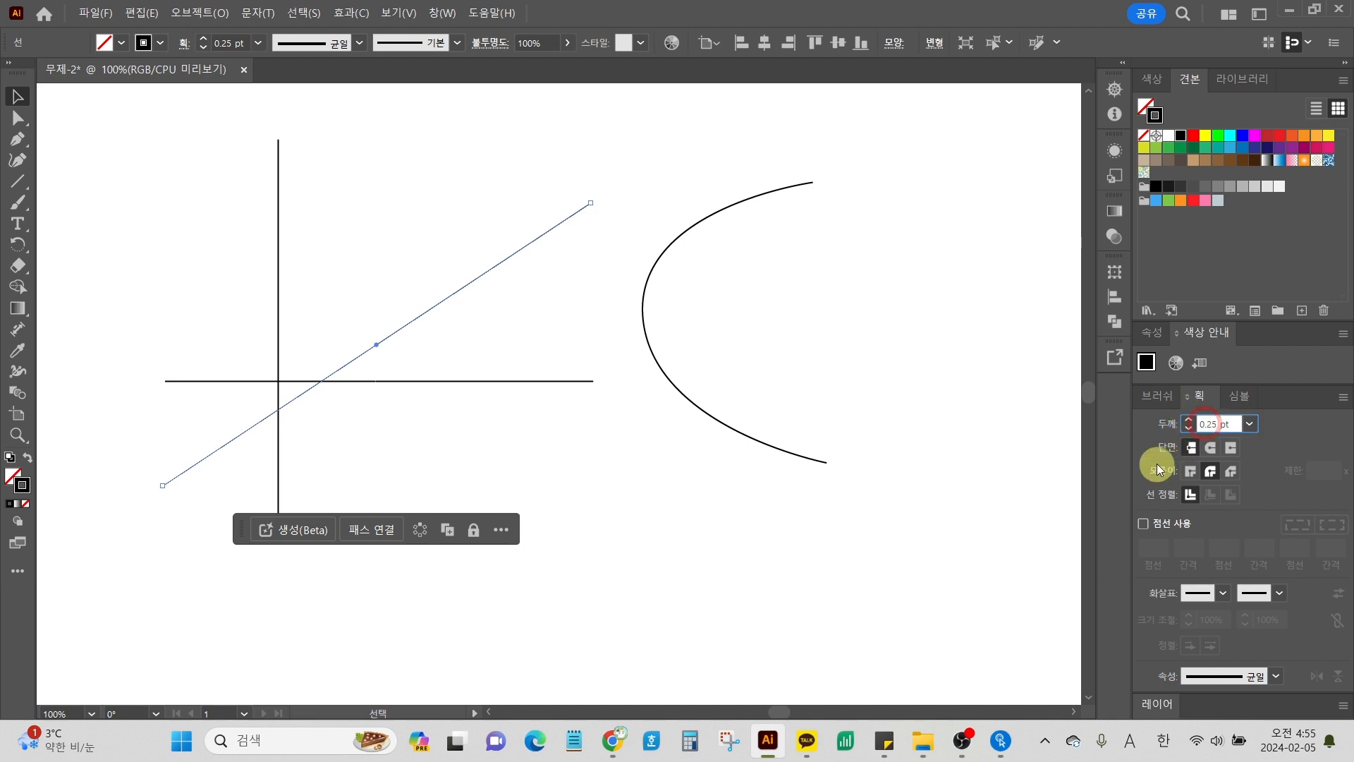
left_click(1218, 426)
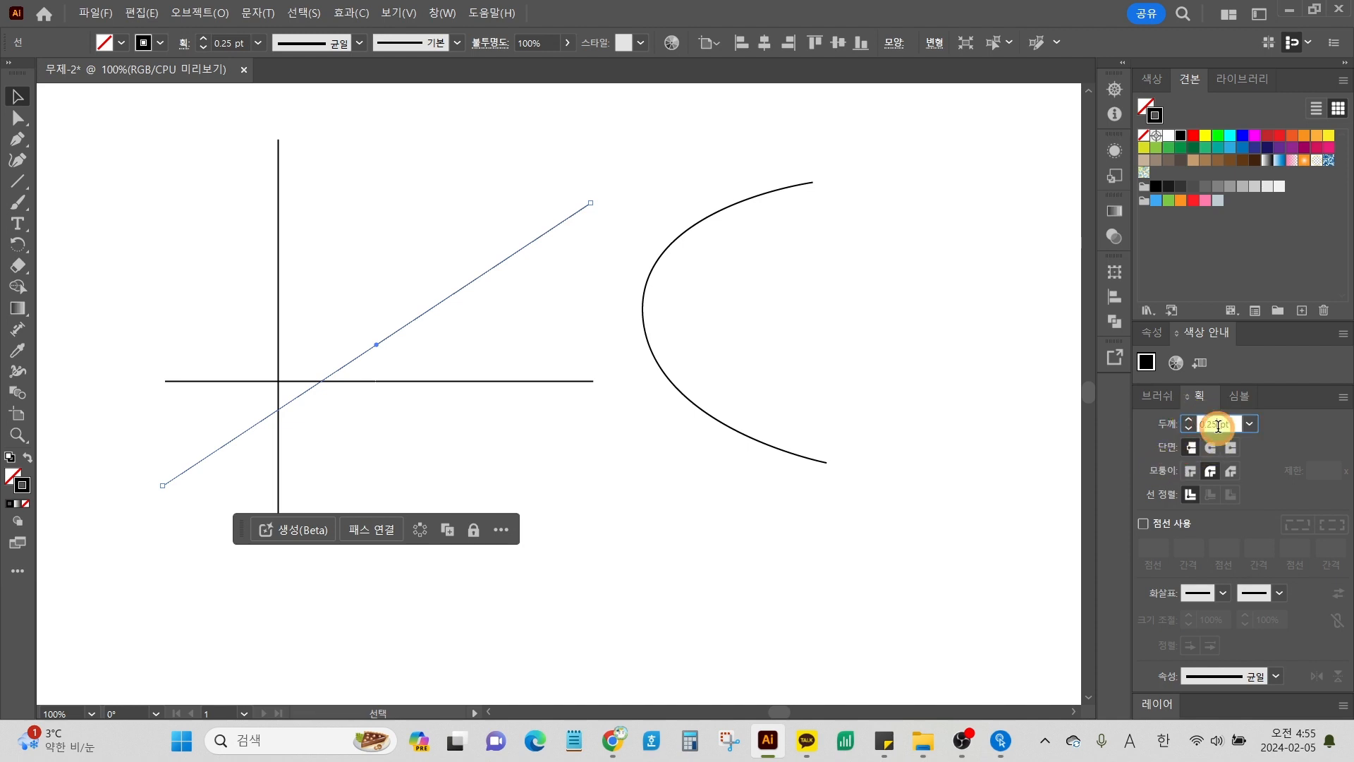
left_click(1218, 426)
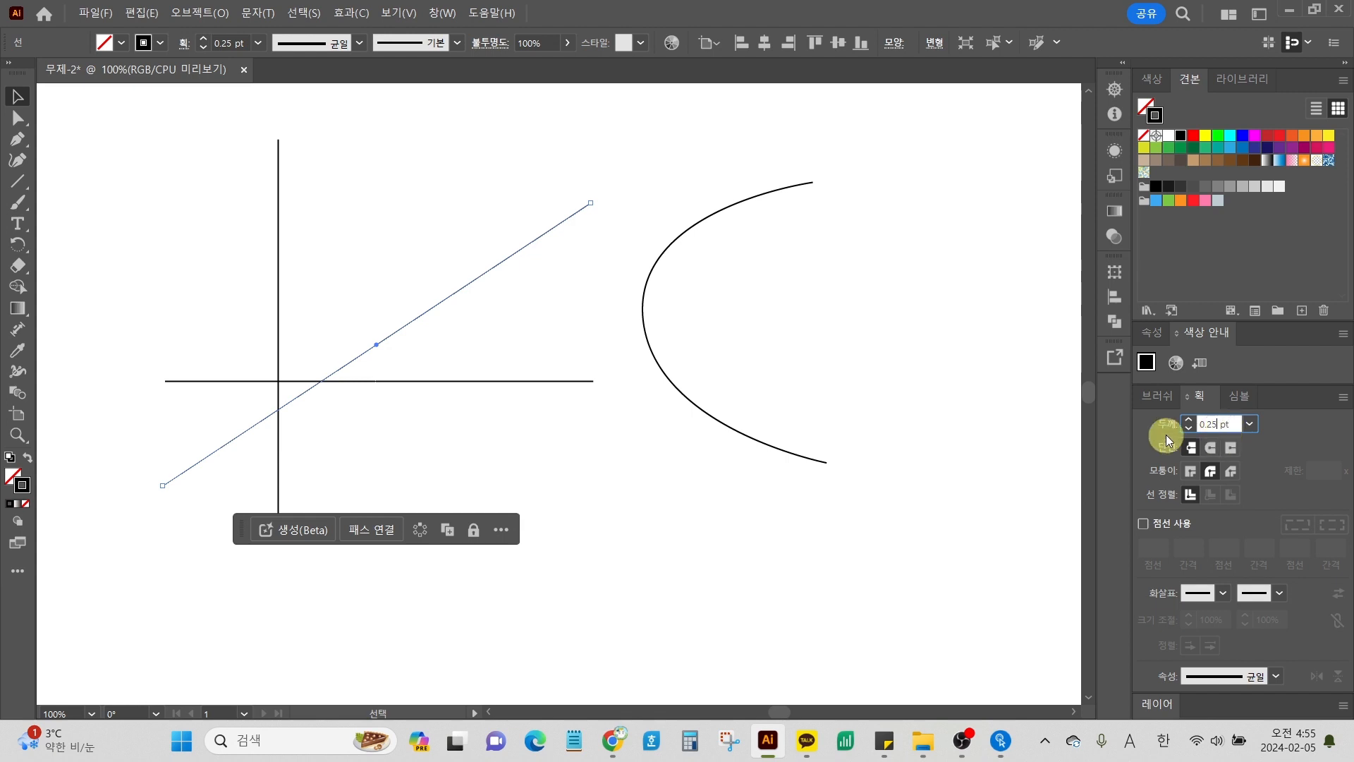
left_click(1185, 496)
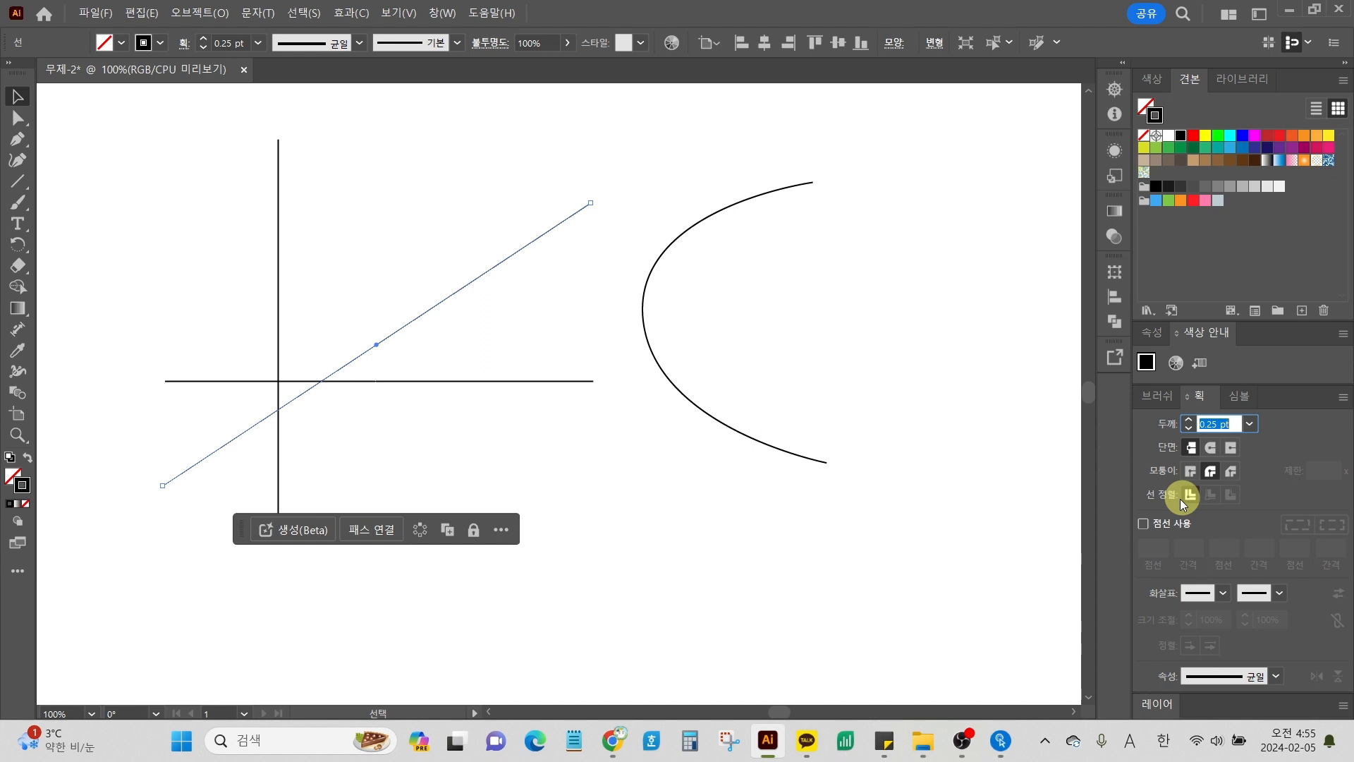
type("1.7")
key("Return")
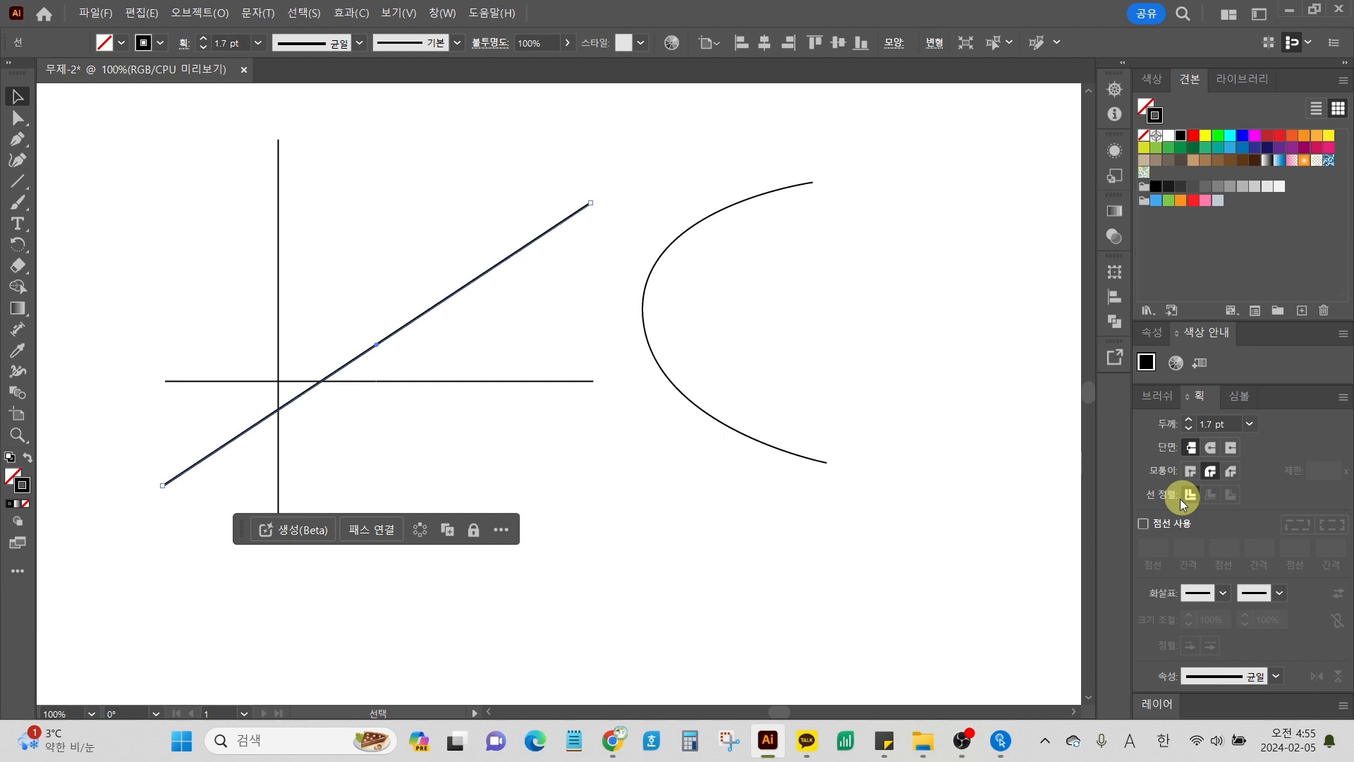
left_click(705, 455)
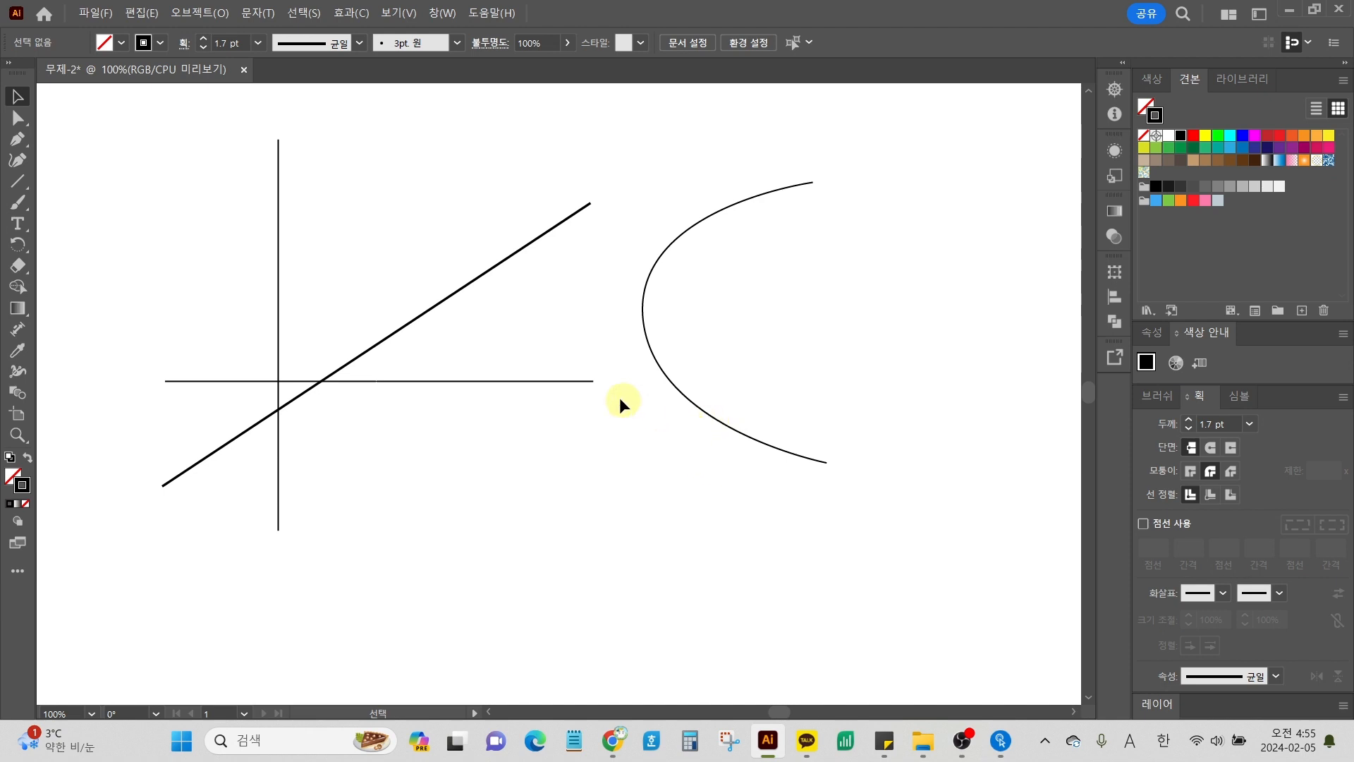
Step: Apply the miter corner join to every path in the drawing and deselect them
key("ctrl+a")
left_click(1191, 471)
left_click(894, 611)
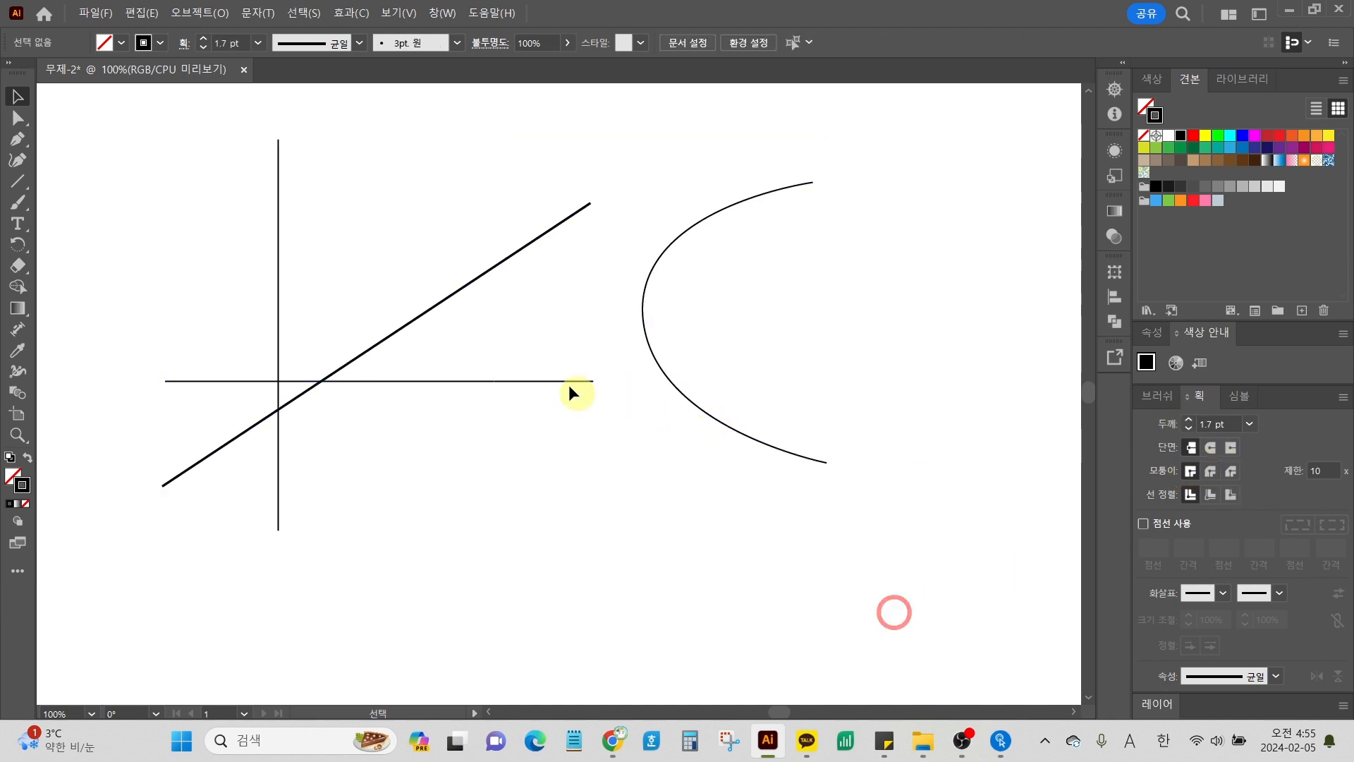
Step: Add the 화살표 3 (Arrow 3) arrowhead to the end point of the horizontal line and deselect it
left_click(547, 381)
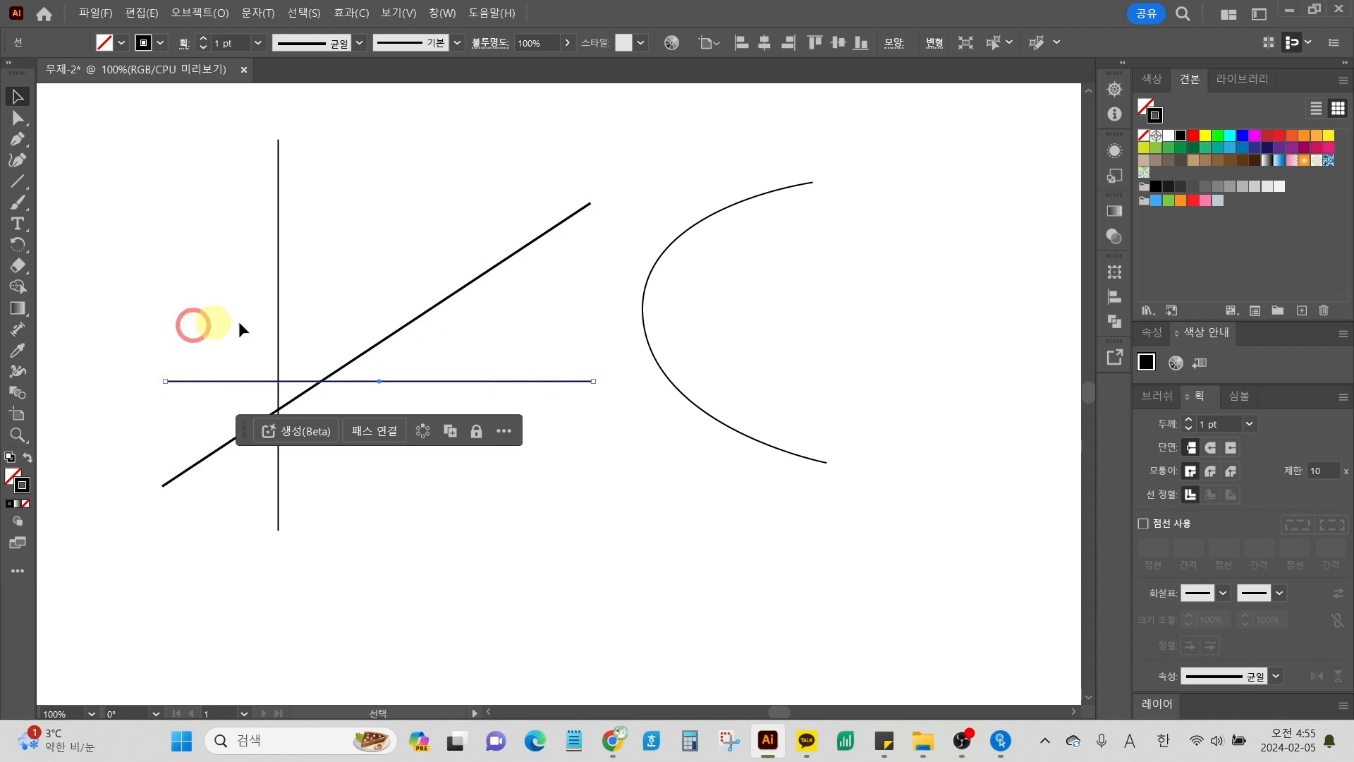
left_click_drag(499, 349, 548, 435)
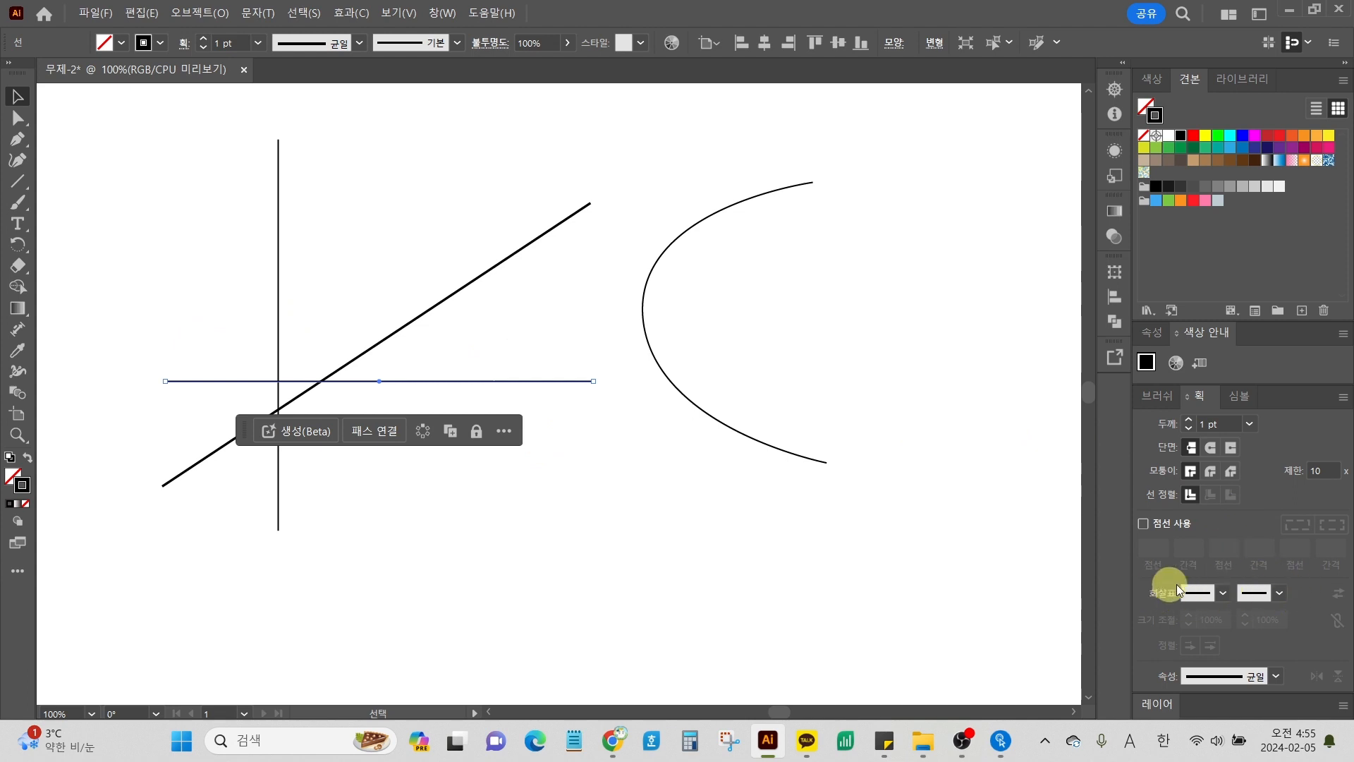
left_click(1281, 595)
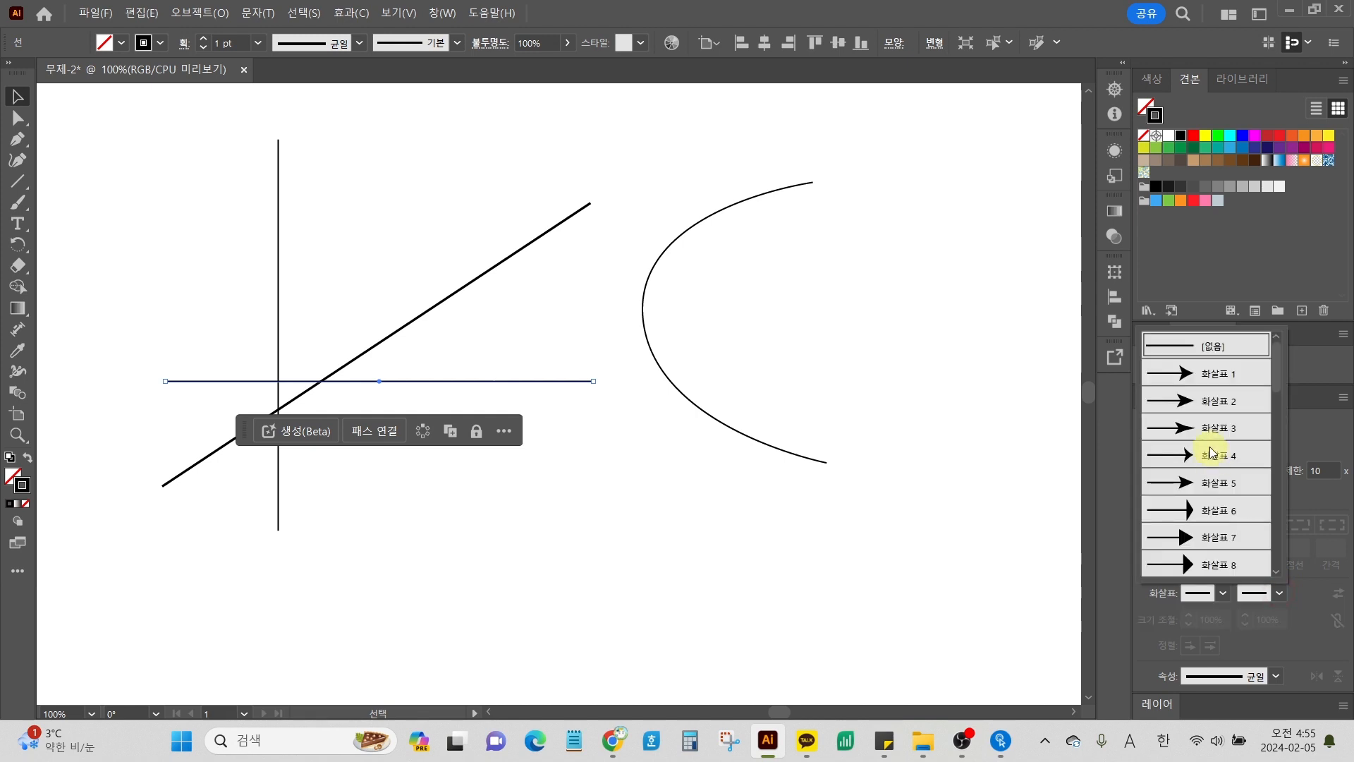
scroll(1219, 466, "down", 3)
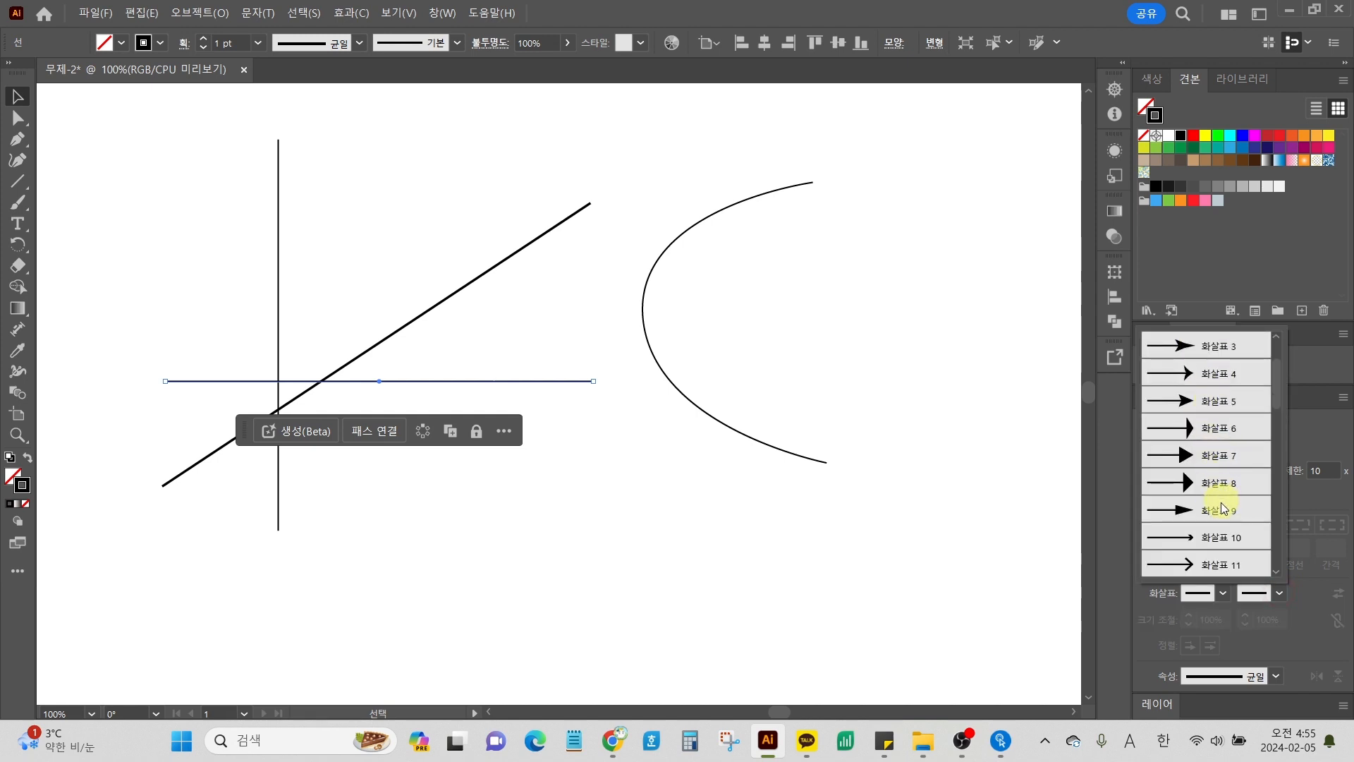
scroll(1222, 512, "up", 3)
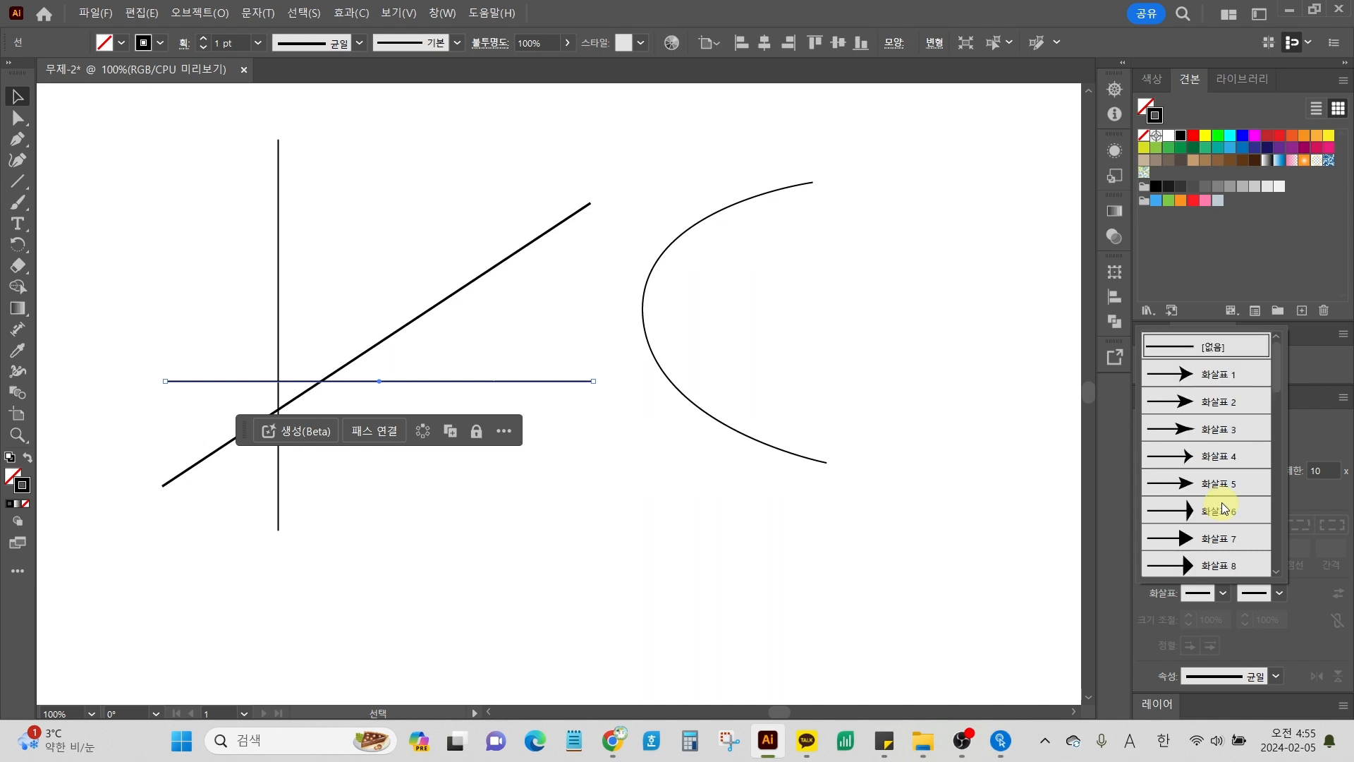
left_click(1217, 430)
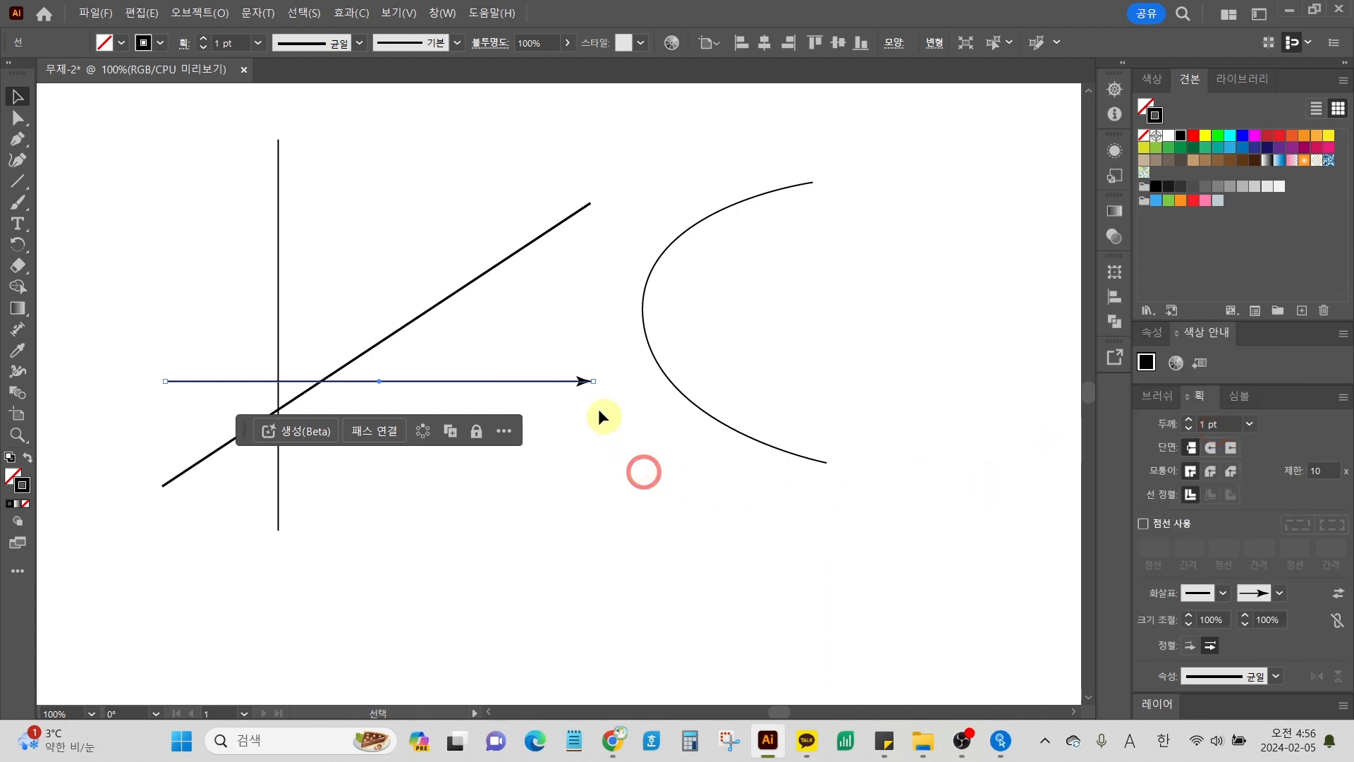
left_click(643, 472)
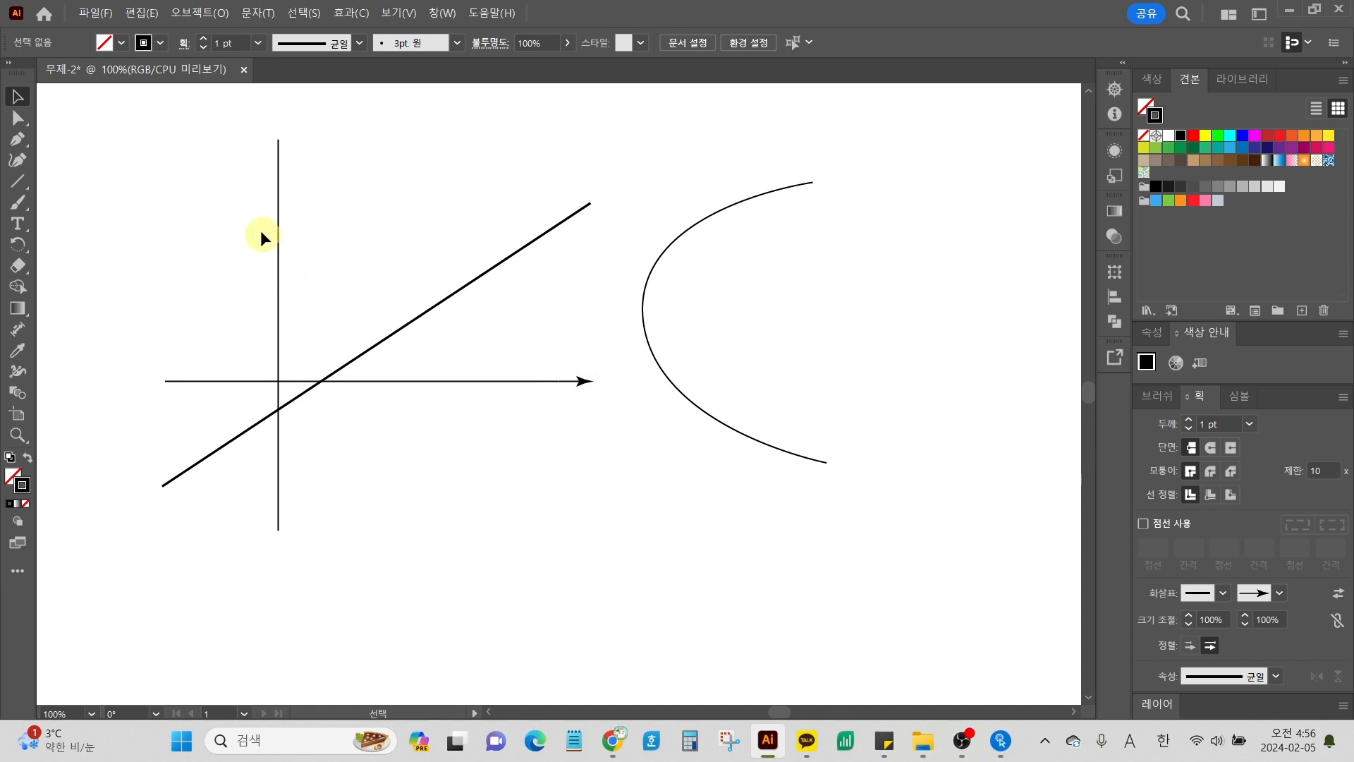
Step: Try the 화살표 3 (Arrow 3) arrowhead on the vertical line's lower end point and undo it
left_click_drag(259, 217, 360, 292)
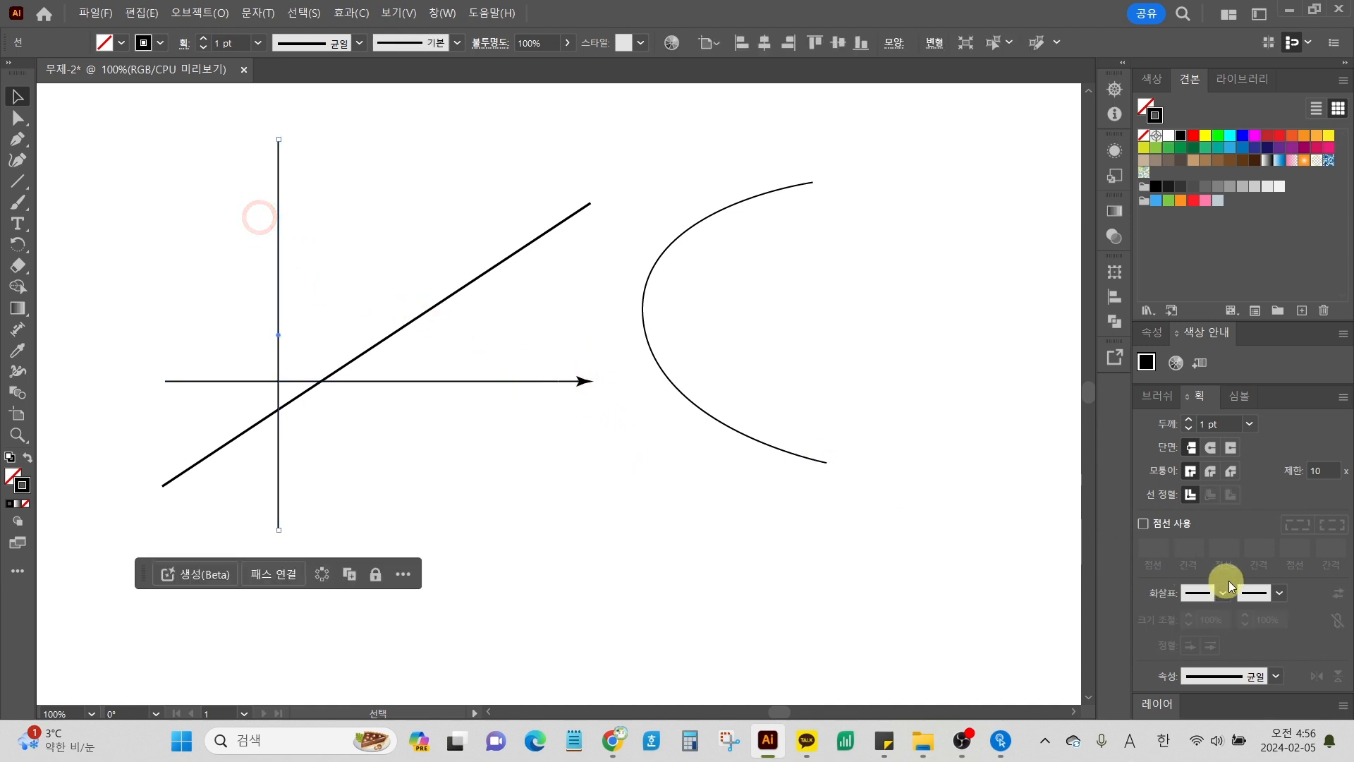
left_click(1254, 592)
left_click(1204, 426)
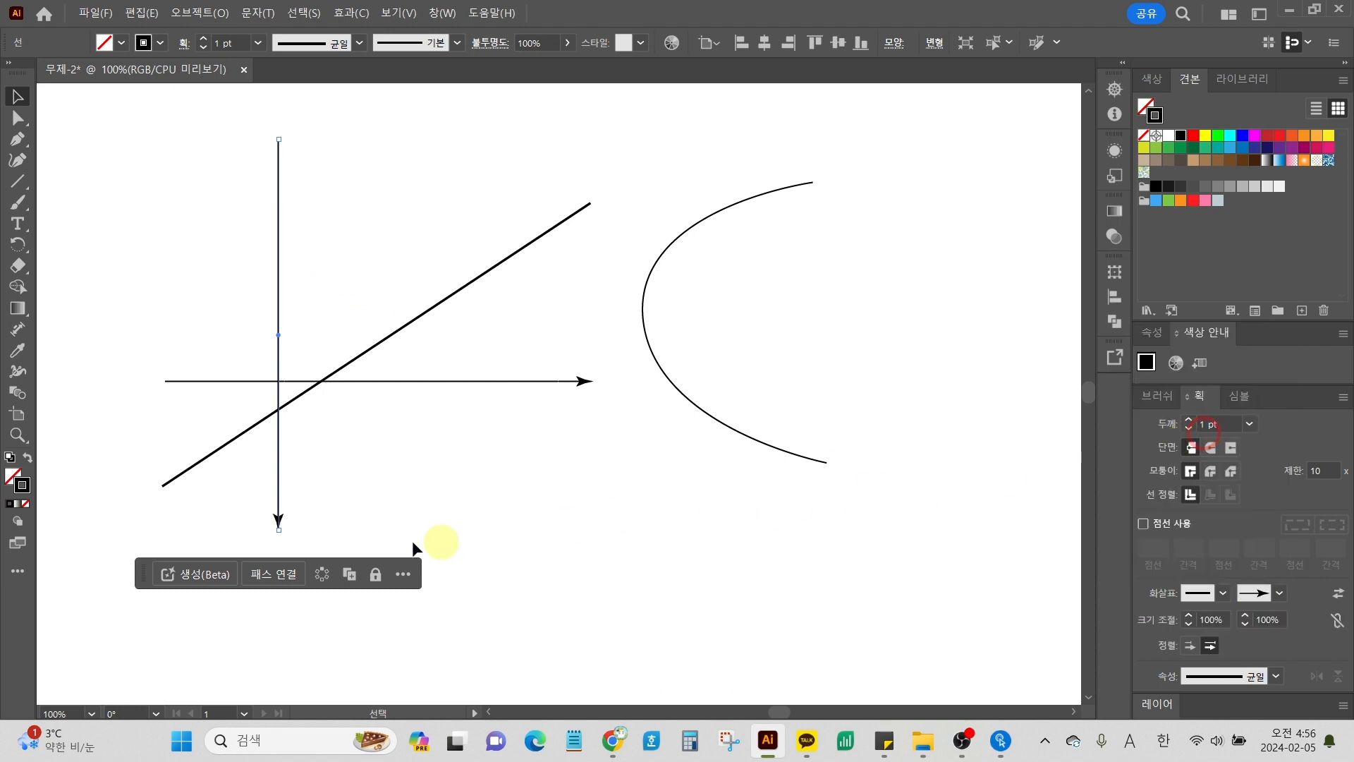
left_click(346, 517)
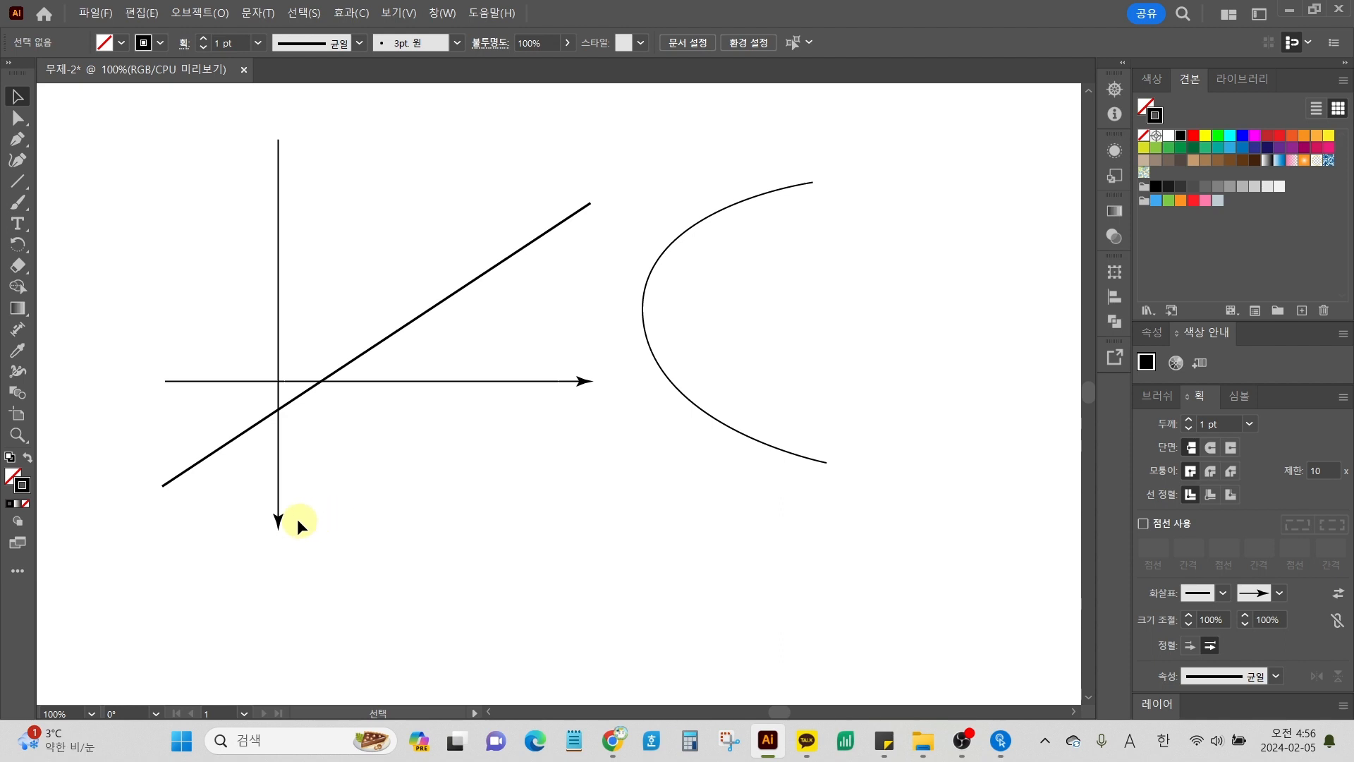
key("ctrl+z")
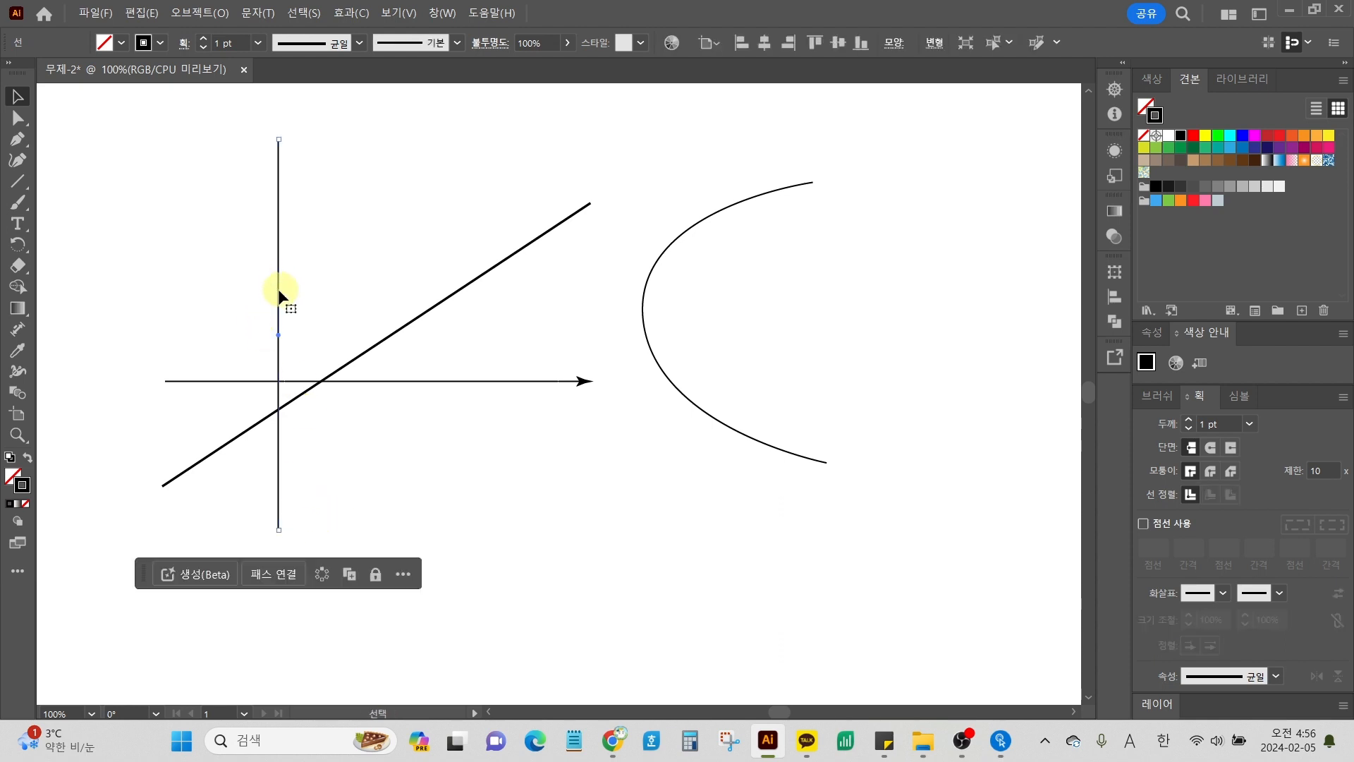
Step: Add the 화살표 3 (Arrow 3) arrowhead to the vertical line's upper start point and deselect the line
left_click(1222, 594)
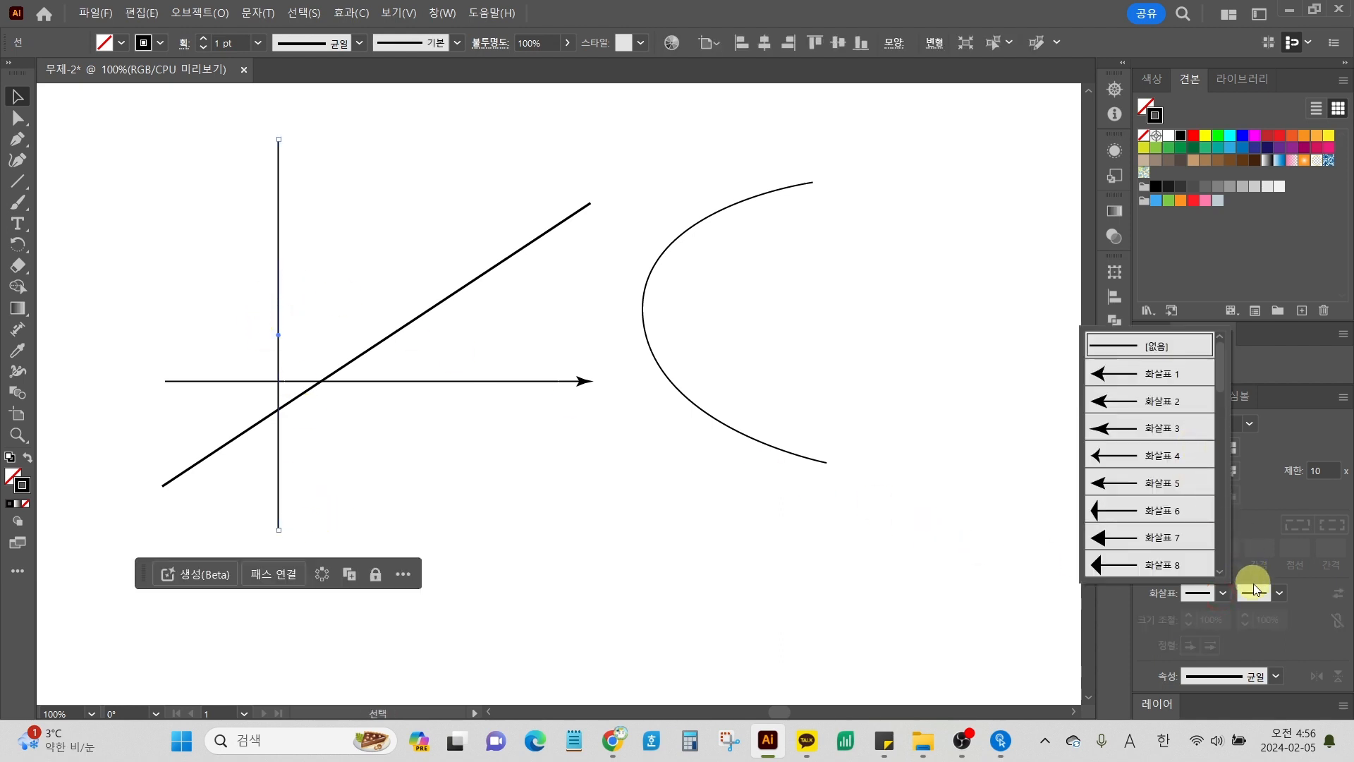
left_click(1181, 428)
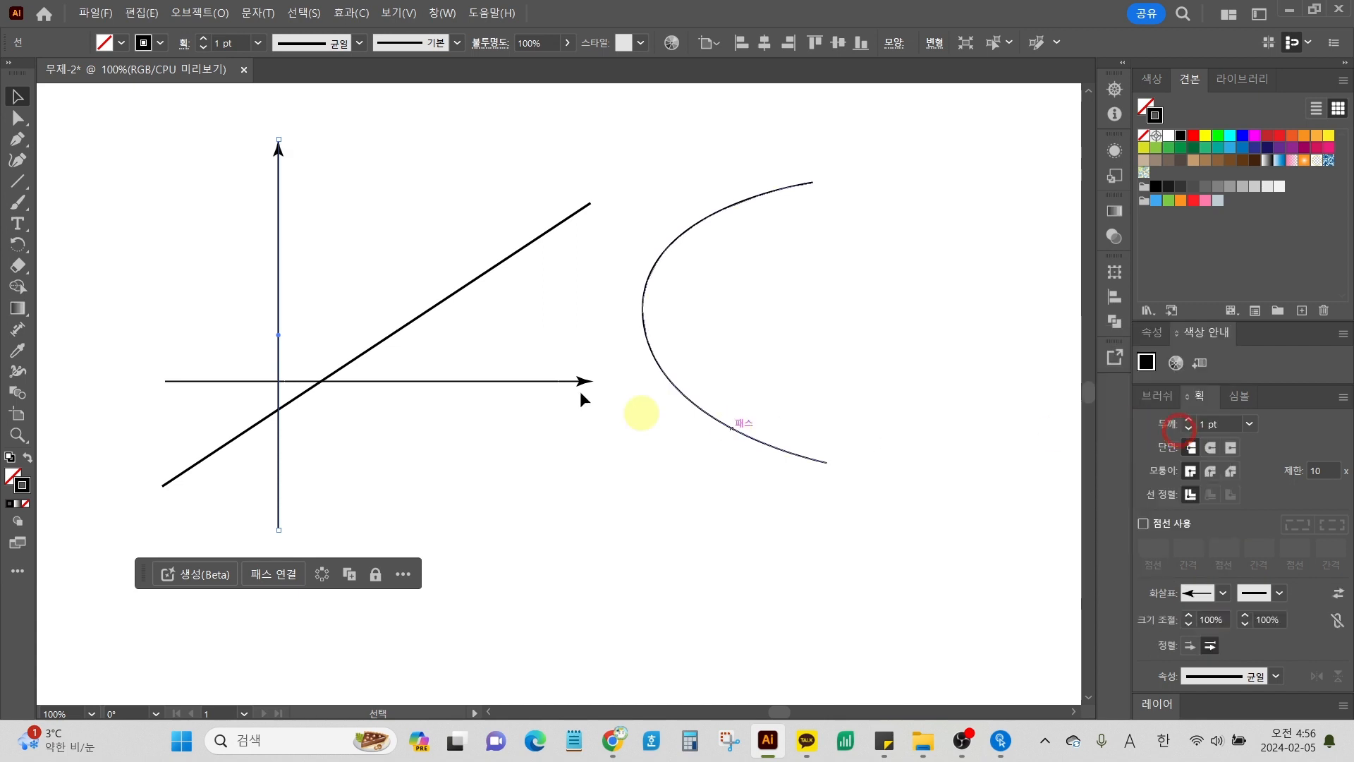
left_click(339, 176)
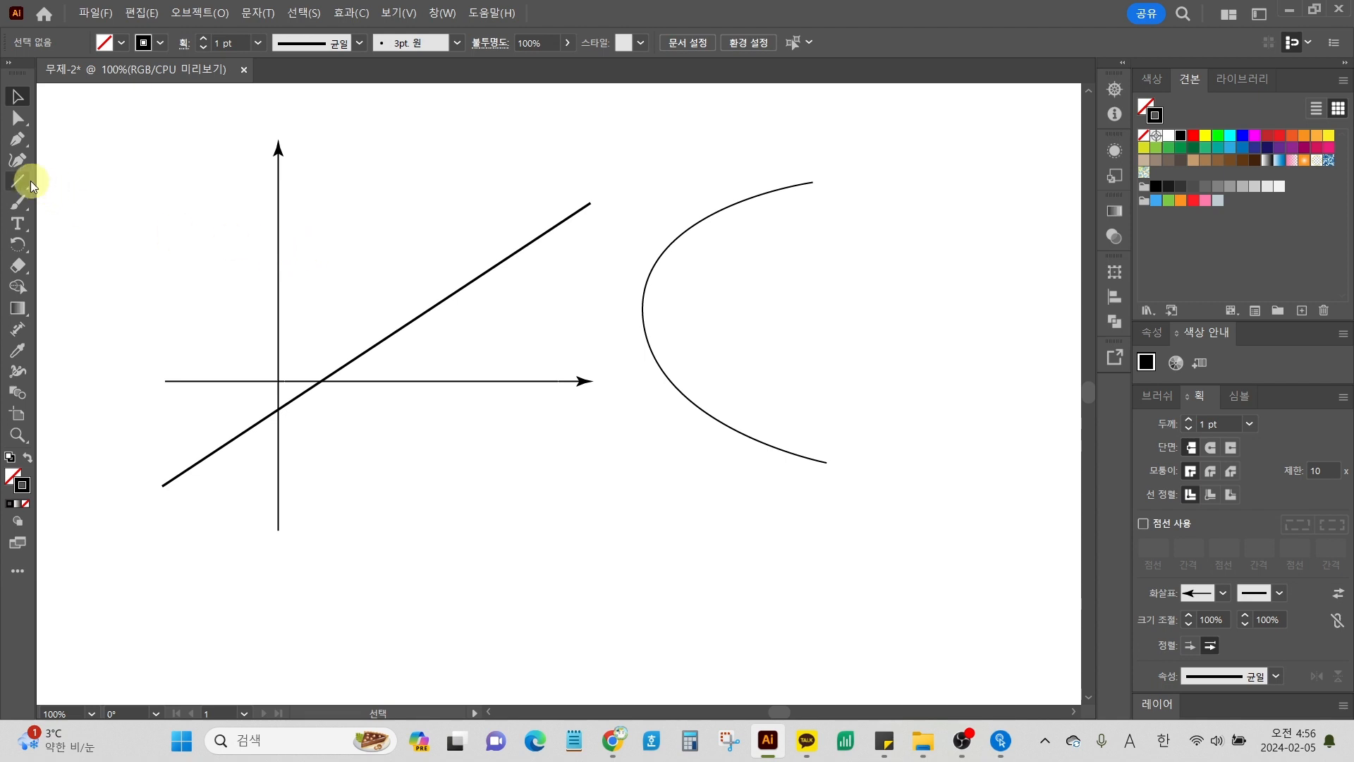
Step: Draw a separate horizontal line below the other shapes with the Line Segment tool and apply the 화살표 3 (Arrow 3) arrowhead to its end point
mouse_move(31, 181)
left_click(20, 180)
left_click_drag(392, 597, 753, 599)
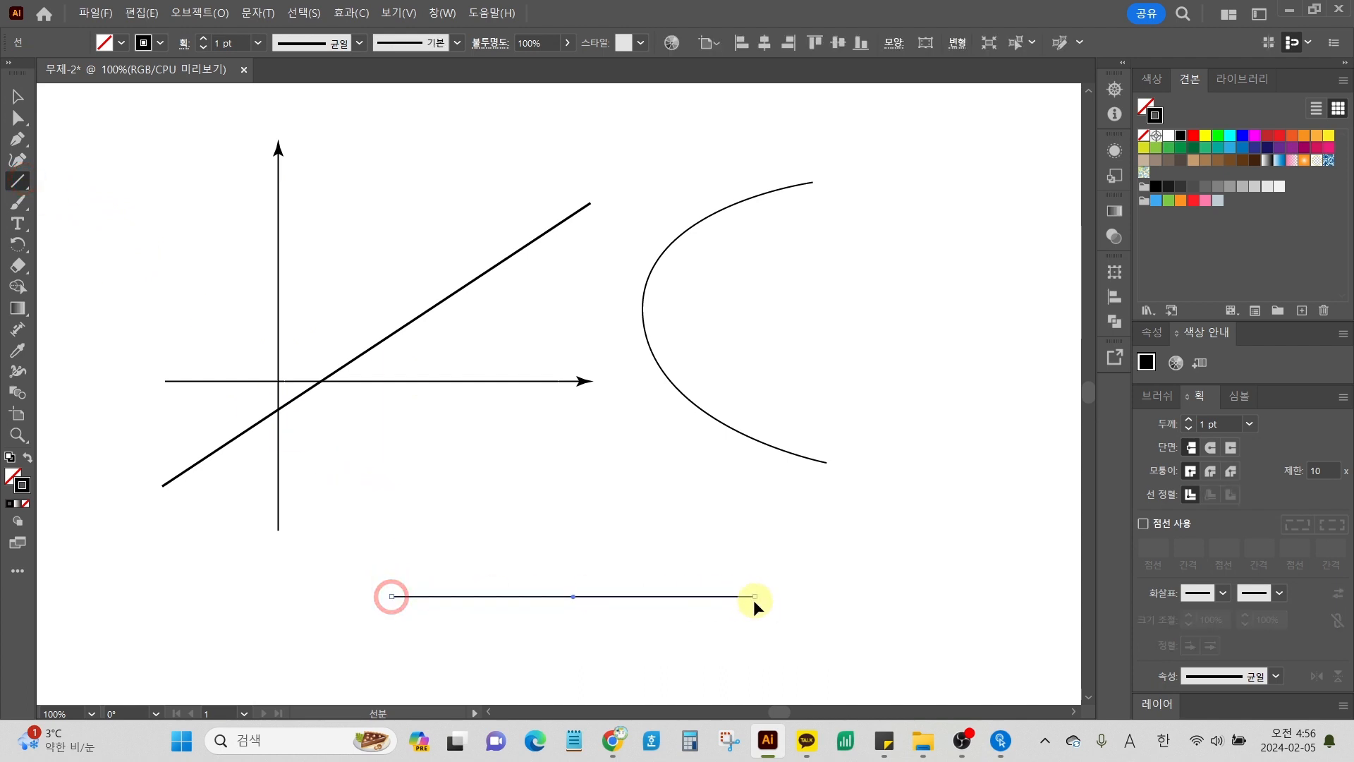
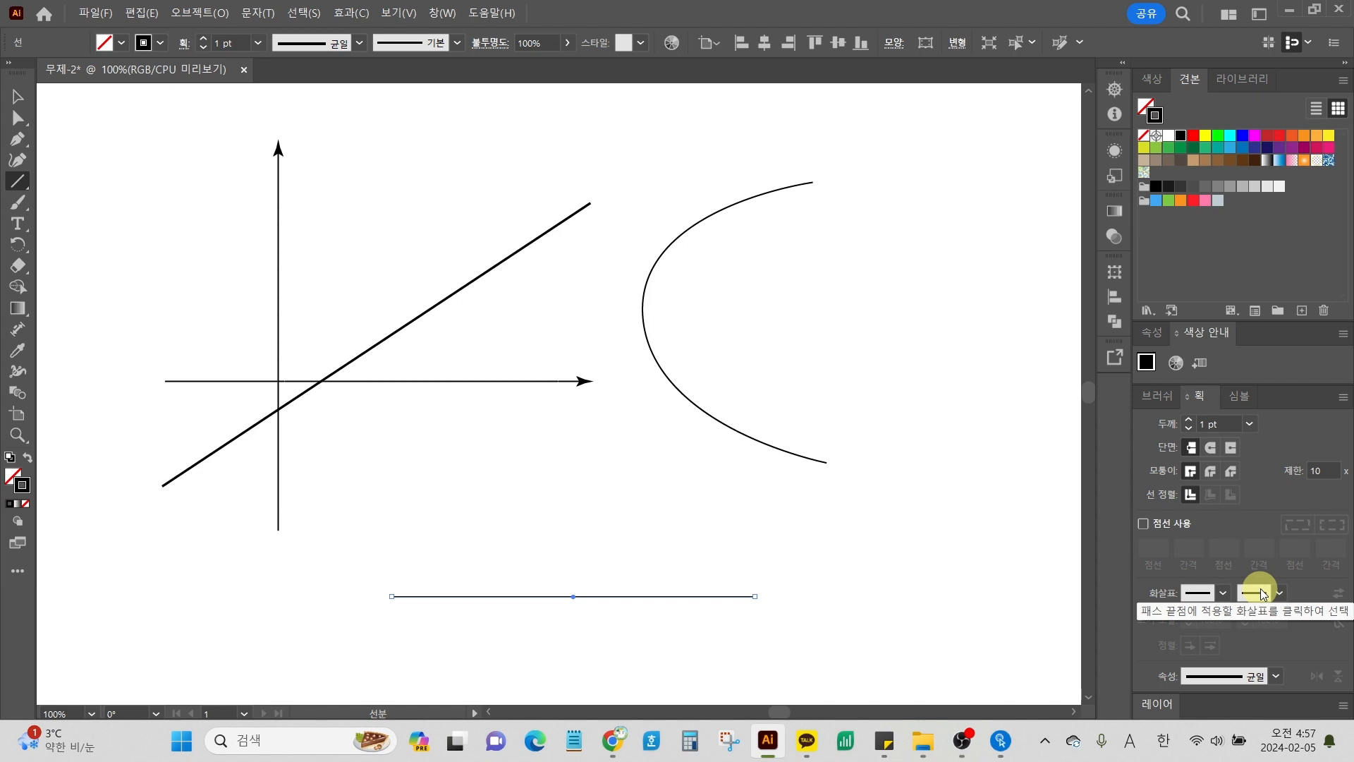
left_click(1260, 591)
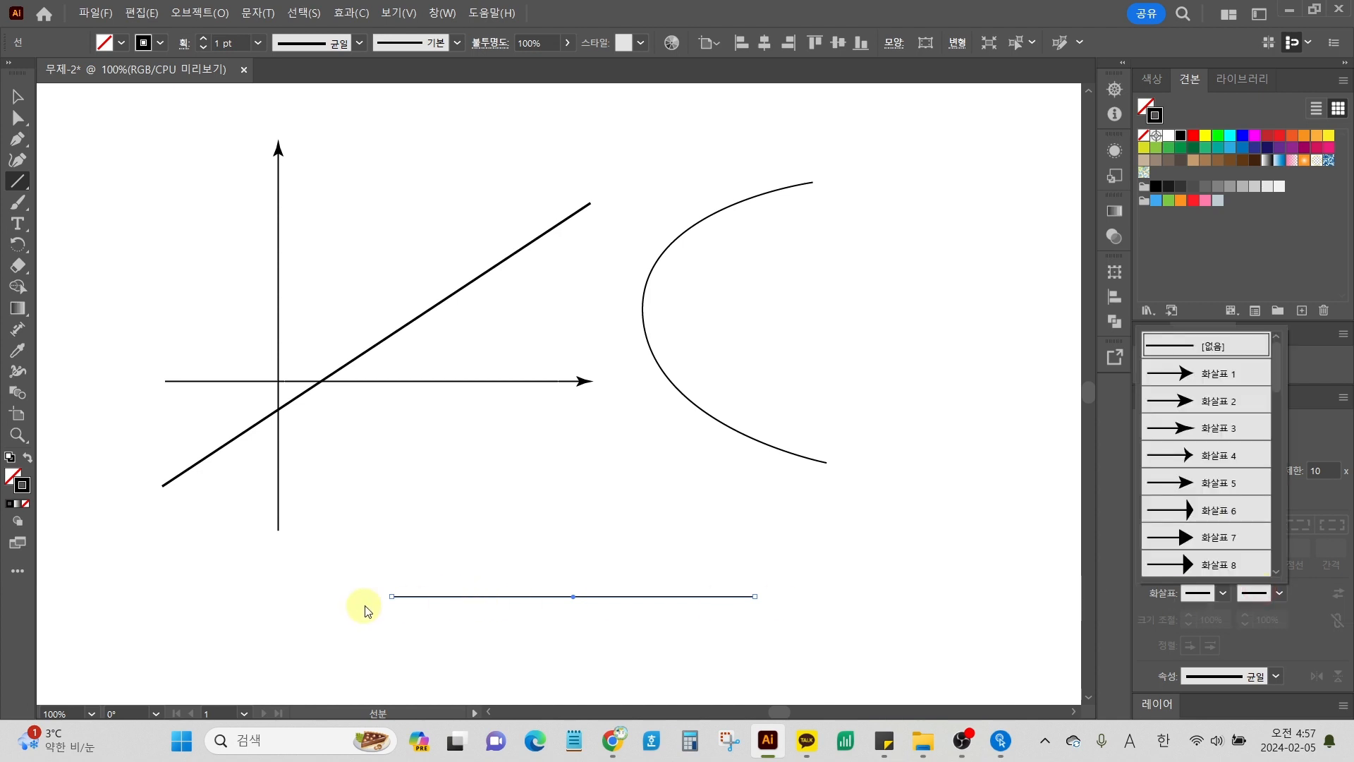
left_click(1179, 427)
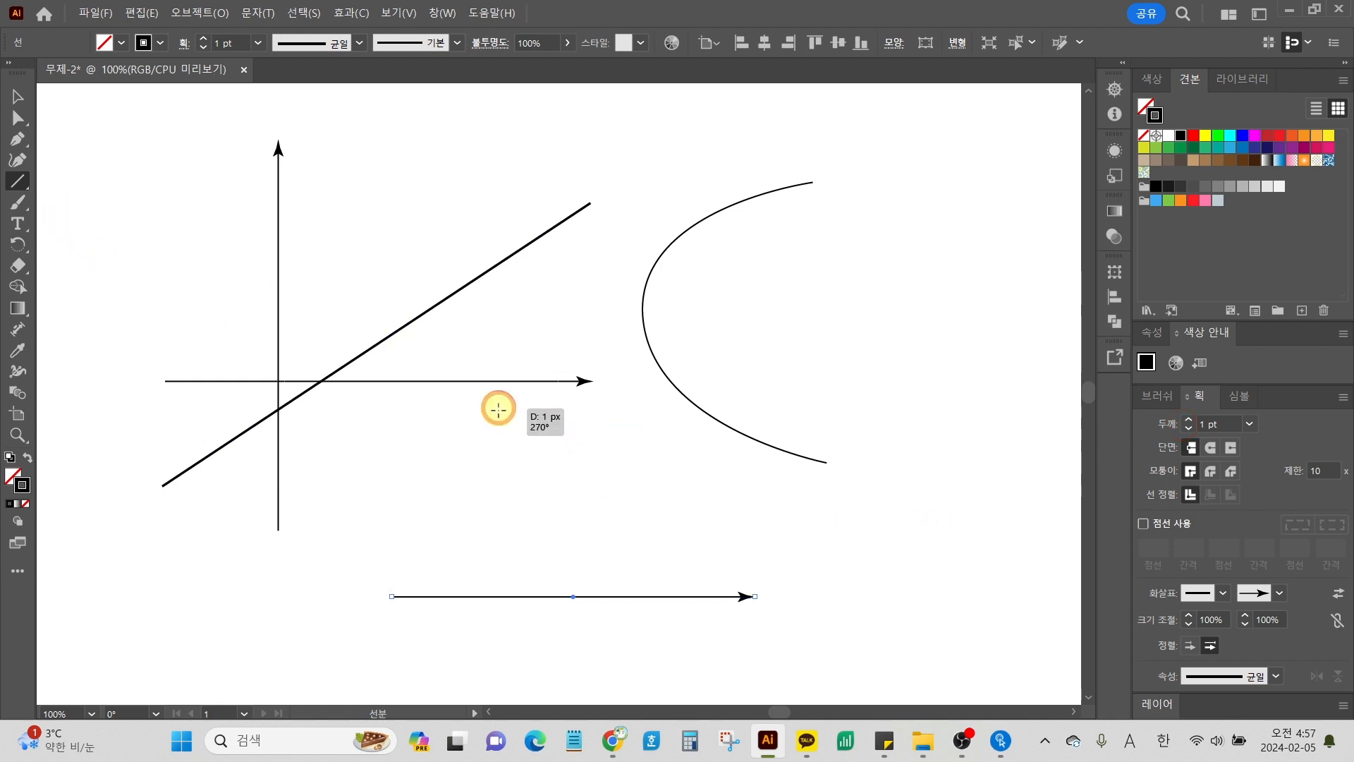
Step: Draw a vertical line crossing the lower horizontal arrow with the Line Segment tool and apply the 화살표 3 (Arrow 3) arrowhead to its start point
left_click_drag(499, 408, 505, 676)
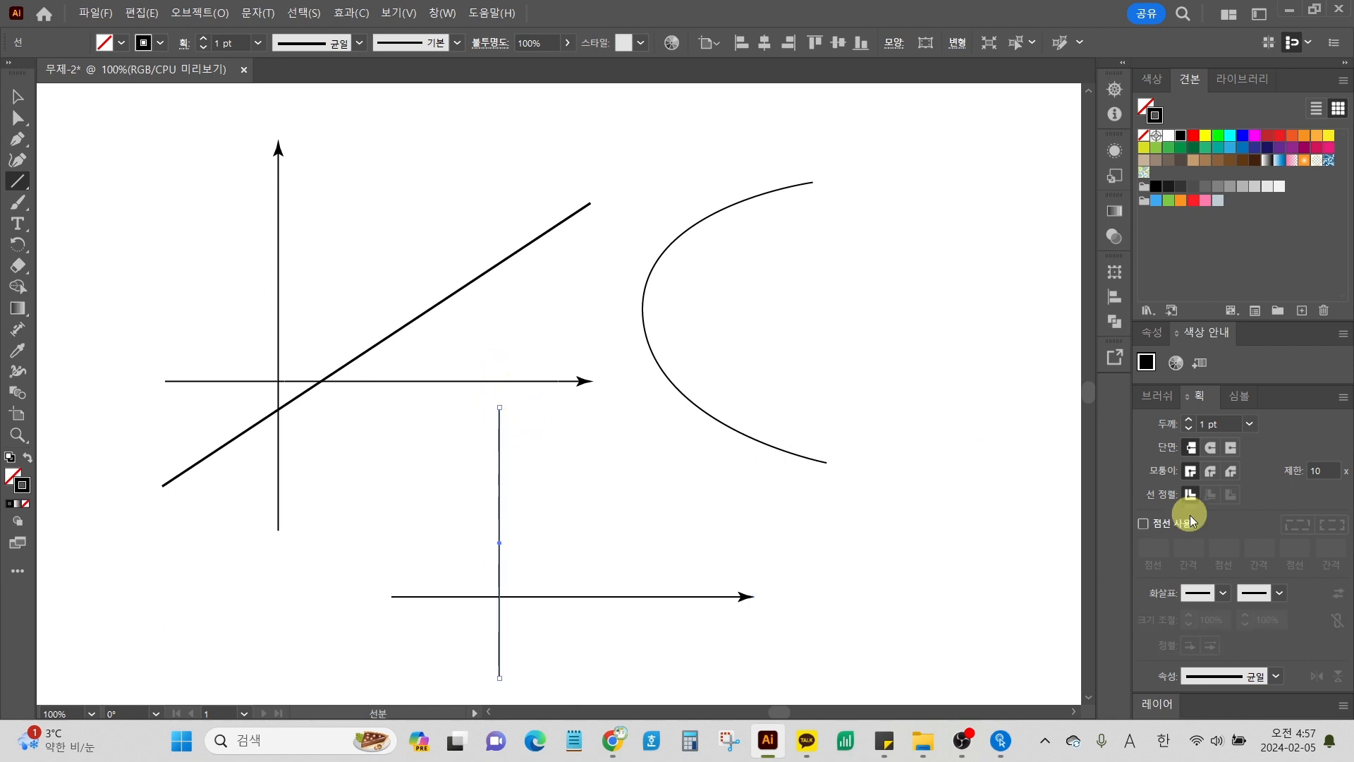
left_click(1214, 593)
left_click(1173, 430)
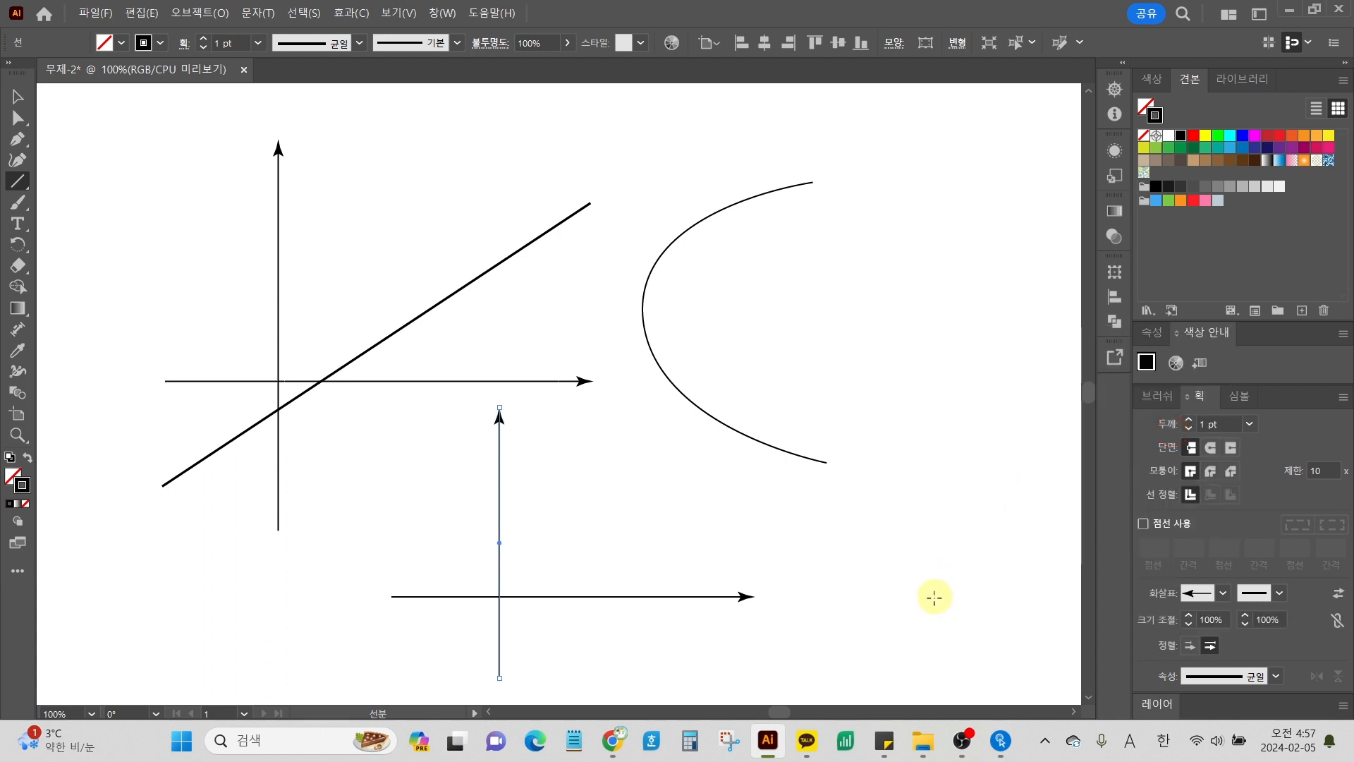
Step: Draw a vertical line upward beside the curve's open side and apply the 화살표 3 (Arrow 3) arrowhead to its end point
mouse_move(932, 623)
left_mouse_down()
mouse_move(914, 281)
mouse_move(932, 282)
left_mouse_up()
left_click(1263, 594)
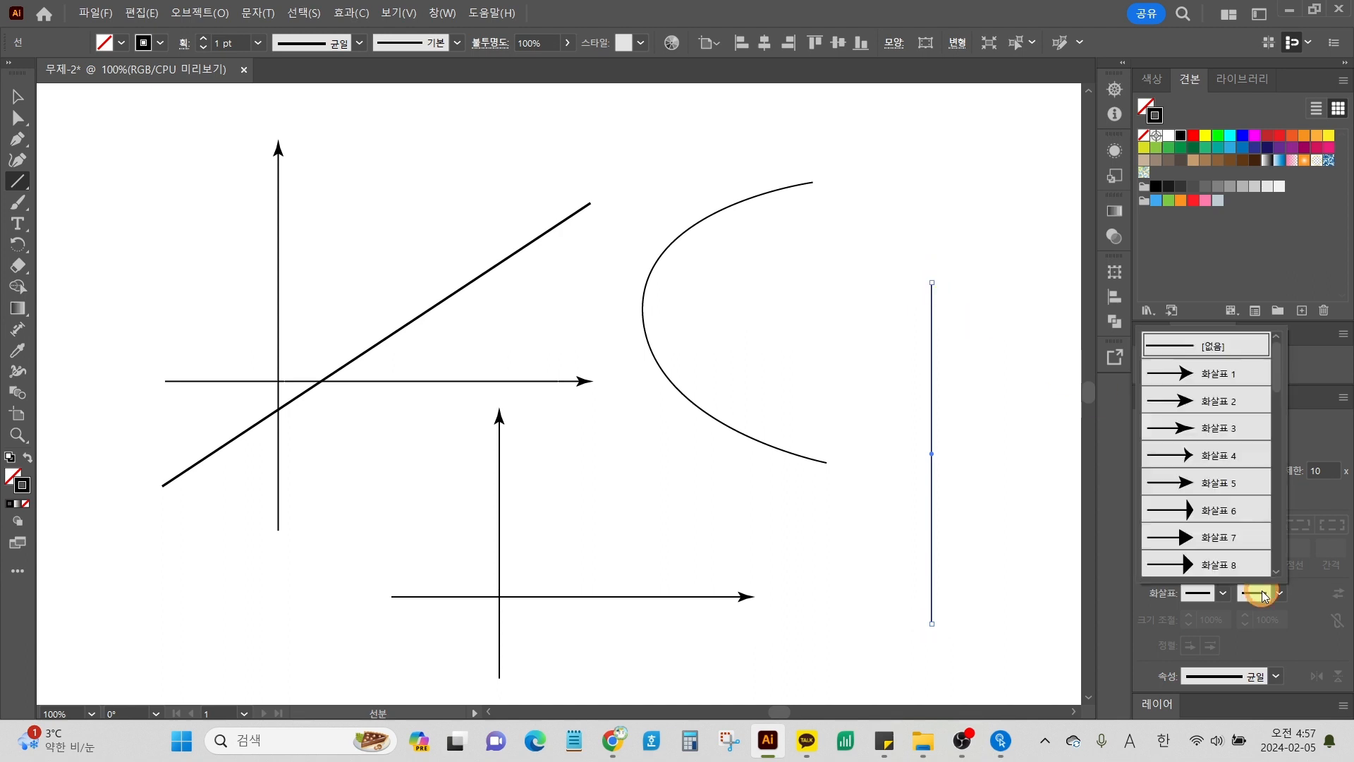
left_click(1231, 429)
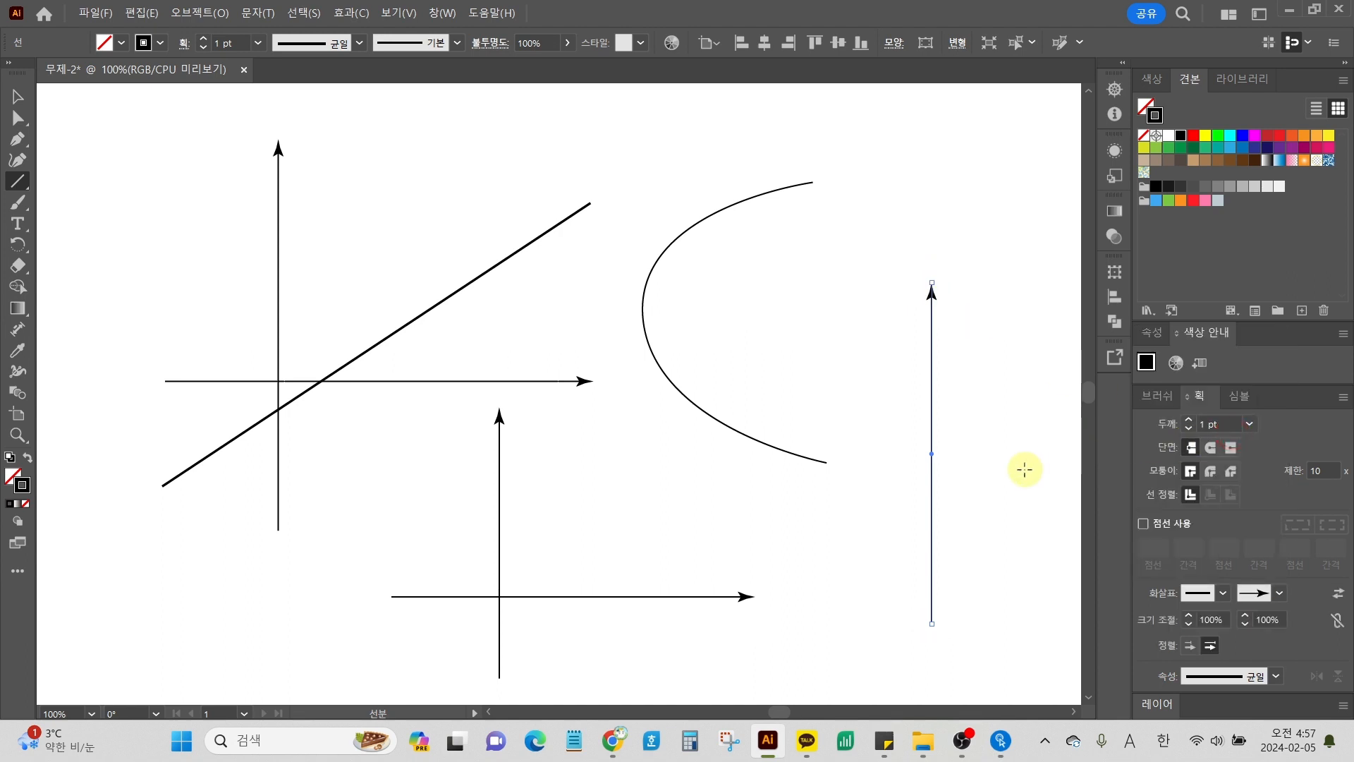
Step: Delete the lower crossing arrows and the separate vertical arrow, keeping the original axes, diagonal line and curve
left_click(16, 99)
left_click(354, 310)
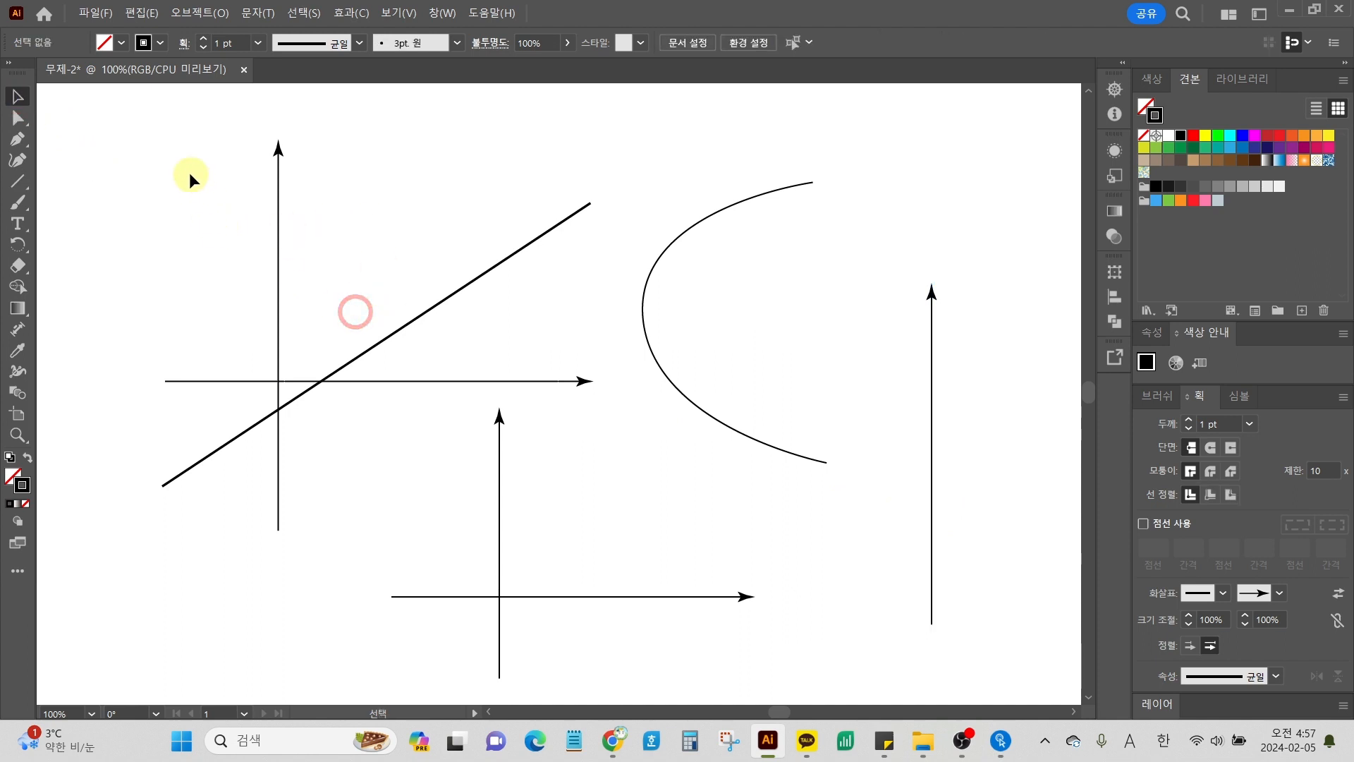
left_click_drag(190, 175, 383, 433)
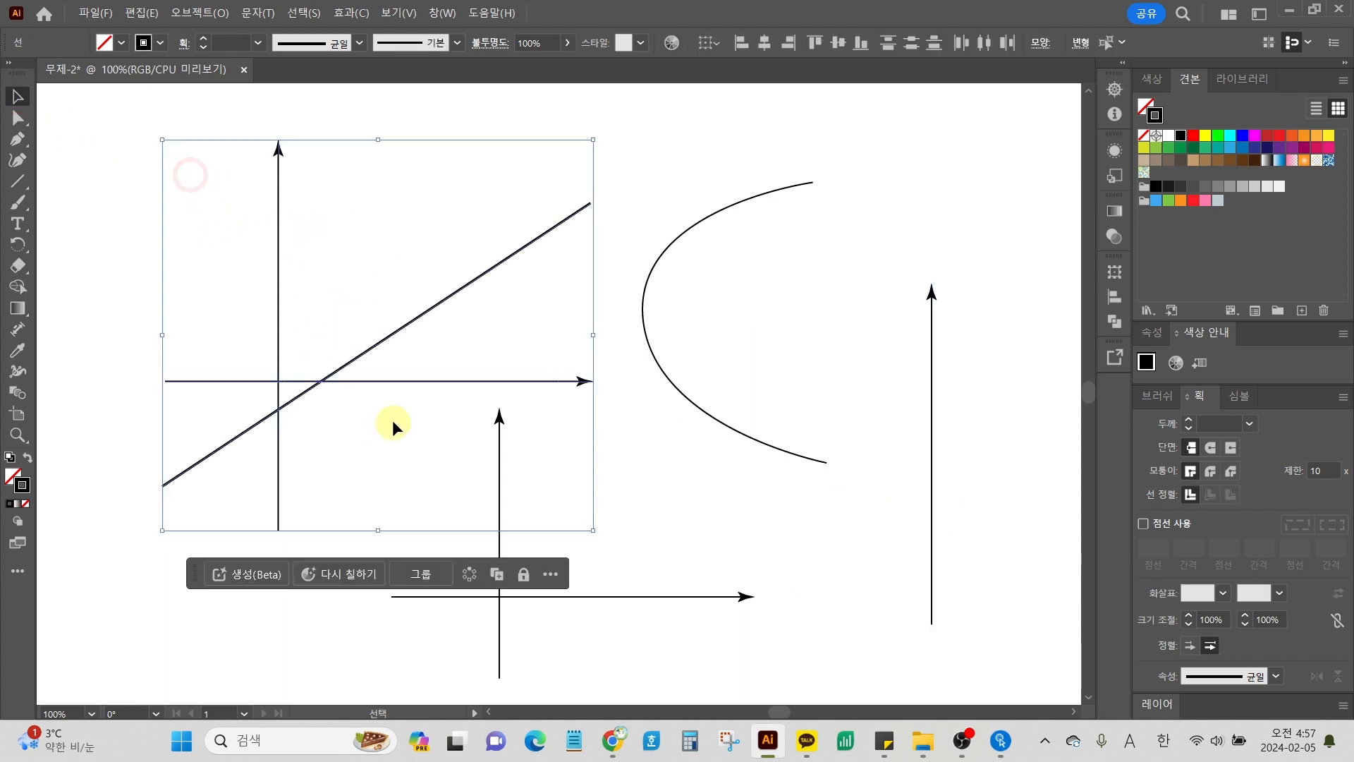
left_click(392, 420)
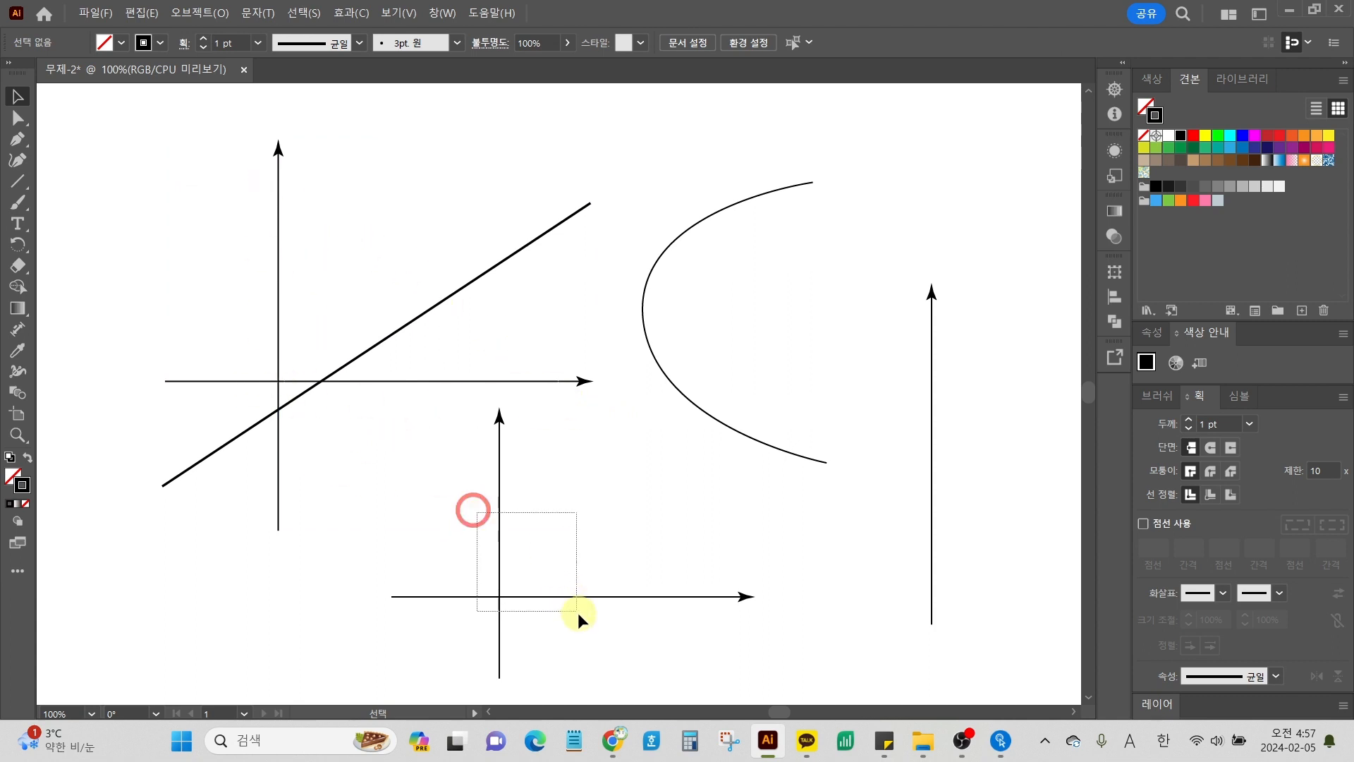
left_click_drag(577, 613, 581, 616)
left_click_drag(920, 318, 947, 366)
key("Delete")
Step: Draw an unfilled rectangle with the Rectangle tool in the empty area beside the curve's open side and deselect it
scroll(818, 364, "right", 3)
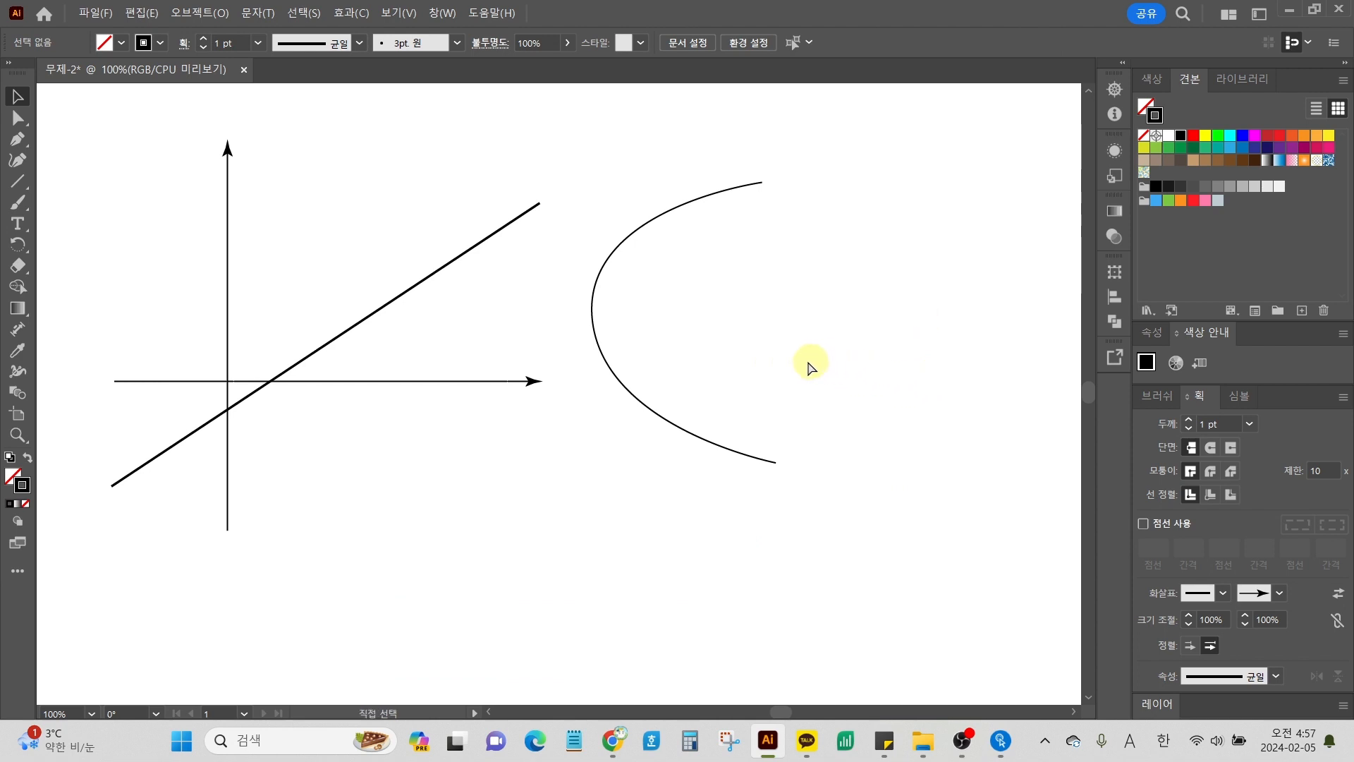
scroll(809, 366, "right", 2)
scroll(780, 367, "right", 5)
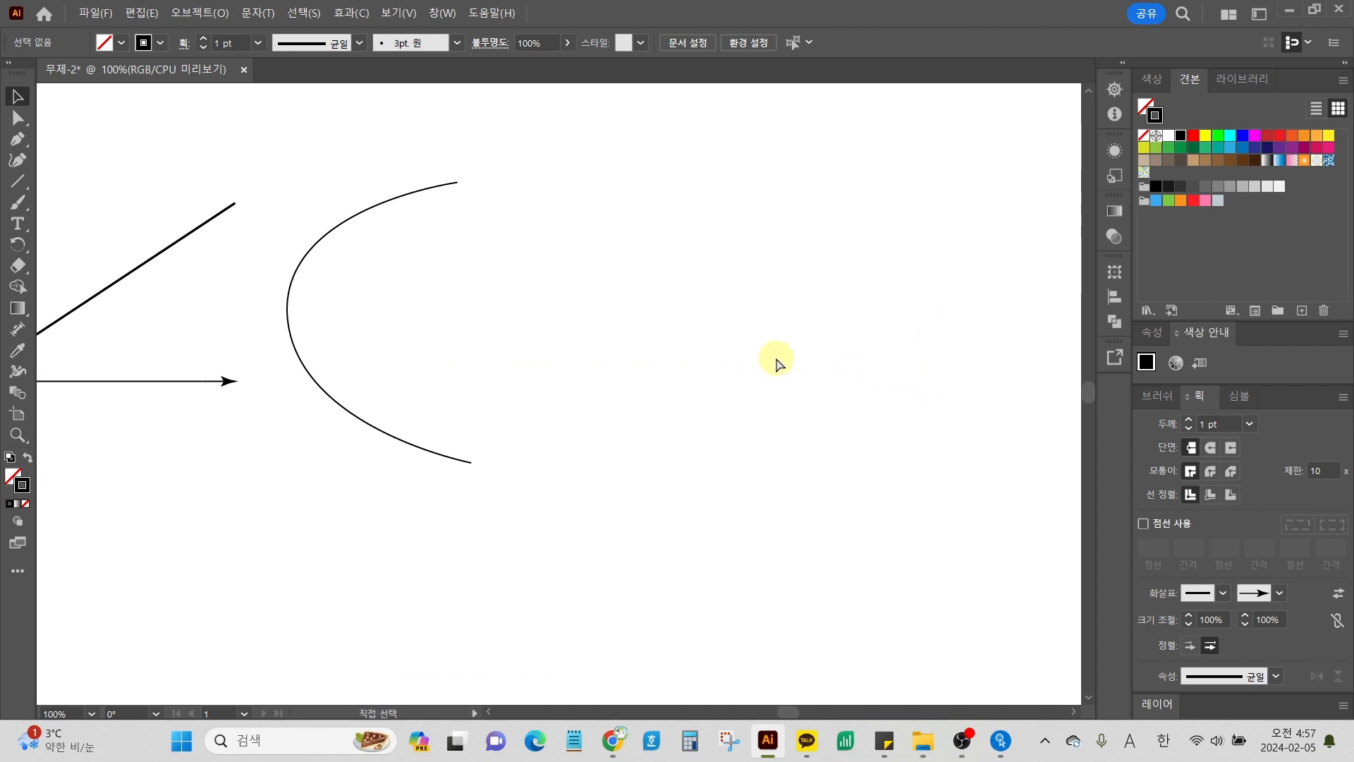
left_click(32, 186)
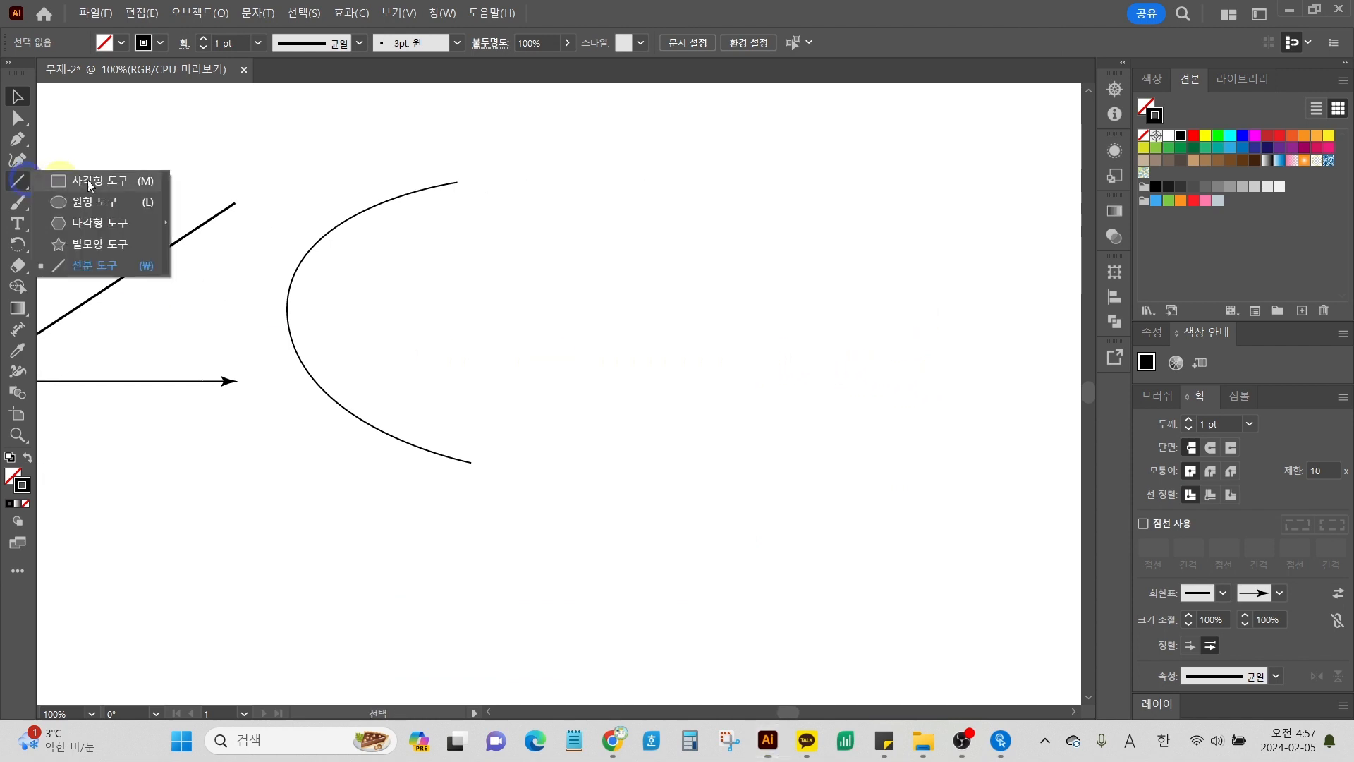
left_click(96, 181)
left_click_drag(531, 252, 987, 499)
left_click(19, 98)
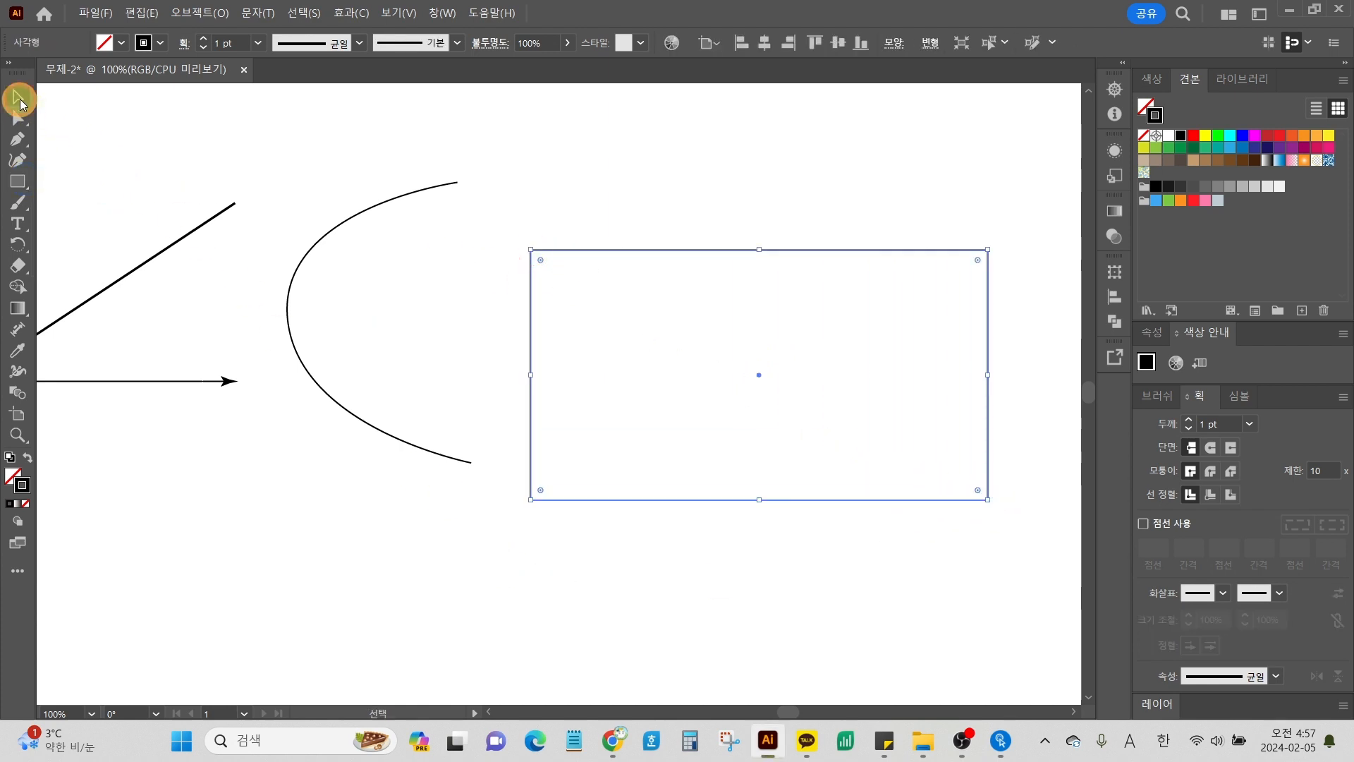
left_click(439, 159)
Step: Move the curve's two end points onto the rectangle's upper-left and lower-left corners with the Direct Selection tool
left_click_drag(324, 188, 354, 227)
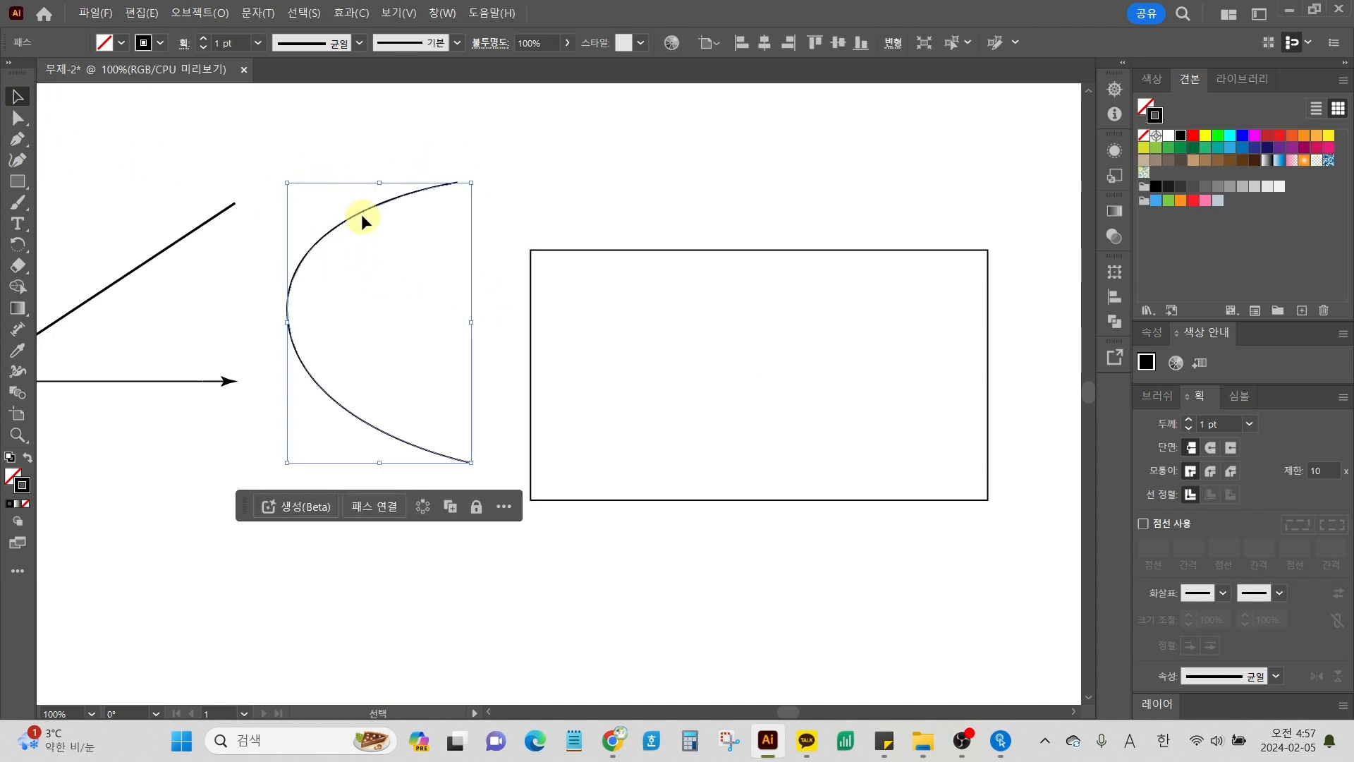
left_click(417, 281)
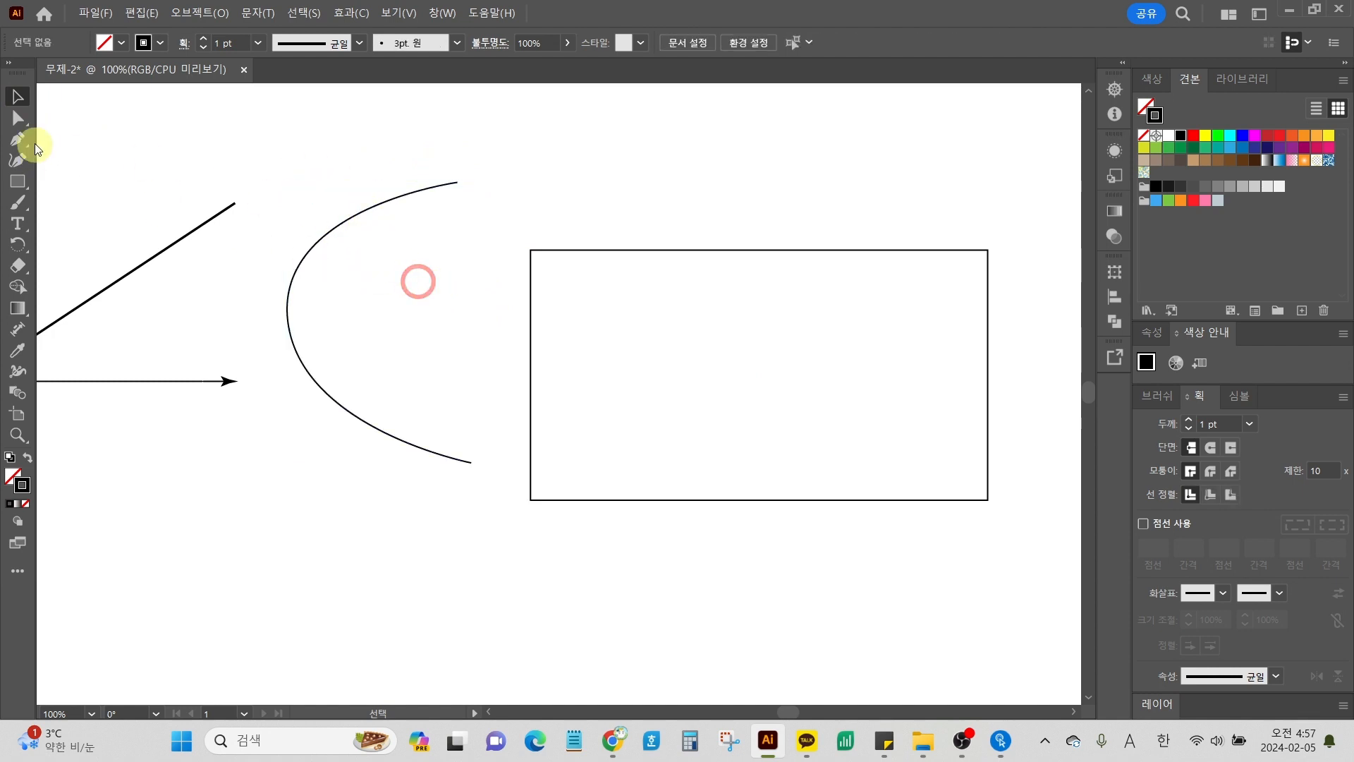
left_click(31, 142)
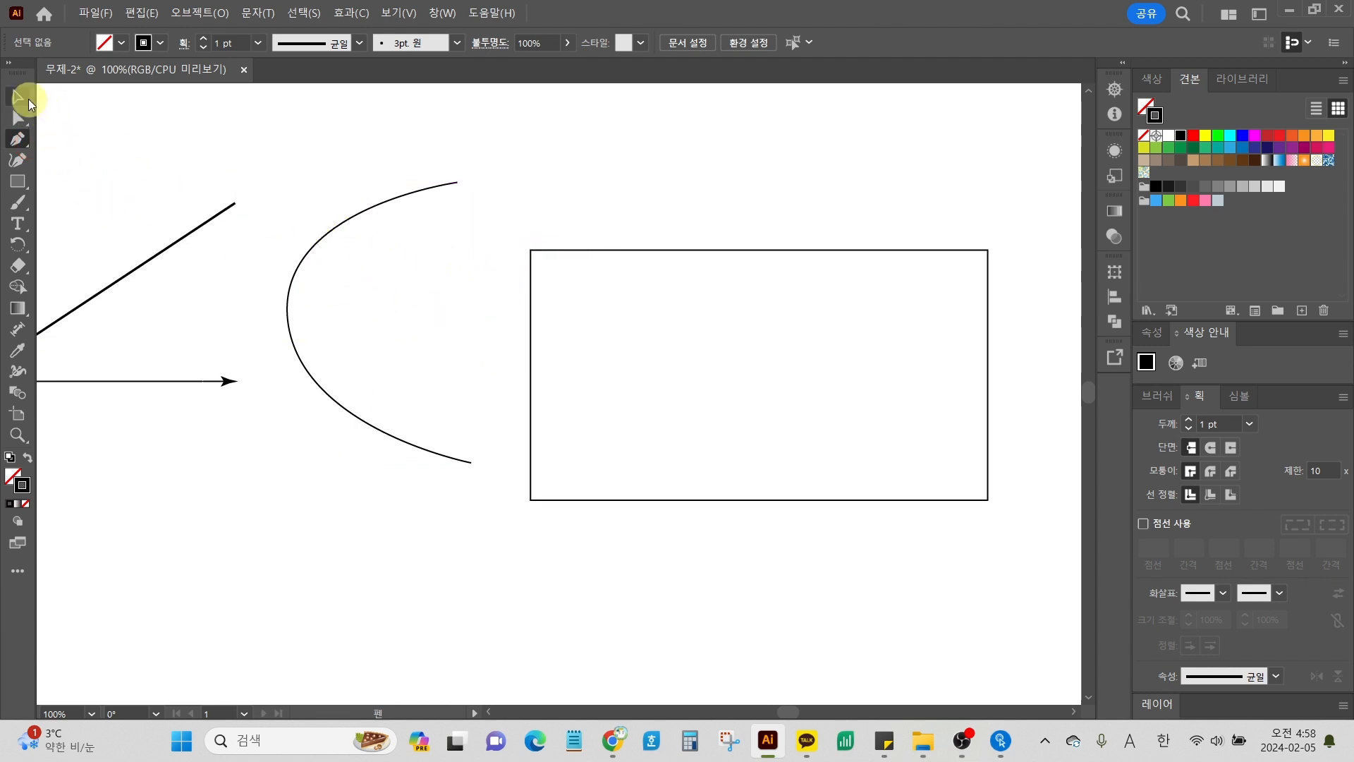
left_click(21, 117)
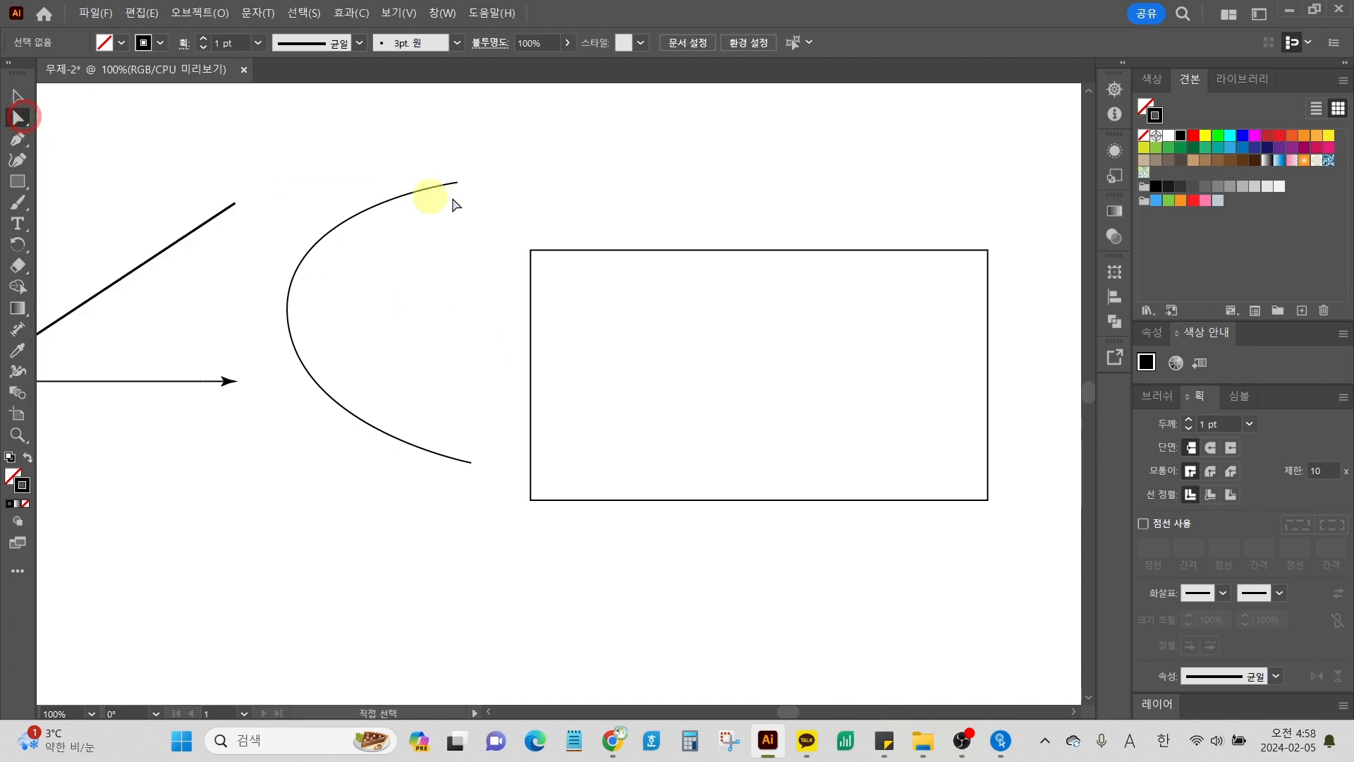
left_click_drag(456, 183, 530, 250)
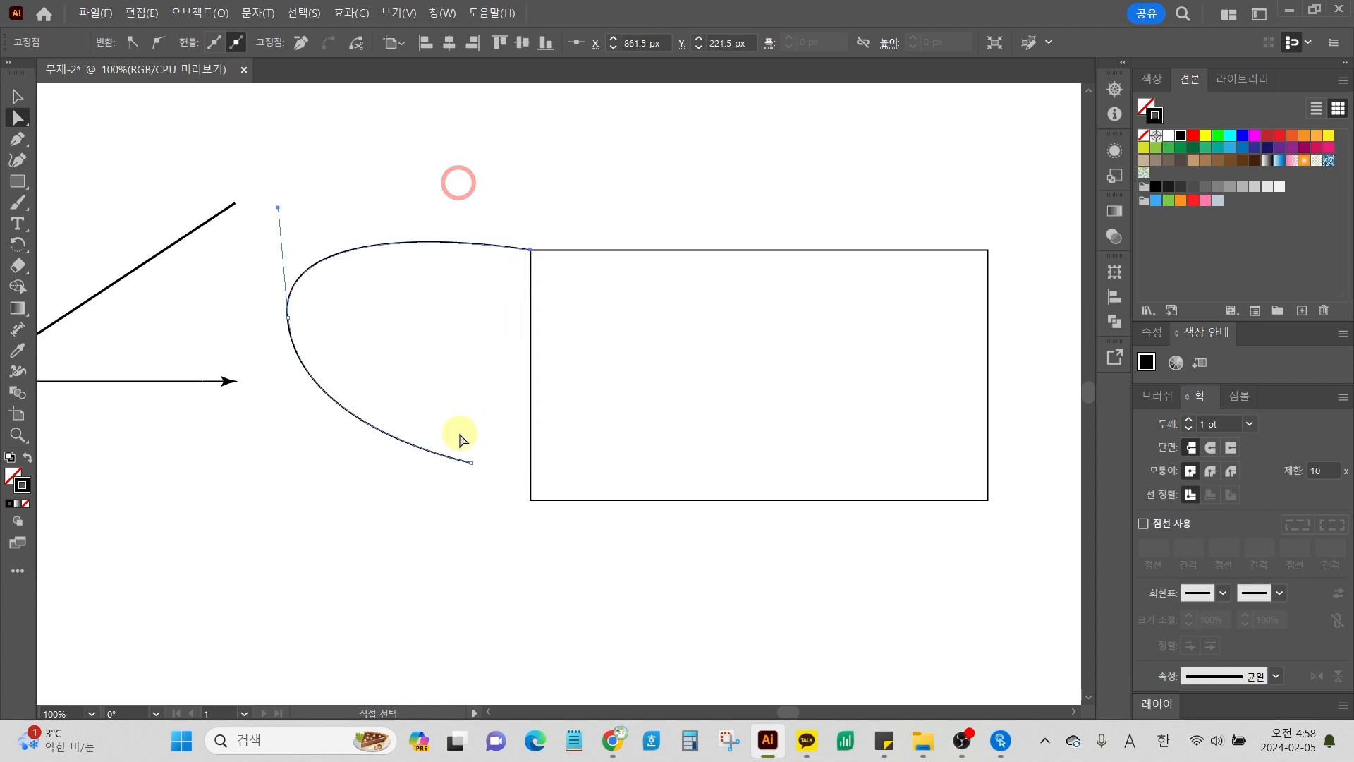
left_click_drag(471, 464, 530, 500)
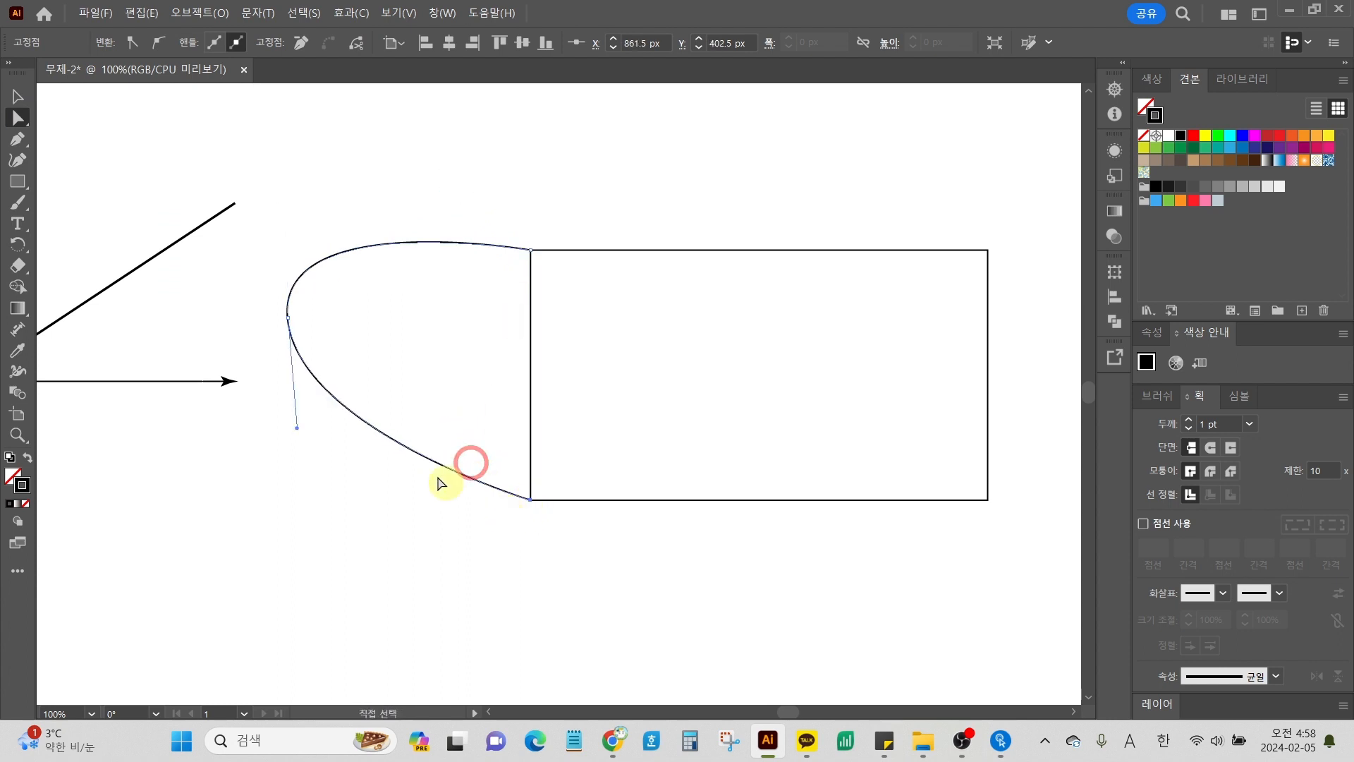
Step: Straighten the curve's middle anchor handles to vertical and move that anchor close to the rectangle's left edge, at about X 836.5 px, Y 307.5 px
left_click(288, 319)
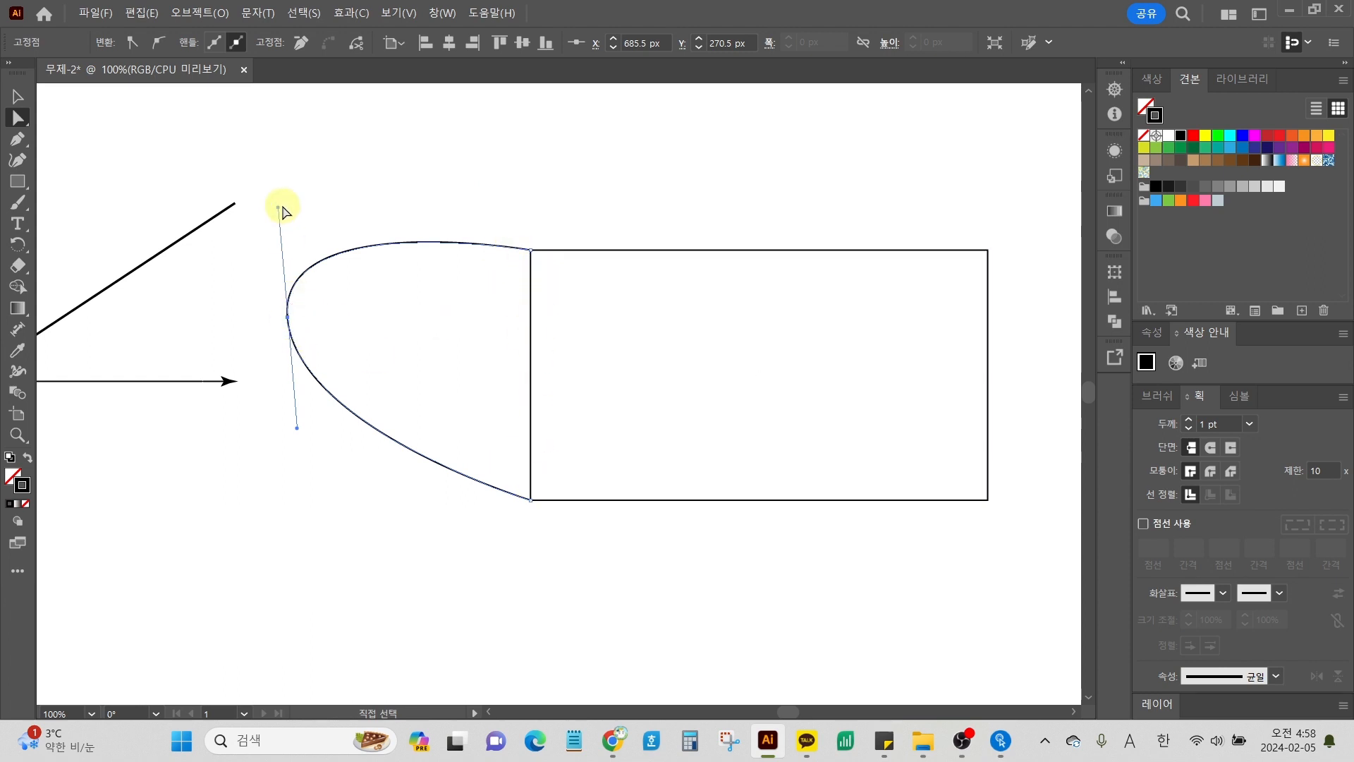
left_click_drag(278, 209, 288, 209)
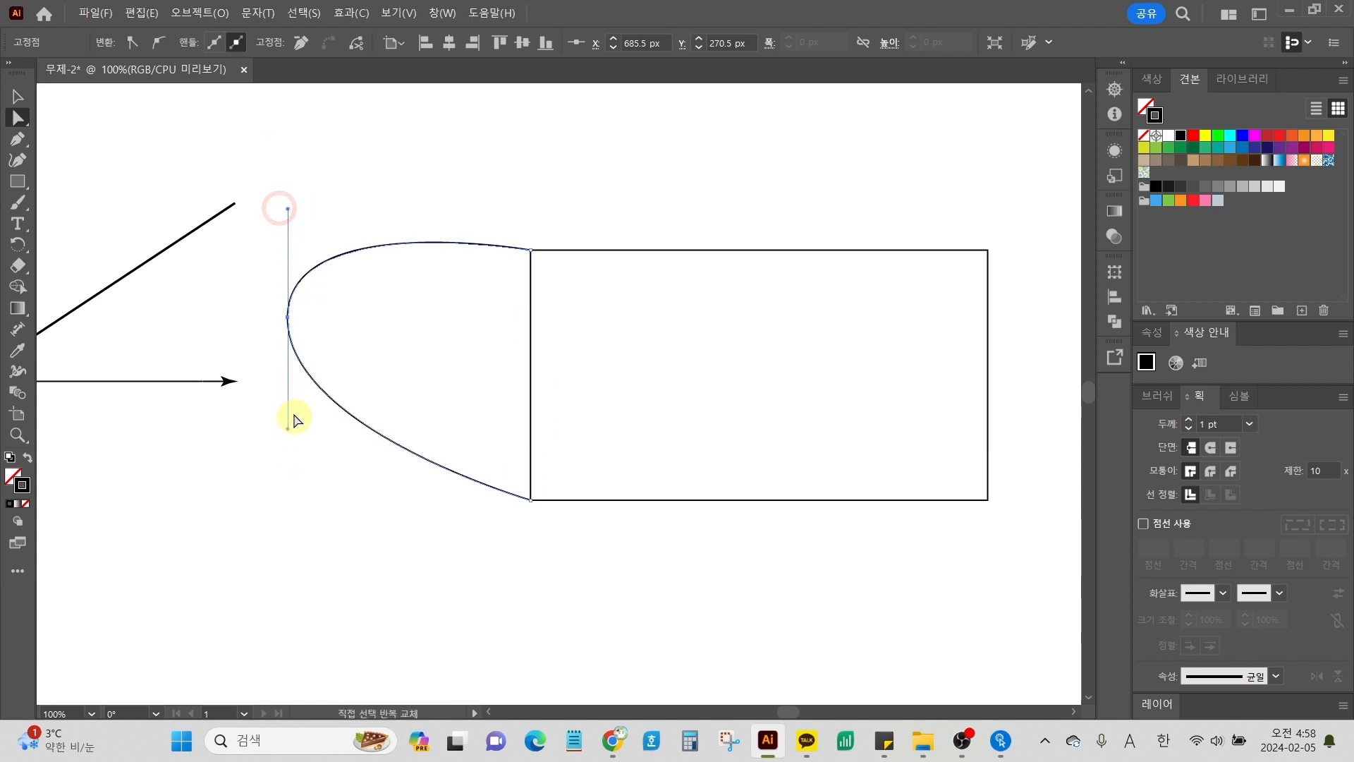
left_click_drag(289, 319, 495, 367)
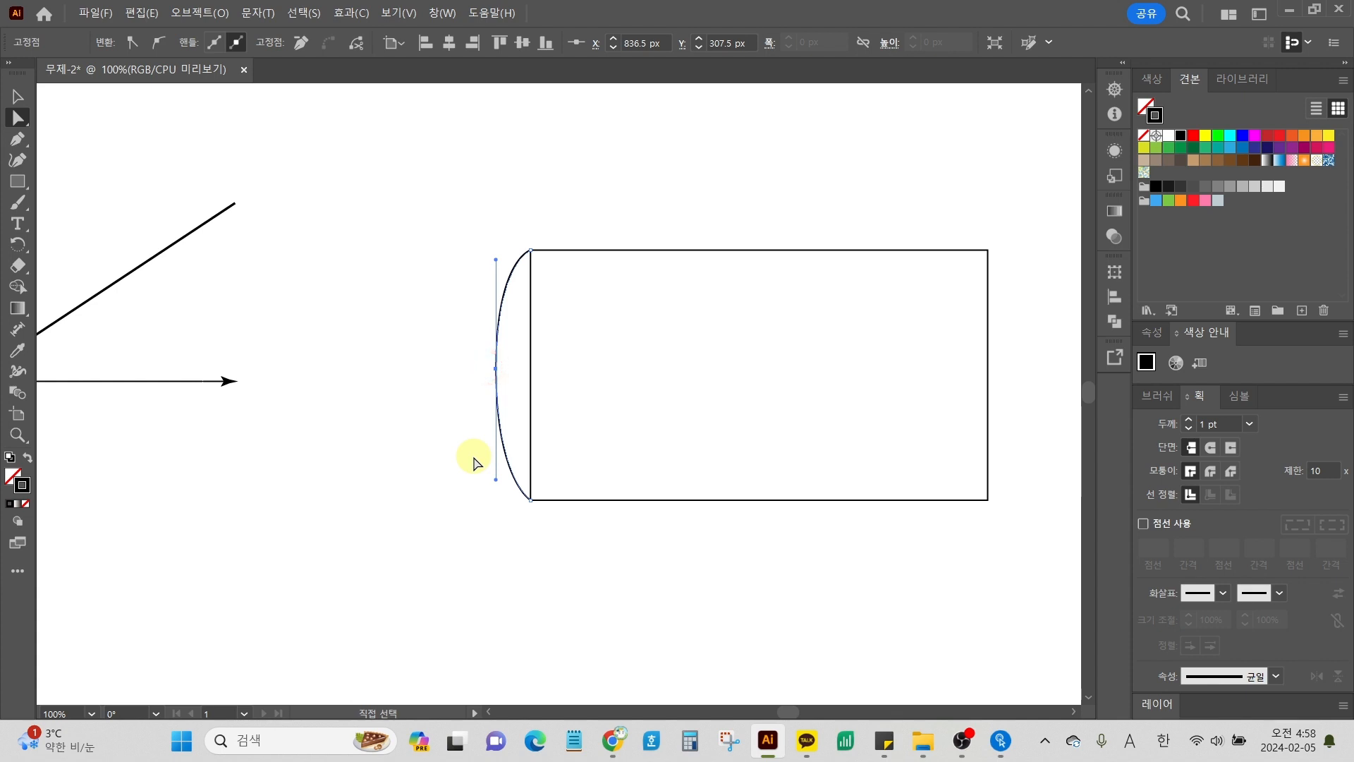
Step: Make the curve's stroke dashed with a 4 pt dash and deselect the curve
left_click(1169, 525)
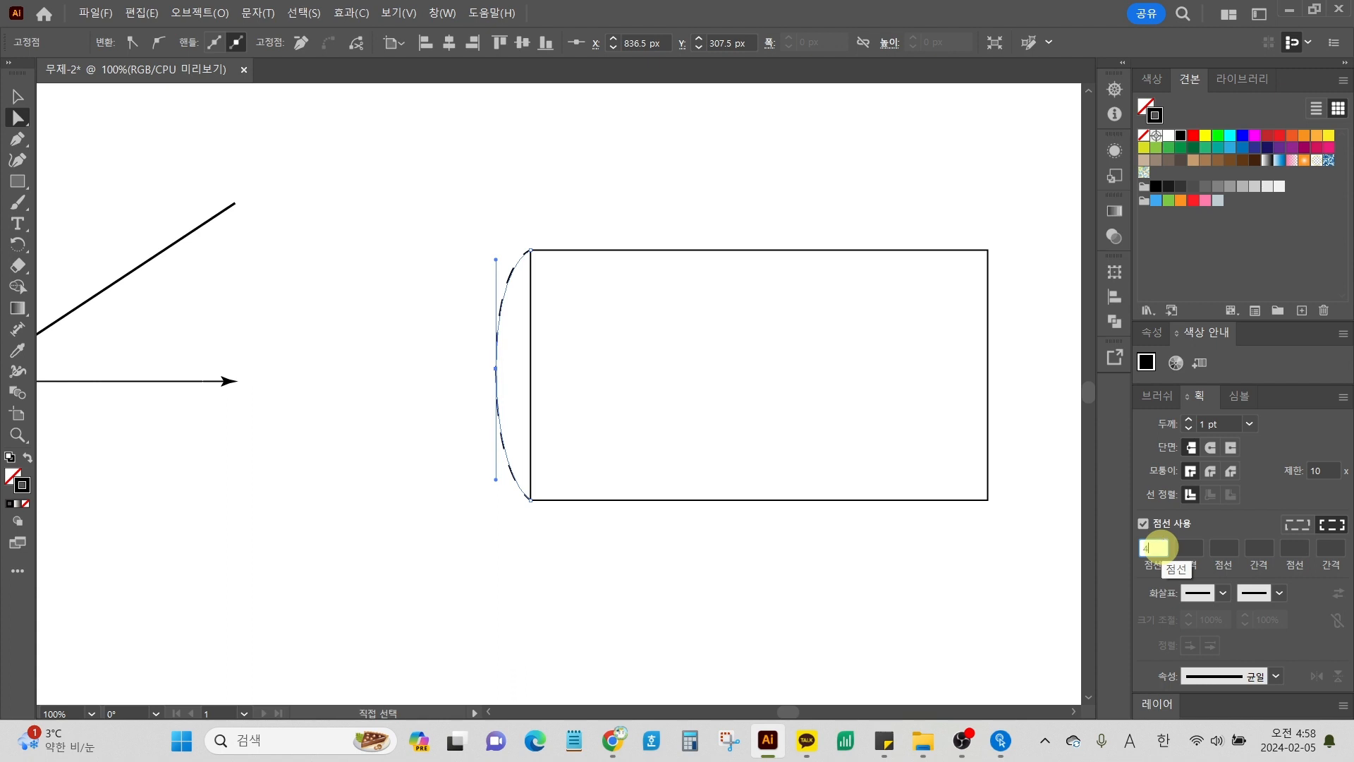
key("Return")
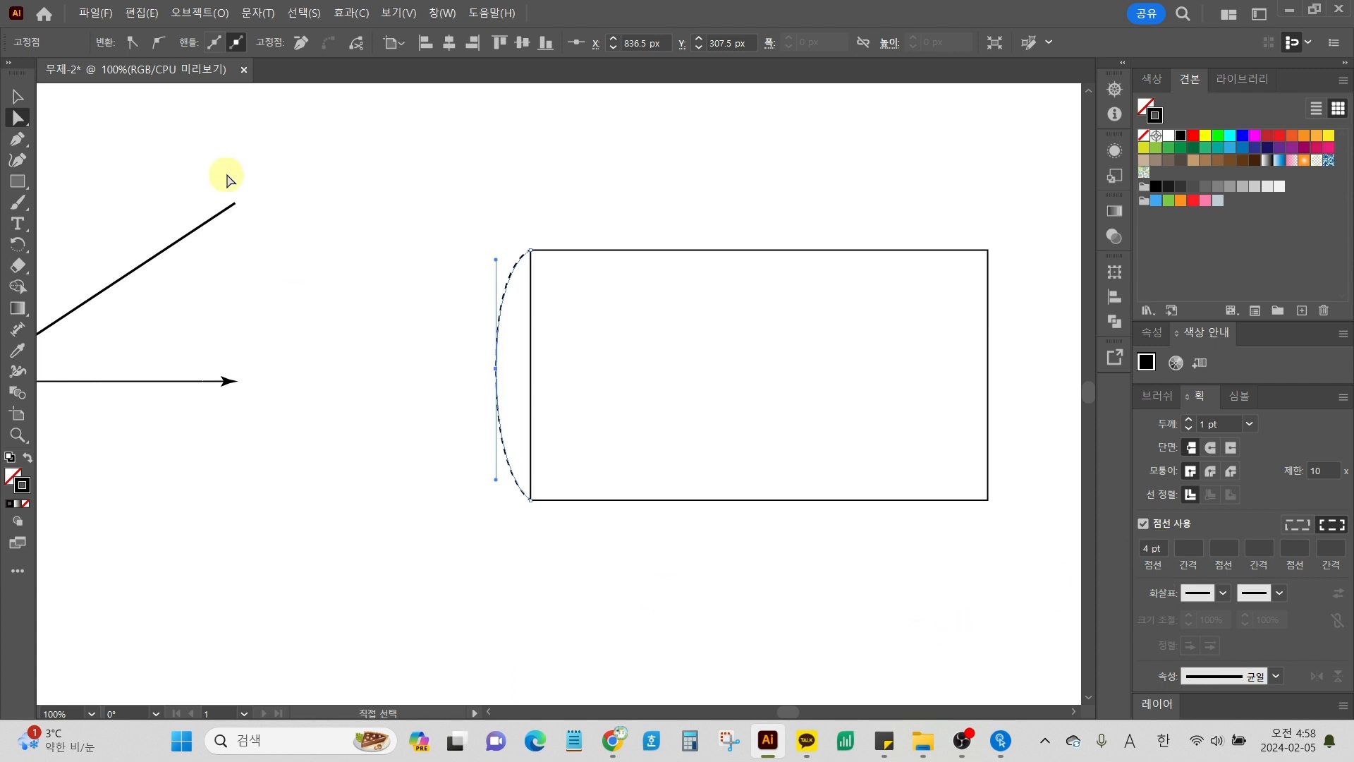
left_click(24, 98)
left_click(256, 220)
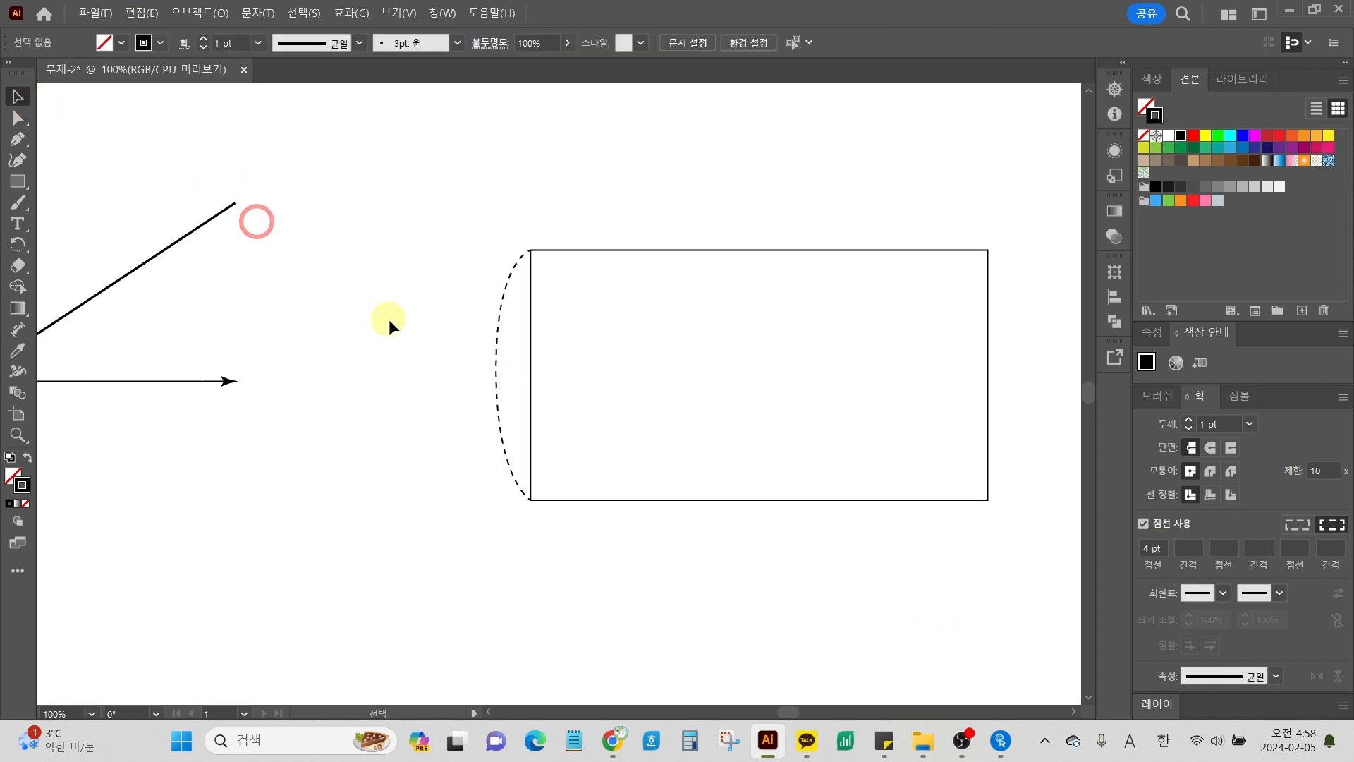
left_click(484, 335)
left_click(618, 367)
Step: Activate the Type tool and delete all the artwork in the document
scroll(467, 389, "left", 4)
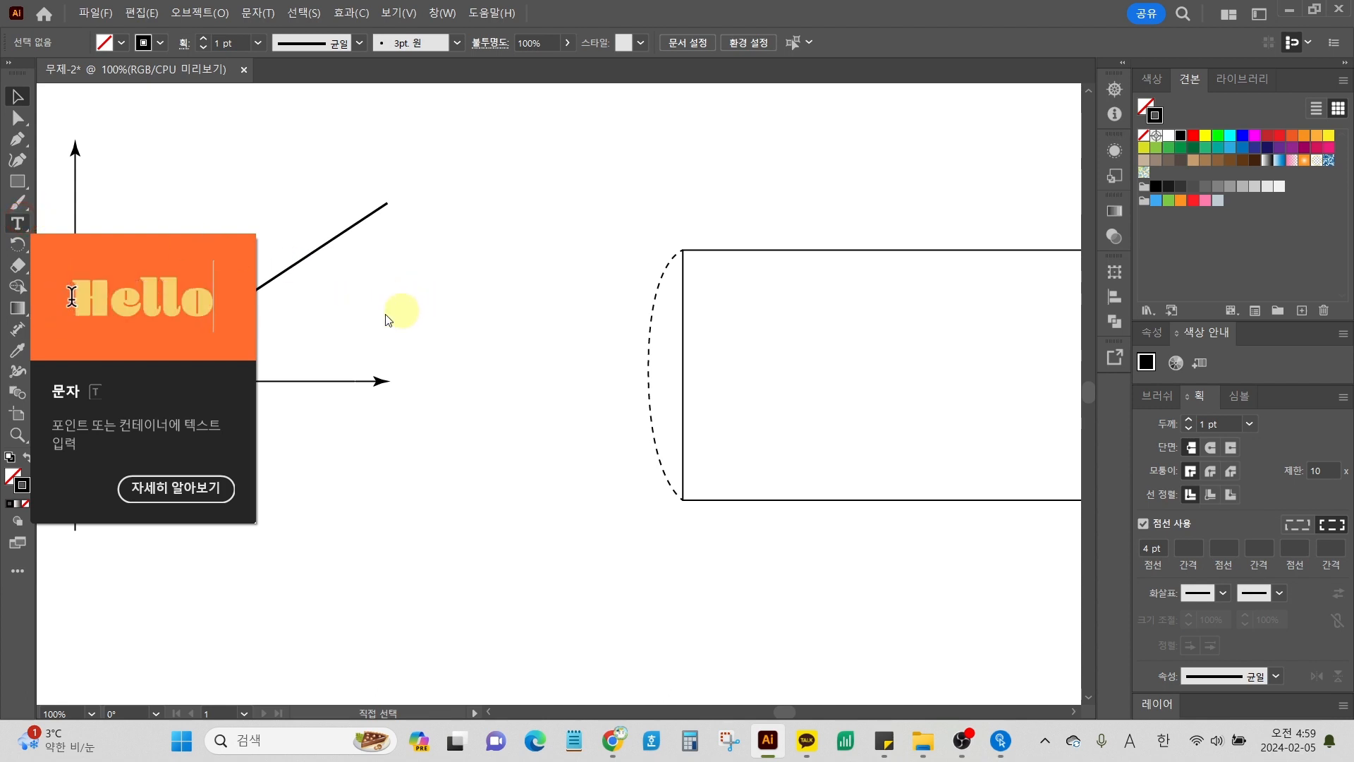
left_click(17, 223)
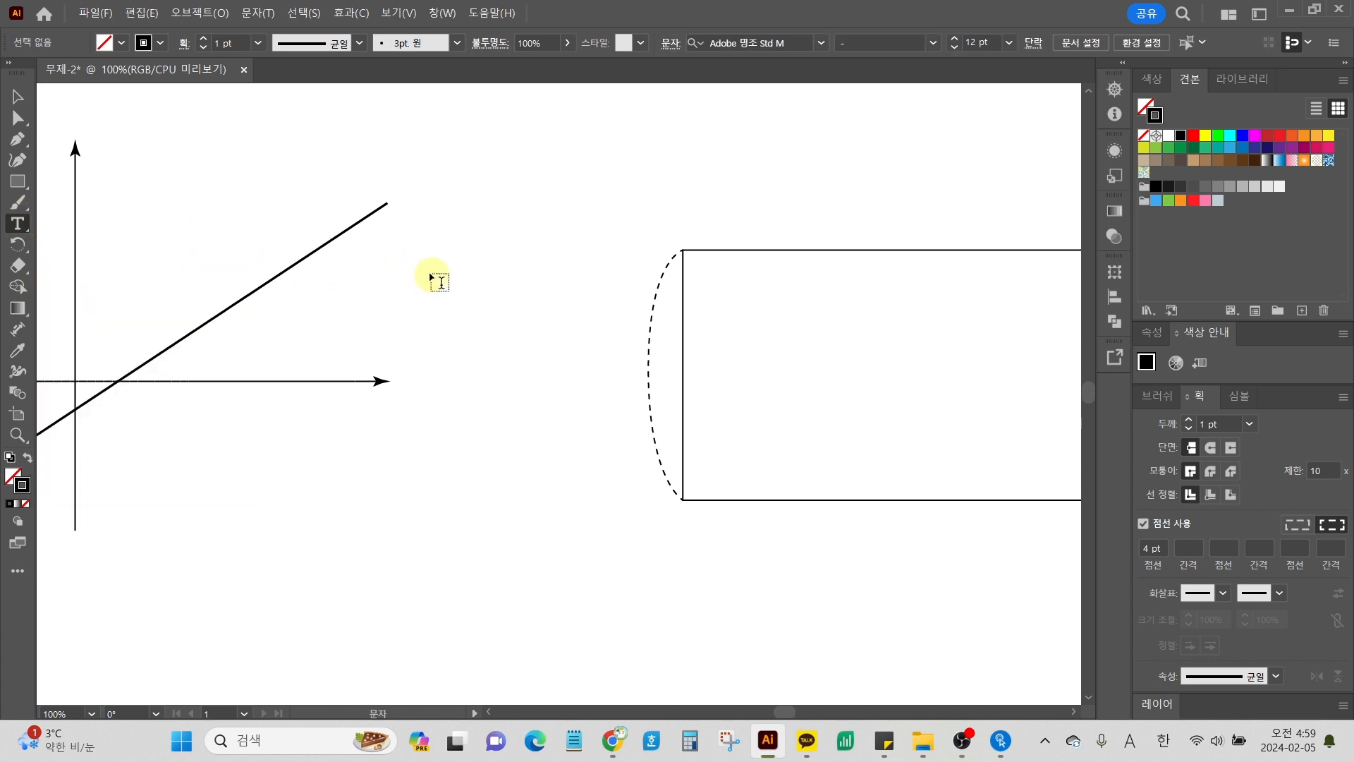
scroll(436, 284, "down", 3)
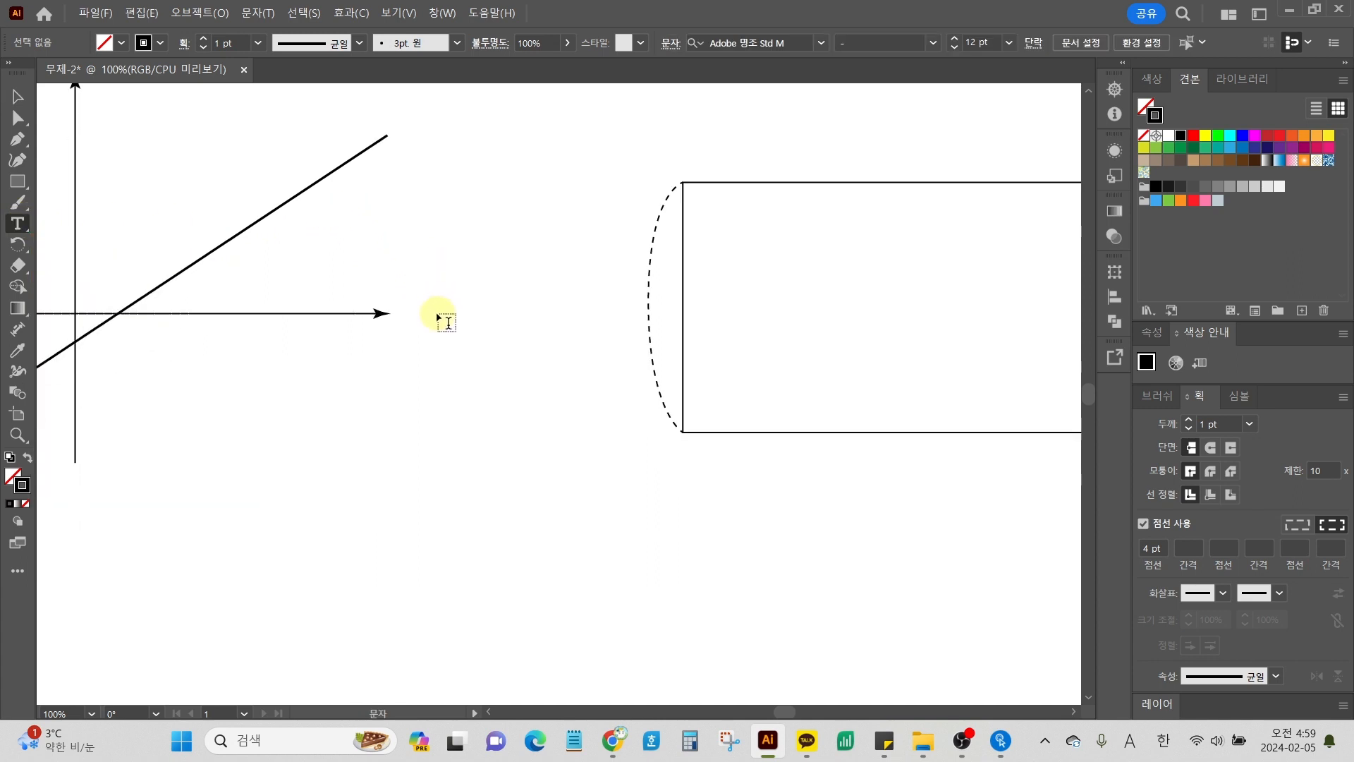
key("ctrl+a")
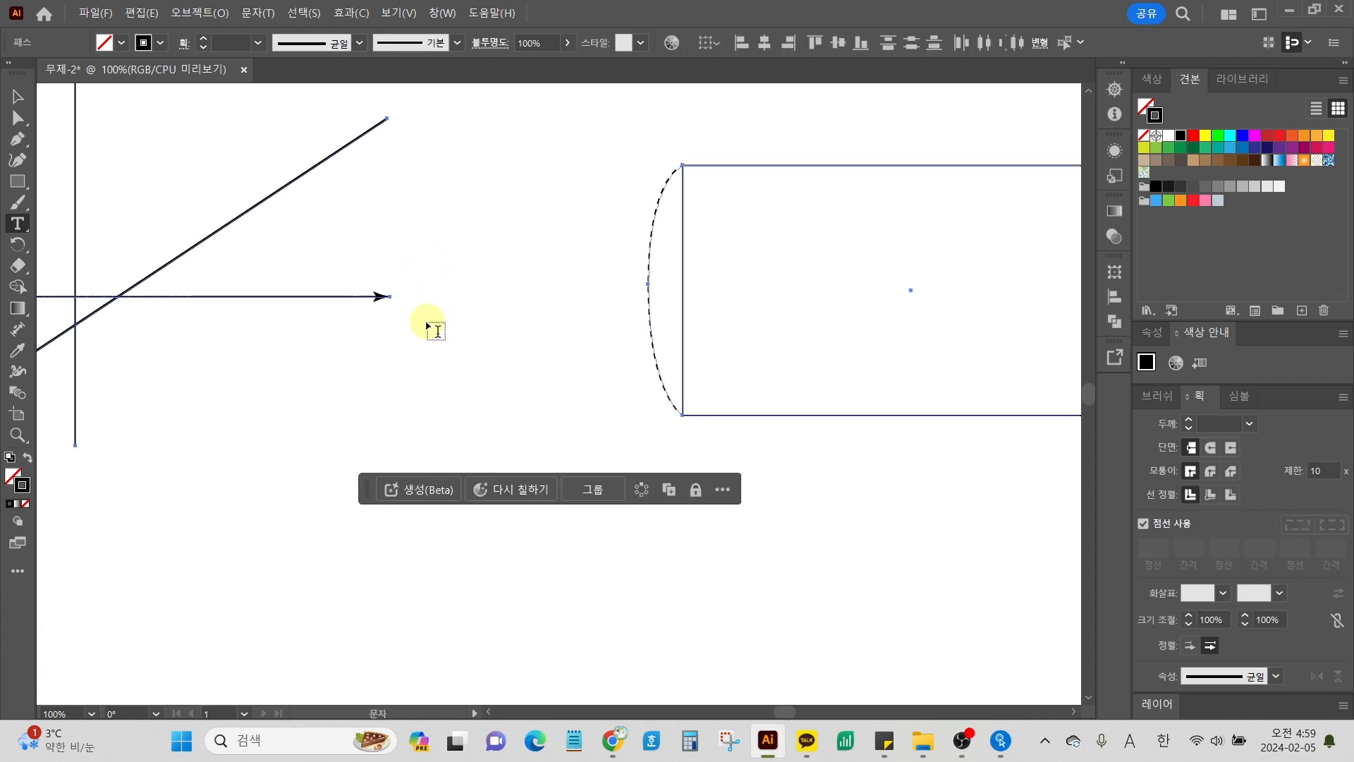
key("Delete")
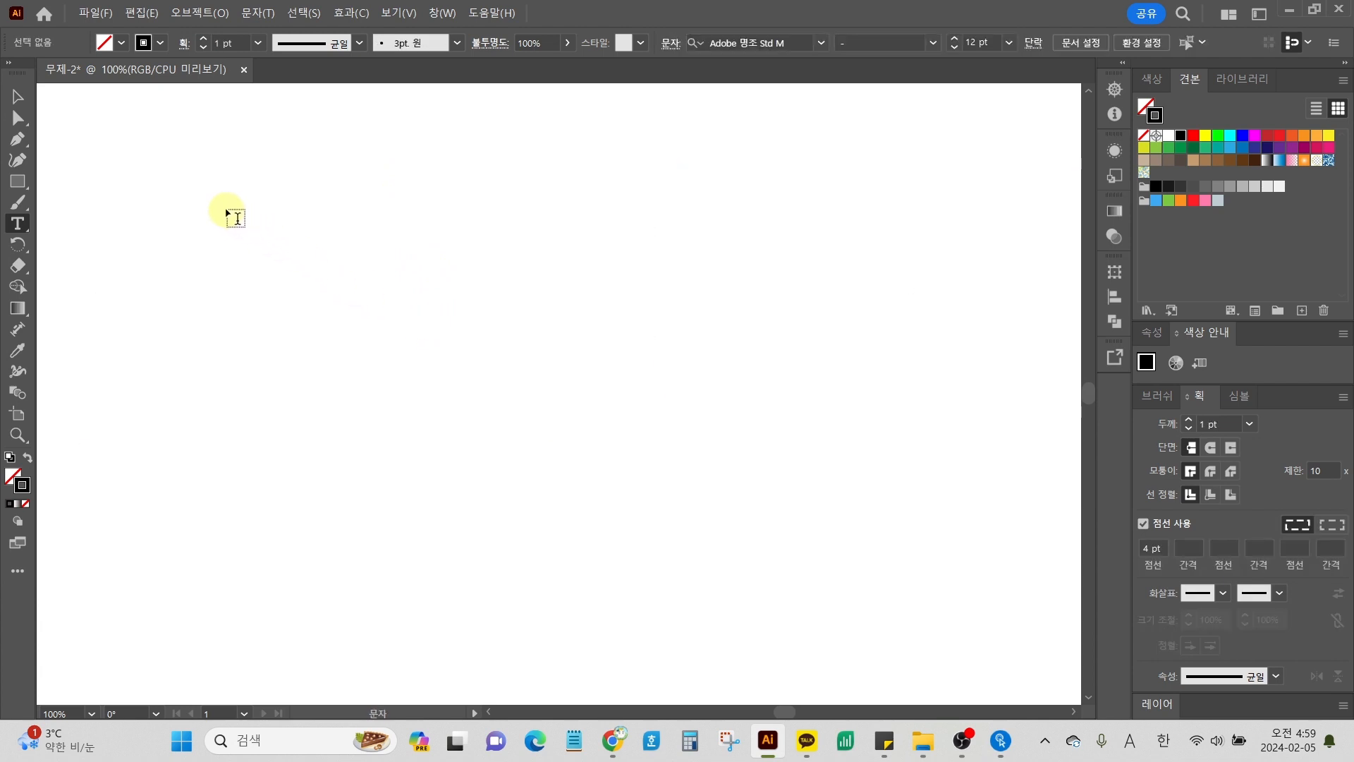
Step: Create an area text box about 397 × 216 px with the Type tool, filled with placeholder text
left_click_drag(211, 203, 511, 328)
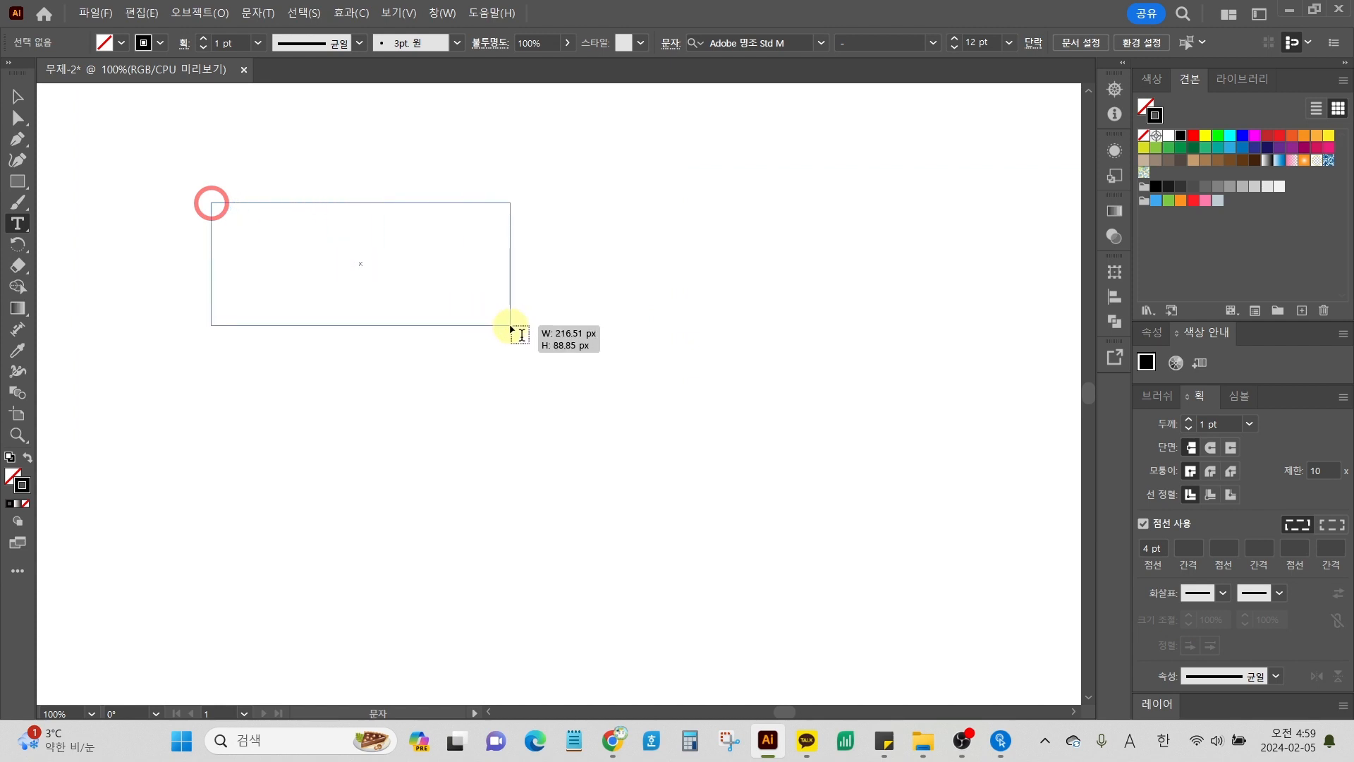
left_click_drag(511, 328, 760, 503)
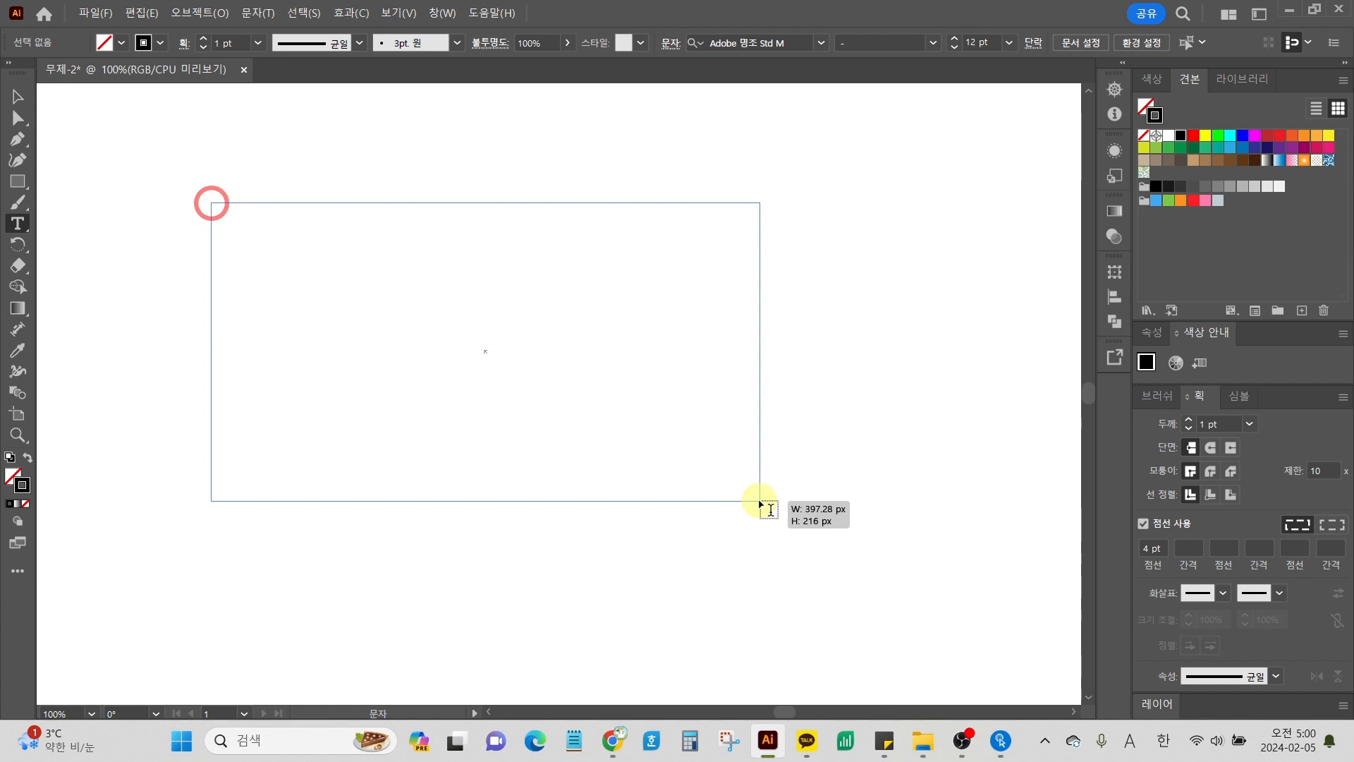
left_click_drag(761, 503, 759, 499)
left_click_drag(760, 499, 759, 500)
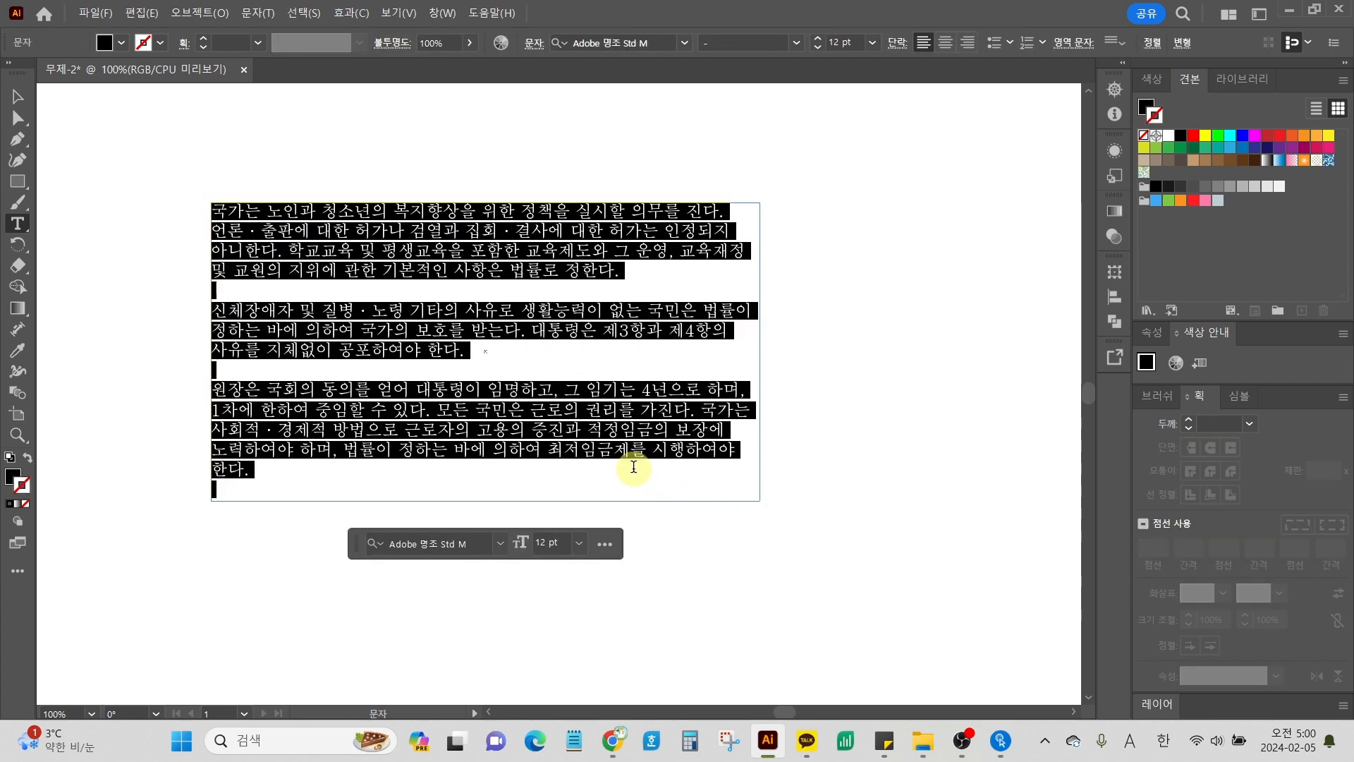
Step: Enter text editing in the text box and delete all of its placeholder text
left_click(19, 105)
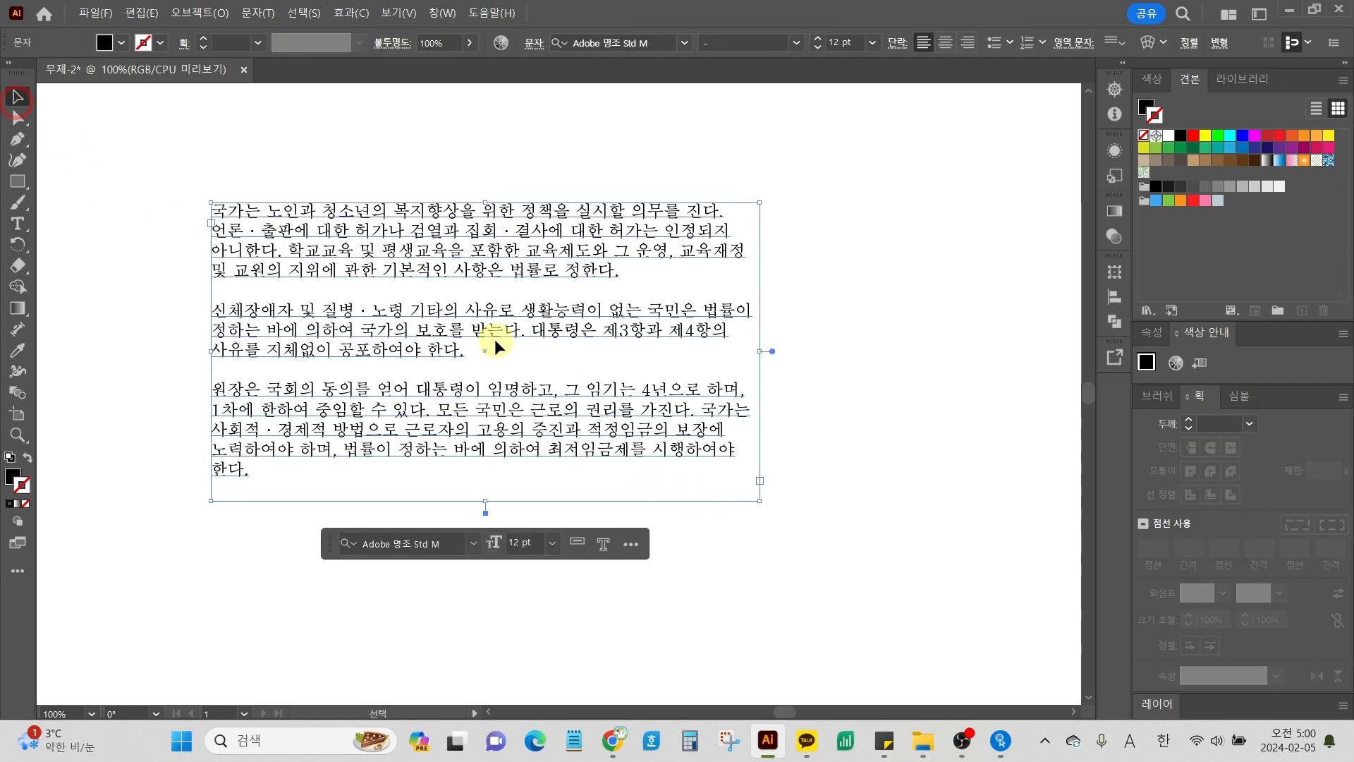
double_click(375, 243)
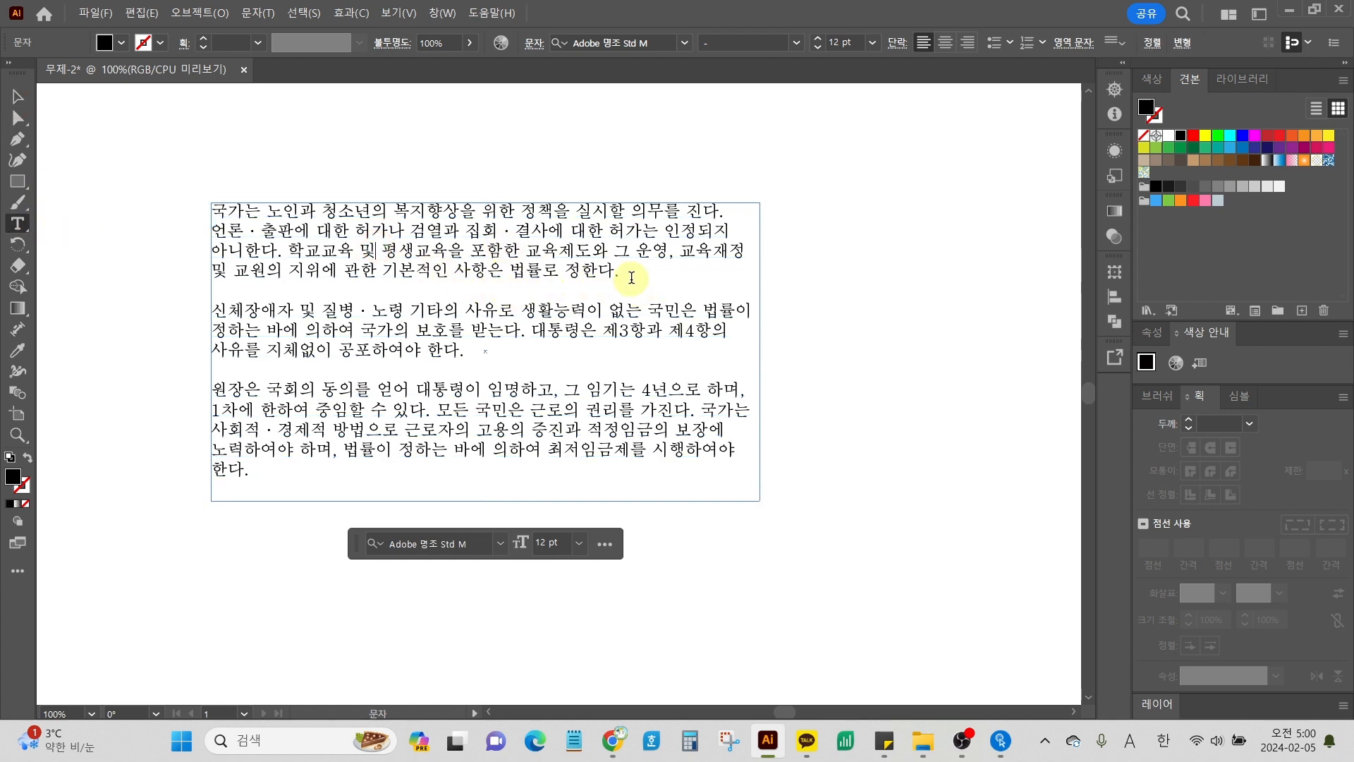
left_click_drag(599, 463, 533, 386)
left_click(533, 387)
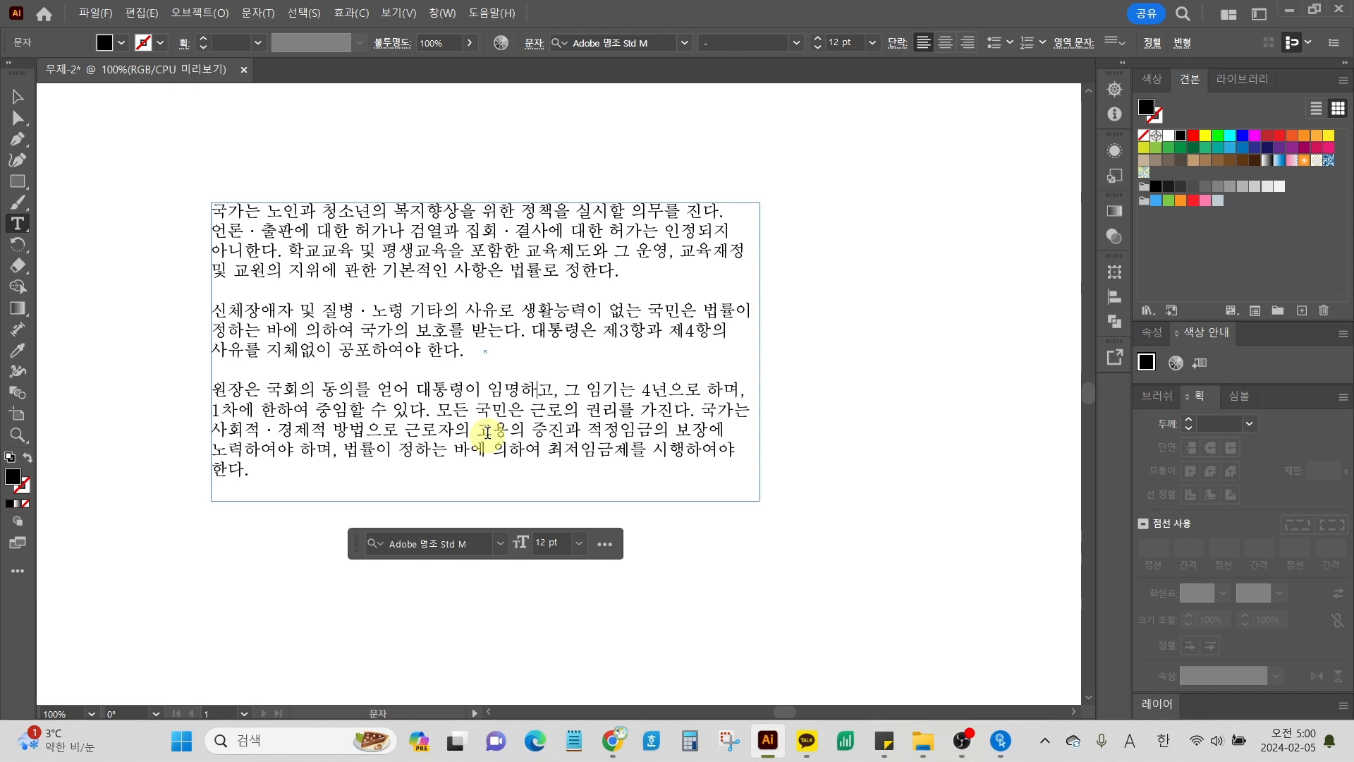
key("ctrl+a")
key("Delete")
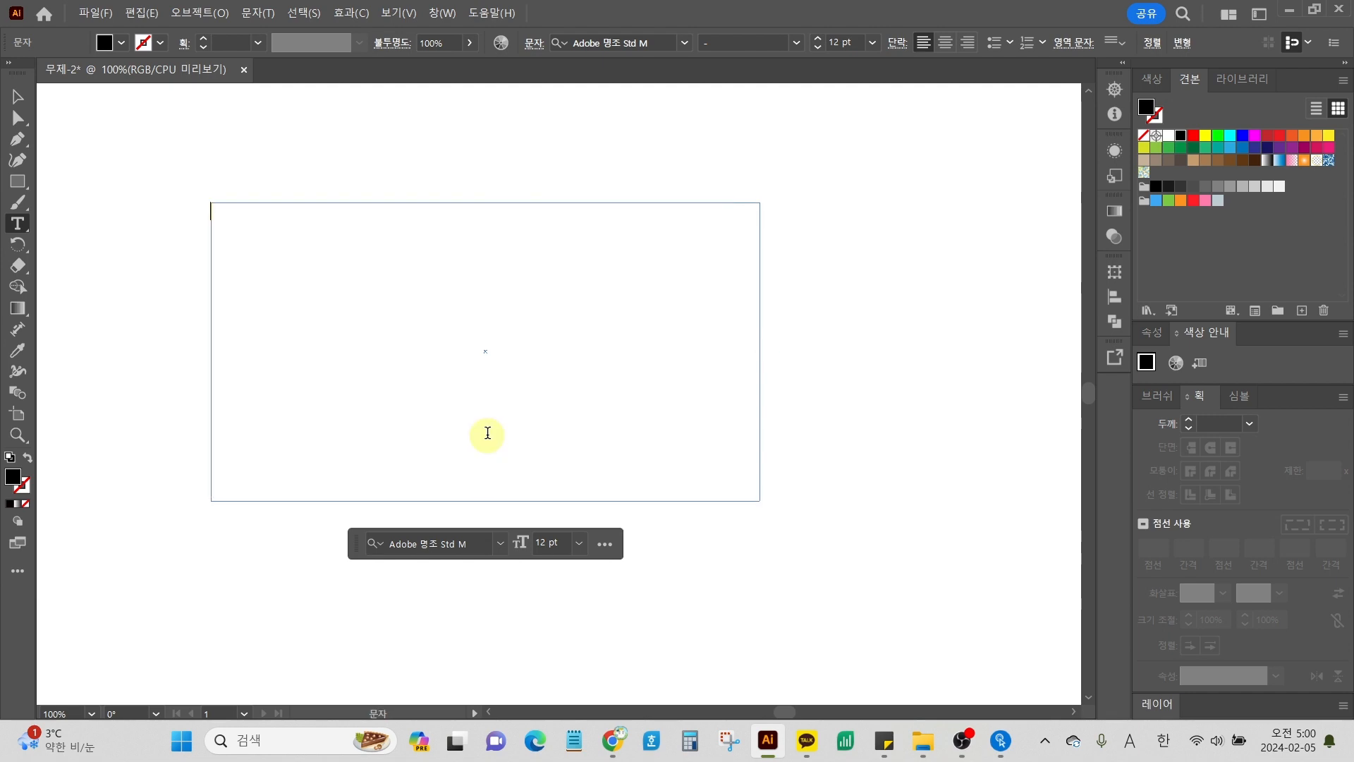
Step: Enter the Korean text "가나다라마바사" in the empty text box
type("rkske")
key("ctrl+a")
key("Hangul")
type("가나다라마바사")
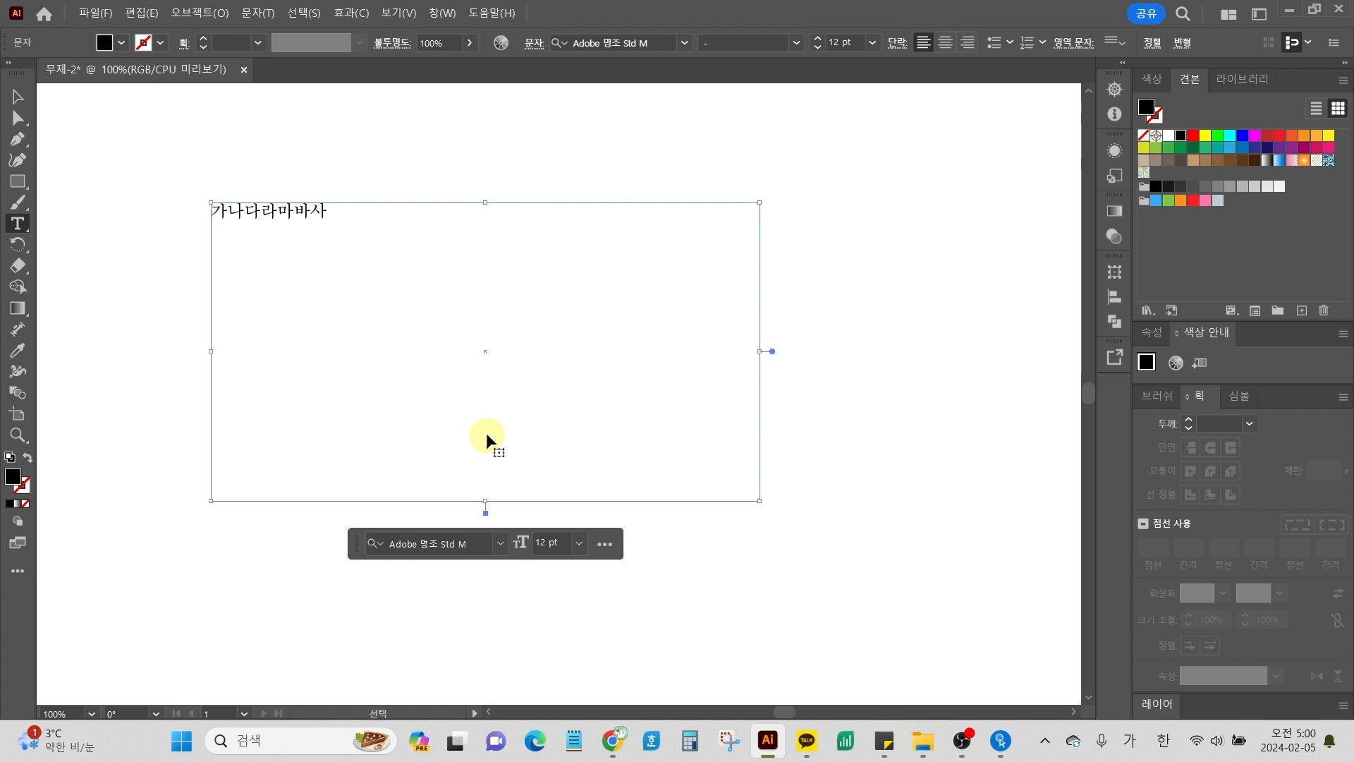
Step: Set all the text in the box to the 배달의민족 도현 font at 24 pt
key("ctrl+a")
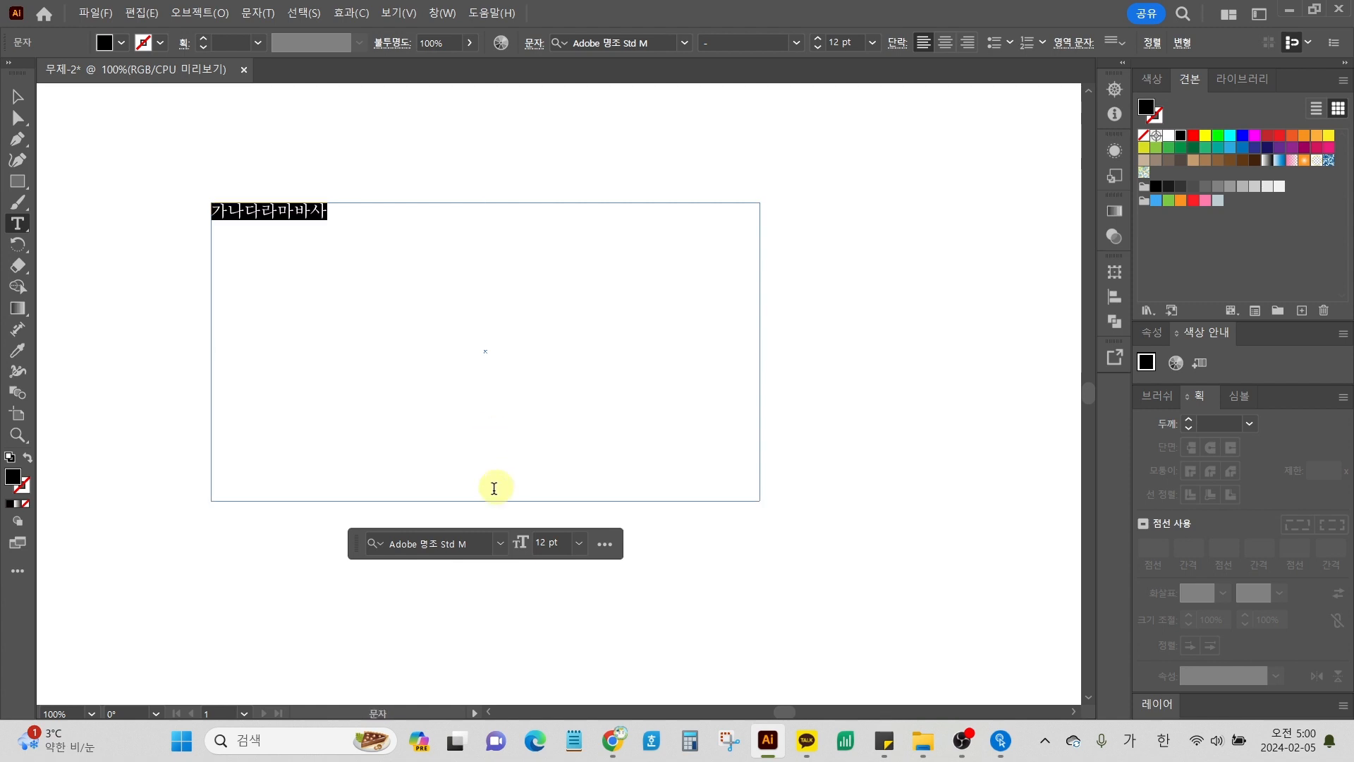
left_click(502, 544)
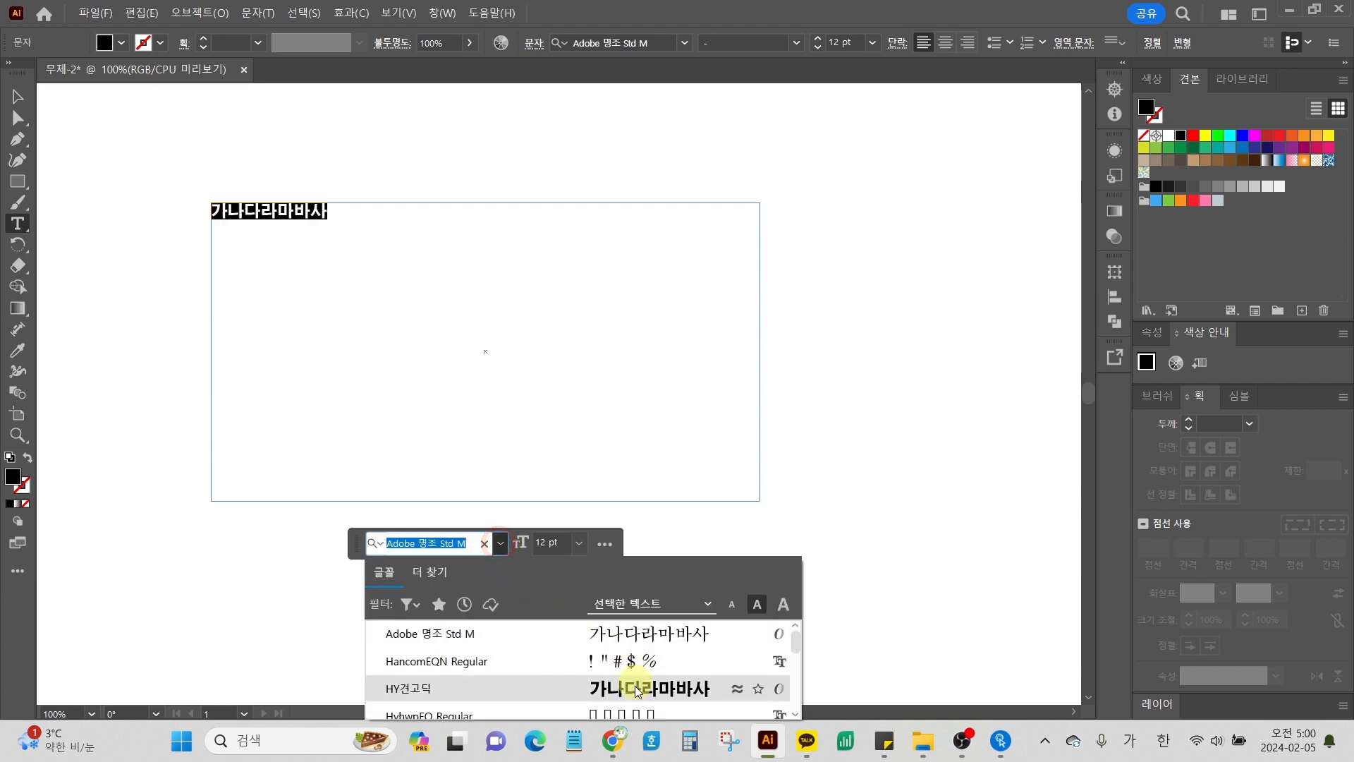
scroll(636, 690, "down", 2)
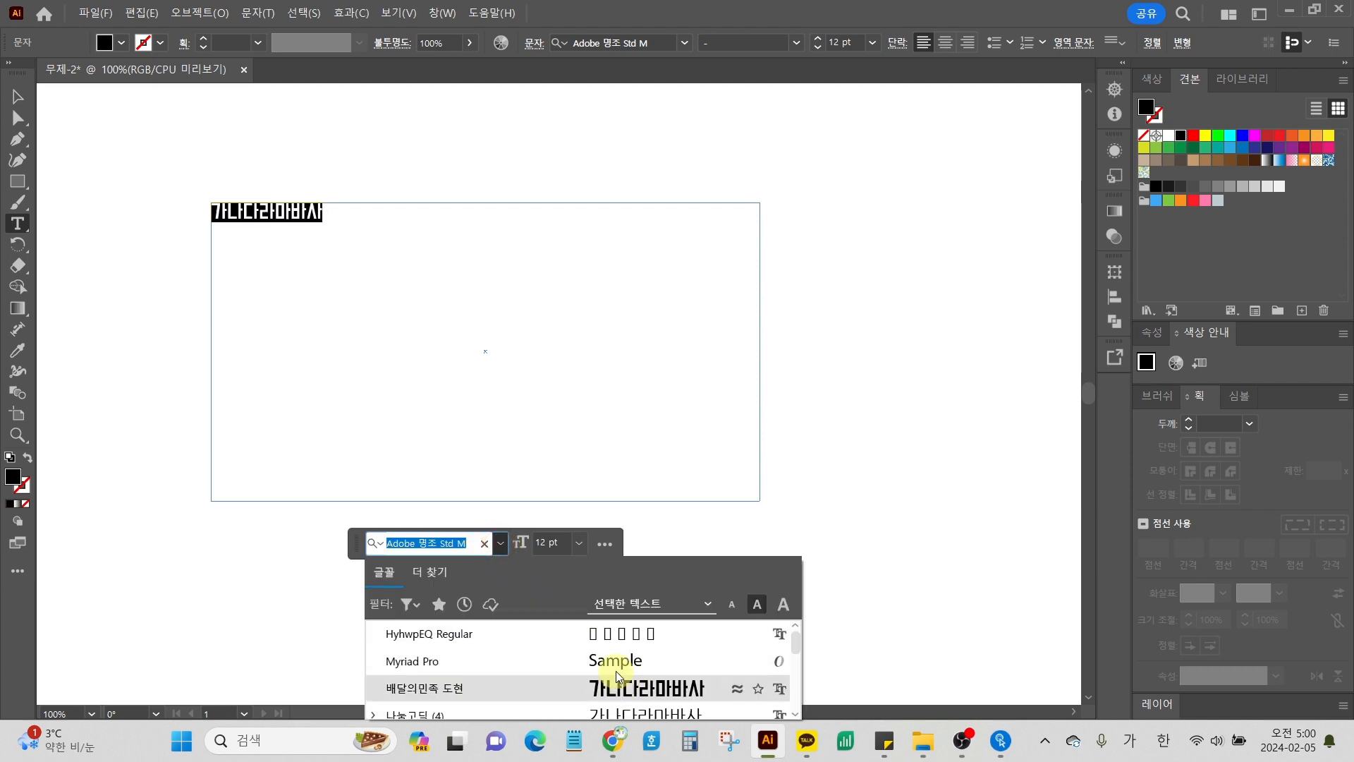
left_click(617, 683)
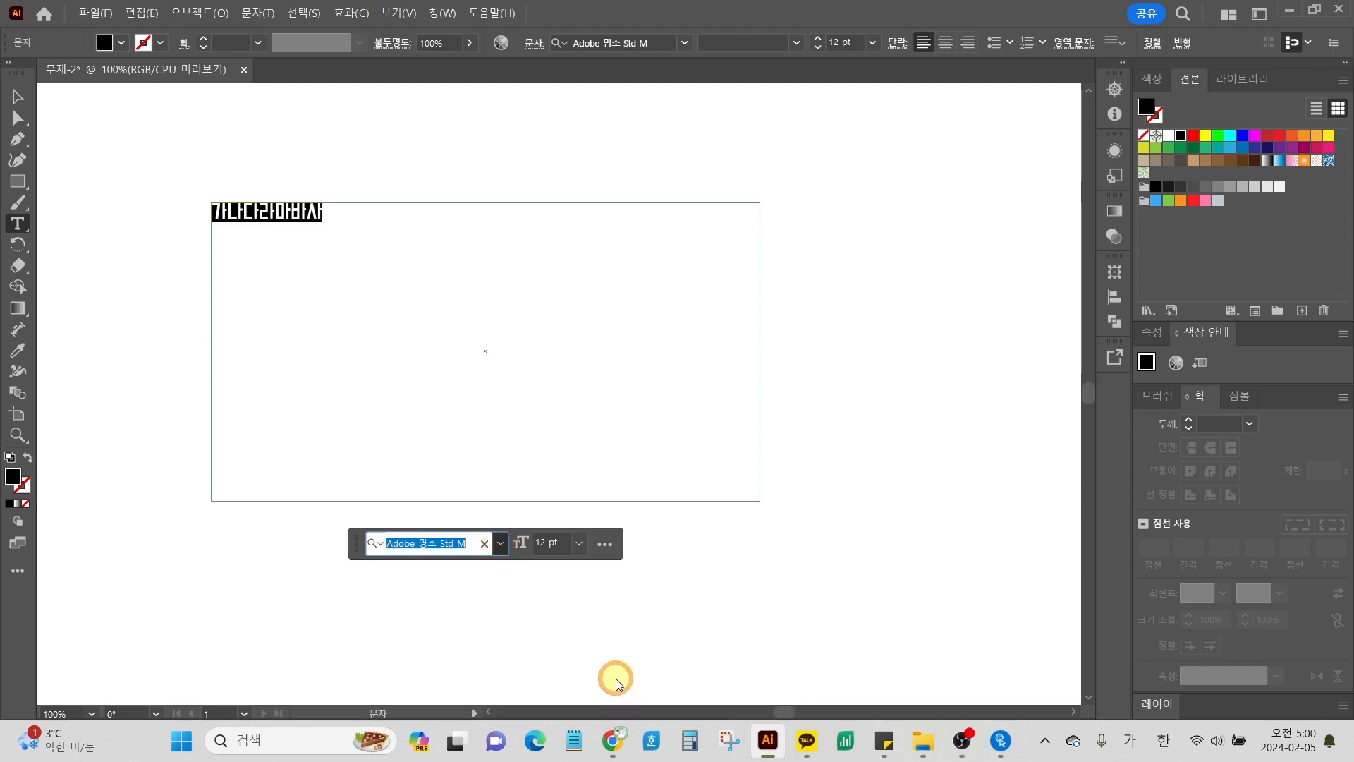
left_click(579, 543)
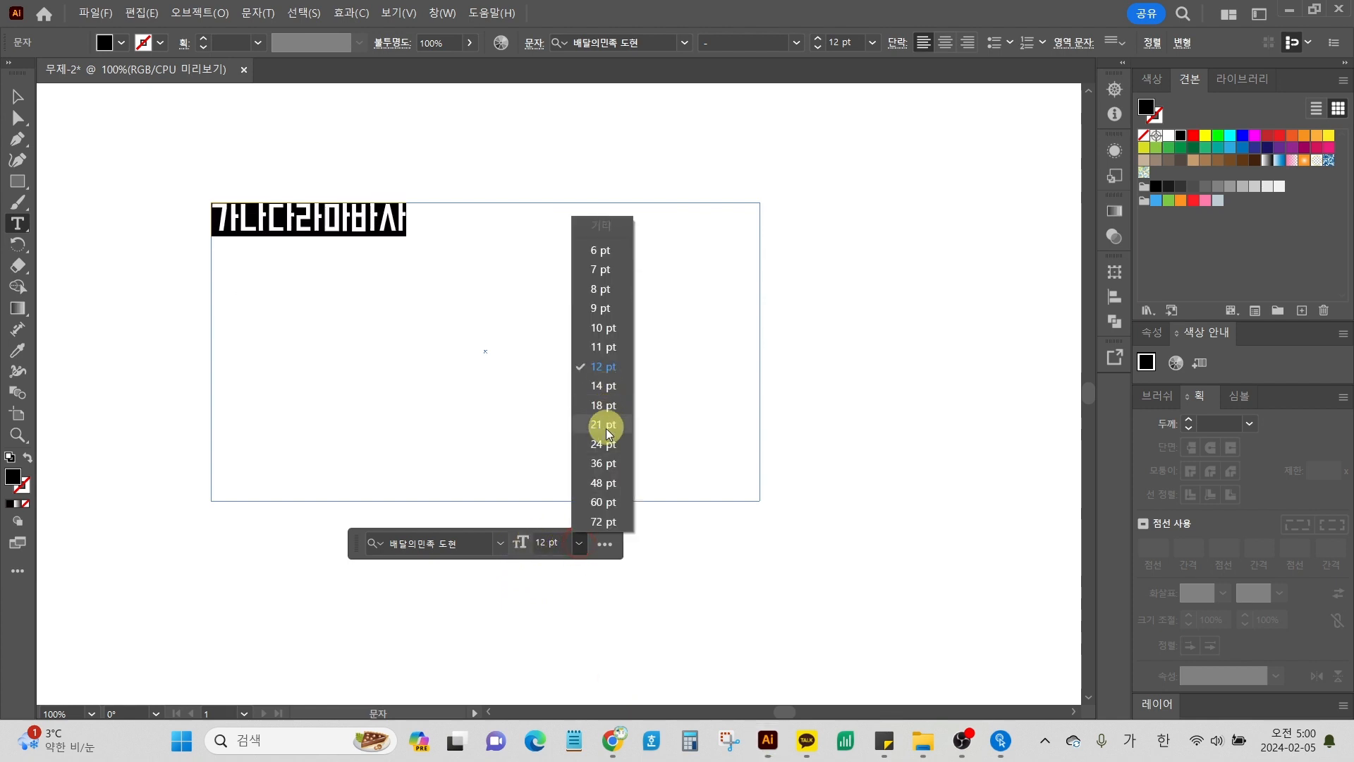
left_click(608, 444)
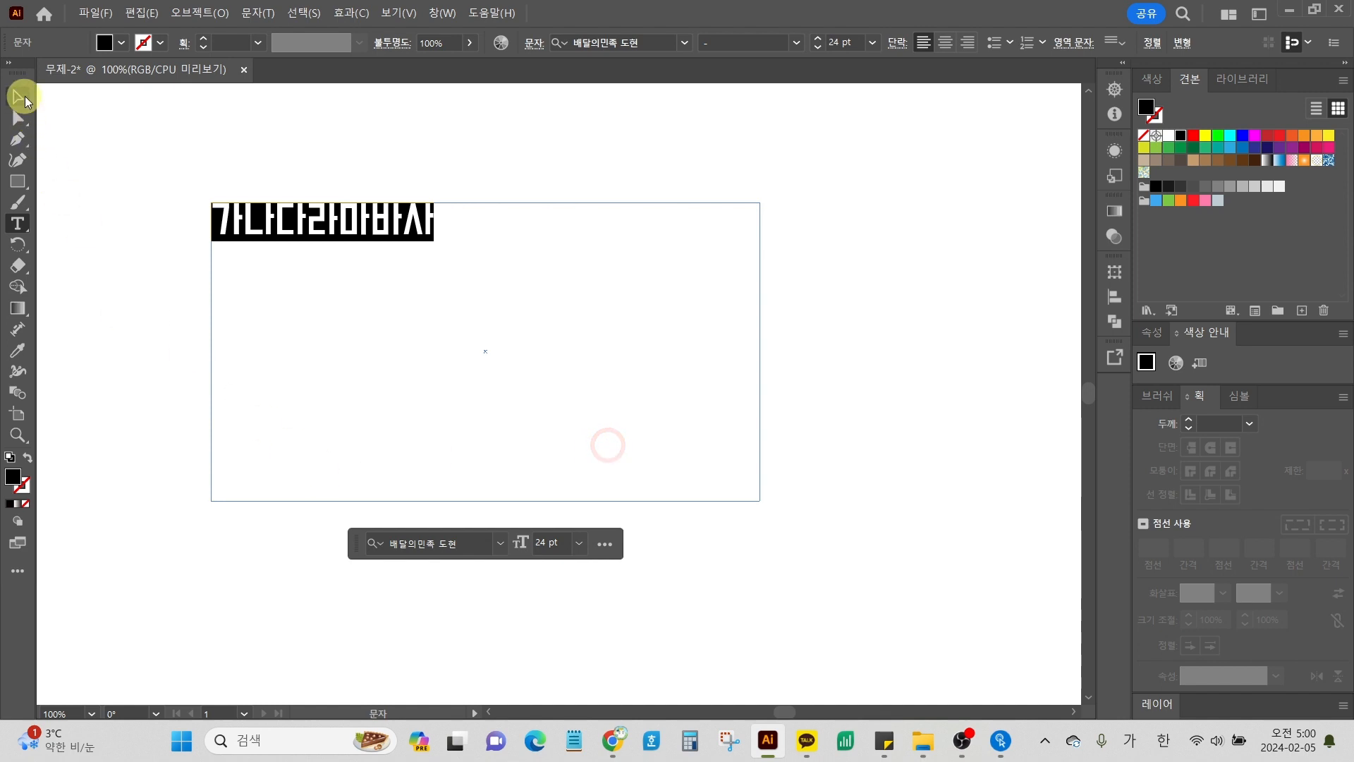
Step: Move the text box with the Selection tool and delete it
left_click(17, 97)
left_click_drag(151, 259, 463, 298)
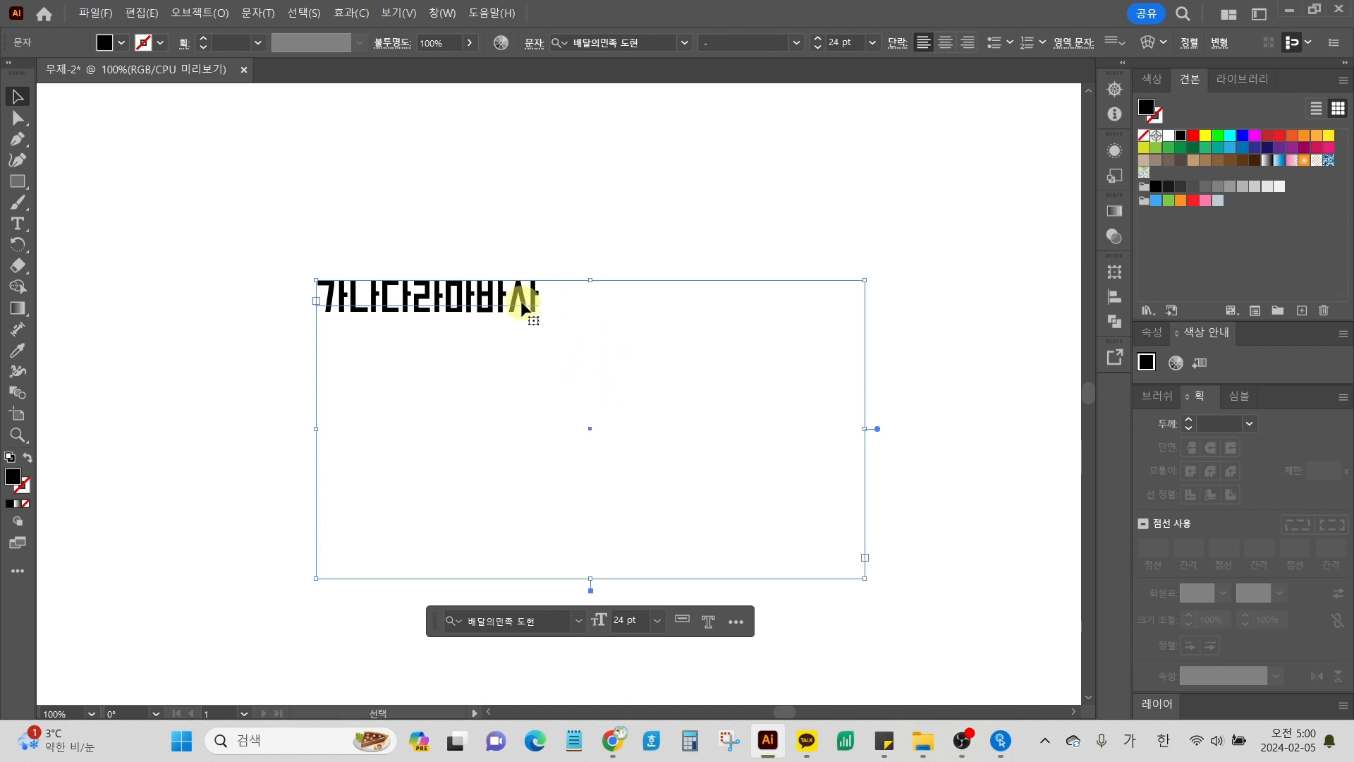
key("Delete")
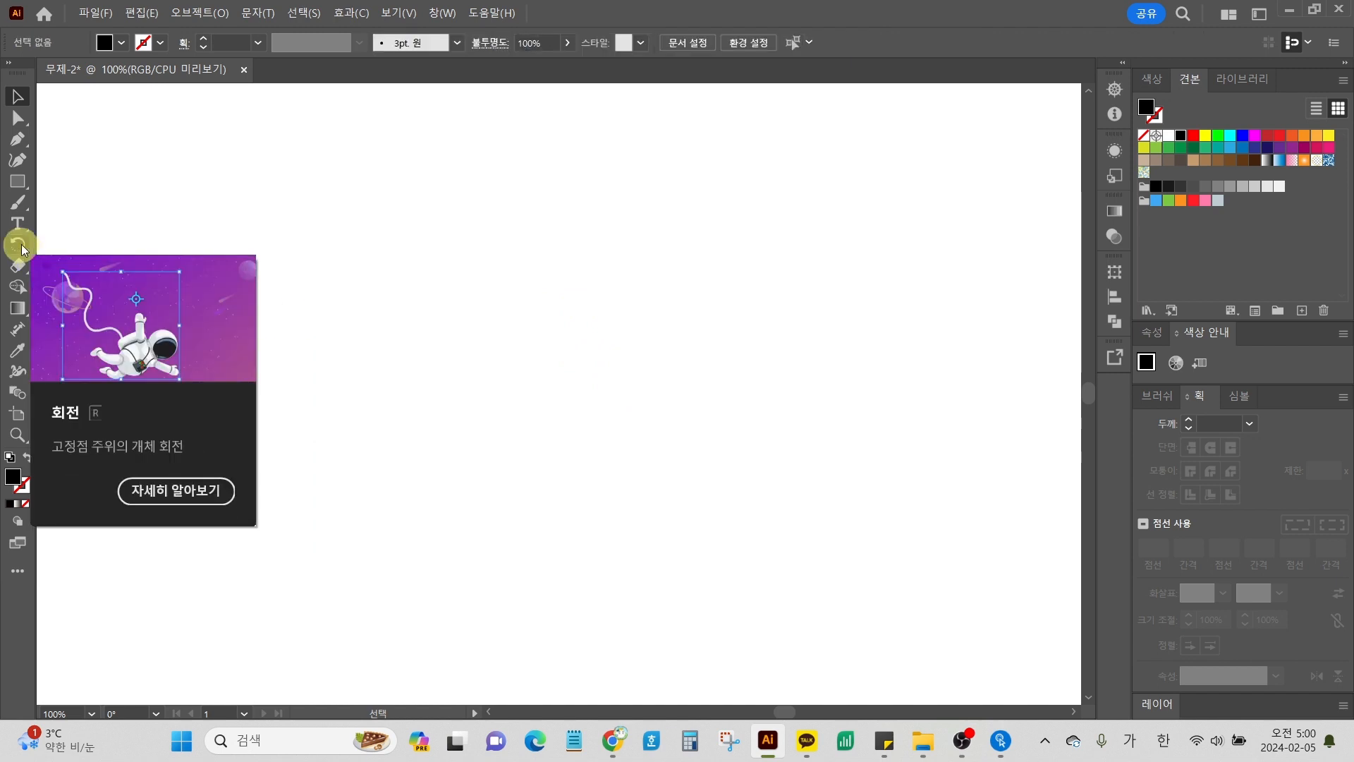
Step: Draw a black-filled rectangle without a stroke and switch to the Selection tool
left_click(28, 183)
left_click_drag(344, 197, 729, 425)
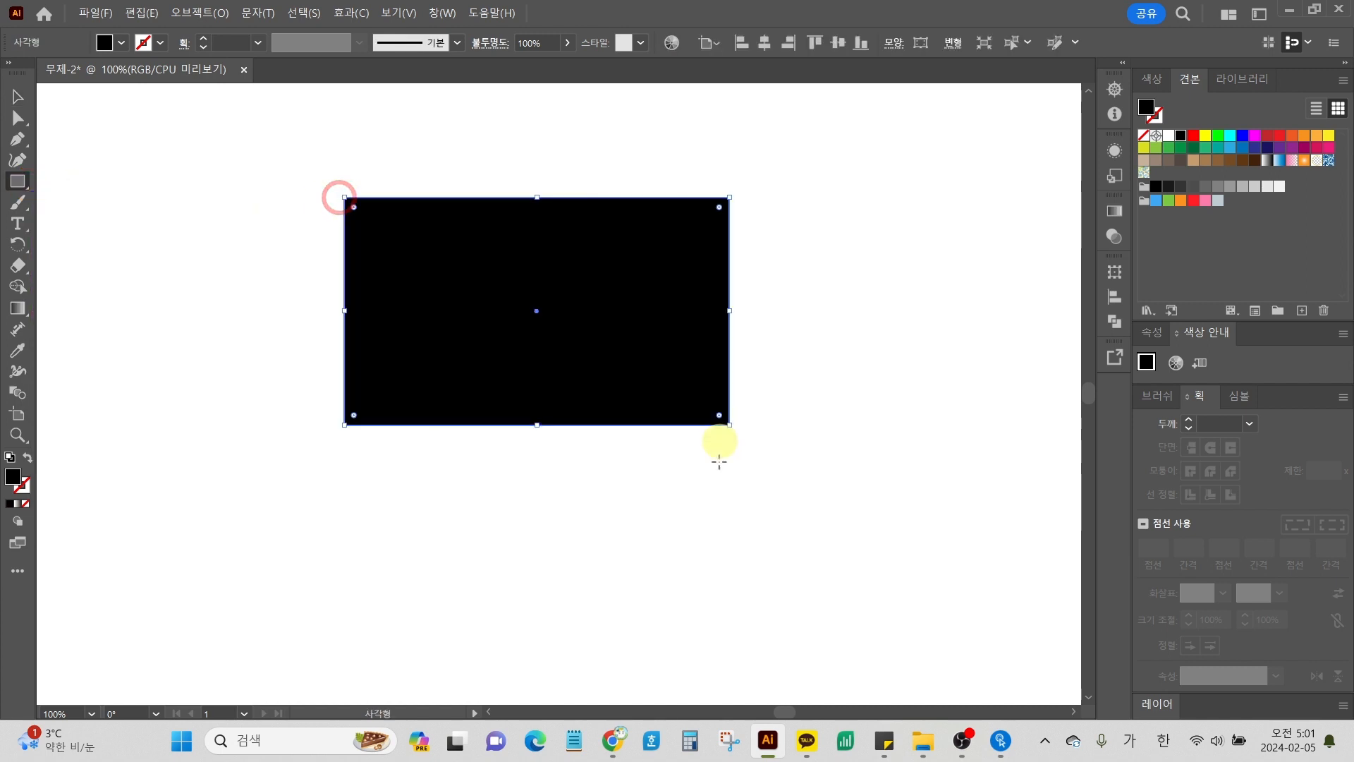
left_click(17, 98)
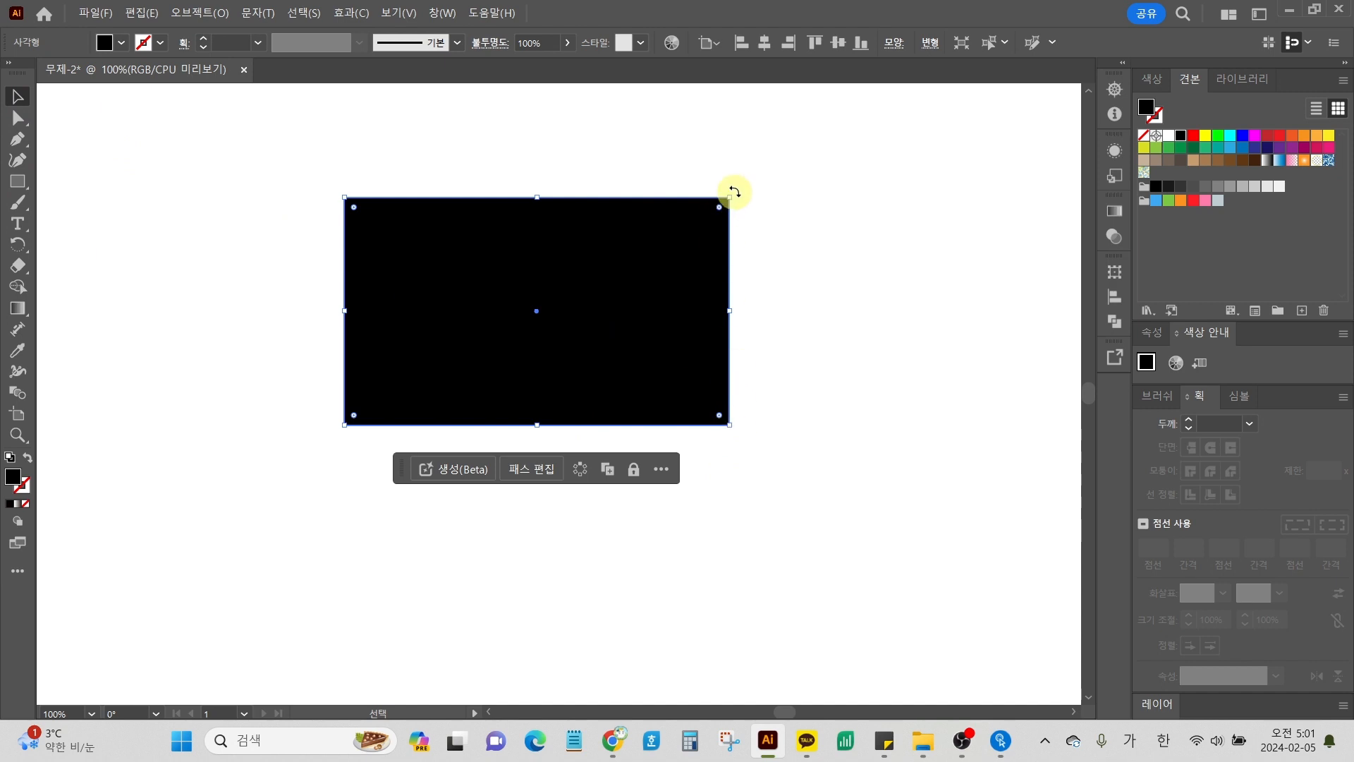
Step: Try rotating the black rectangle from its upper-right corner, and delete it
left_click_drag(734, 192, 378, 383)
key("Delete")
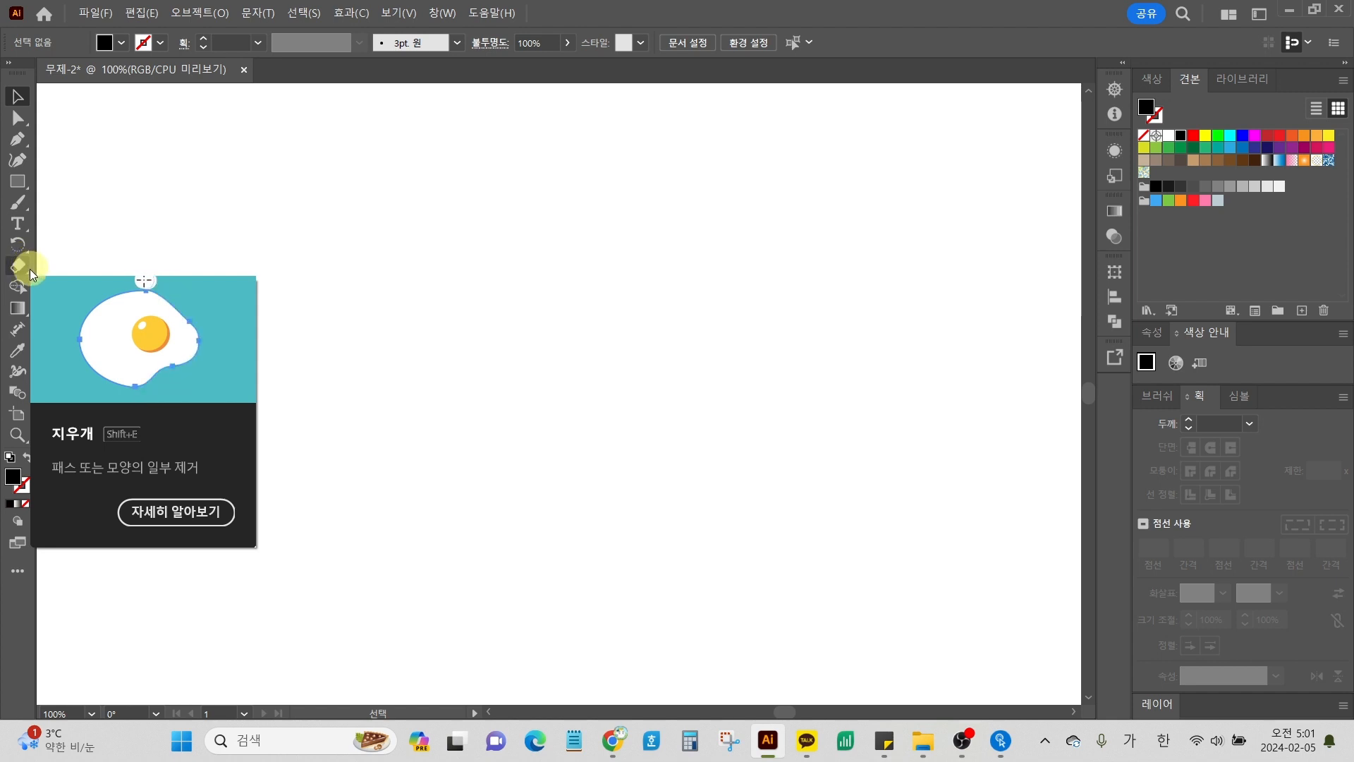
Step: Choose the Scissors tool from the eraser group, and draw a wide black rectangle with the Rectangle tool
left_click(29, 269)
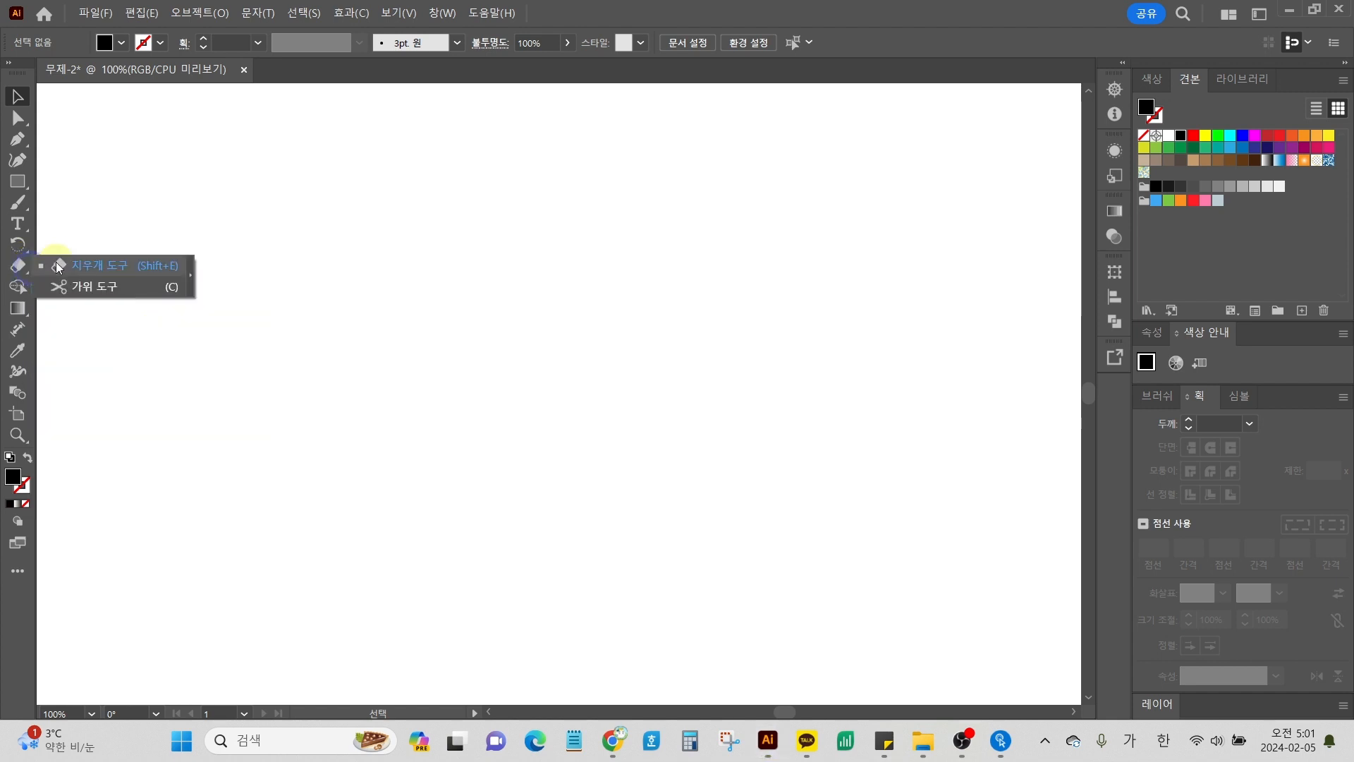
left_click(86, 286)
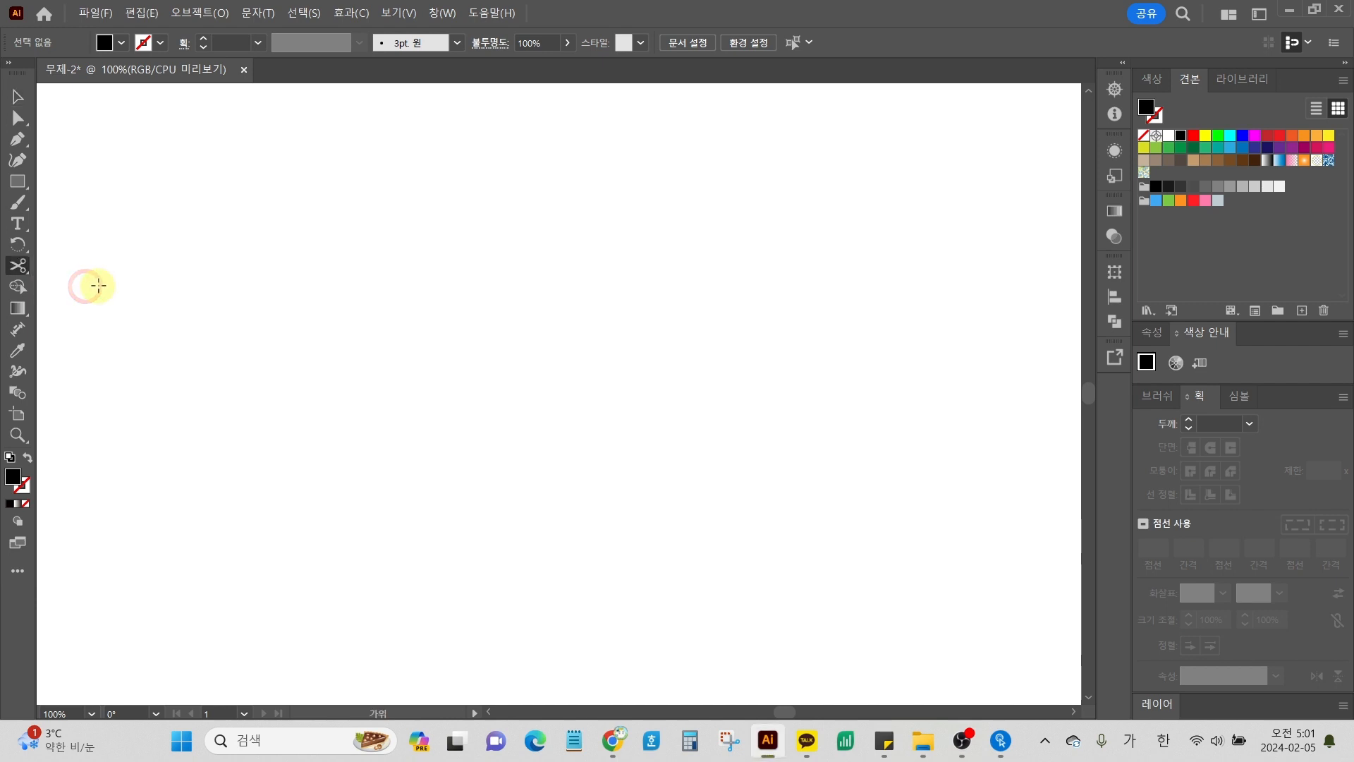
left_click(17, 182)
left_click_drag(280, 254, 768, 493)
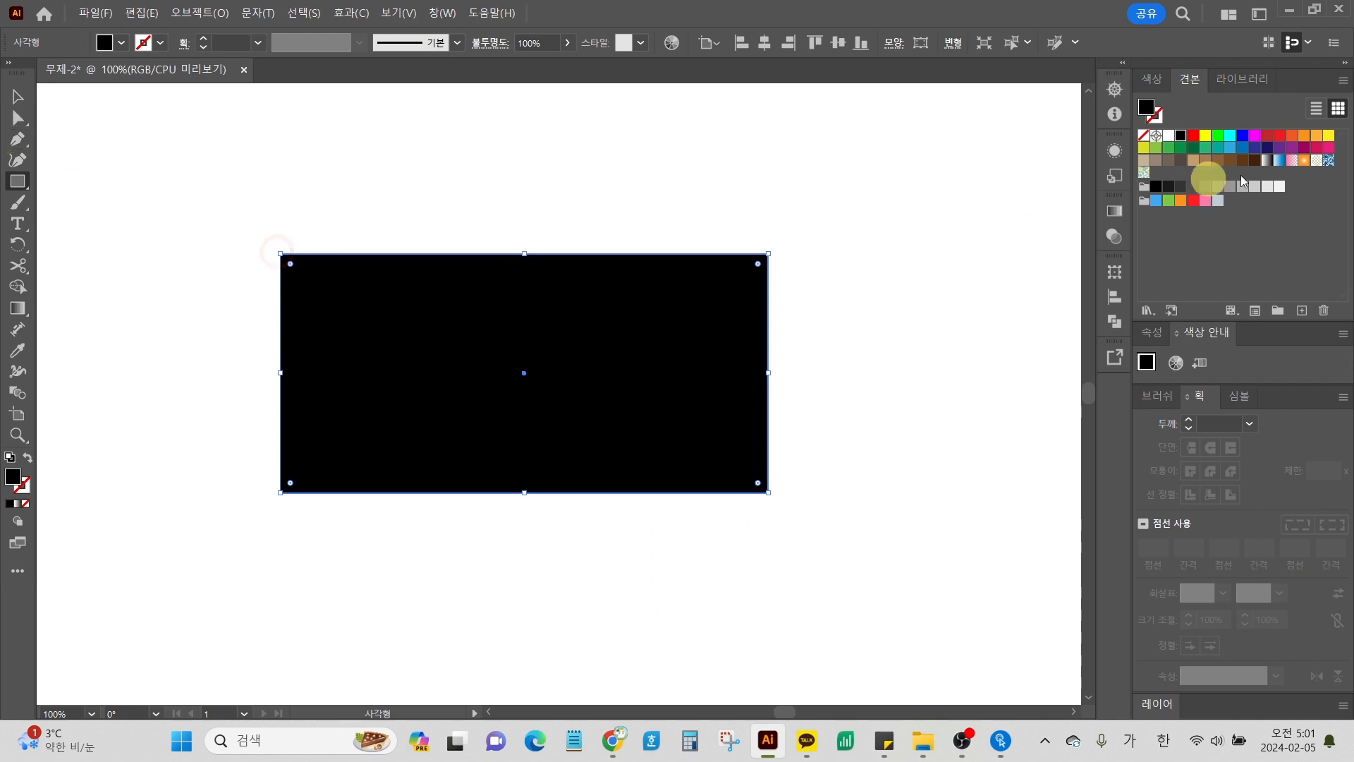
left_click(18, 97)
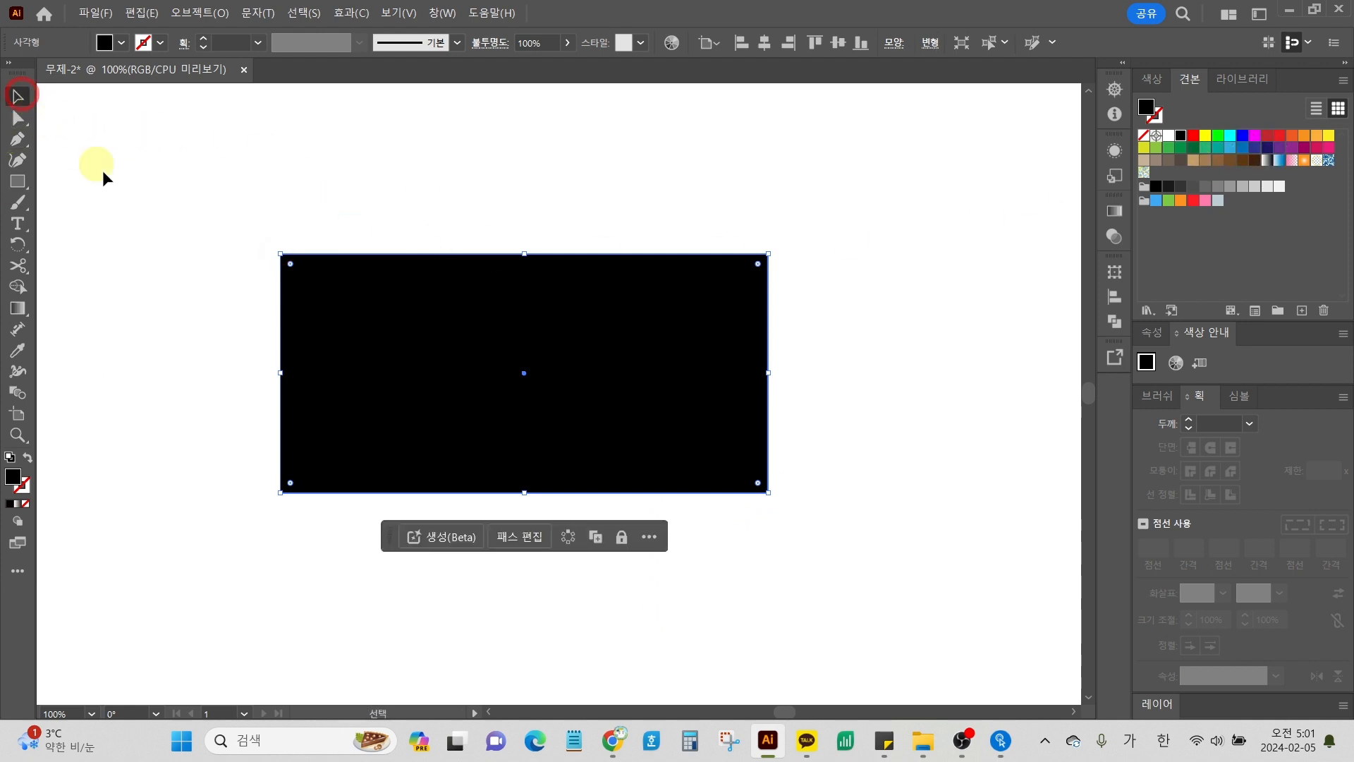
left_click(149, 219)
Step: Draw an open, black-filled three-point curve bulging to the left beside the rectangle with the Pen tool
left_click(18, 139)
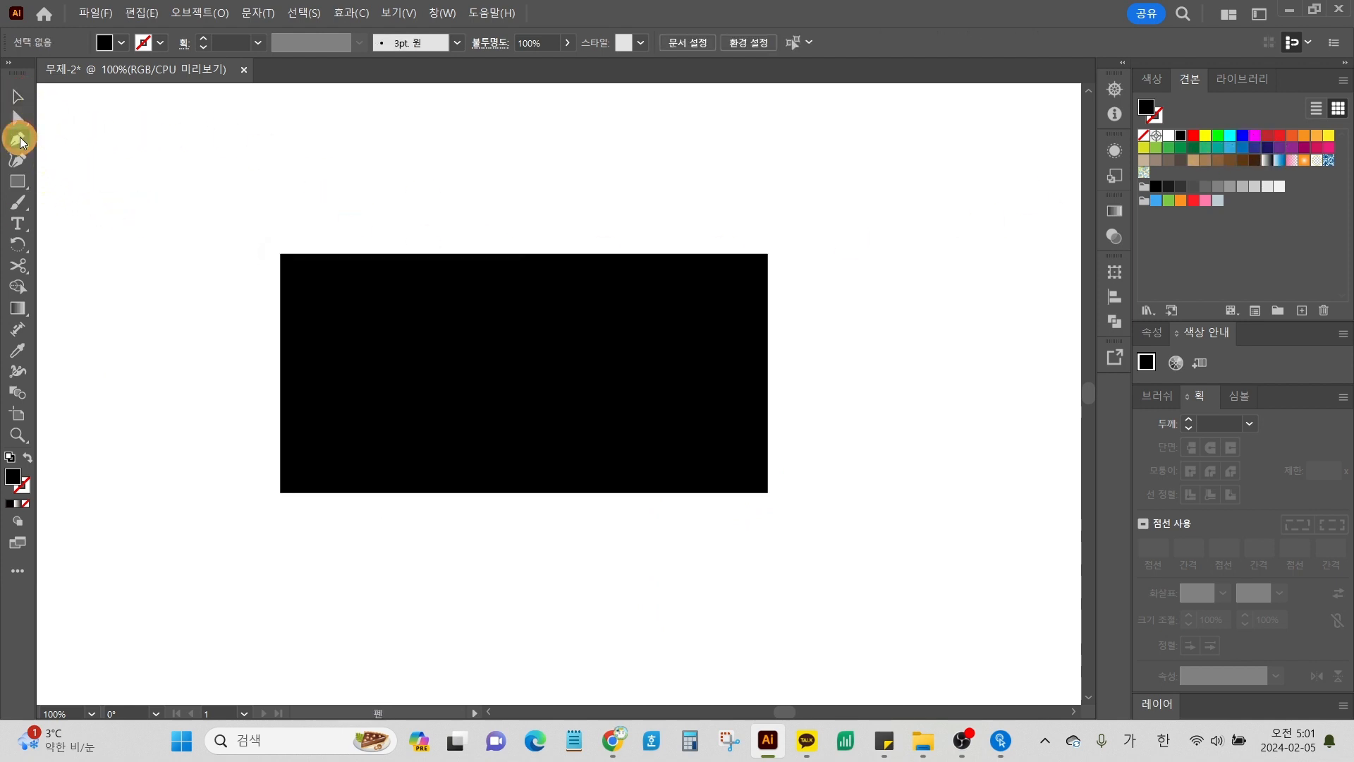
left_click(243, 253)
left_click_drag(147, 327, 146, 398)
left_click_drag(248, 451, 36, 278)
left_click(16, 95)
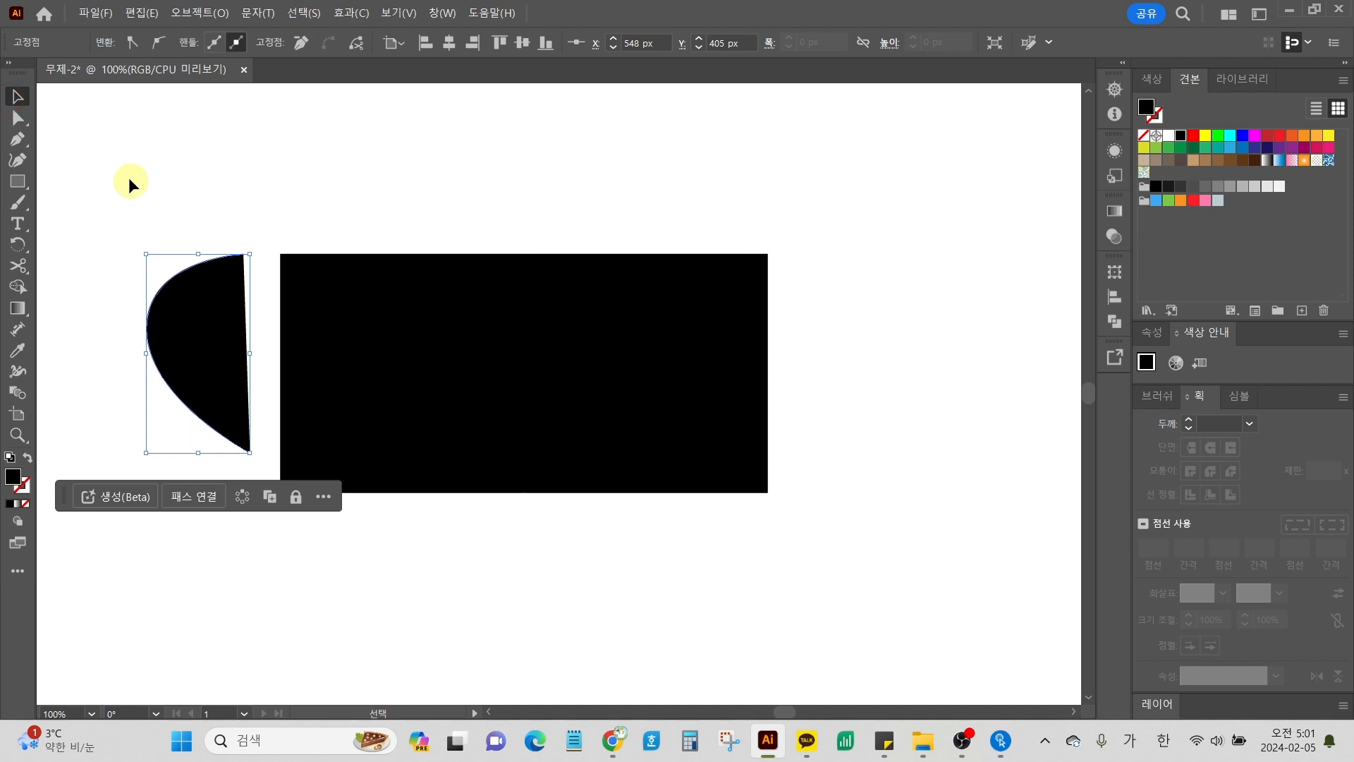
left_click(255, 215)
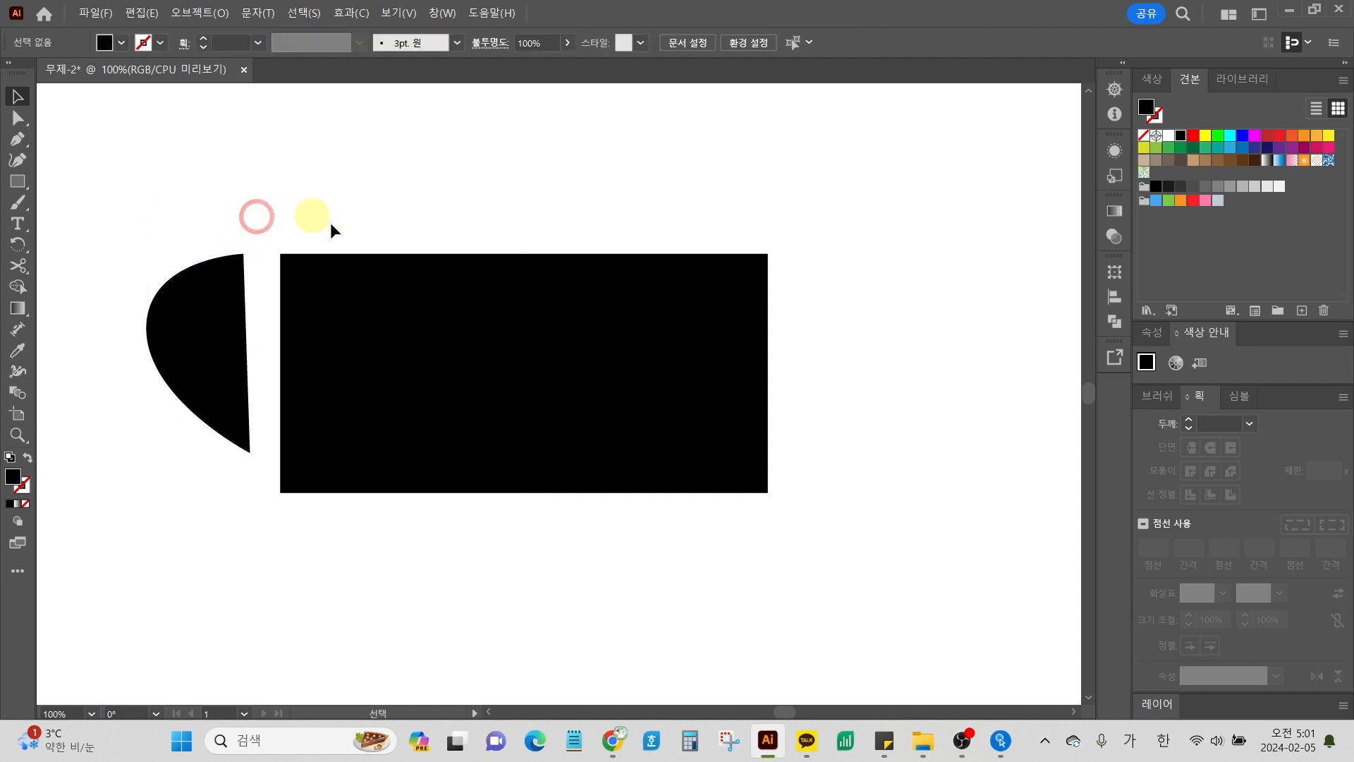
Step: Try no fill on the black rectangle, and set its fill to white
left_click(526, 305)
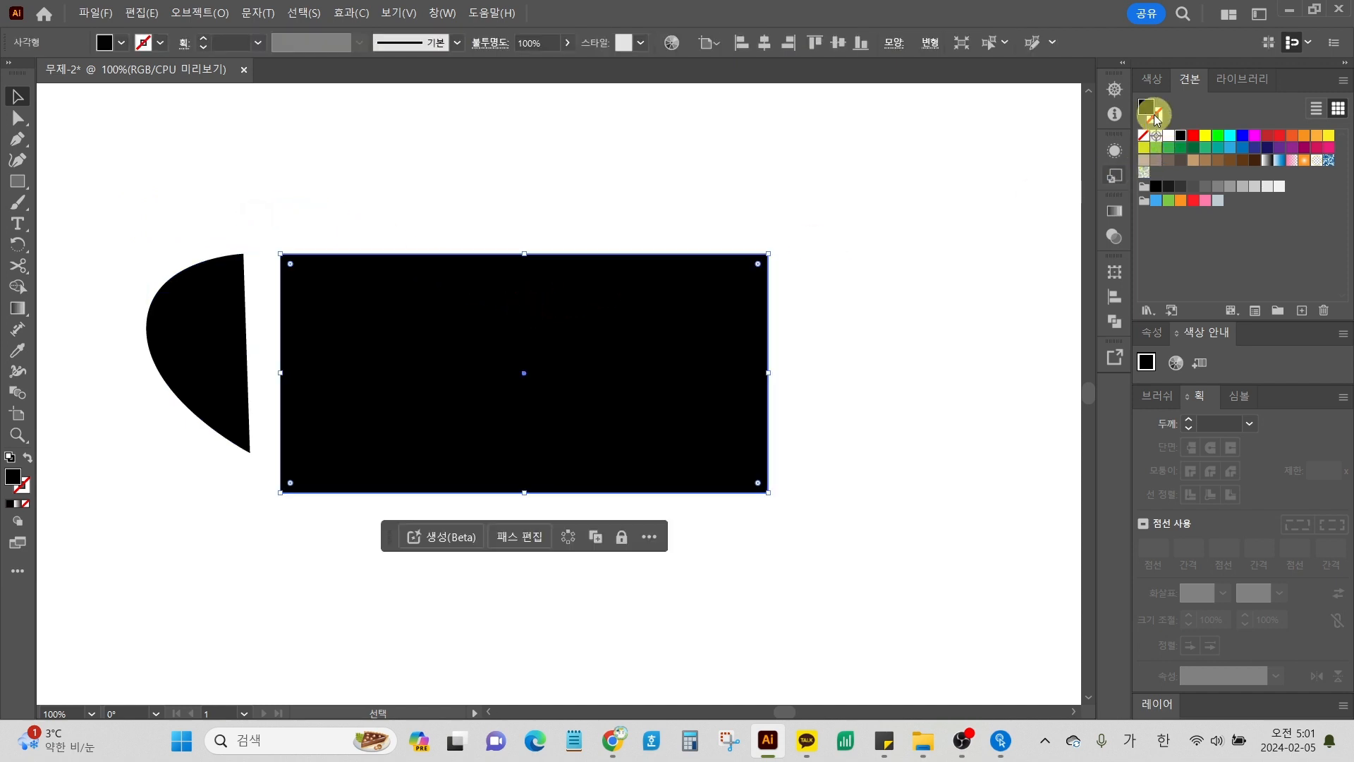
left_click_drag(1153, 166, 1151, 116)
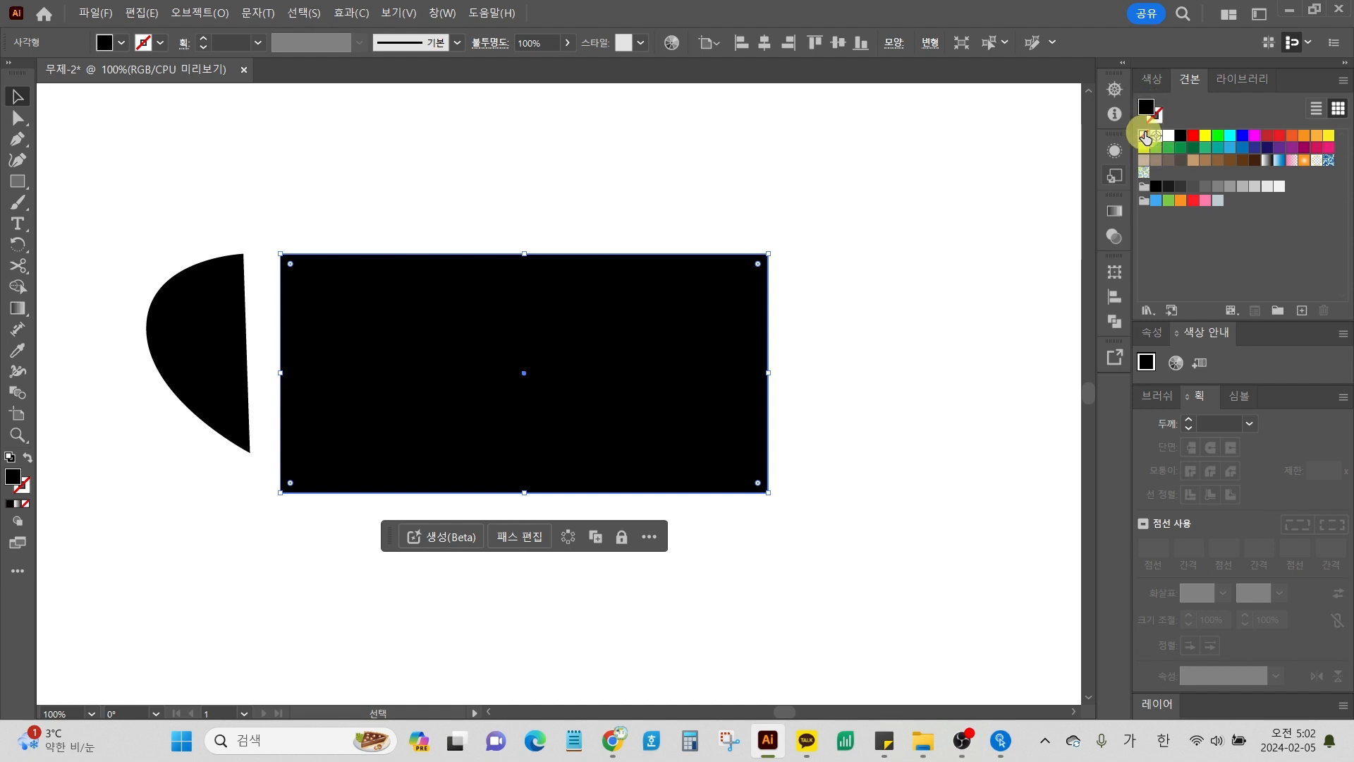
left_click(1146, 138)
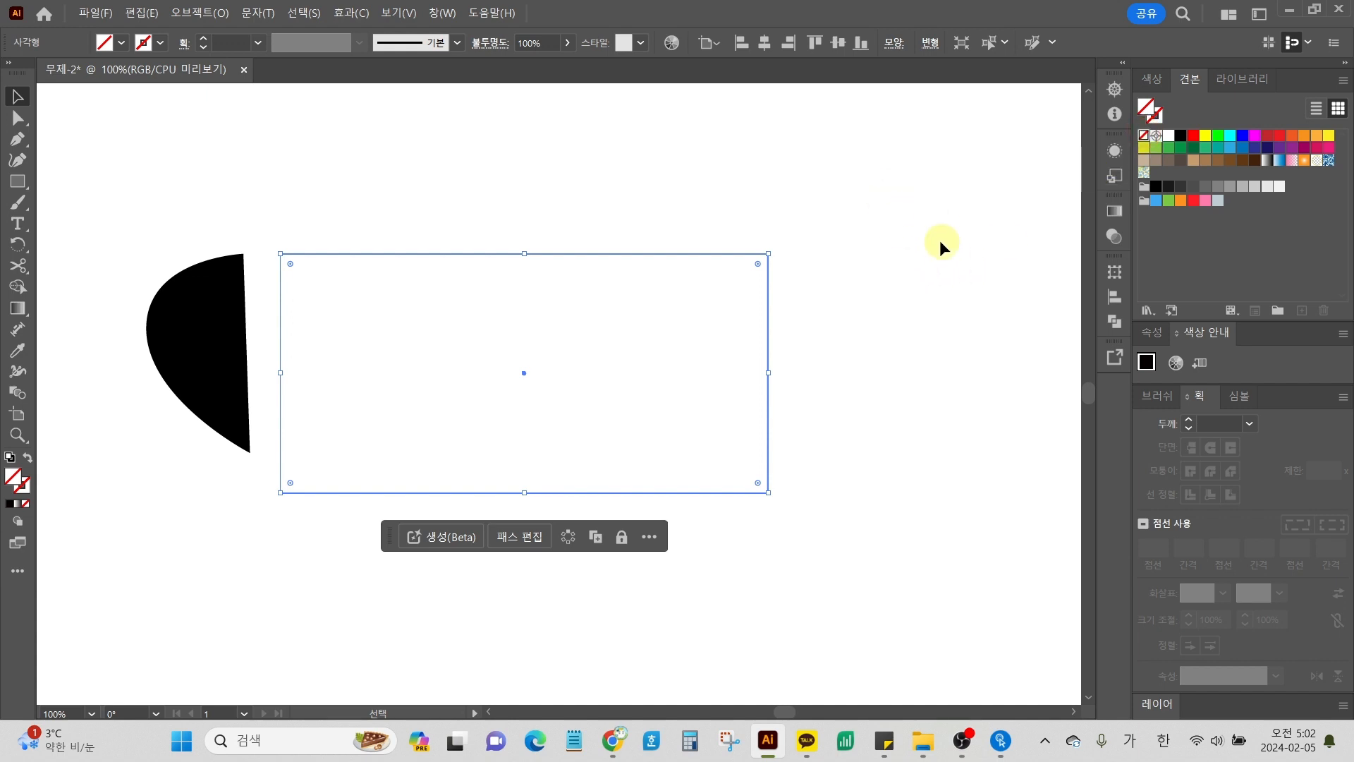
left_click(1168, 135)
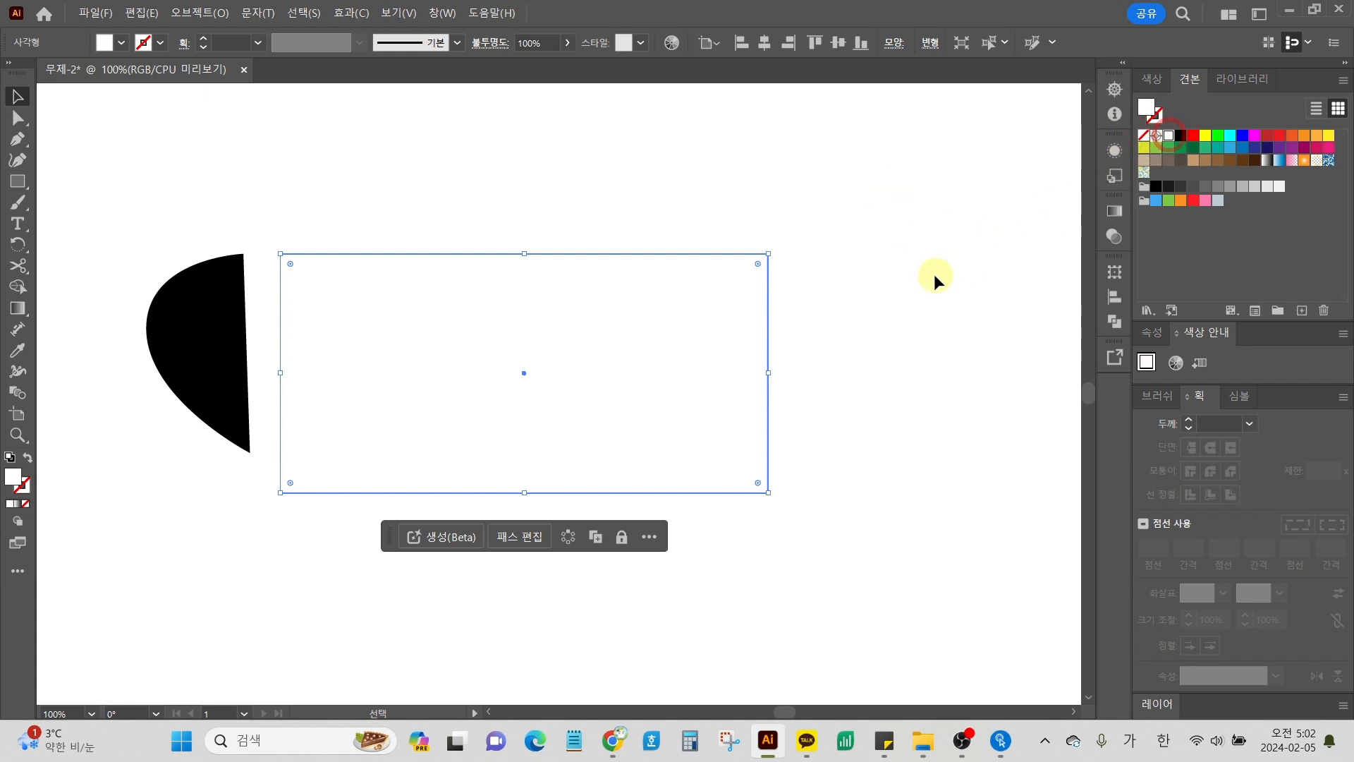
left_click(933, 274)
Step: Give the rectangle a black stroke and deselect it
left_click_drag(762, 200, 772, 297)
left_click(1155, 118)
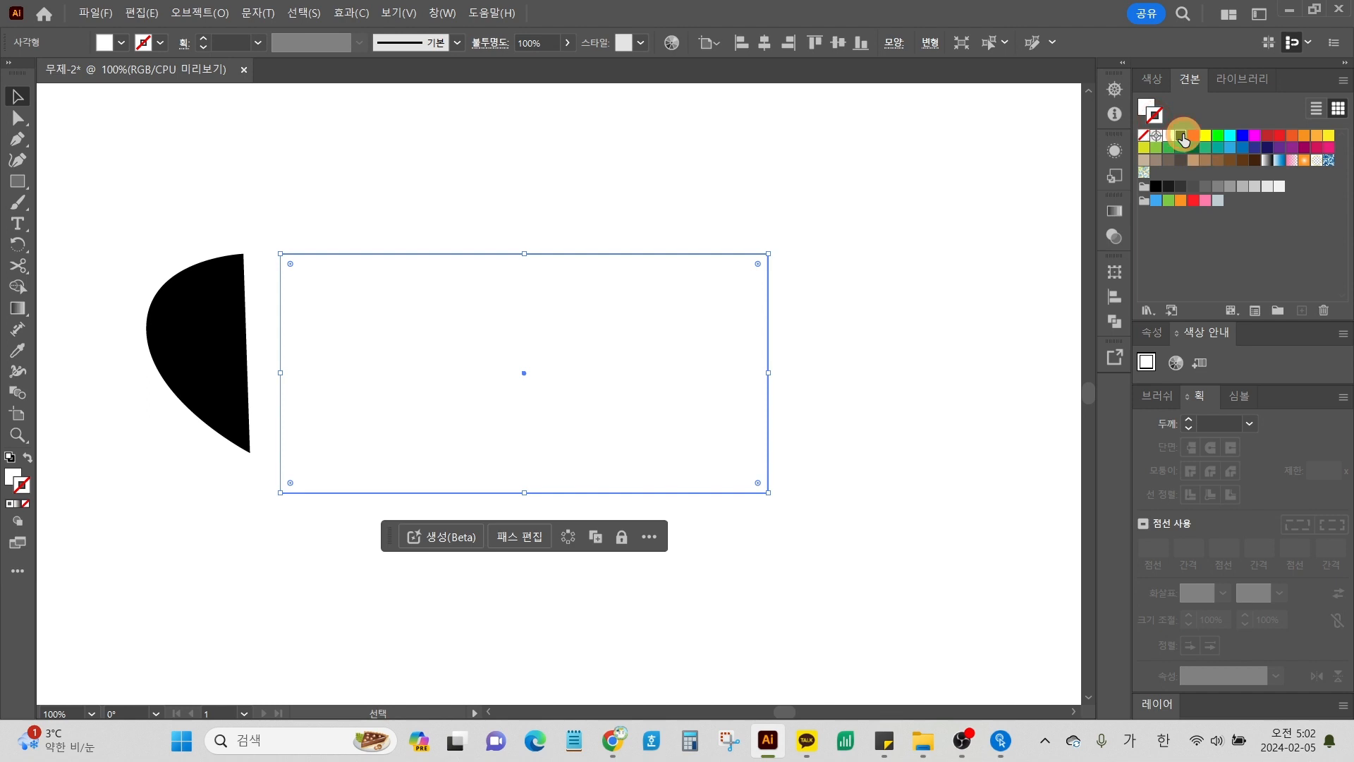
left_click(1182, 137)
left_click(900, 287)
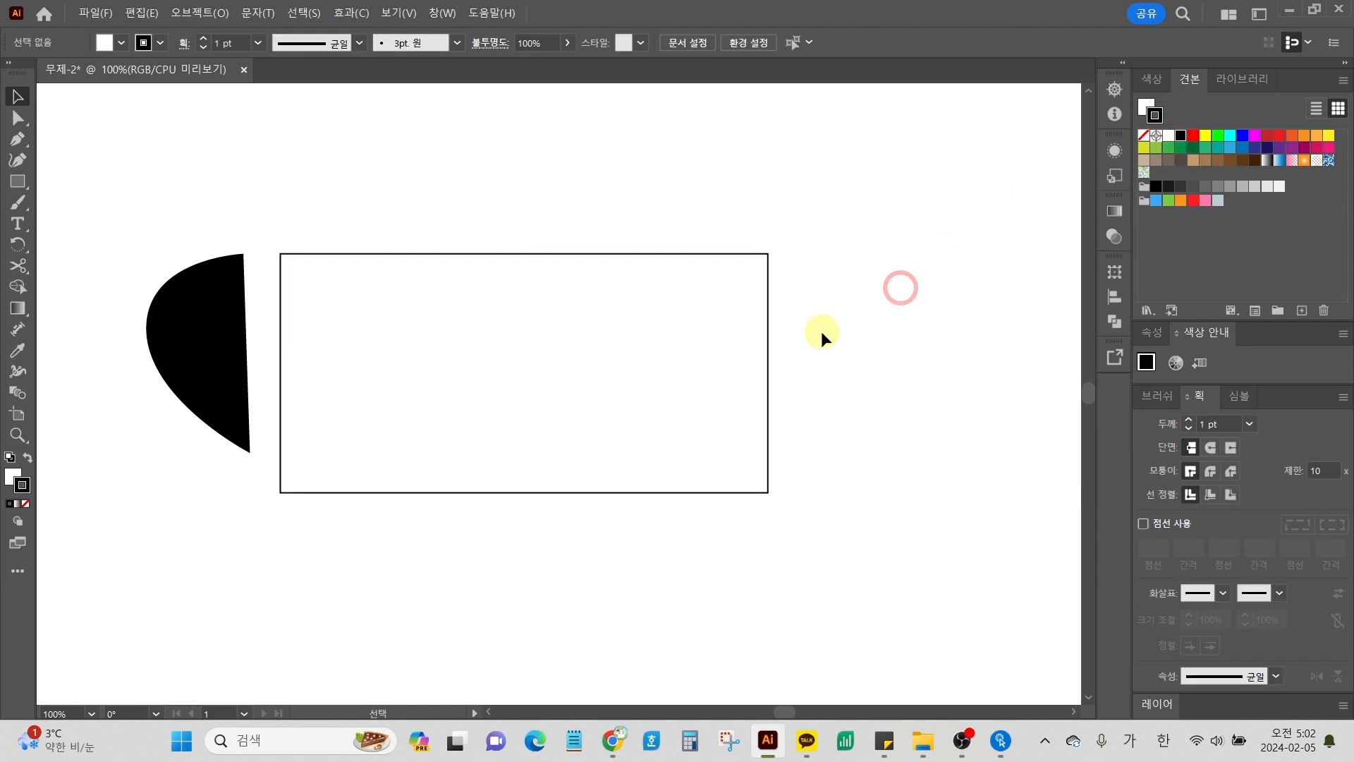
left_click_drag(798, 221, 711, 314)
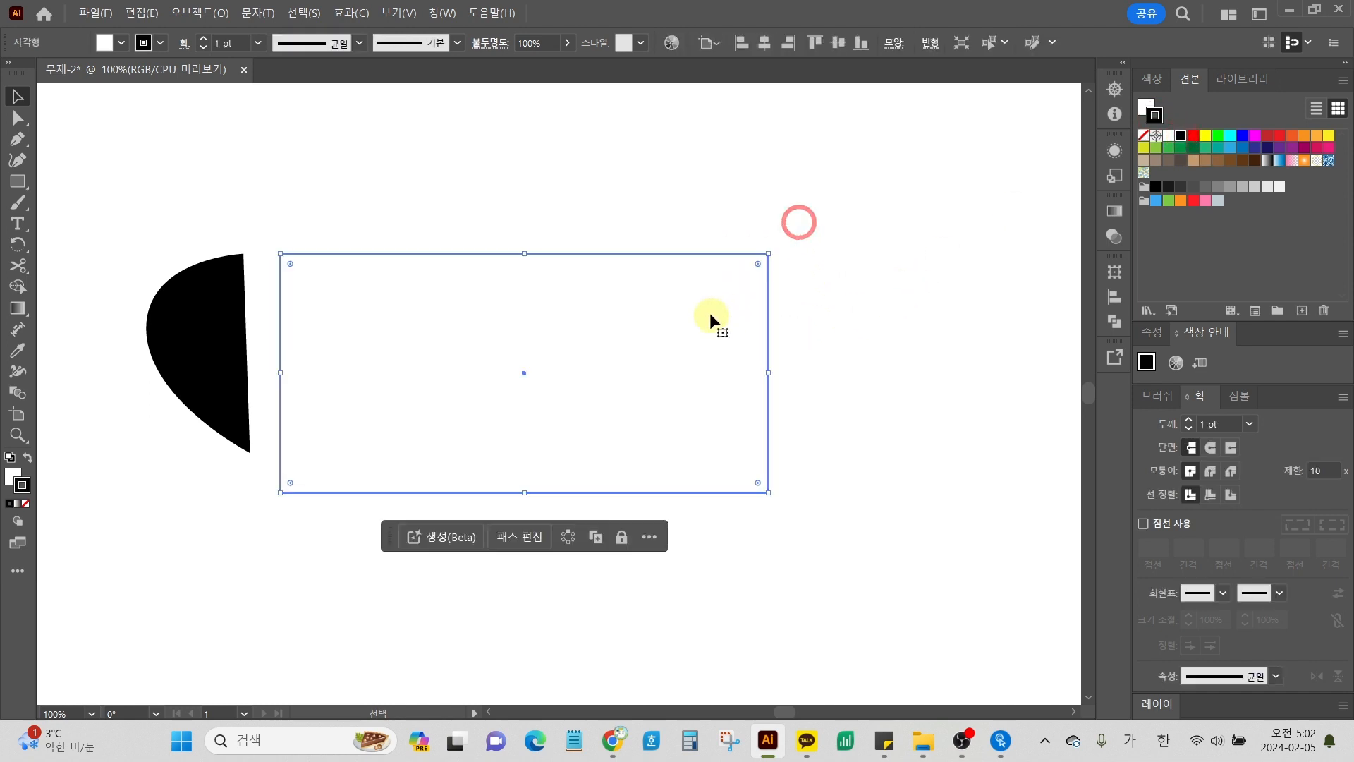
left_click(1143, 113)
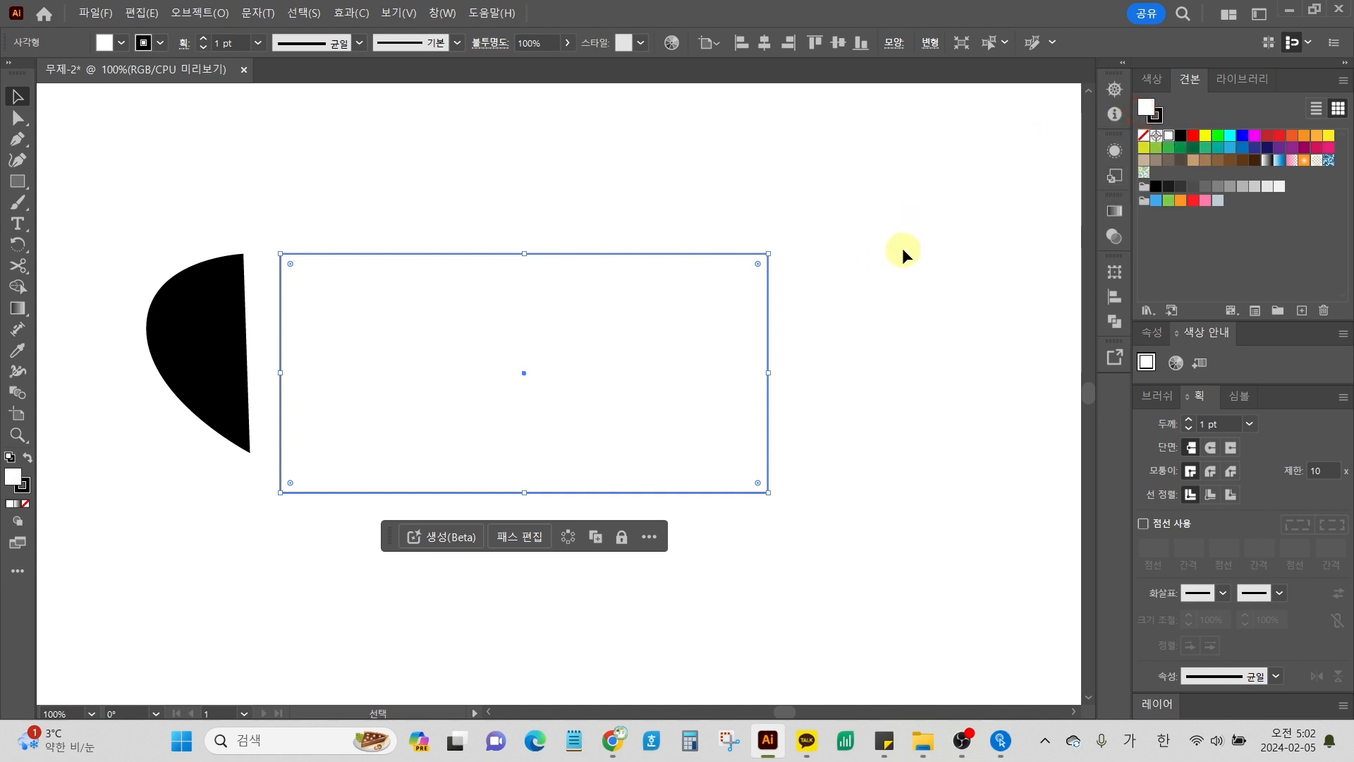
left_click(216, 375)
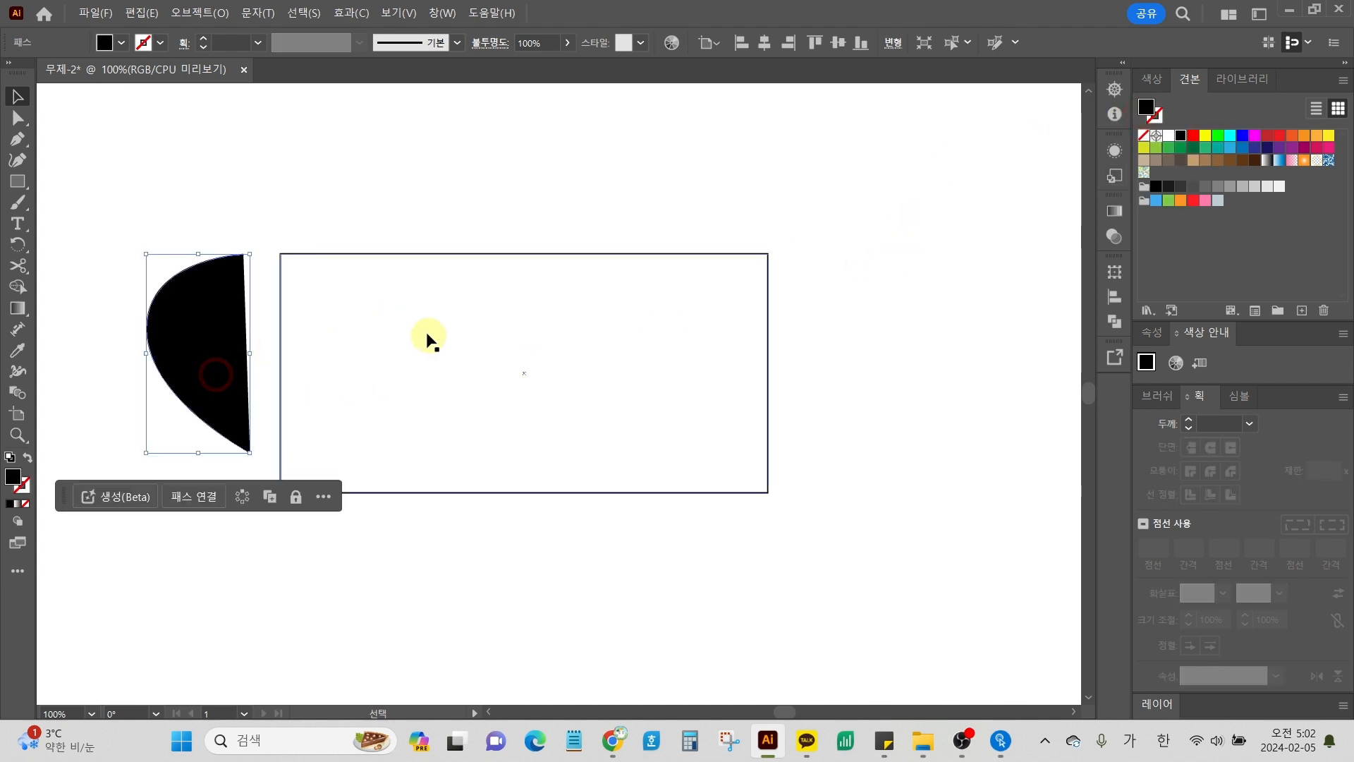
left_click(835, 208)
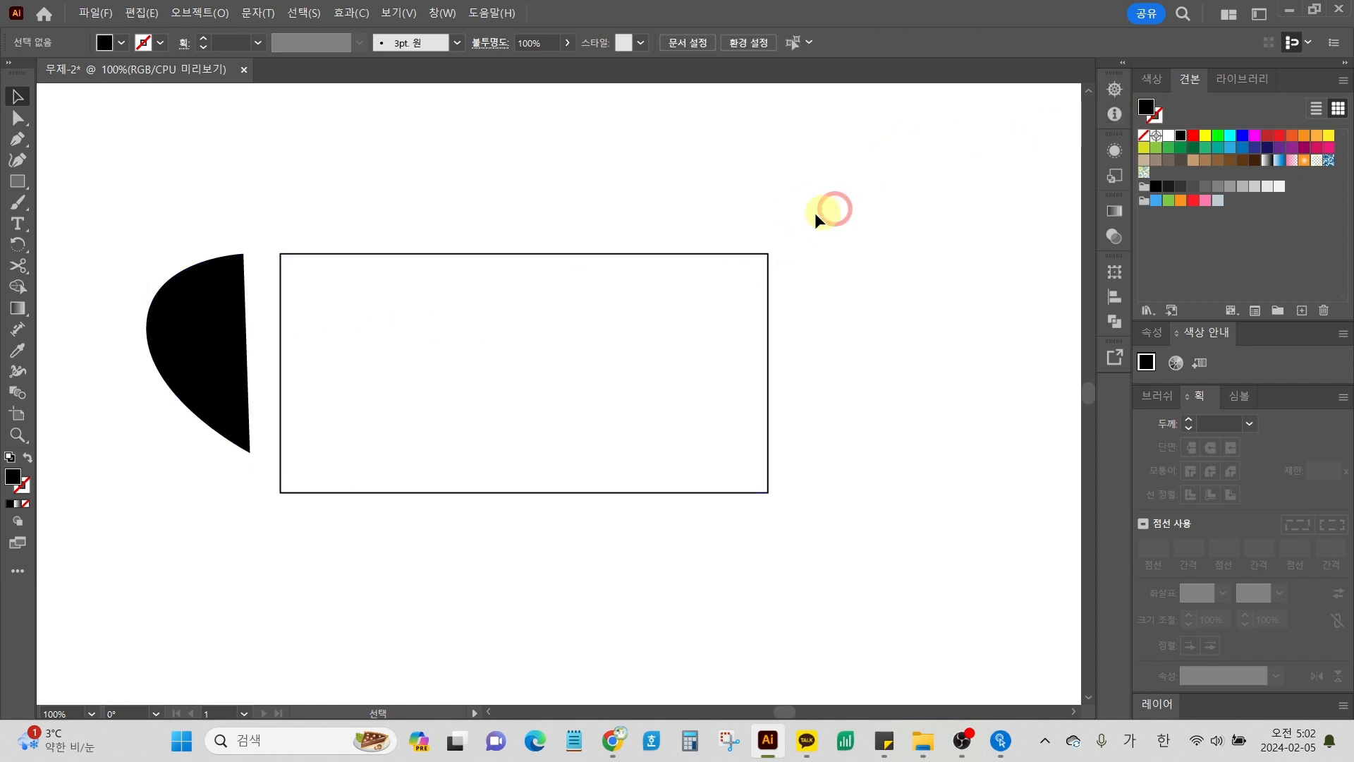
Step: Give the curve beside the rectangle a black stroke and remove its fill
left_click(235, 373)
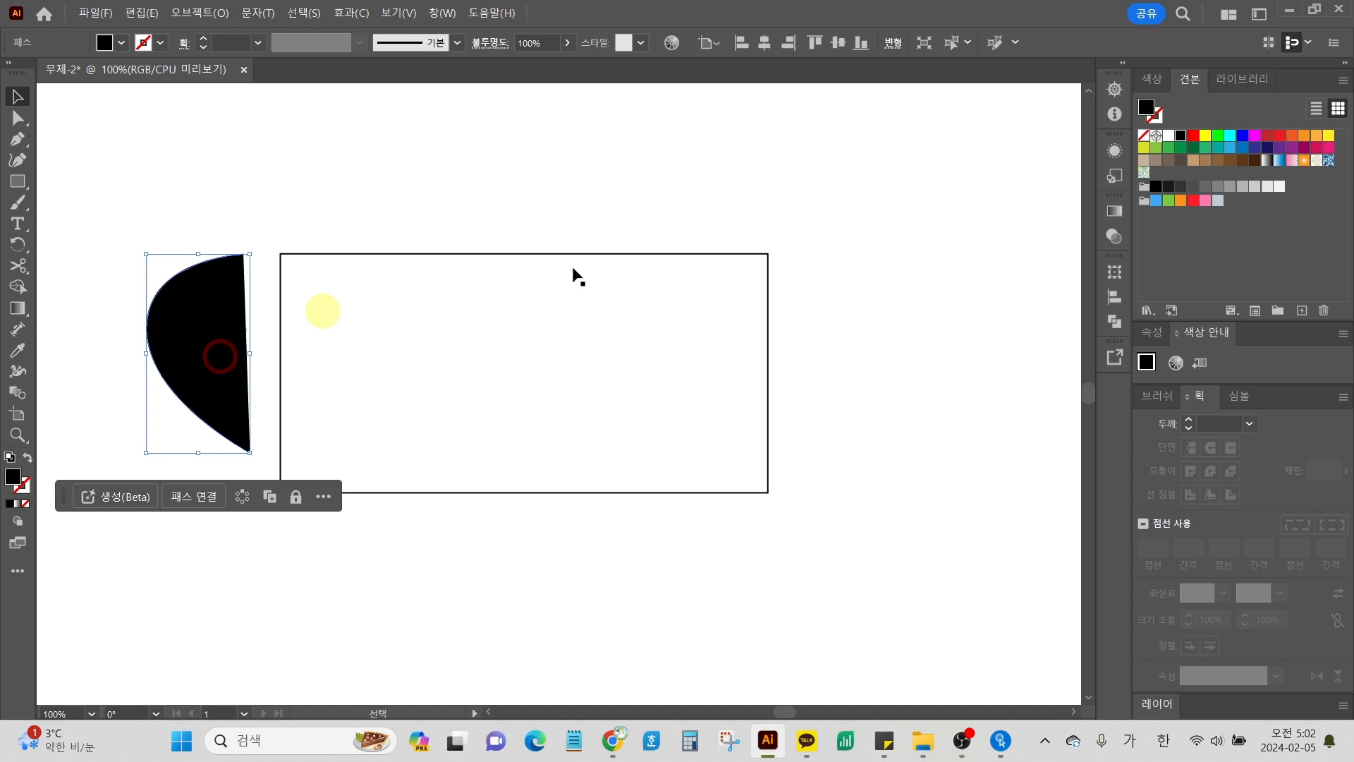
left_click(1155, 116)
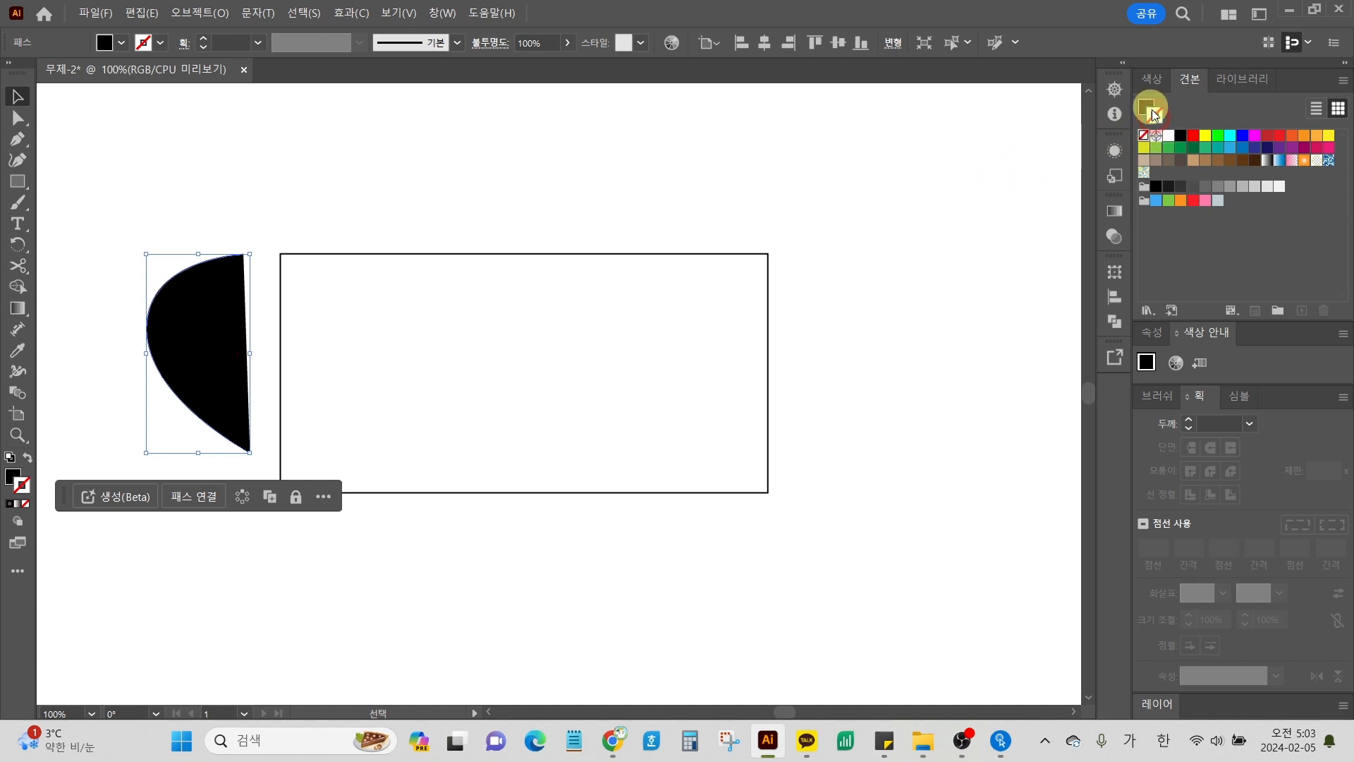
left_click(1179, 135)
left_click(1148, 111)
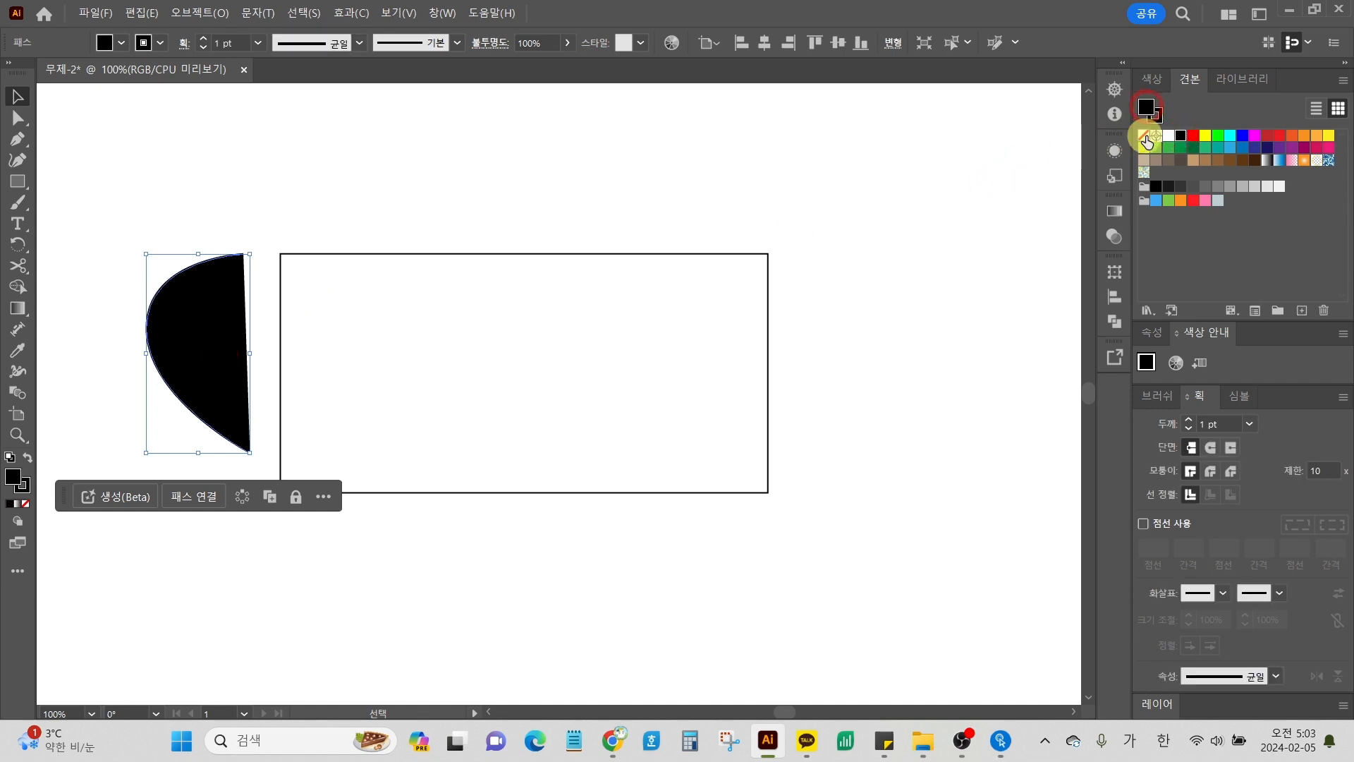
left_click(1144, 136)
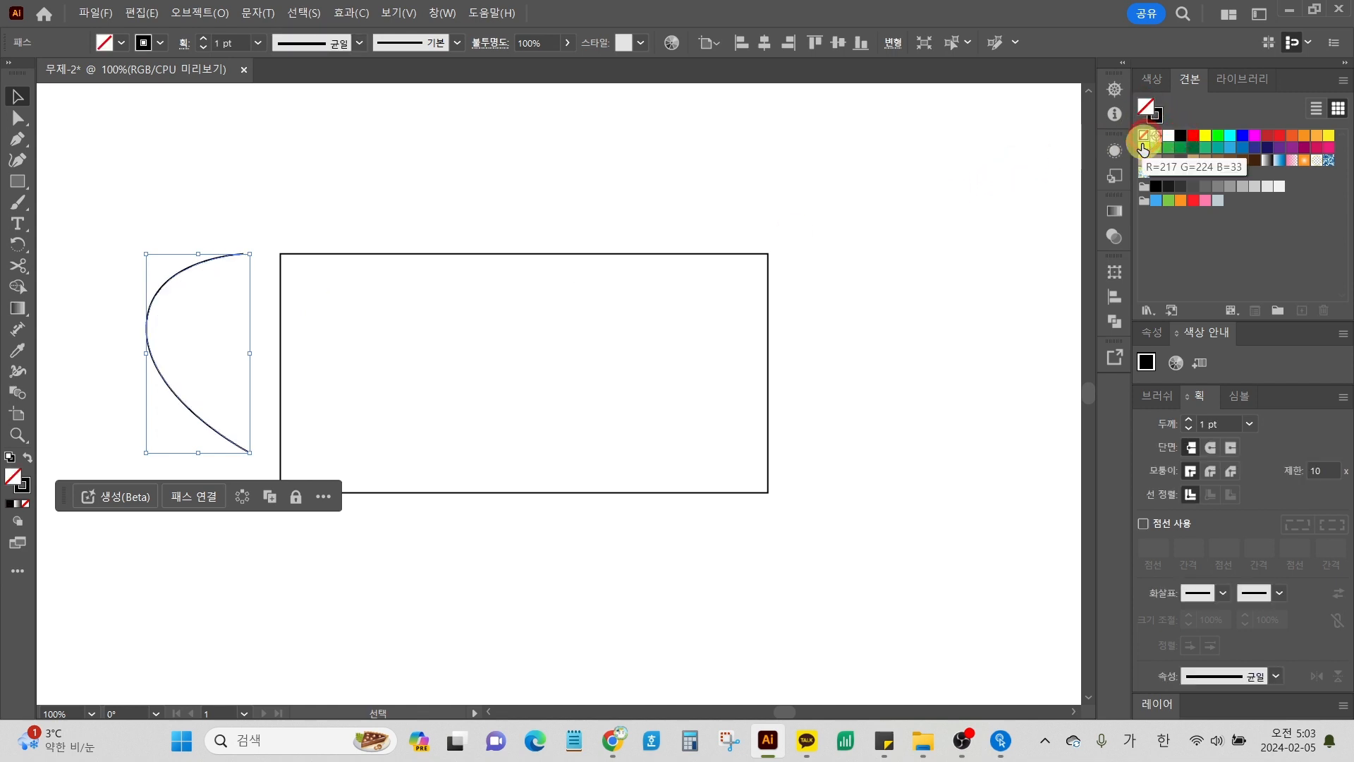
left_click(118, 387)
Step: Move the curve onto the rectangle so that its upper end extends above the rectangle's top edge
left_click_drag(201, 366, 256, 395)
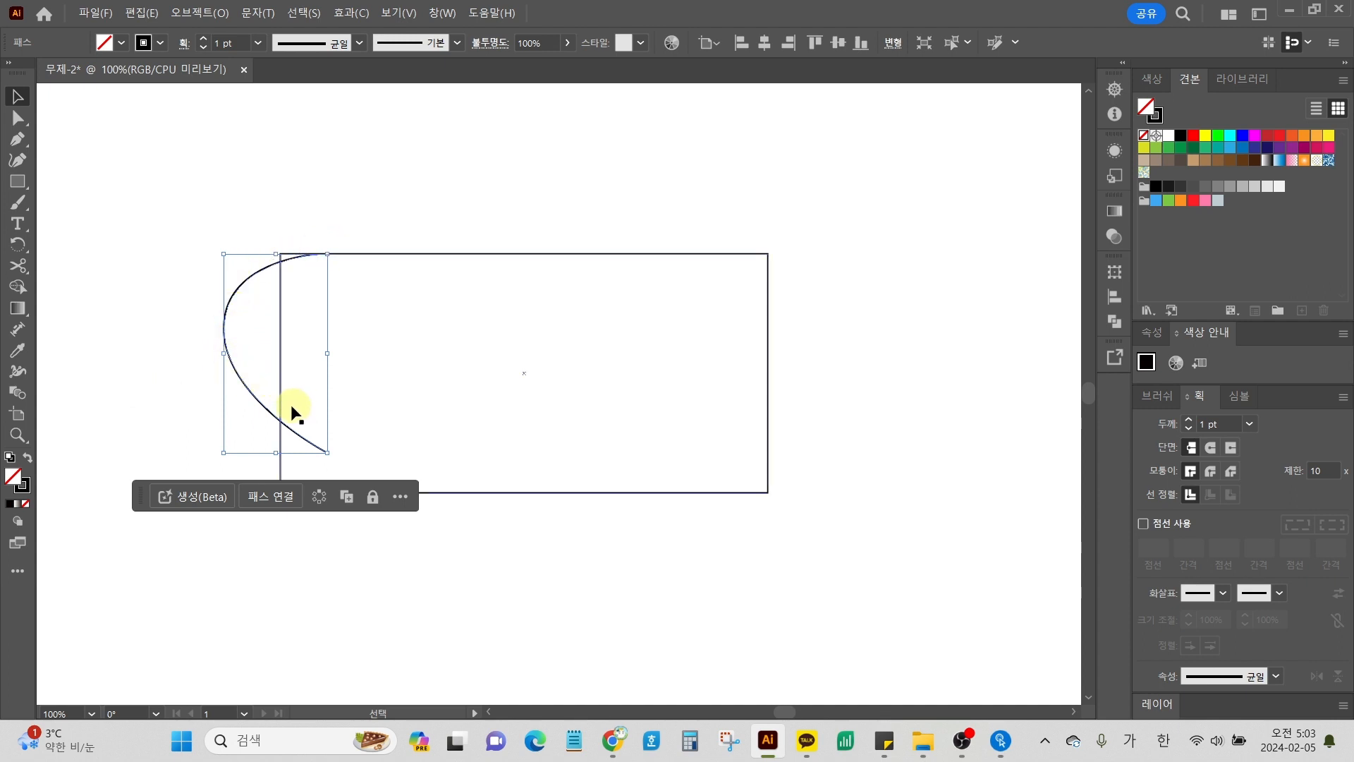
left_click_drag(263, 407, 430, 380)
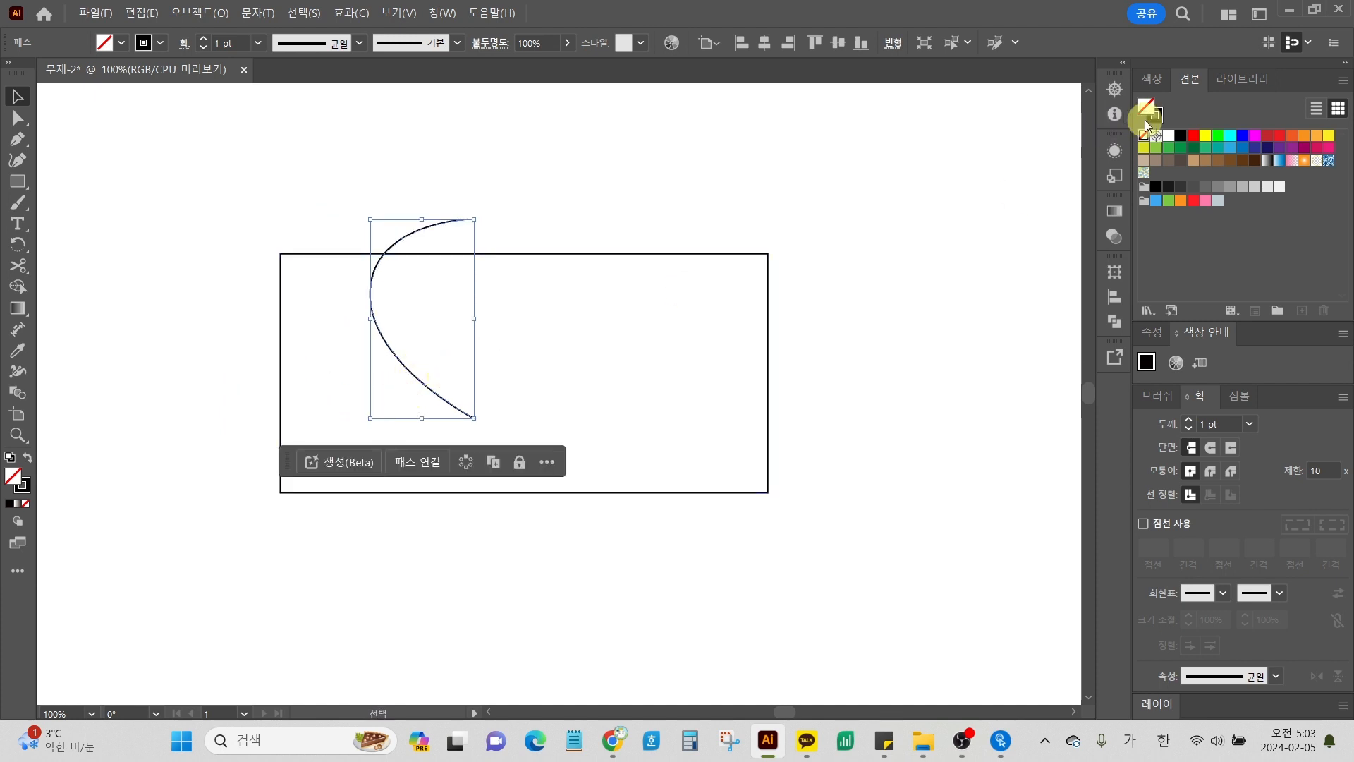
Step: Fill the curve with white, and clear the fill of both the curve and the rectangle
left_click(1168, 136)
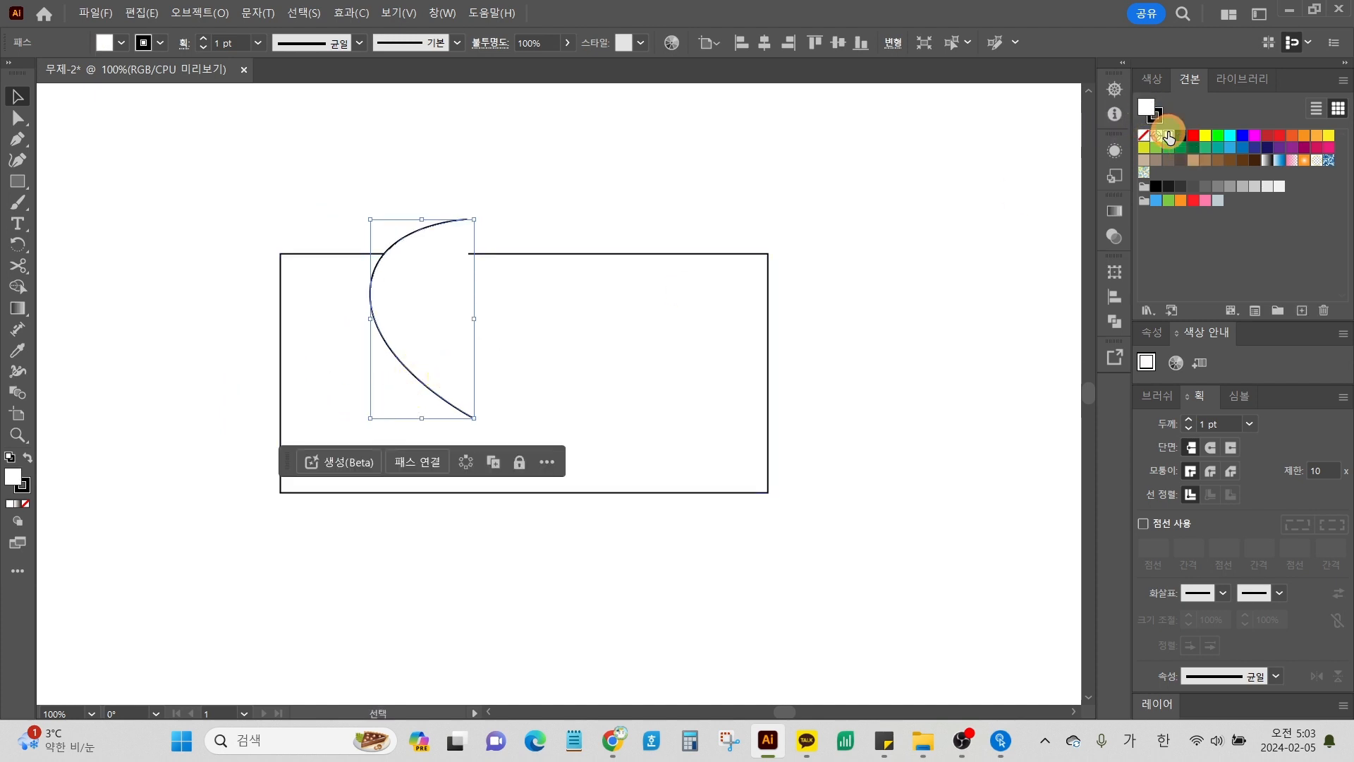
left_click(725, 210)
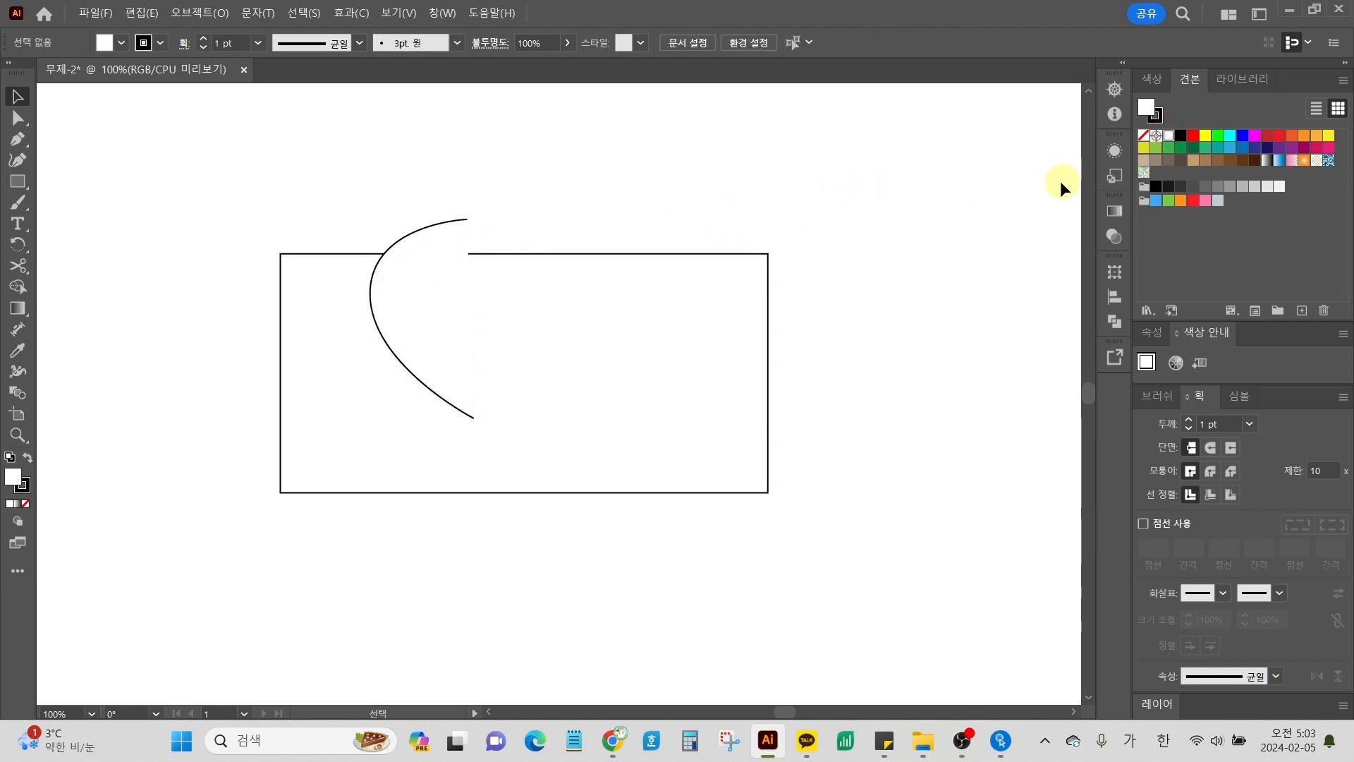
key("ctrl+a")
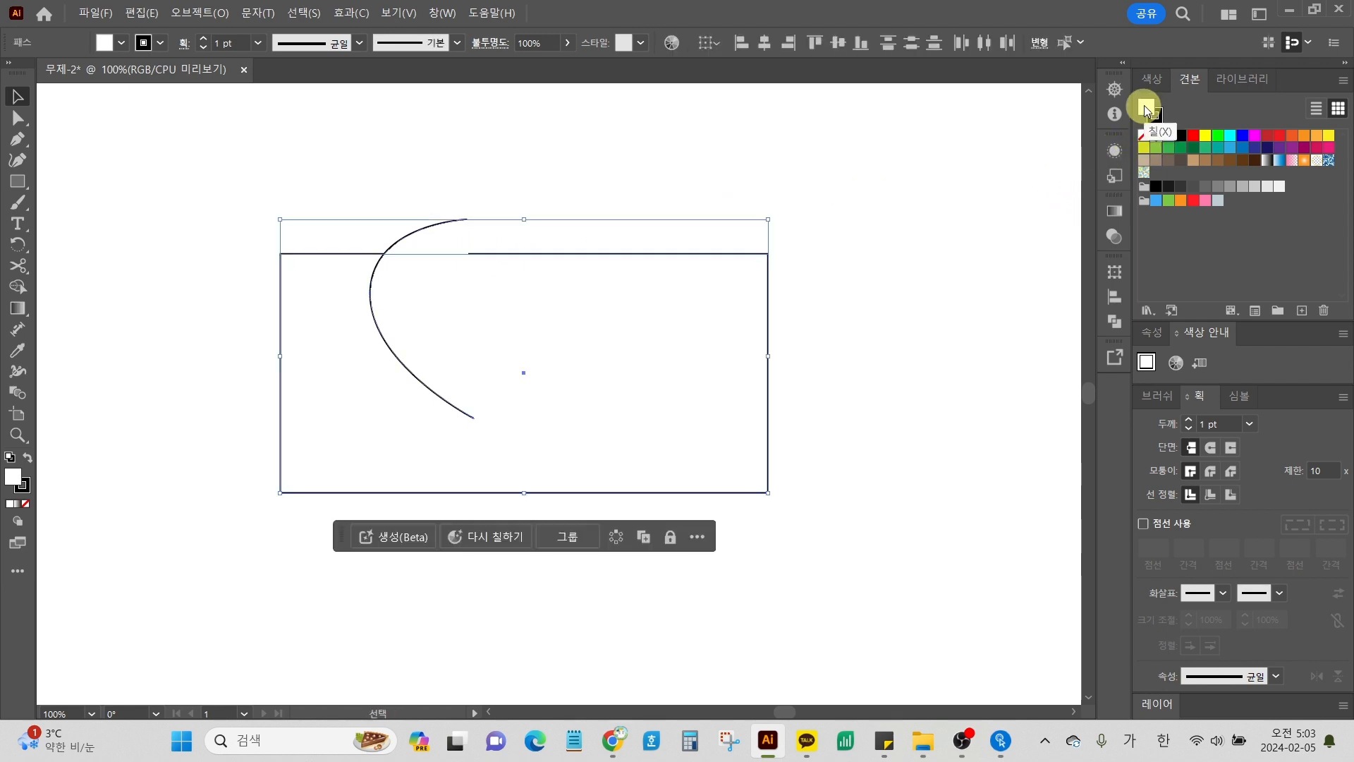
left_click(1145, 139)
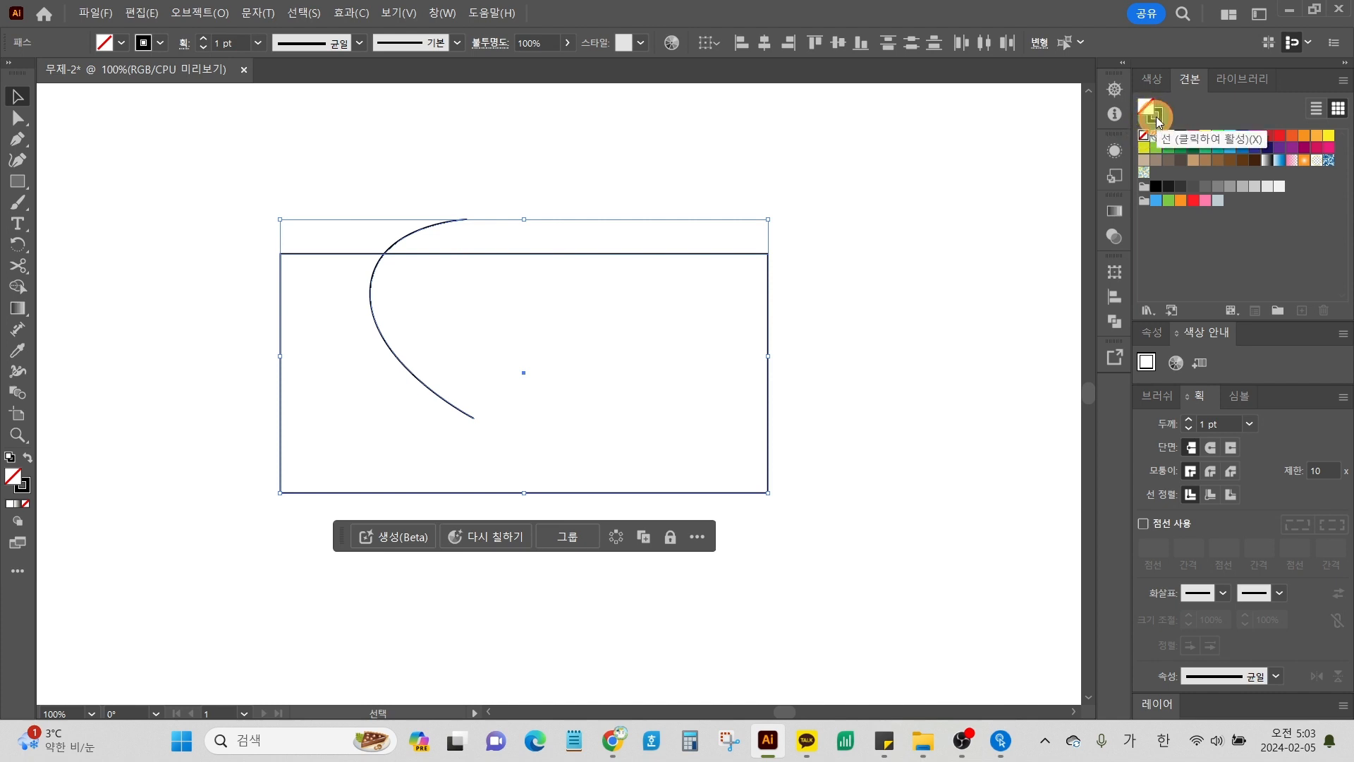
left_click(1157, 117)
left_click(1155, 116)
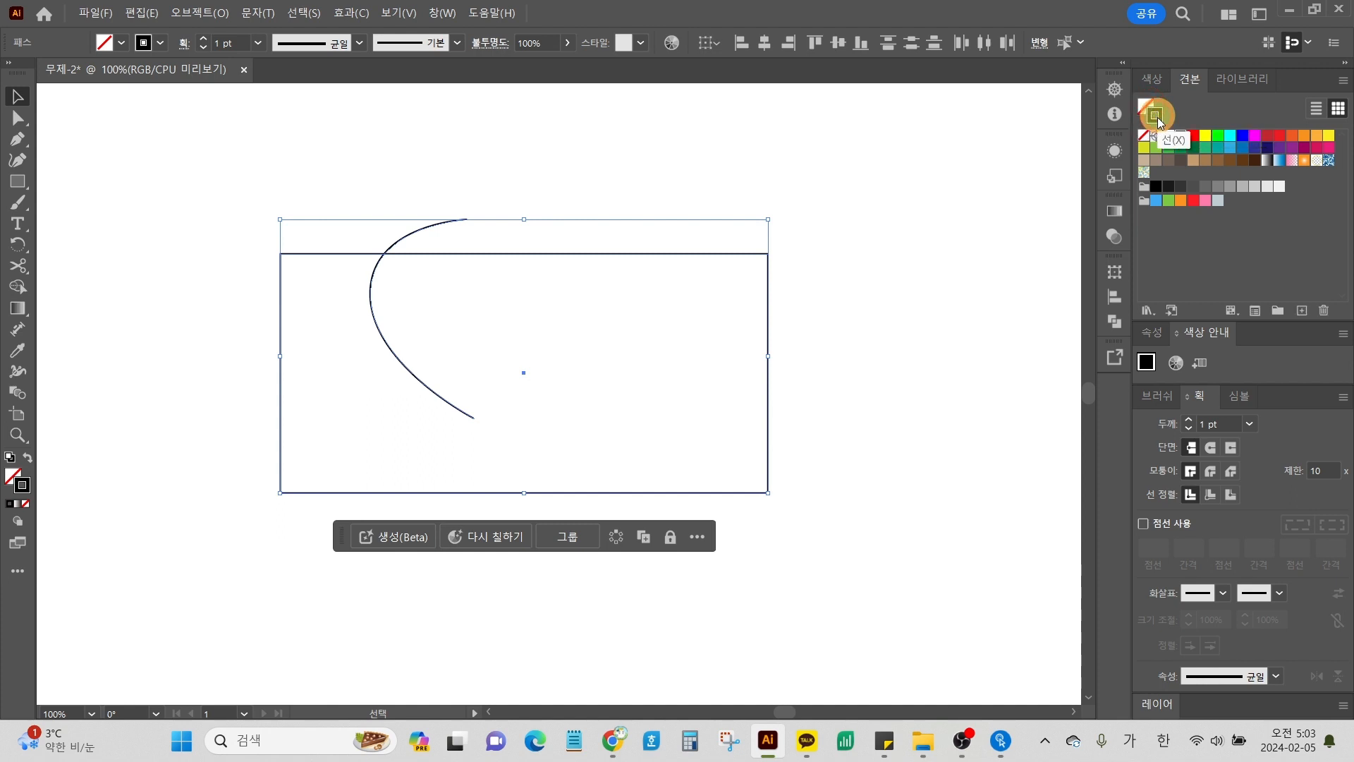
Step: Practise selecting the unfilled rectangle by itself and together with the curve, and deselect everything
left_click(667, 363)
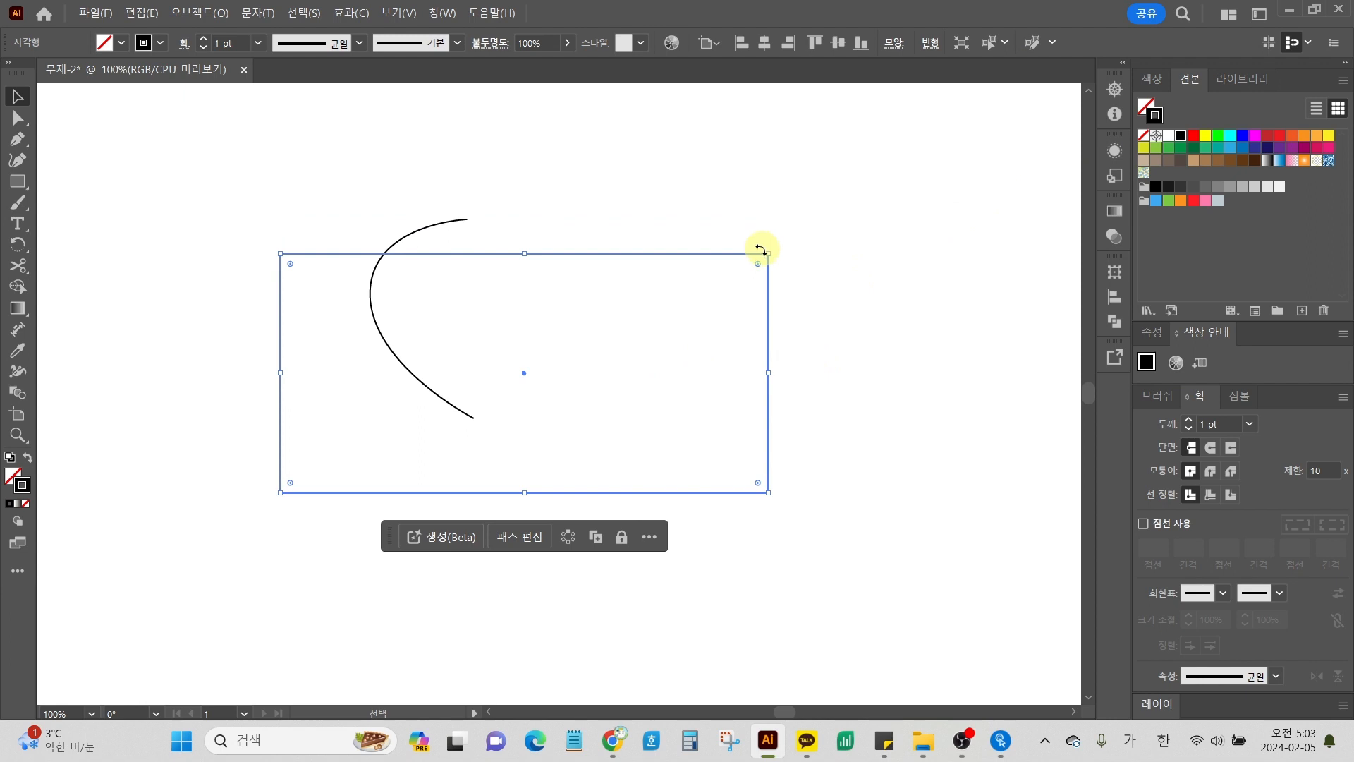
left_click_drag(714, 224, 754, 301)
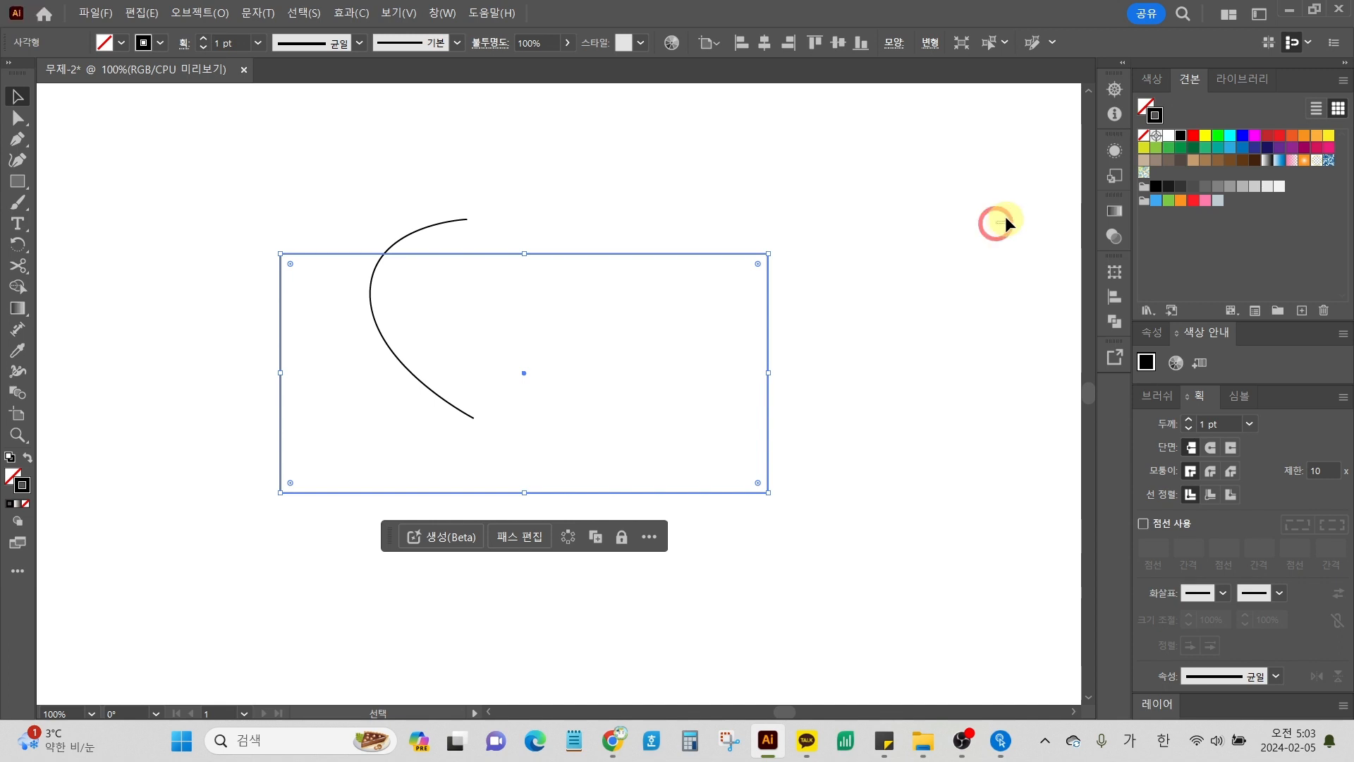
left_click_drag(816, 251, 761, 306)
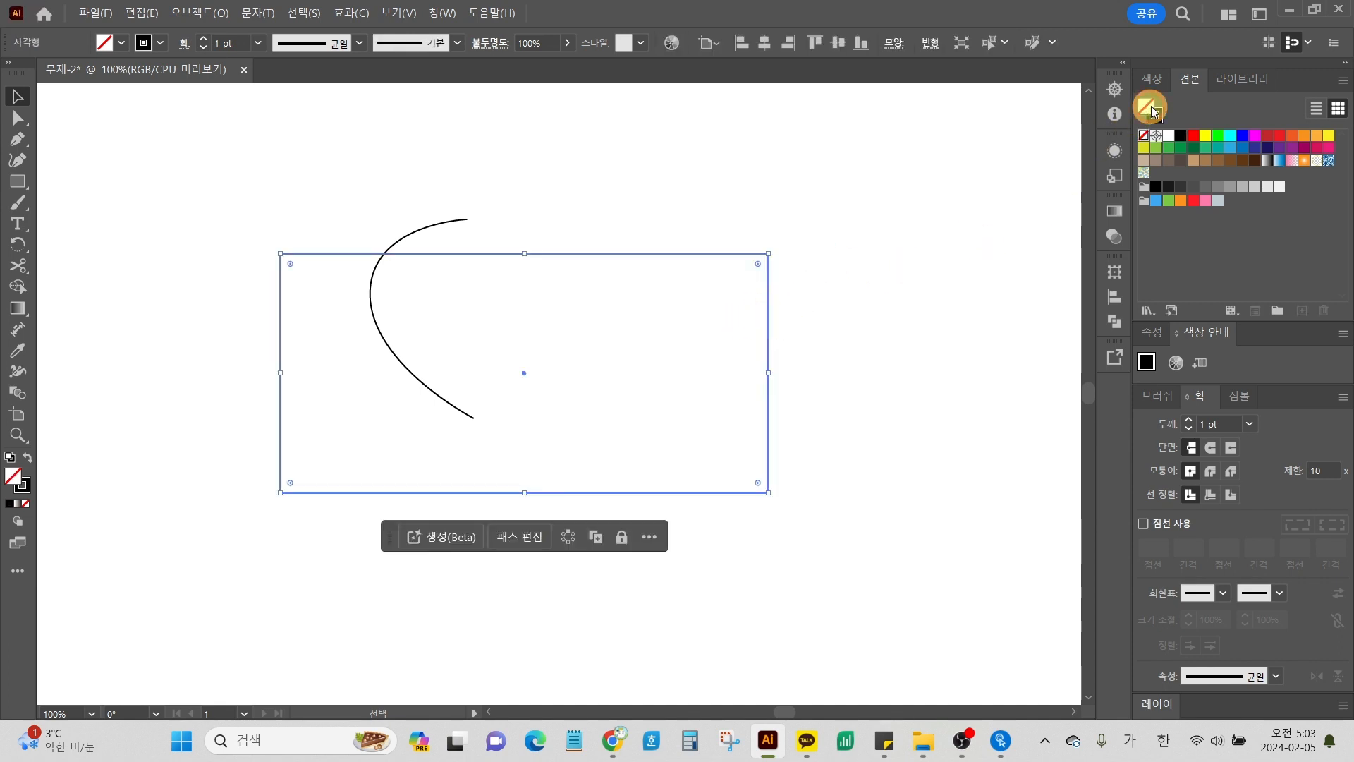
left_click(811, 282)
left_click_drag(301, 223, 519, 402)
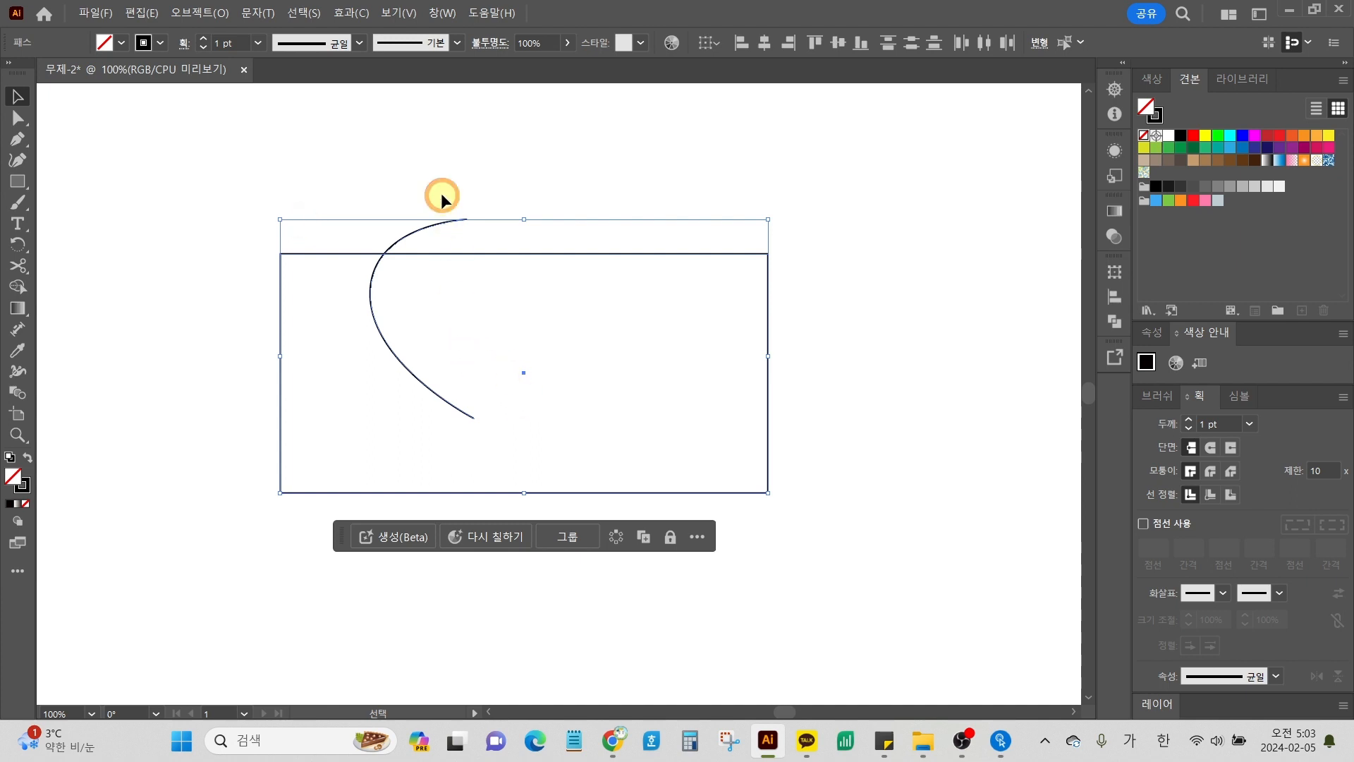
left_click_drag(441, 193, 458, 217)
left_click(589, 216)
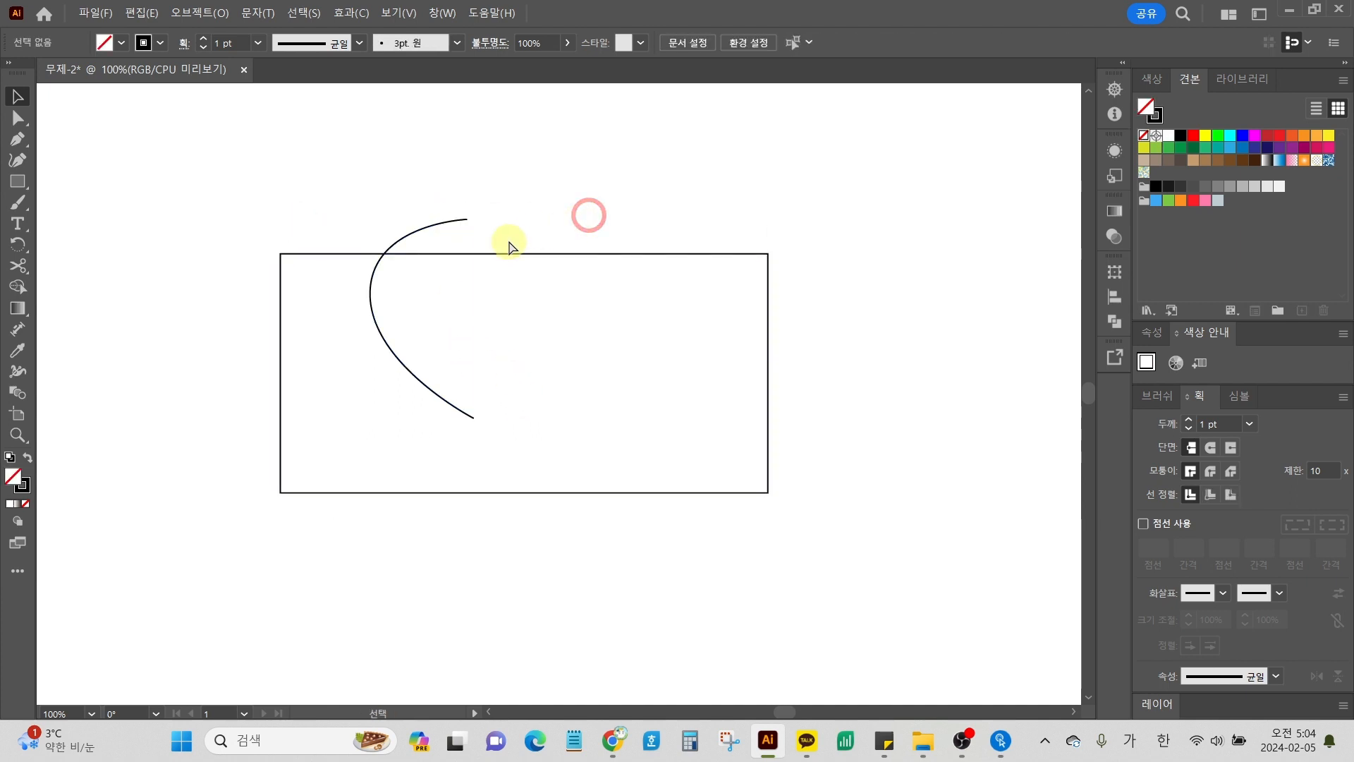
Step: Undo the last fill removal and move the white-filled curve higher across the rectangle's top edge
key("ctrl+z")
left_click(554, 220)
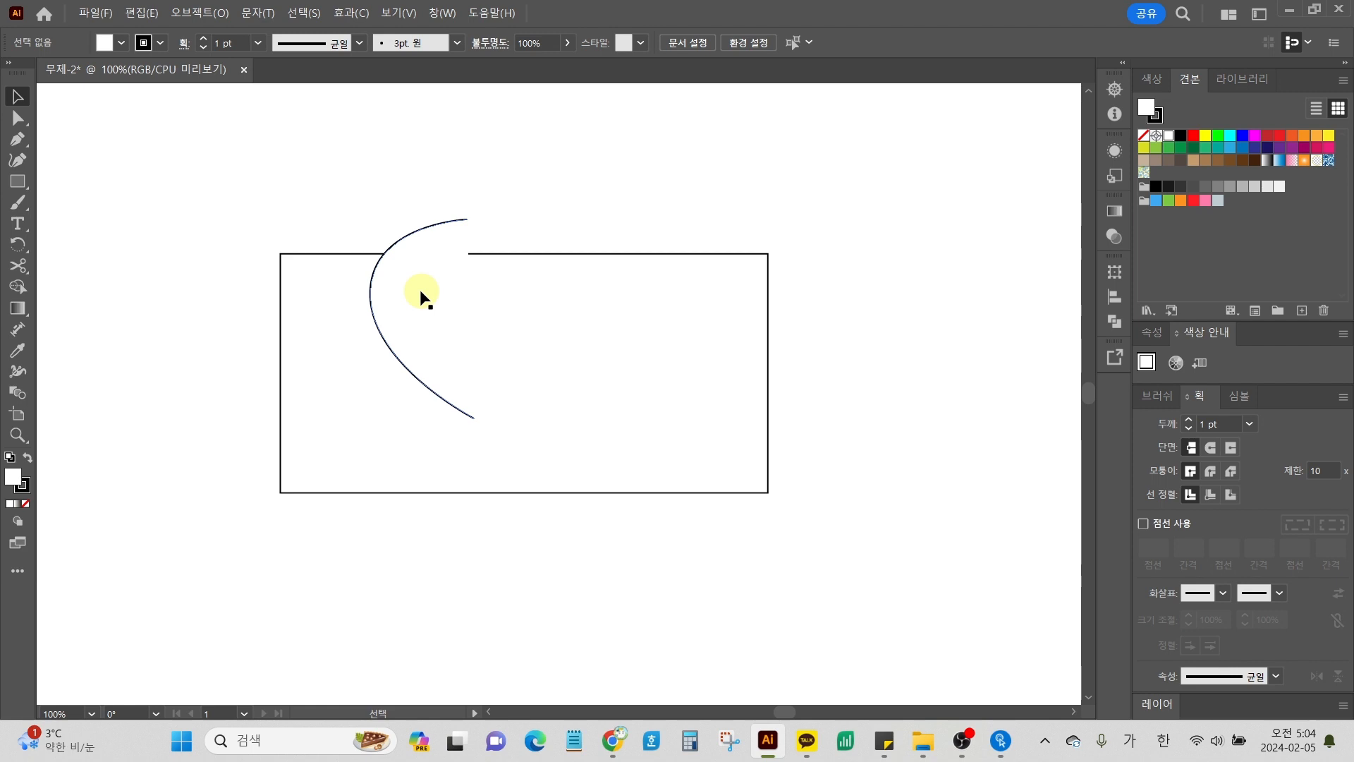
left_click(421, 291)
left_click_drag(439, 306, 438, 264)
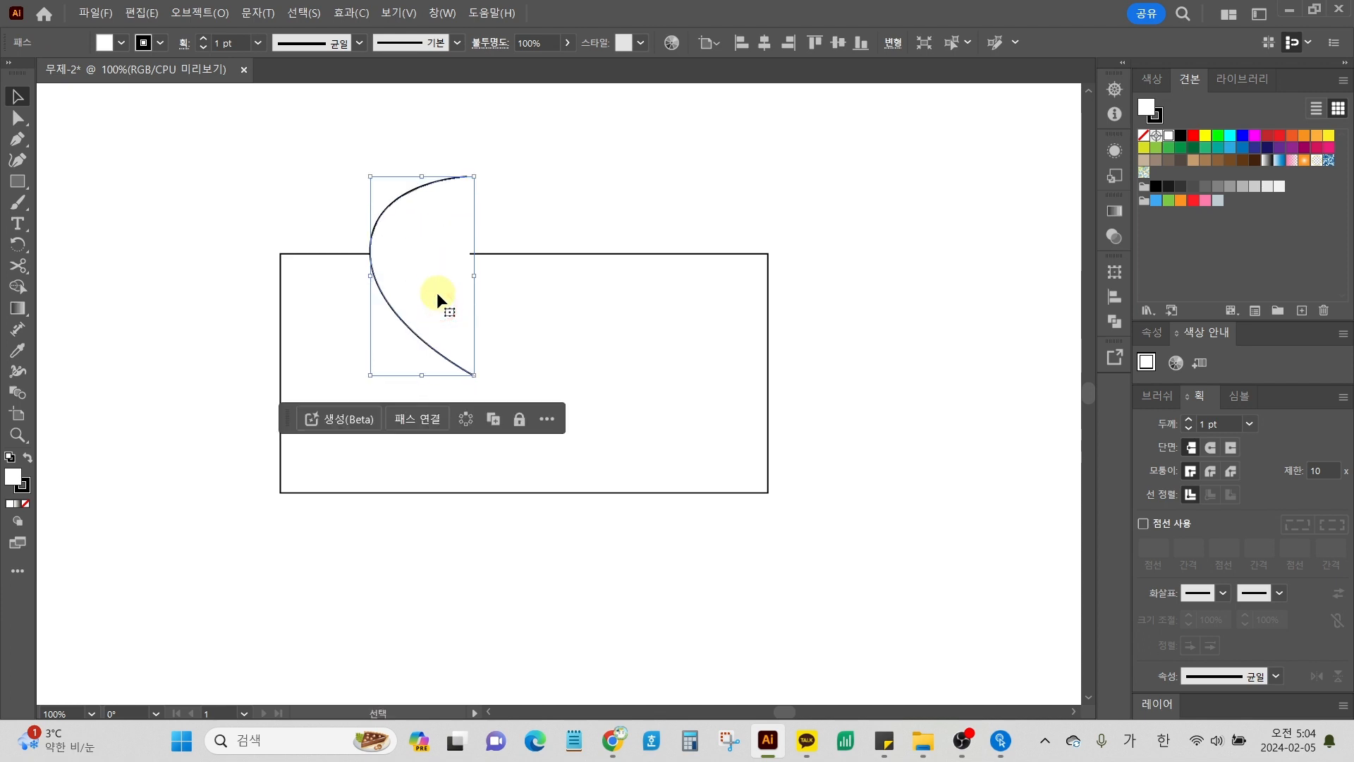
Step: Remove the fill from the rectangle and the curve together, and deselect them
left_click_drag(269, 183, 569, 395)
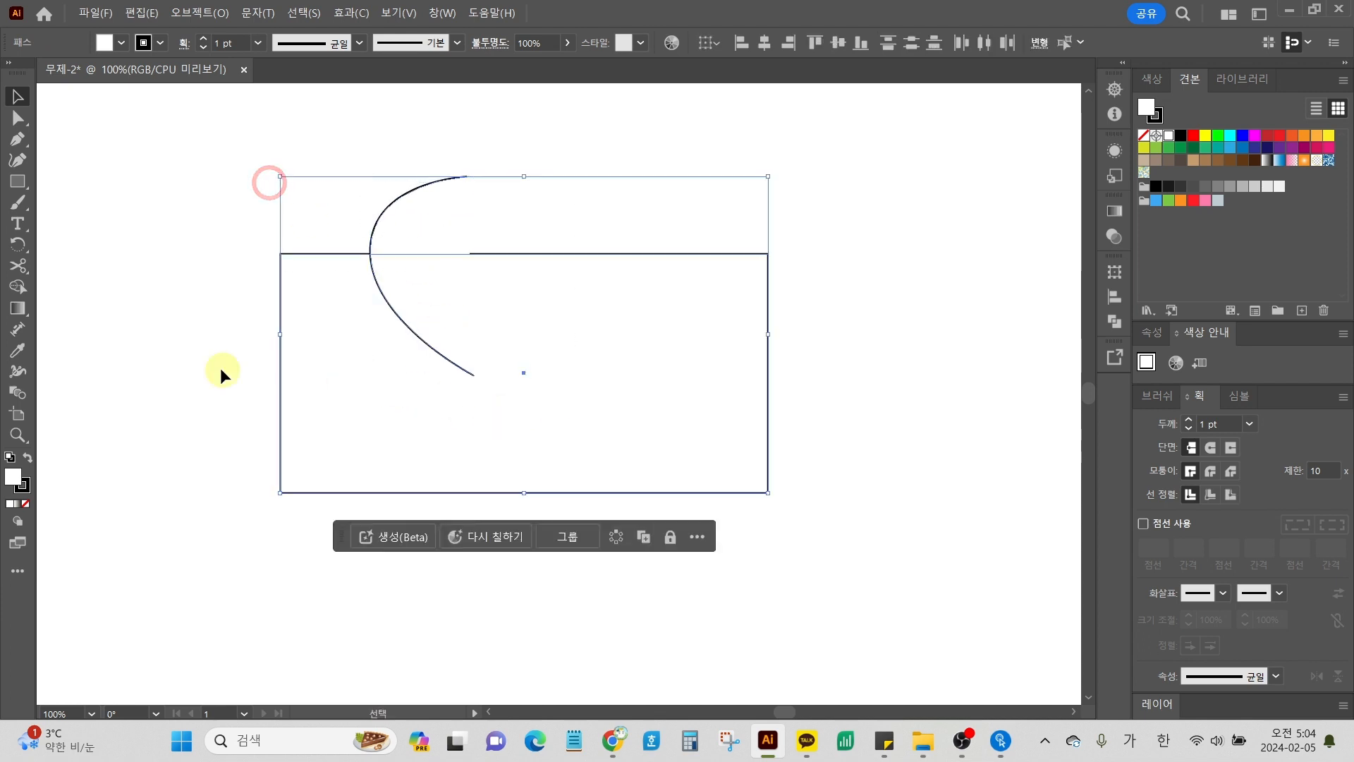
left_click(353, 159)
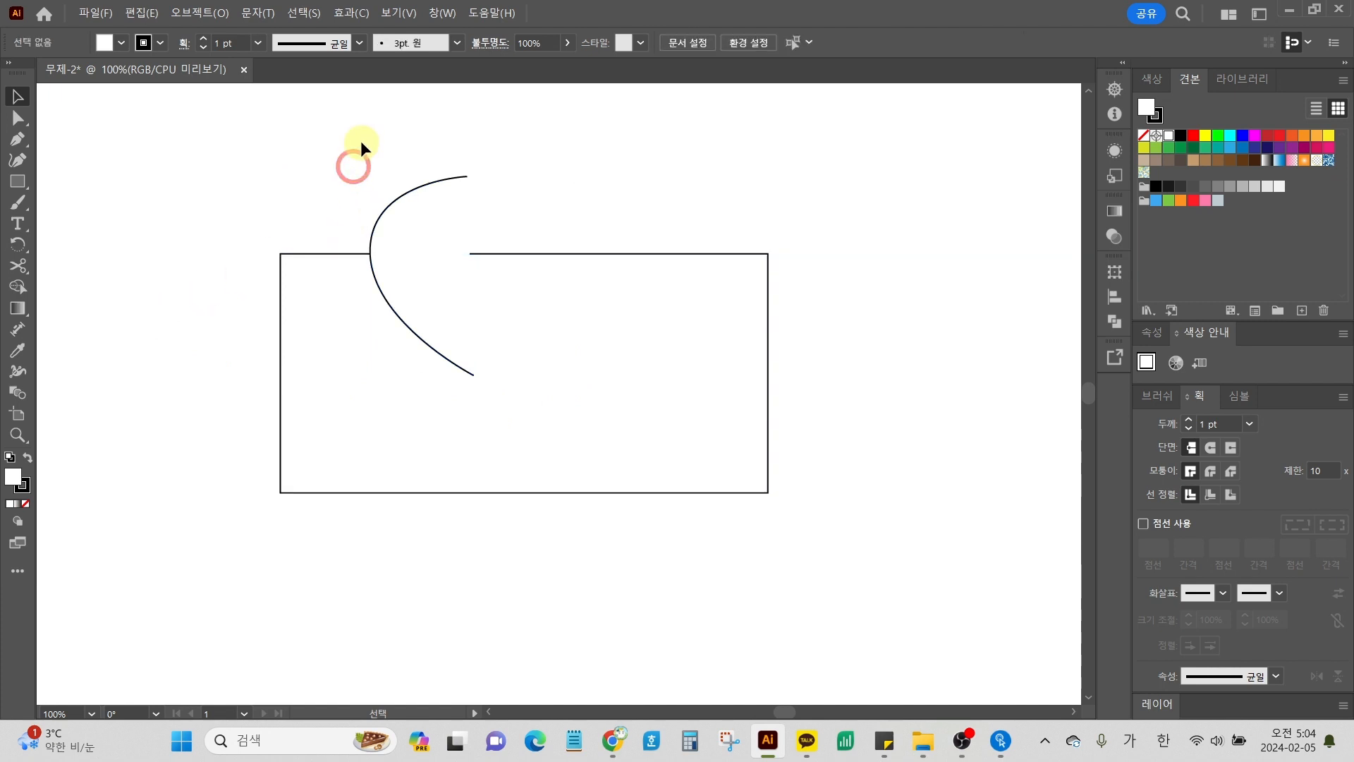
left_click_drag(362, 142, 708, 373)
left_click(1143, 136)
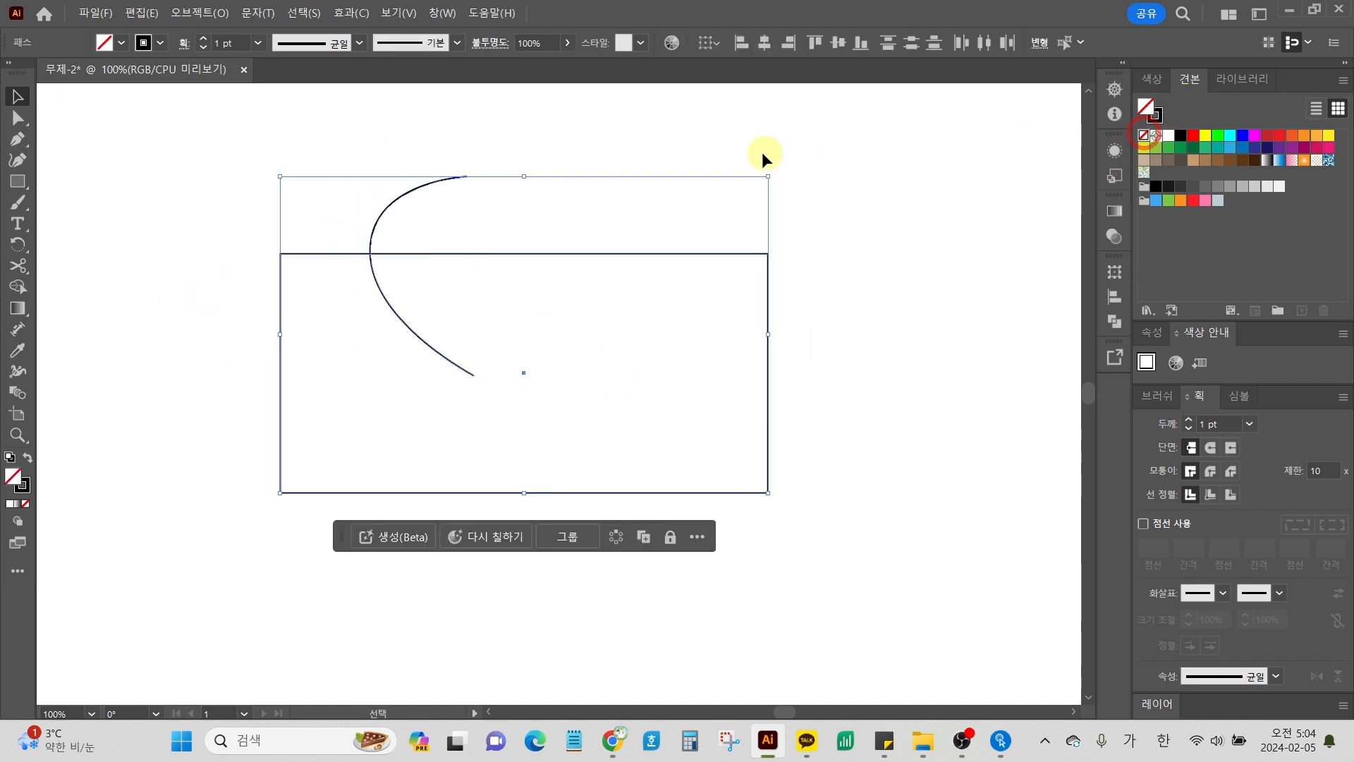
left_click(762, 151)
Step: Turn the curve's stroke into a dashed line with a 4 pt dash
left_click(385, 209)
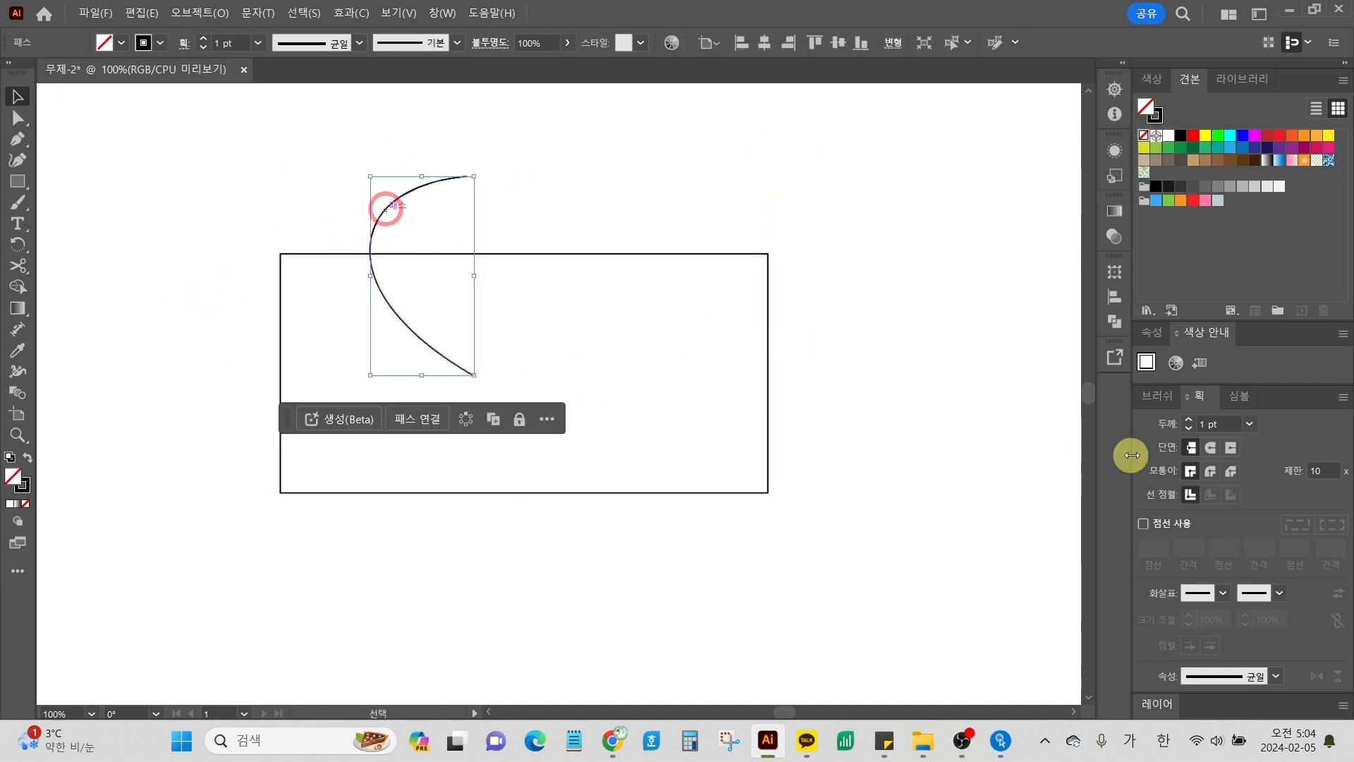
left_click(1157, 522)
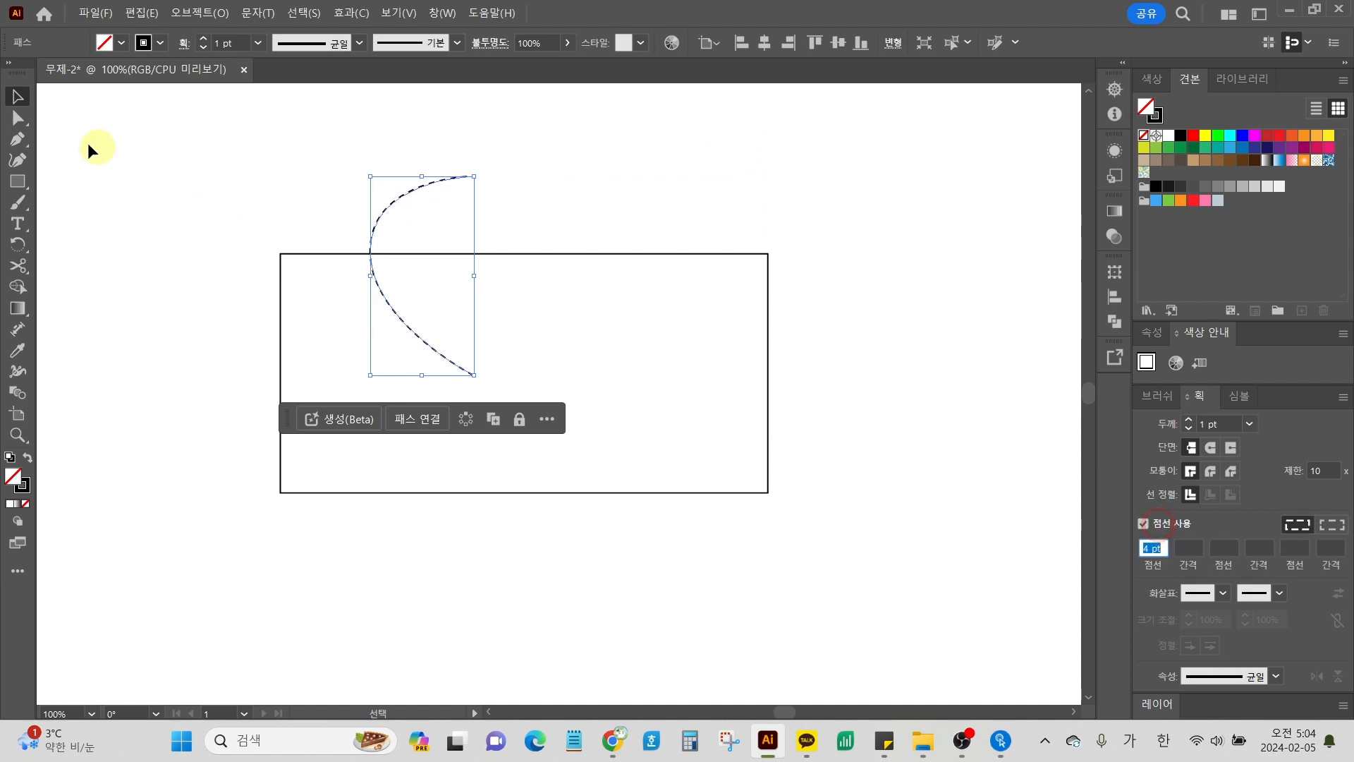
left_click(18, 118)
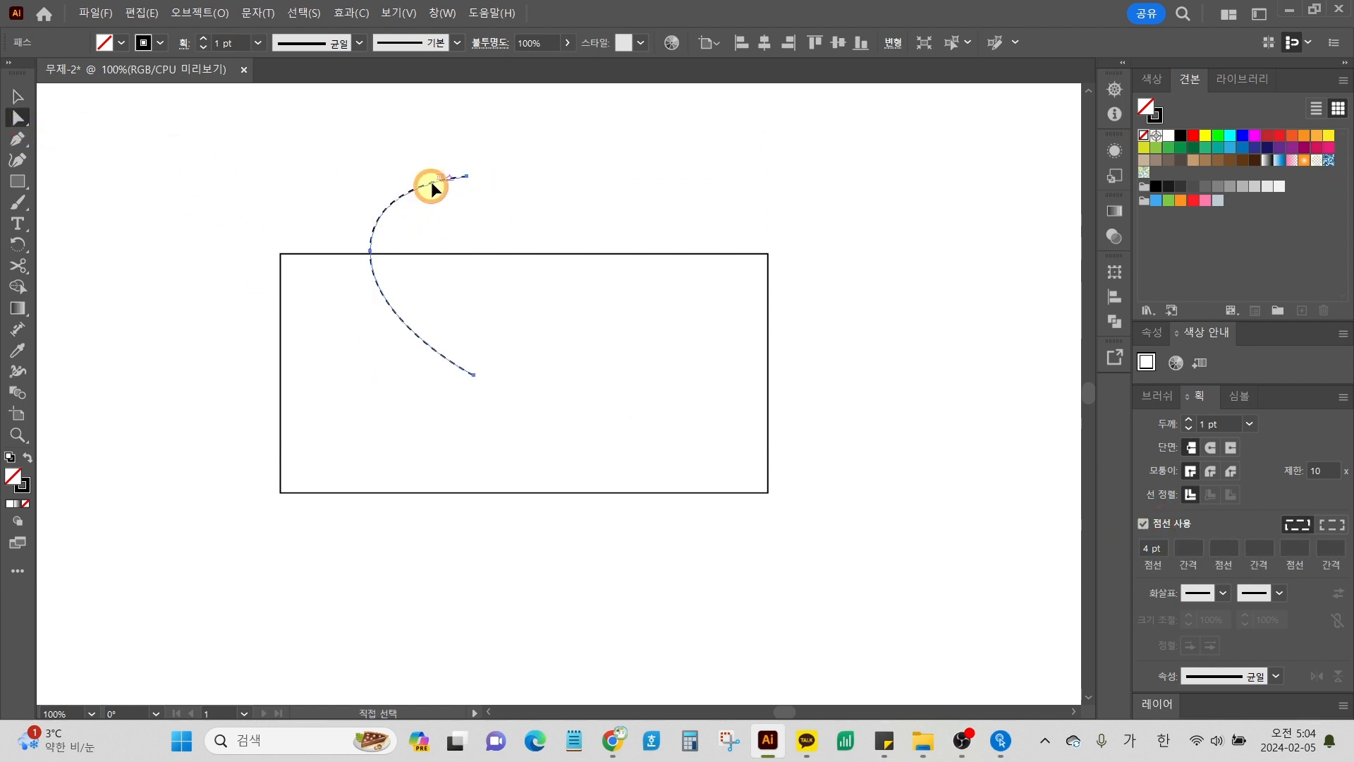
left_click_drag(423, 149, 316, 253)
key("ctrl+z")
Step: Move the whole dashed curve to the left, outside the rectangle
left_click(7, 95)
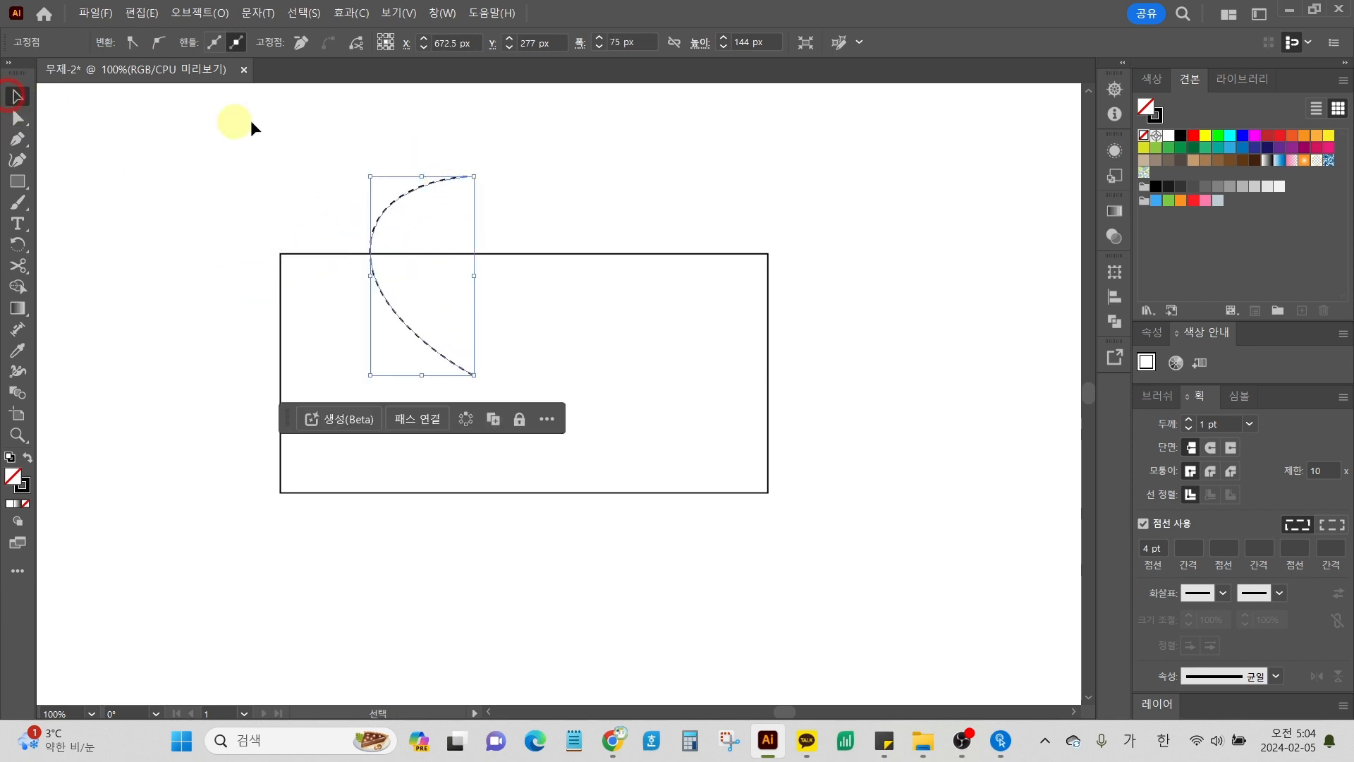
left_click(296, 121)
left_click_drag(412, 186, 280, 254)
Step: Attach the dashed curve's upper and lower end anchors to the rectangle's upper-left and lower-left corners
left_click(17, 118)
left_click(141, 152)
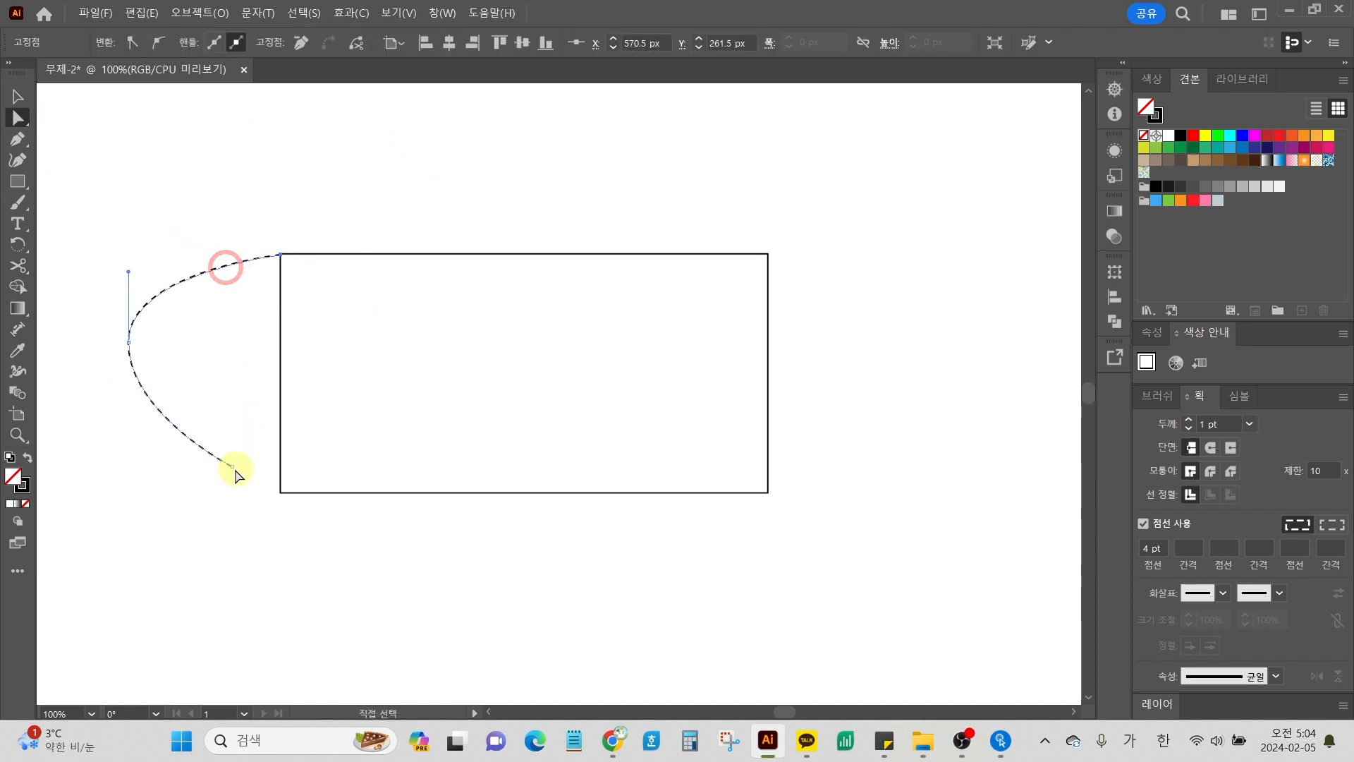
left_click_drag(232, 465, 280, 492)
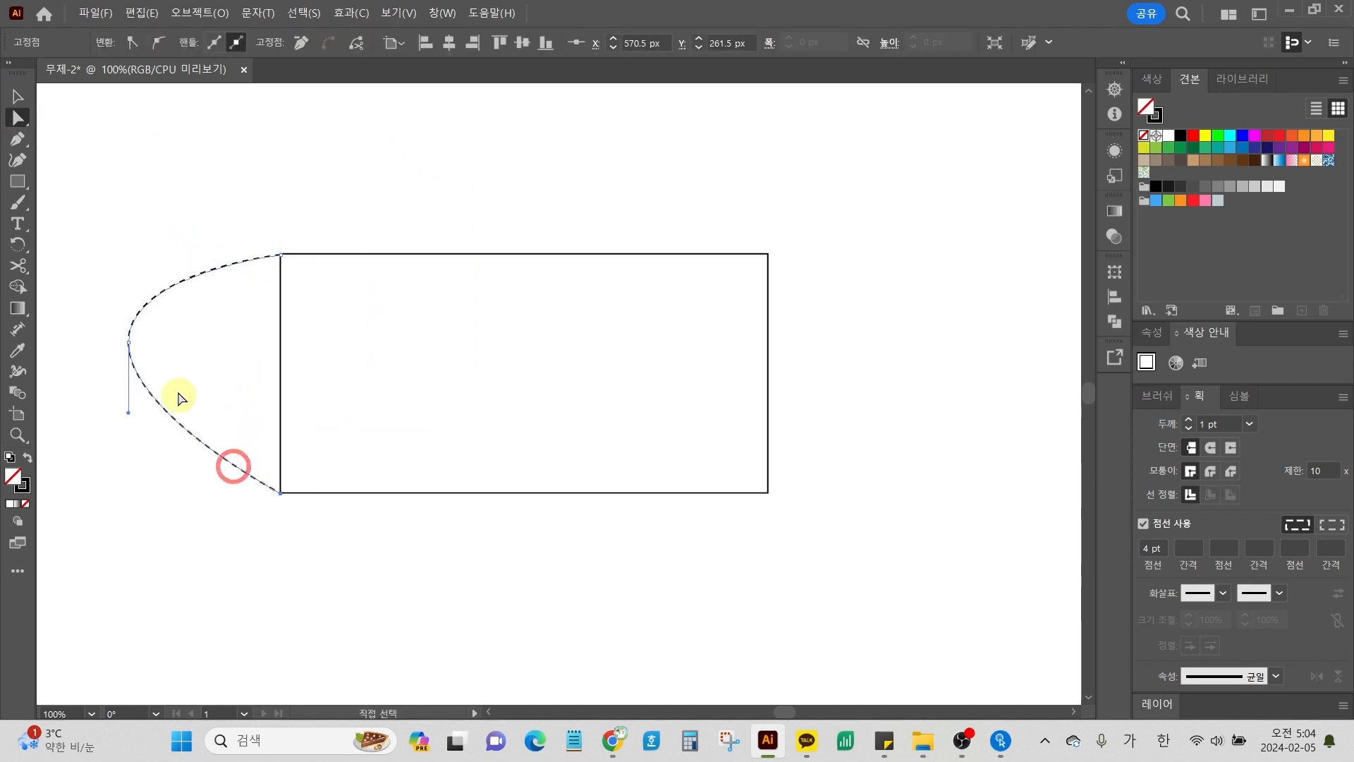
Step: Move the curve's middle anchor closer to the rectangle's left edge to form a shallow arc, and deselect it
left_click_drag(128, 343, 232, 367)
left_click(17, 104)
left_click(76, 193)
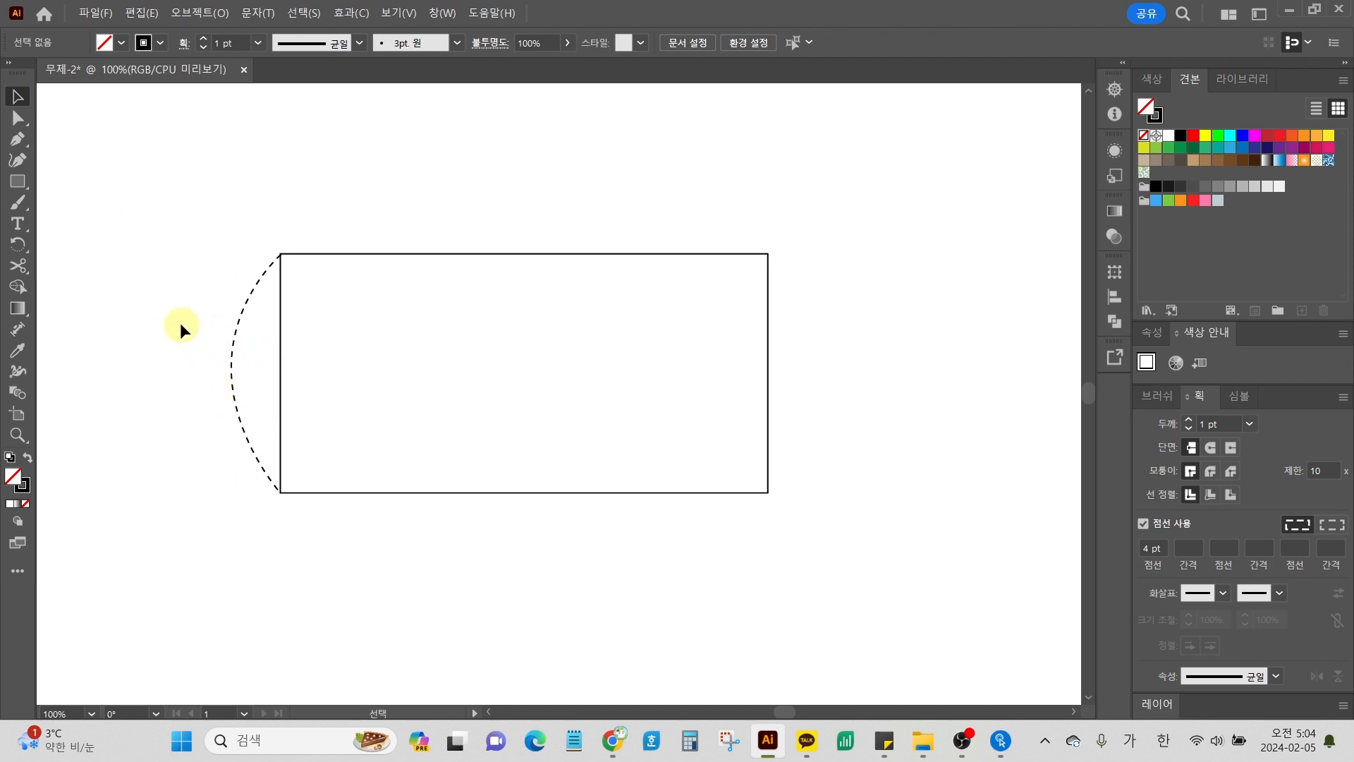
Step: Cut the dashed arc at two points, above and below its middle, with the Scissors tool
left_click_drag(181, 324, 257, 395)
left_click_drag(257, 395, 257, 395)
left_click(17, 266)
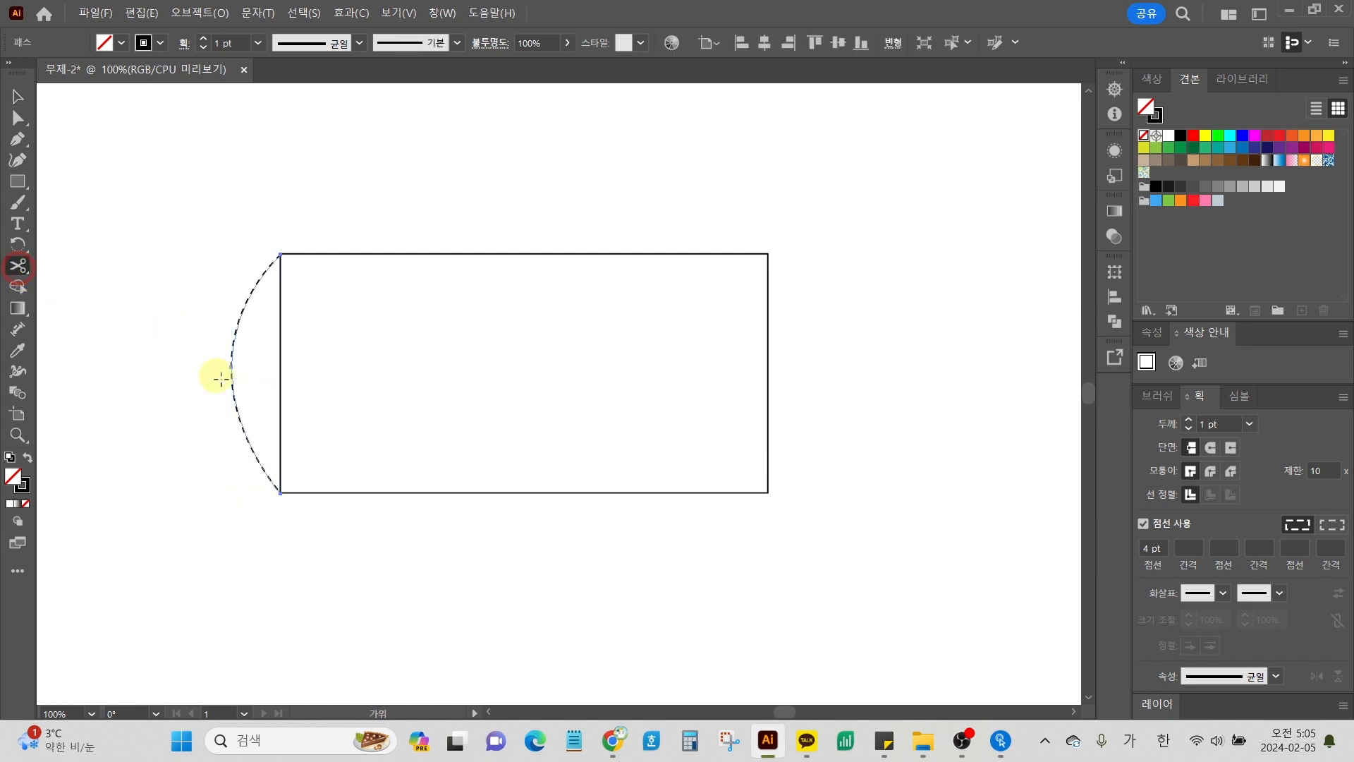
scroll(218, 354, "up", 5)
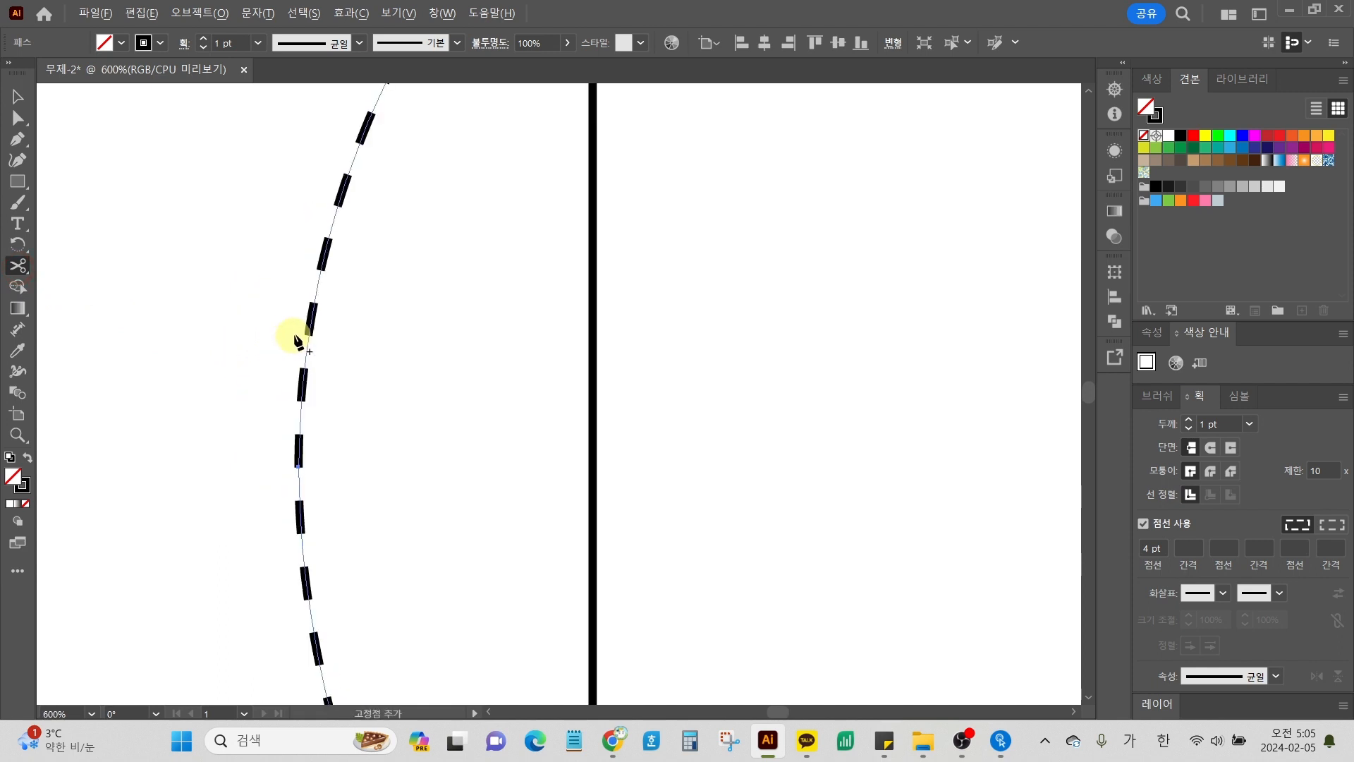
left_click(315, 282)
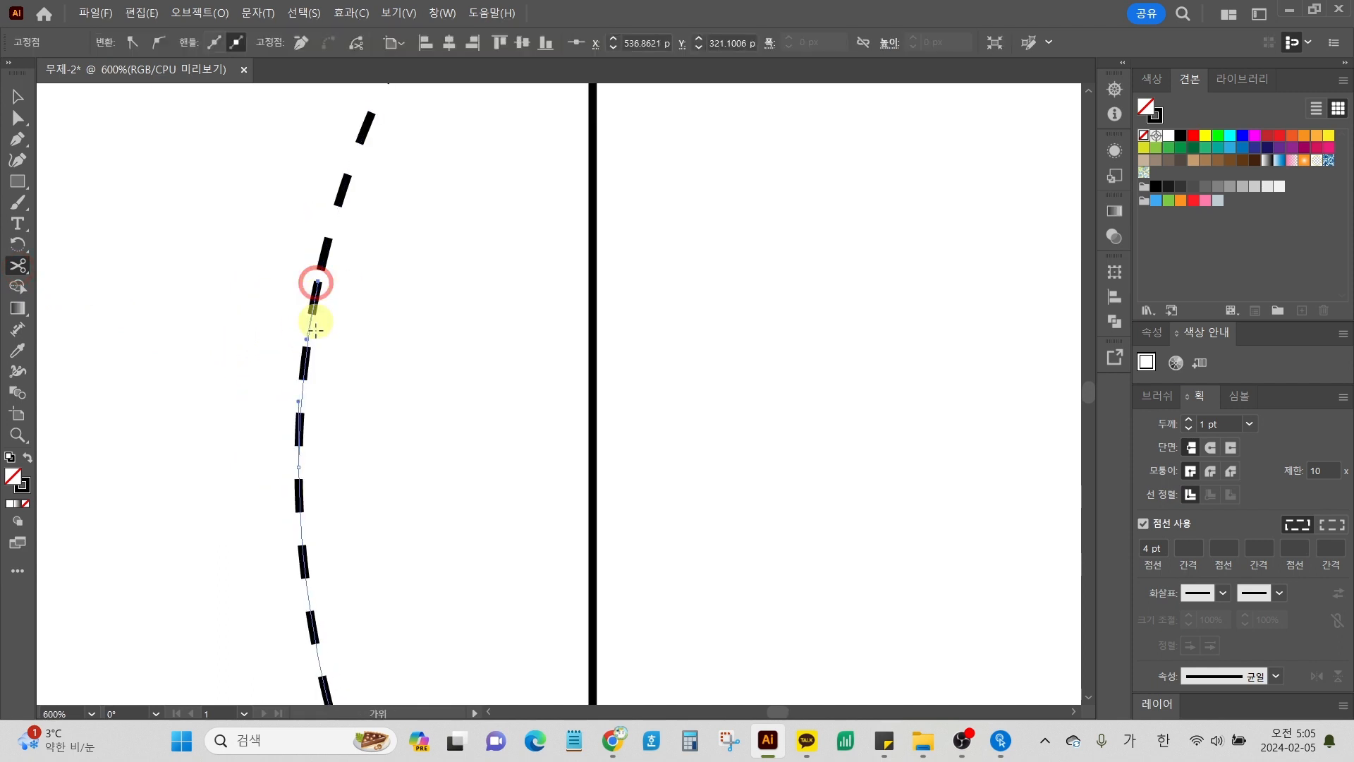
scroll(303, 423, "down", 1)
left_click(301, 495)
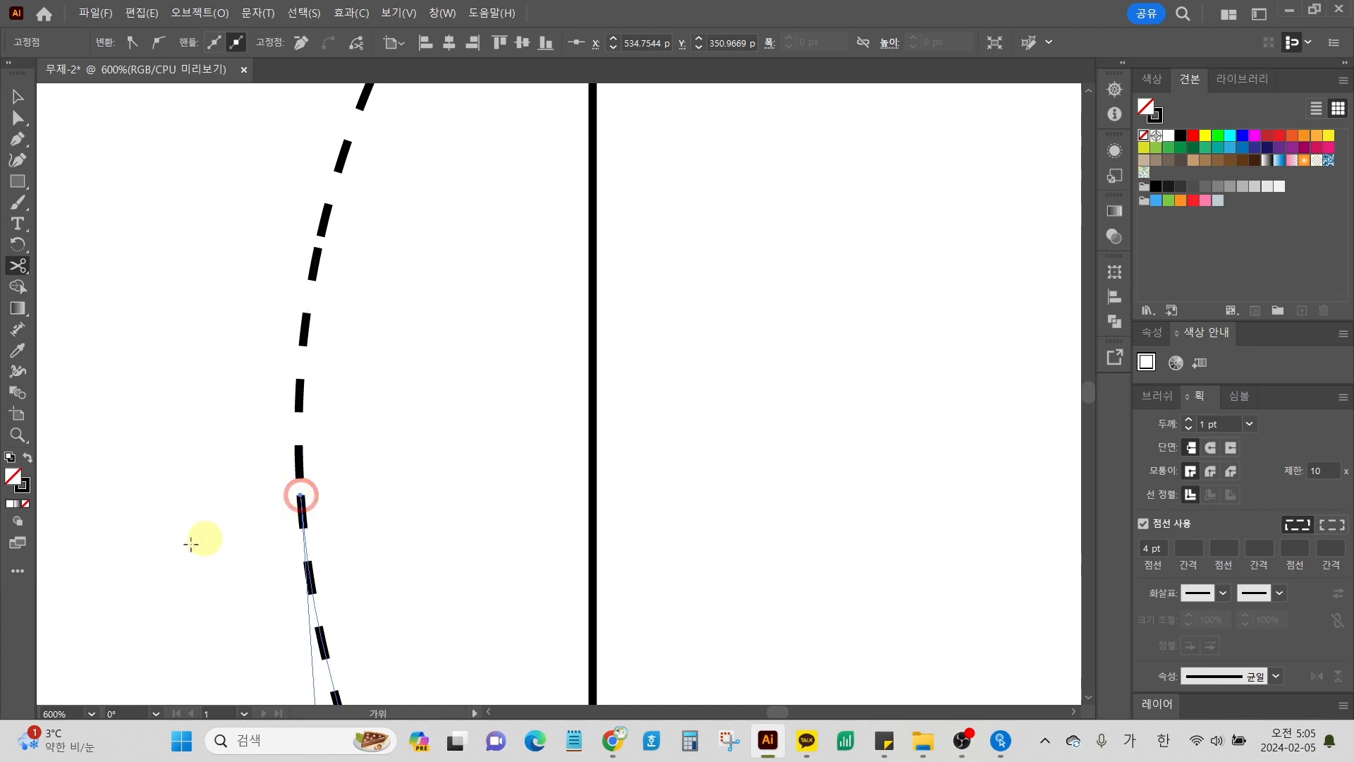
Step: Check the separate pieces of the cut arc by selecting them, and delete the middle piece
left_click(17, 95)
left_click(203, 377)
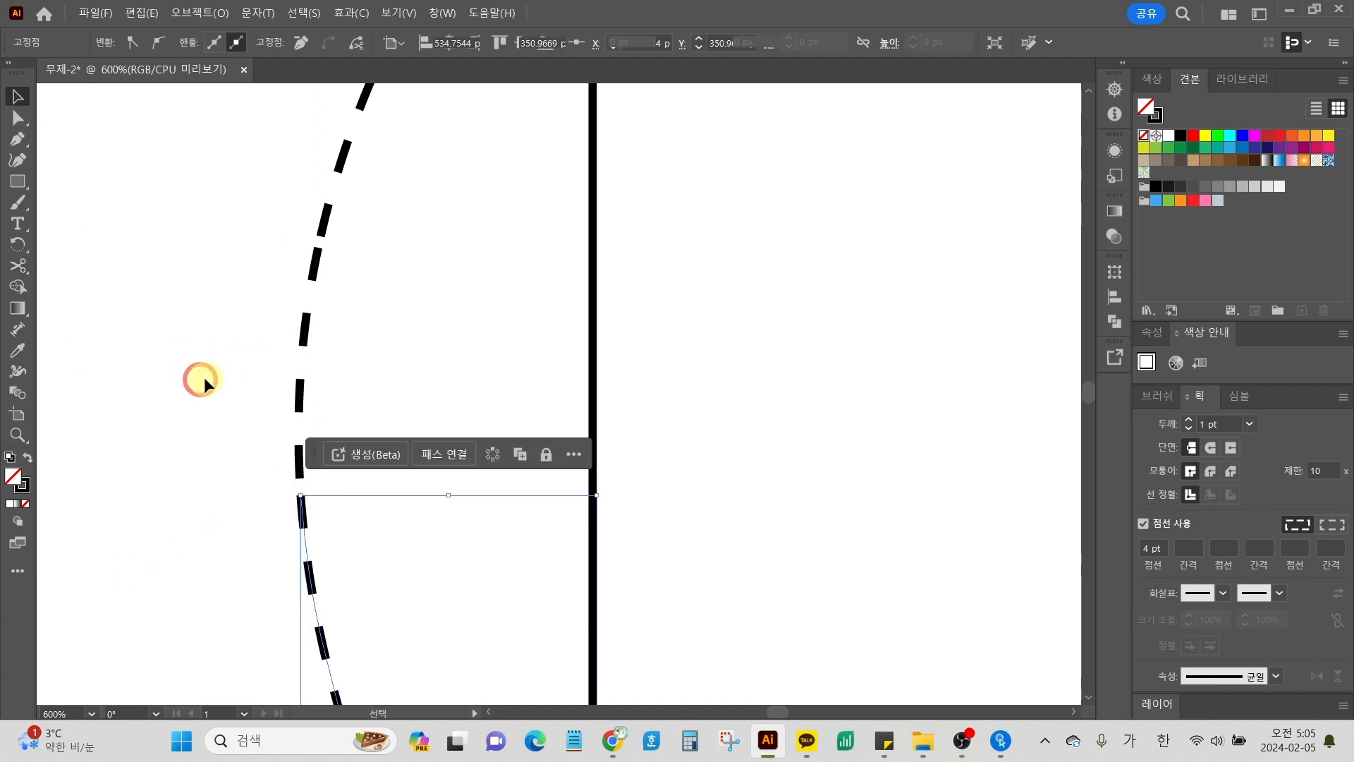
left_click(321, 139)
left_click(266, 362)
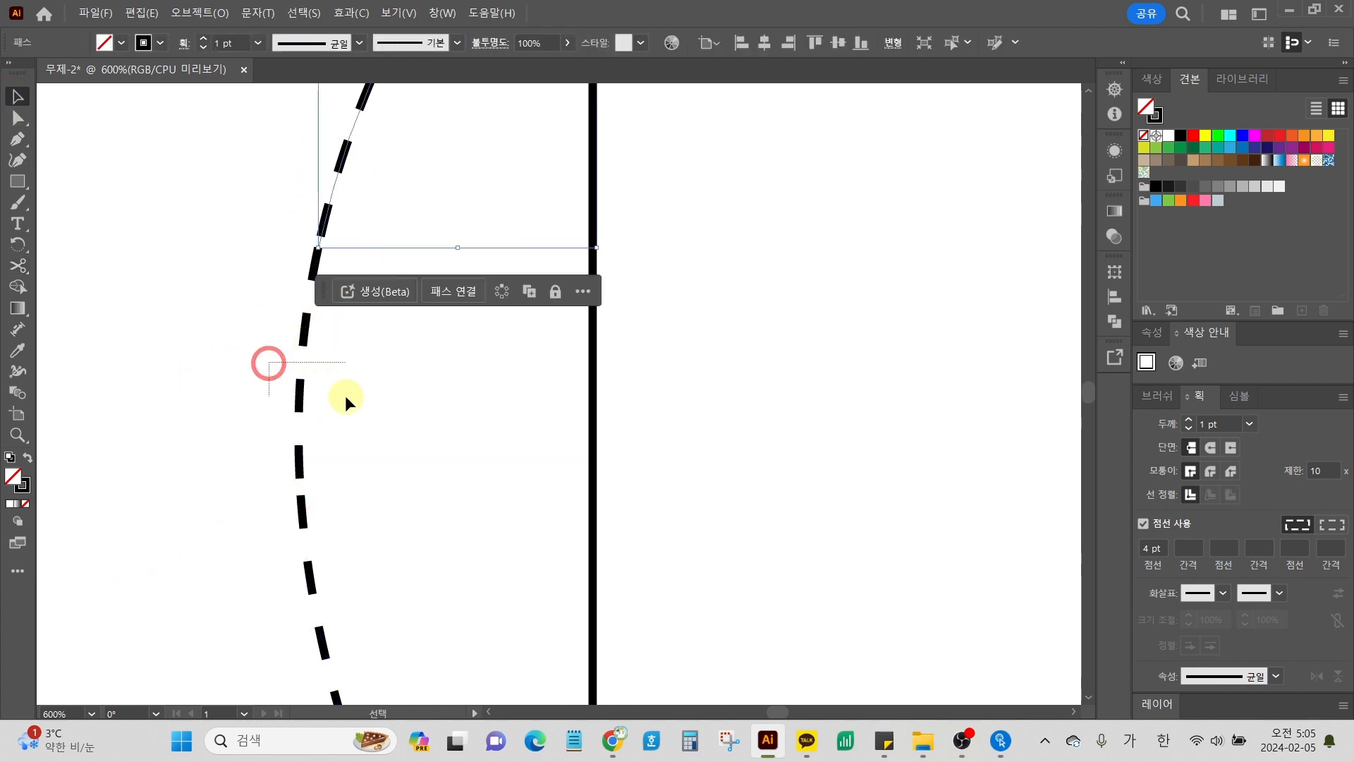
left_click(277, 637)
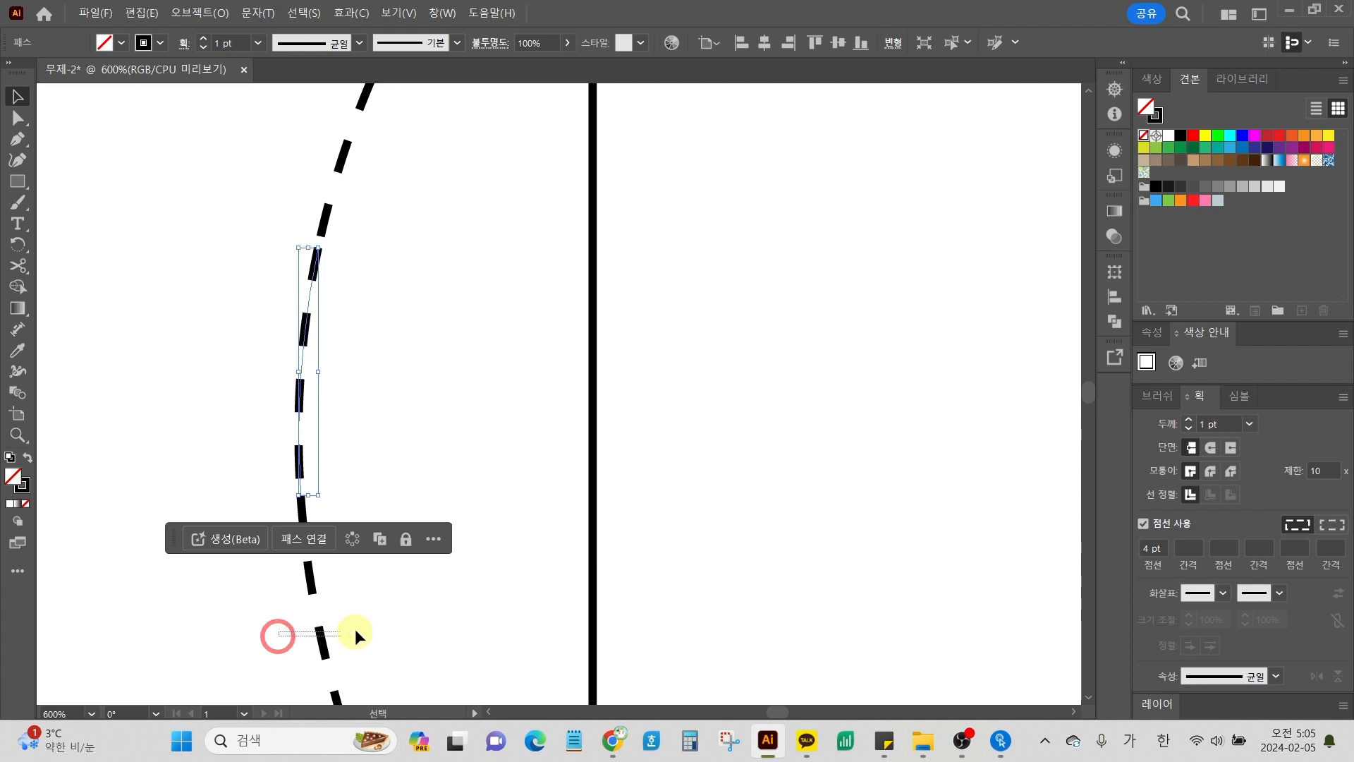
left_click(260, 340)
key("Delete")
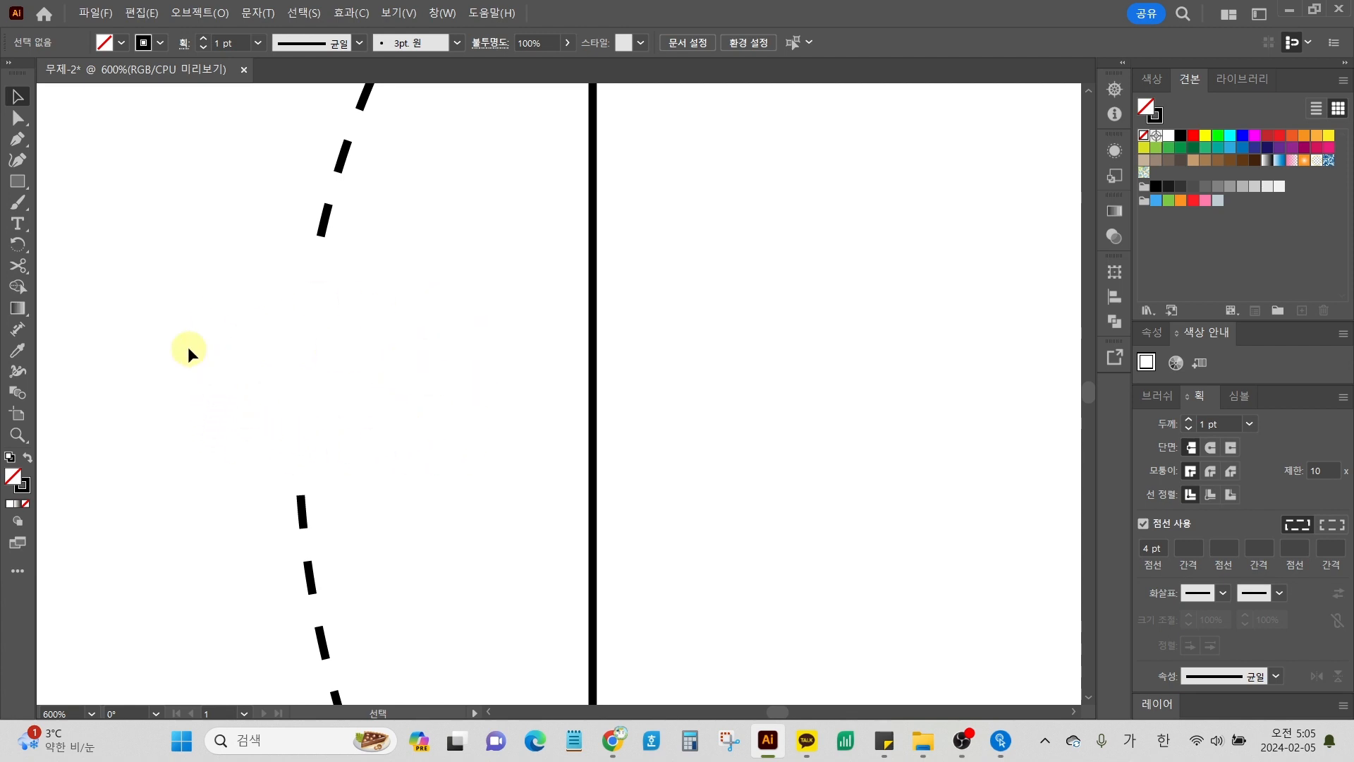
Step: Undo the deletion and both scissor cuts on the dashed arc, and deselect it
key("ctrl+z")
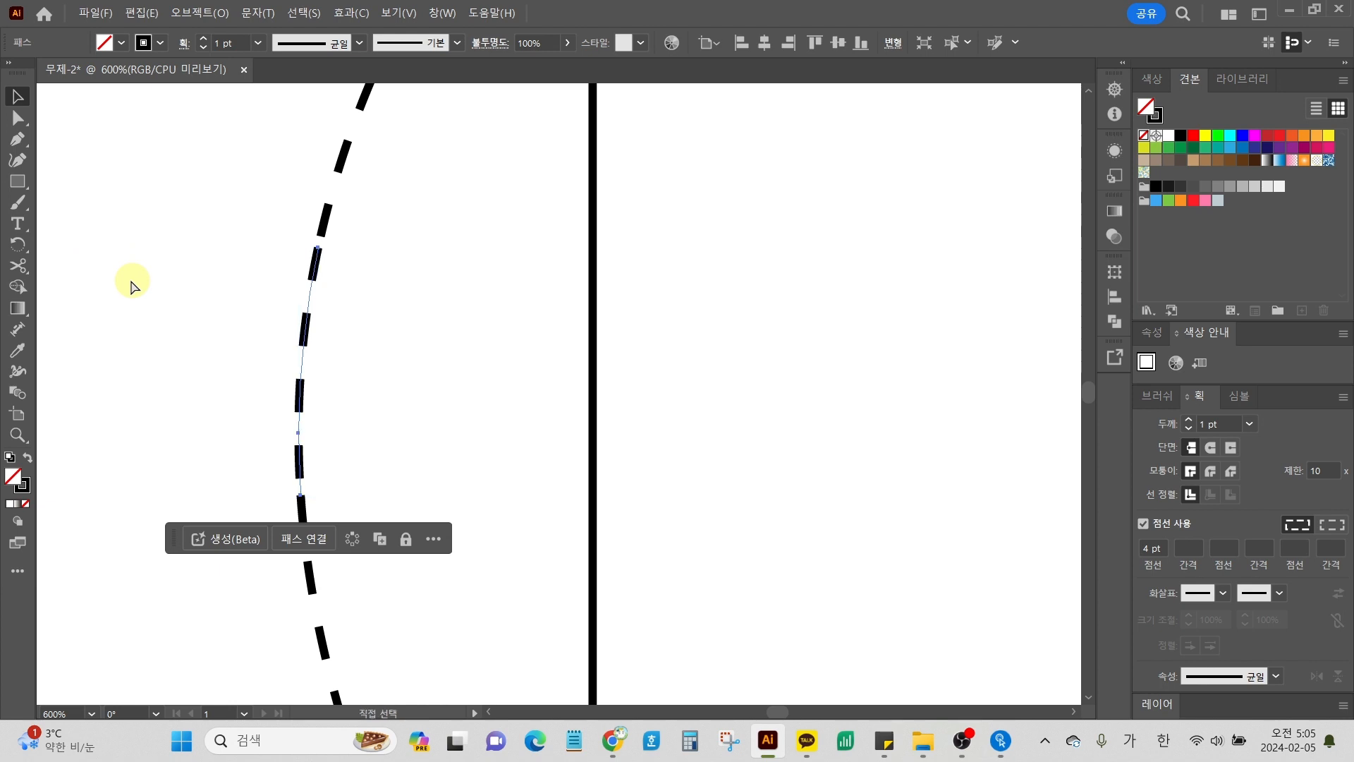
key("v")
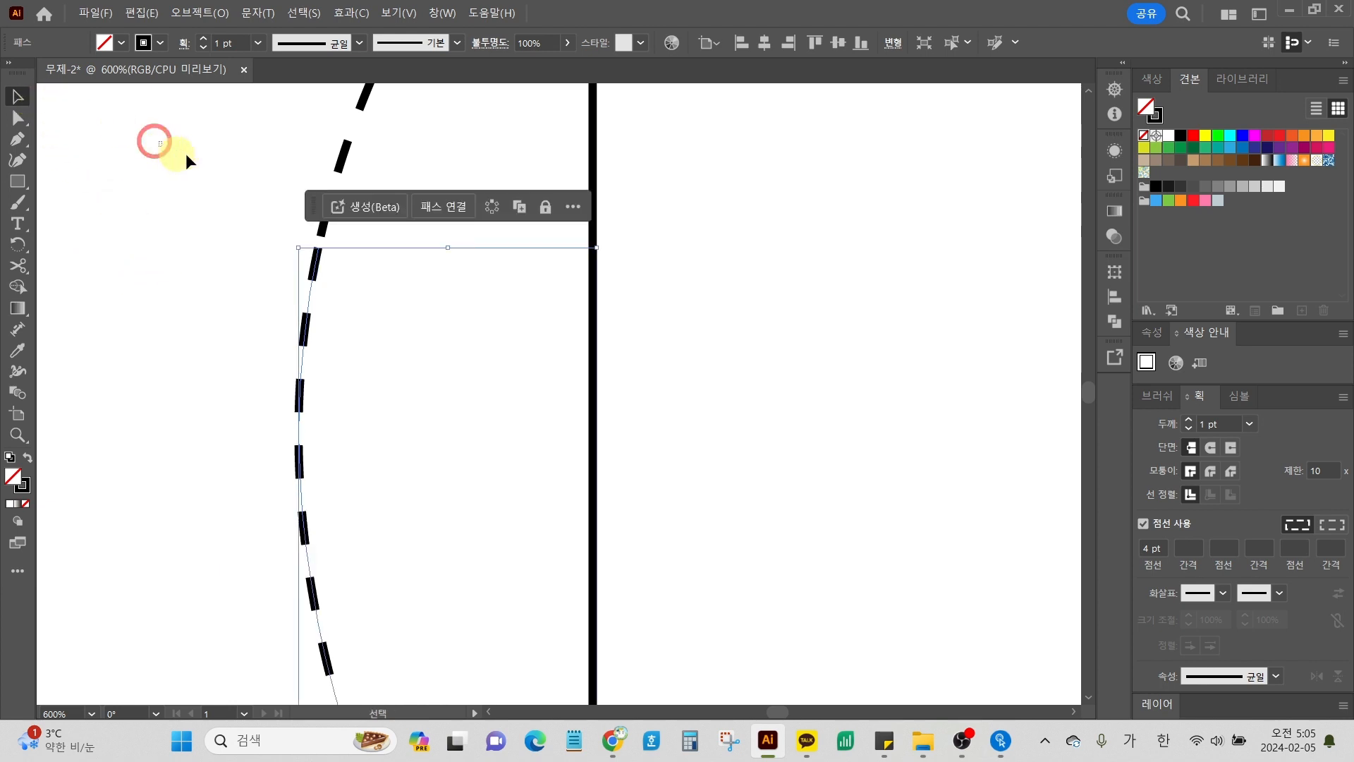
left_click_drag(187, 155, 392, 376)
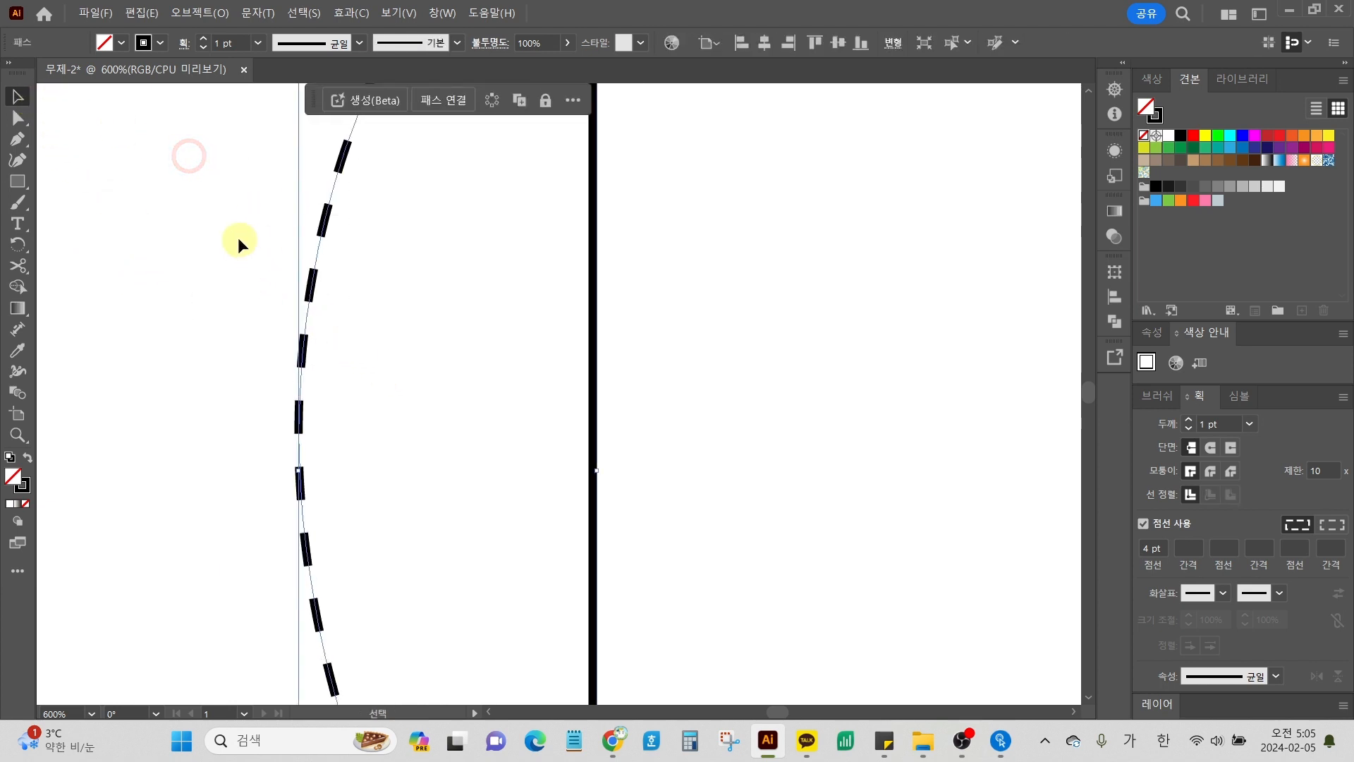
key("ctrl+shift+a")
Step: Cut the dashed arc at two points, one above and one below its middle anchor, using the Scissors tool
scroll(244, 235, "down", 1)
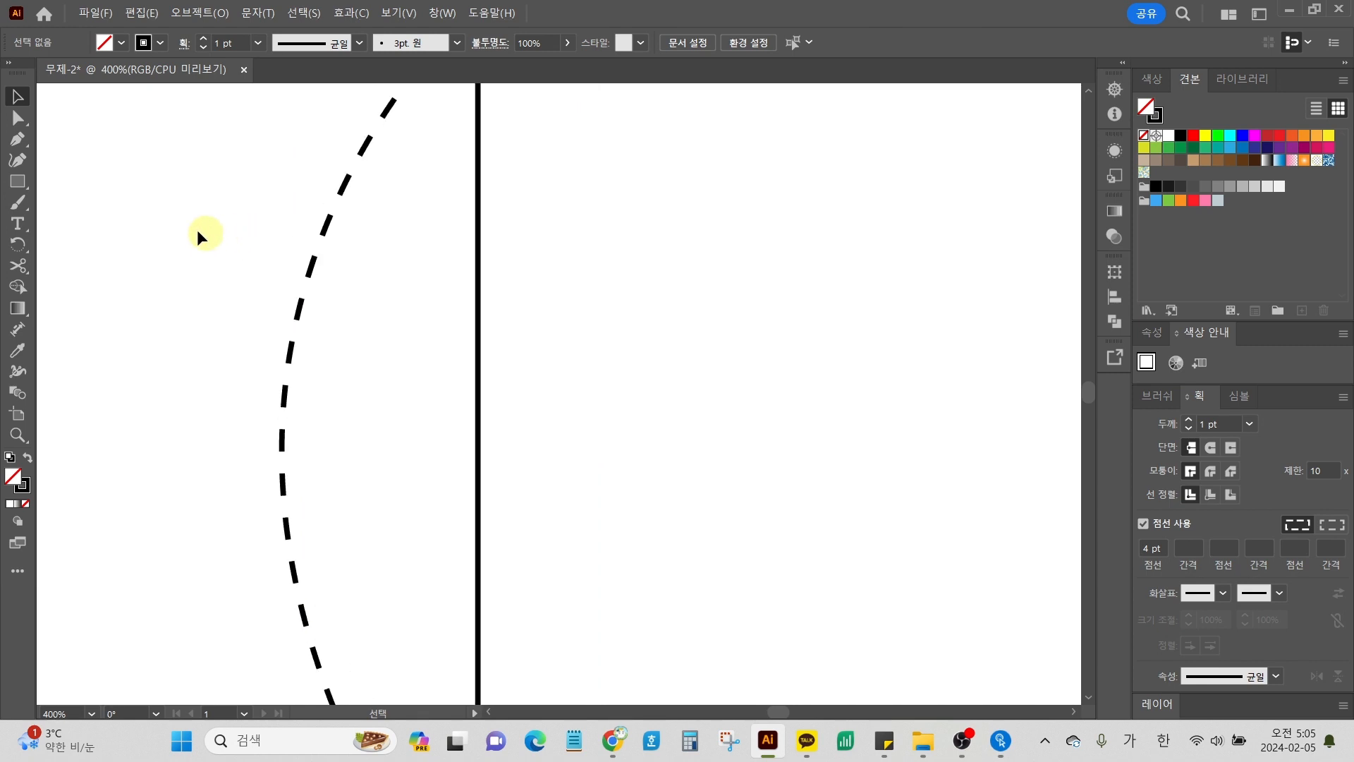
left_click(17, 265)
scroll(342, 223, "up", 2)
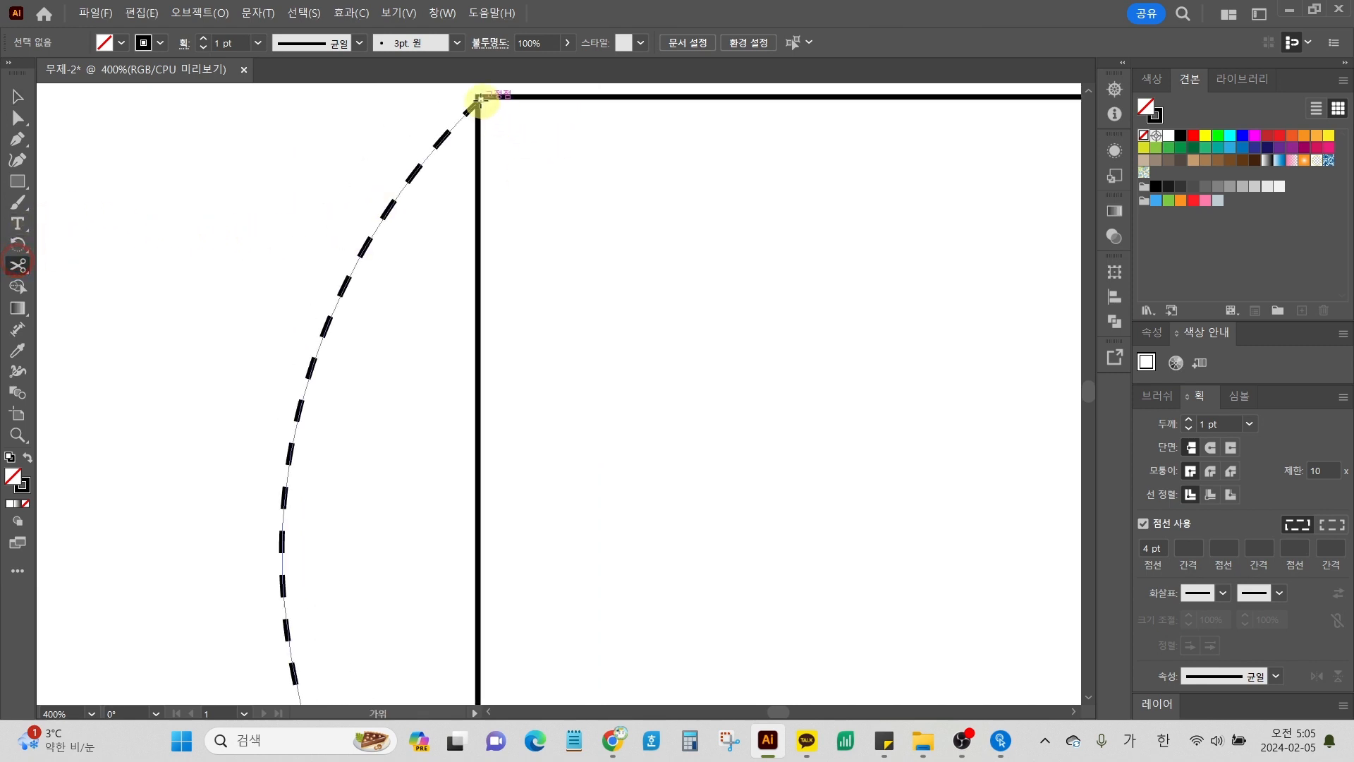
scroll(242, 375, "down", 5)
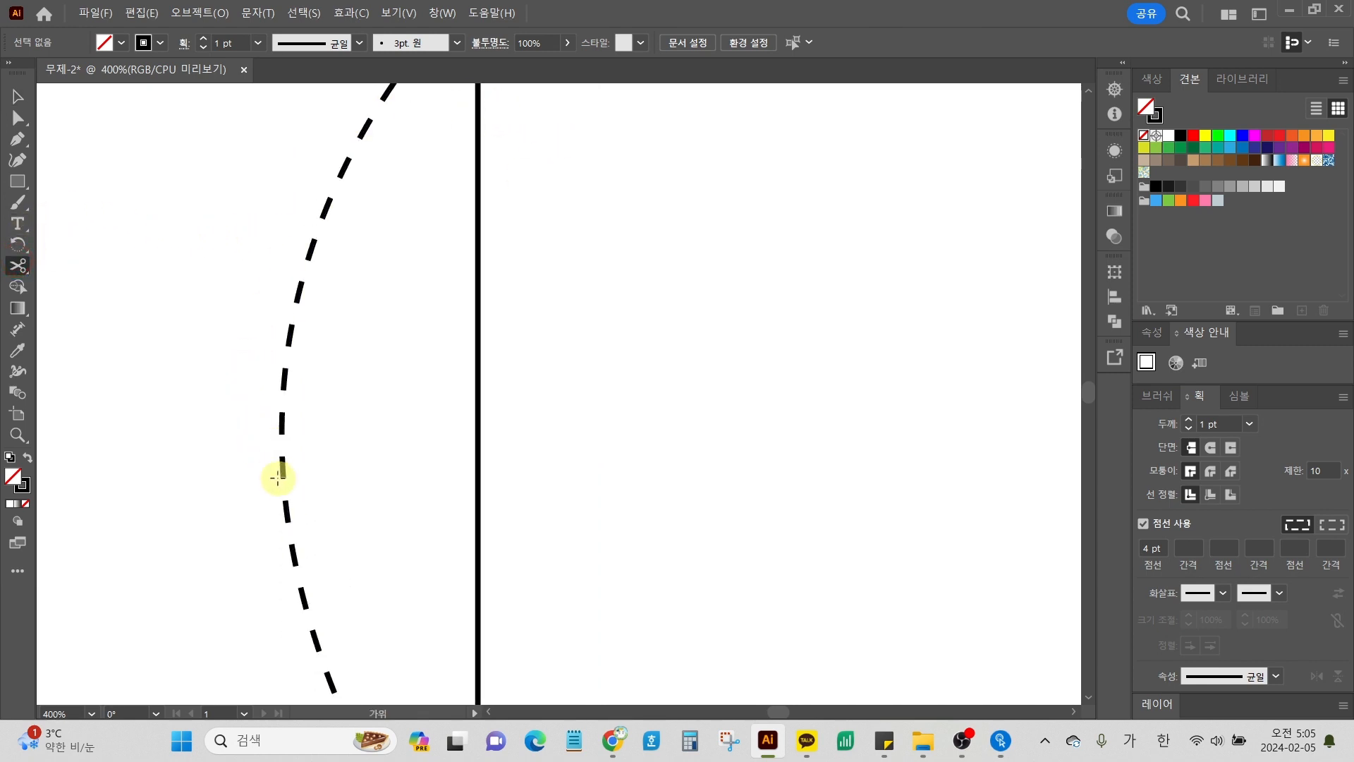
scroll(363, 266, "up", 3)
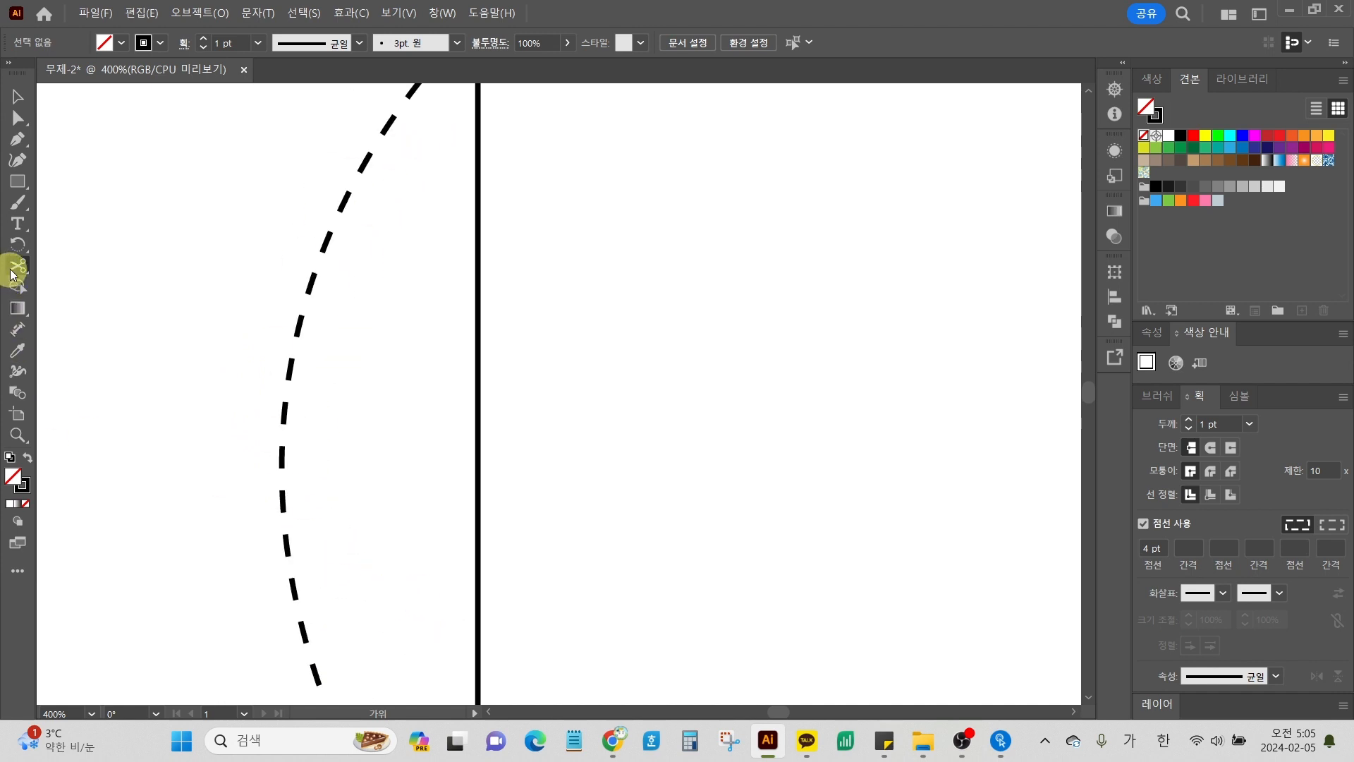
left_click(16, 94)
left_click_drag(282, 231, 379, 311)
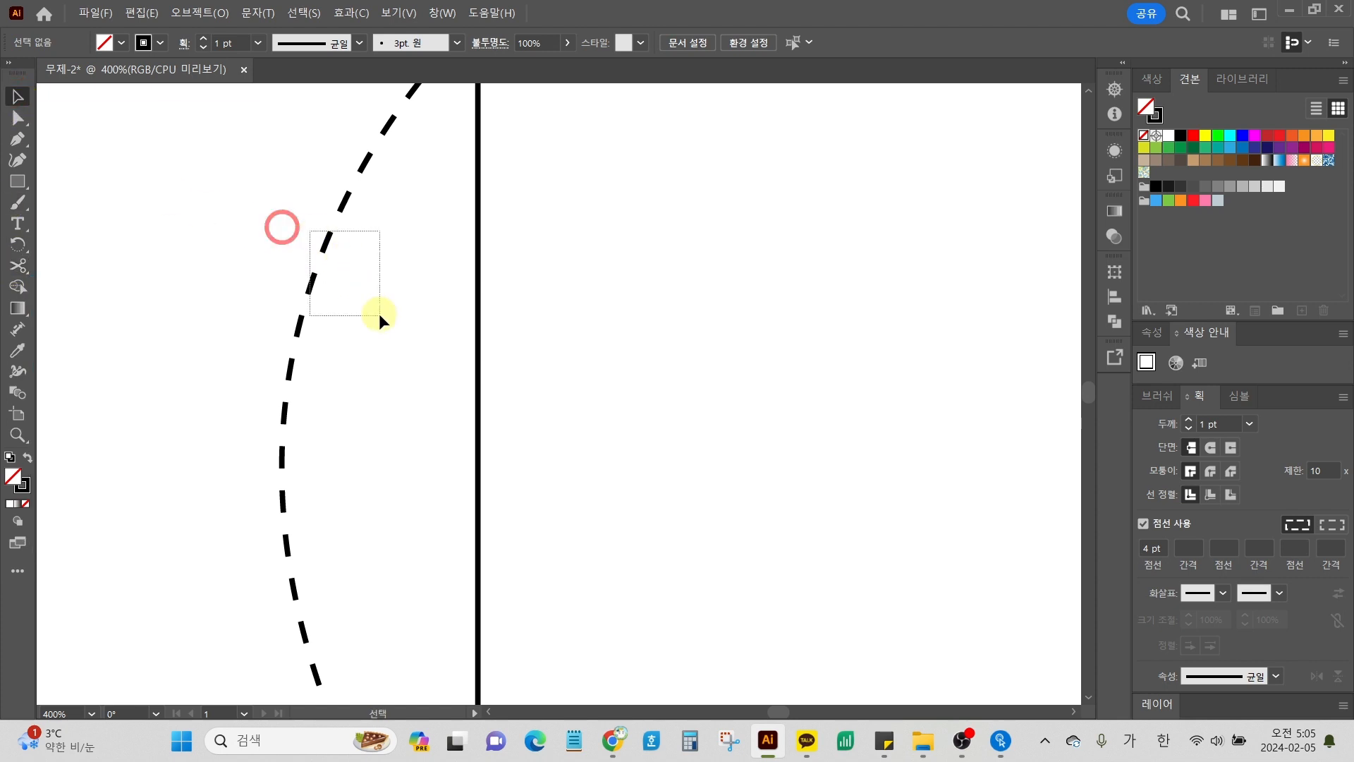
left_click(16, 265)
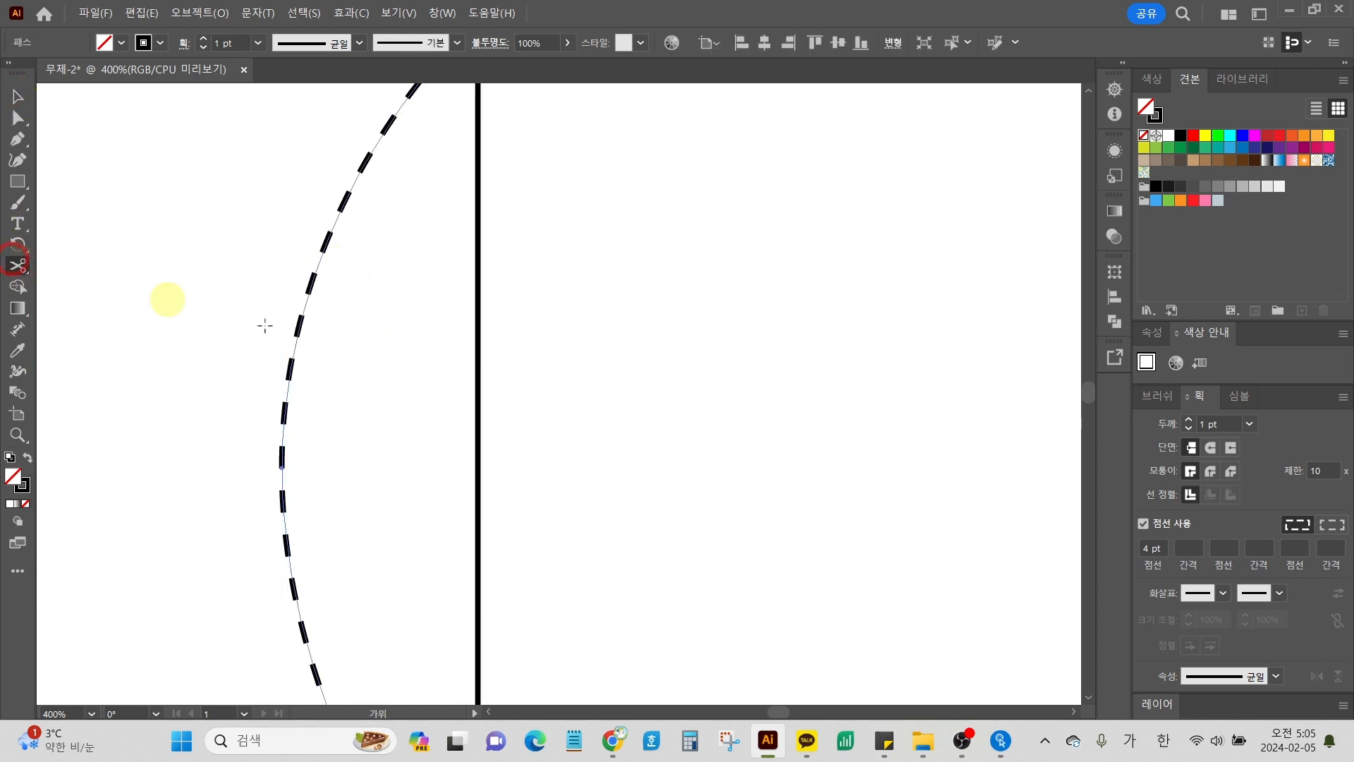
left_click(303, 301)
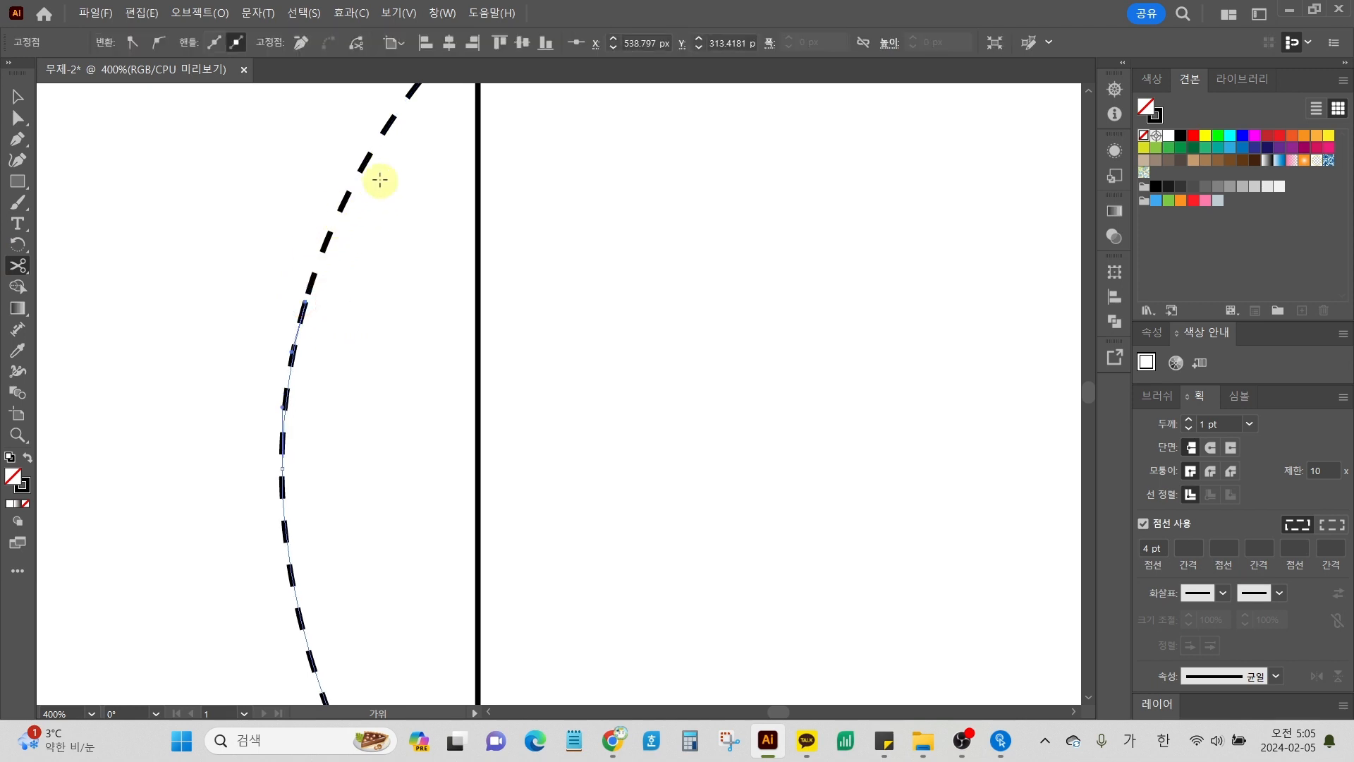
scroll(247, 423, "down", 2)
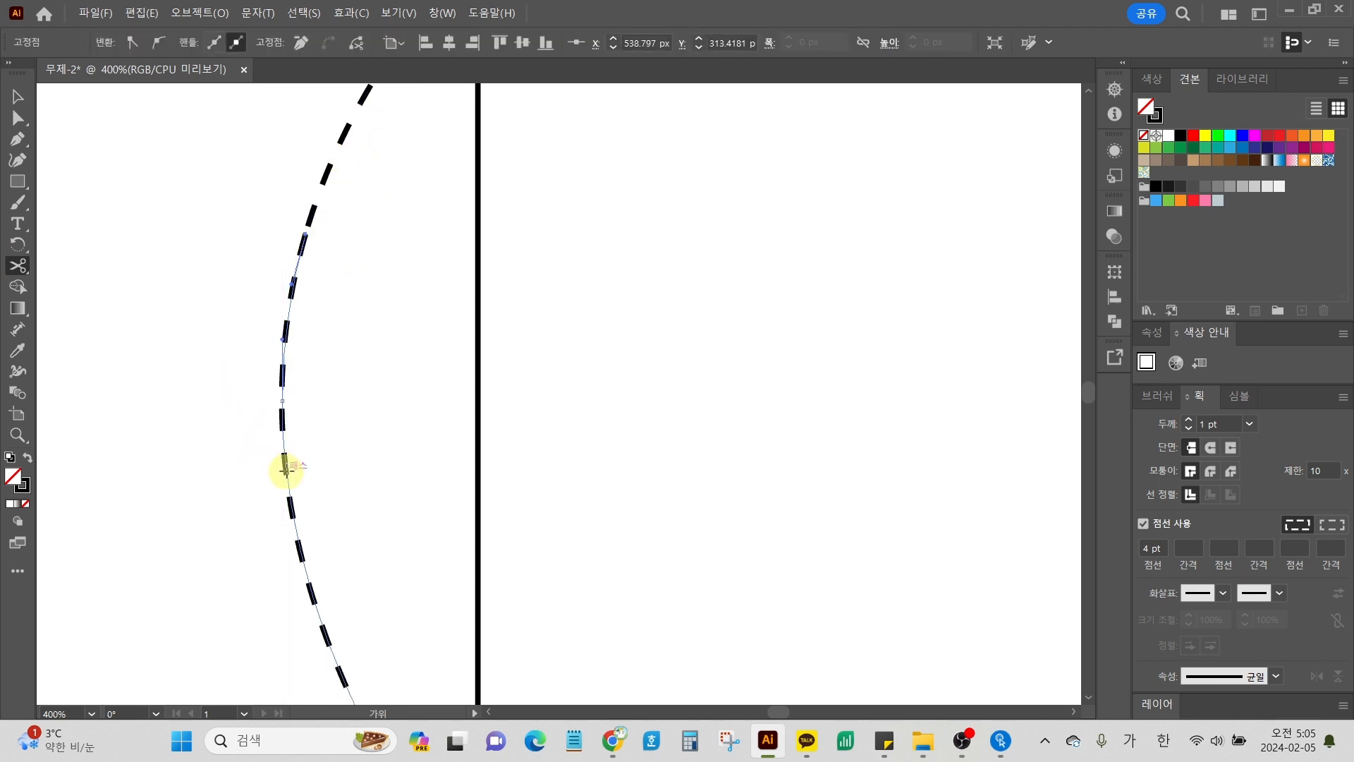
left_click(289, 473)
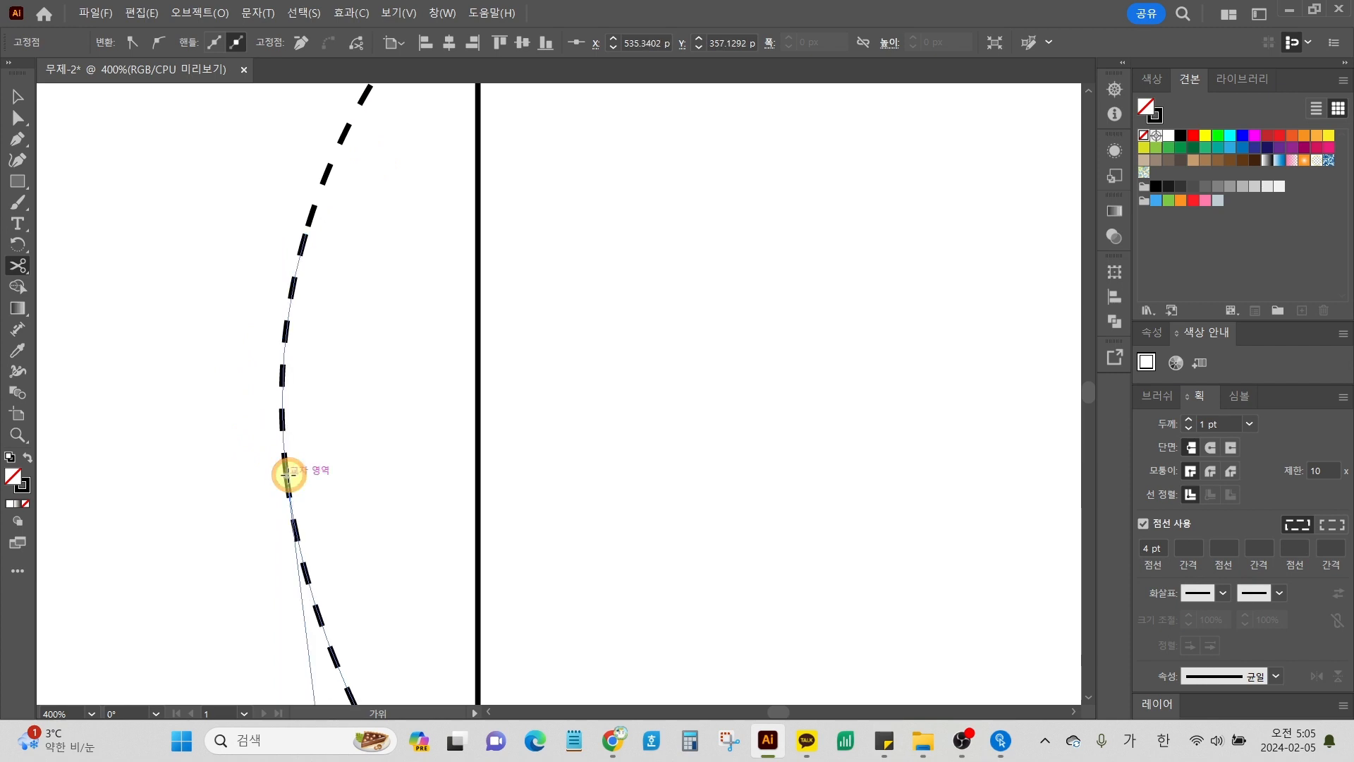
Step: Select only the middle piece of the cut dashed arc and delete it
left_click(21, 103)
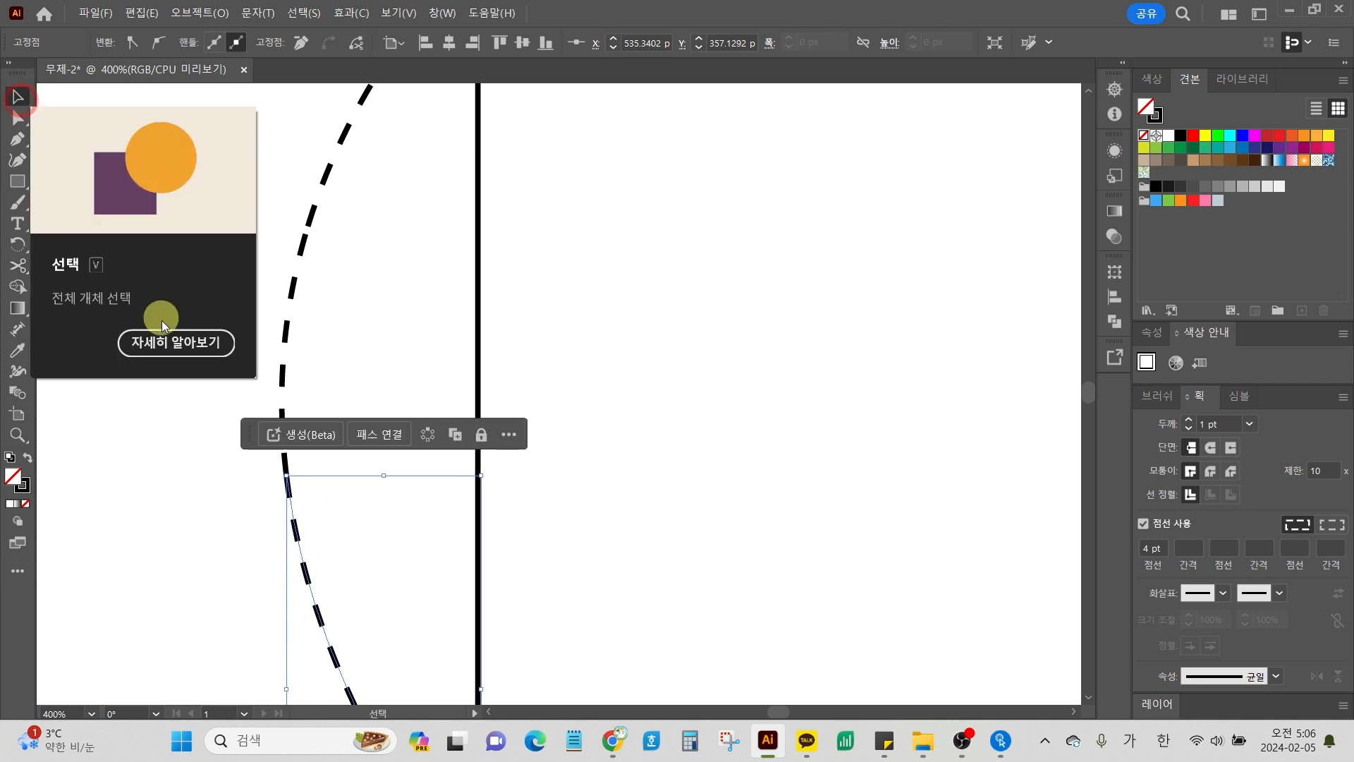
left_click(180, 428)
left_click_drag(233, 341, 316, 392)
key("Delete")
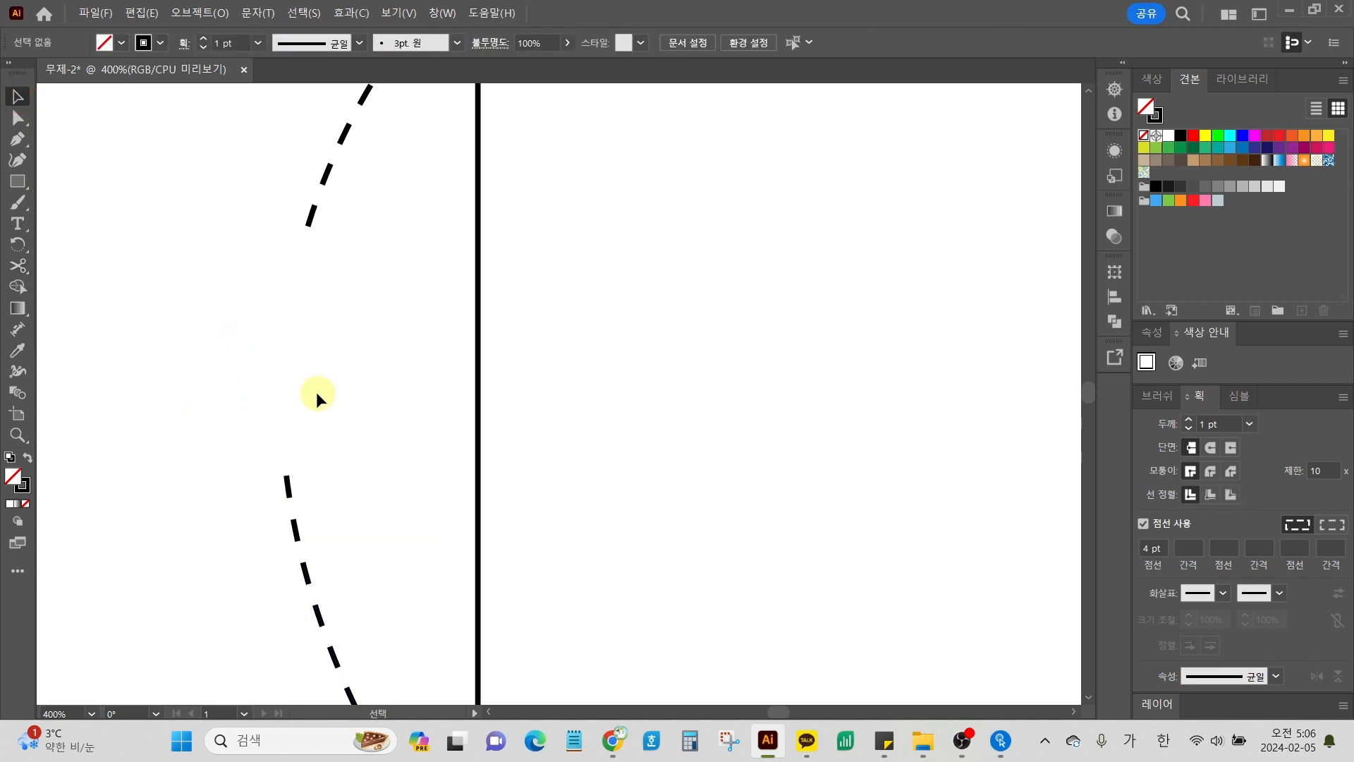
Step: Undo the middle piece's deletion and the two new scissor cuts, and deselect the dashed arc
key("ctrl+z")
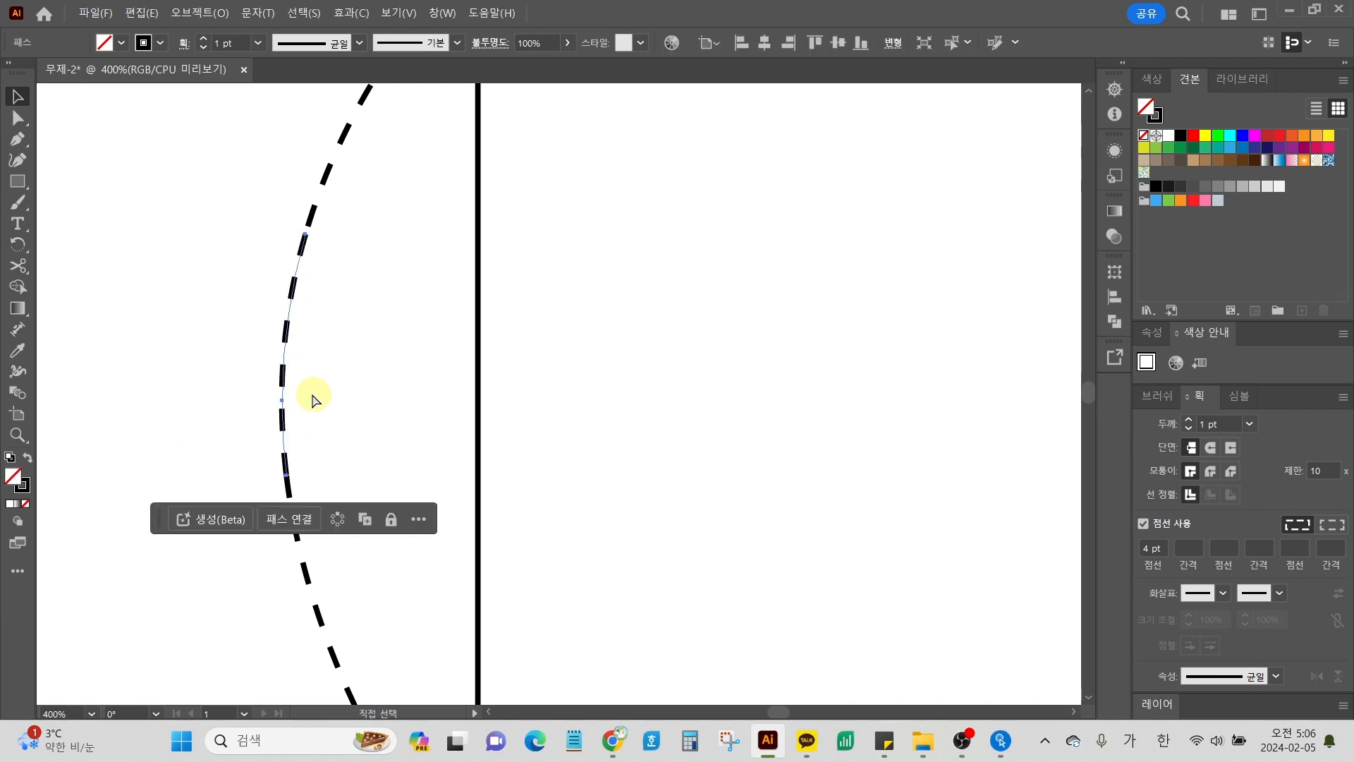
left_click(287, 384)
key("a")
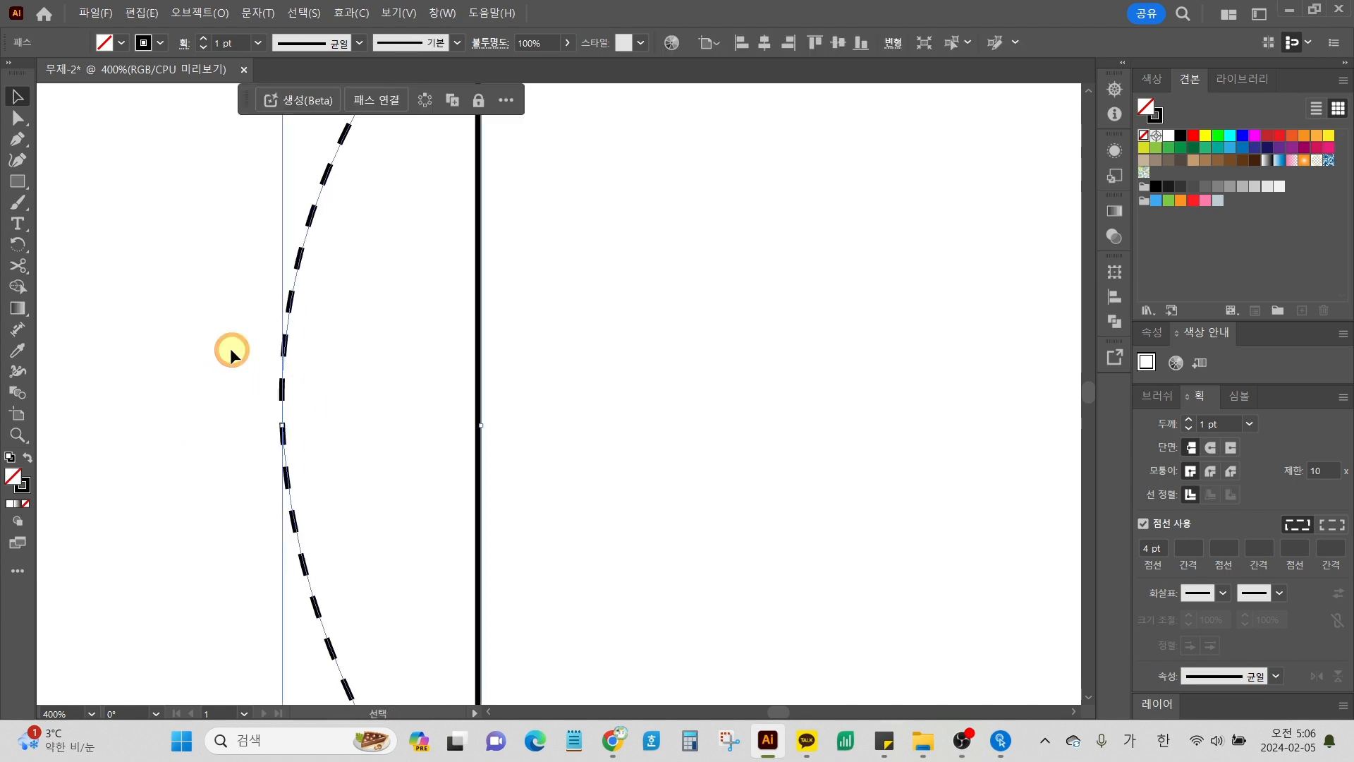
key("v")
left_click(229, 349)
scroll(231, 348, "down", 3)
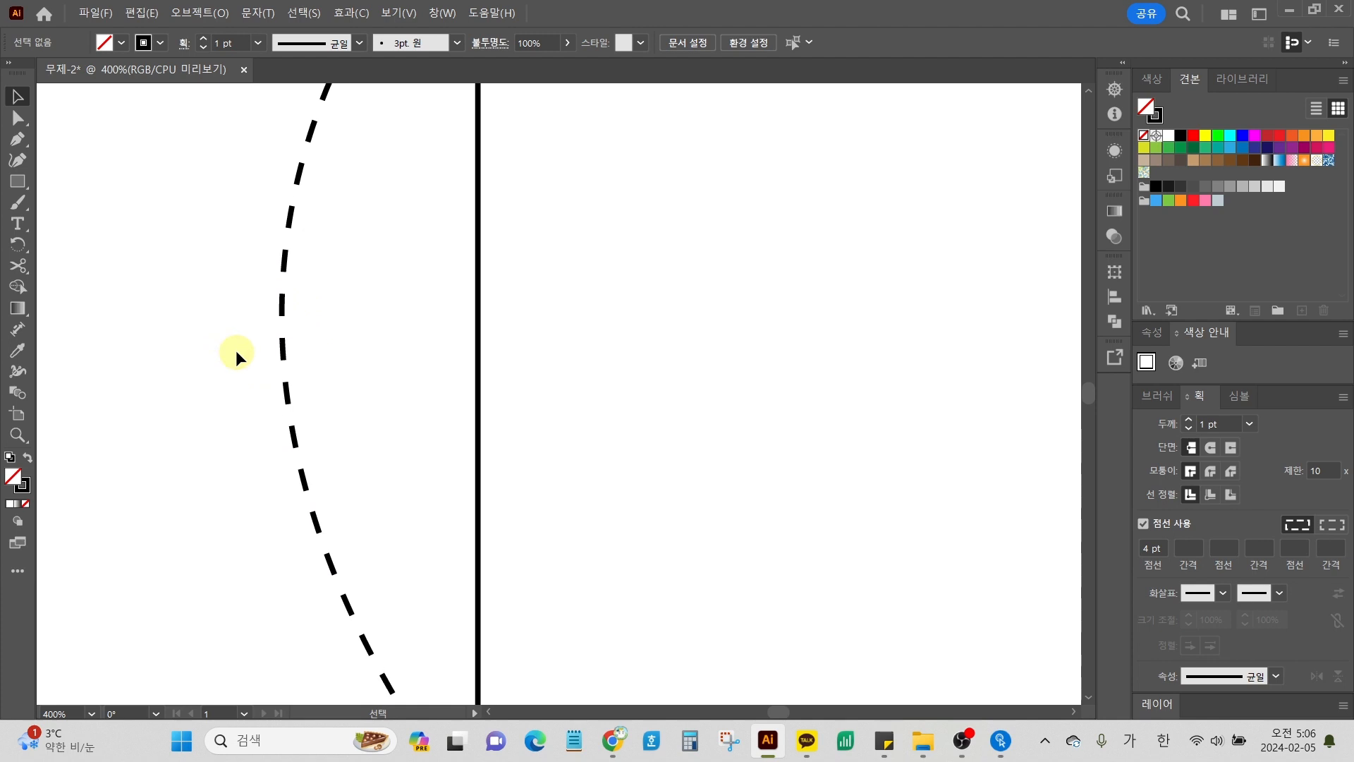
Step: Select the dashed arc and cut it slightly below its middle anchor with the Scissors tool
left_click(28, 269)
left_click(20, 97)
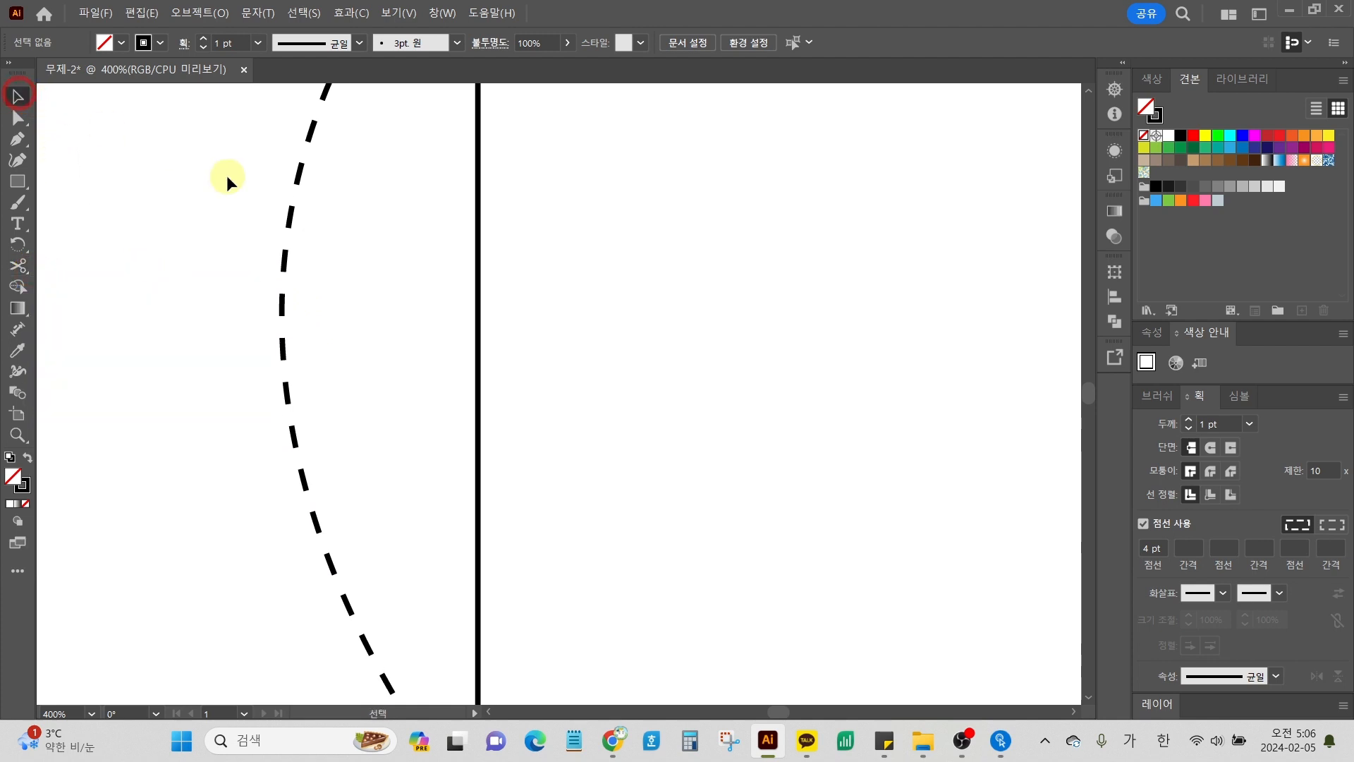
left_click_drag(226, 175, 350, 259)
left_click(15, 270)
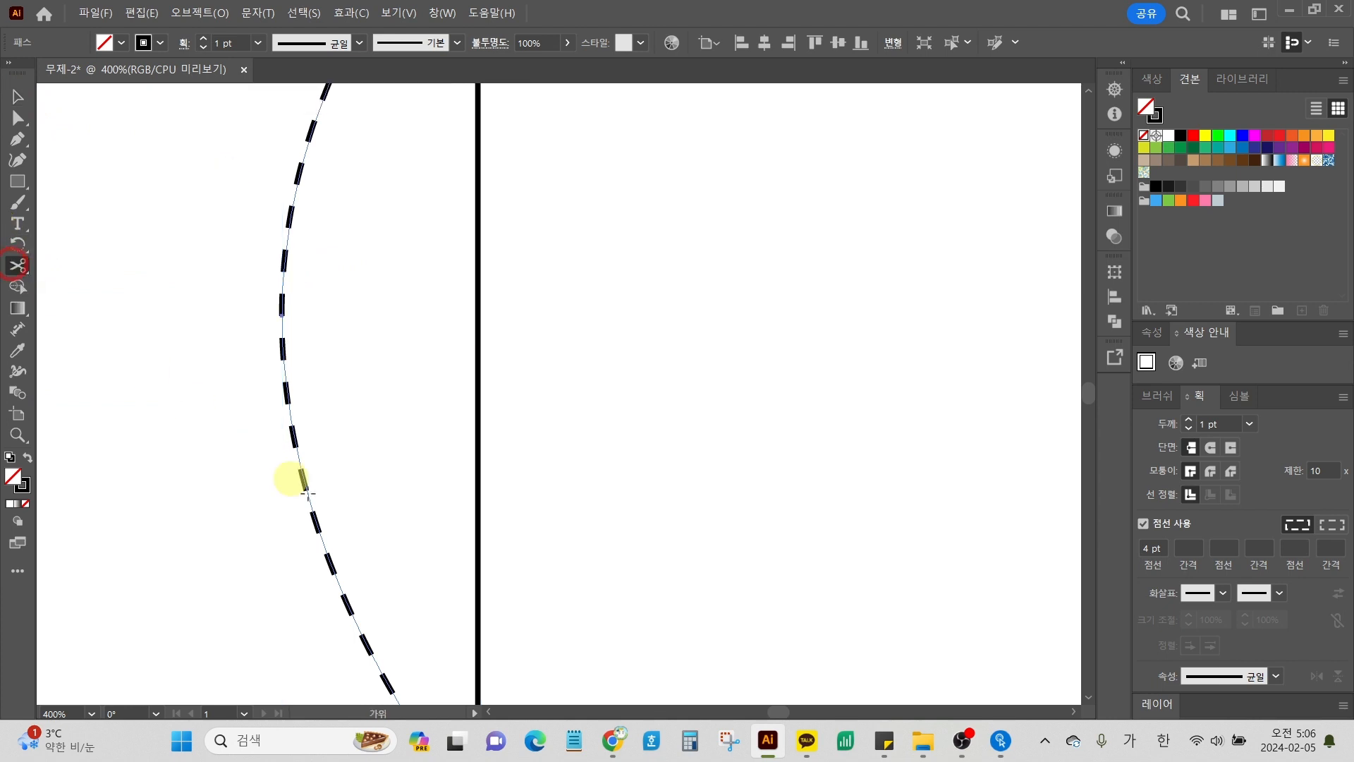
scroll(338, 515, "down", 3)
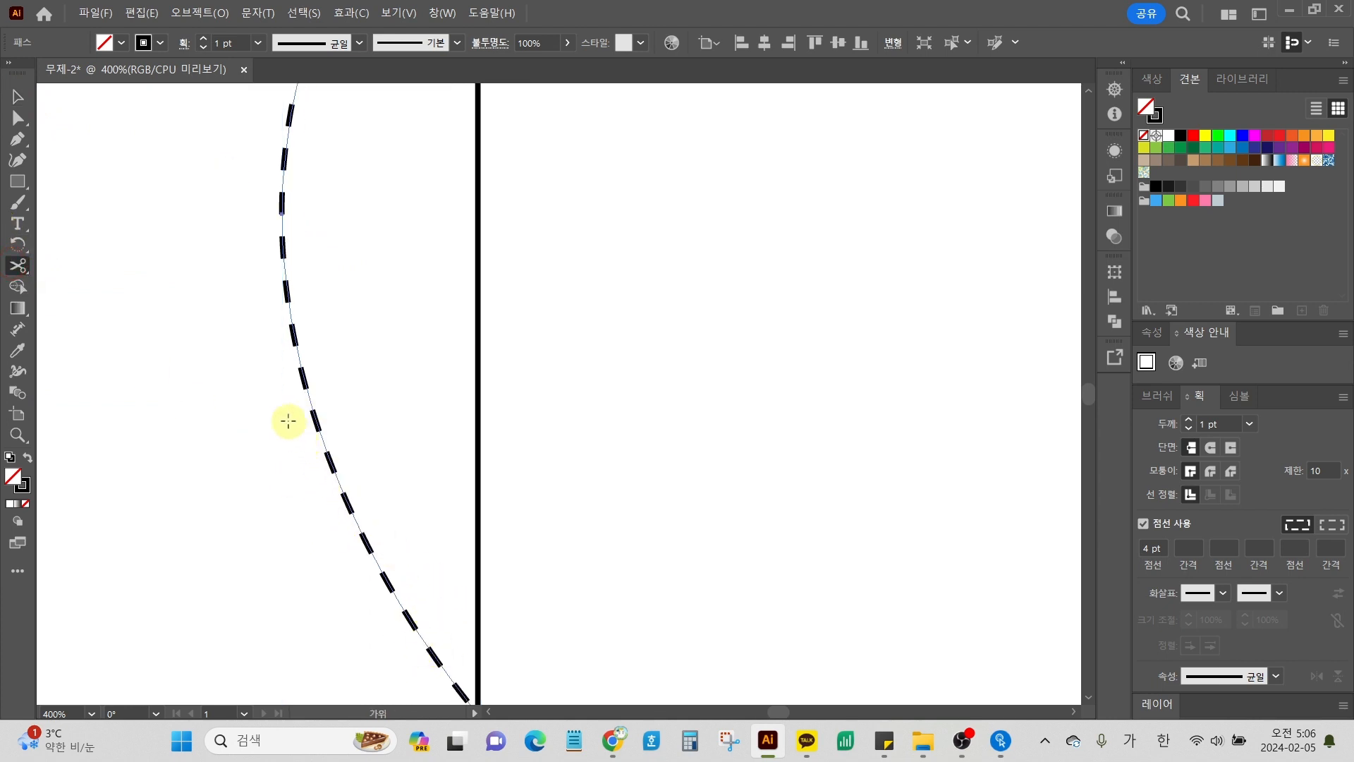
scroll(288, 381, "up", 1)
left_click(286, 344)
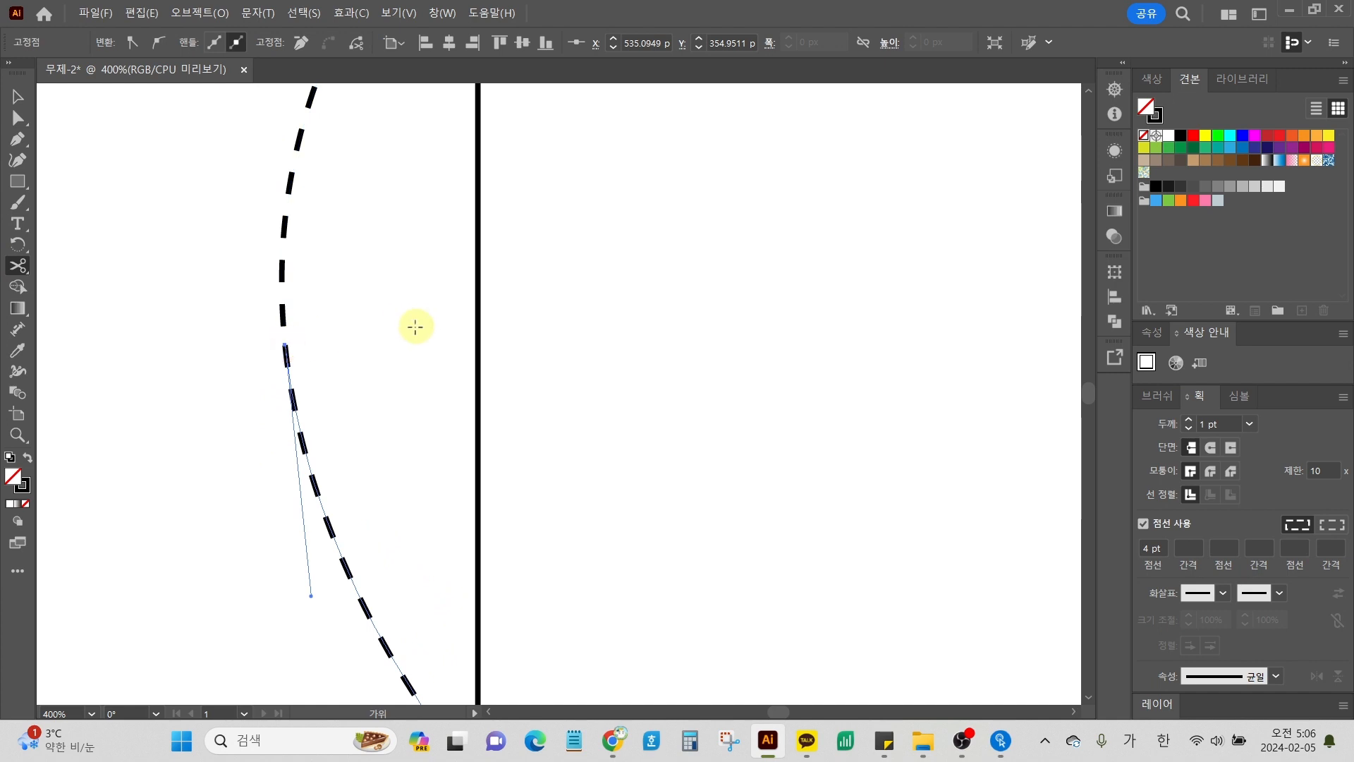
Step: Try a second scissor cut on the dashed arc above its middle, and undo that cut
scroll(415, 326, "up", 1)
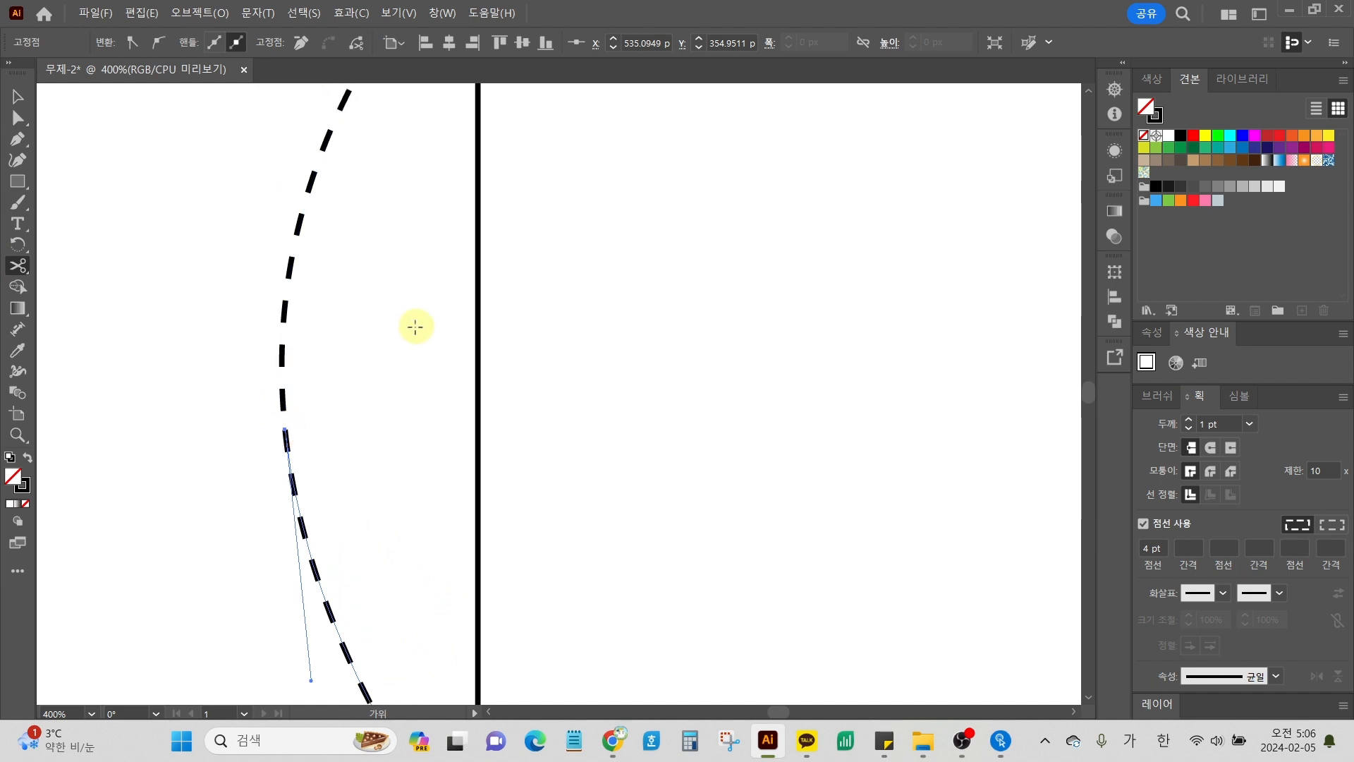
left_click(296, 243)
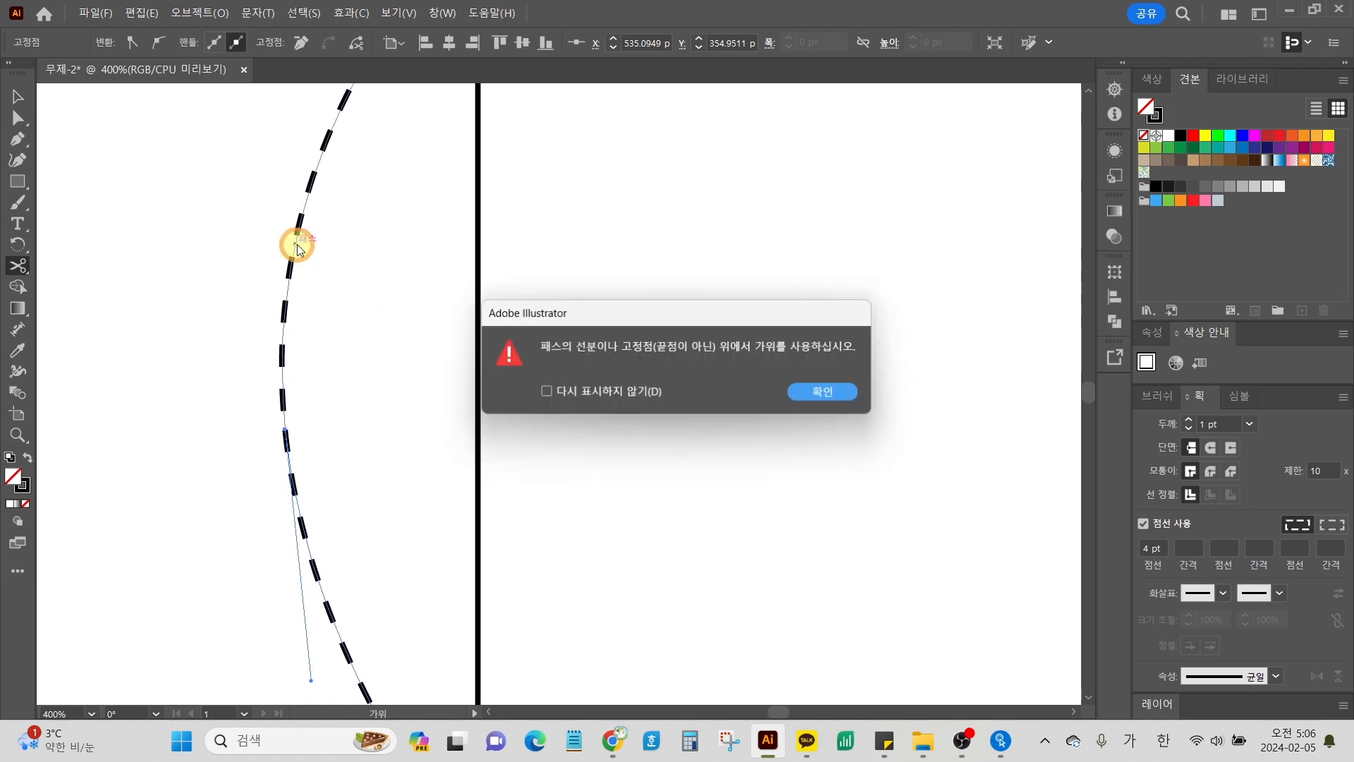
key("Return")
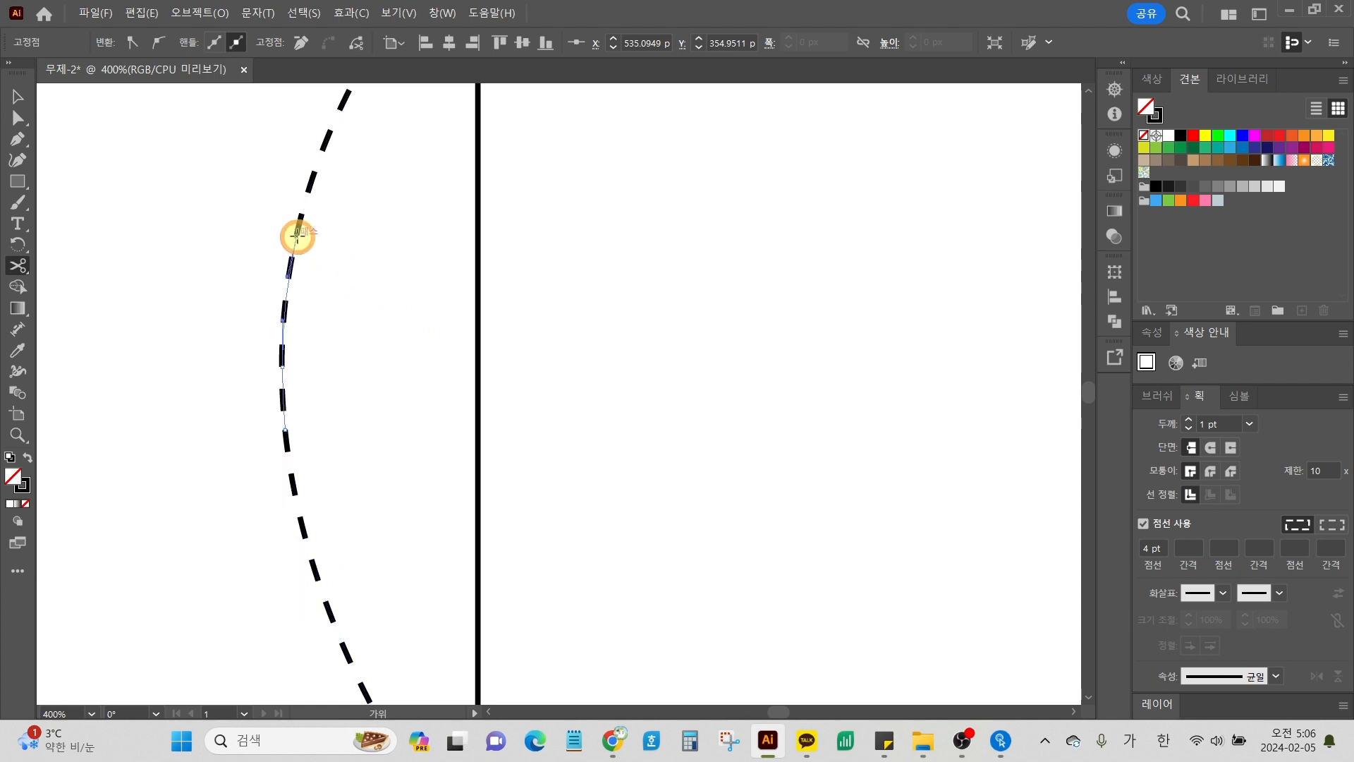
left_click(297, 237)
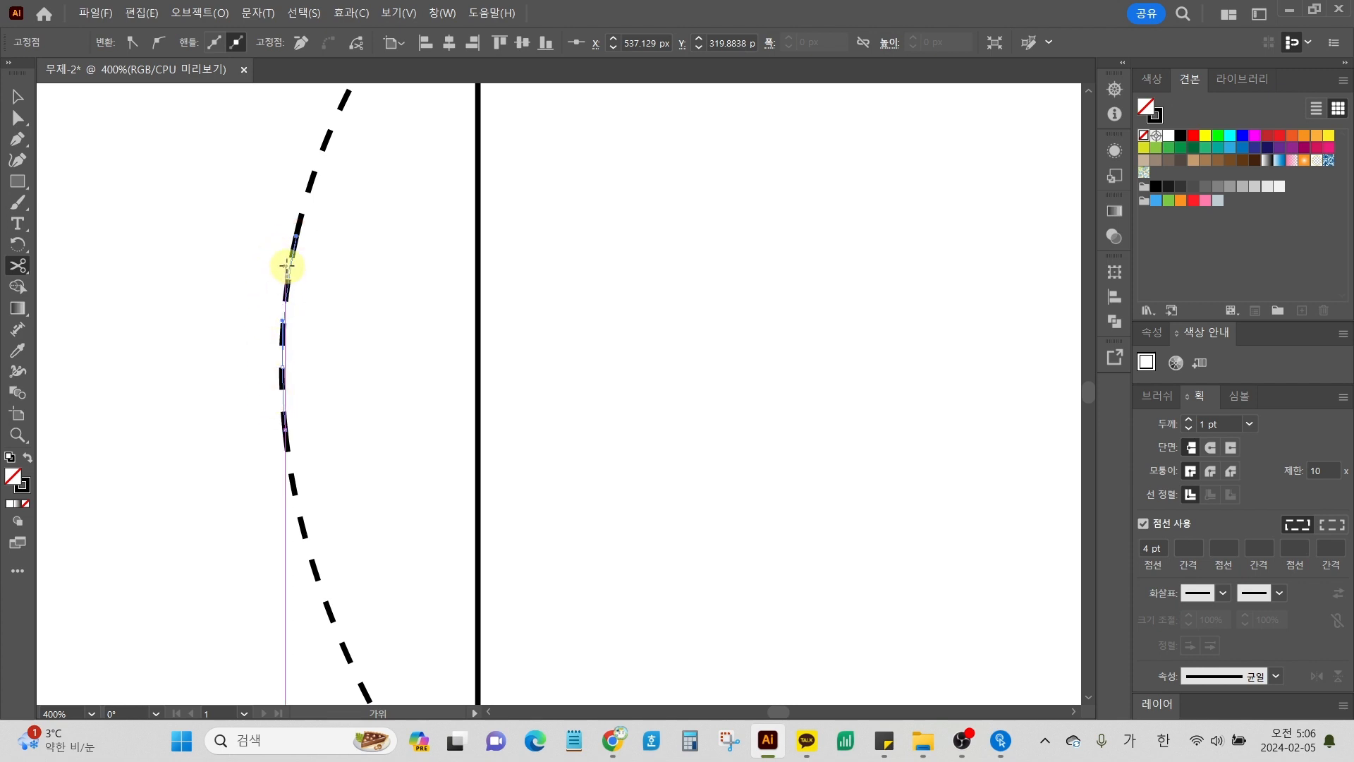
key("ctrl+z")
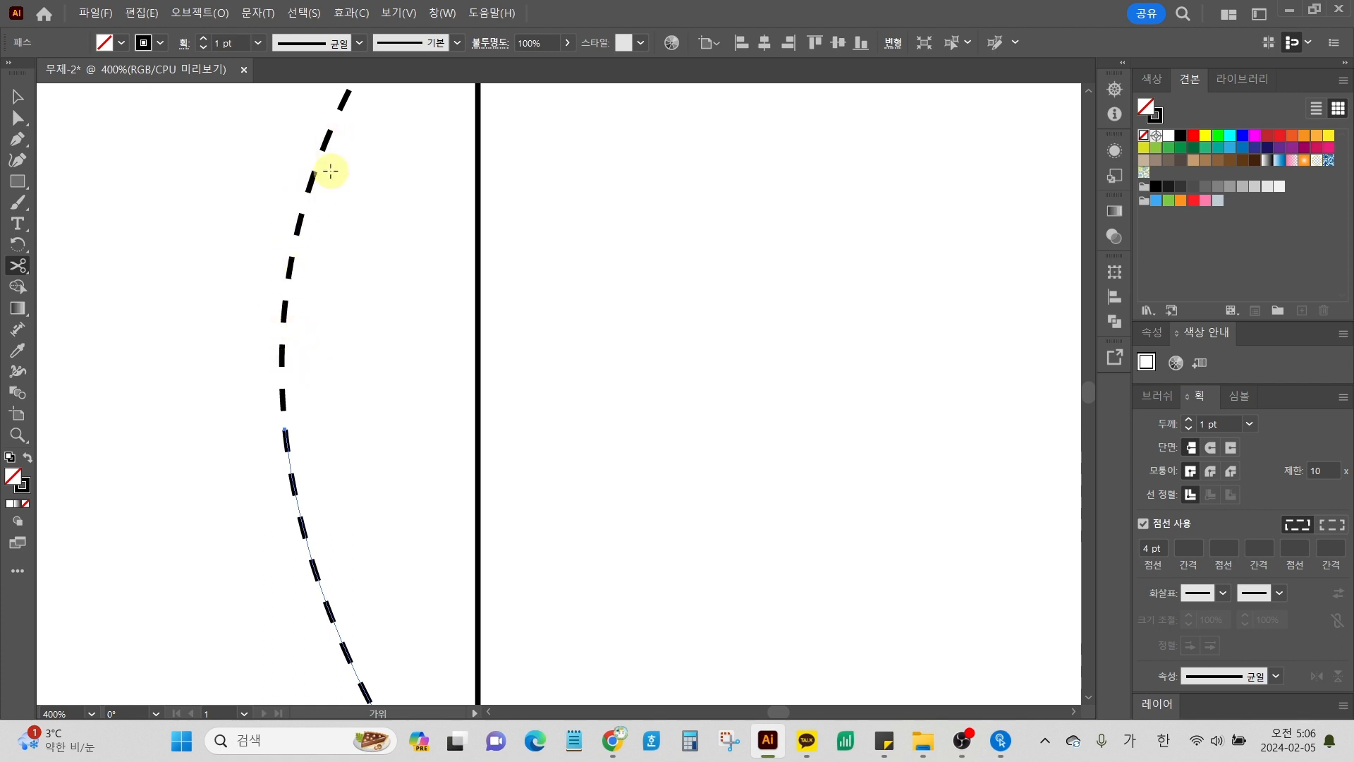
Step: Cut the dashed arc above its middle with the Scissors tool and delete the piece between the two cuts
left_click(297, 215)
left_click(298, 212)
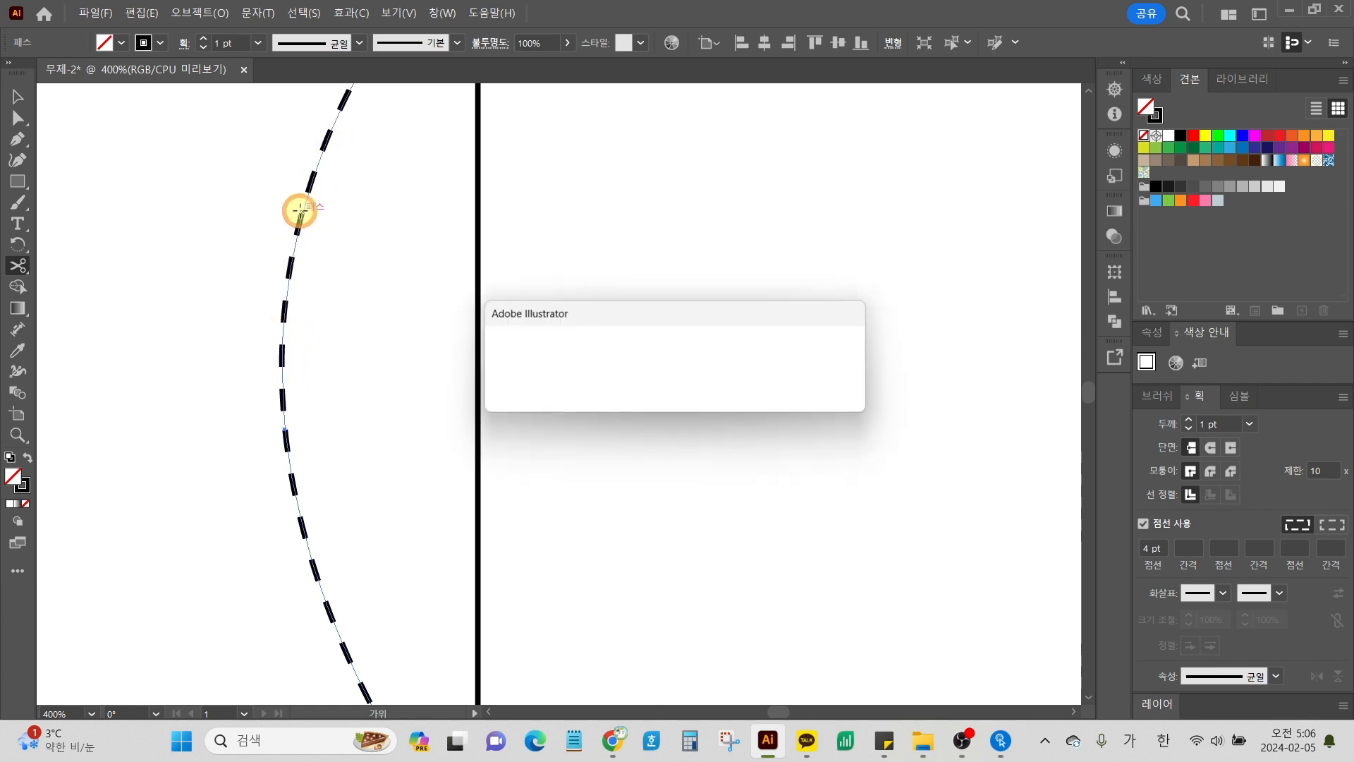
key("Return")
left_click(16, 96)
left_click(127, 188)
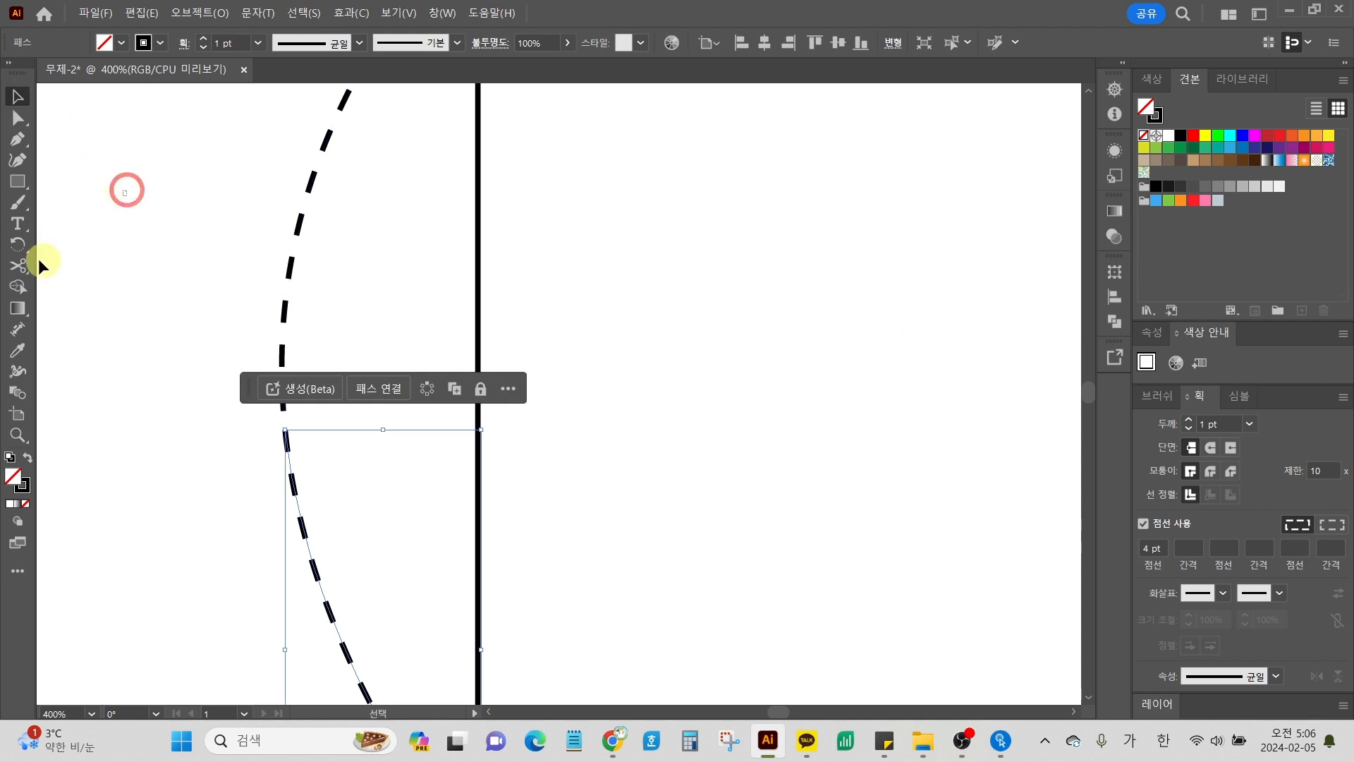
left_click(17, 265)
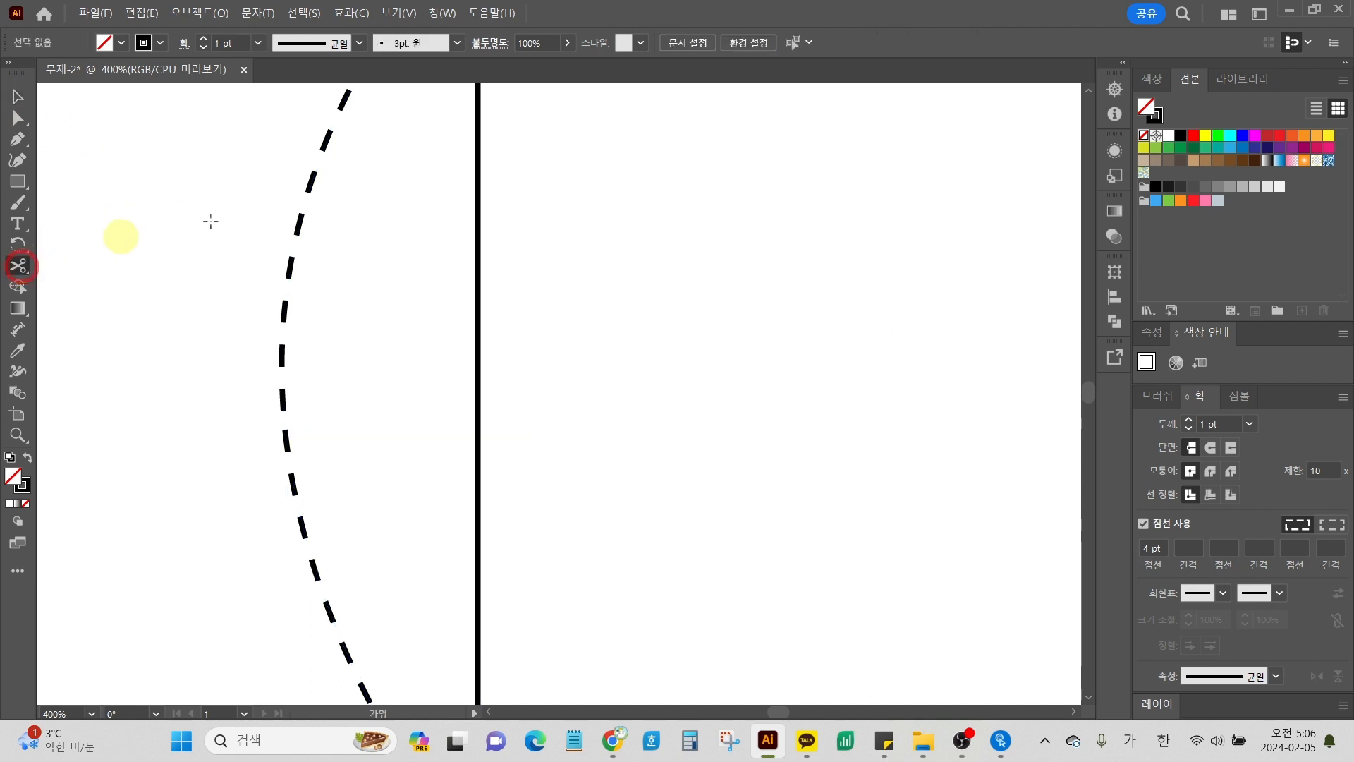
left_click(304, 201)
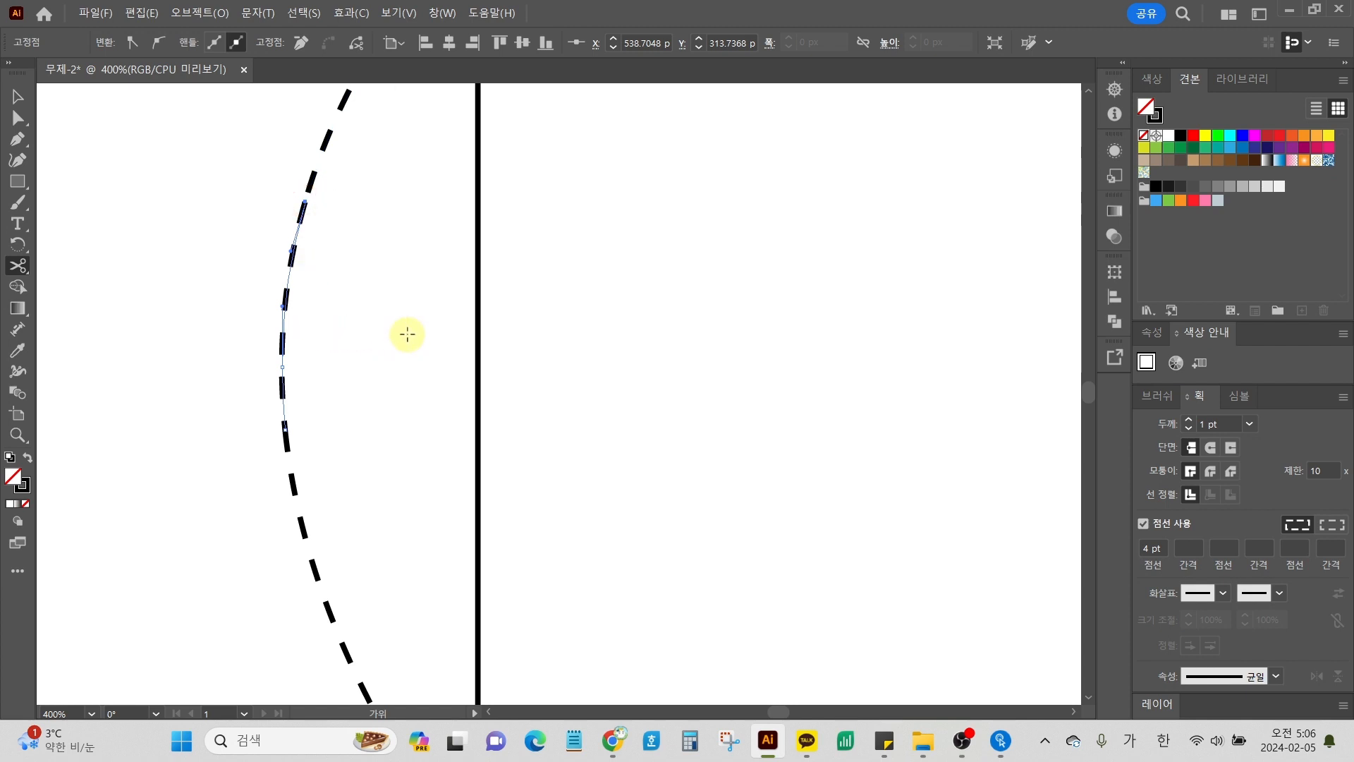
key("Delete")
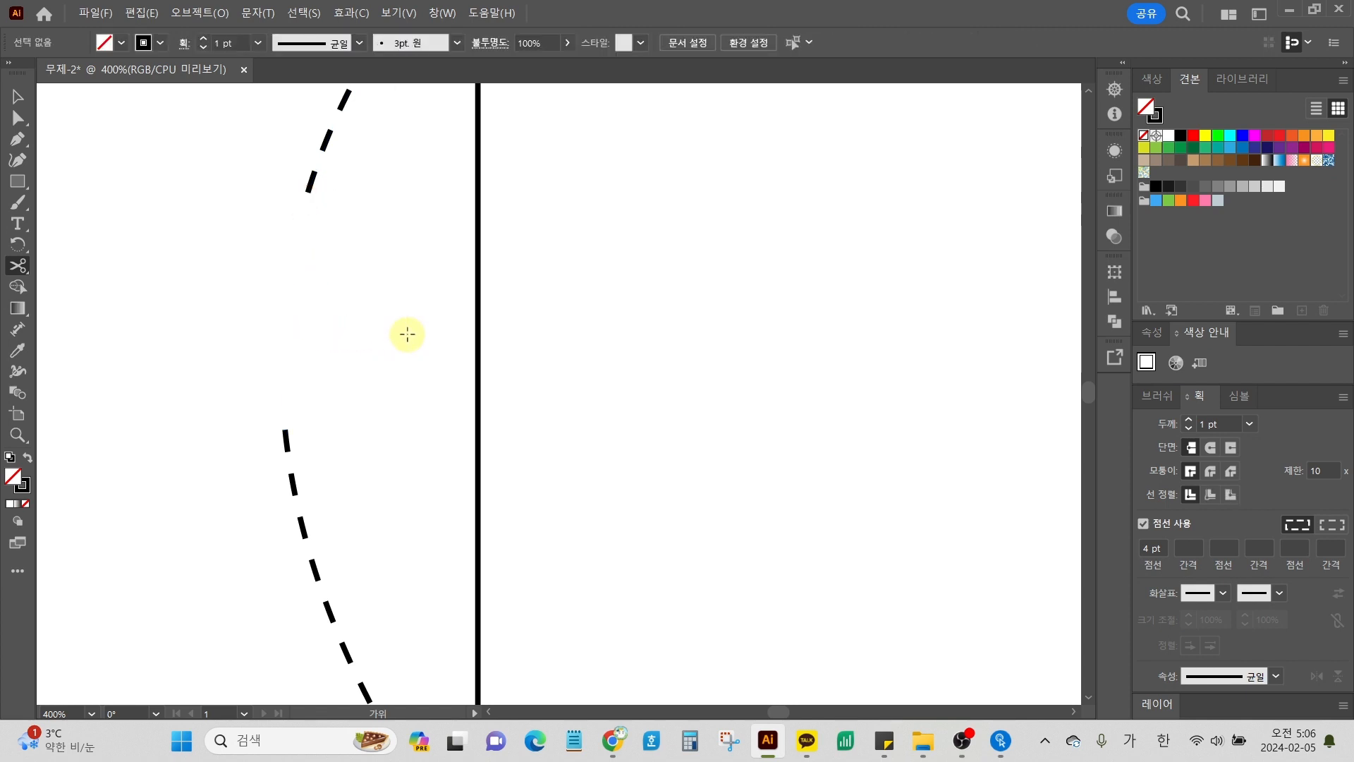
Step: Select the rectangle and the remaining dashed arc pieces, and delete them all to clear the artboard
left_click(17, 97)
scroll(333, 285, "down", 3, "alt")
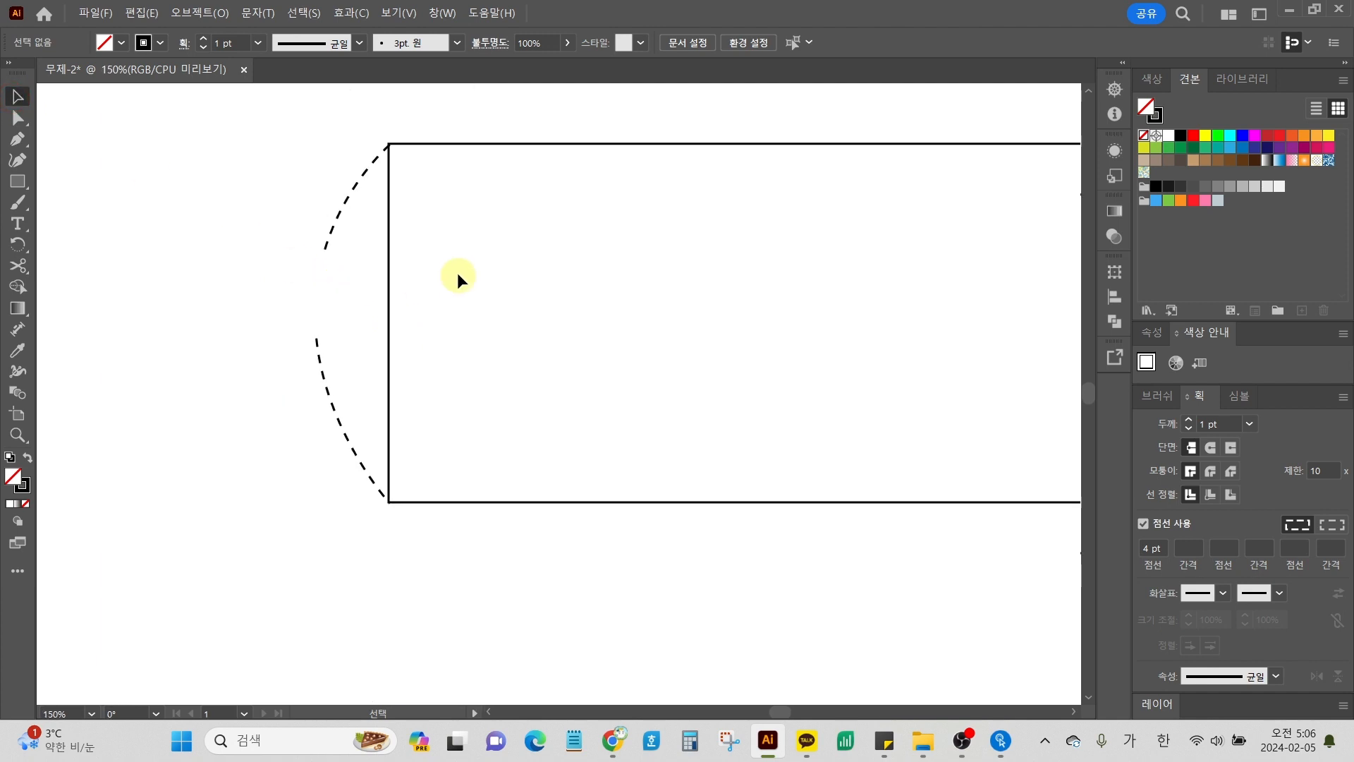
scroll(457, 272, "up", 2)
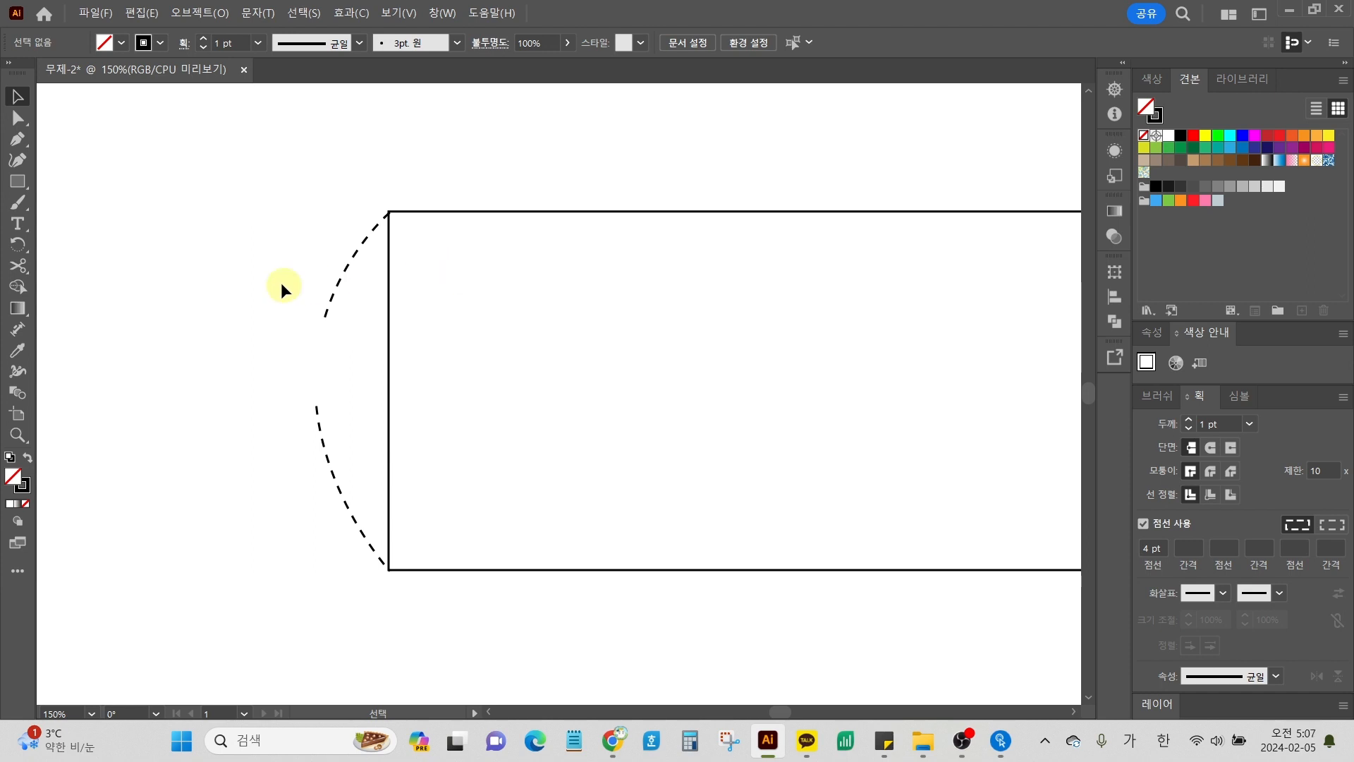
scroll(281, 283, "down", 1, "alt")
scroll(285, 280, "right", 2)
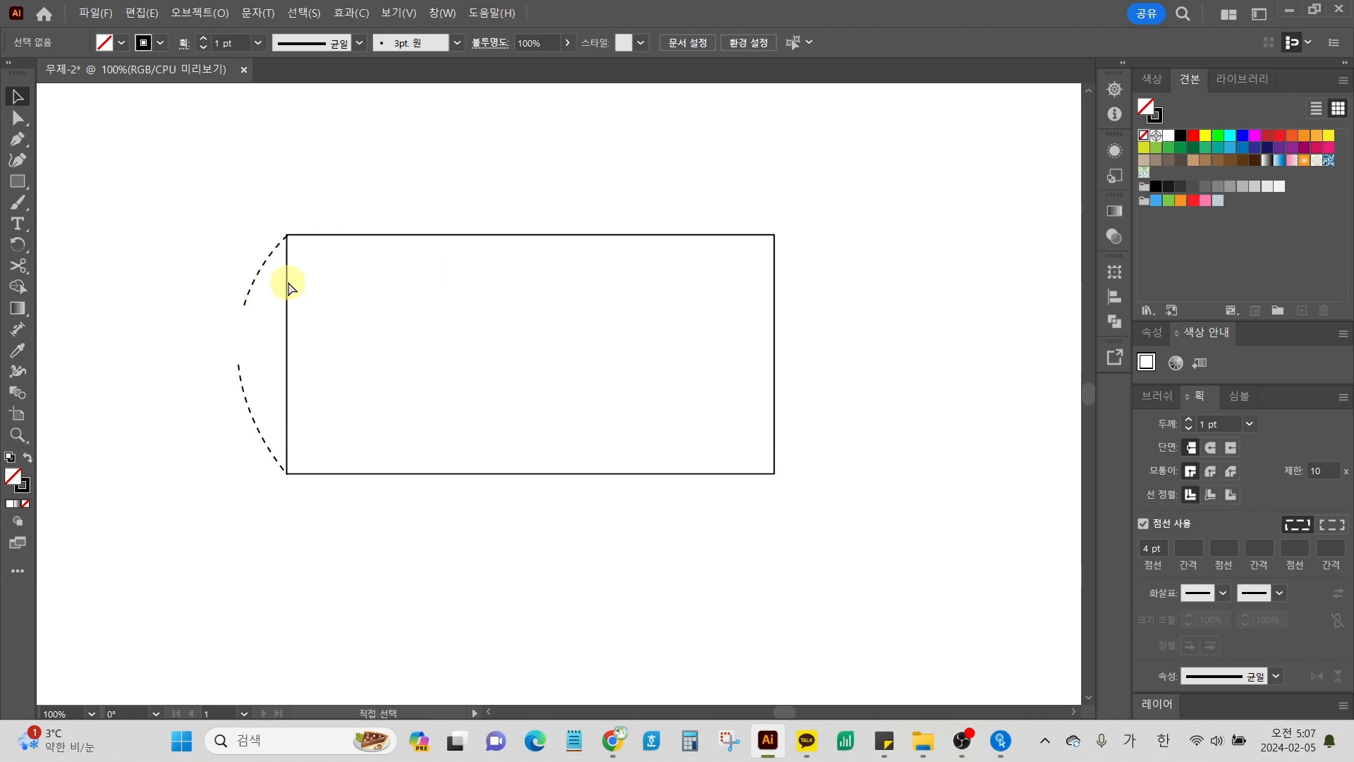
key("ctrl+a")
key("v")
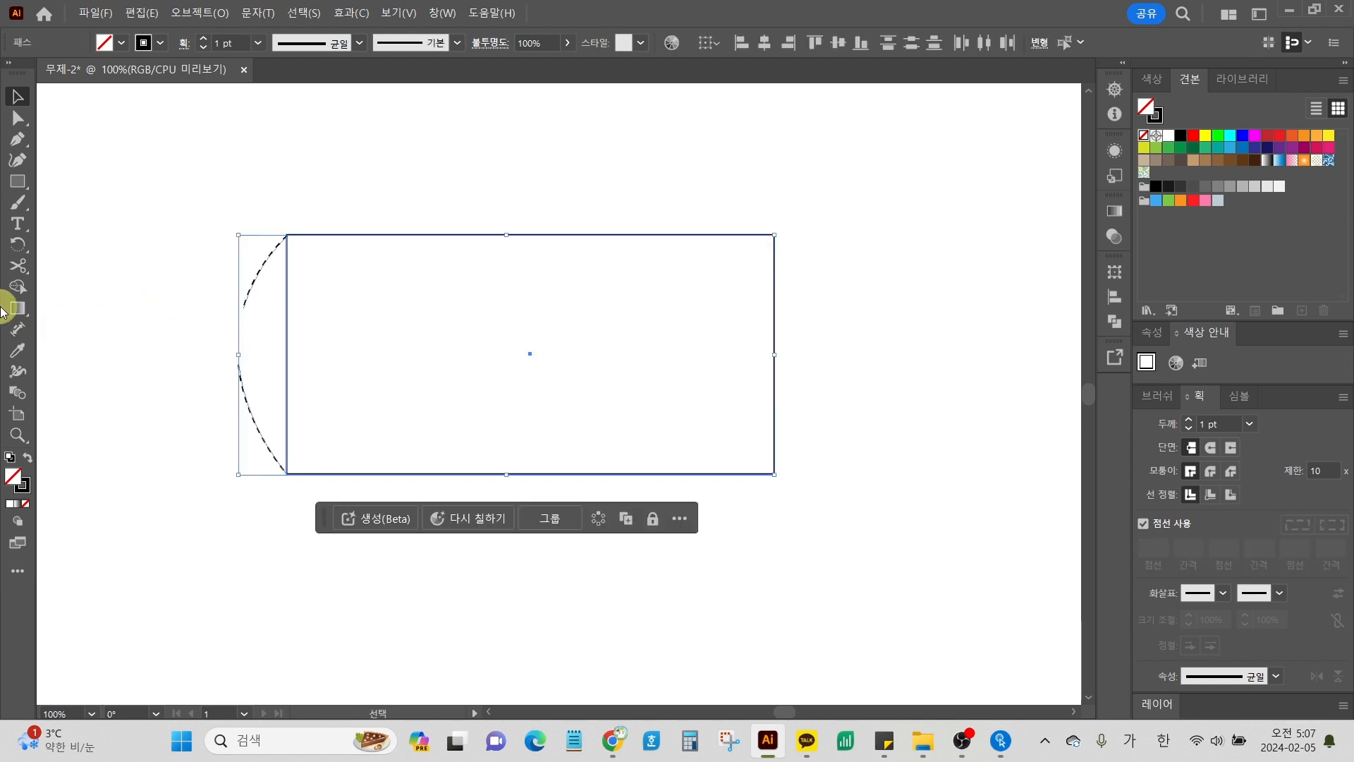
key("Delete")
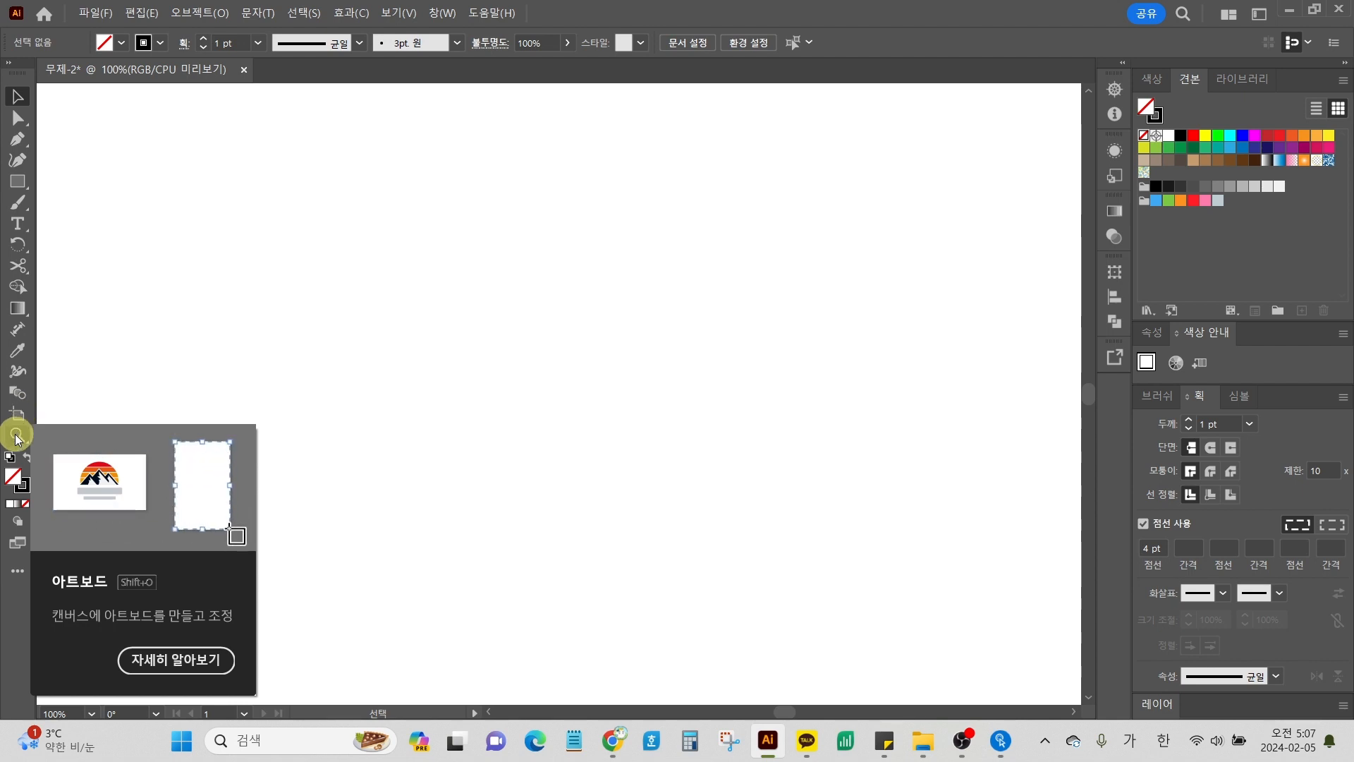
left_click(17, 435)
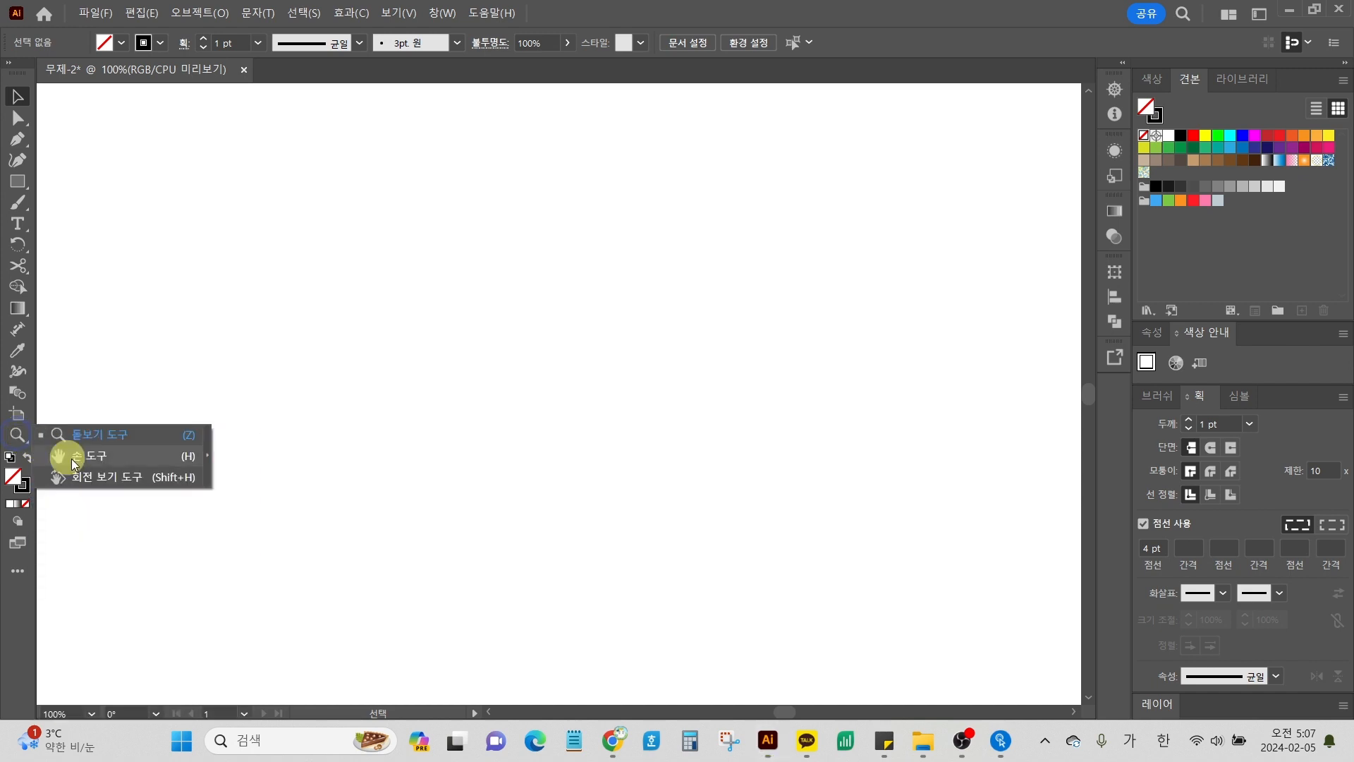
left_click(66, 380)
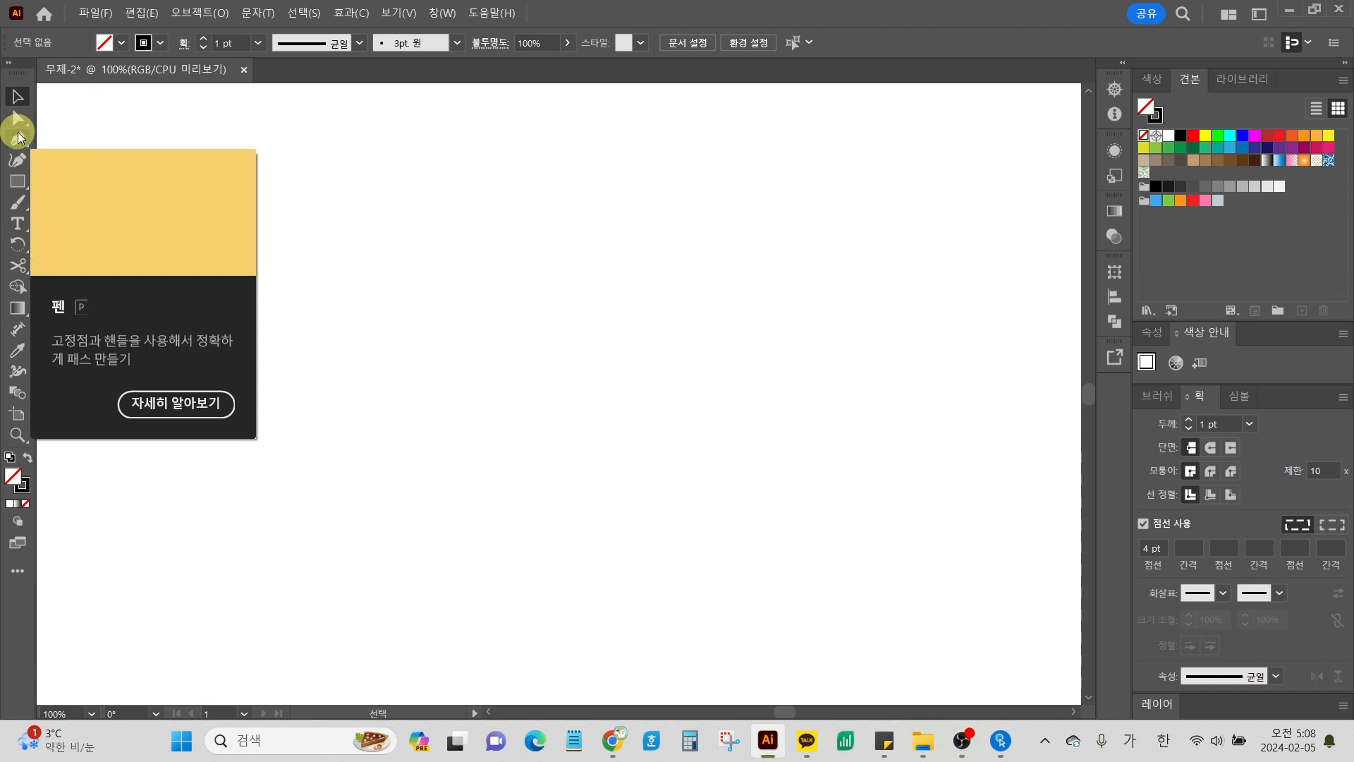
left_click(18, 182)
left_click_drag(18, 184, 49, 108)
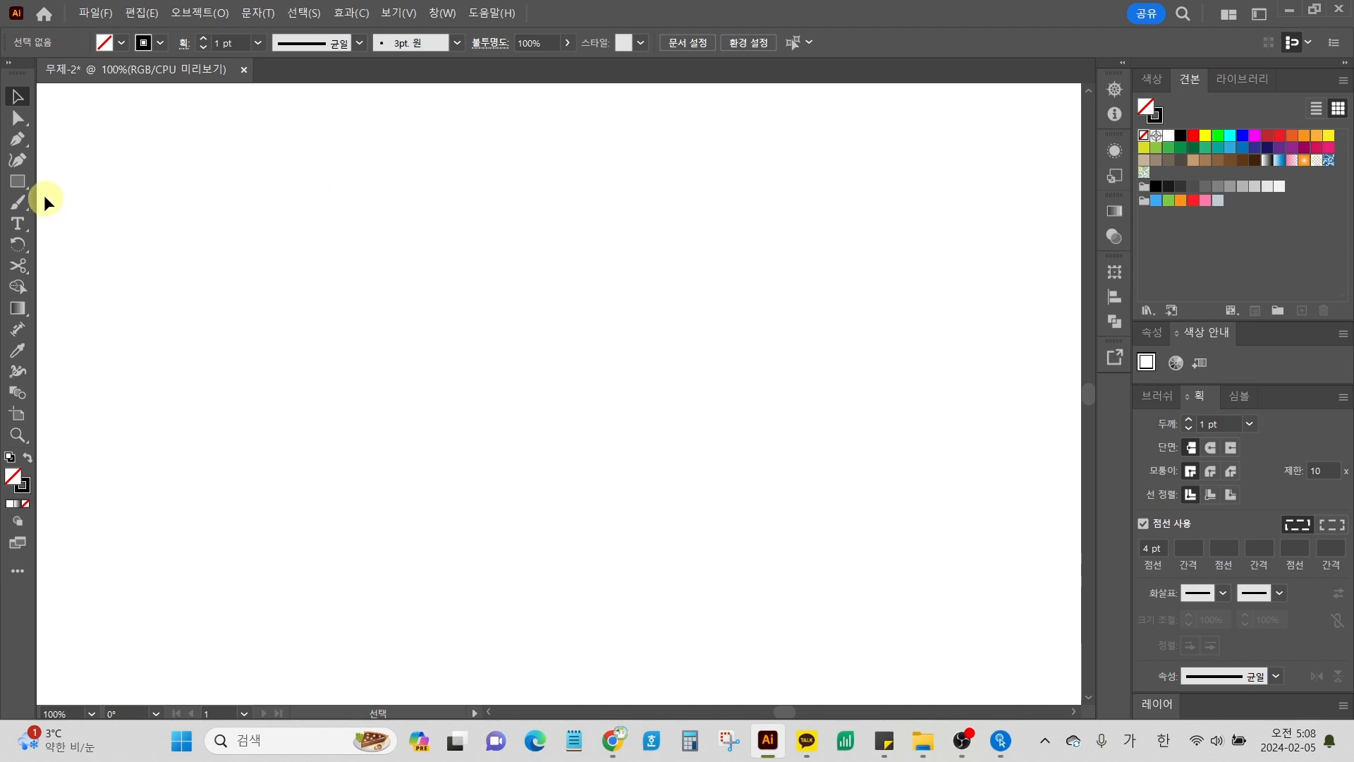
mouse_move(23, 188)
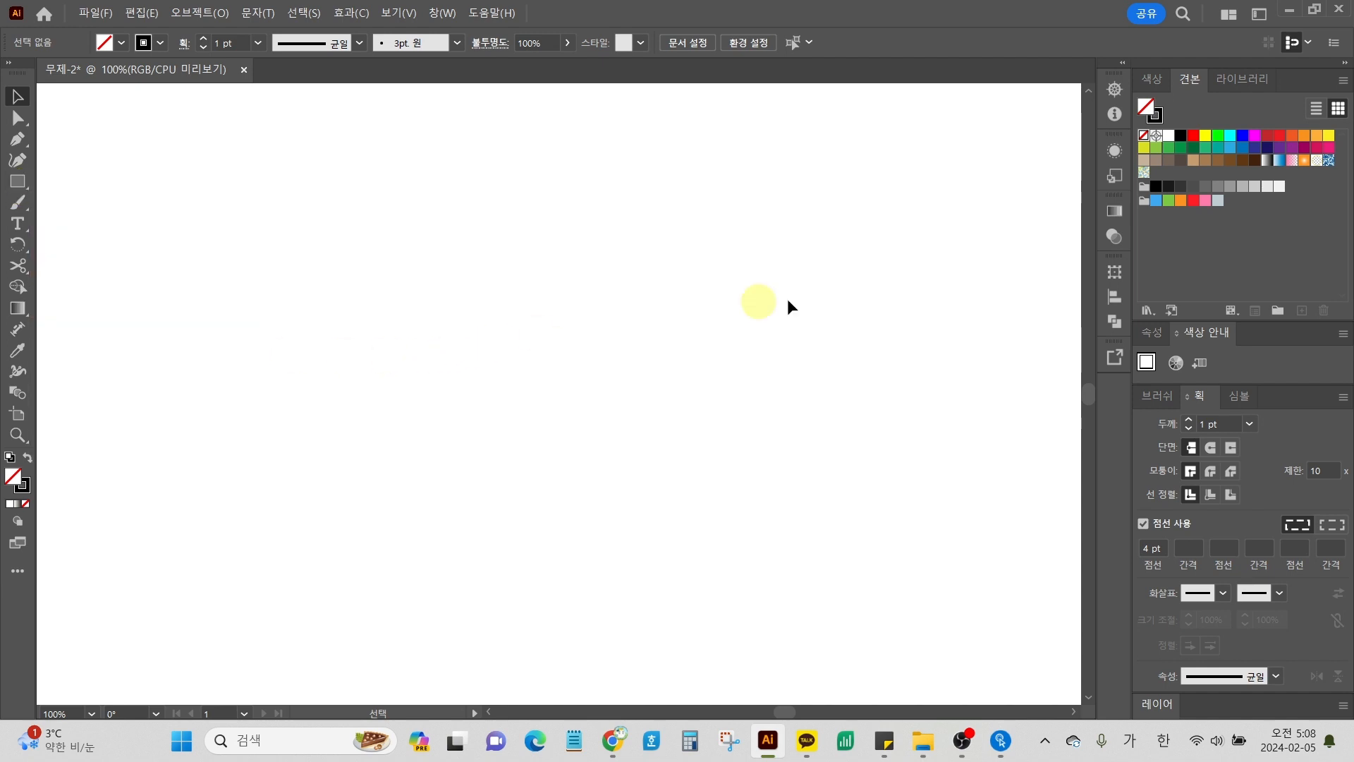
Step: Make the stroke, rather than the fill, the active colour attribute
left_click(1156, 115)
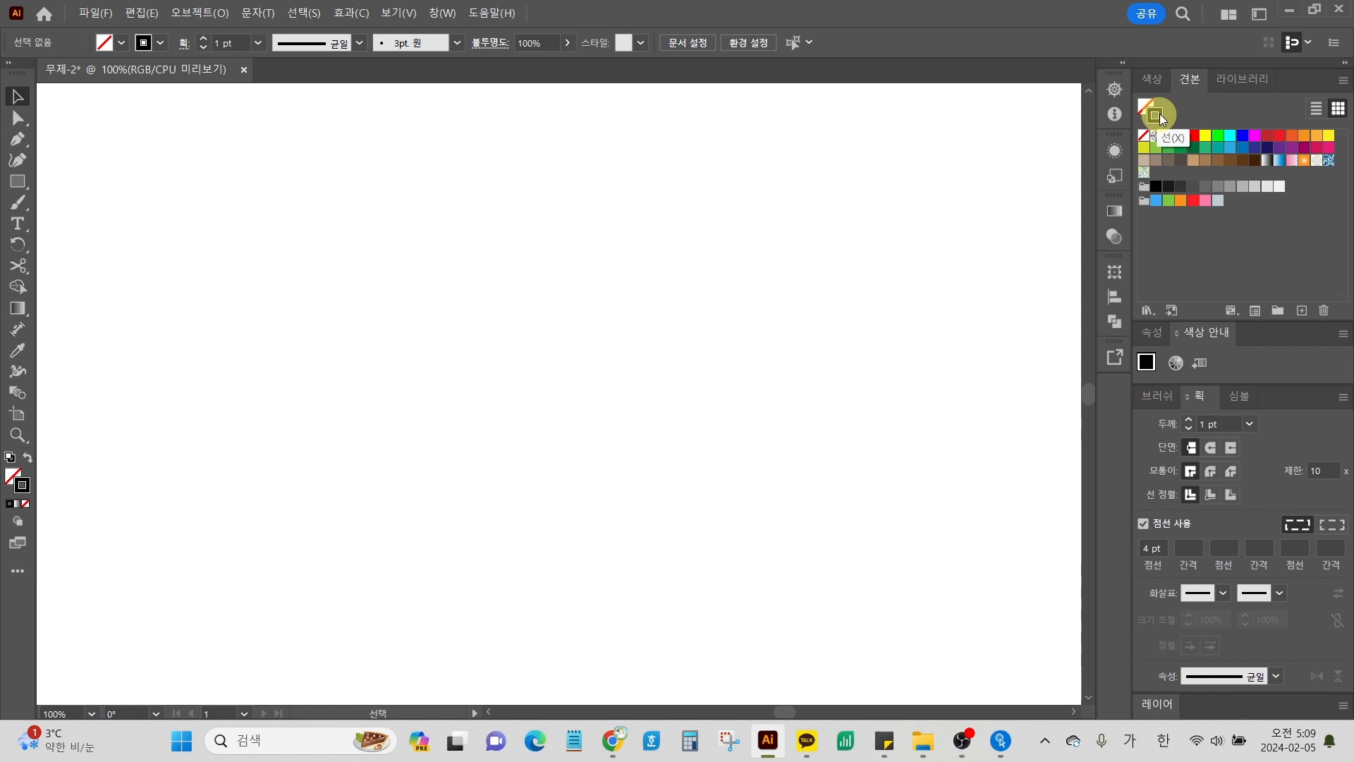